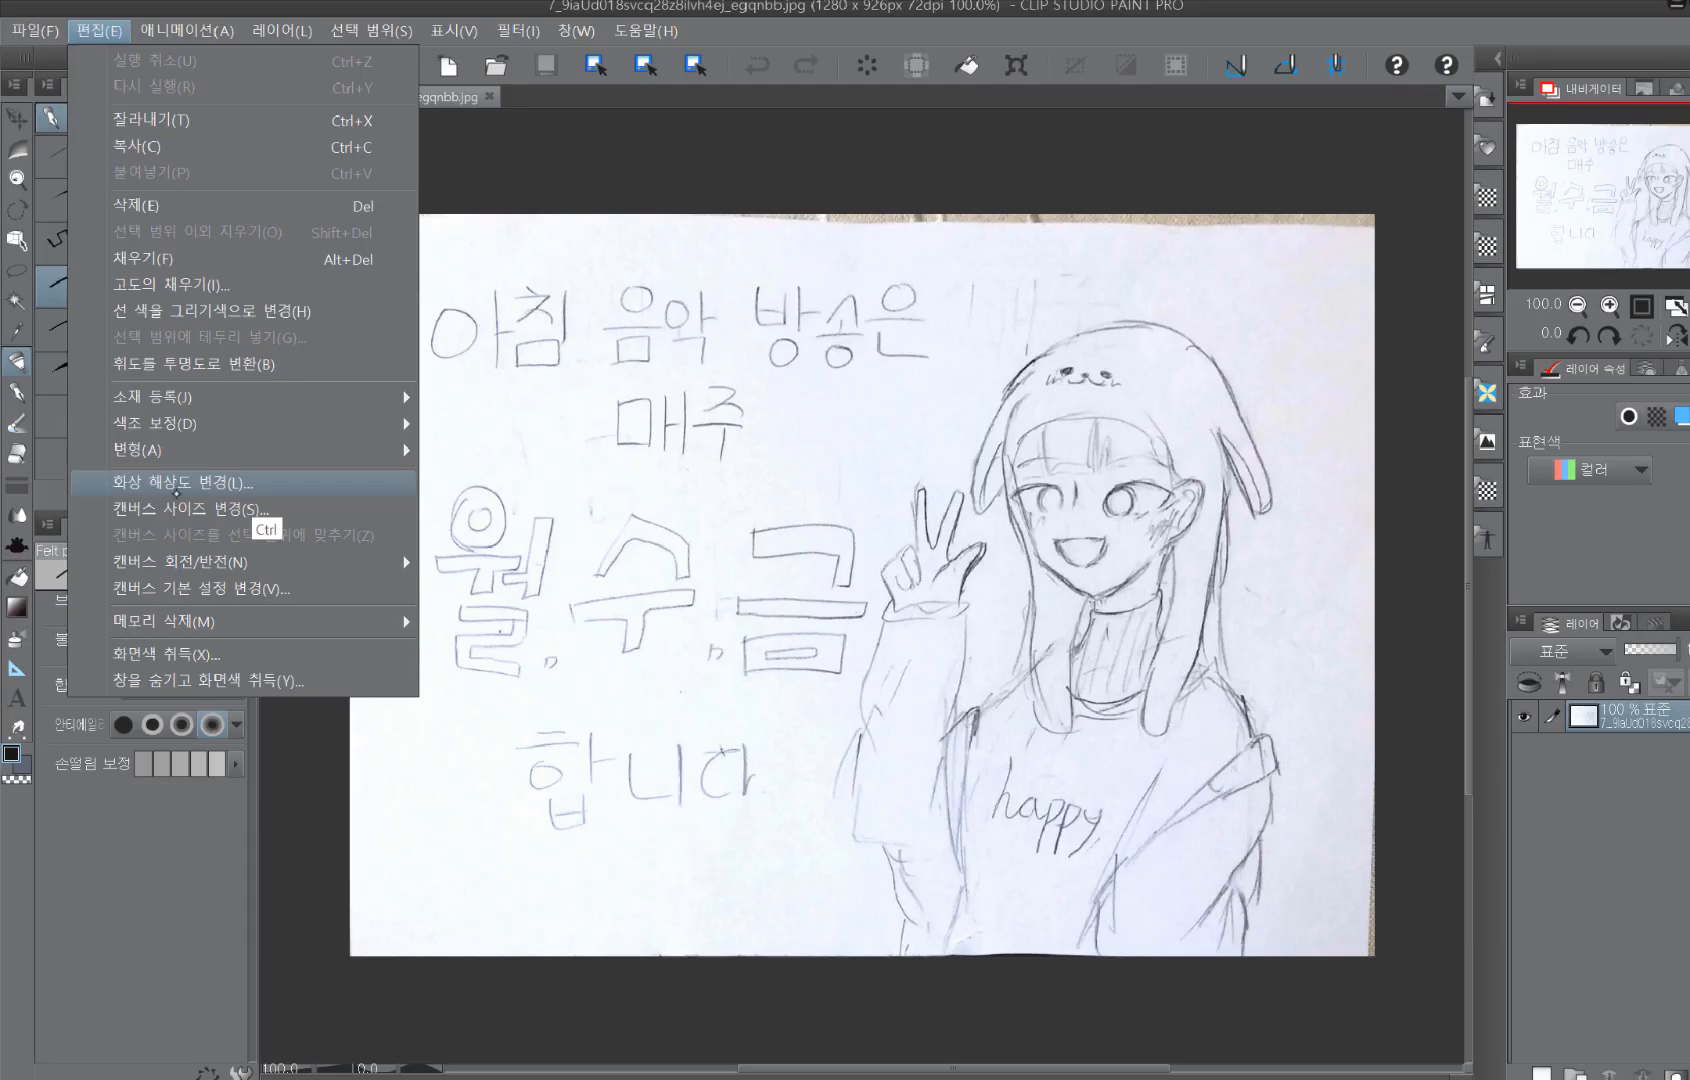
Step: Change the image resolution of the sketch photo to 350 dpi
key("Escape")
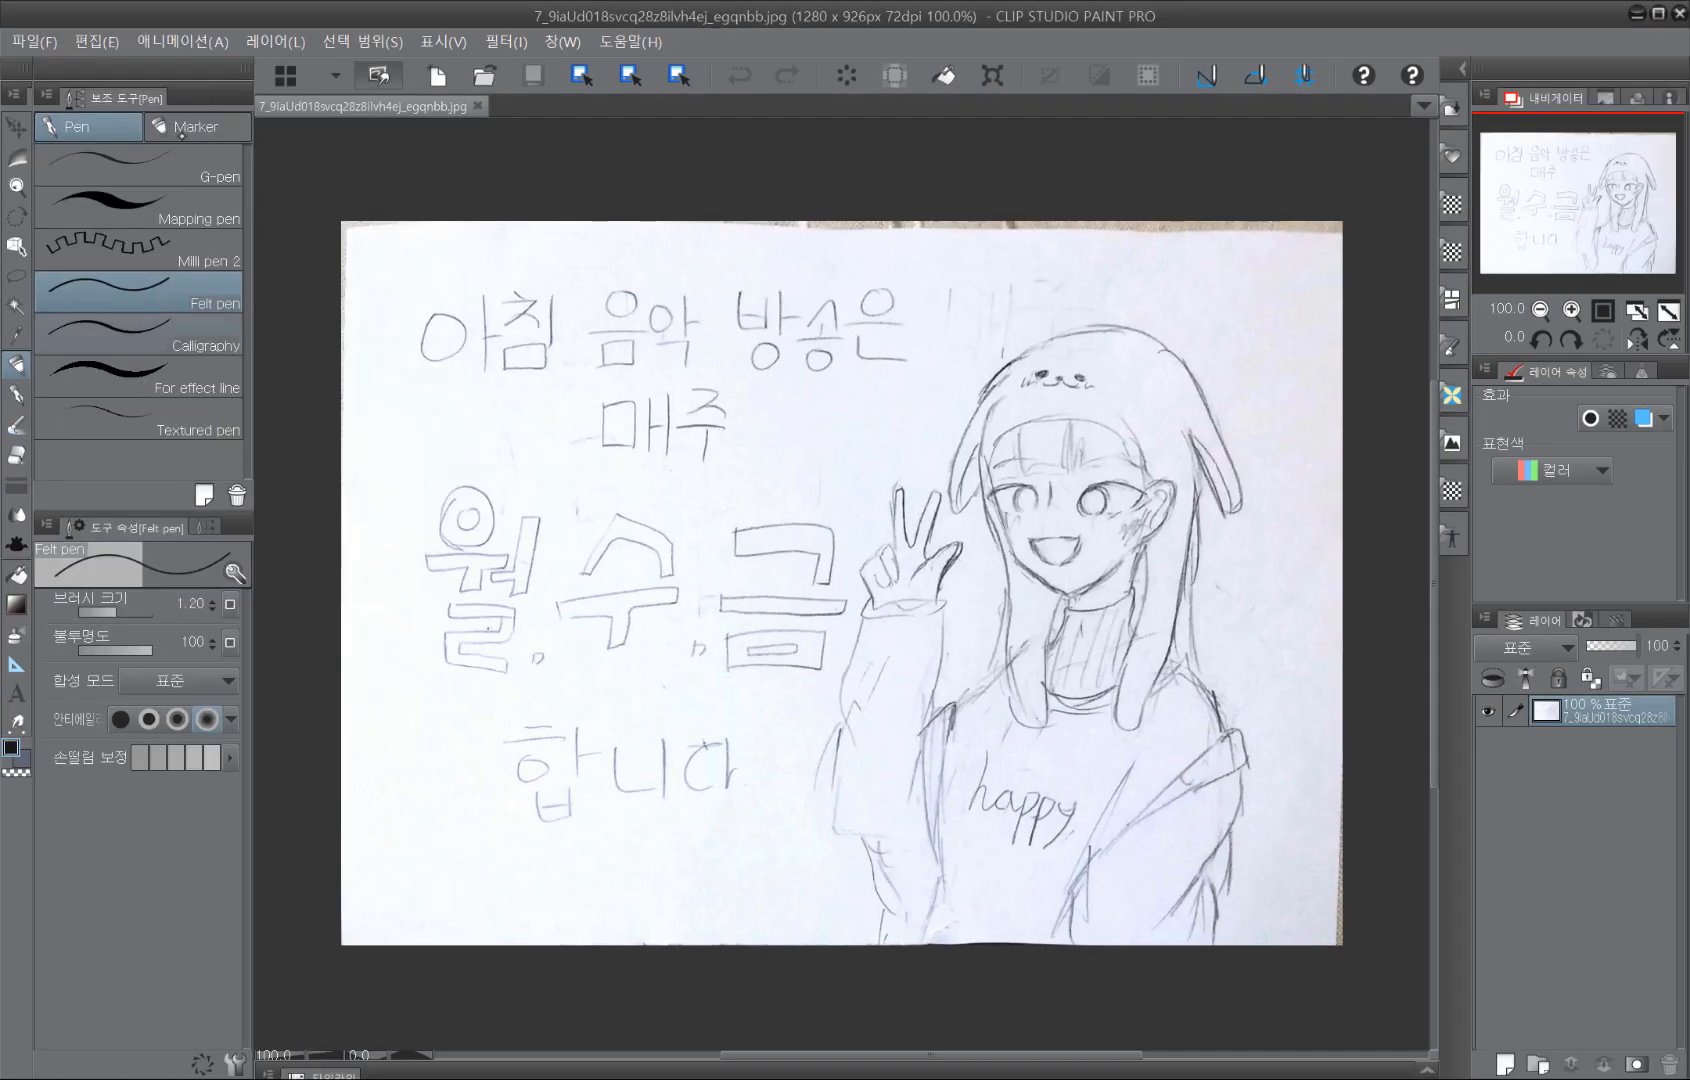
left_click(97, 41)
left_click(202, 484)
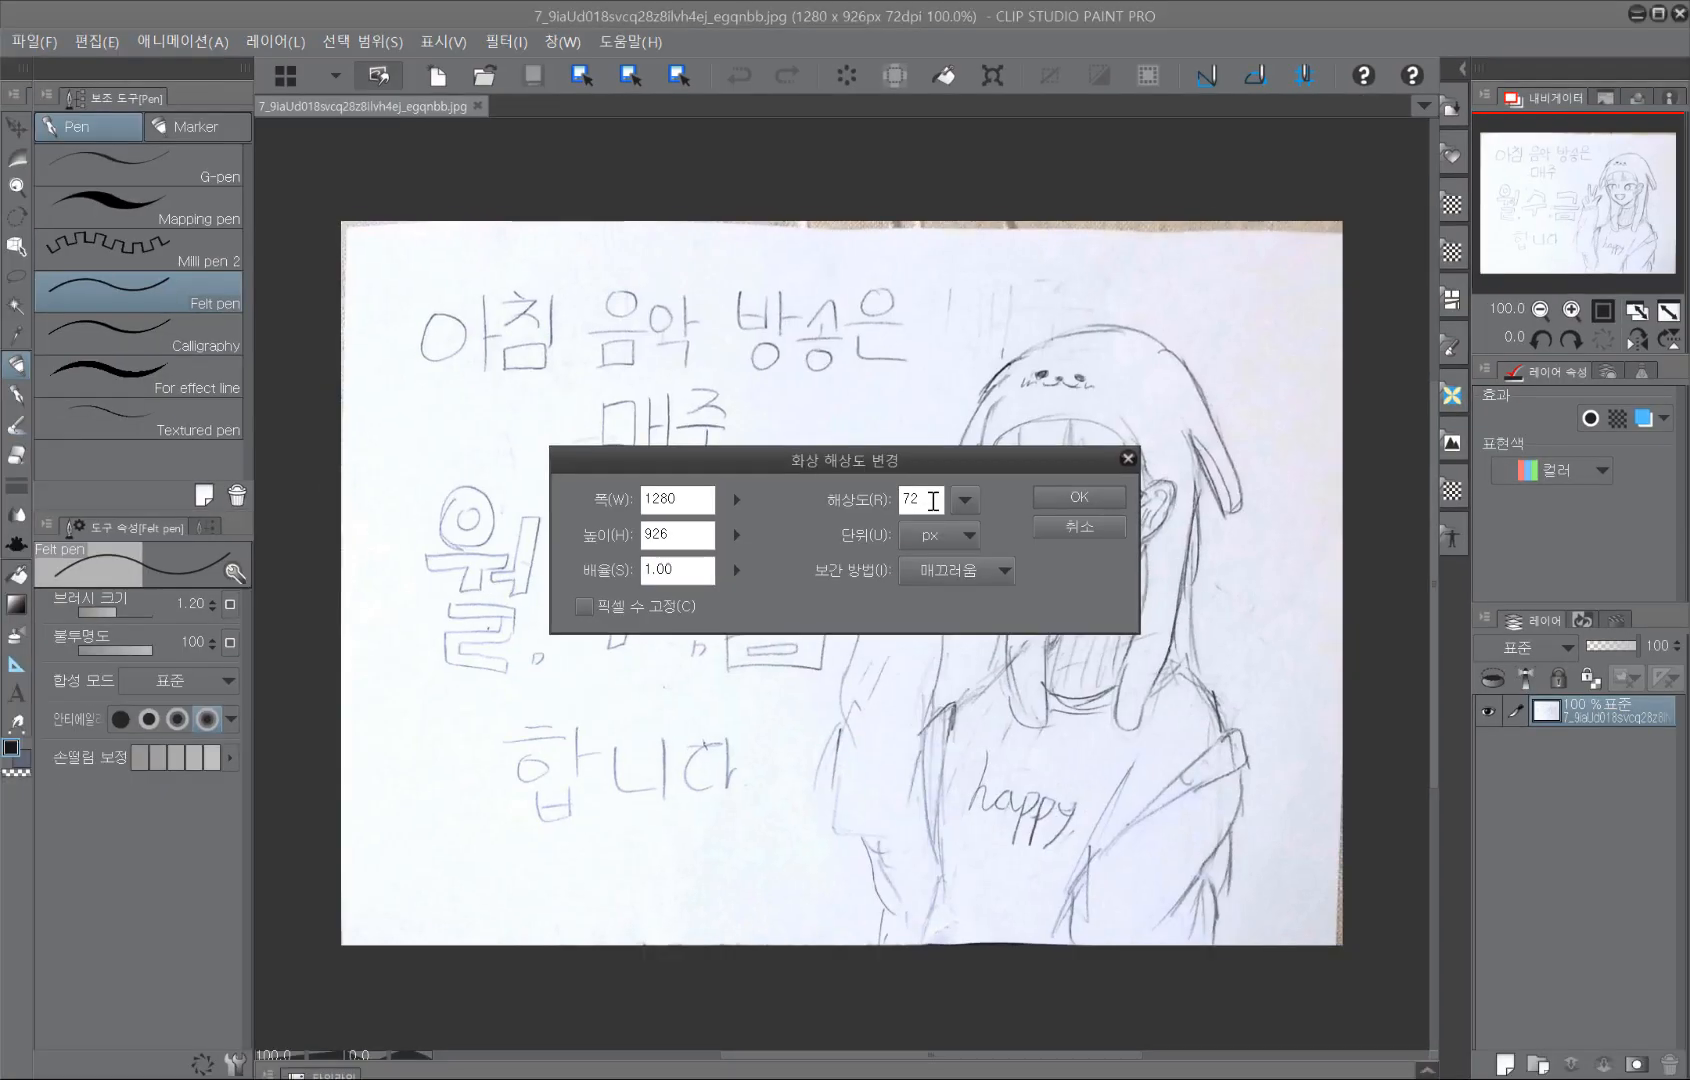
double_click(933, 501)
type("350")
key("ctrl")
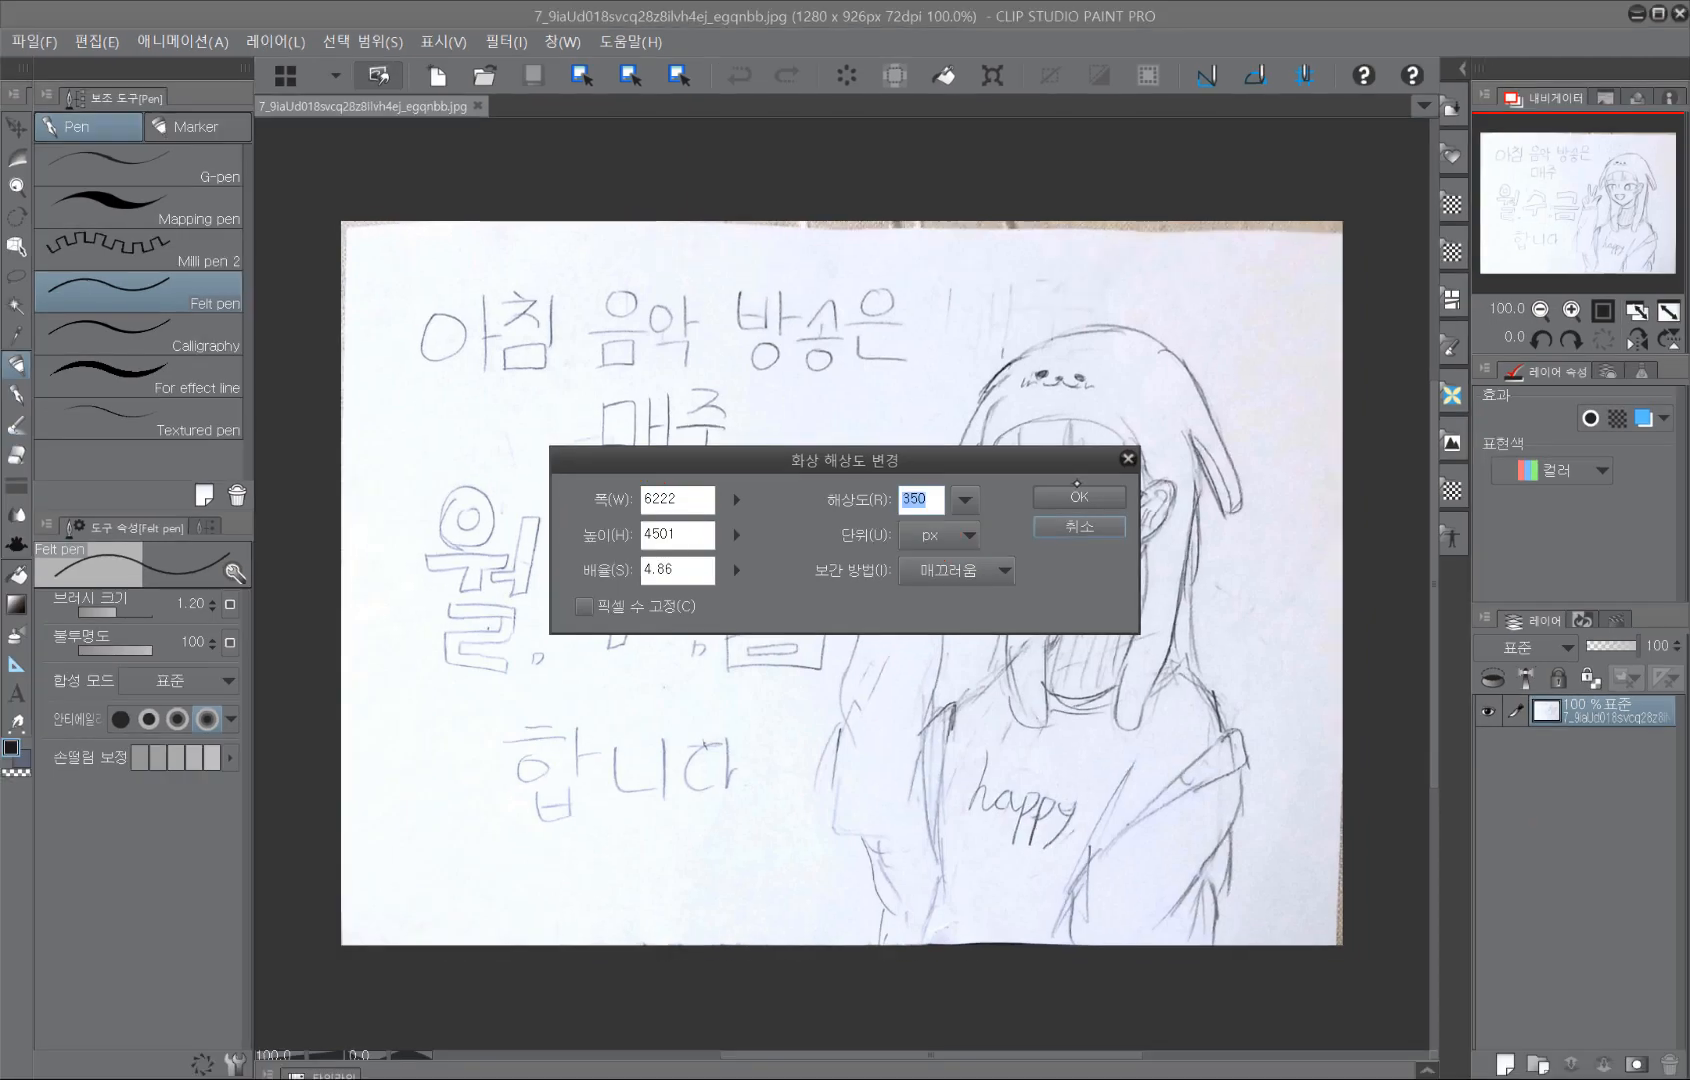
left_click(1078, 495)
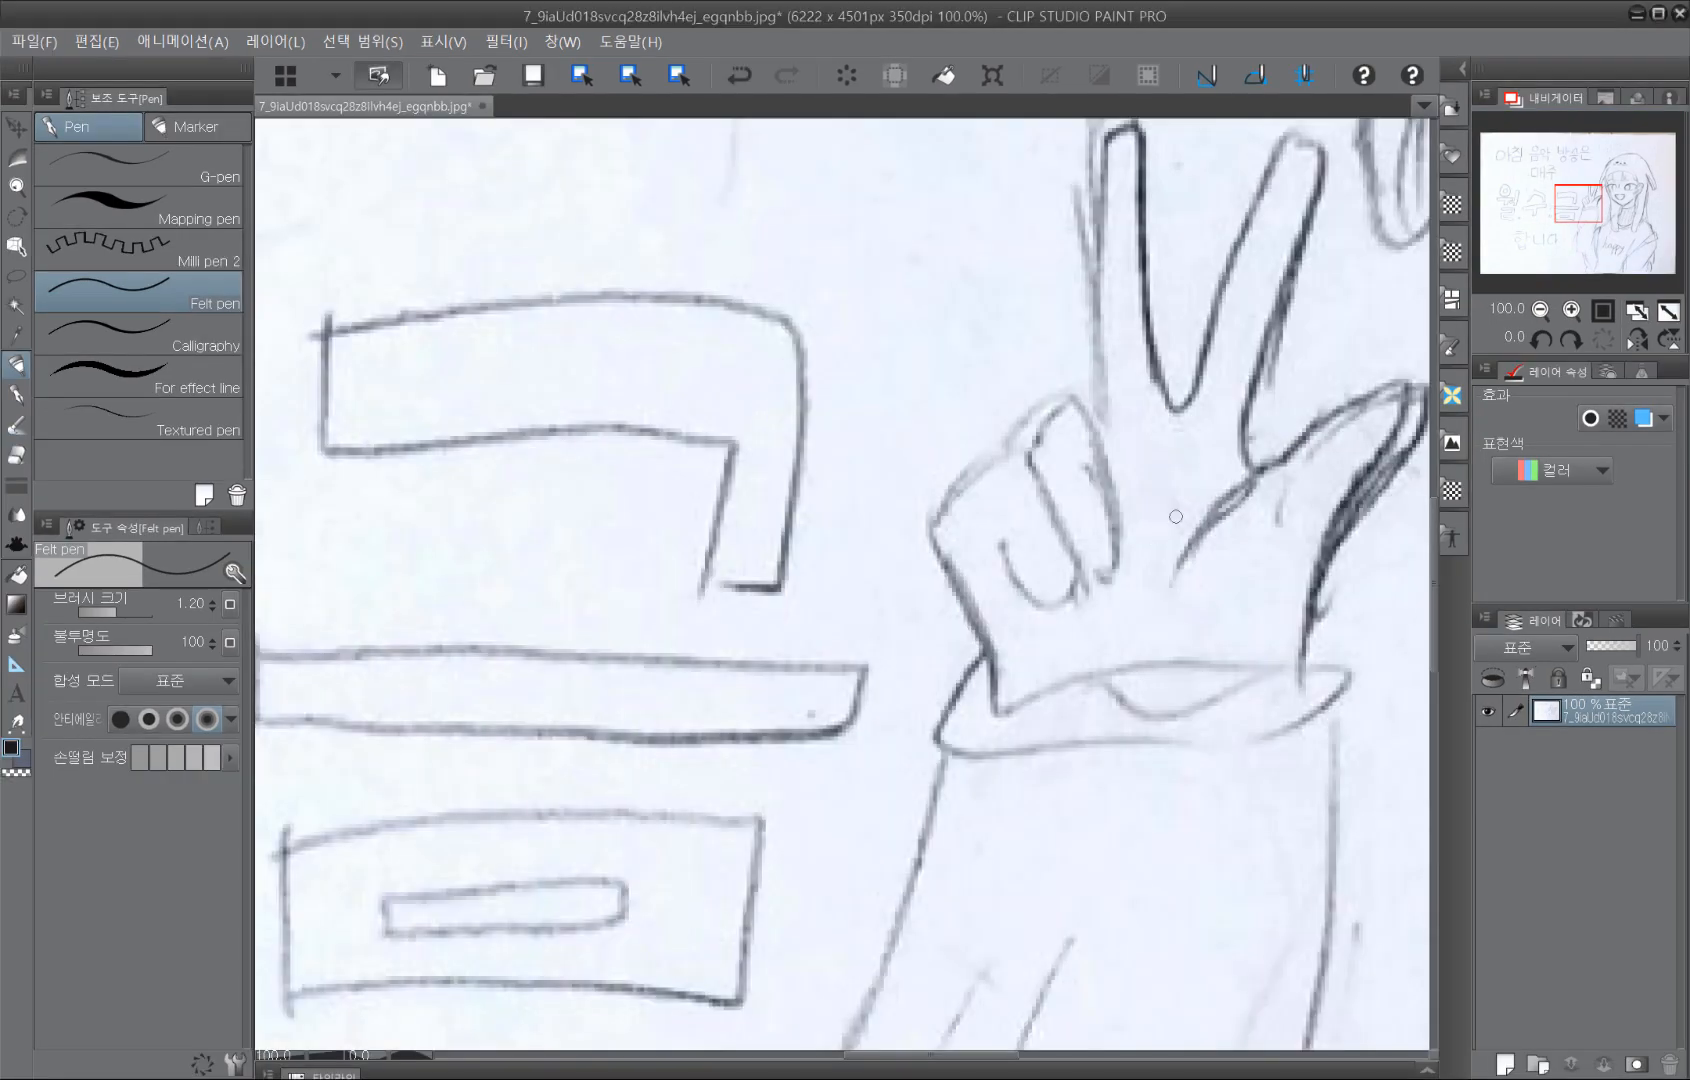
Step: Add a new raster layer above the sketch photo layer
mouse_move(1573, 212)
left_mouse_down()
mouse_move(1540, 215)
mouse_move(1558, 205)
mouse_move(1530, 240)
mouse_move(1550, 205)
left_mouse_up()
left_click(1540, 310)
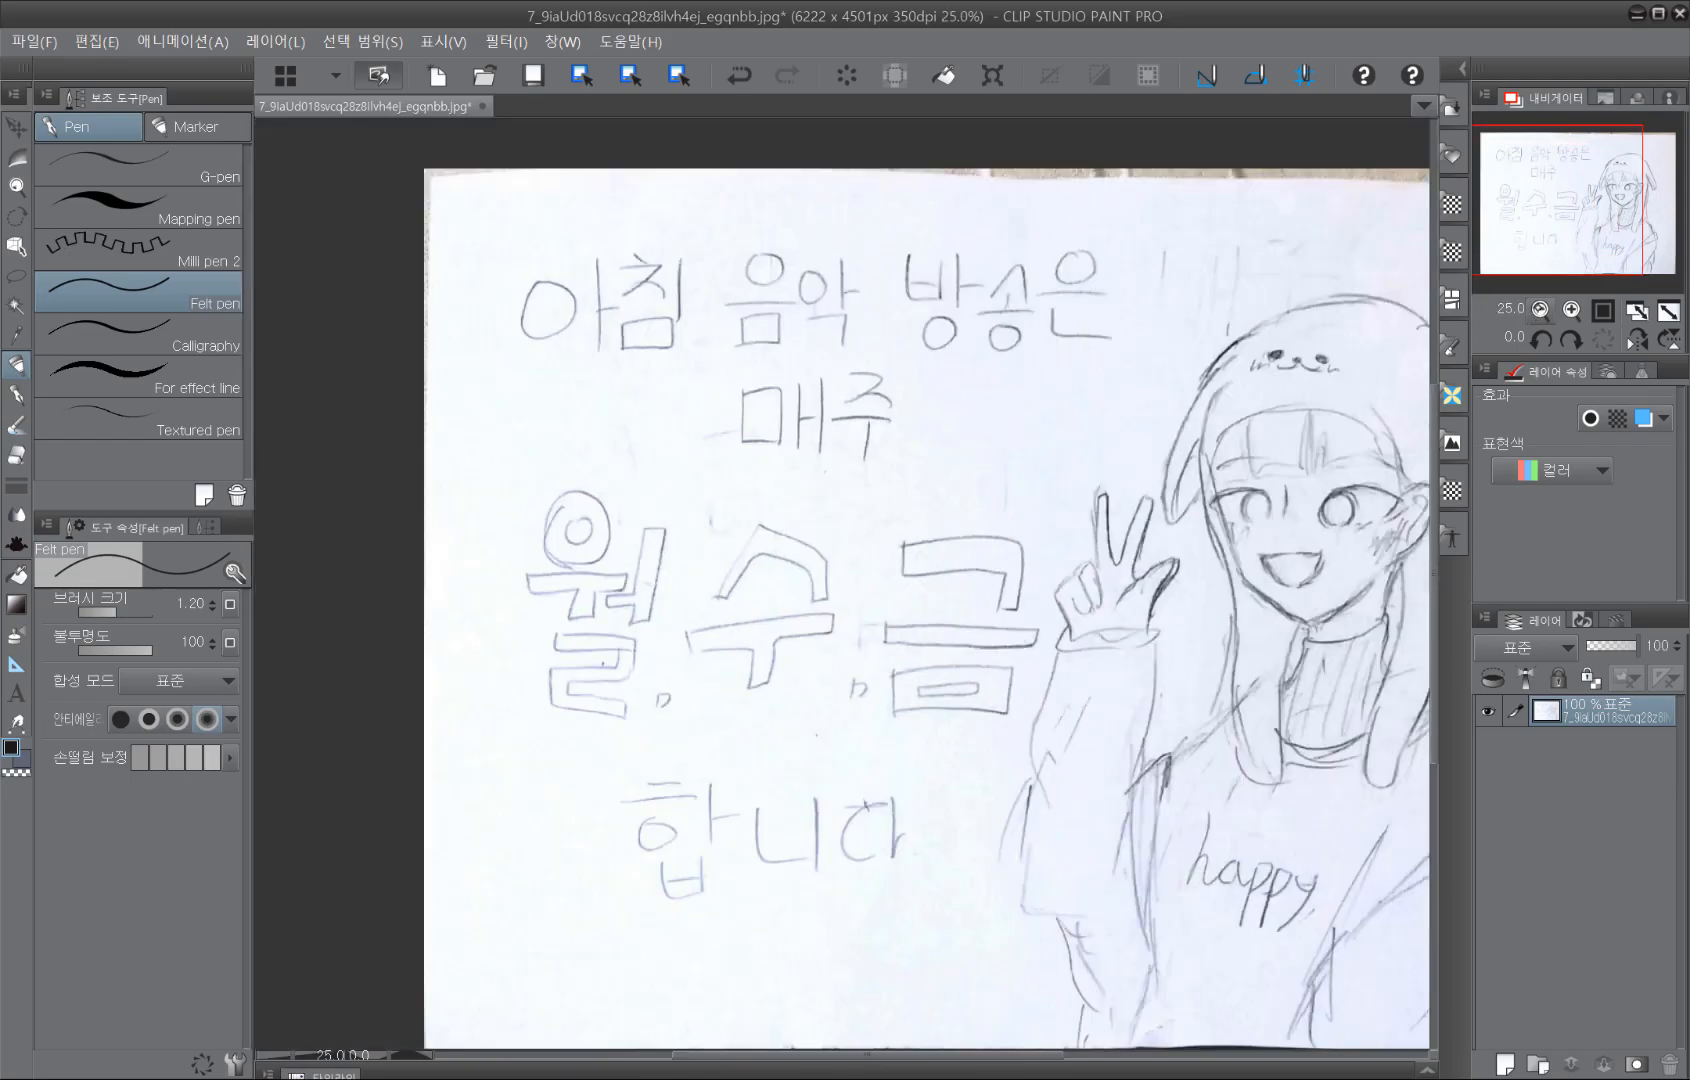
left_click(1540, 310)
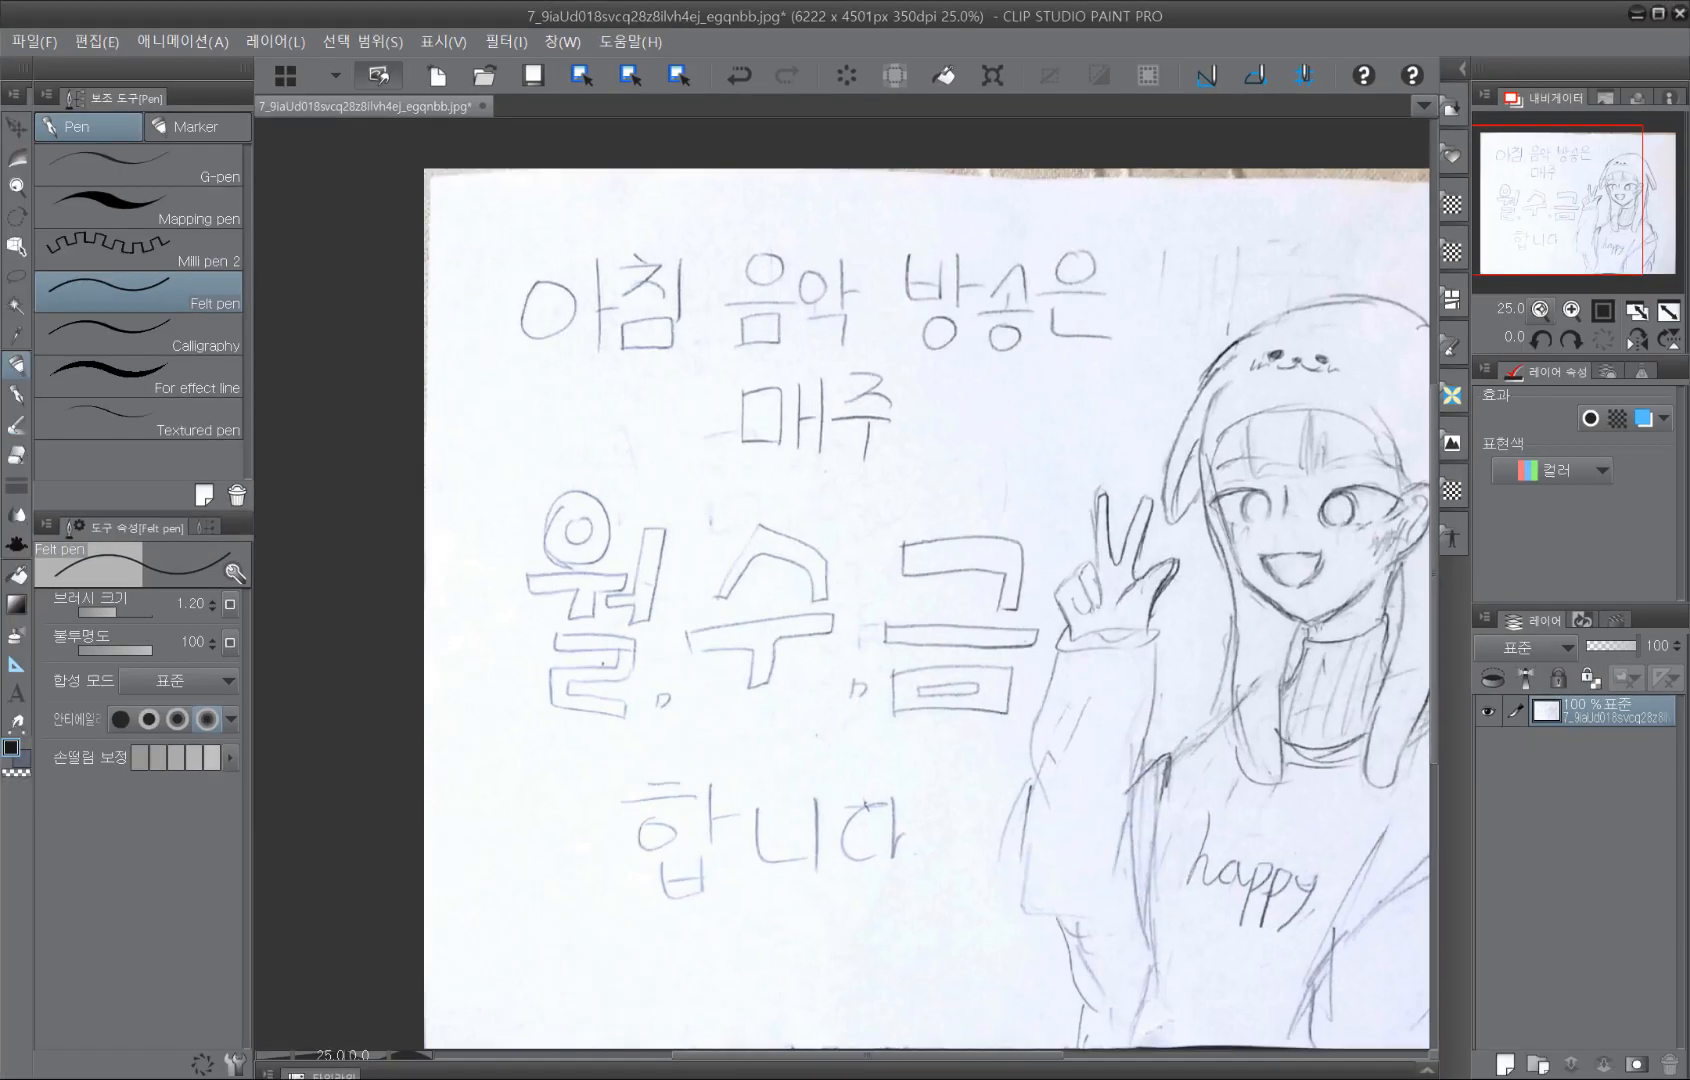
left_click(1540, 310)
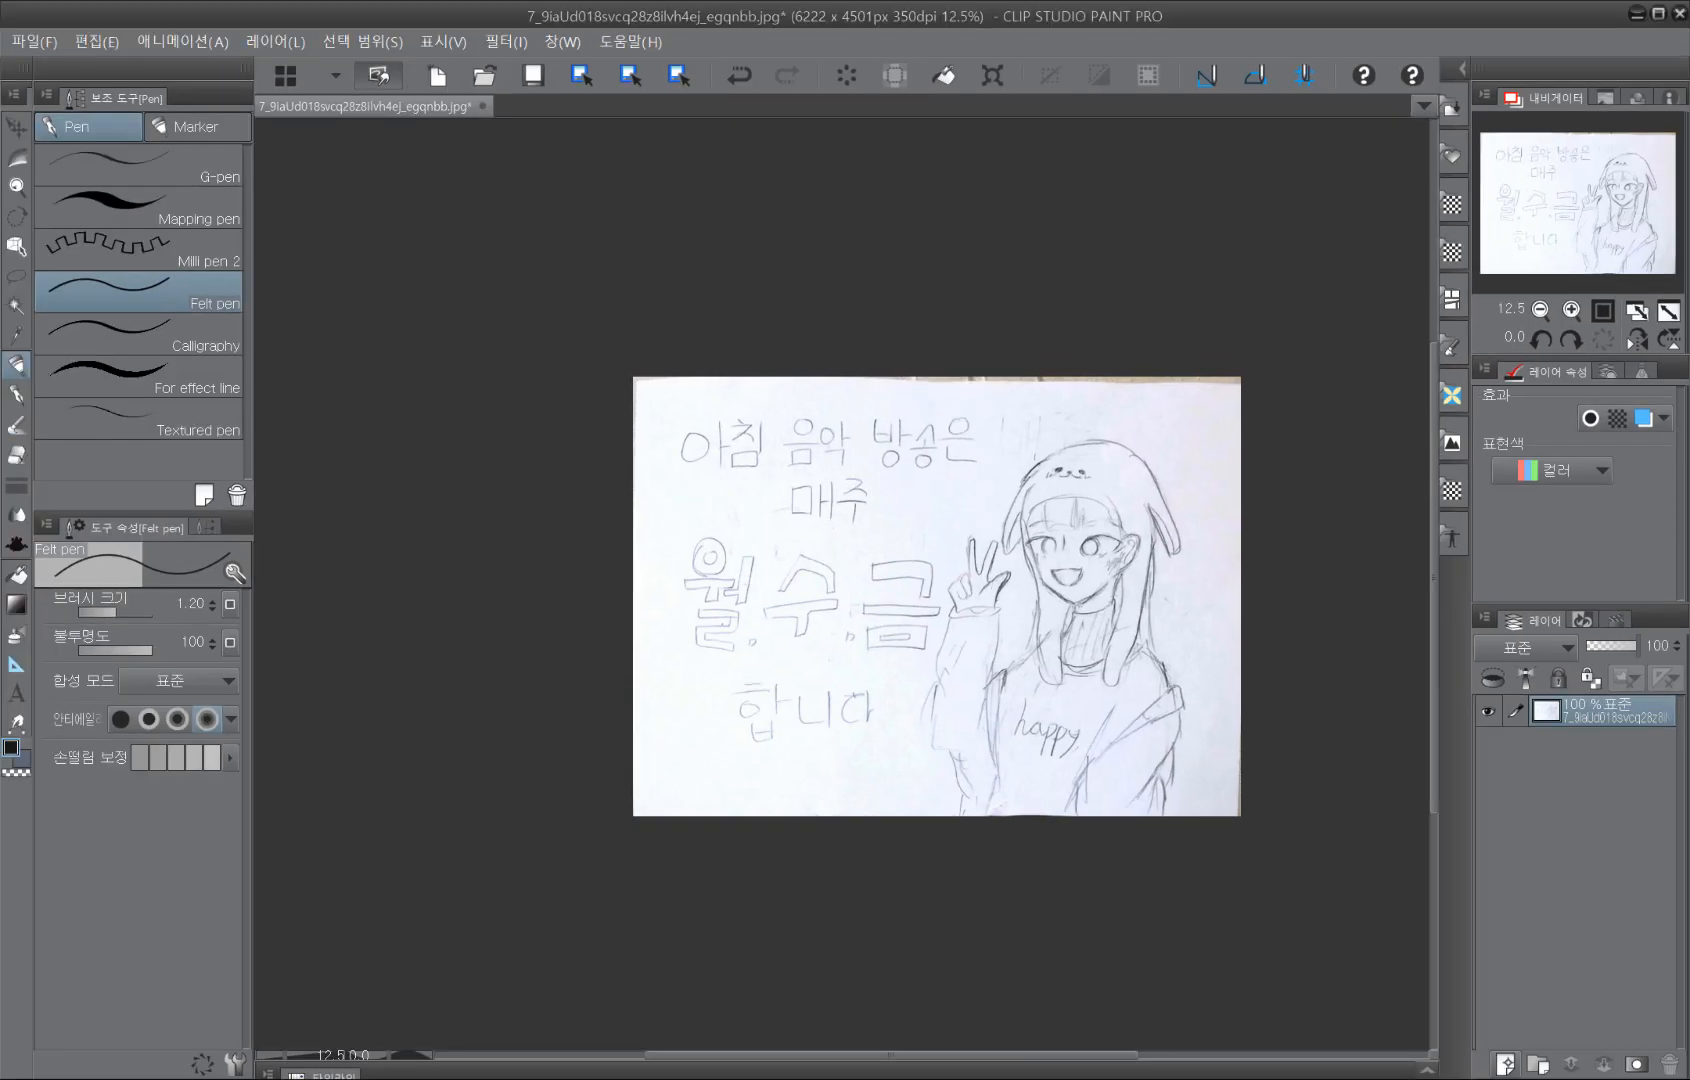
left_click(1507, 1064)
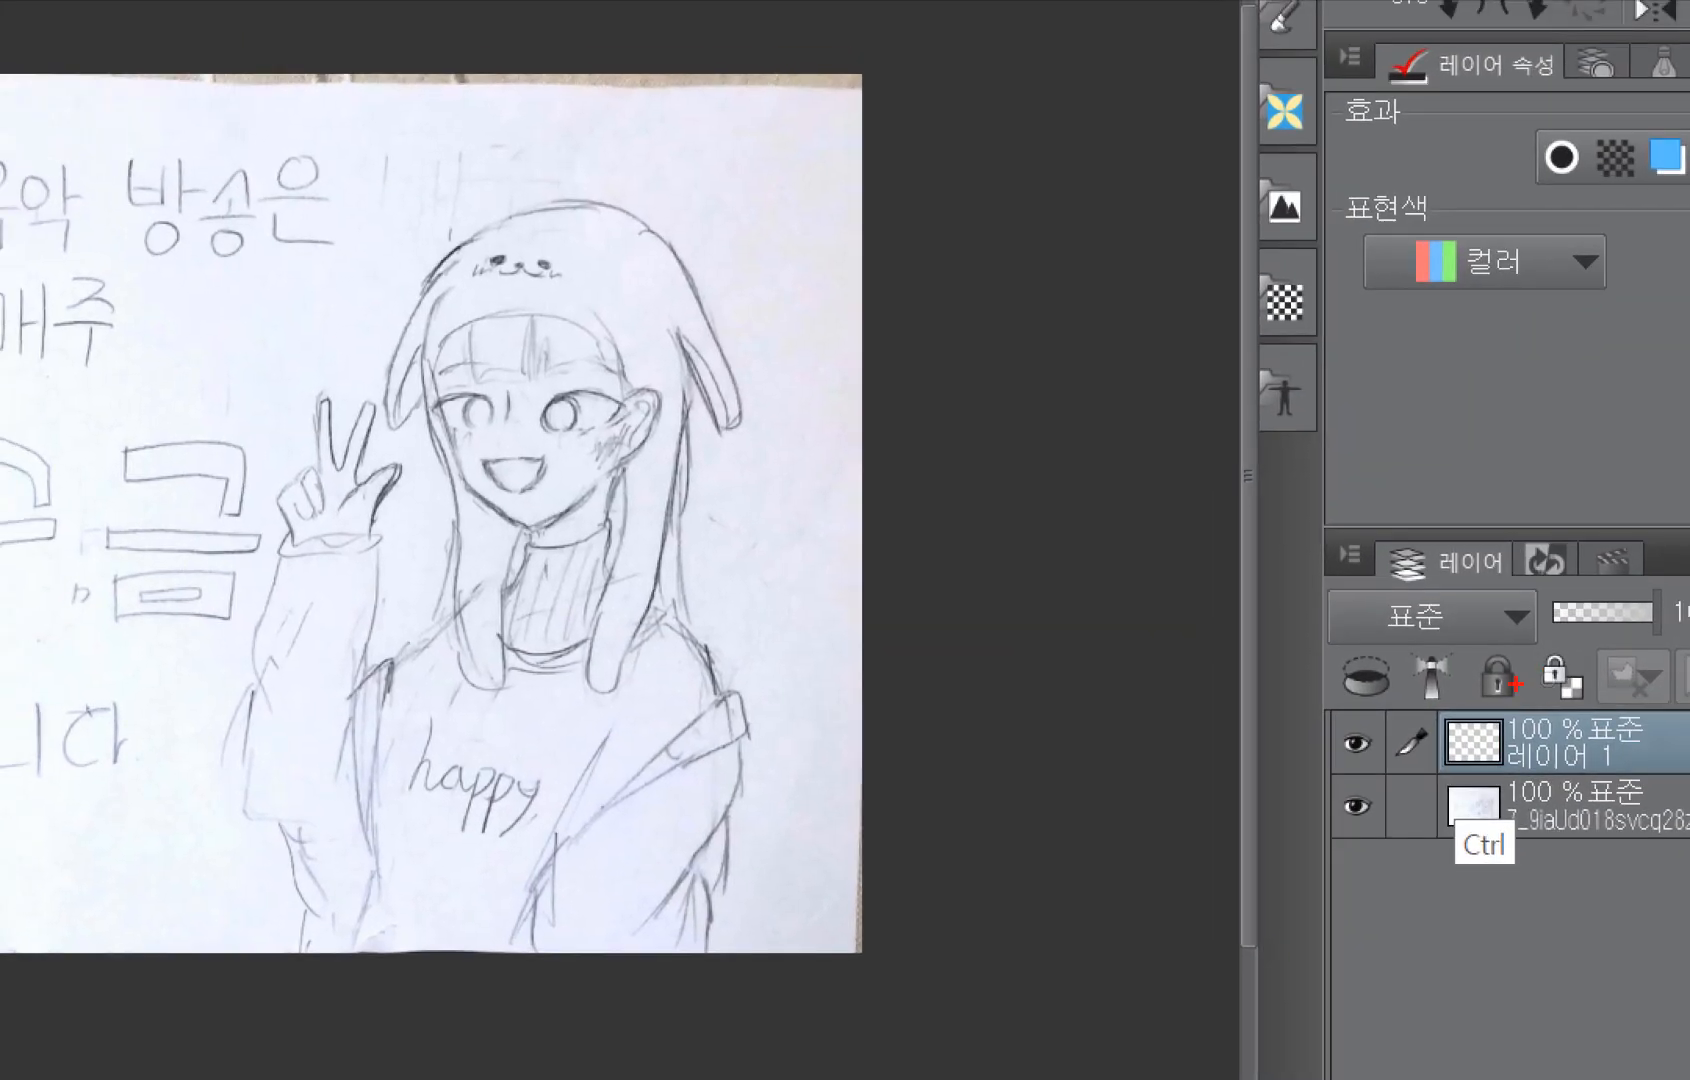
mouse_move(1458, 672)
left_mouse_down()
mouse_move(1408, 770)
mouse_move(1500, 715)
mouse_move(1517, 674)
left_mouse_up()
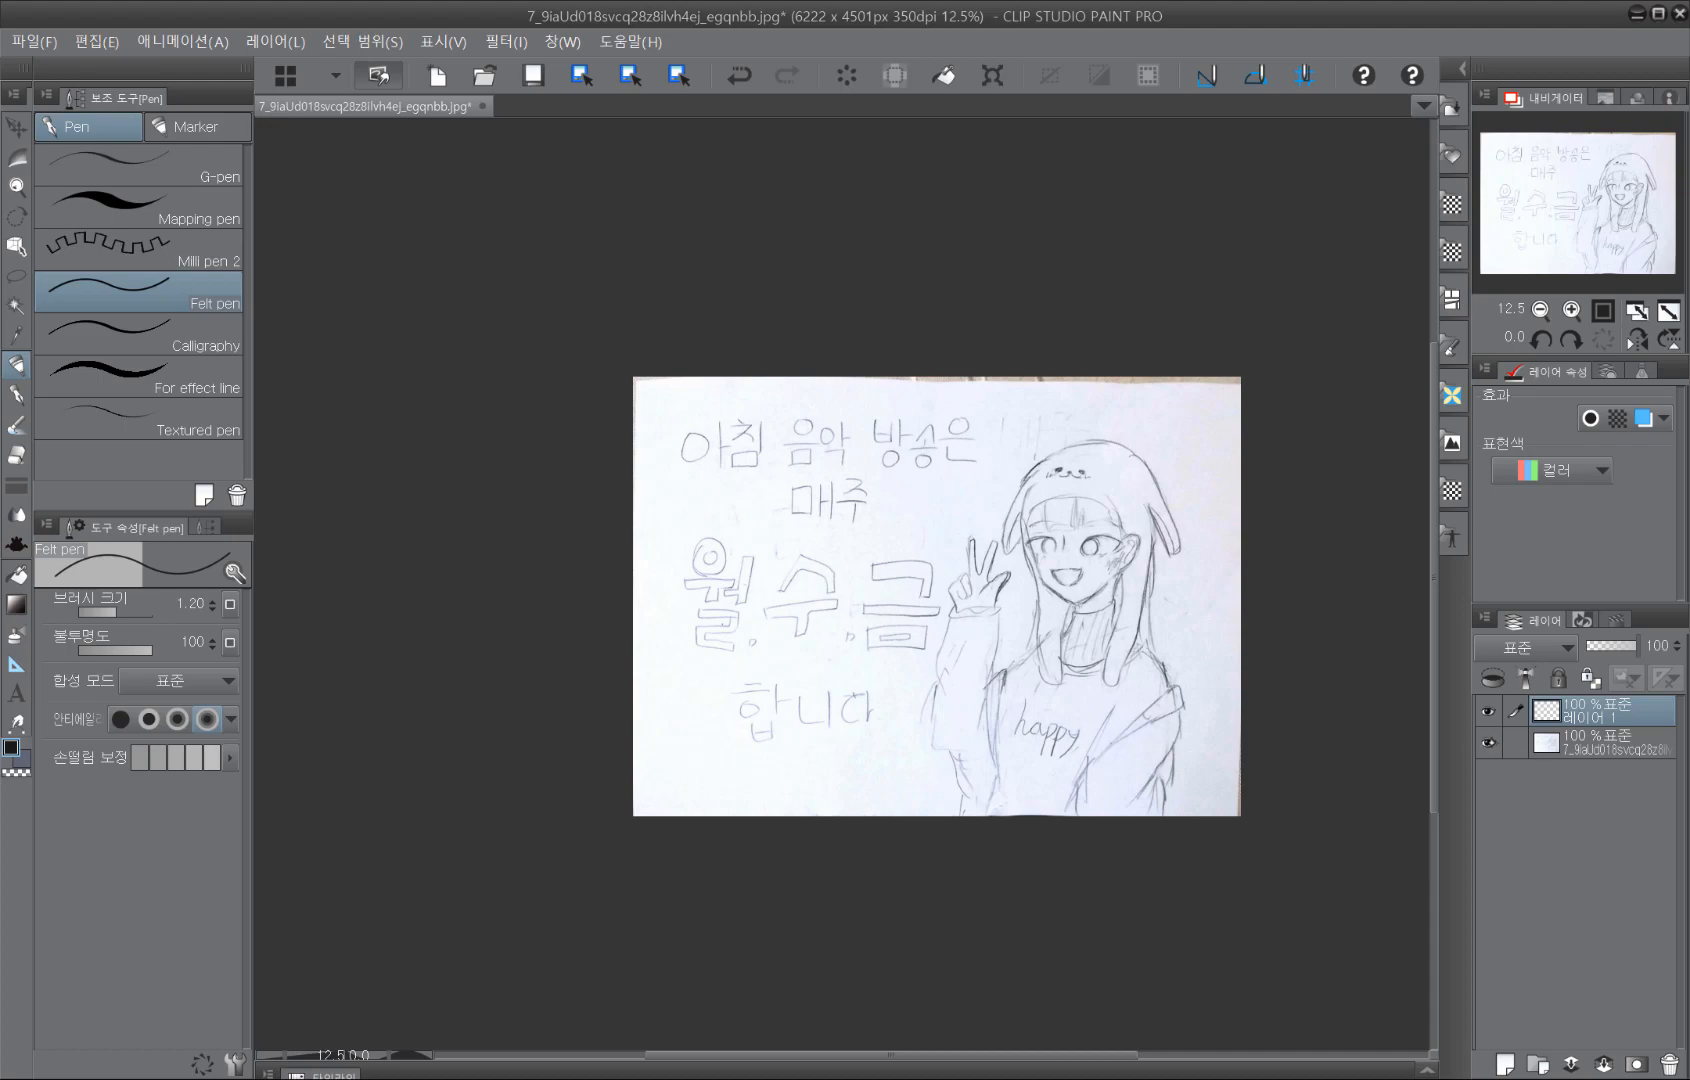
Step: Hide the sketch photo layer and set the drawing colour to white (RGB 255, 255, 255)
left_click(1492, 745)
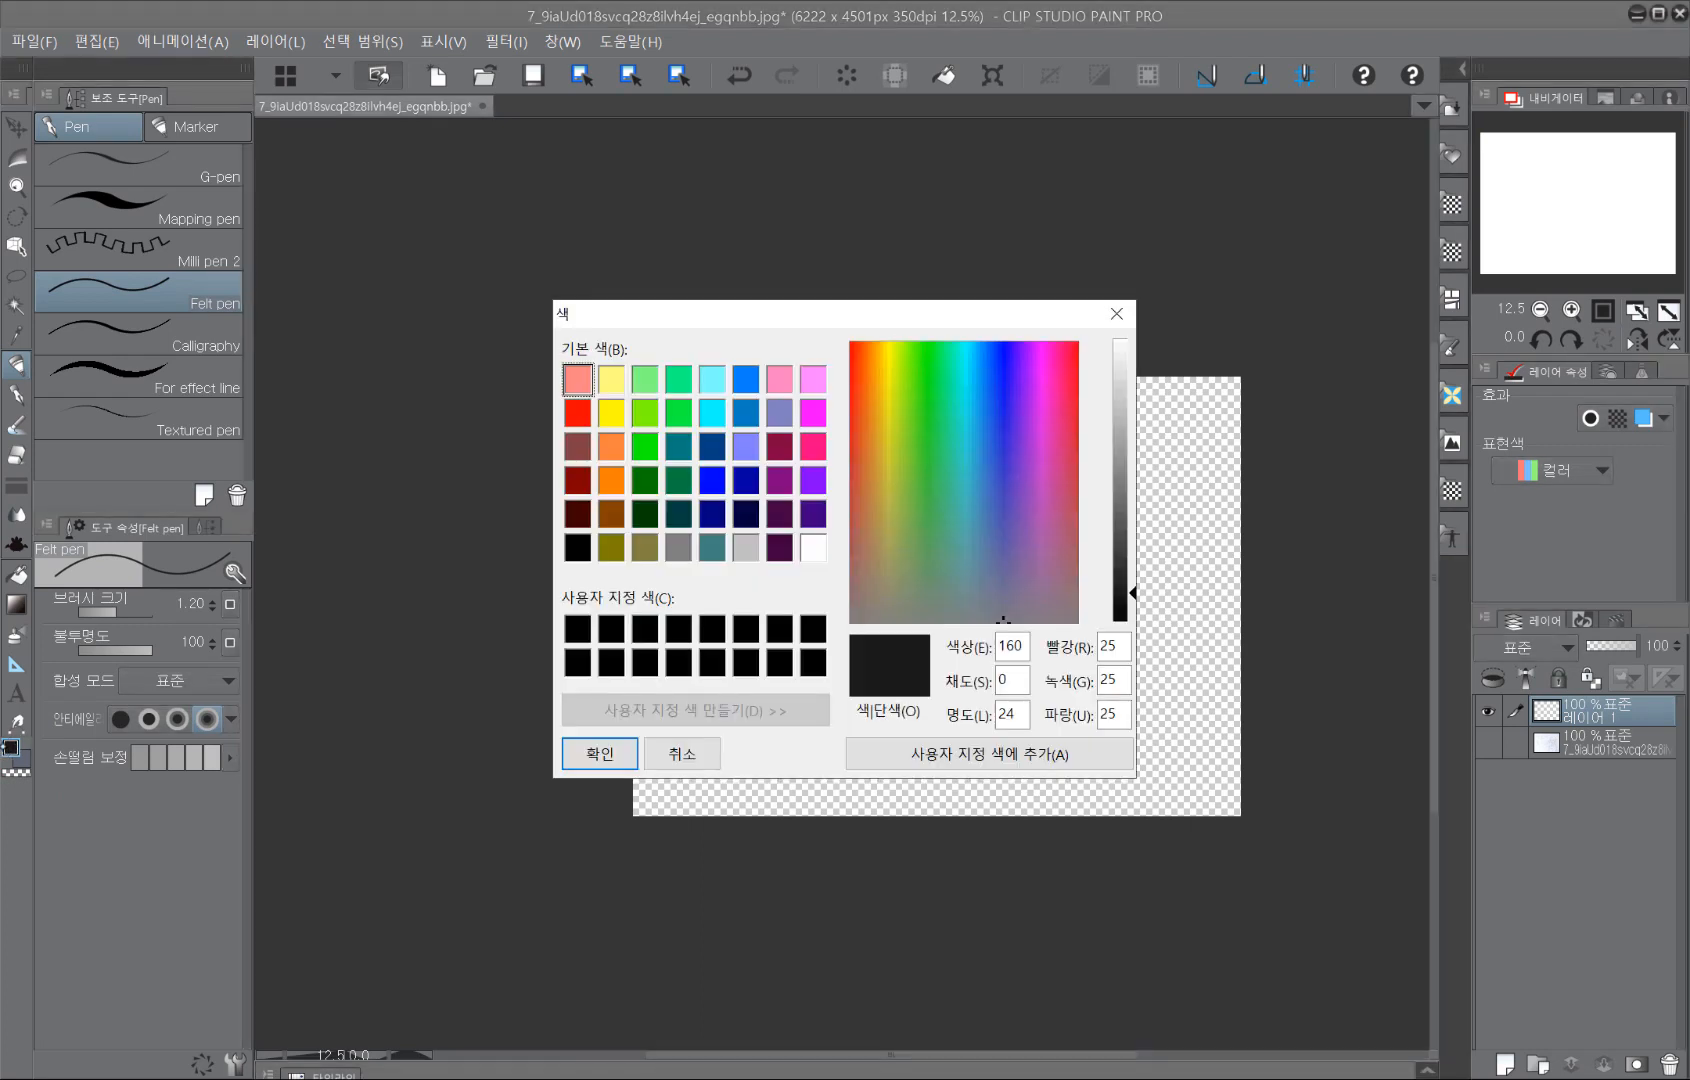
left_click(820, 553)
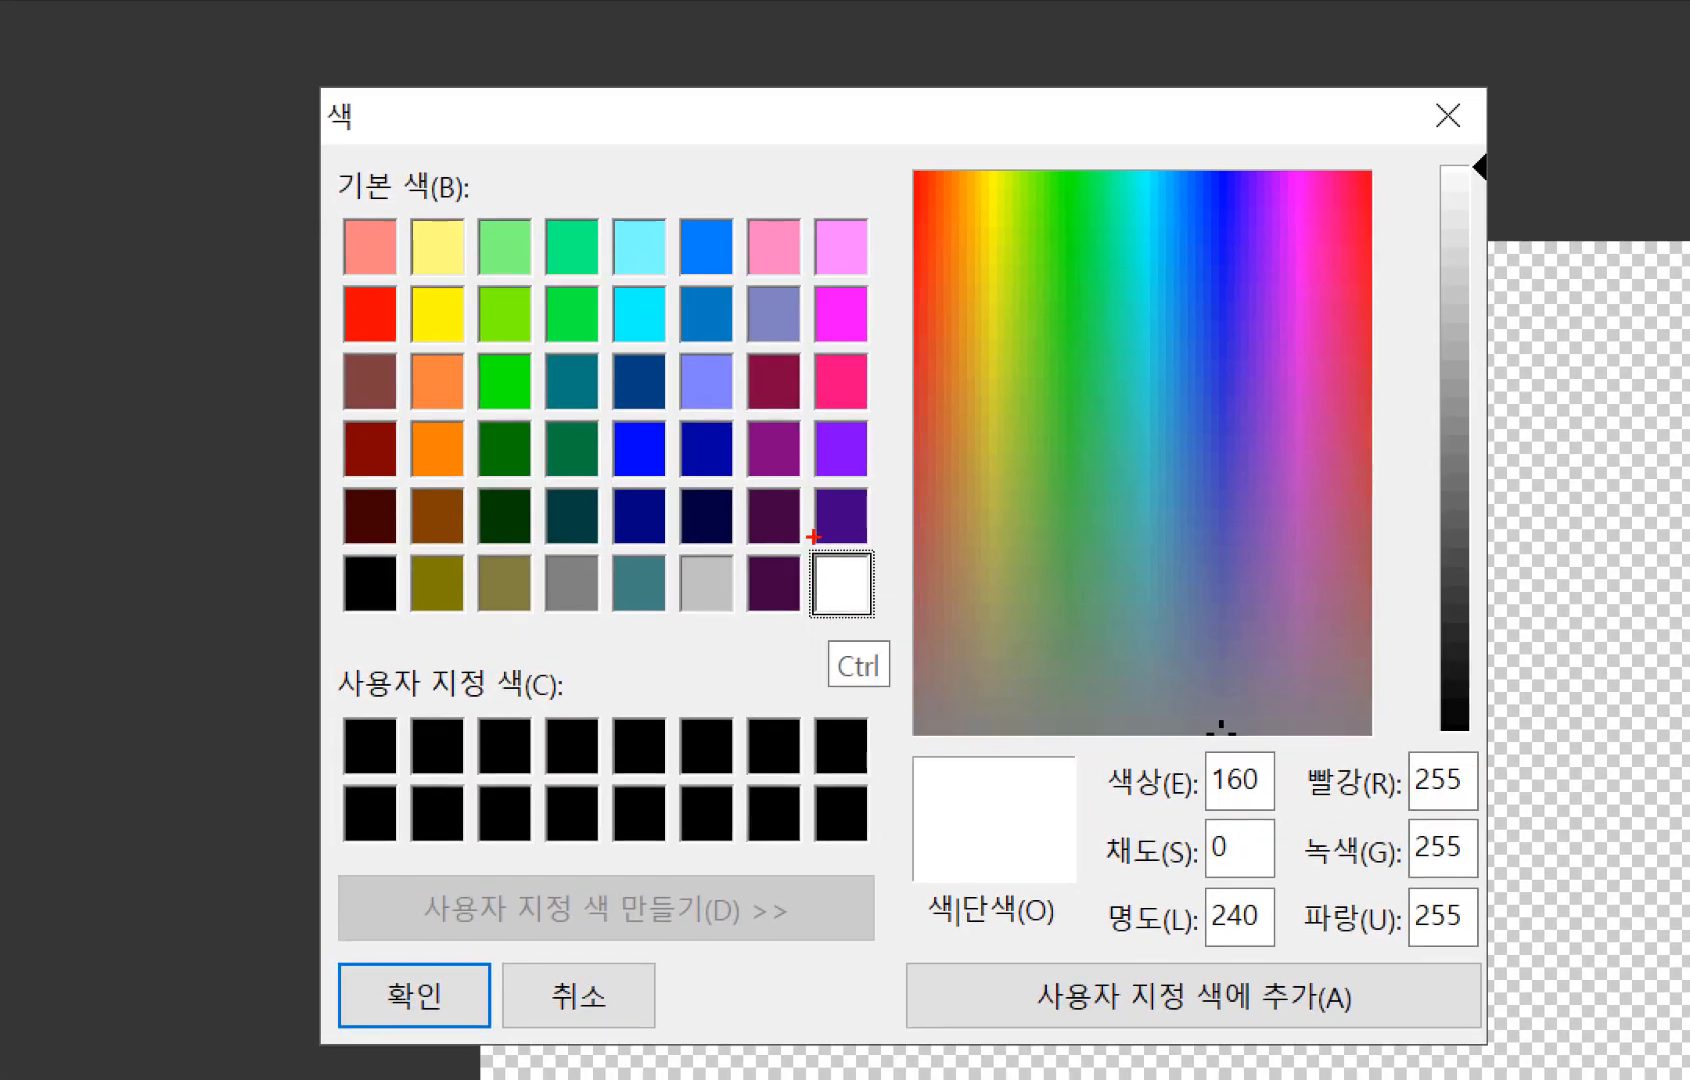
left_click_drag(780, 543, 794, 564)
left_click_drag(426, 945, 380, 1040)
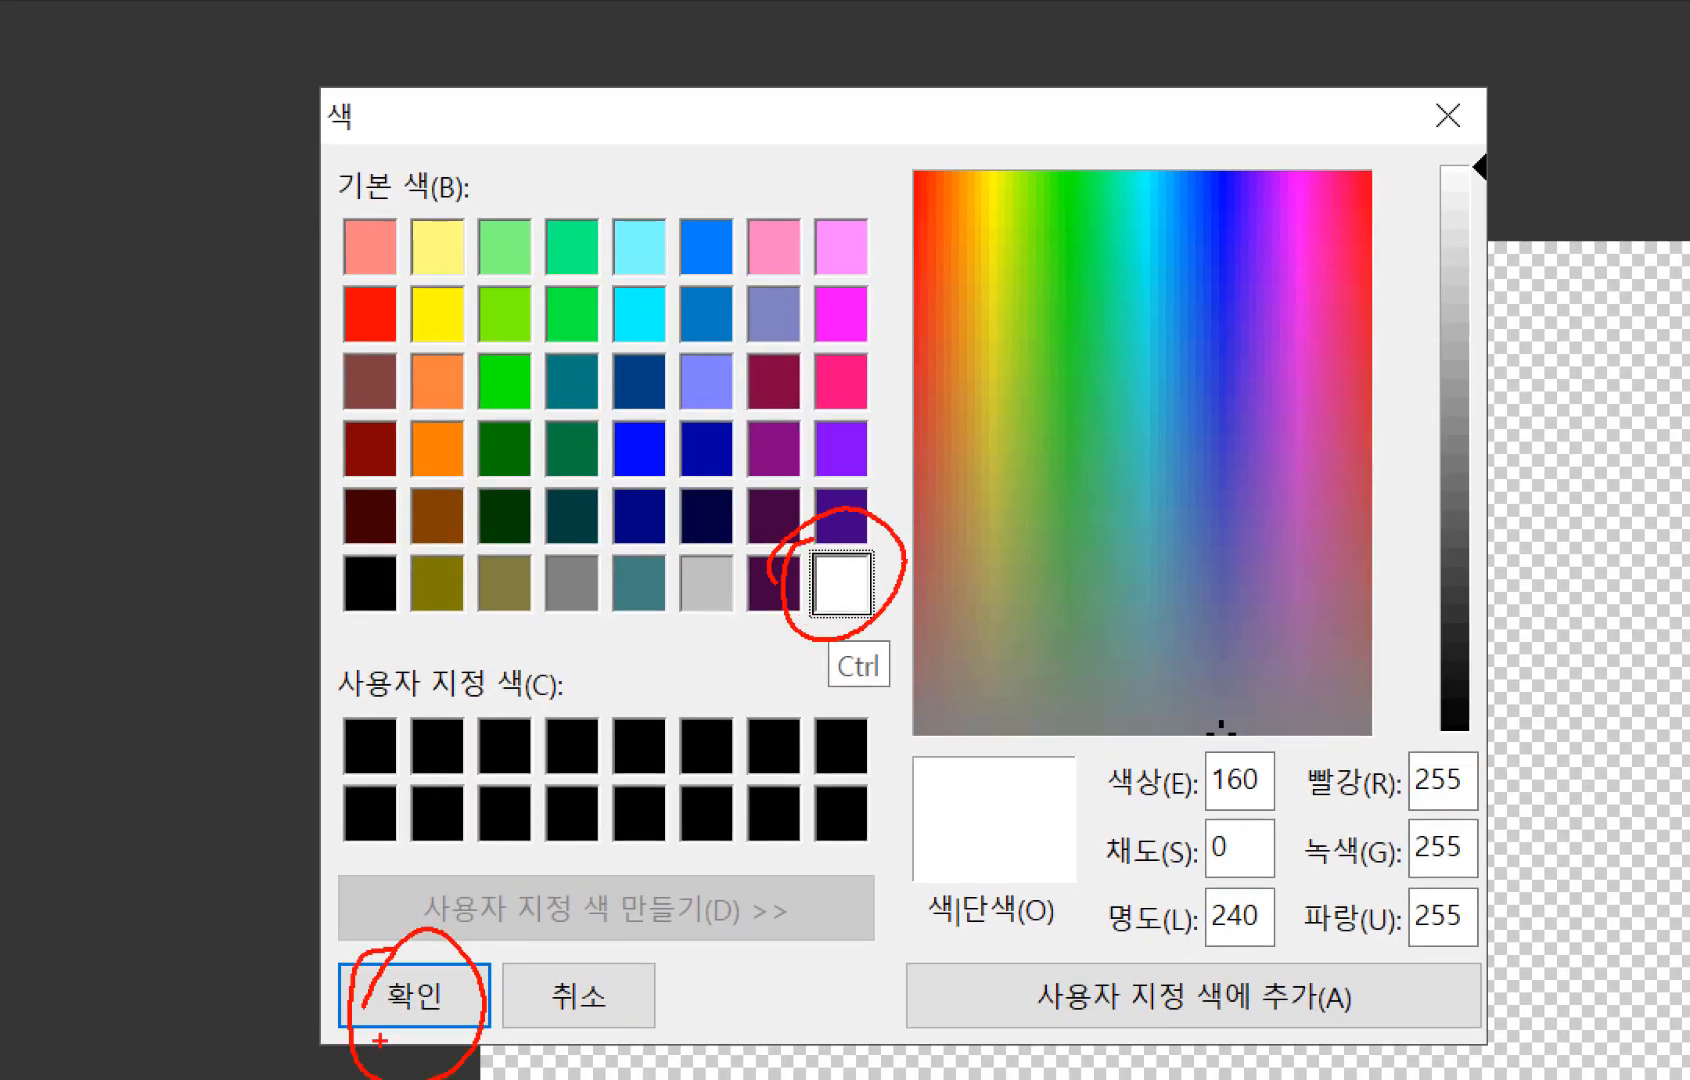
left_click(601, 755)
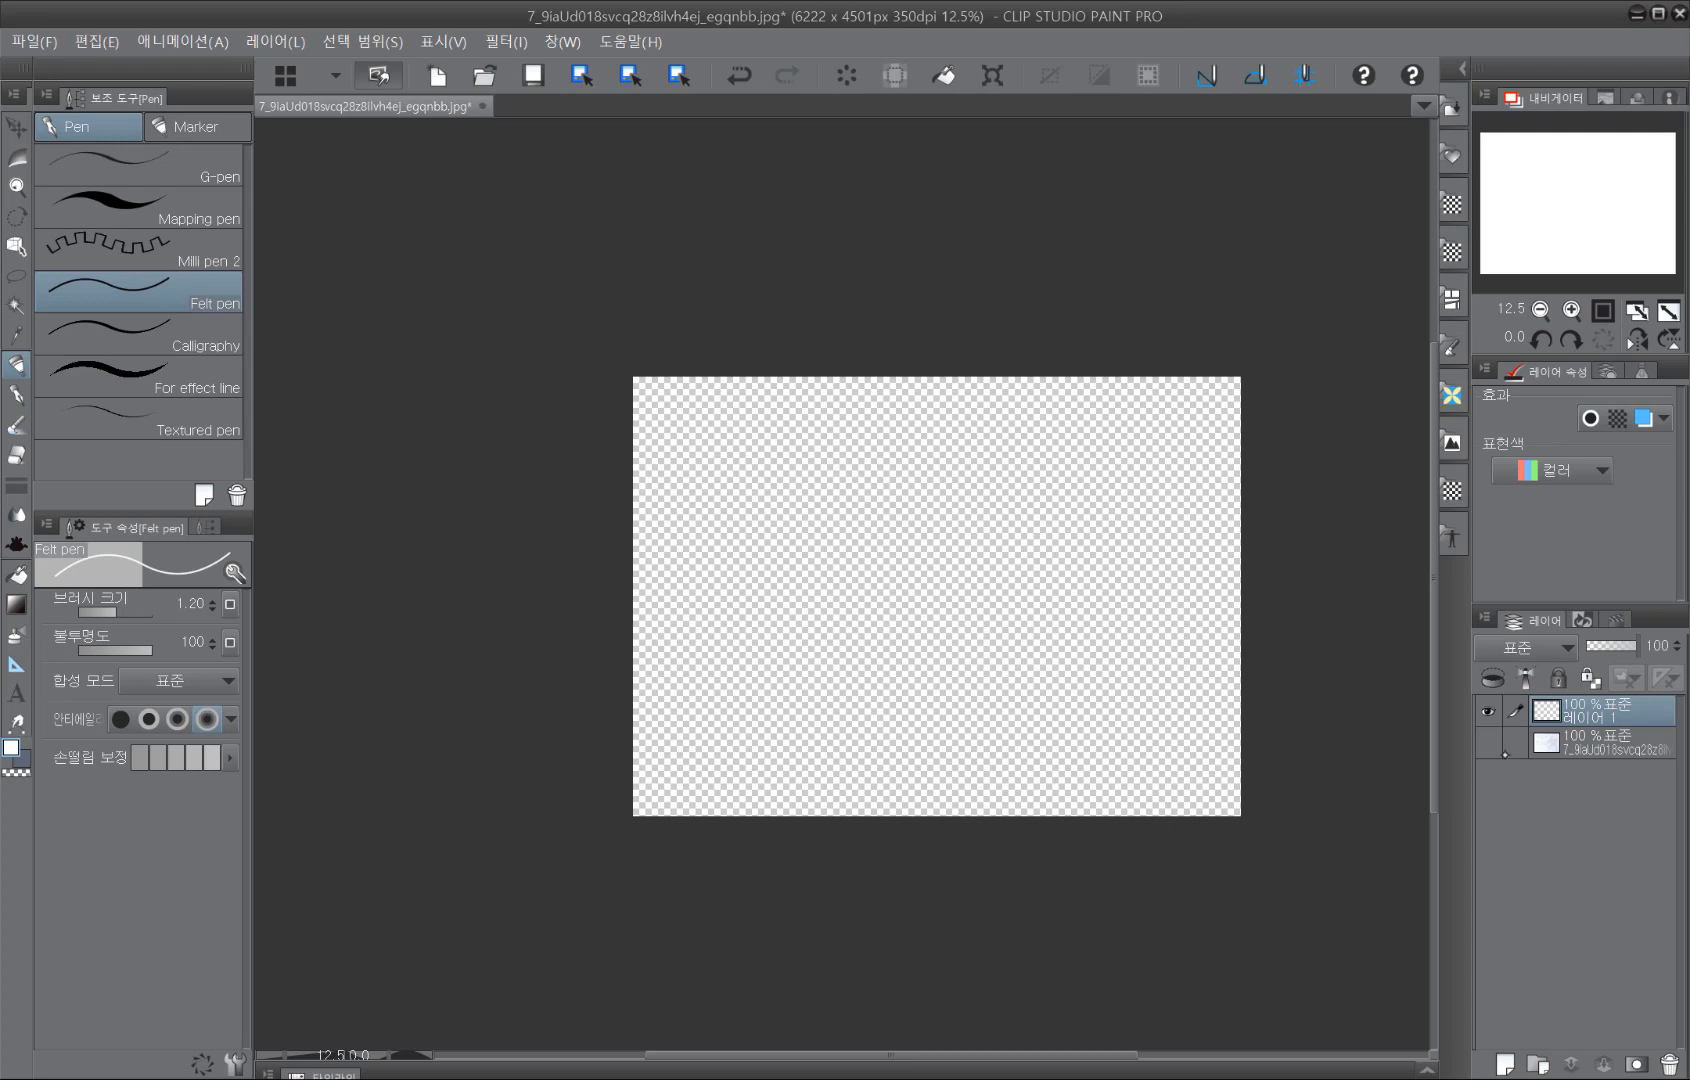
Step: Fill the new empty raster layer with the white drawing colour
left_click(113, 43)
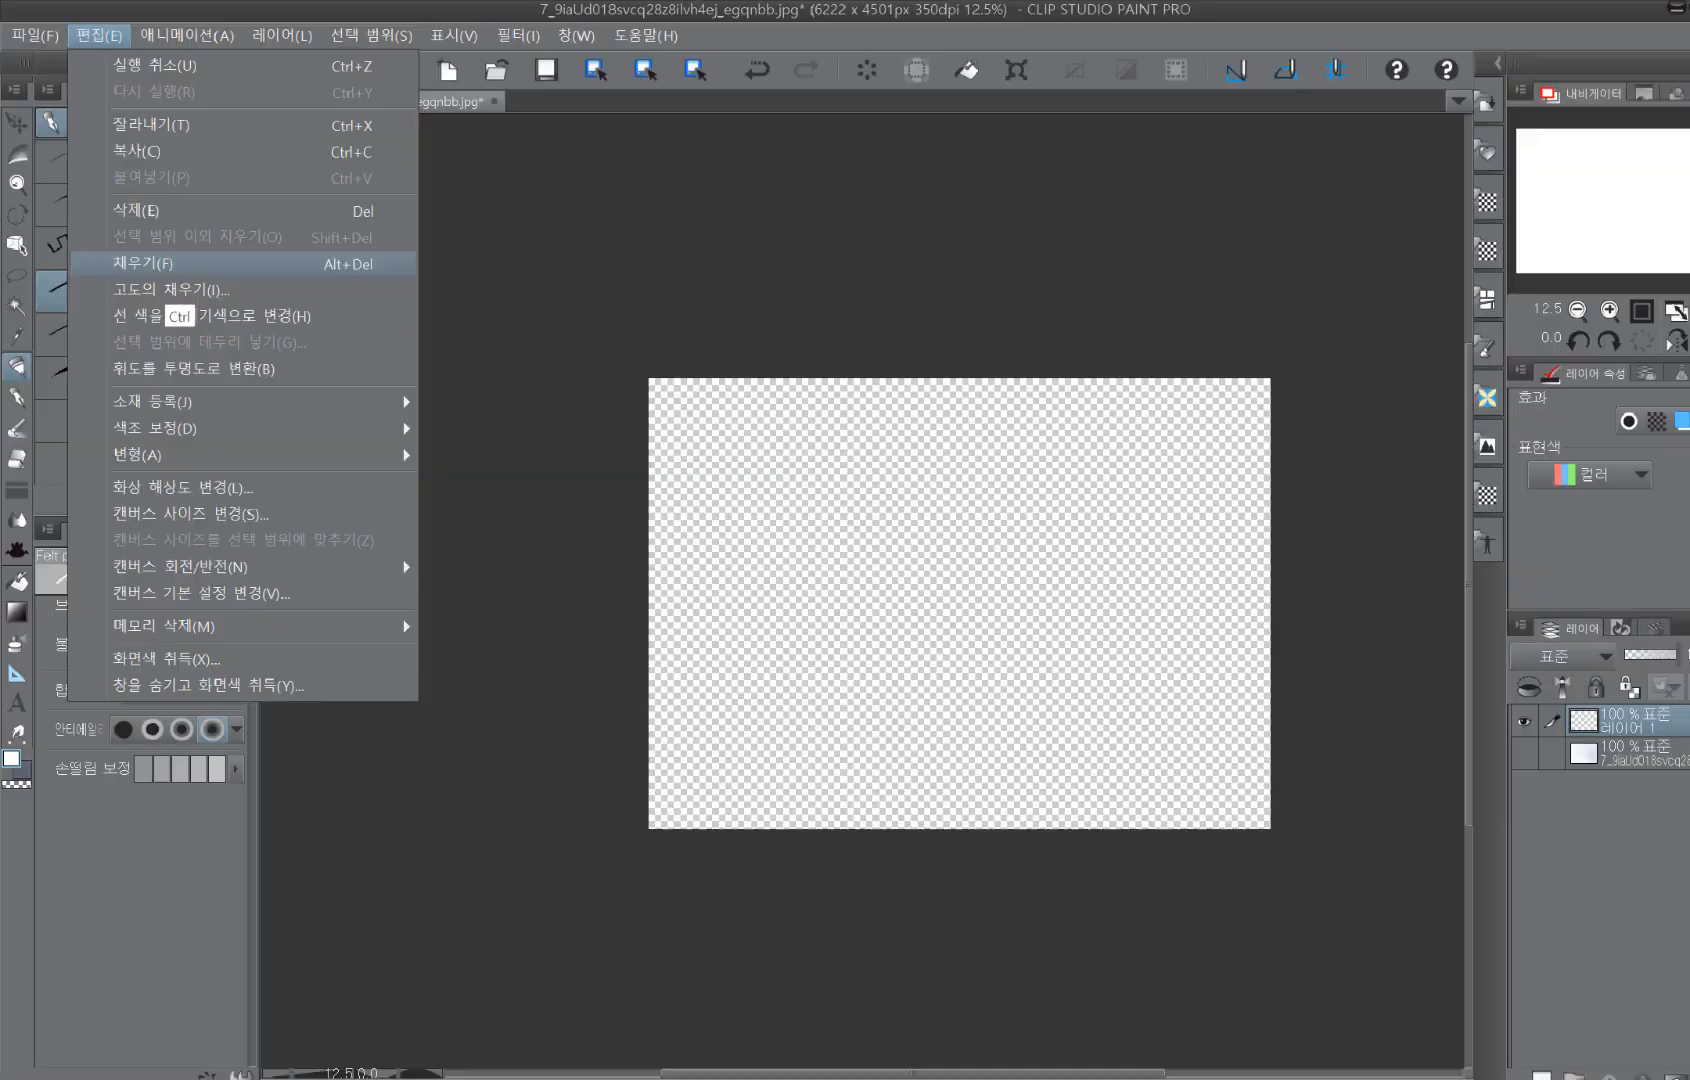
left_click(100, 36)
left_click(165, 264)
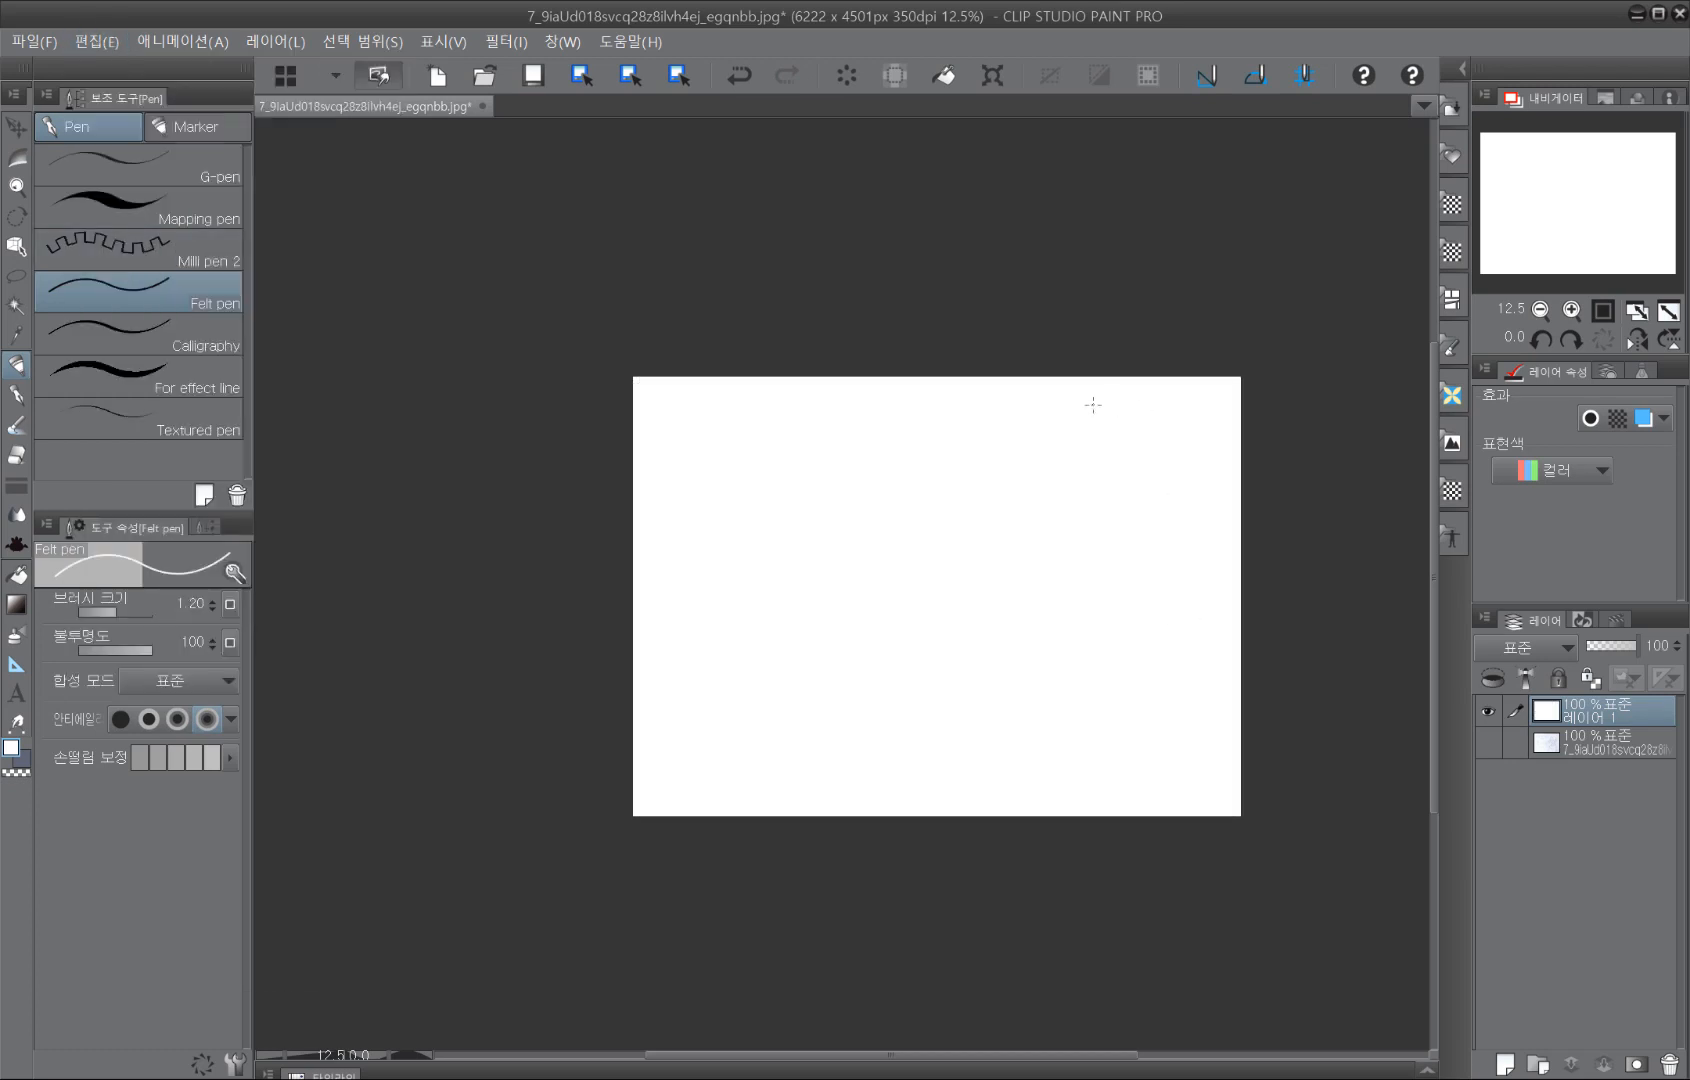
Step: Show the sketch photo layer again and place it above the white-filled layer
key("ctrl")
key("ctrl")
key("ctrl")
left_click(1627, 749)
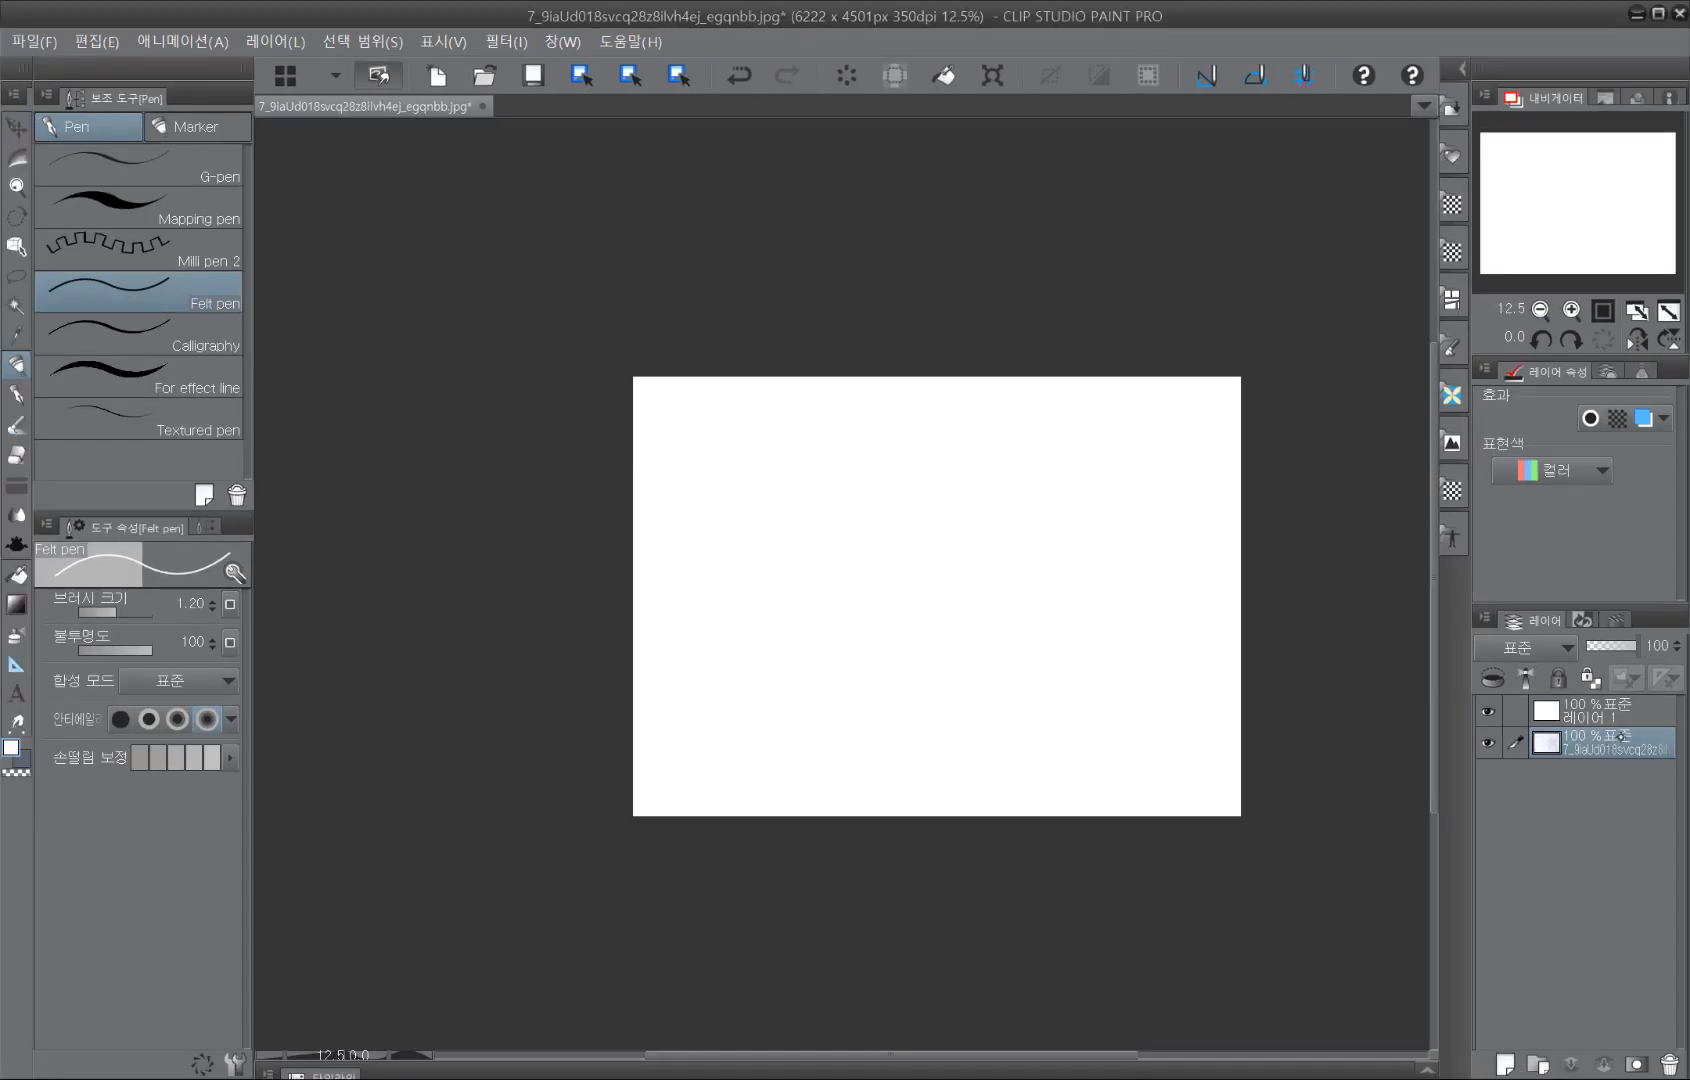
left_click(1624, 705, "ctrl")
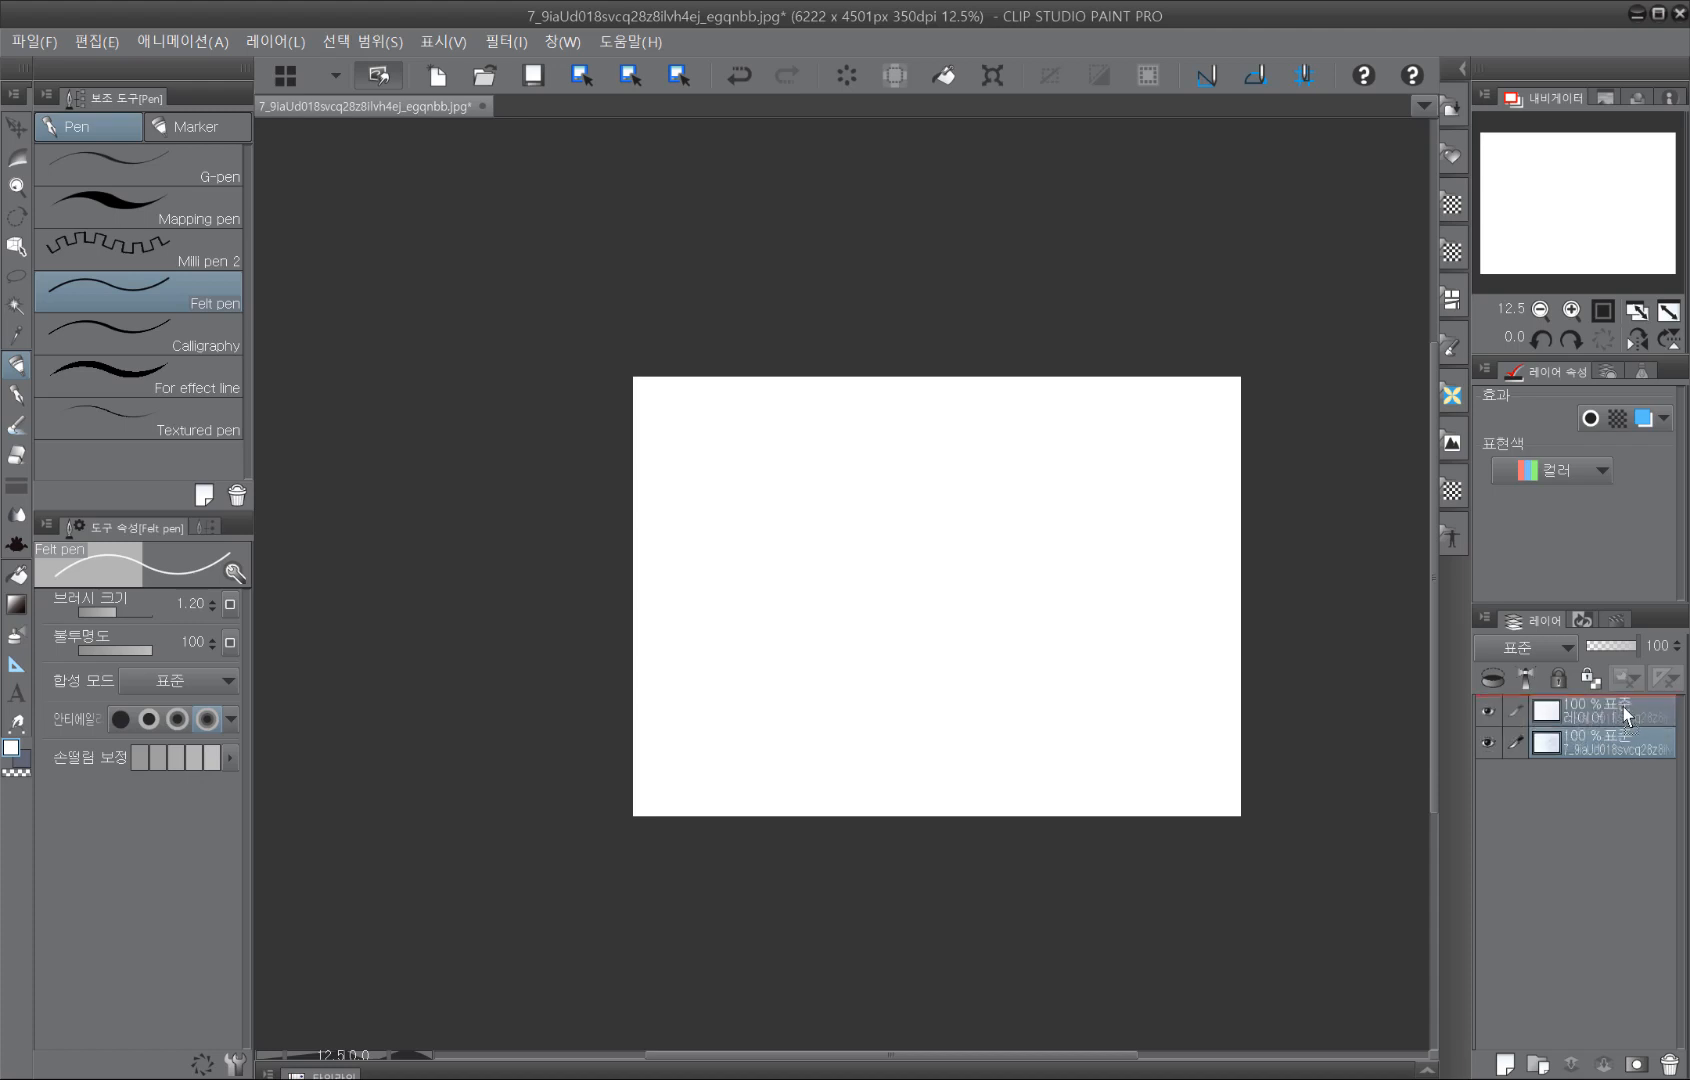
left_click_drag(1624, 712, 1628, 740)
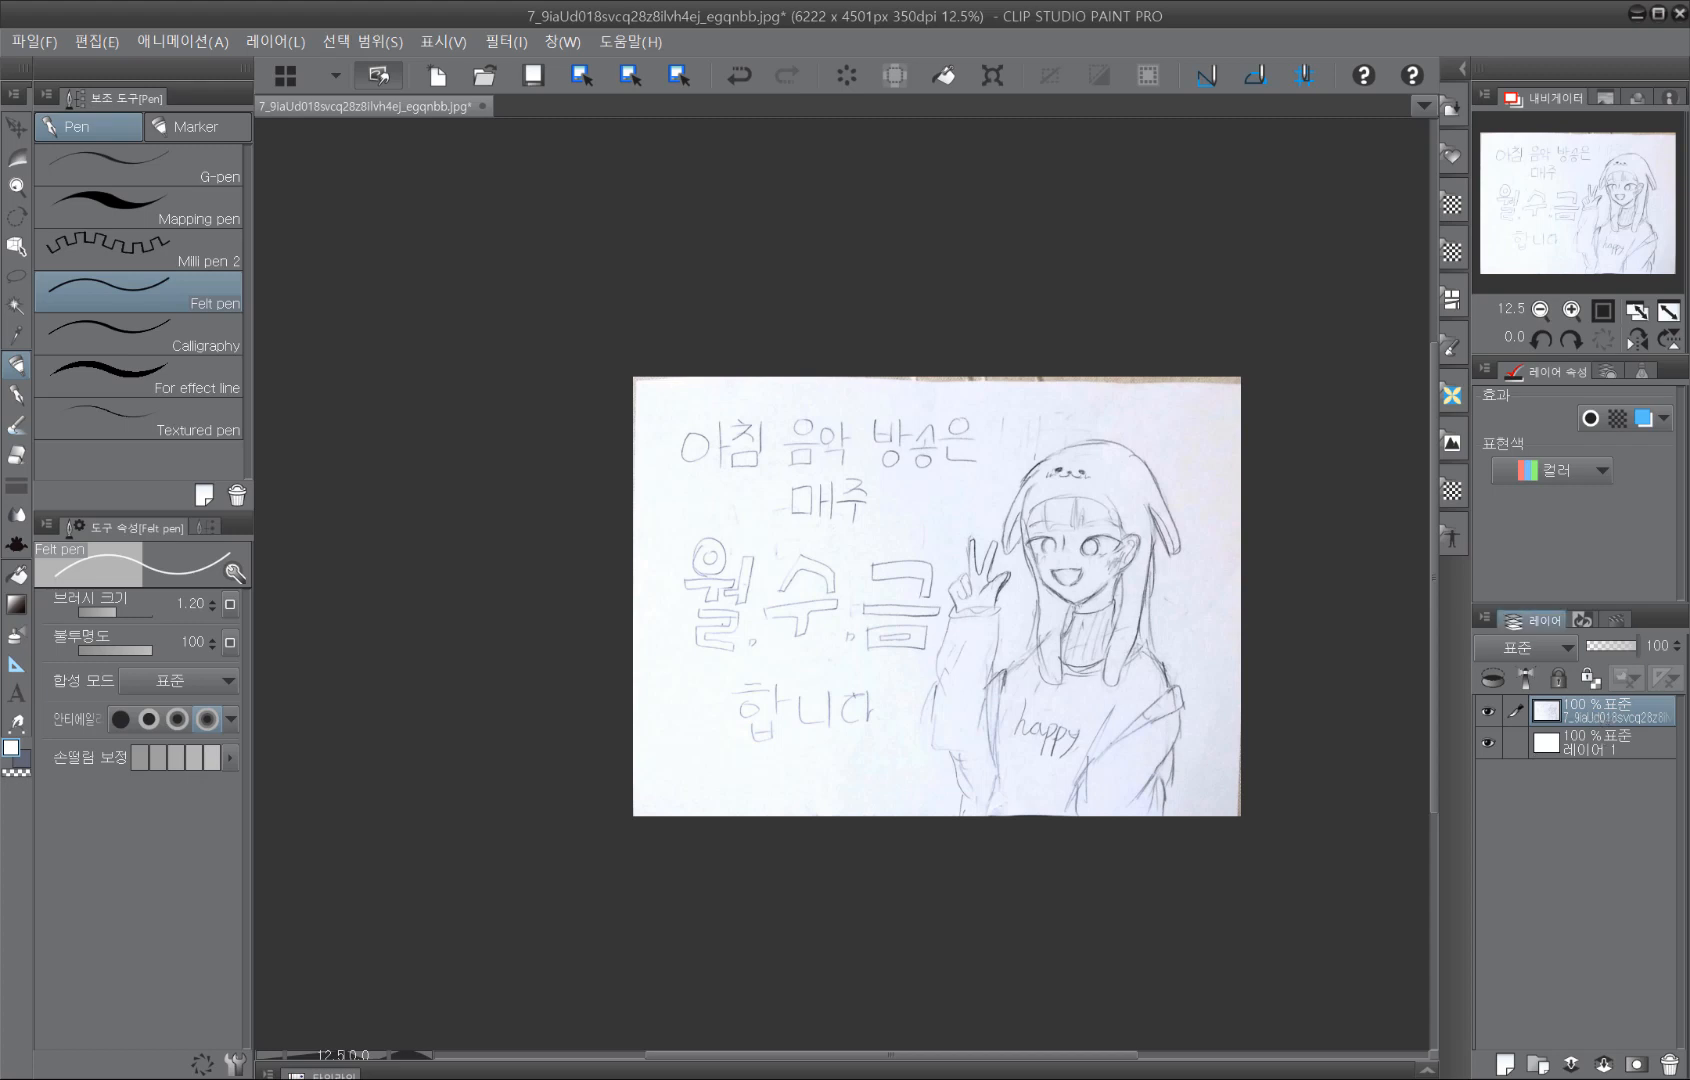
Step: Convert the brightness of the sketch photo layer to transparency
left_click(89, 42)
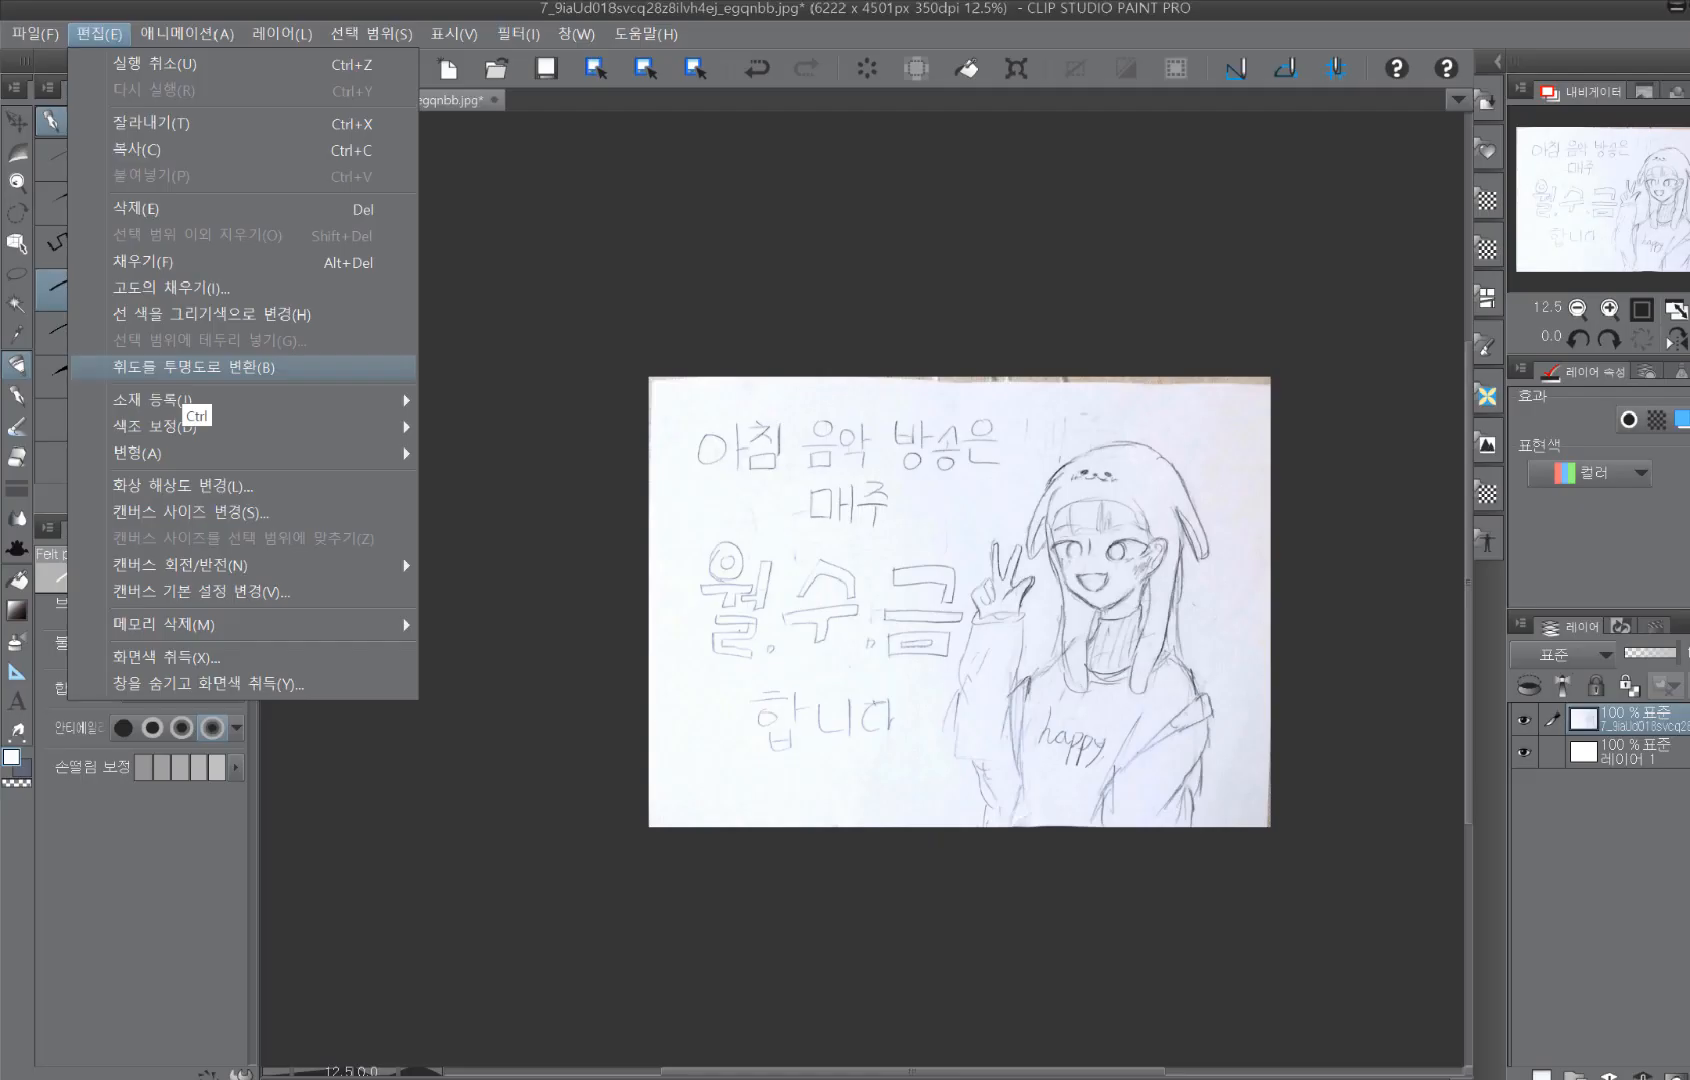
left_click(195, 370)
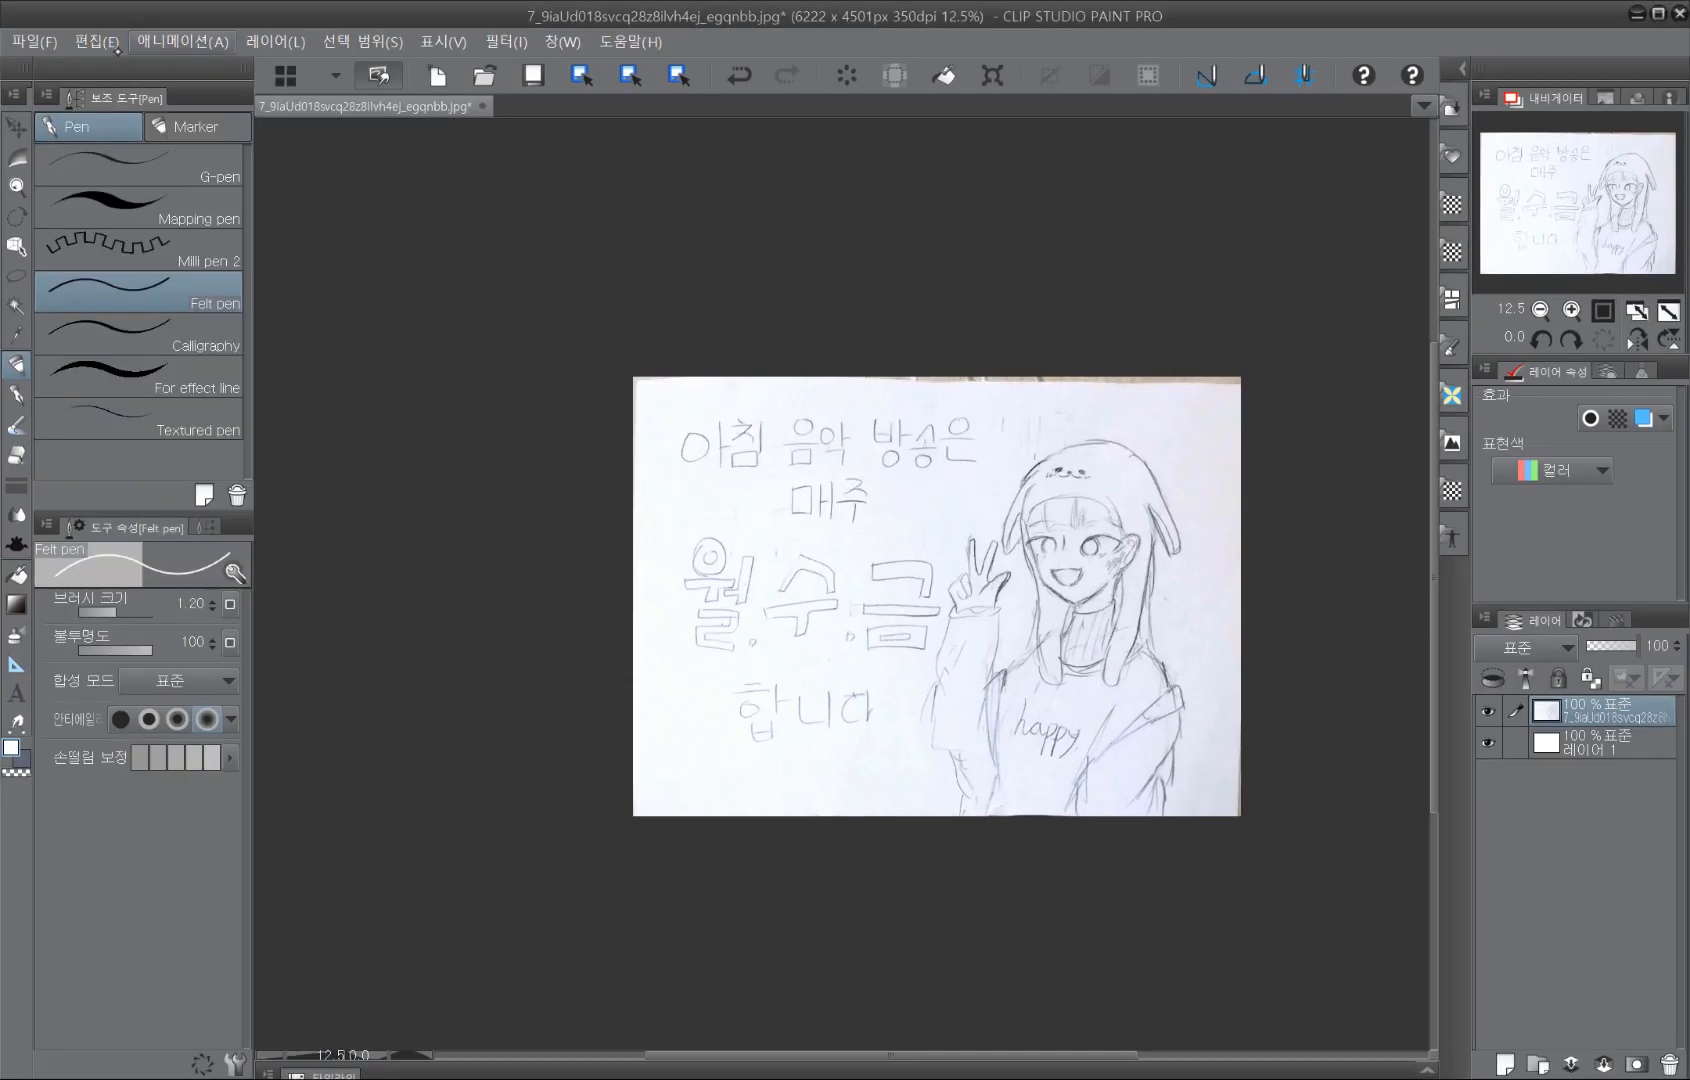
left_click(89, 42)
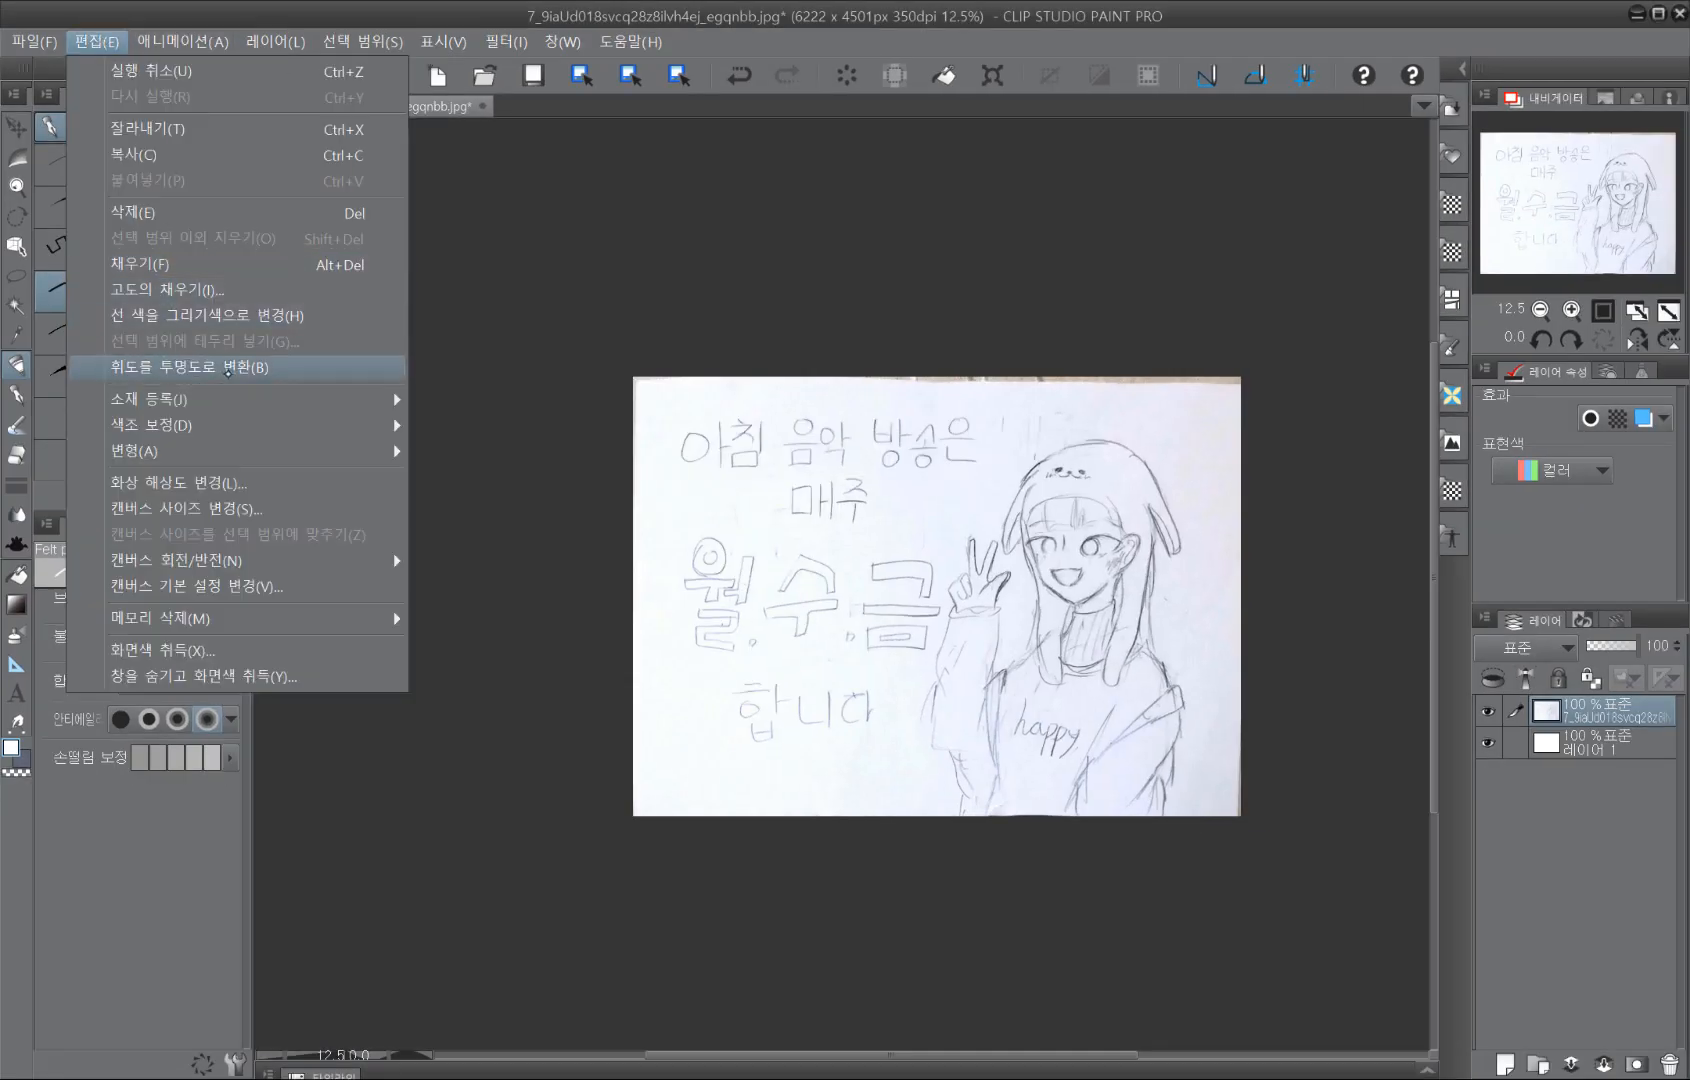
left_click(232, 372)
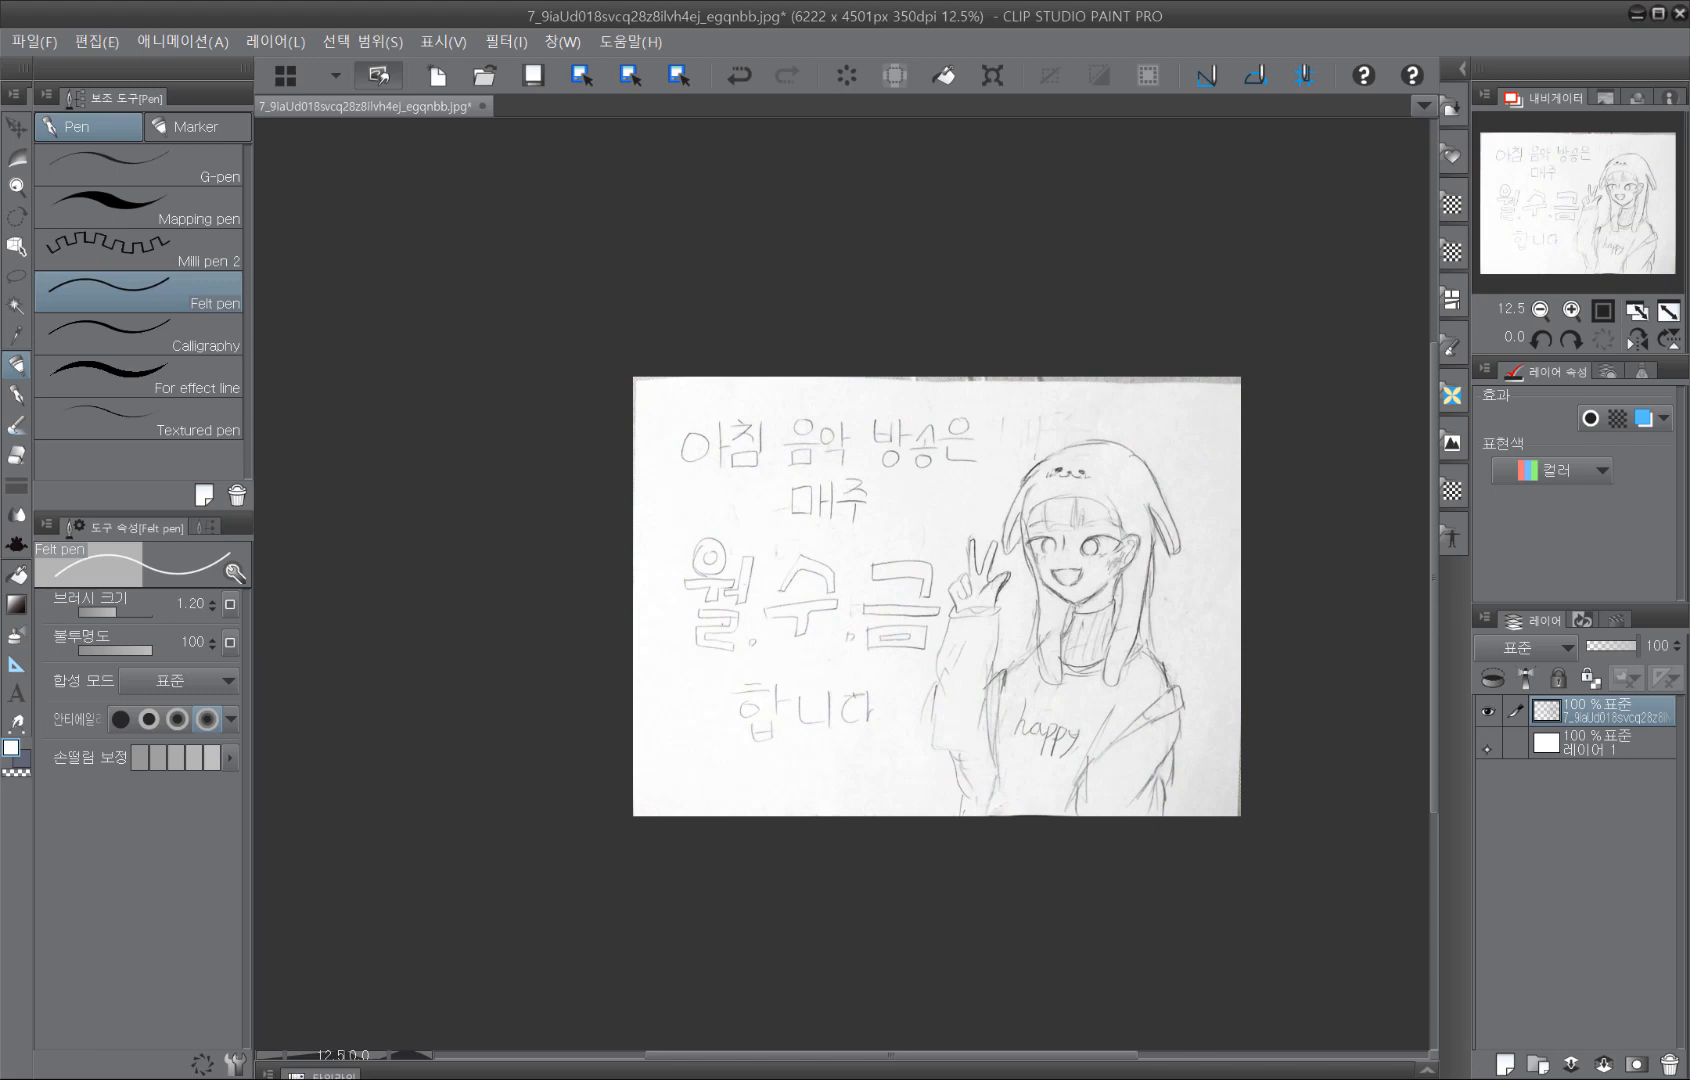
Step: Toggle the white layer's visibility to examine the sketch layer's transparency, leaving the white layer shown
left_click(1487, 745)
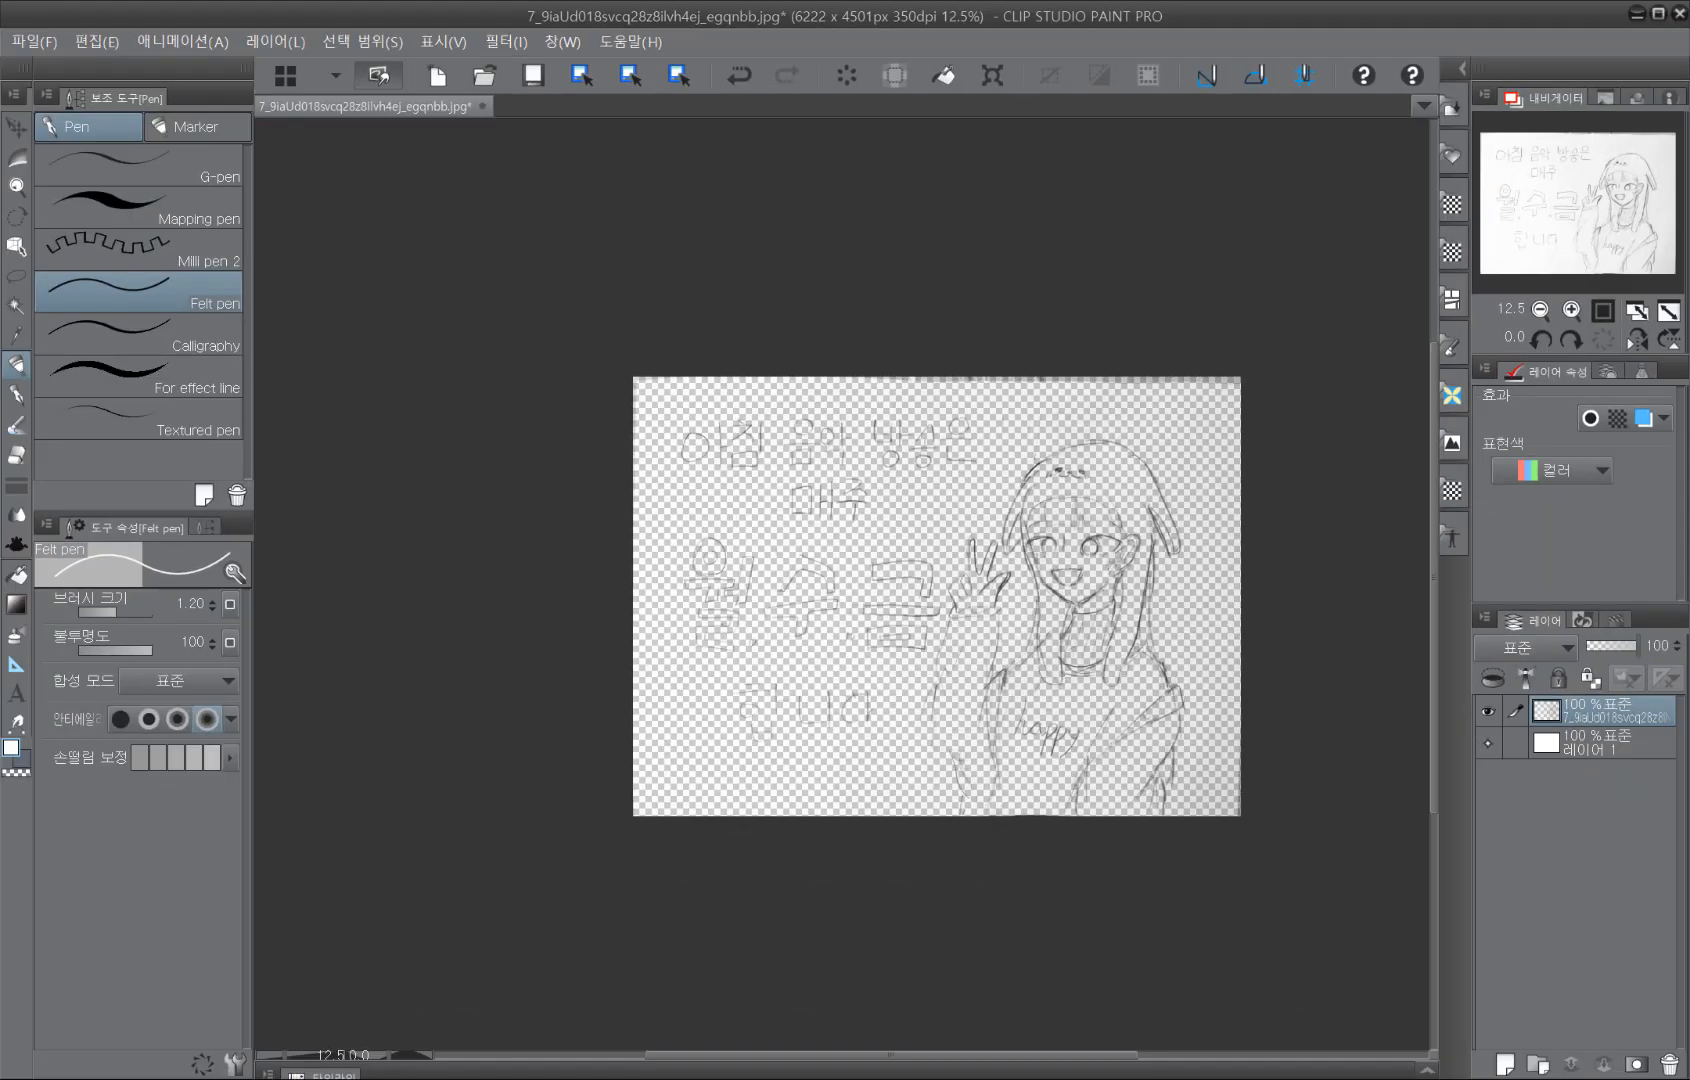
left_click(1488, 743)
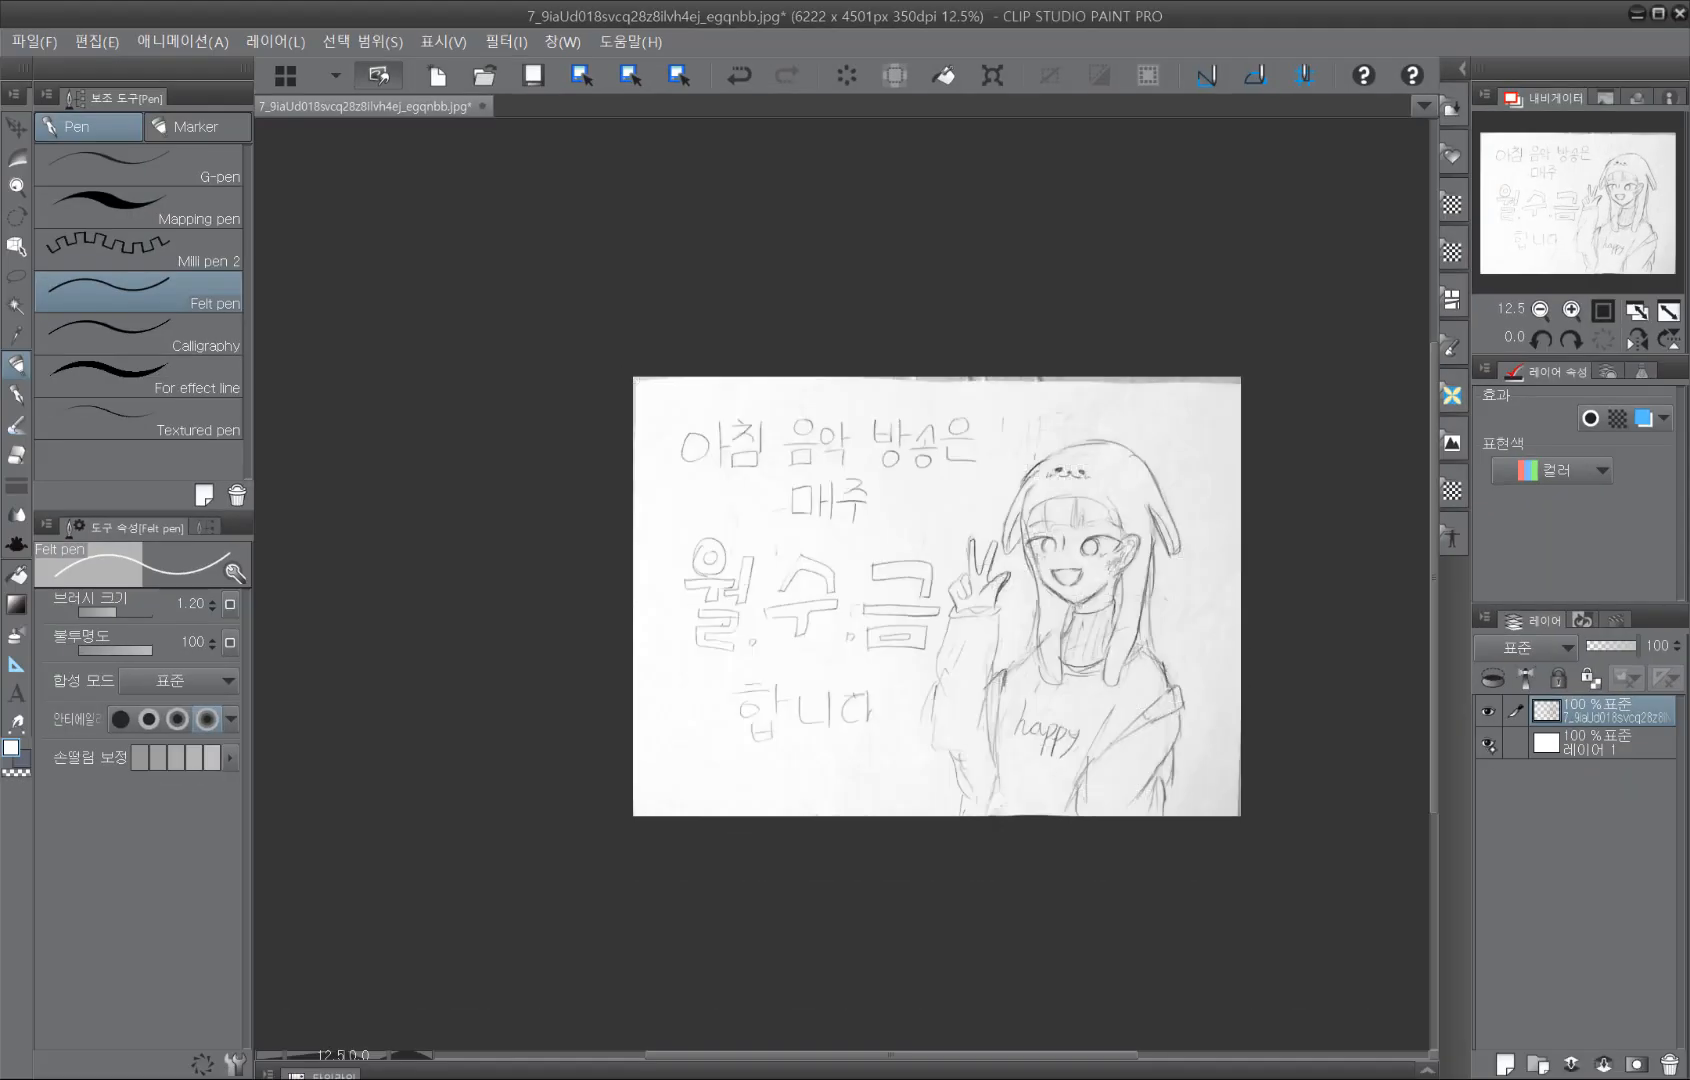
left_click(1489, 742)
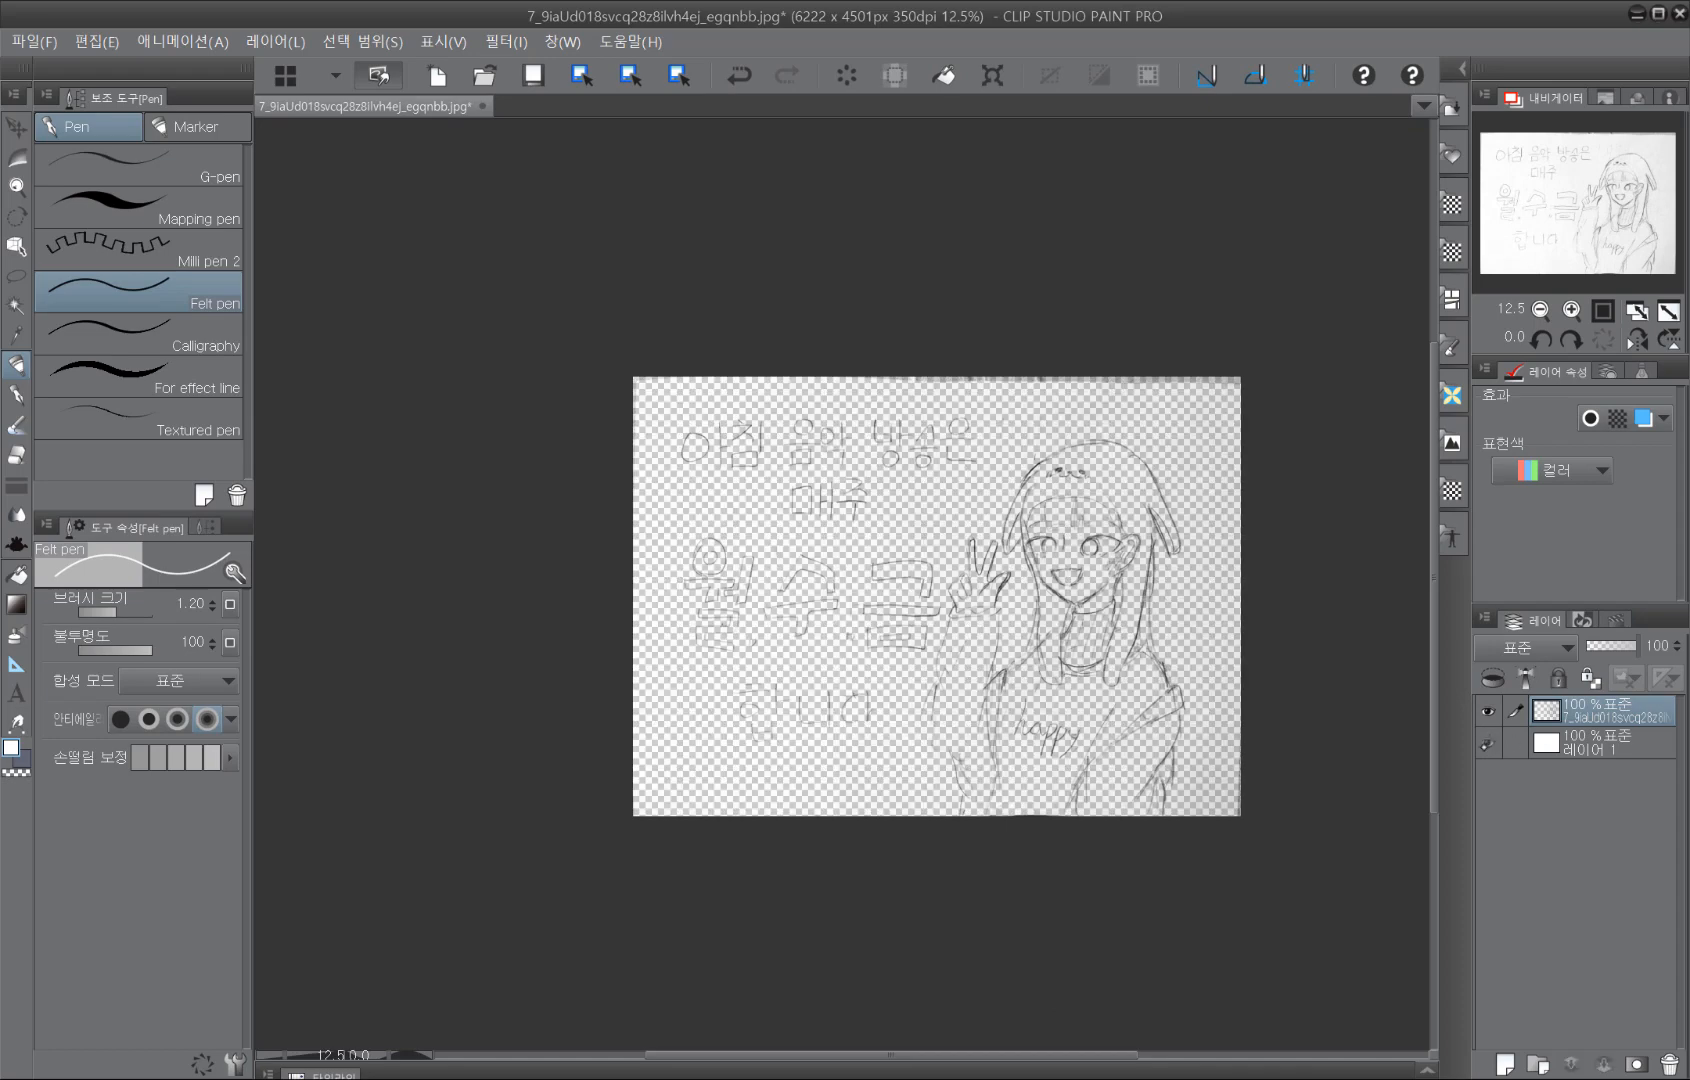
left_click(1488, 743)
left_click(1485, 738)
left_click(1489, 742)
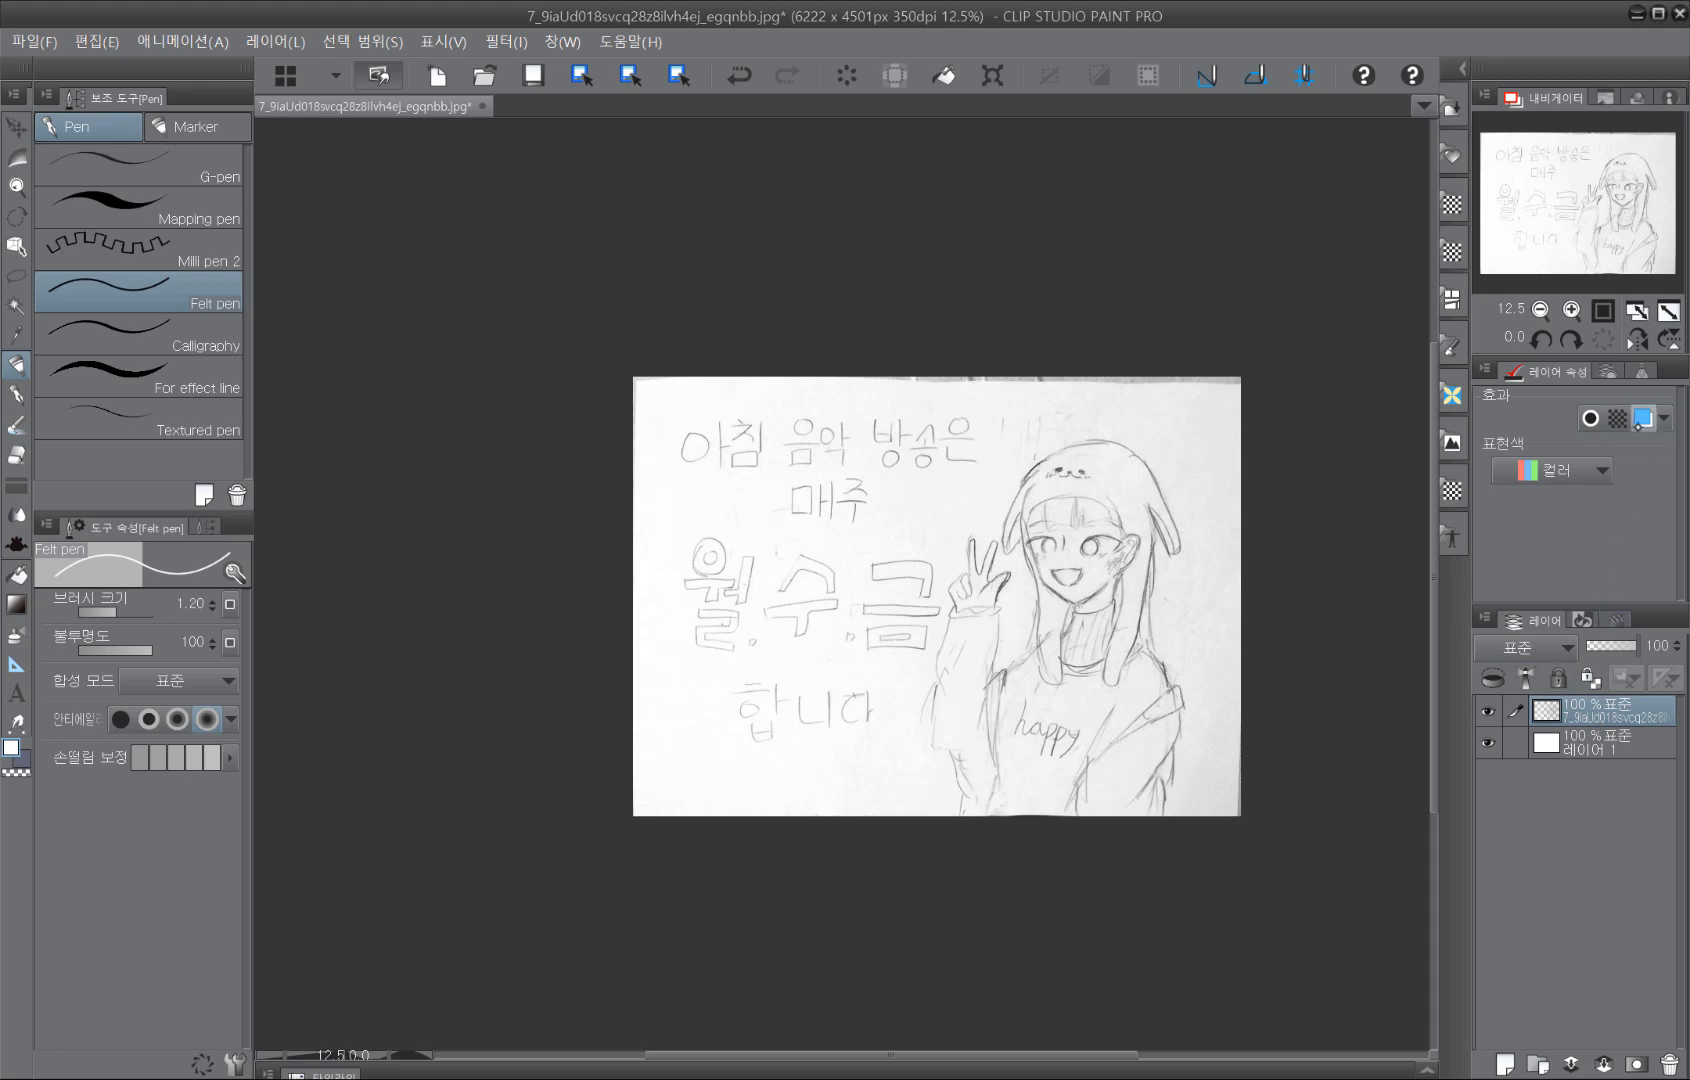
Step: Apply the Layer Color effect in blue to the sketch layer
key("ctrl")
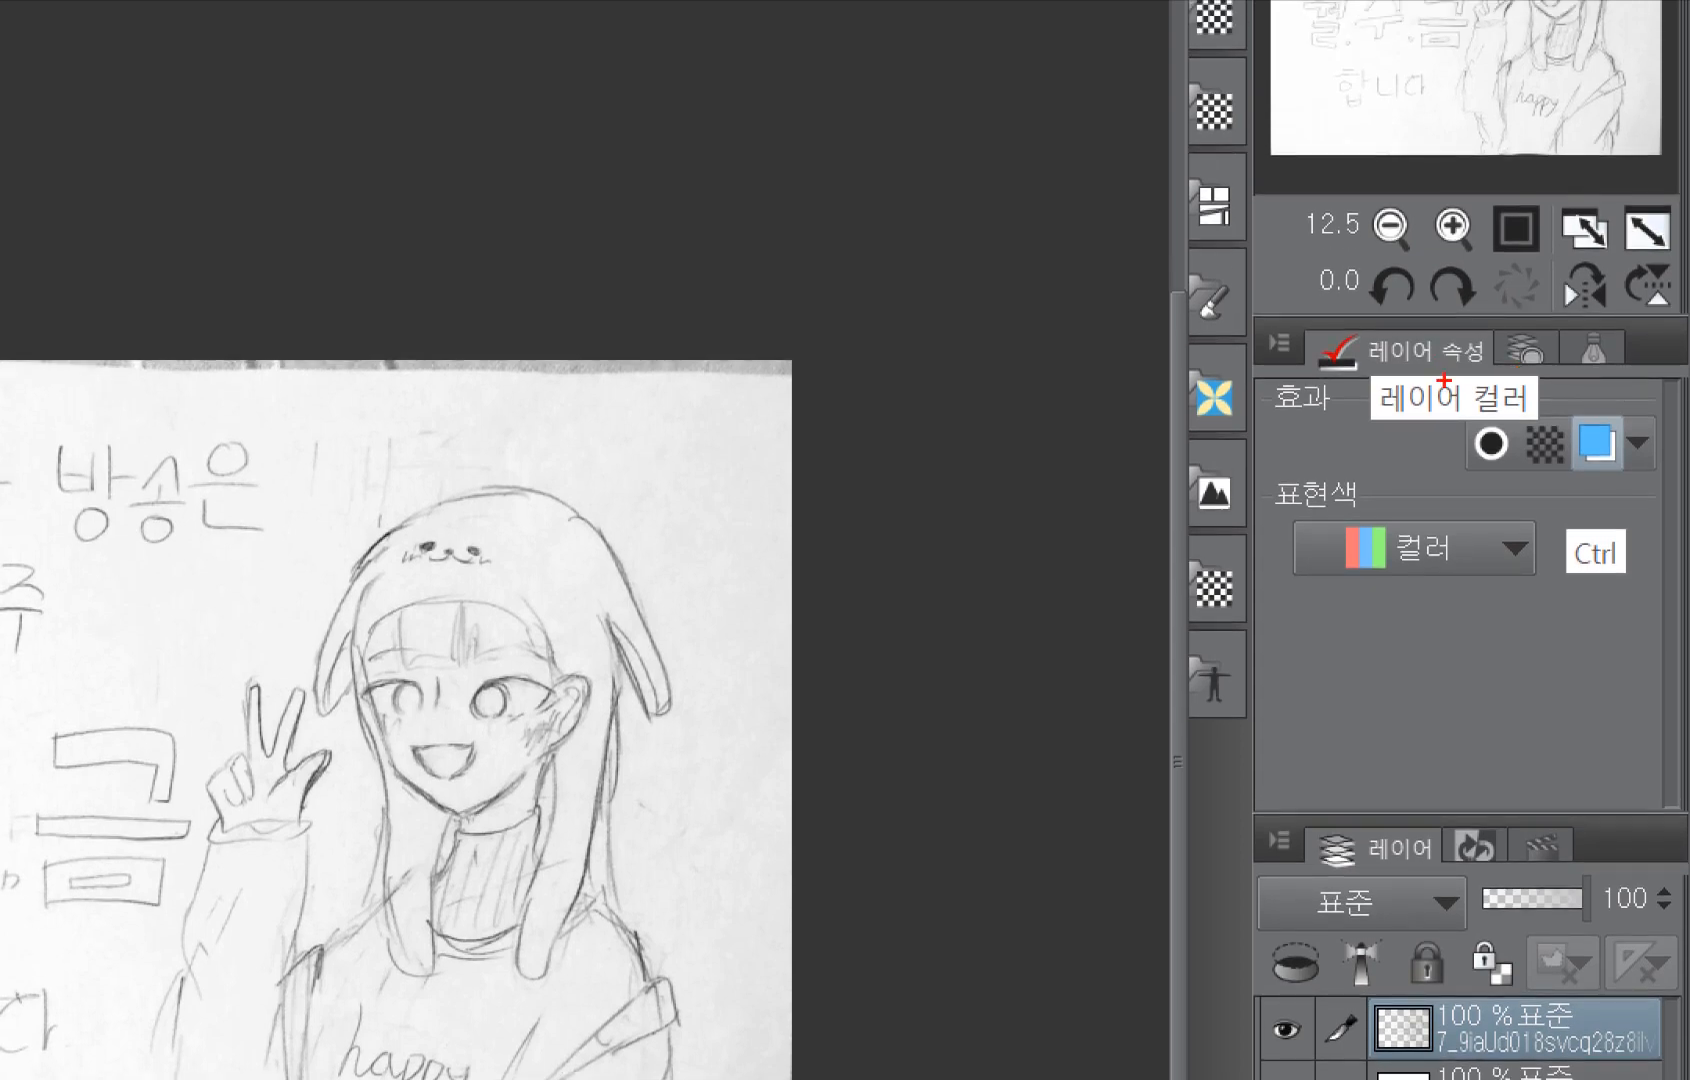
mouse_move(1598, 478)
left_mouse_down()
mouse_move(1562, 501)
mouse_move(1642, 472)
mouse_move(1622, 420)
left_mouse_up()
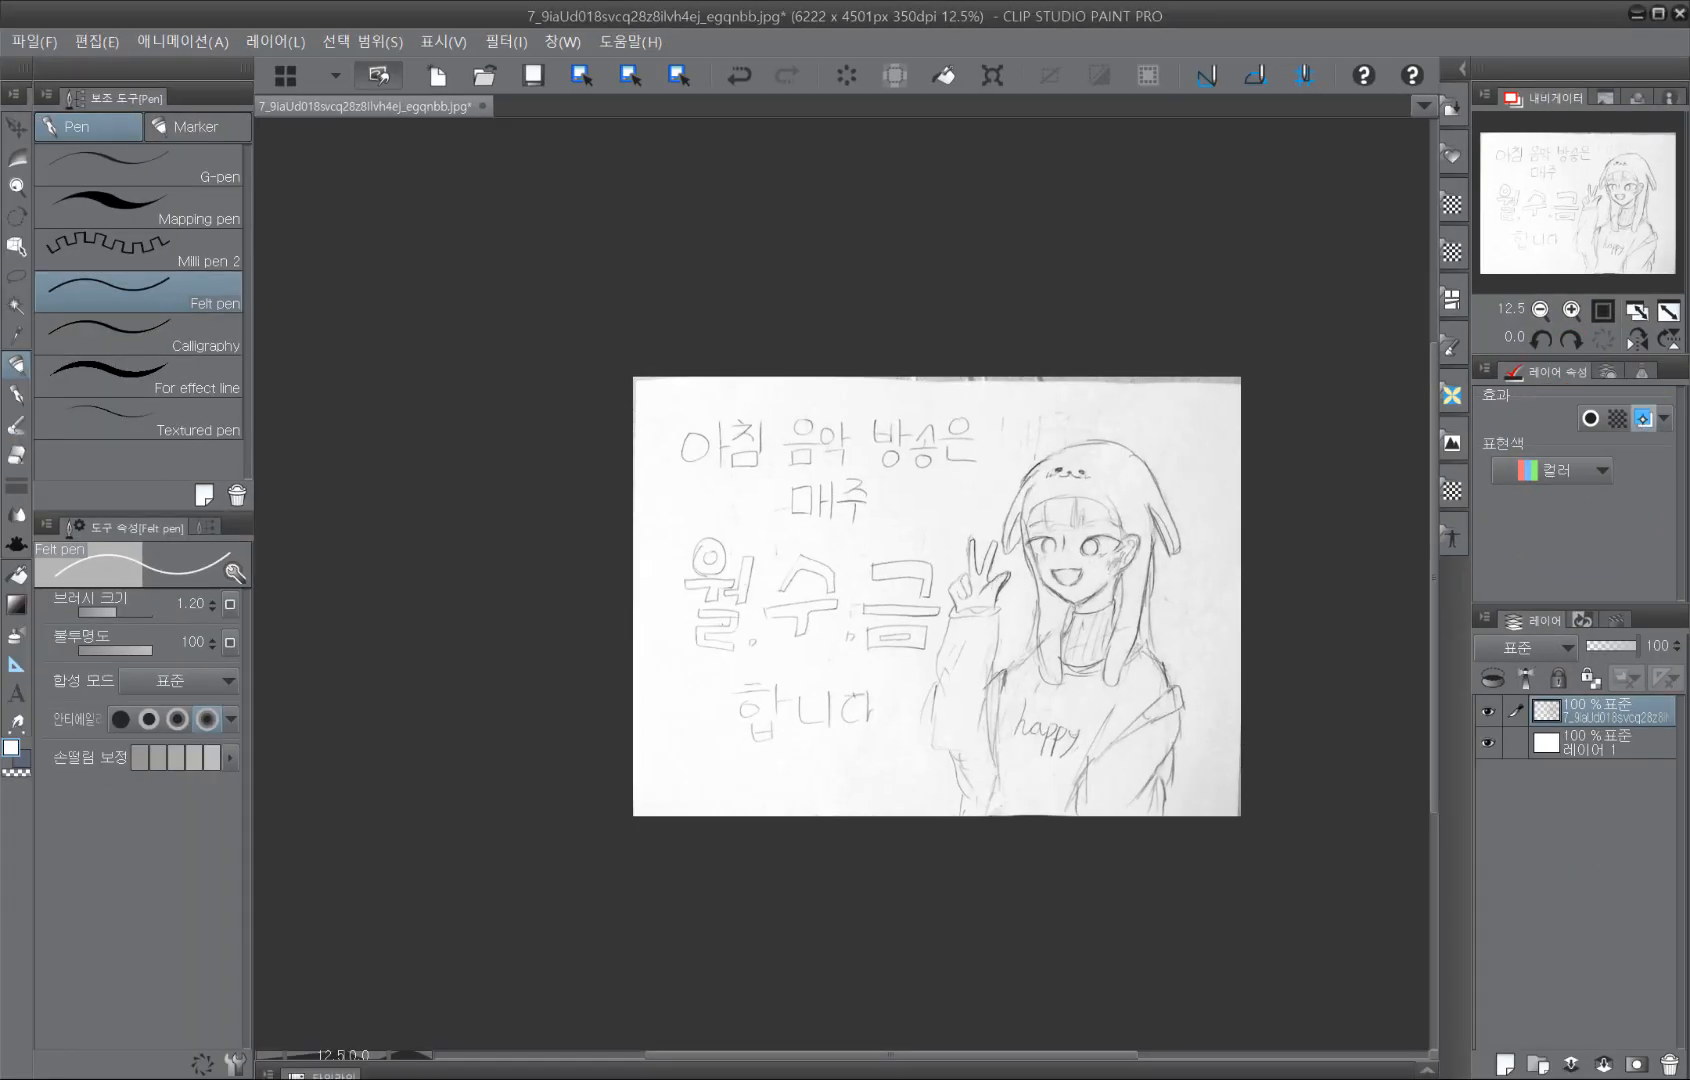
left_click(1596, 441)
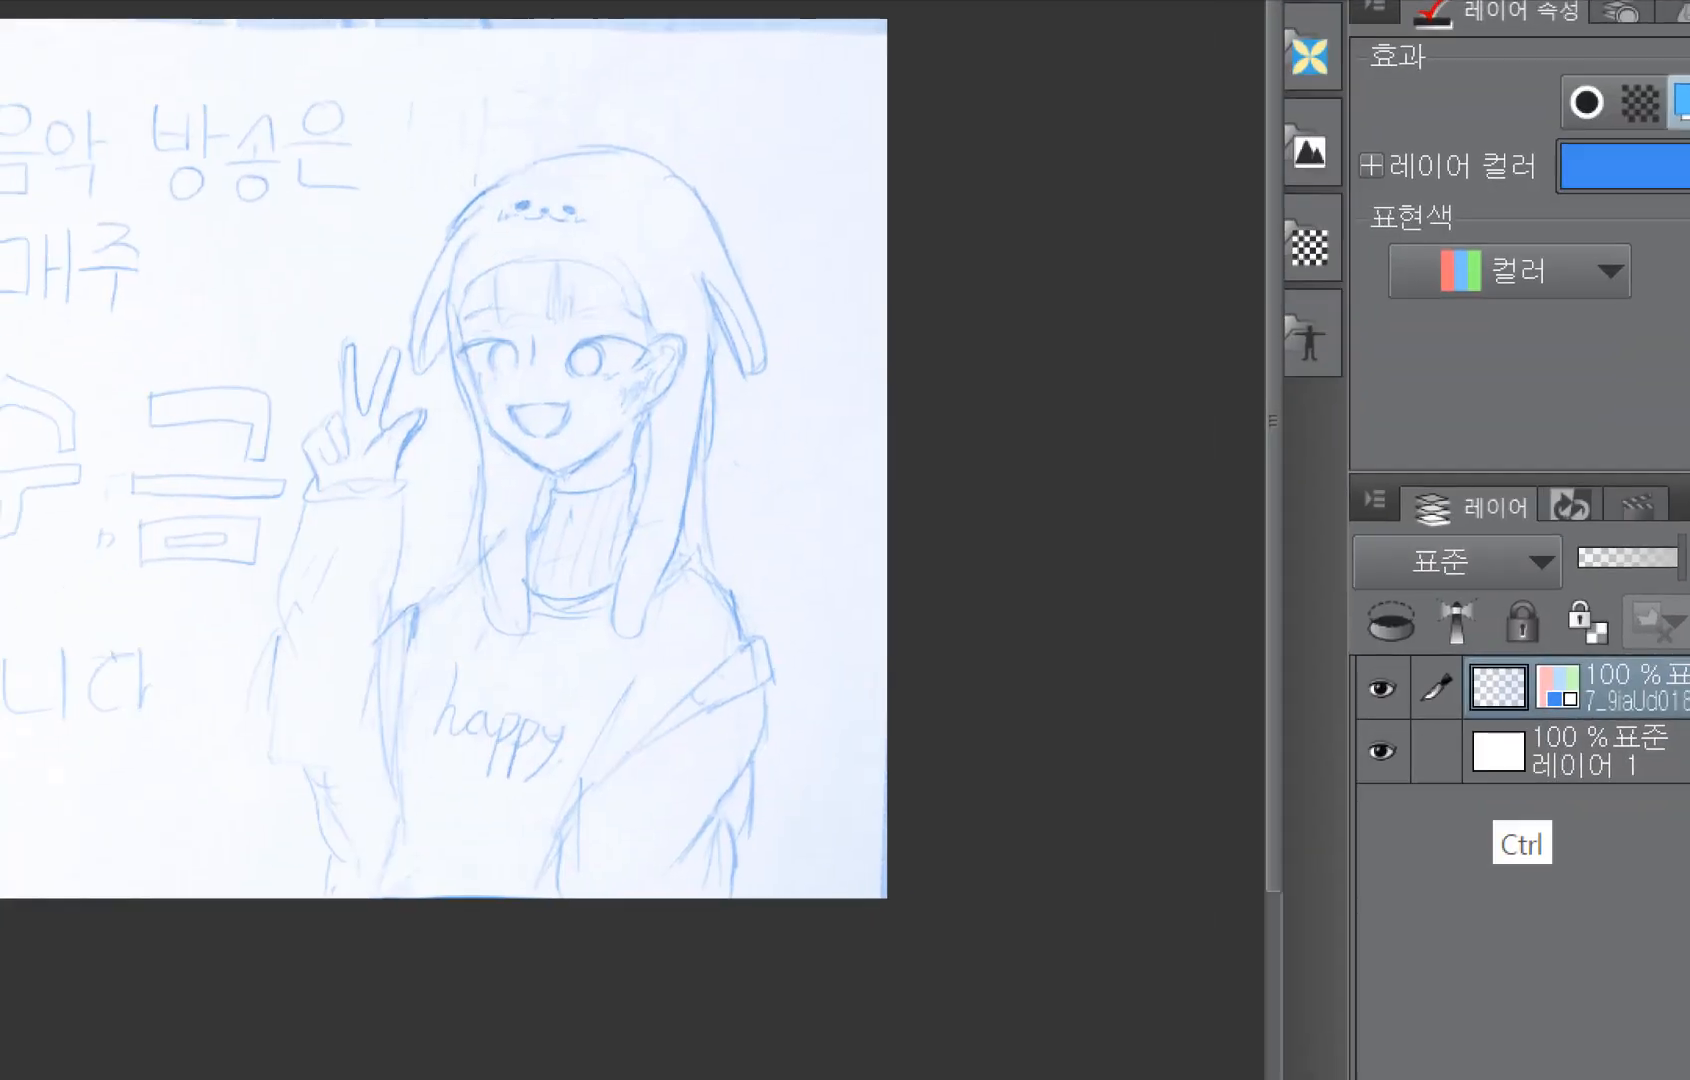
mouse_move(1536, 724)
left_mouse_down()
mouse_move(1445, 650)
mouse_move(1590, 650)
mouse_move(1588, 712)
left_mouse_up()
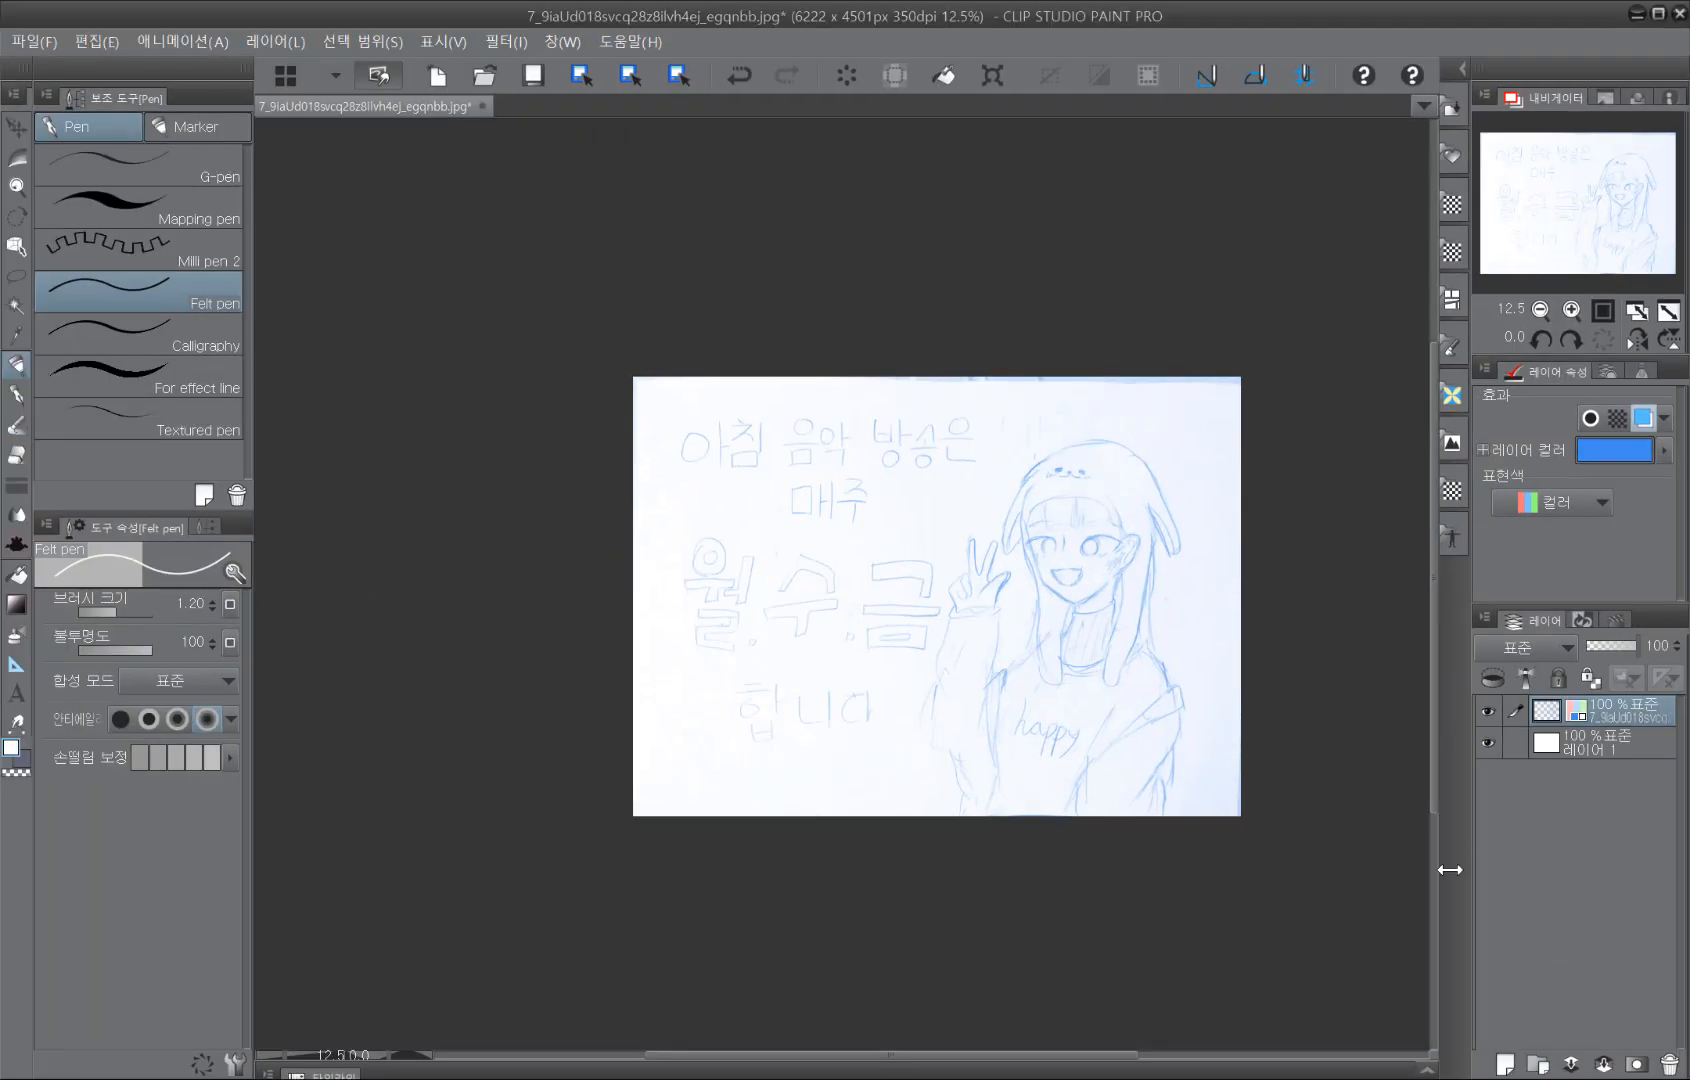
Step: Widen the palette dock and add a new vector layer above the sketch layer
left_click_drag(1450, 870, 1398, 870)
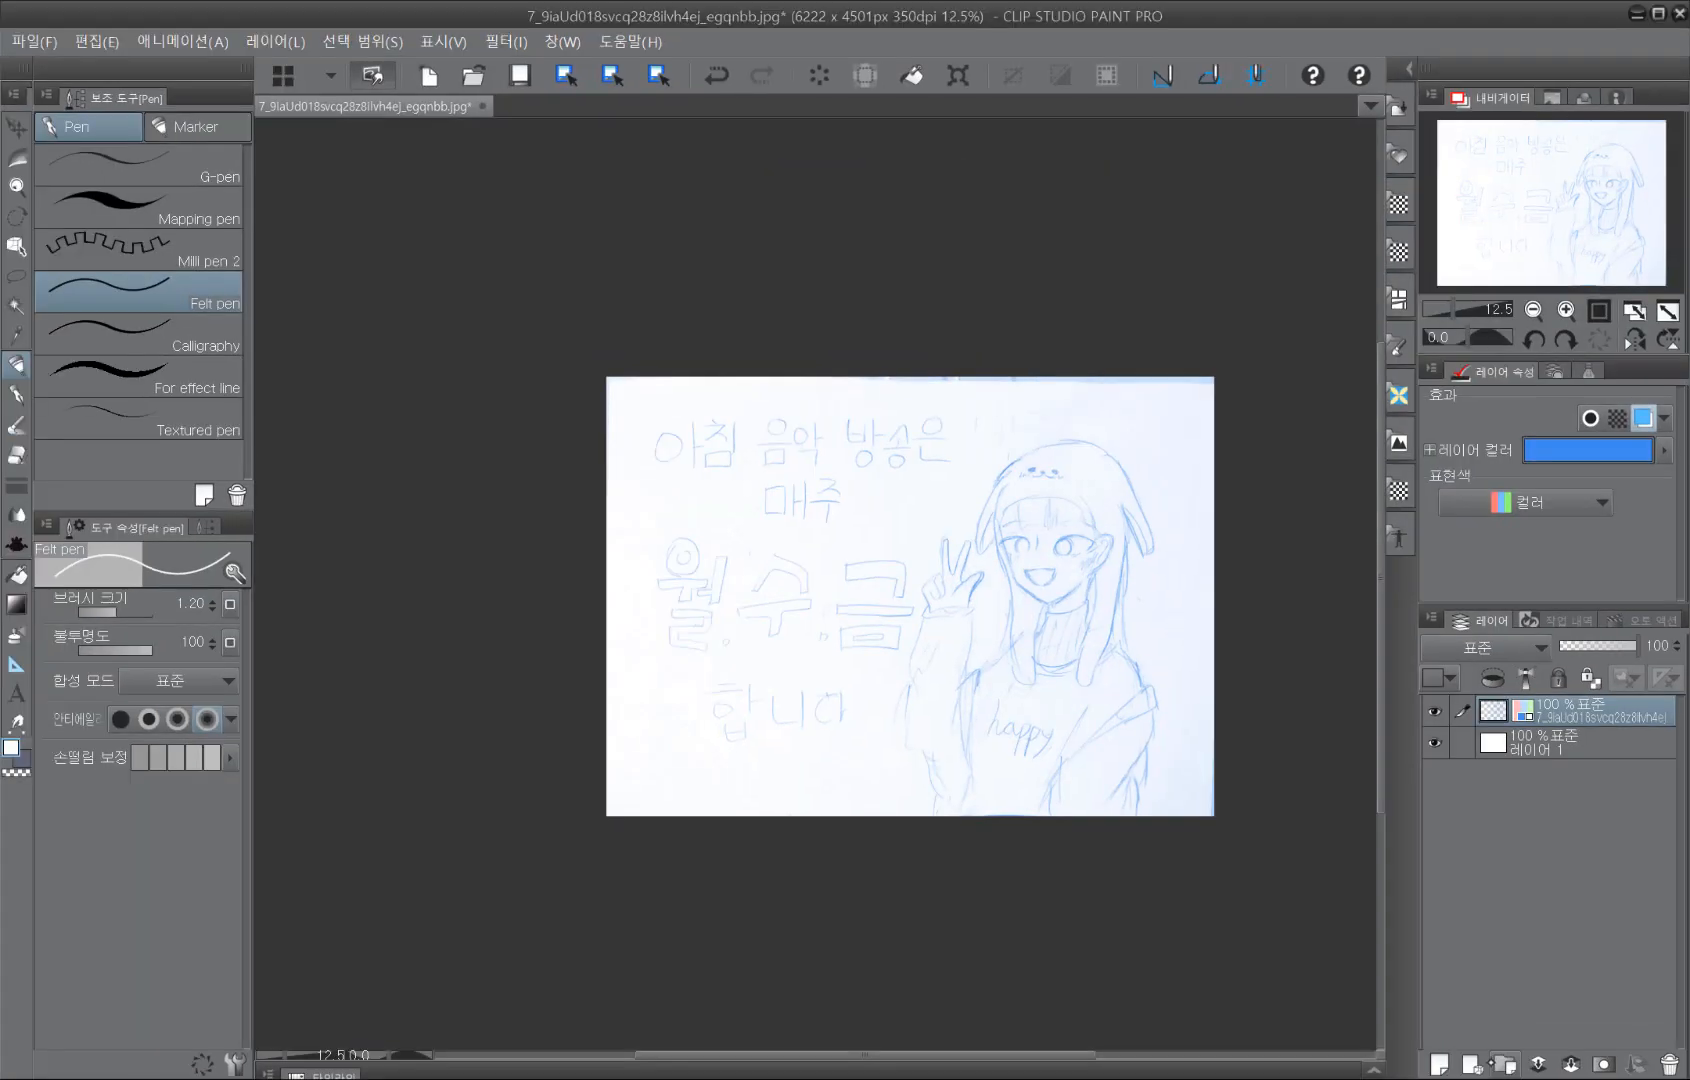
left_click(1472, 1064)
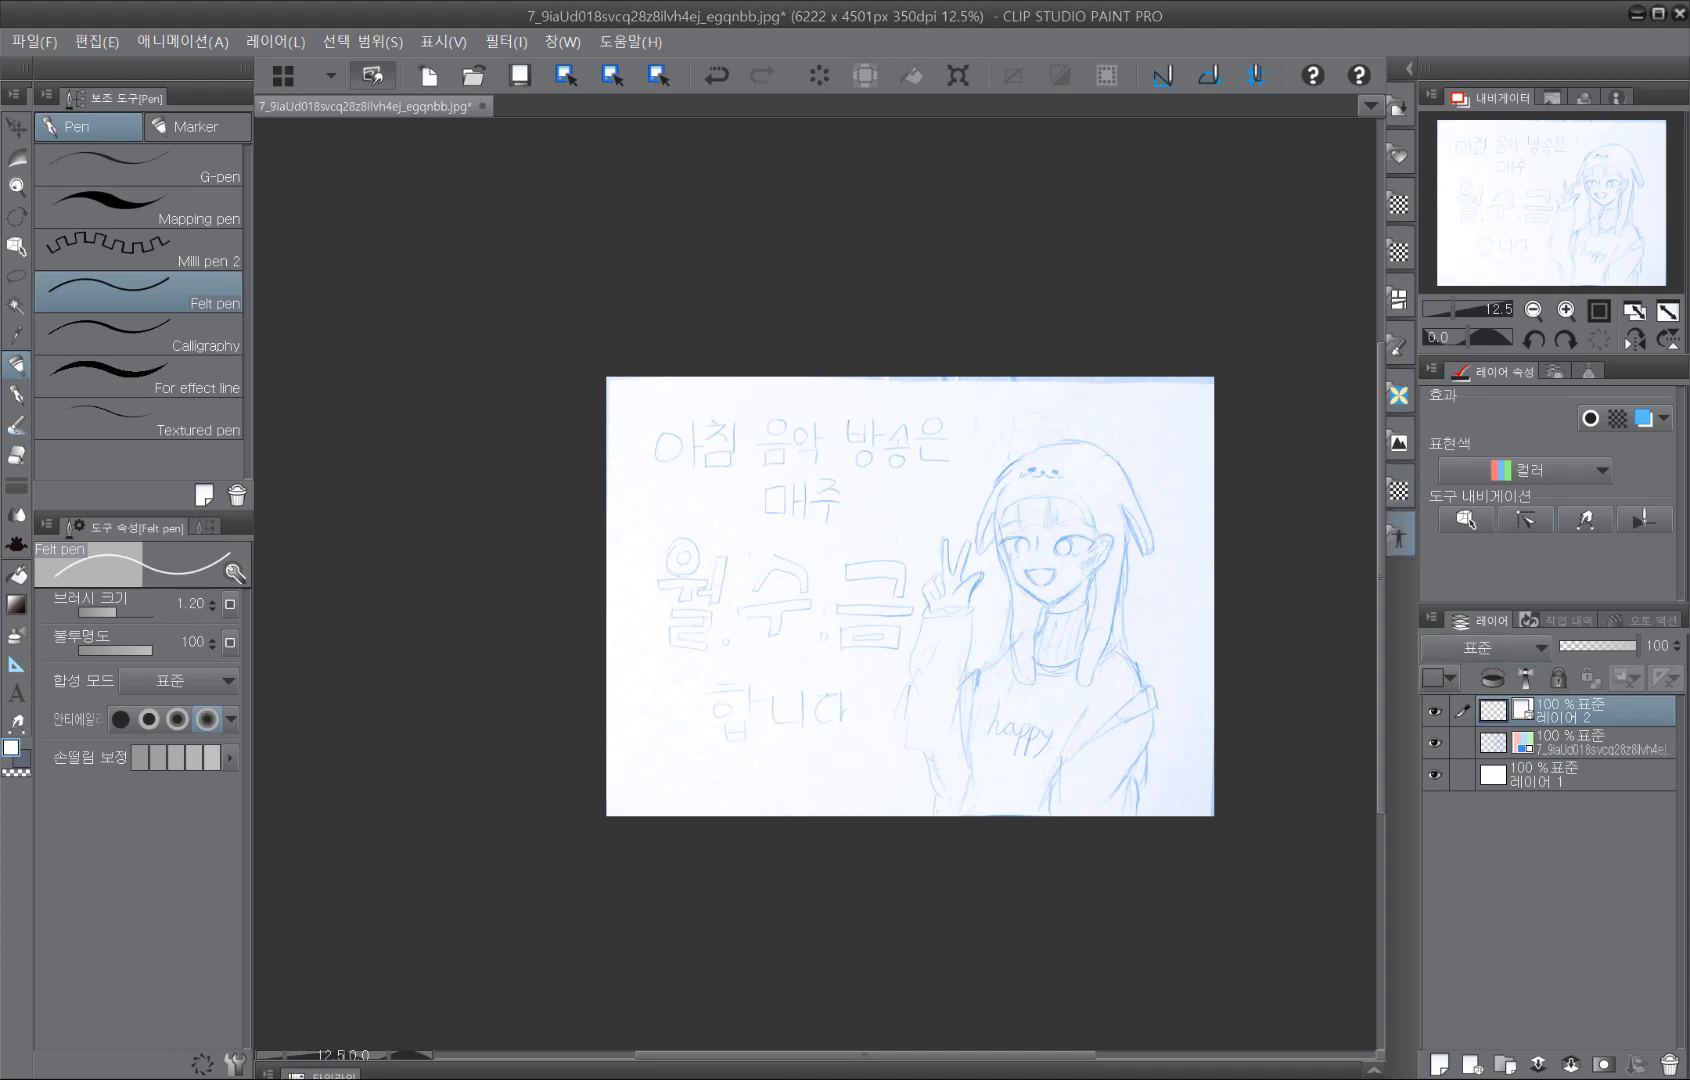
Step: Detach the Layer palette from its dock onto the canvas area and close it
left_click_drag(1485, 620, 1120, 680)
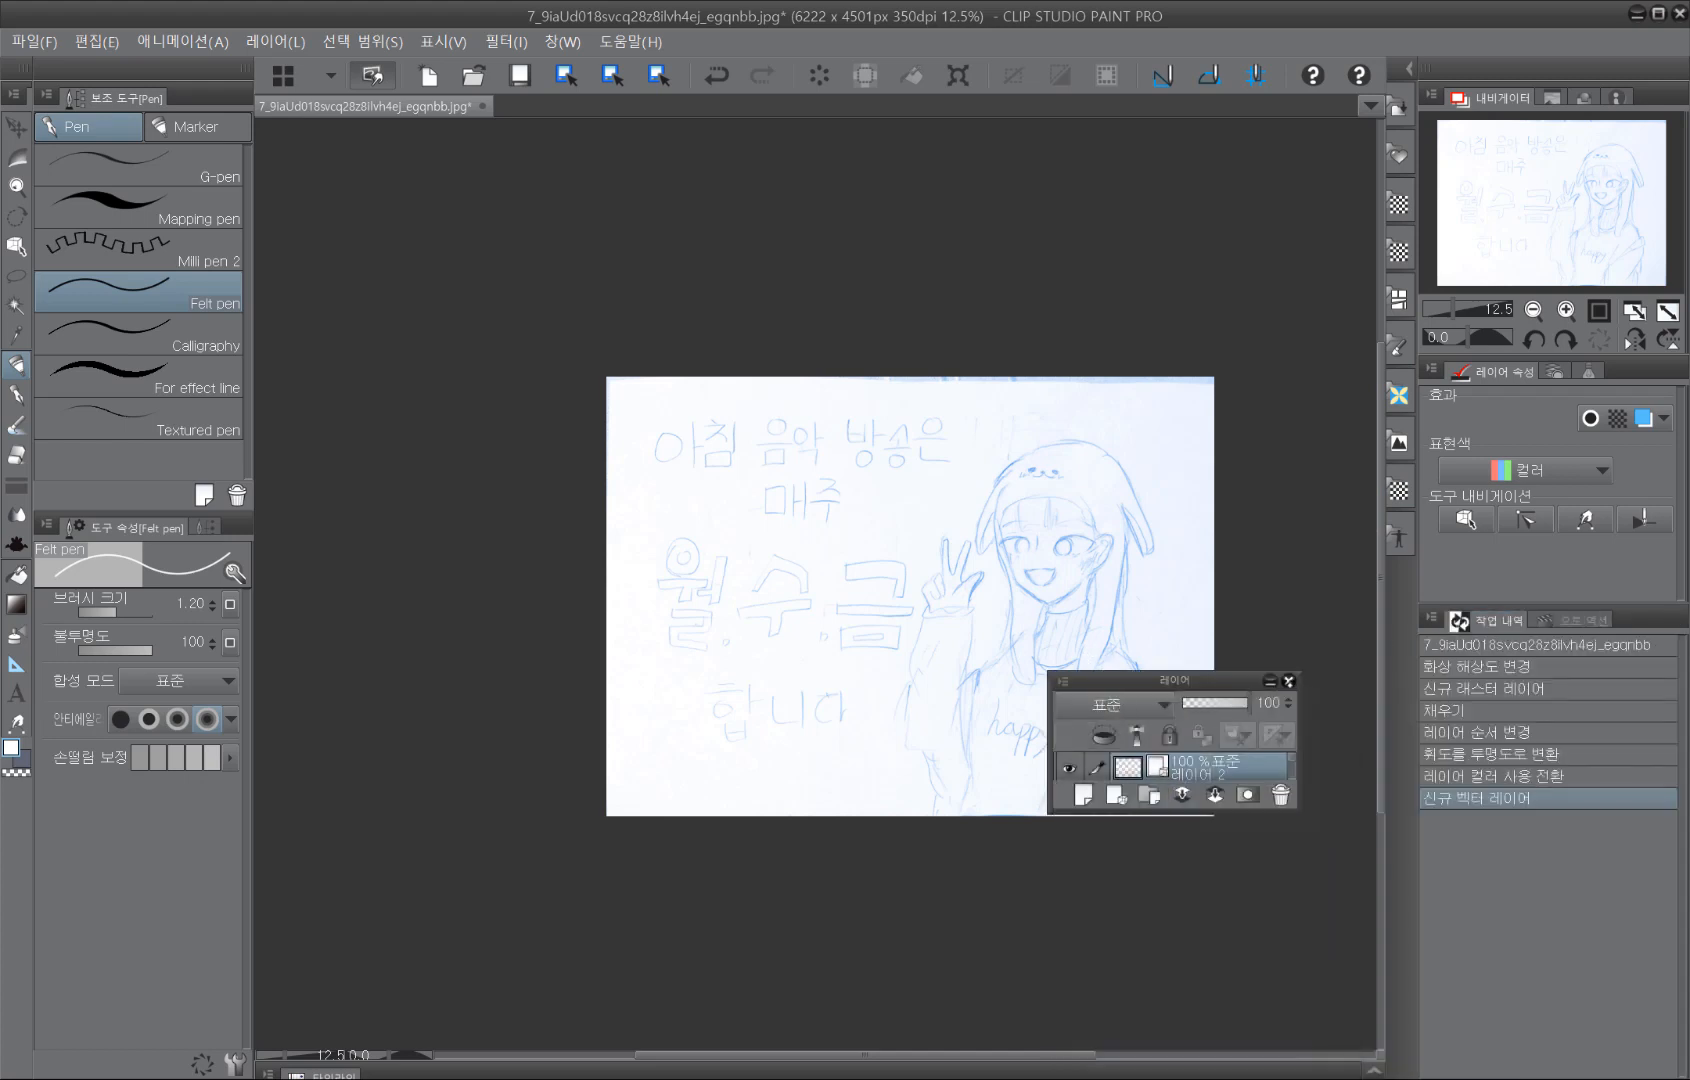
left_click(1289, 681)
key("ctrl")
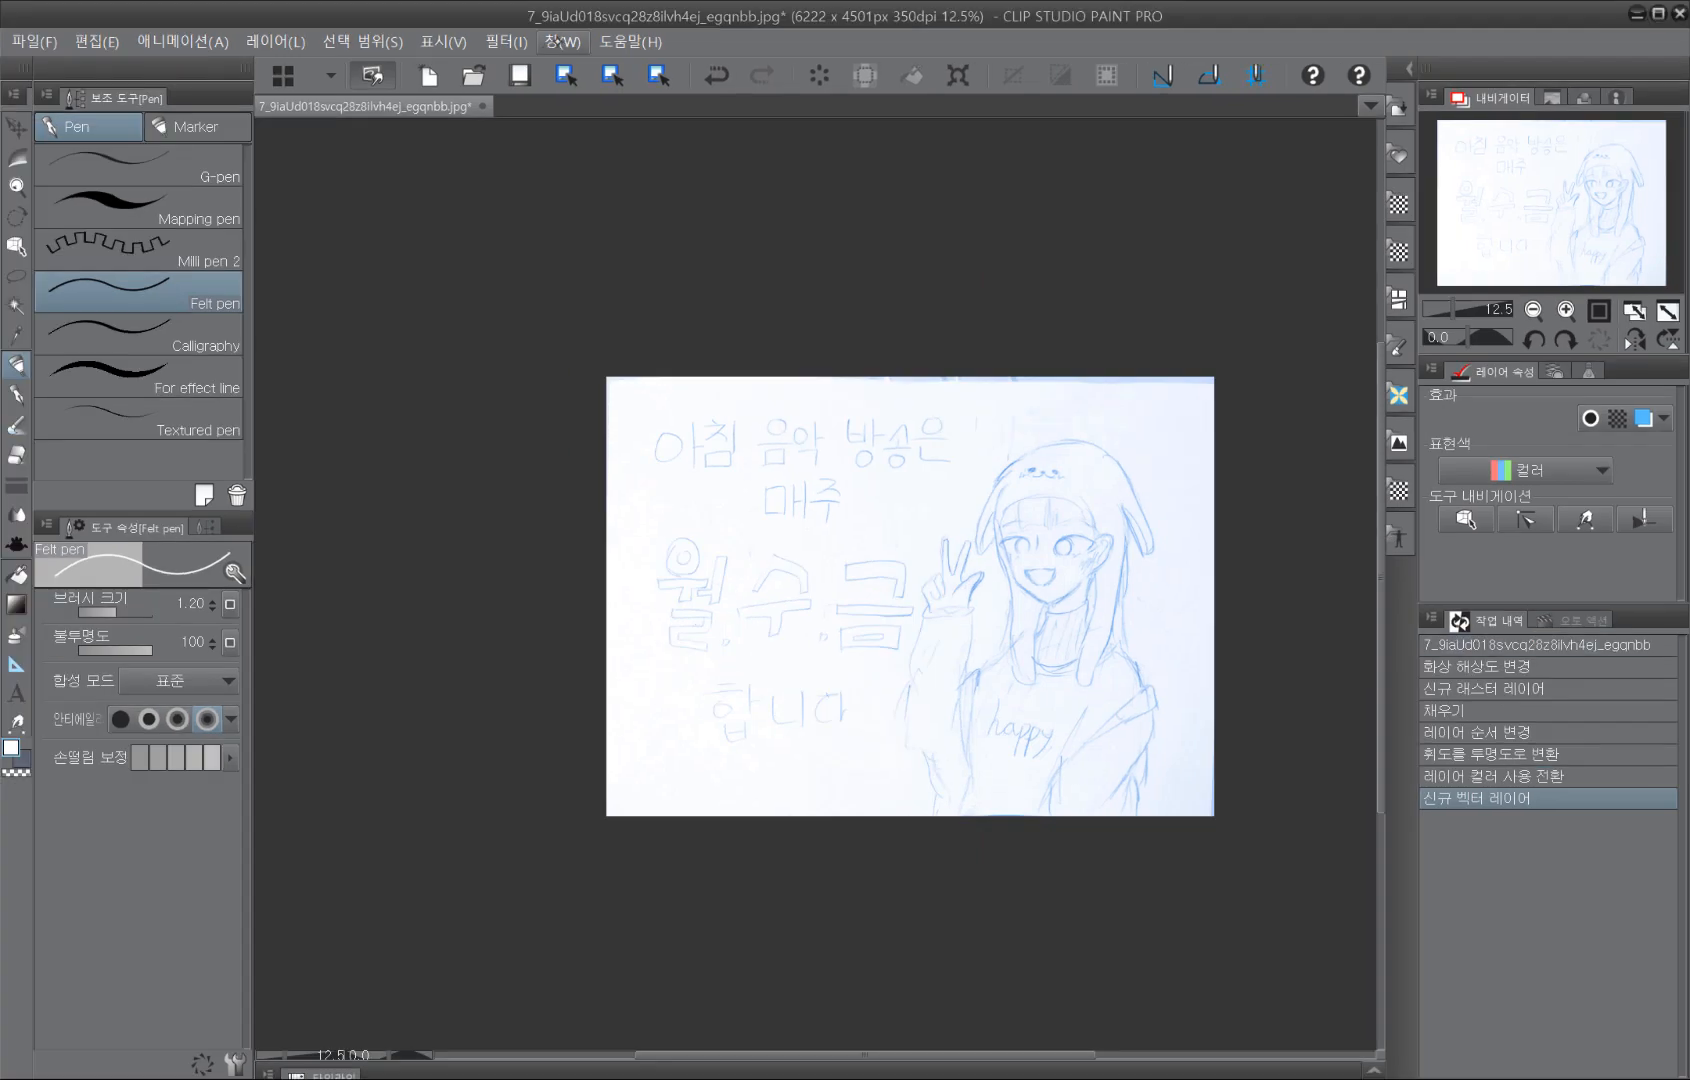
key("ctrl")
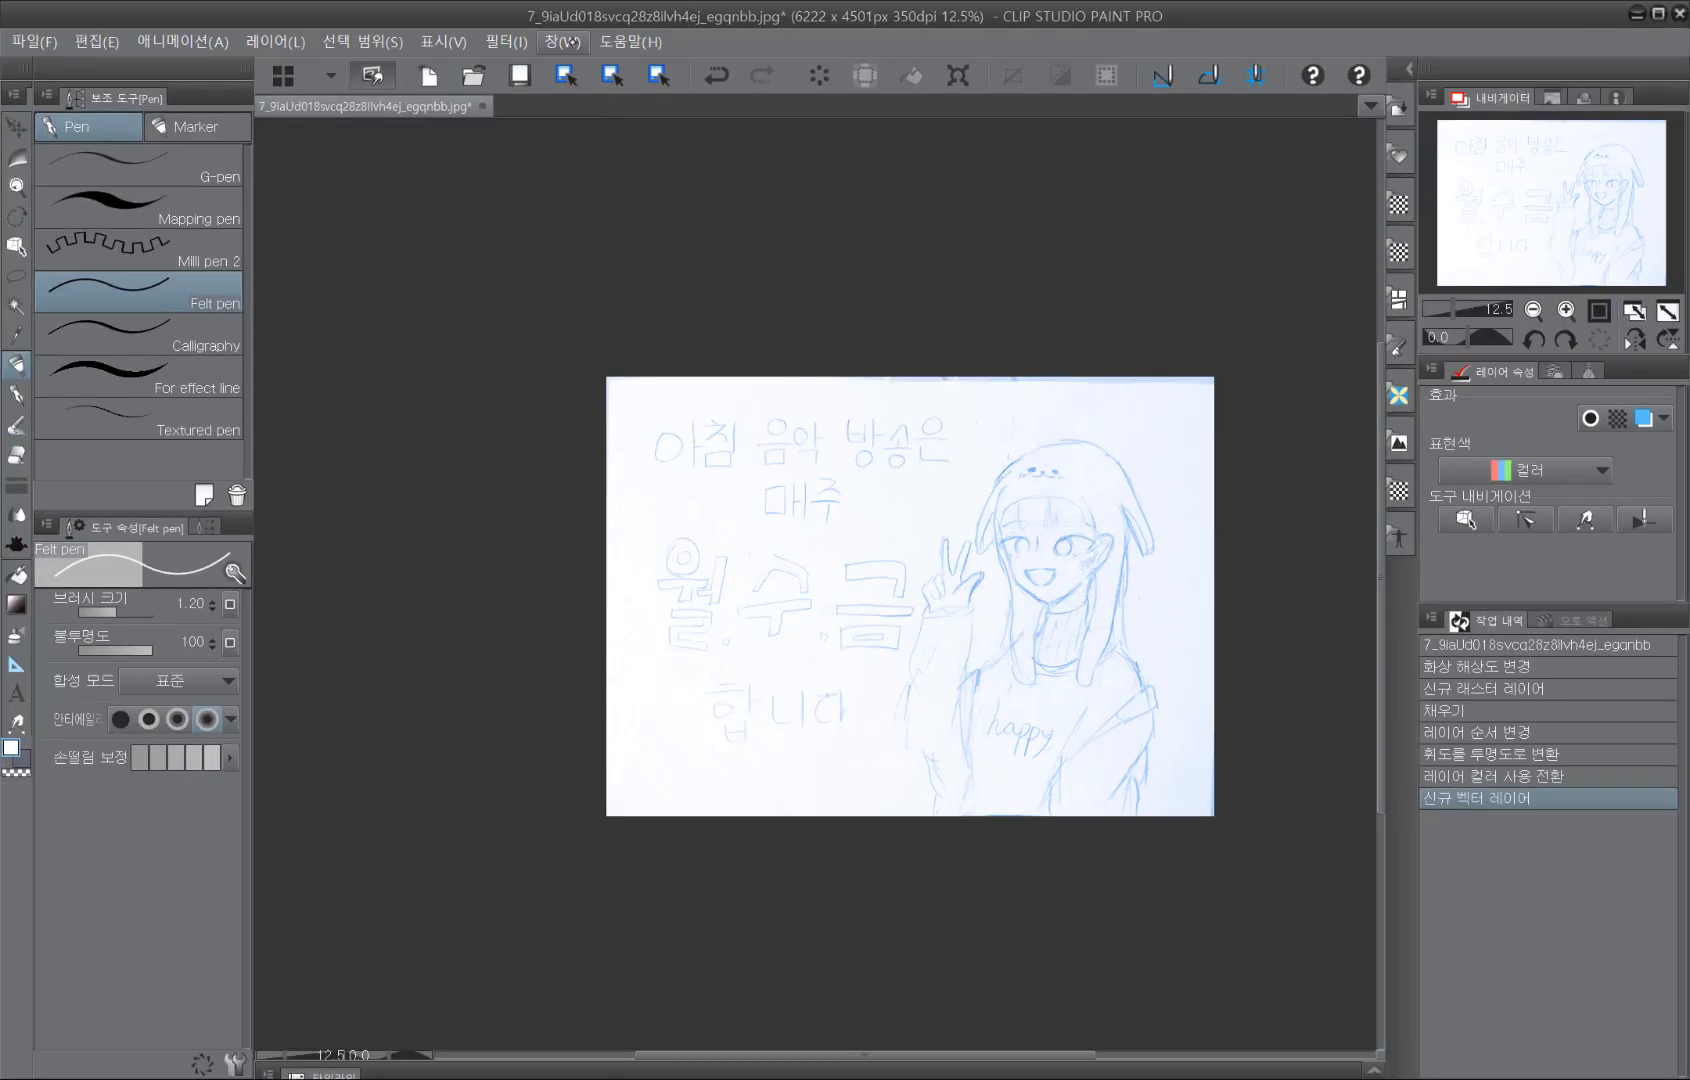
Step: Restore the workspace to its default layout
left_click(563, 82)
mouse_move(812, 206)
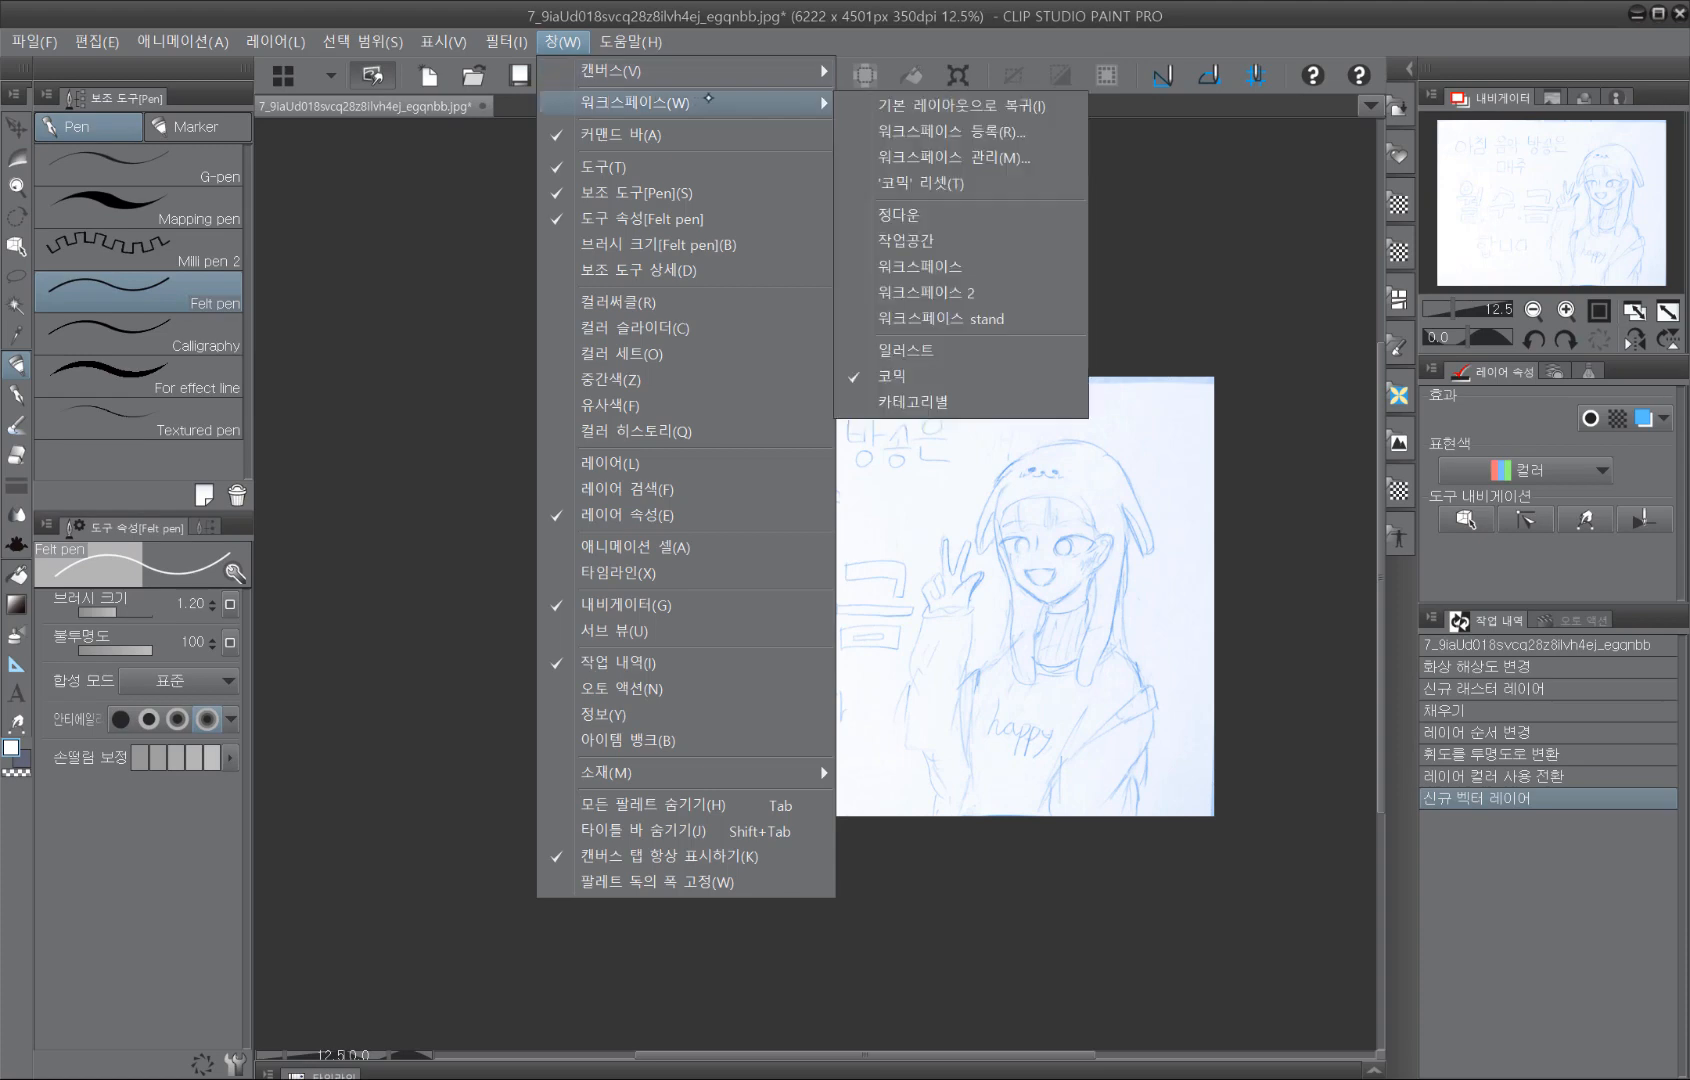
key("ctrl")
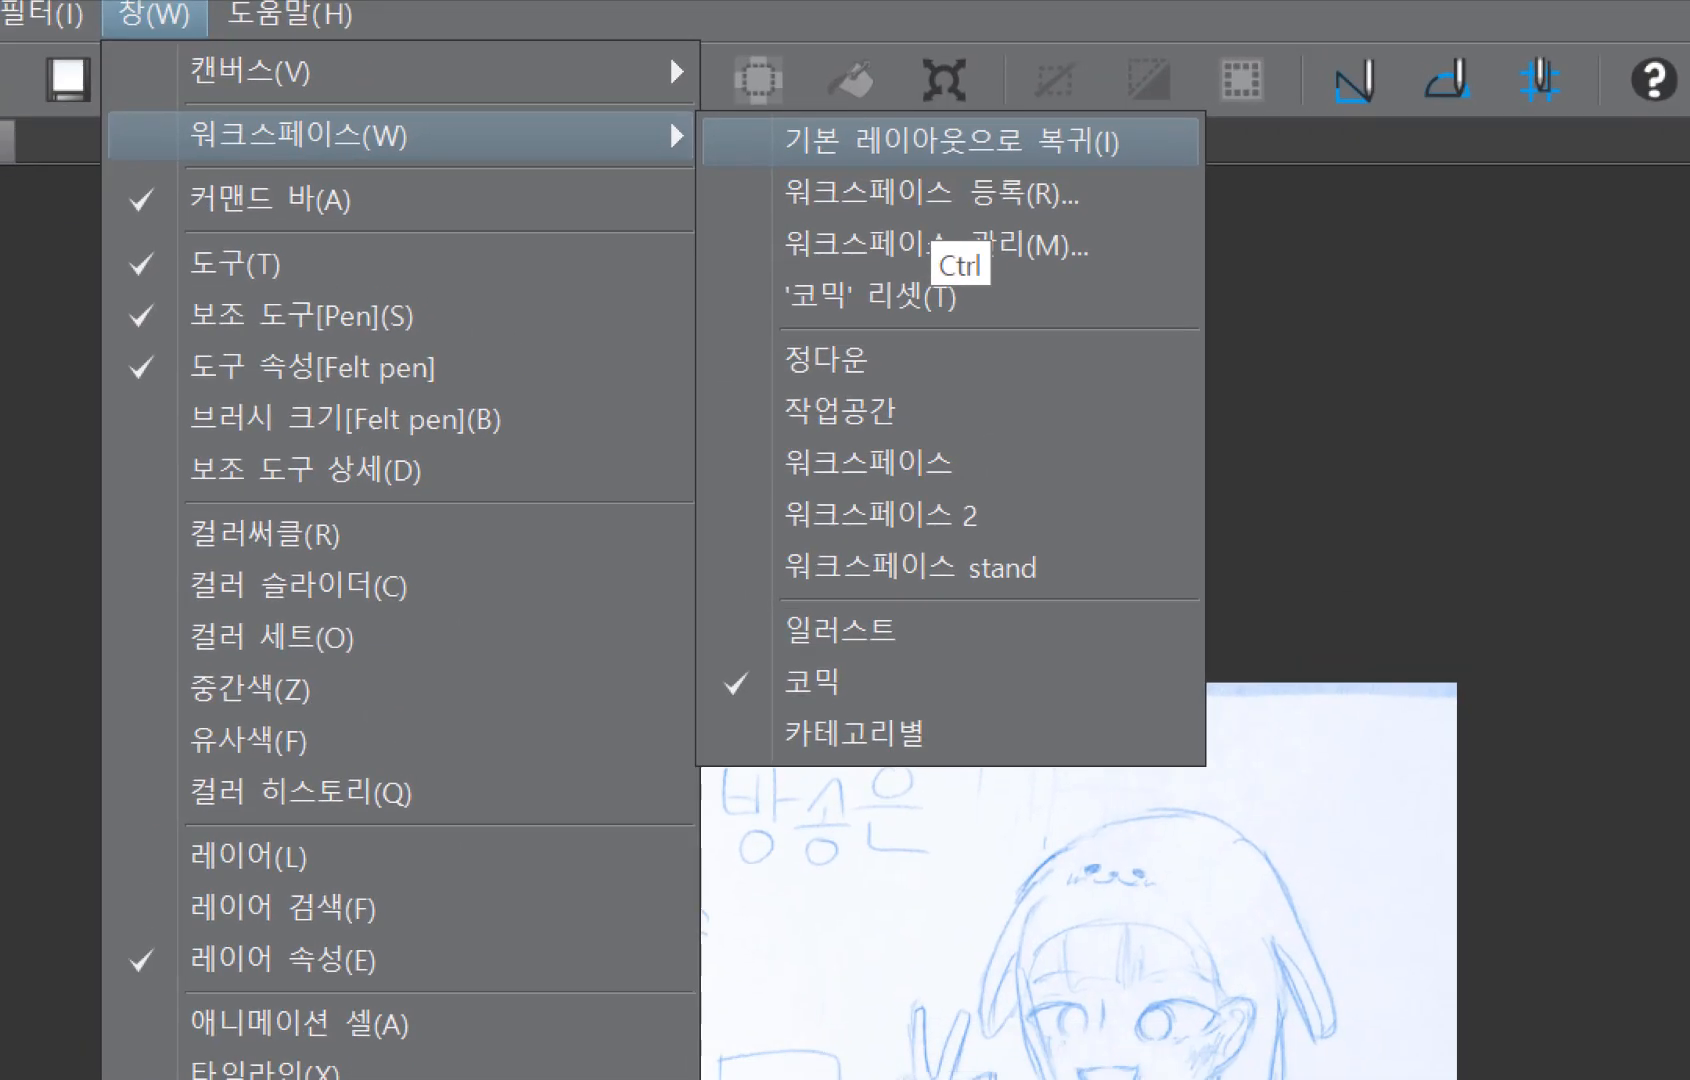
mouse_move(819, 88)
left_mouse_down()
mouse_move(951, 64)
mouse_move(1117, 205)
mouse_move(858, 88)
left_mouse_up()
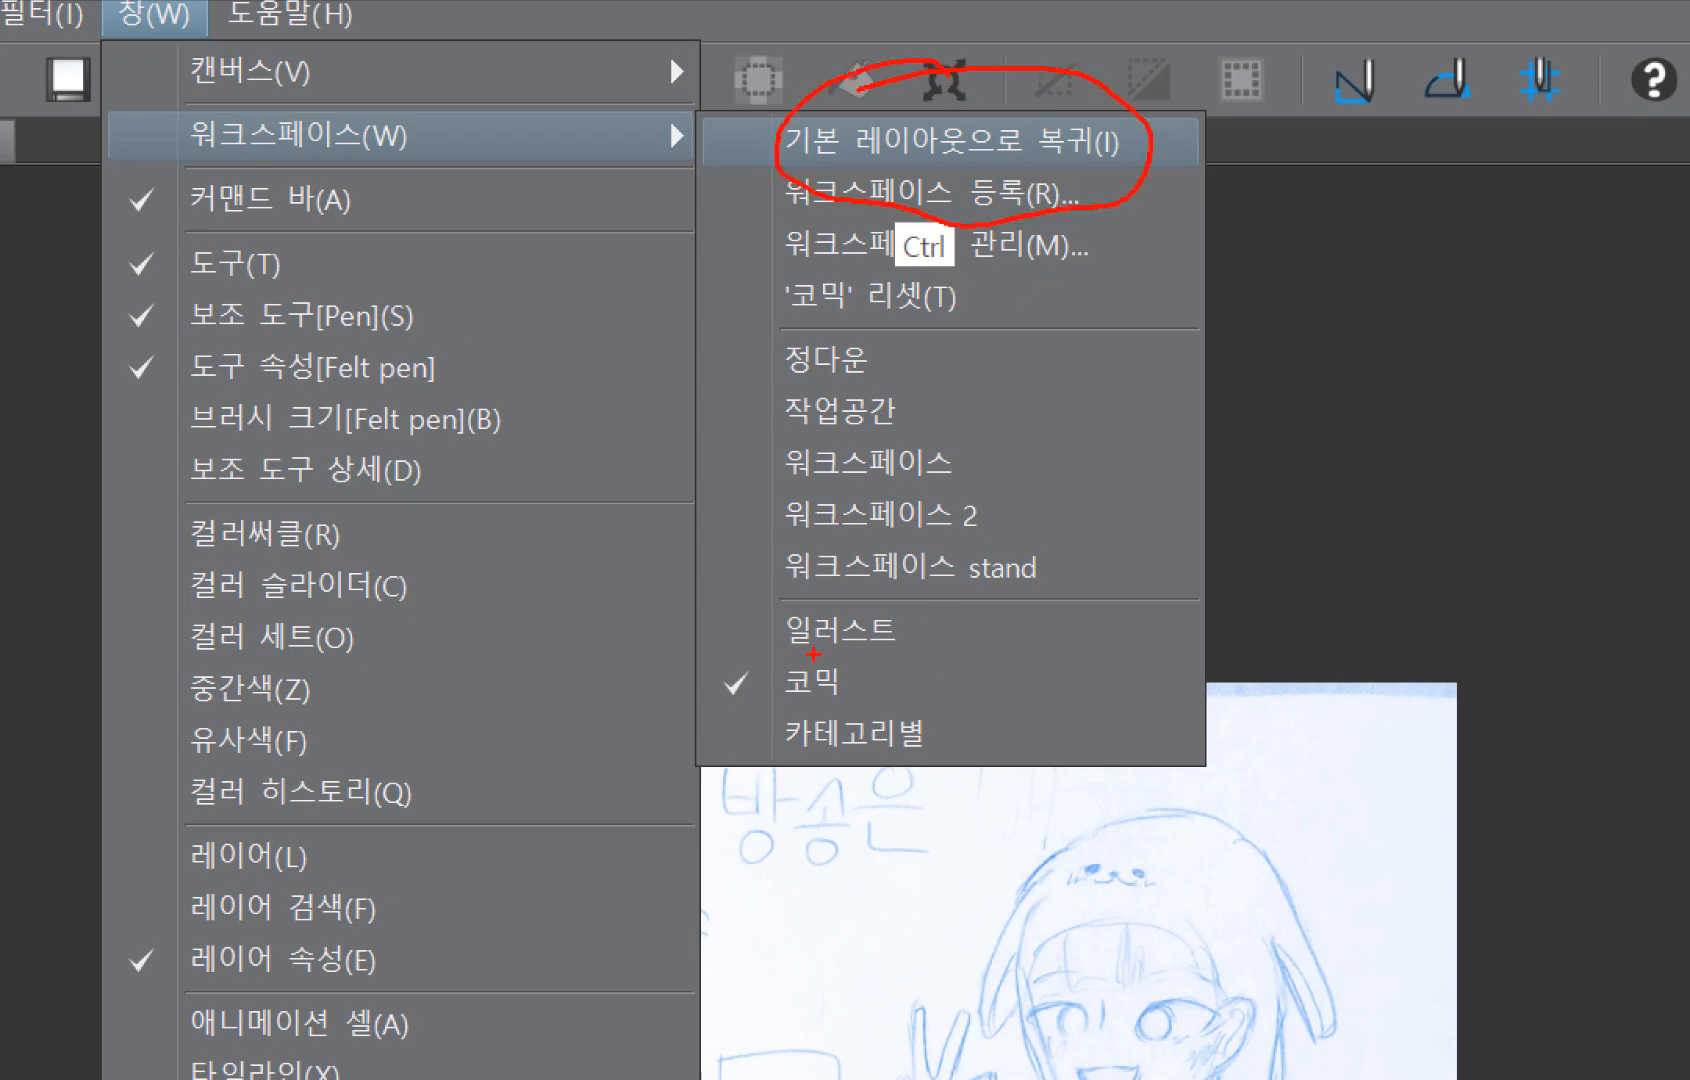
mouse_move(792, 650)
left_mouse_down()
mouse_move(765, 656)
mouse_move(790, 652)
left_mouse_up()
key("Escape")
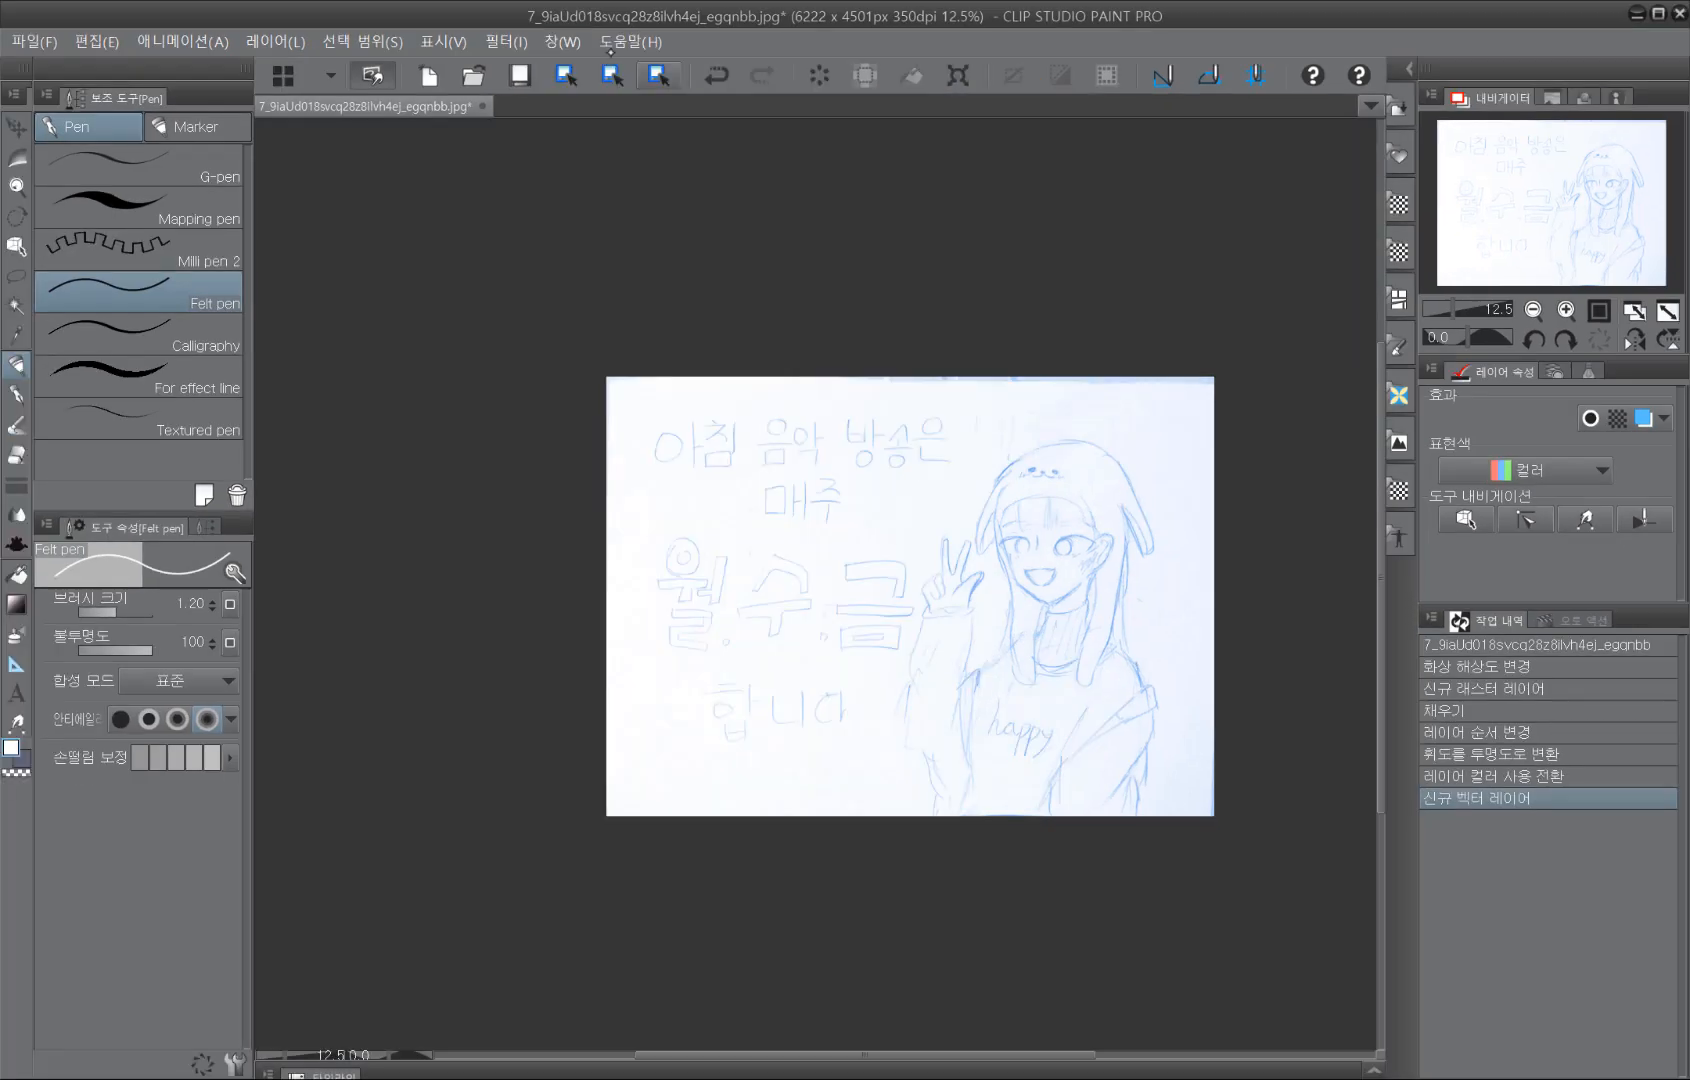
left_click(153, 14)
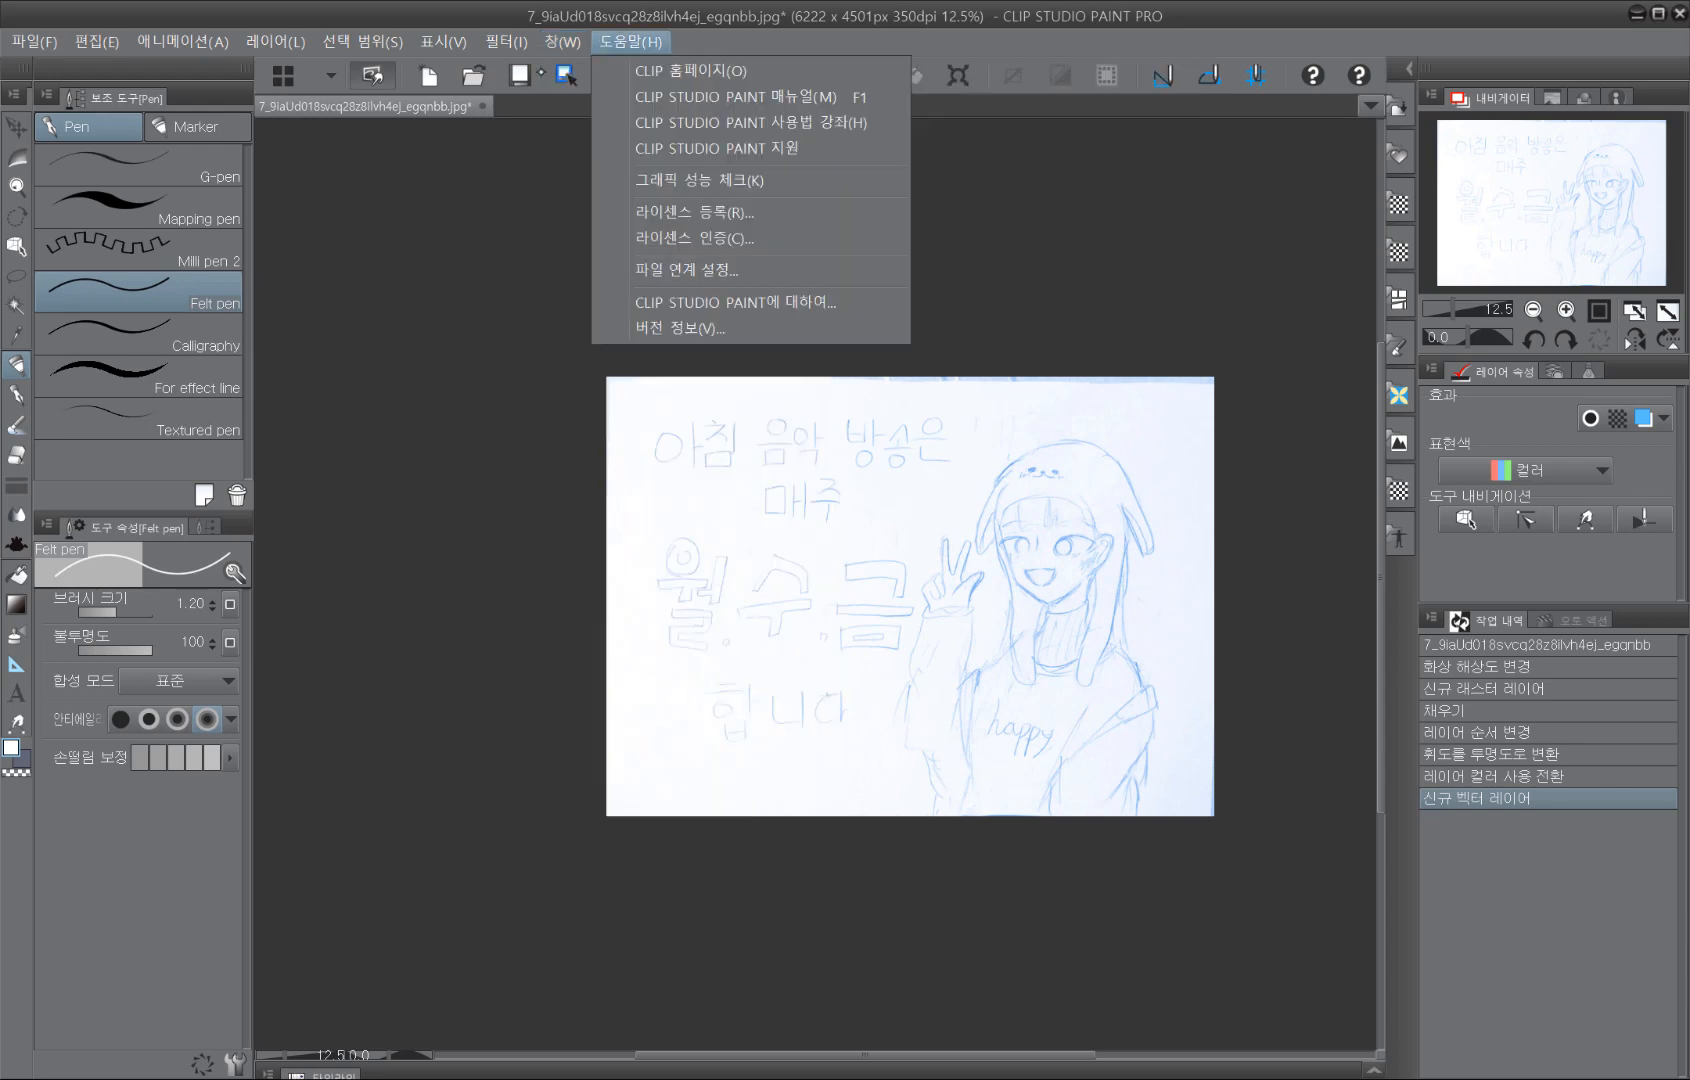
mouse_move(651, 104)
left_click(900, 105)
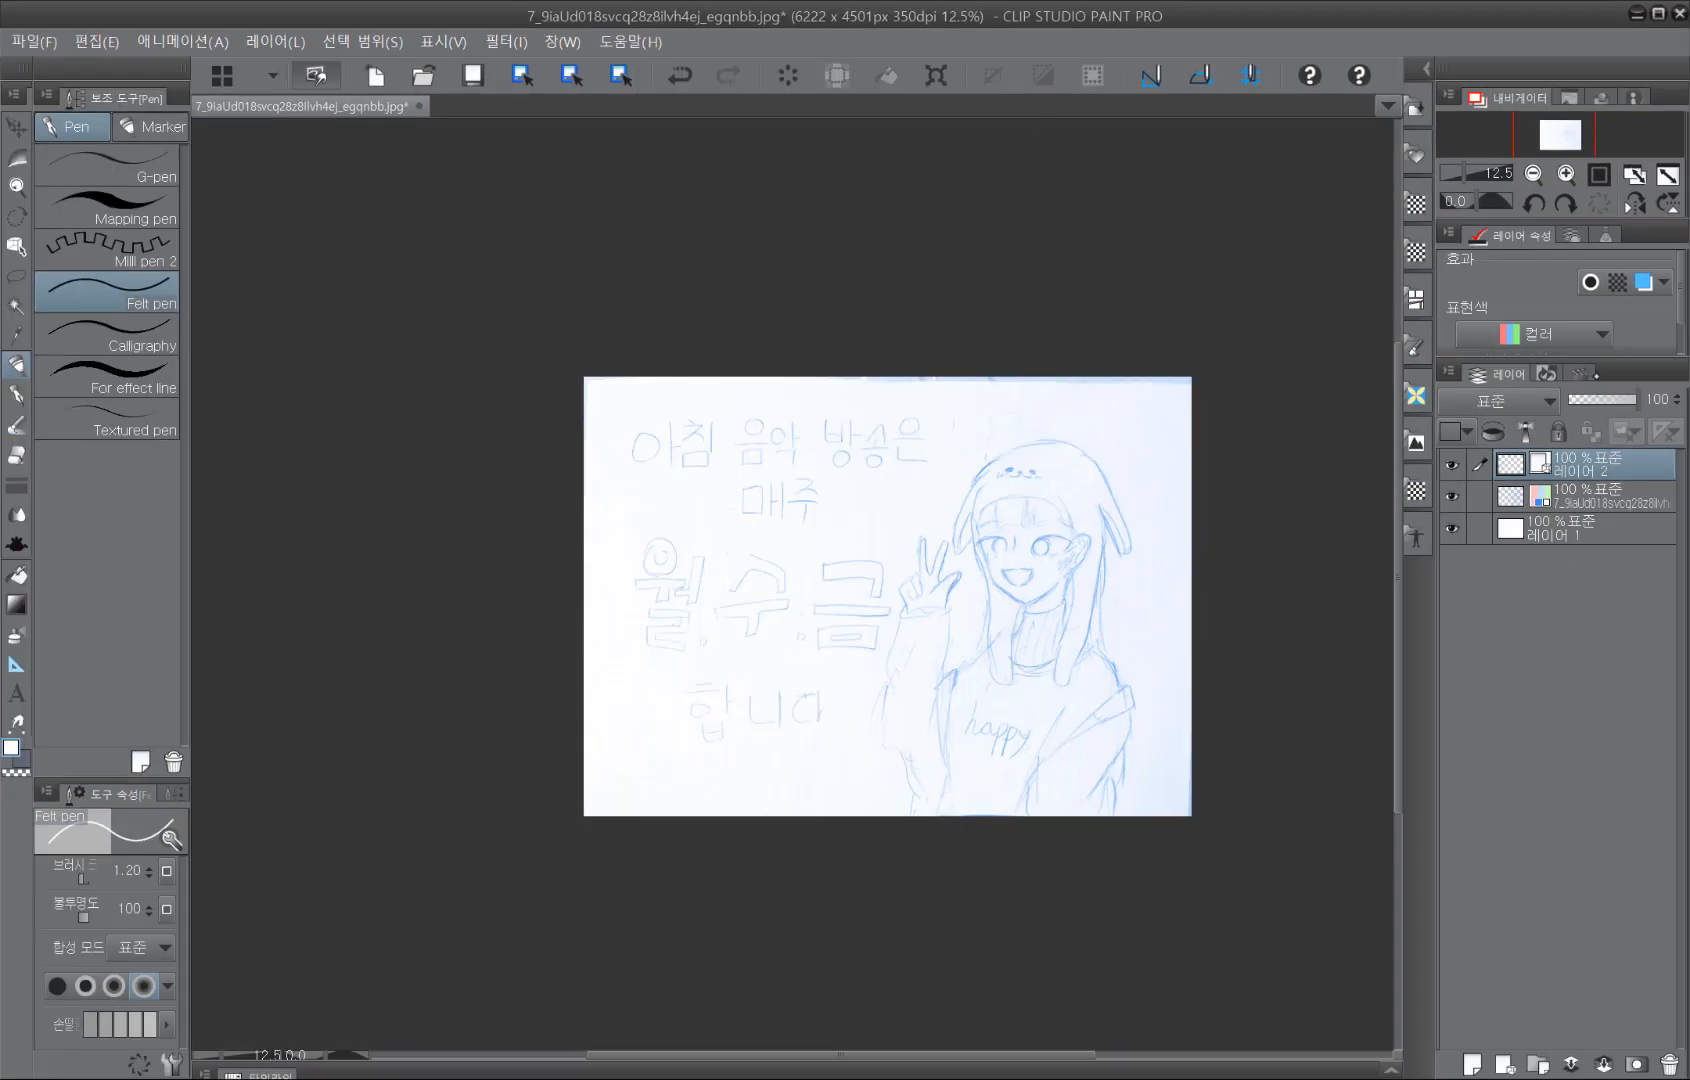
Step: Enlarge the Navigator, Layer Property and Tool Property palettes and widen the sub tool dock
left_click_drag(1617, 358, 1617, 565)
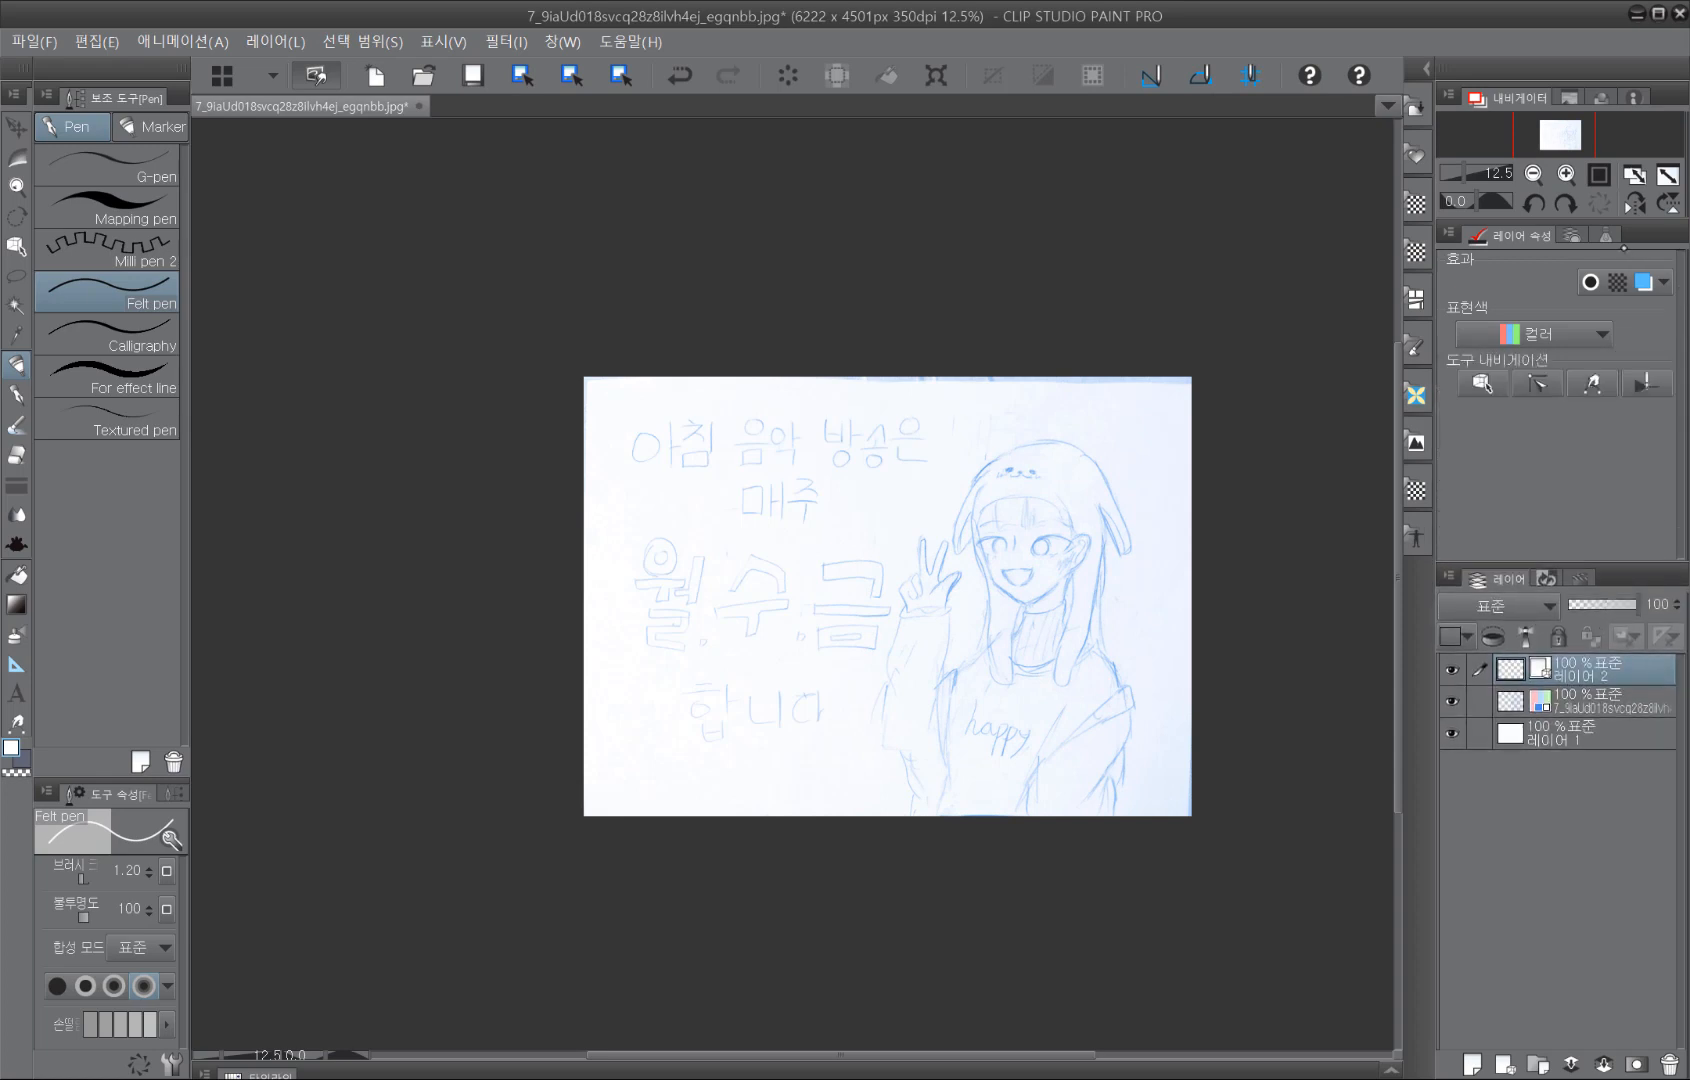
left_click_drag(1600, 247, 1588, 458)
left_click_drag(1606, 570, 1596, 690)
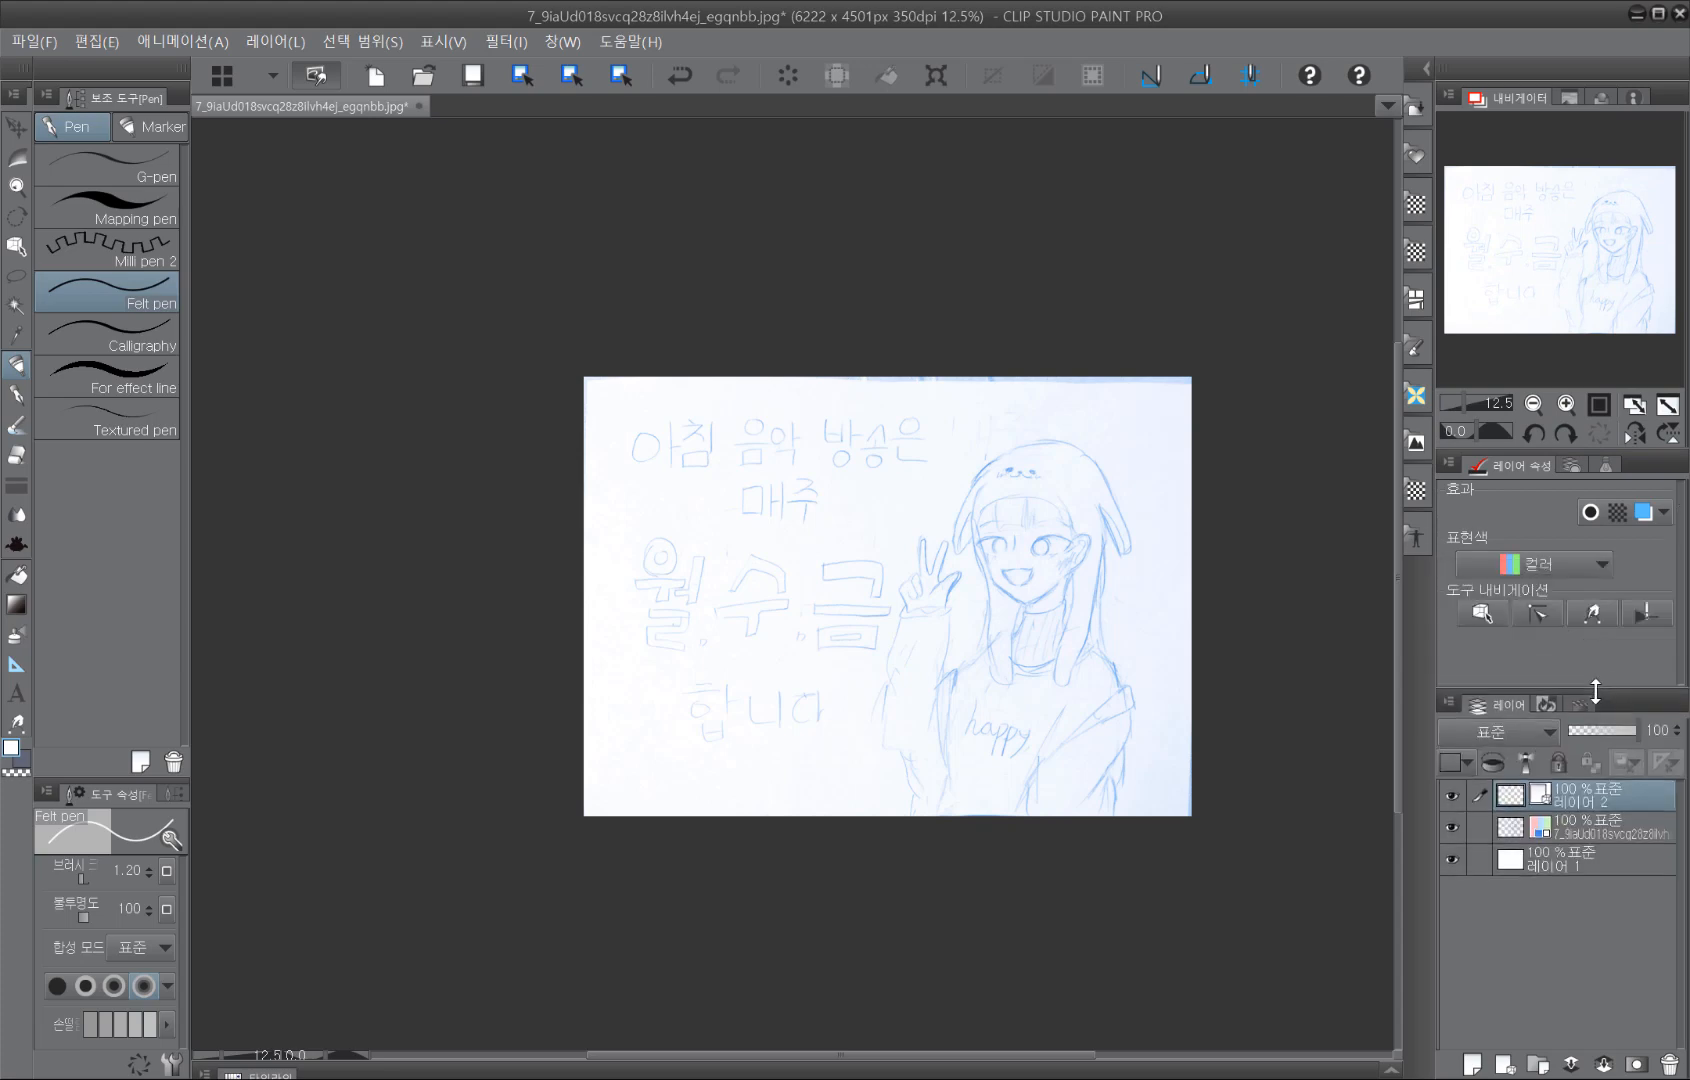
left_click_drag(110, 778, 106, 588)
left_click_drag(186, 487, 243, 503)
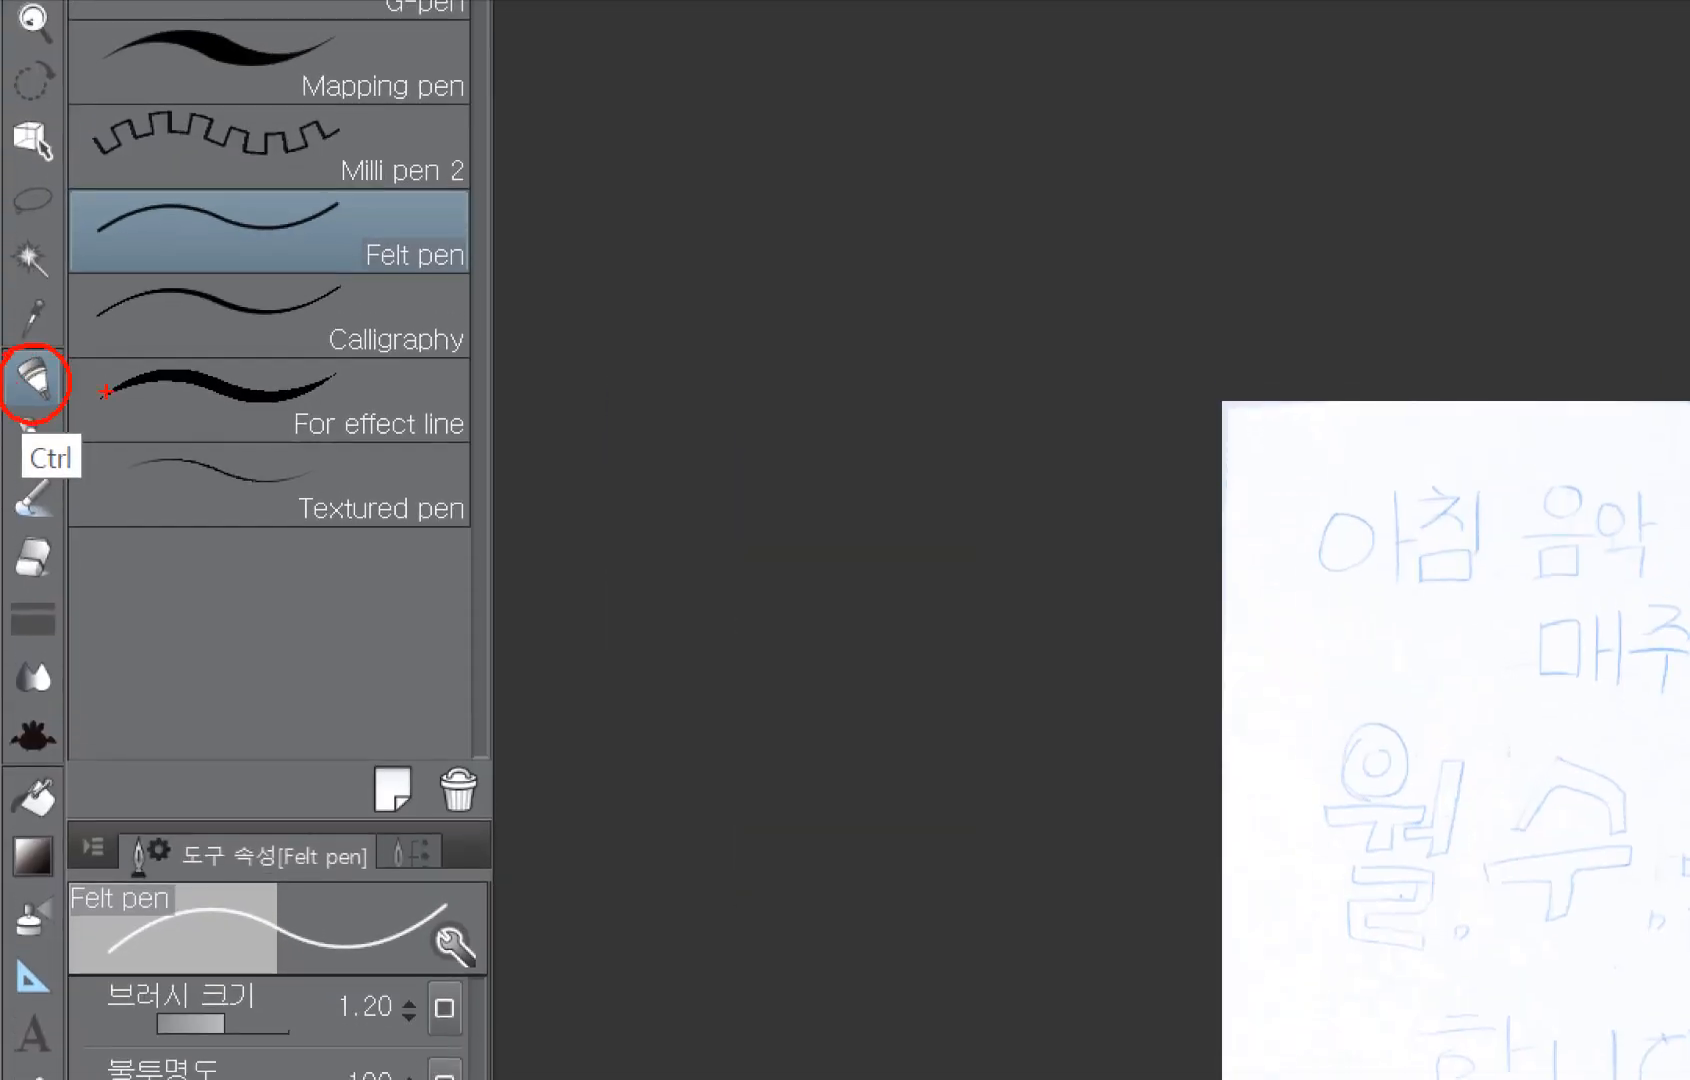
Step: Set up the Turnip pen pencil with black as the drawing colour and a brush size of 1.30
left_click(33, 432)
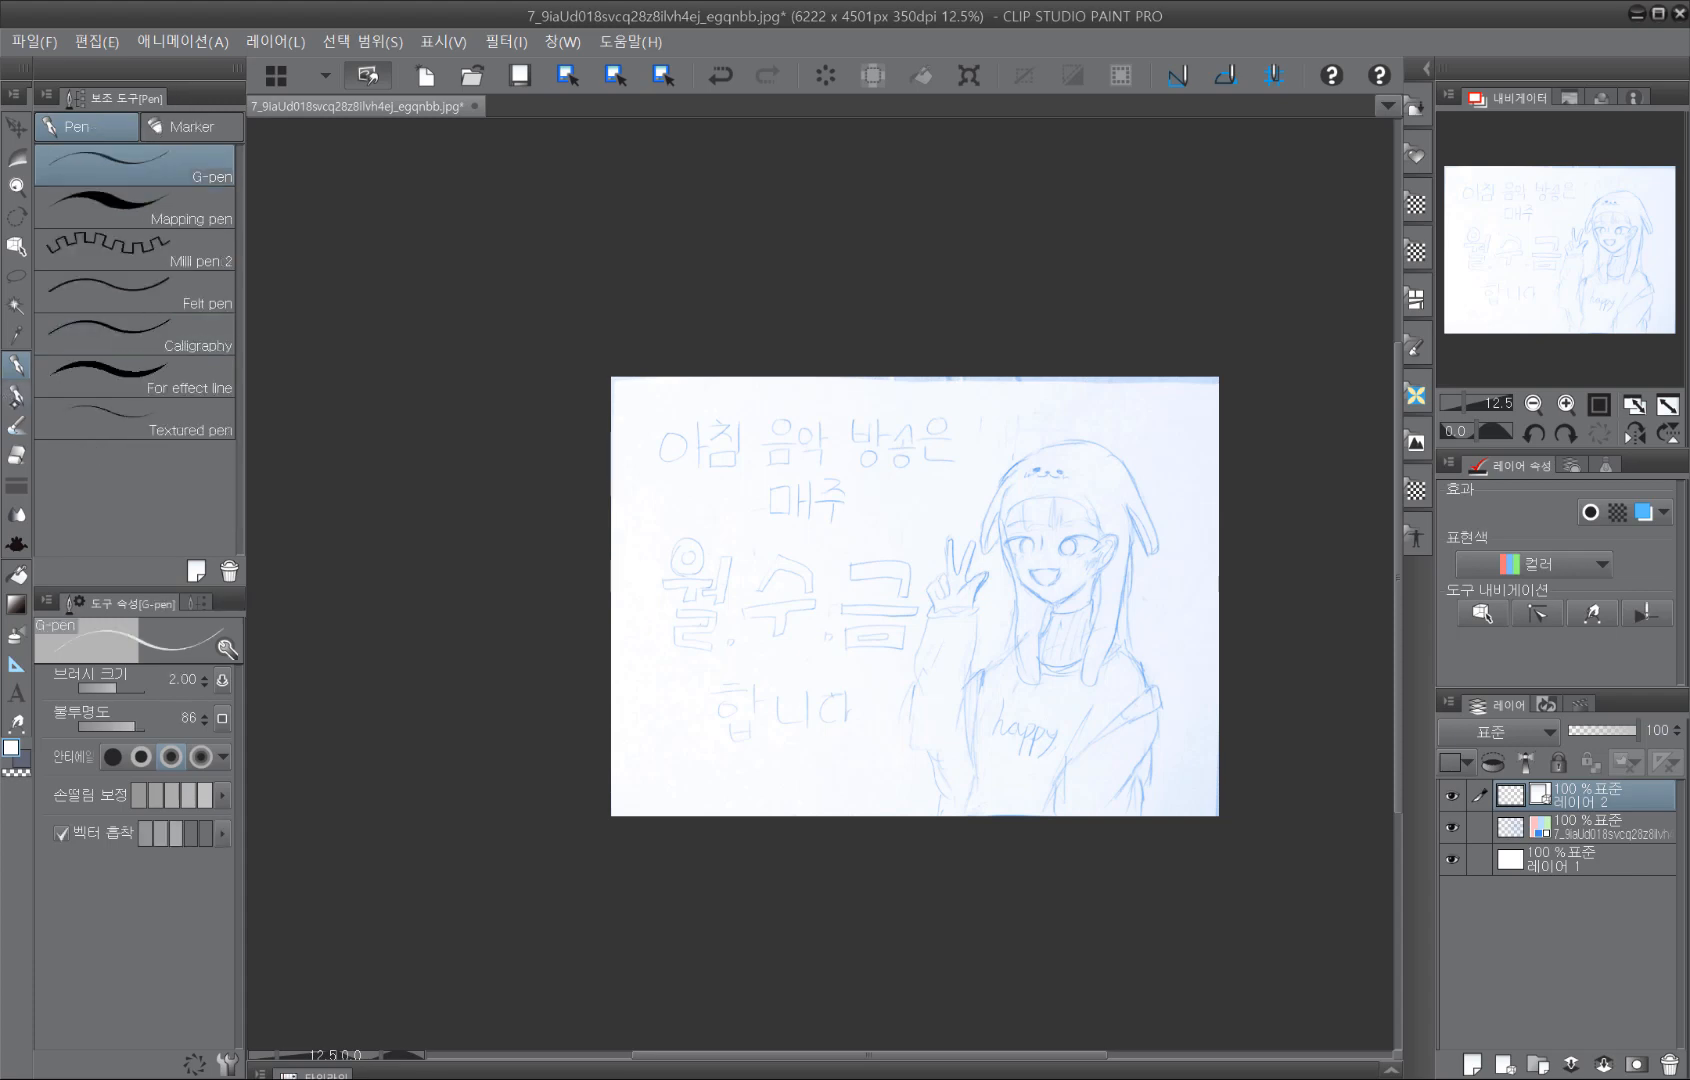
left_click(203, 160)
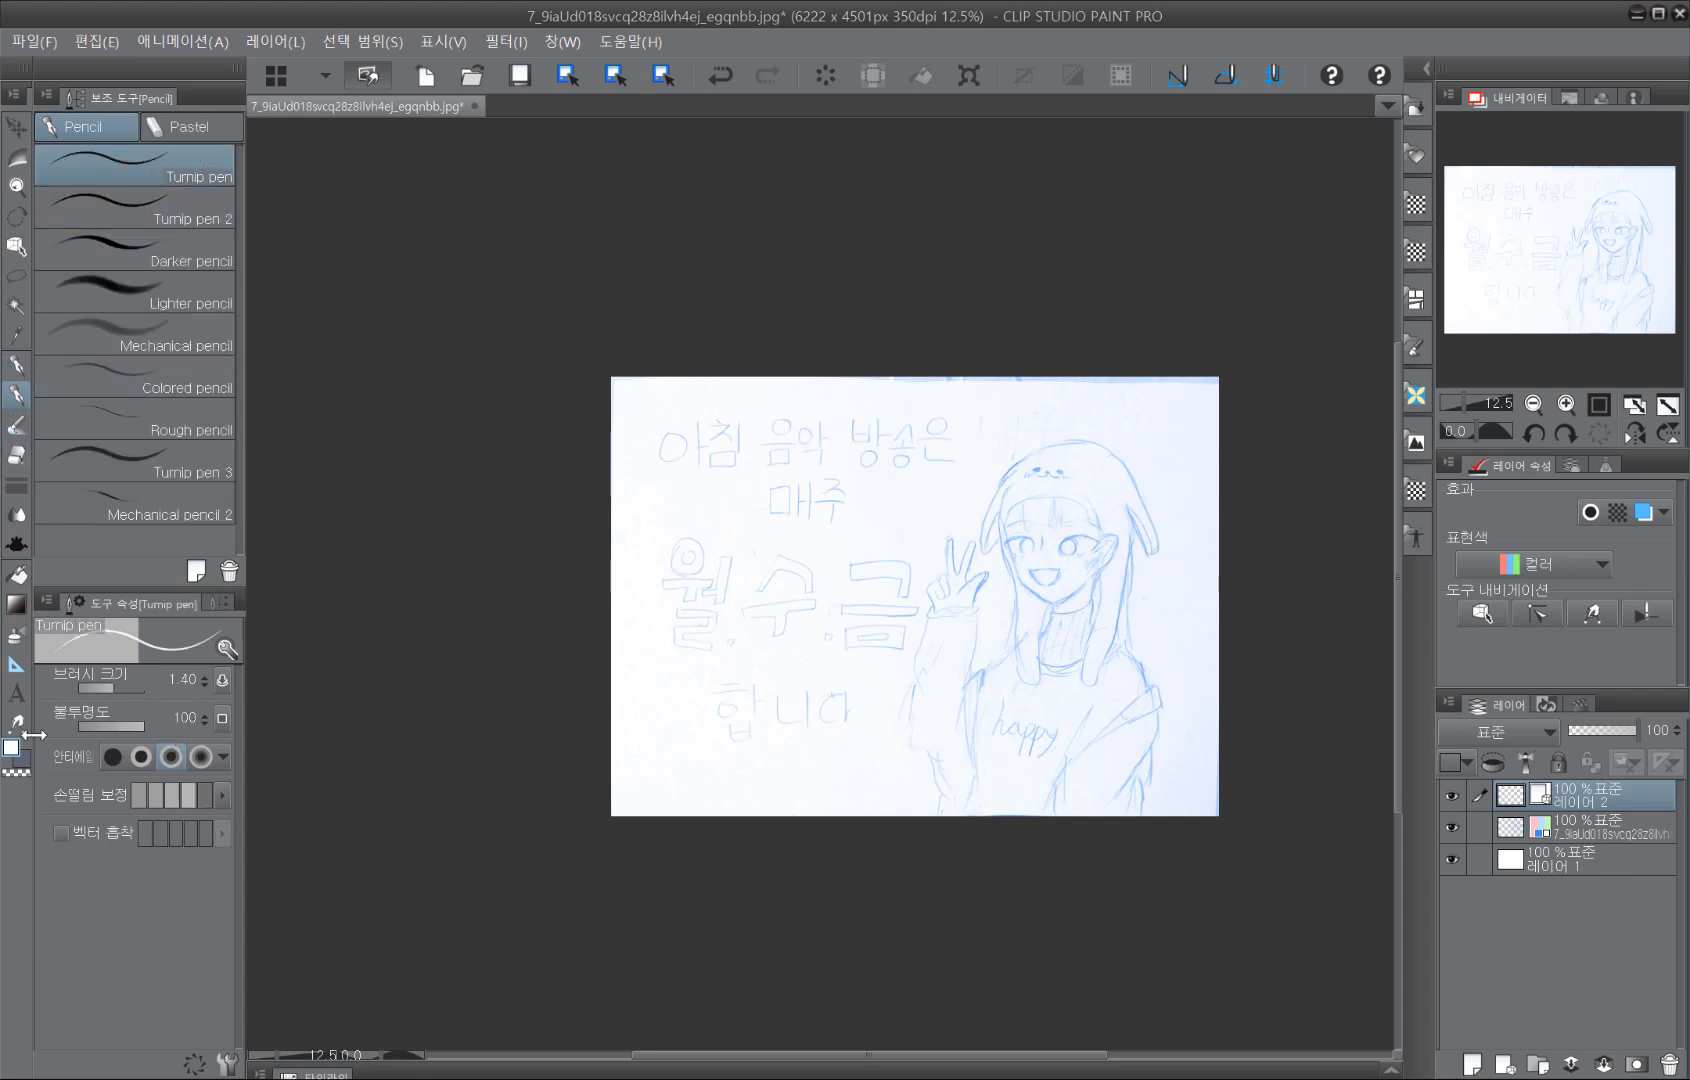
key("ctrl")
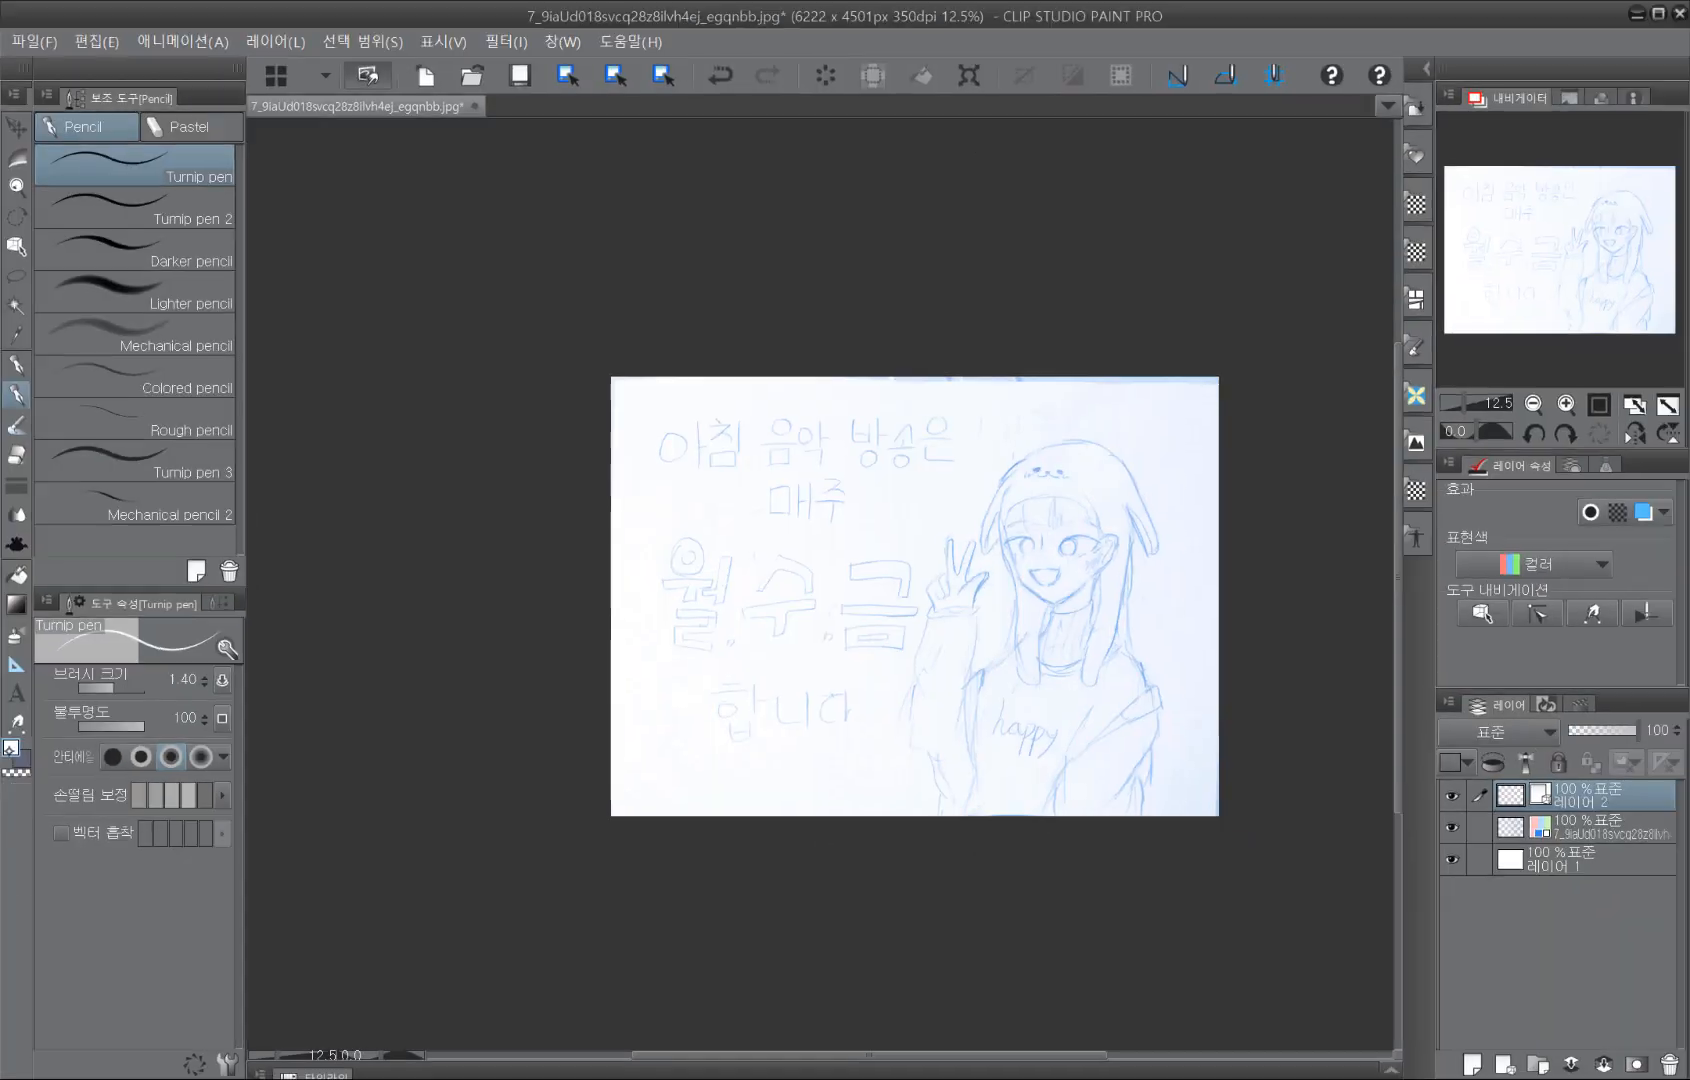
left_click(11, 746)
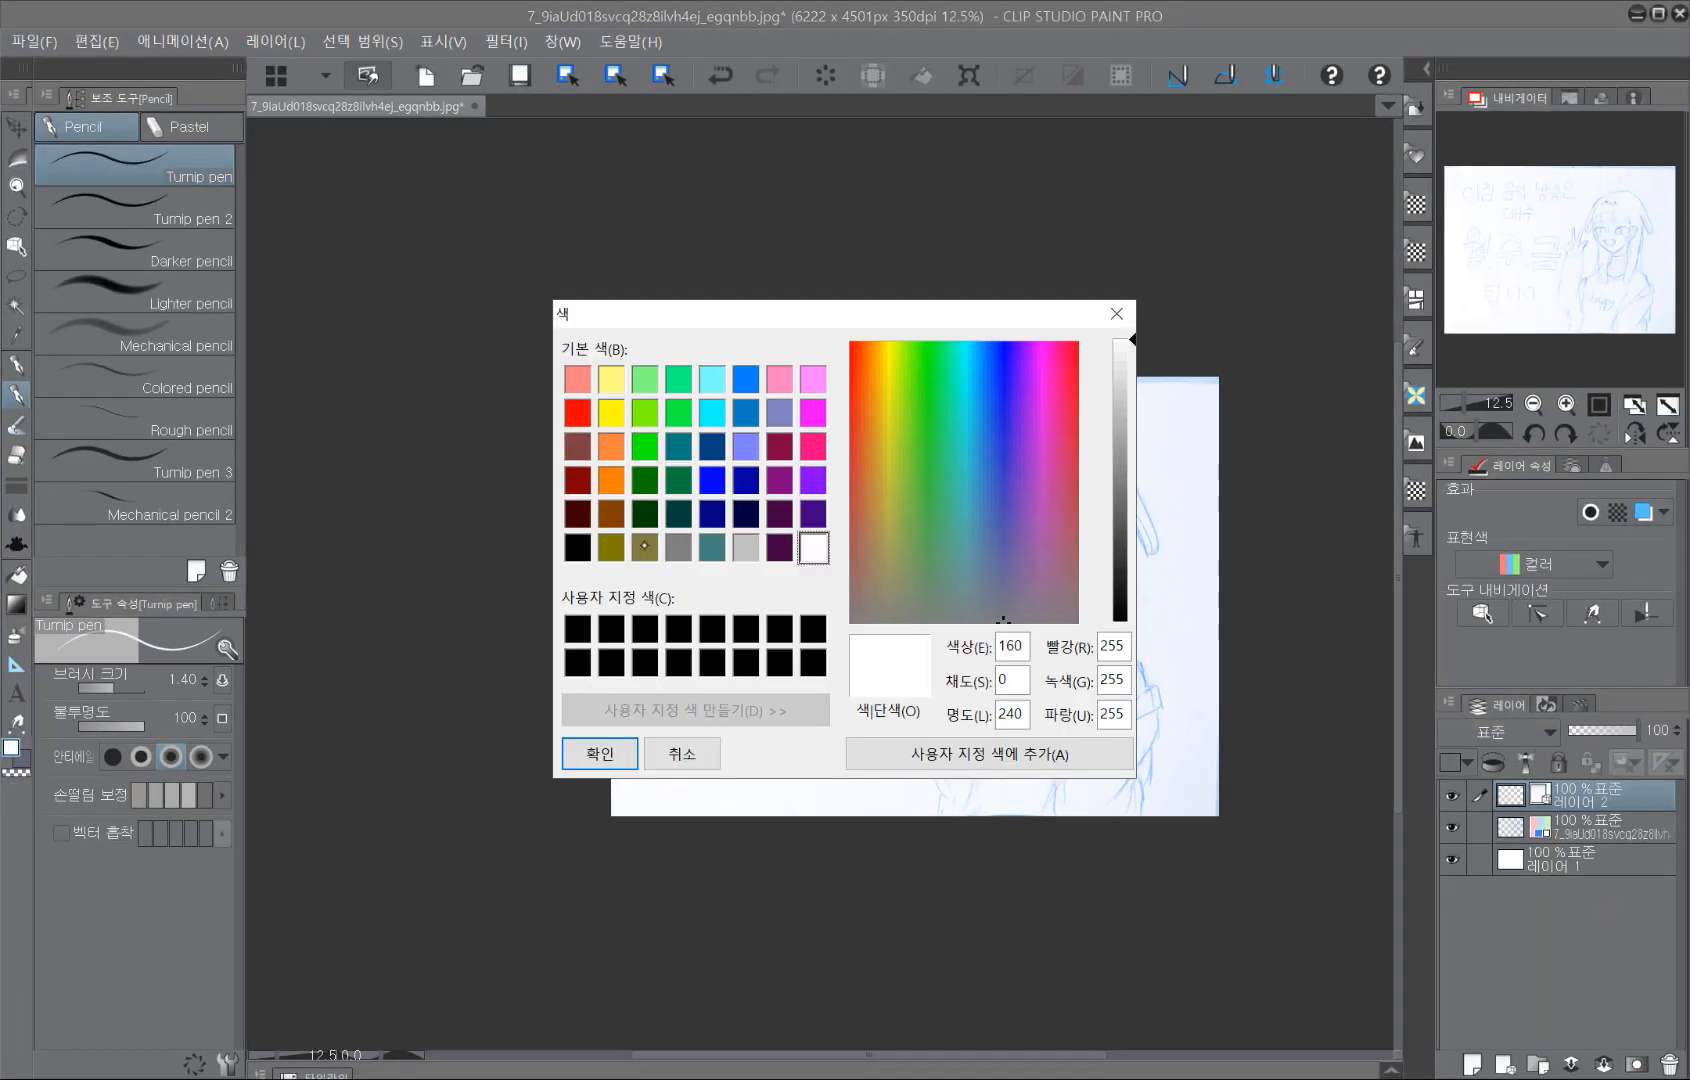
left_click(577, 547)
left_click(592, 751)
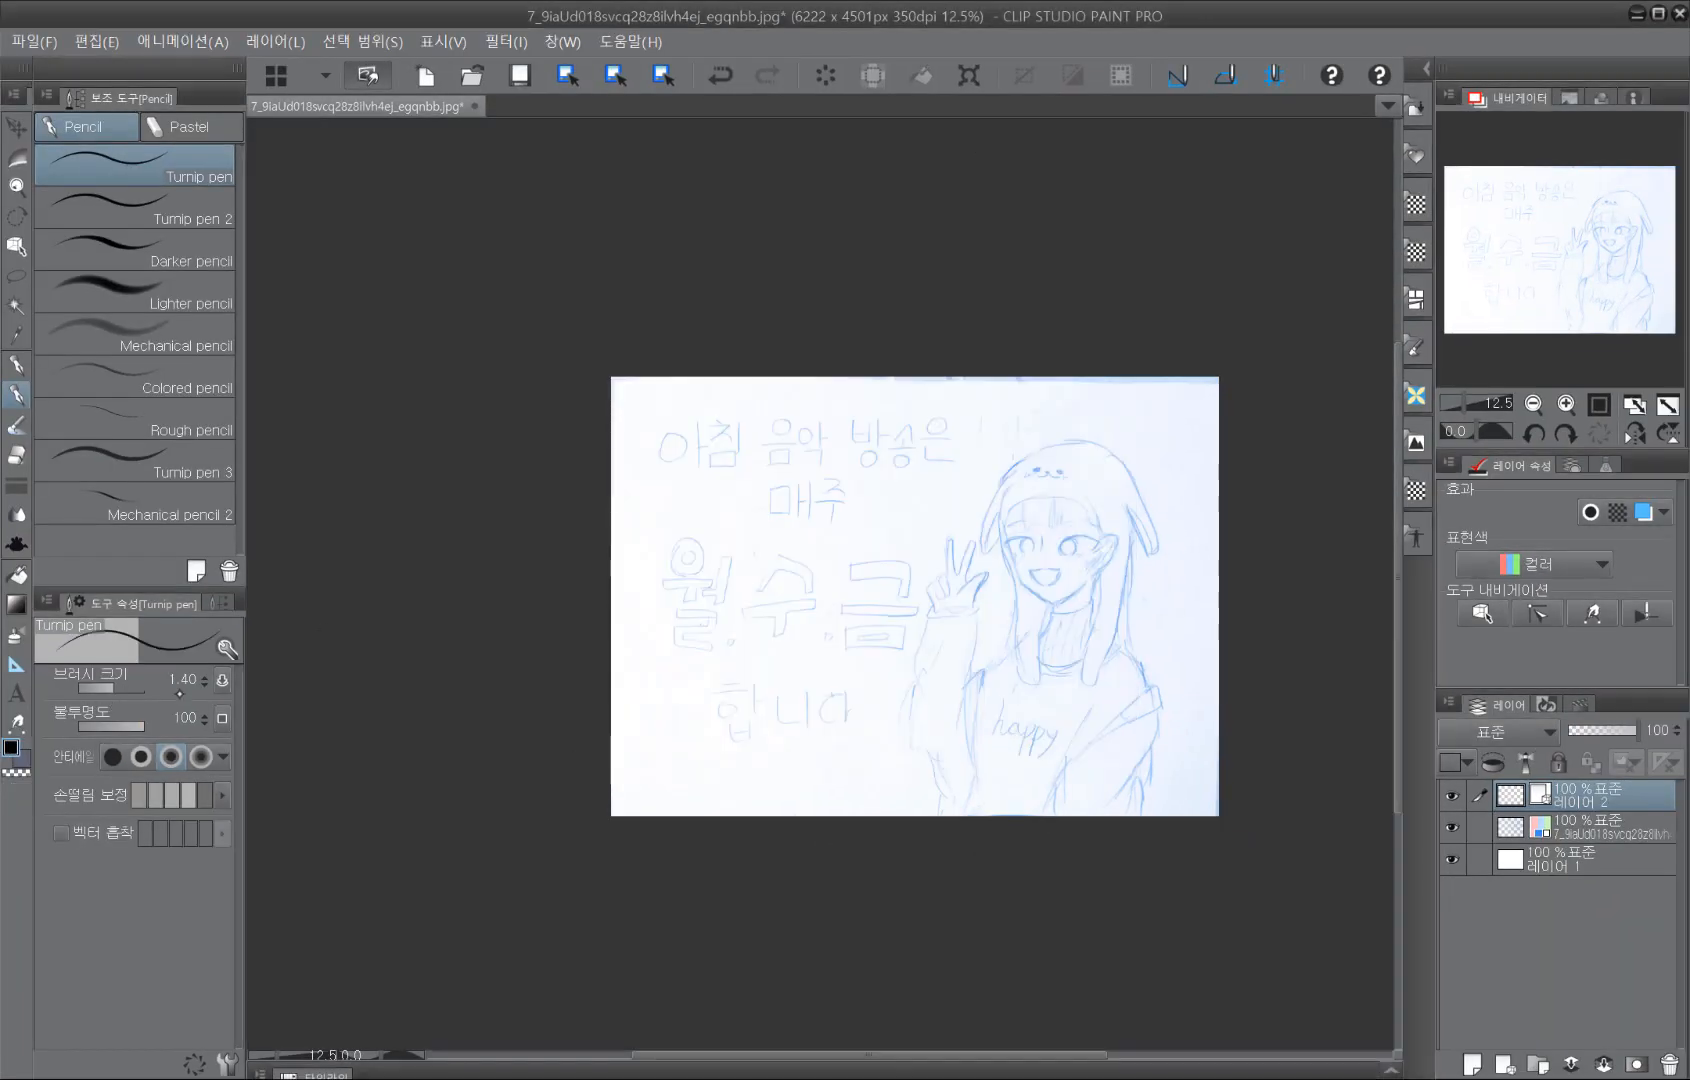
left_click(181, 680)
left_click(205, 685)
Step: Try out the pencil with test strokes over the 수 and 금 lettering and undo them
key("ctrl+plus")
key("ctrl+plus")
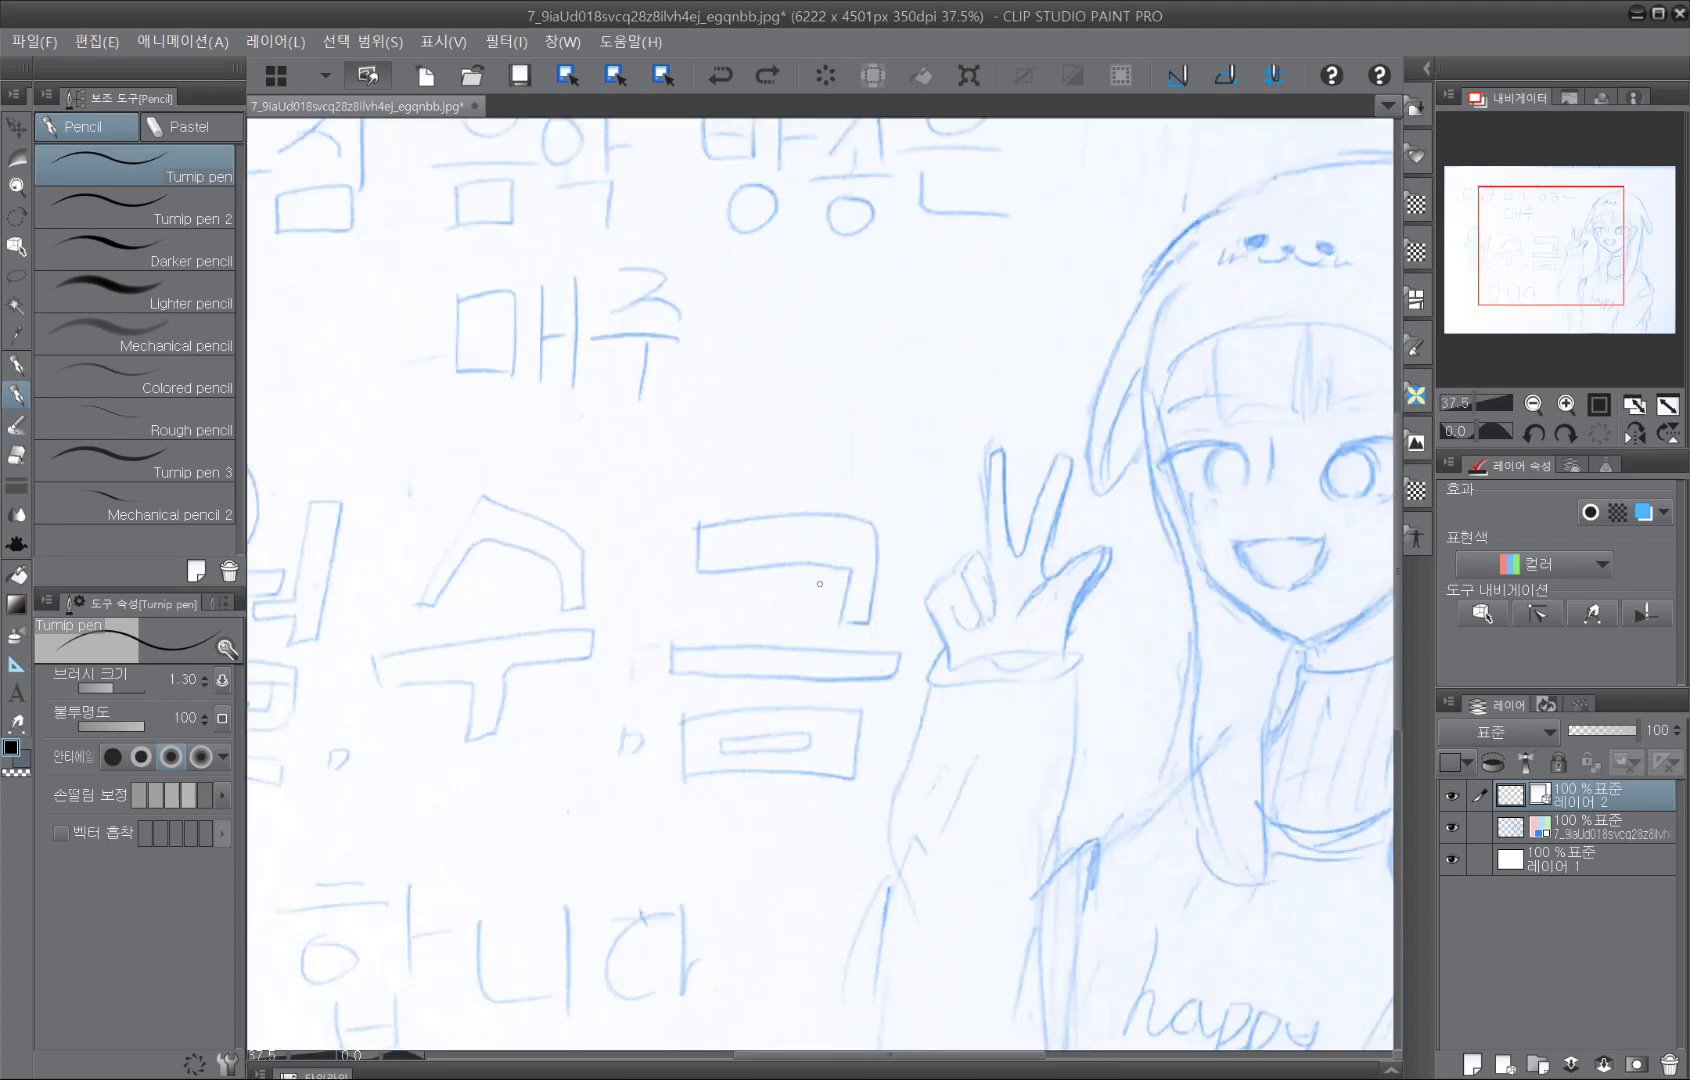
mouse_move(516, 530)
left_mouse_down()
mouse_move(428, 600)
mouse_move(566, 588)
left_mouse_up()
key("ctrl+z")
mouse_move(407, 611)
left_mouse_down()
mouse_move(475, 497)
mouse_move(675, 625)
left_mouse_up()
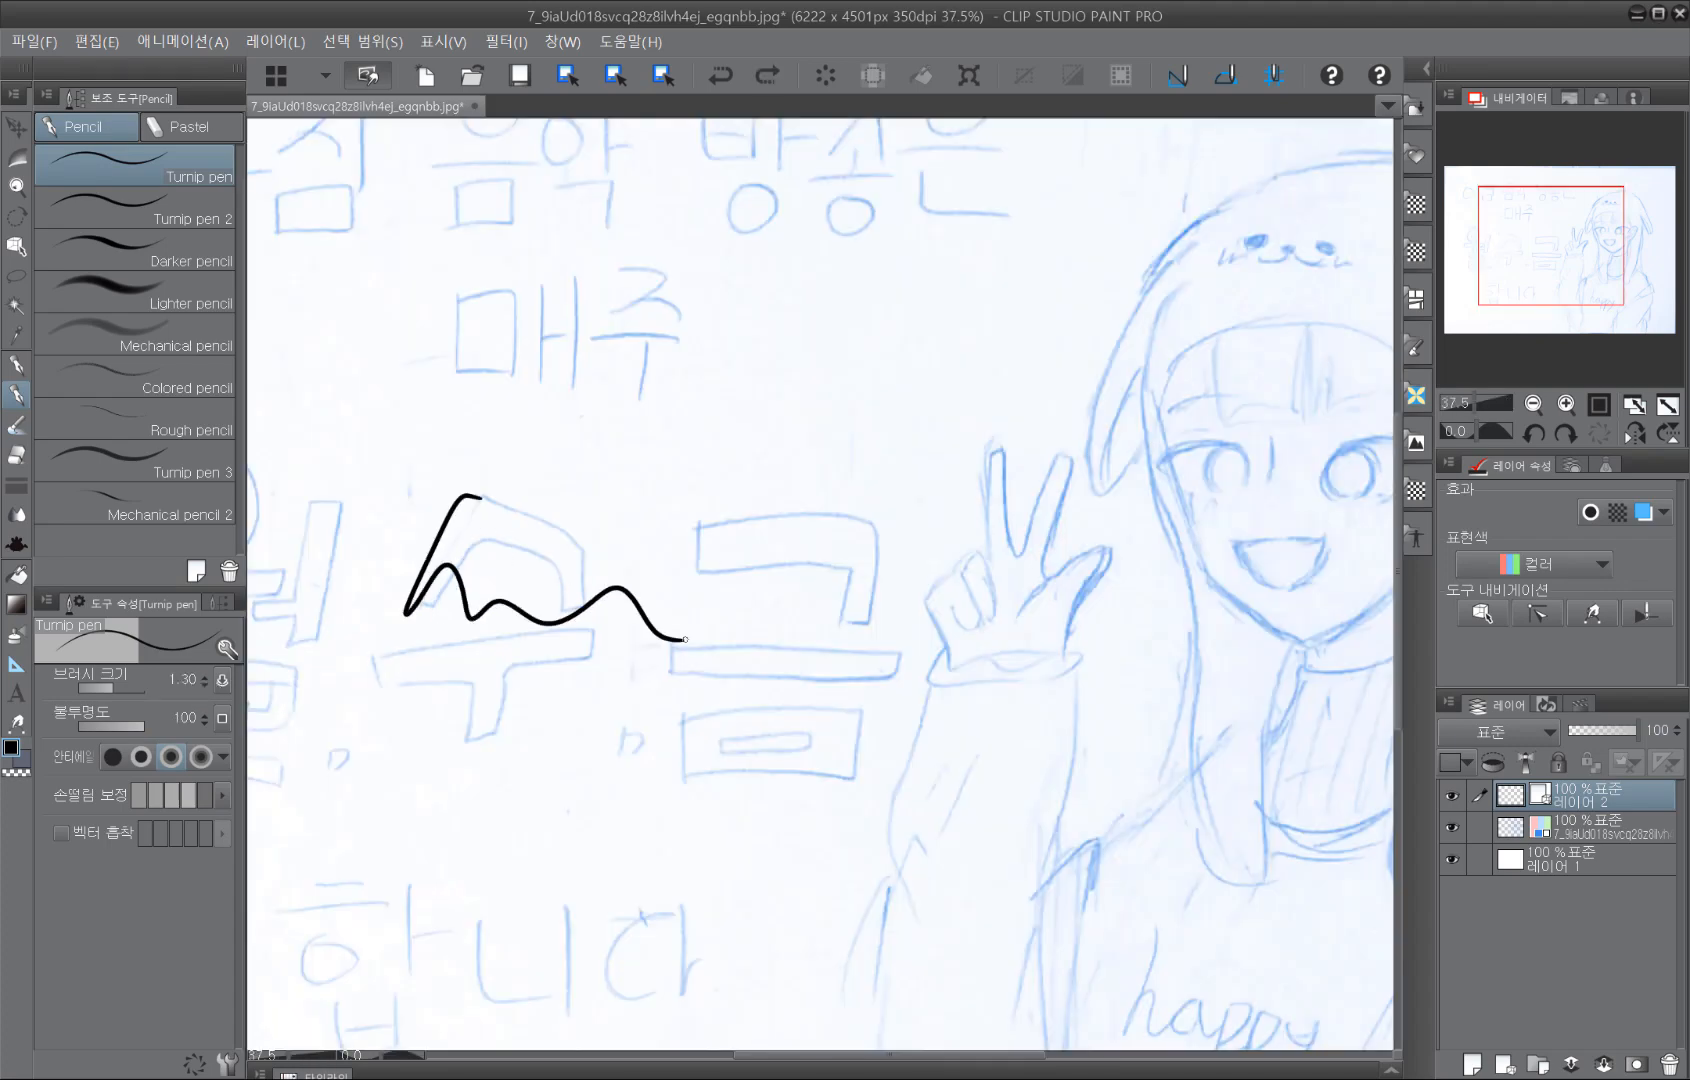
key("ctrl+z")
mouse_move(693, 522)
left_mouse_down()
mouse_move(699, 560)
mouse_move(850, 562)
mouse_move(886, 613)
mouse_move(712, 528)
left_mouse_up()
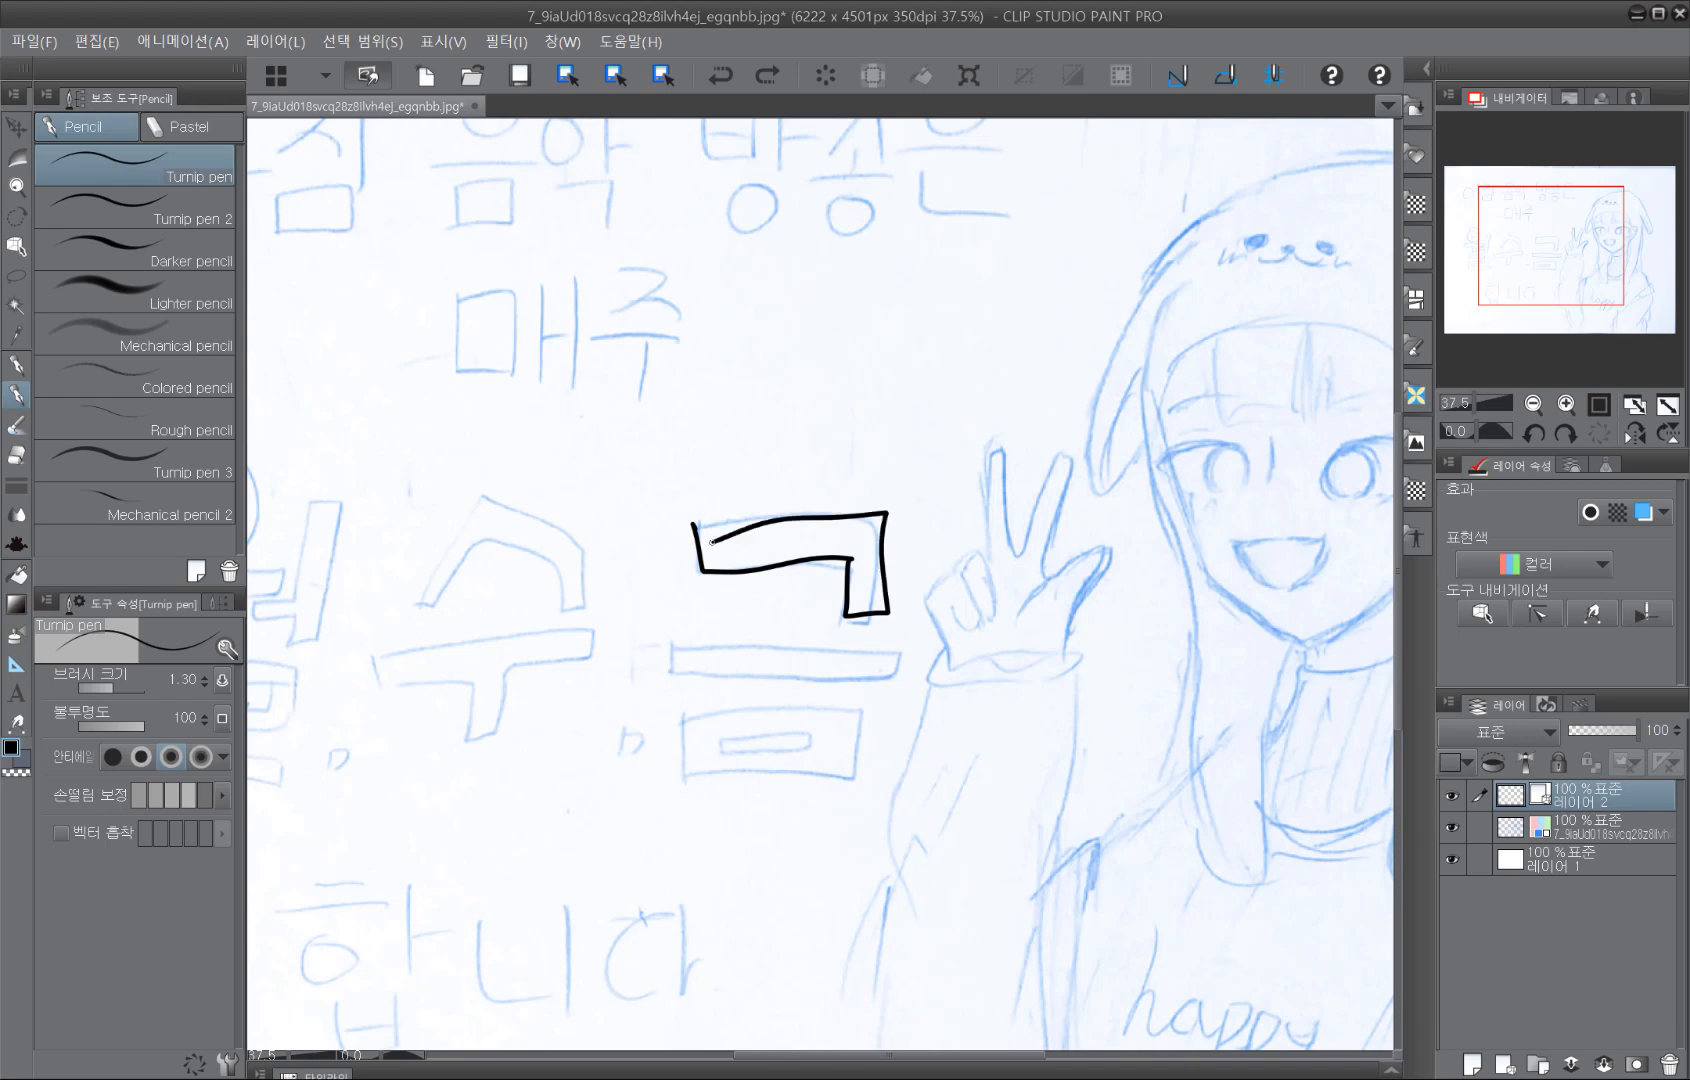
key("ctrl+z")
Step: Lower the blue sketch layer's opacity to 56% and reselect the vector layer above it
mouse_move(1047, 637)
left_mouse_down()
mouse_move(912, 682)
mouse_move(662, 662)
left_mouse_up()
left_click_drag(1052, 804, 962, 784)
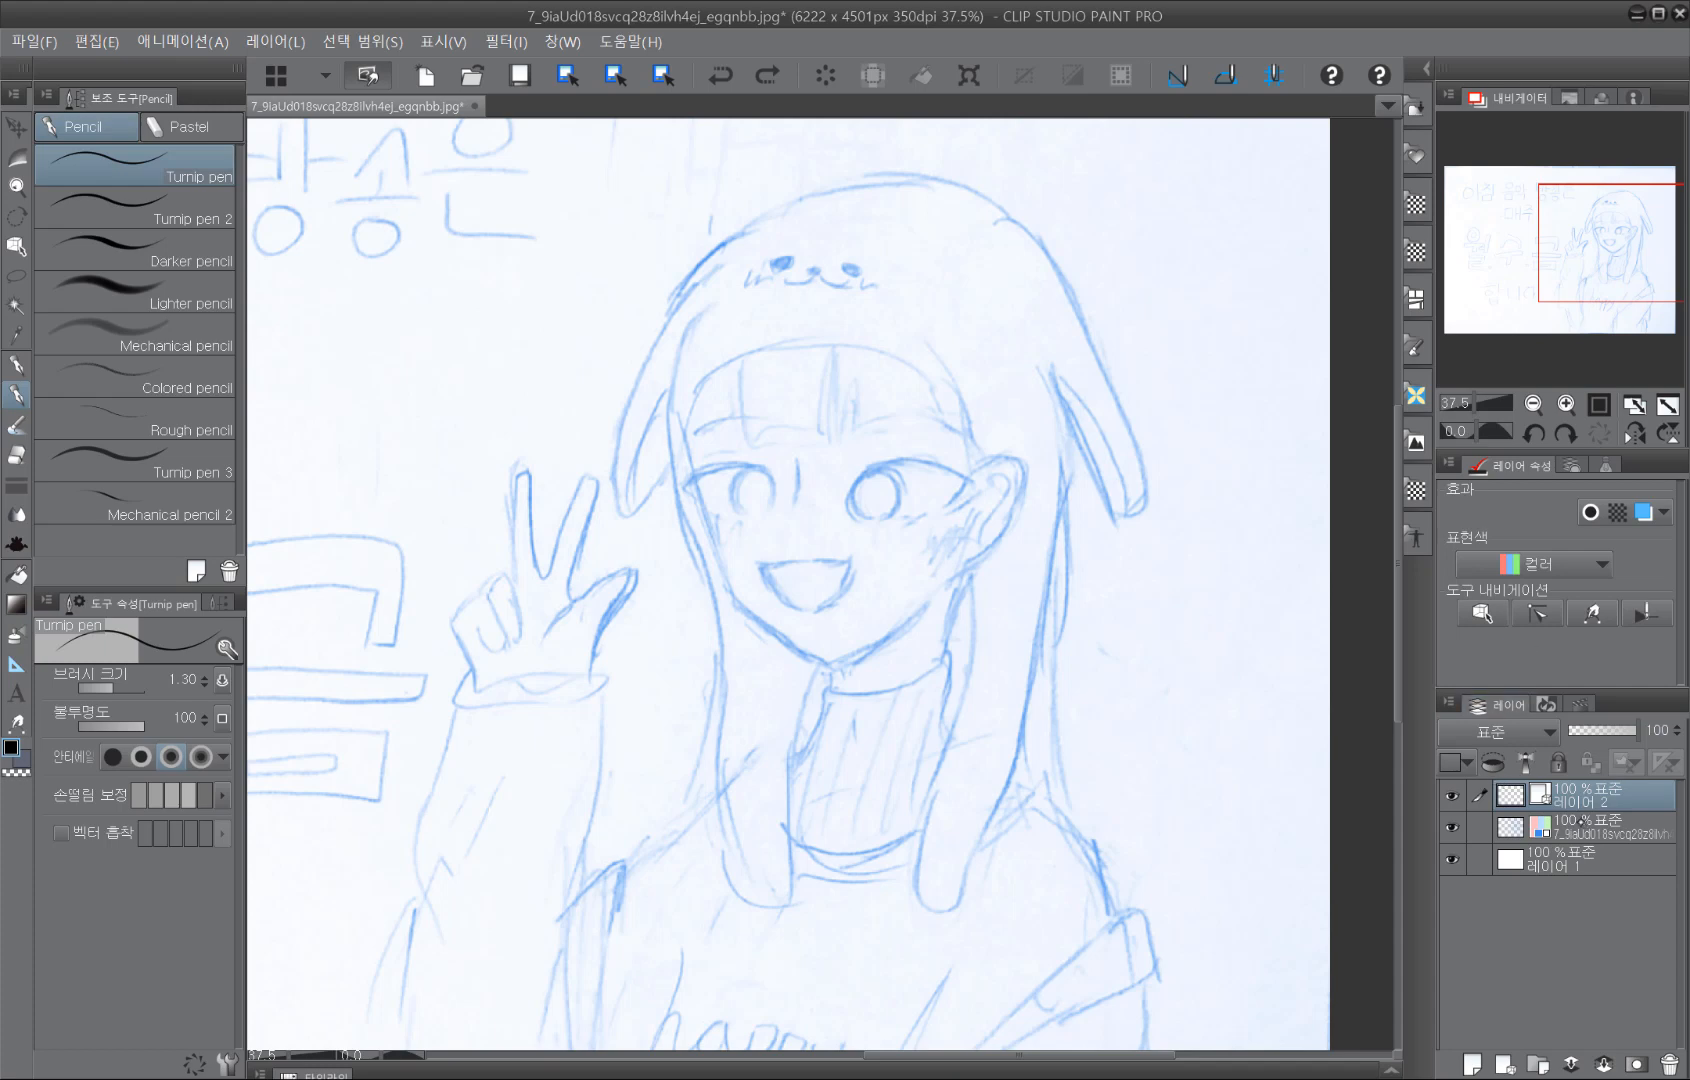
left_click(1571, 834)
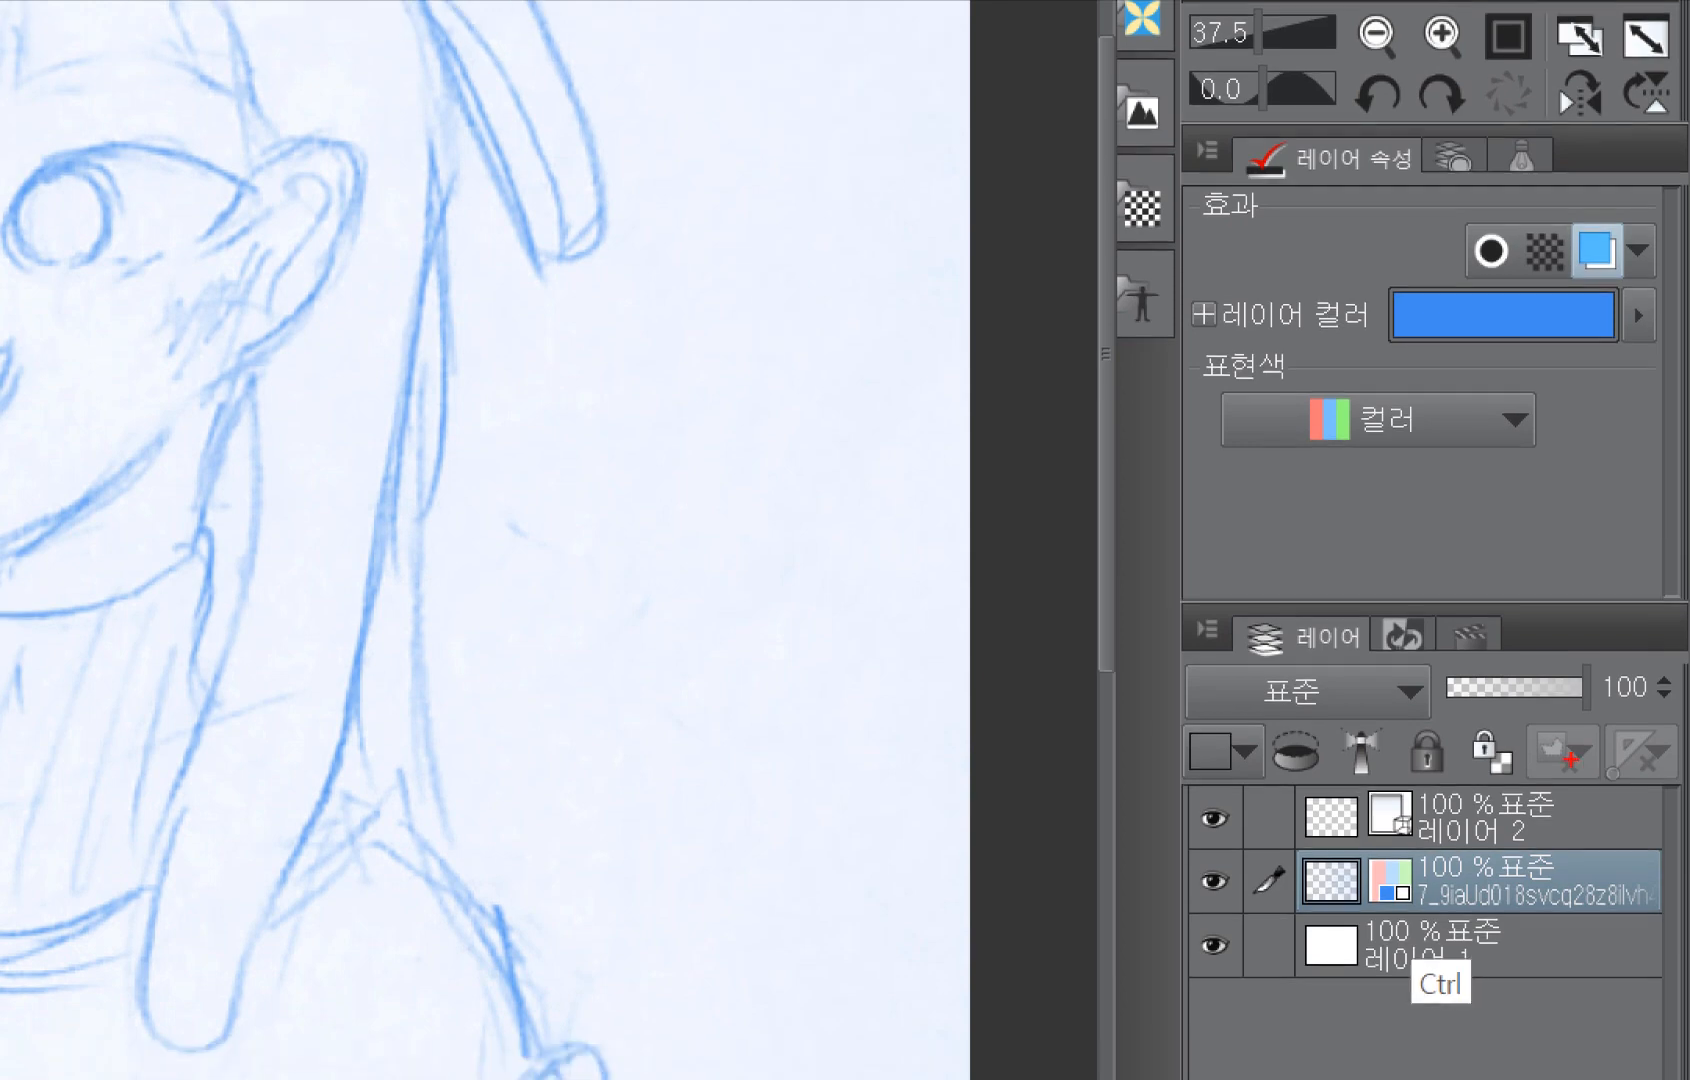
mouse_move(1605, 748)
left_mouse_down()
mouse_move(1650, 660)
mouse_move(1603, 745)
left_mouse_up()
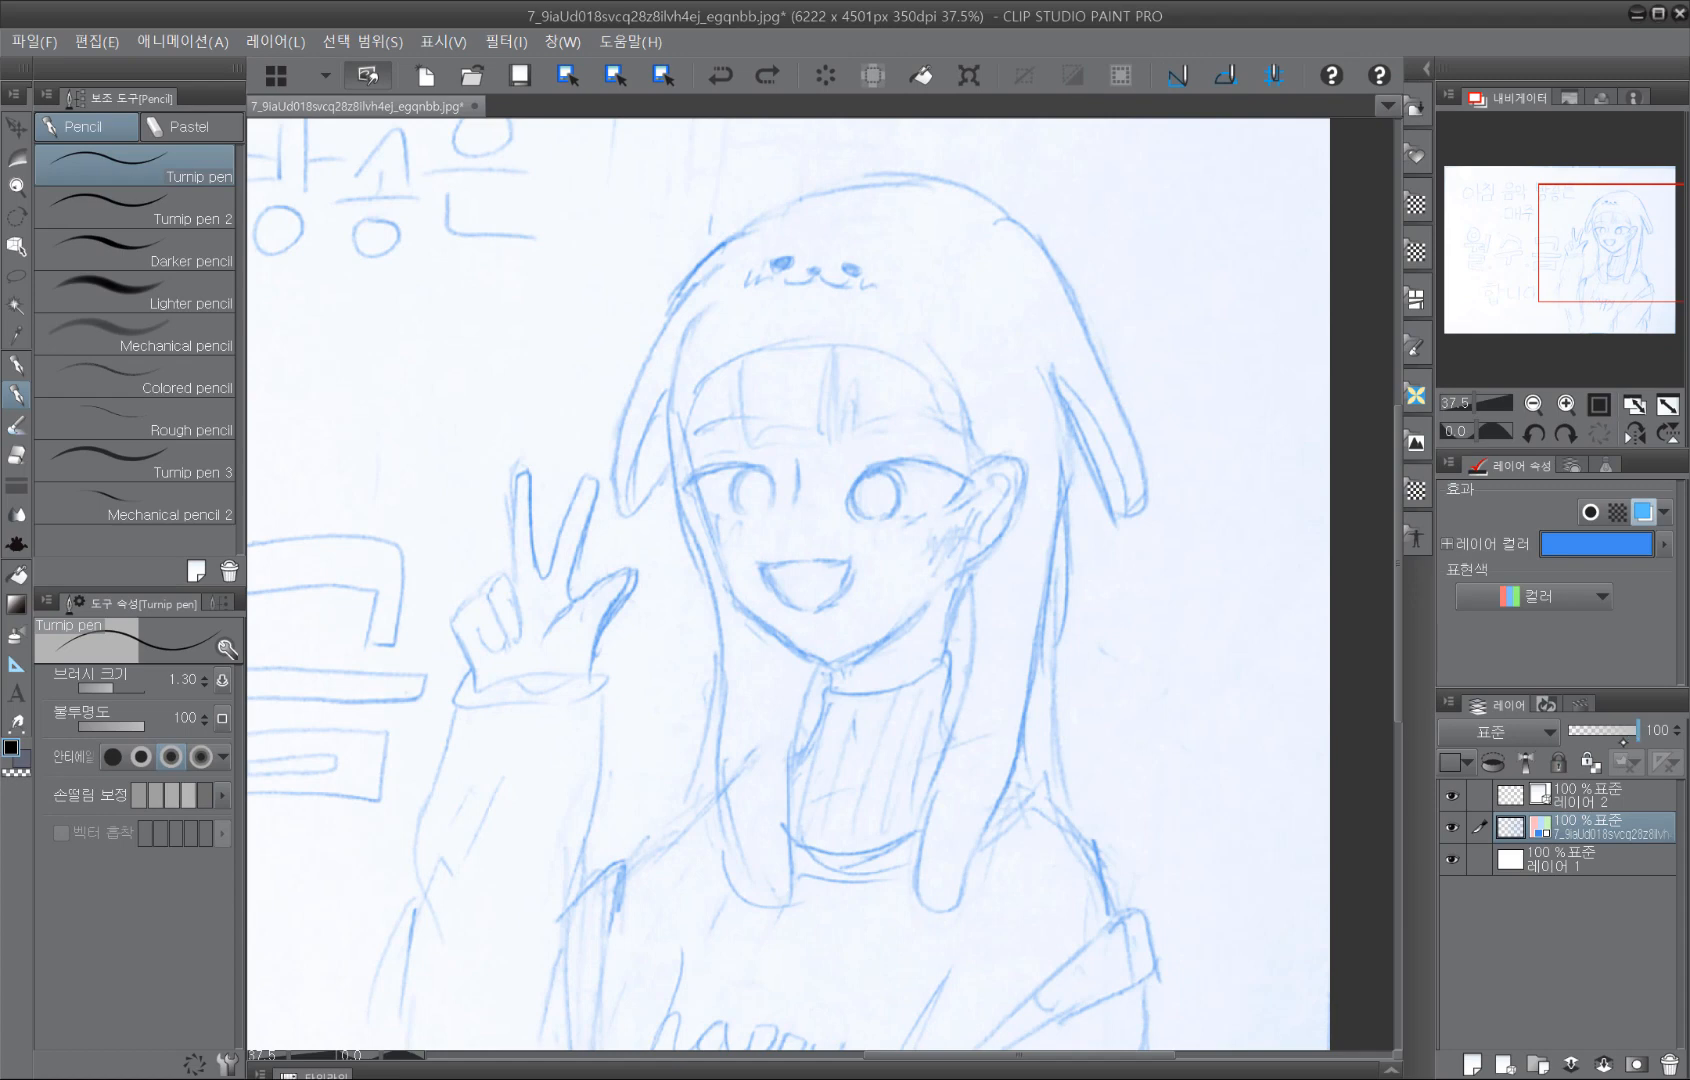
left_click_drag(1636, 730, 1610, 730)
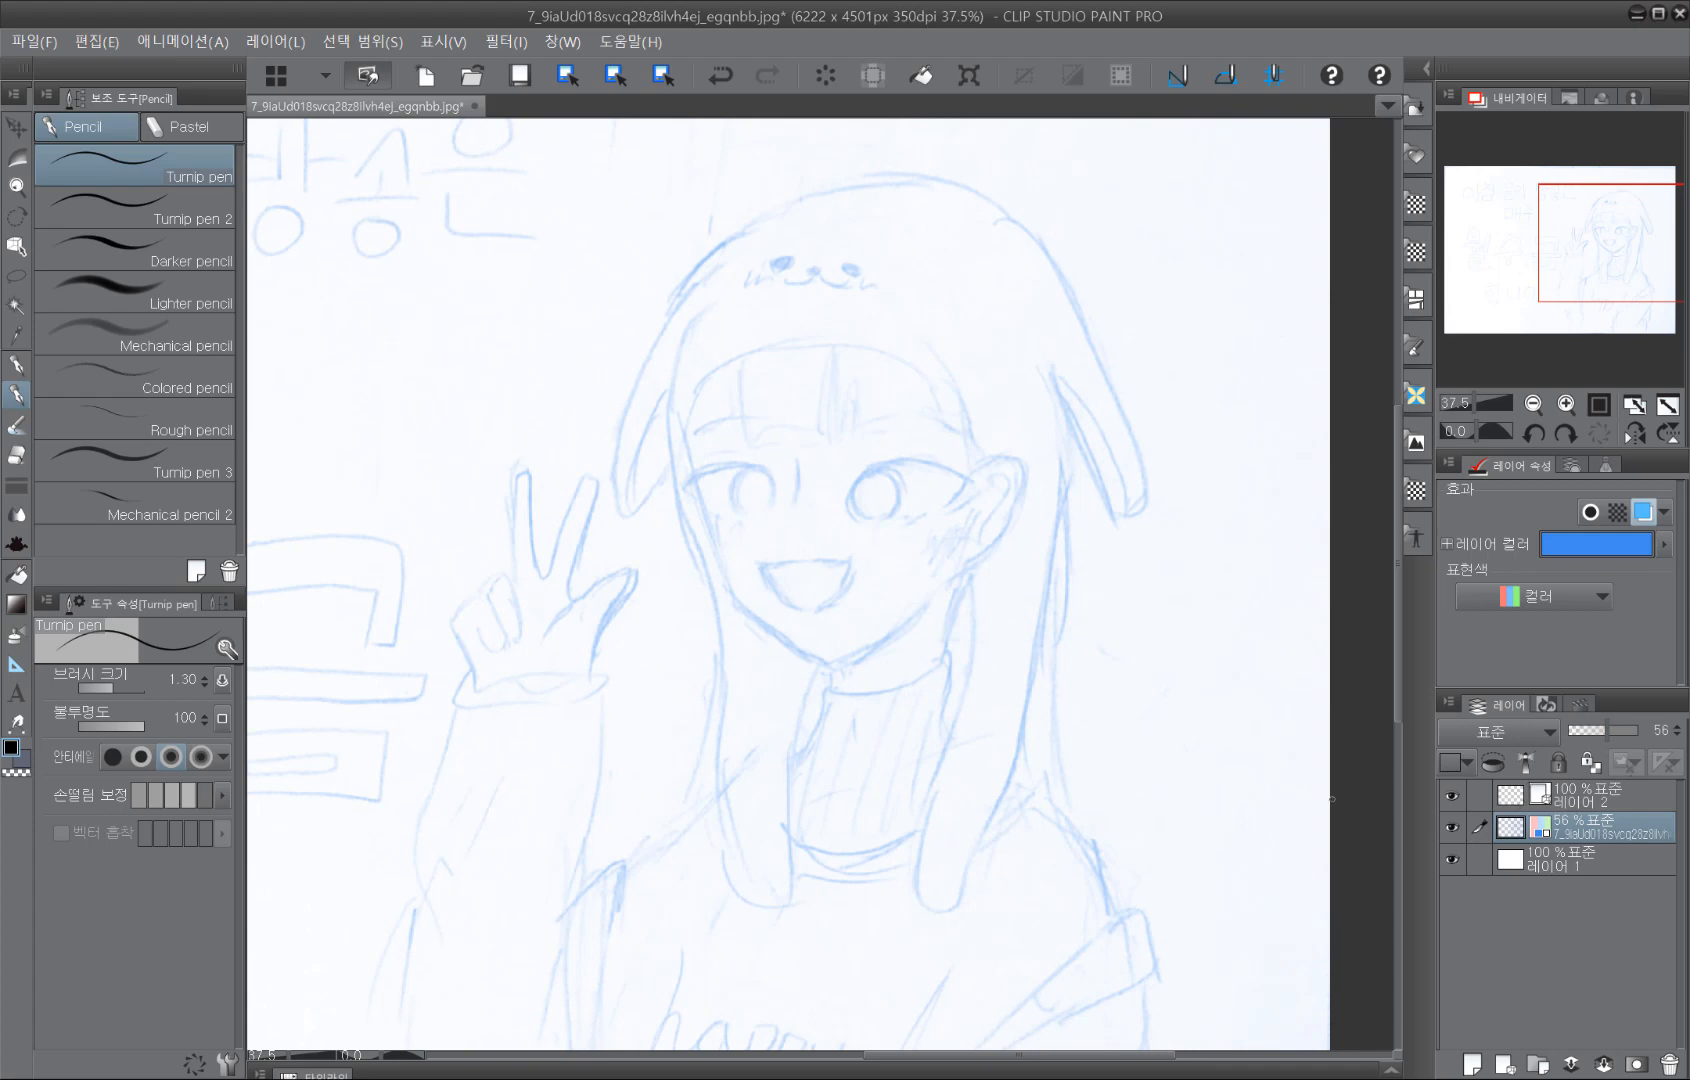
left_click(1600, 795)
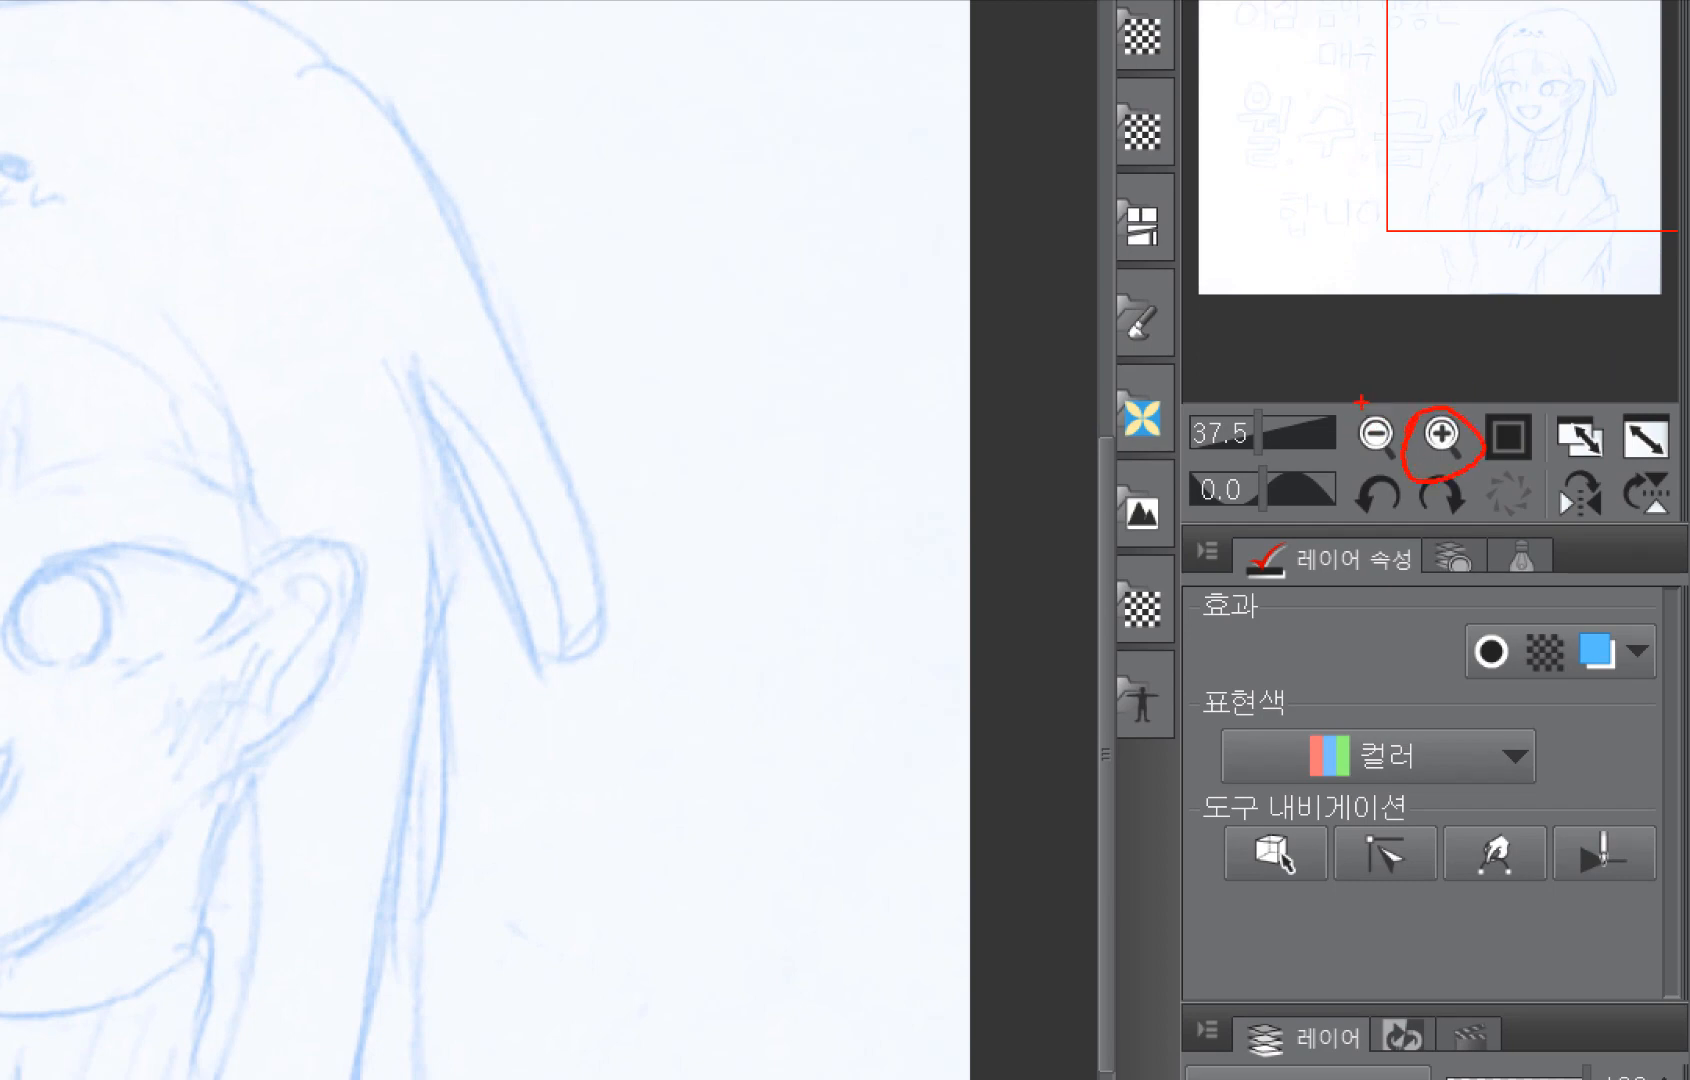
Step: Examine the character's eyes, mouth and jawline in the sketch at 100% zoom
mouse_move(1361, 401)
left_mouse_down()
mouse_move(1349, 468)
mouse_move(1393, 422)
mouse_move(1334, 410)
left_mouse_up()
mouse_move(1580, 462)
left_mouse_down()
mouse_move(1525, 520)
mouse_move(1550, 545)
mouse_move(1590, 453)
left_mouse_up()
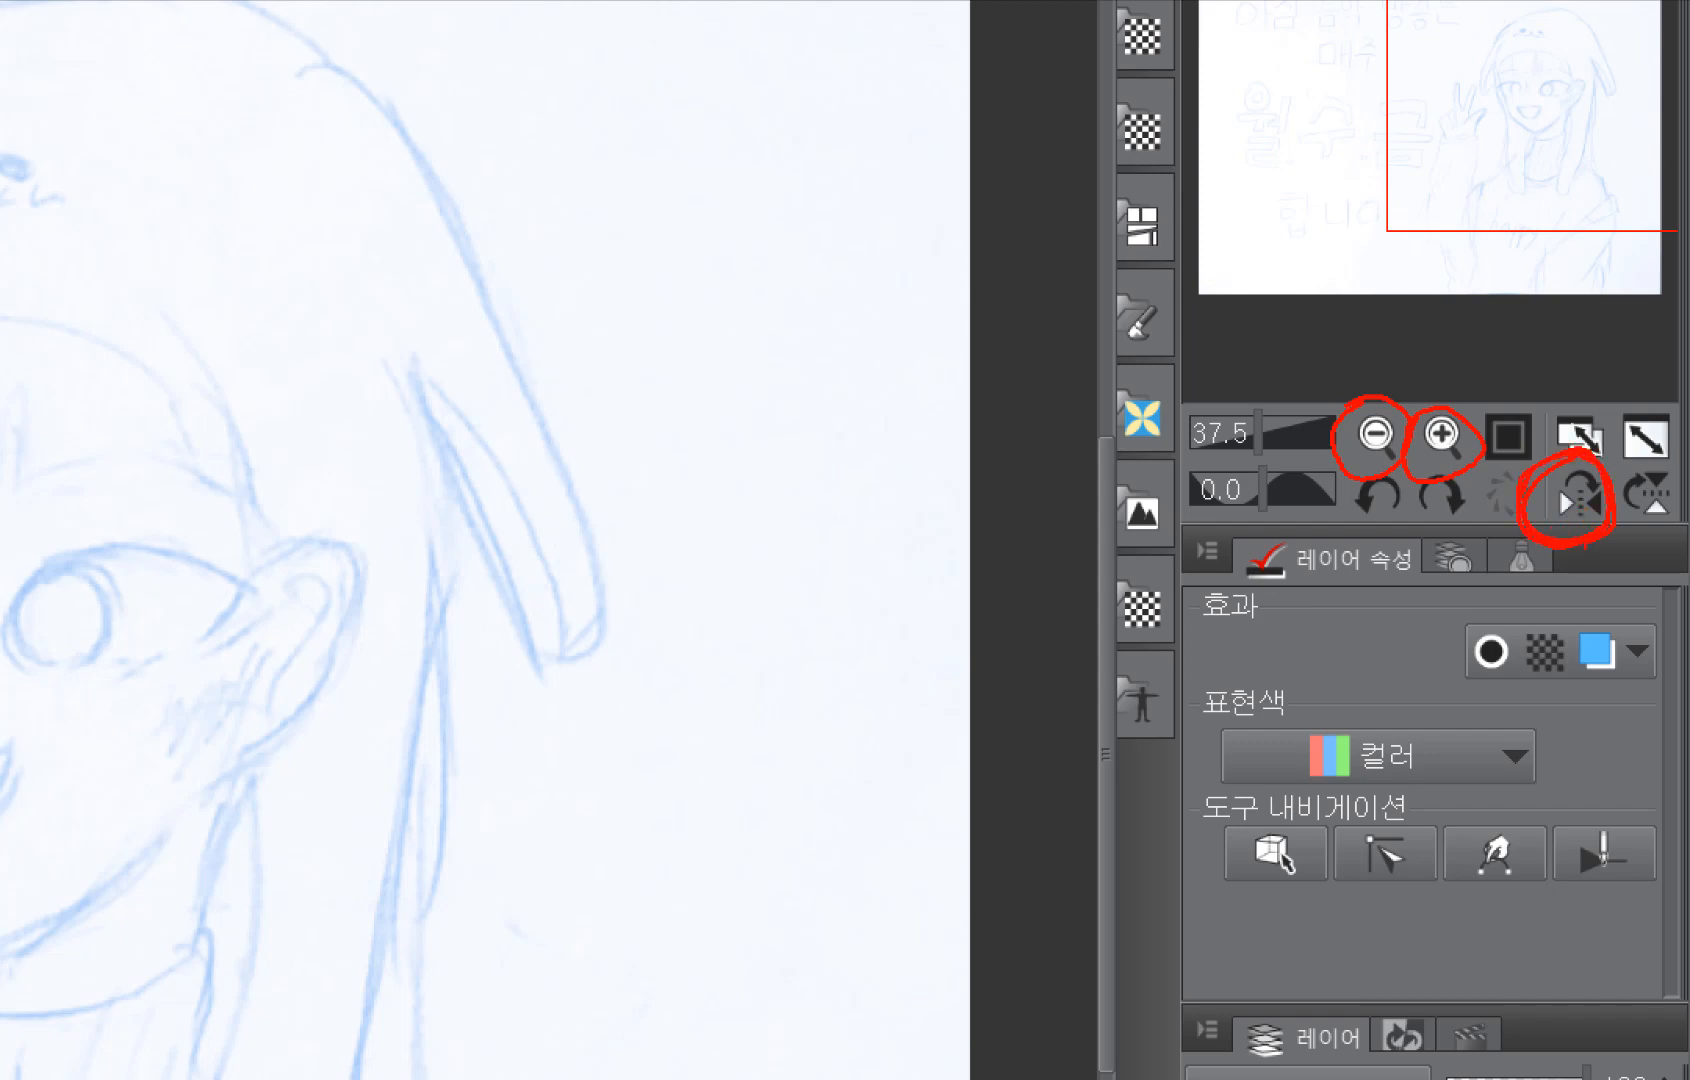
left_click_drag(1555, 566, 1615, 600)
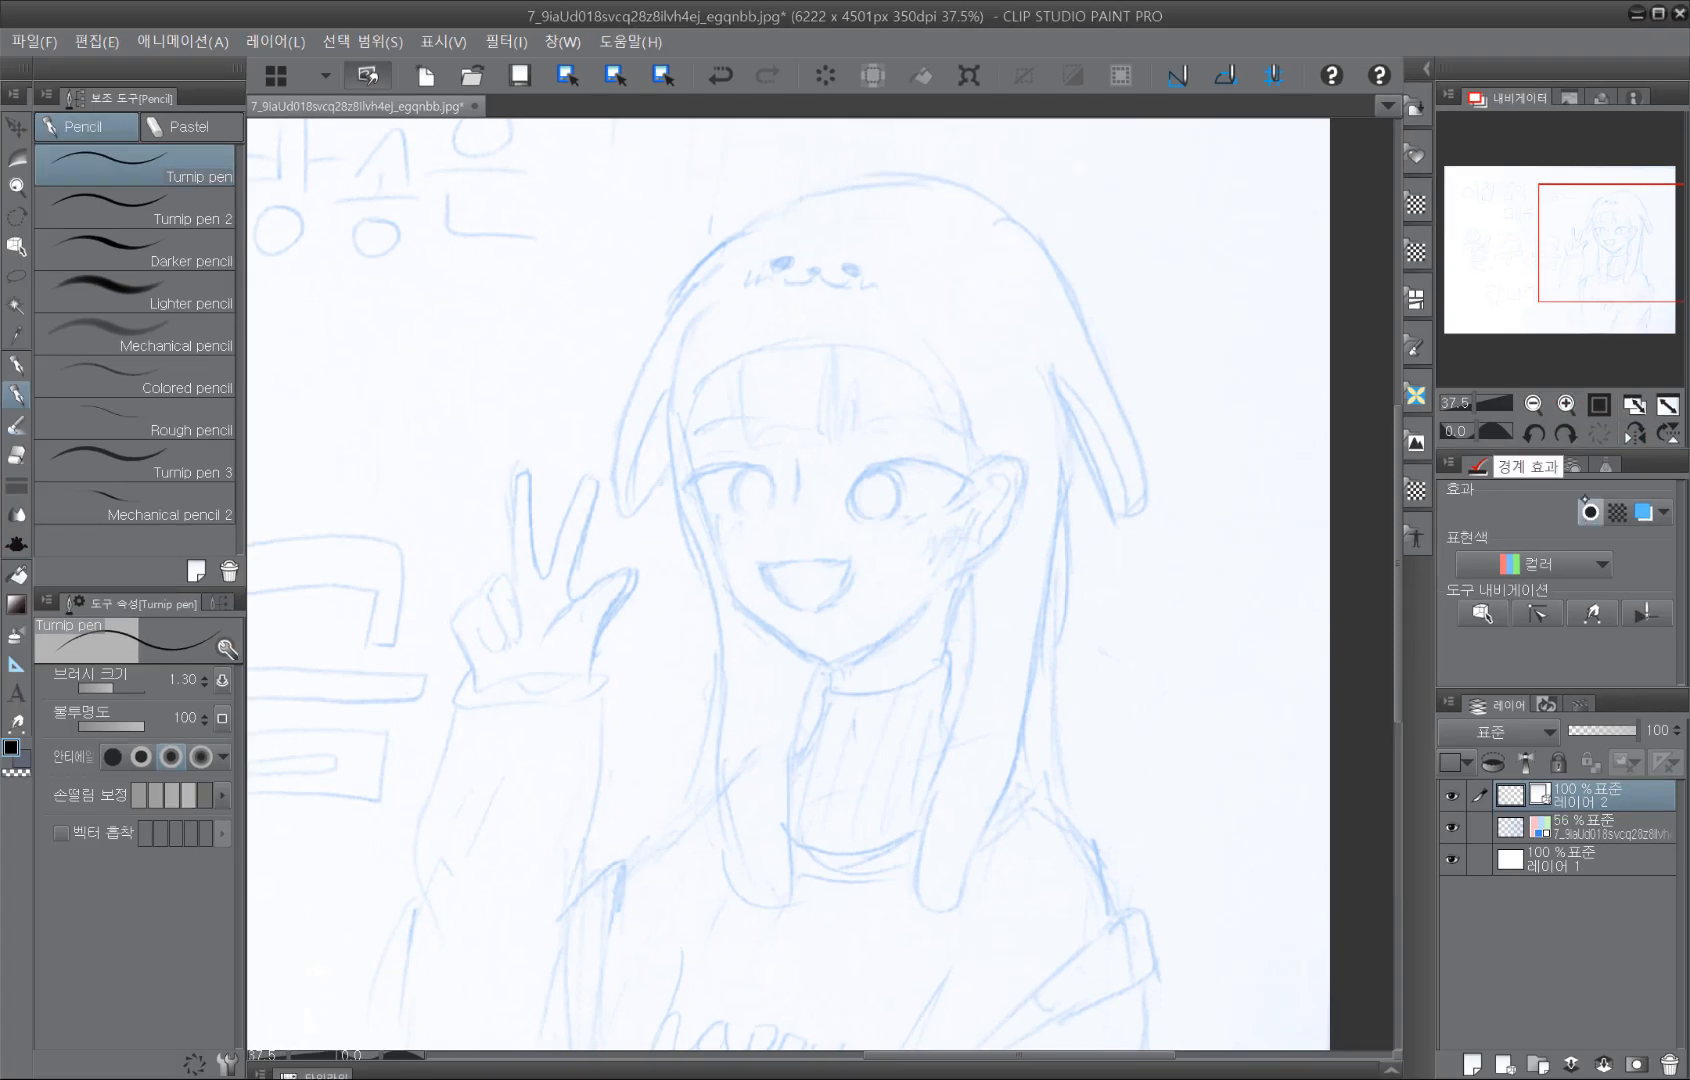
left_click(1566, 403)
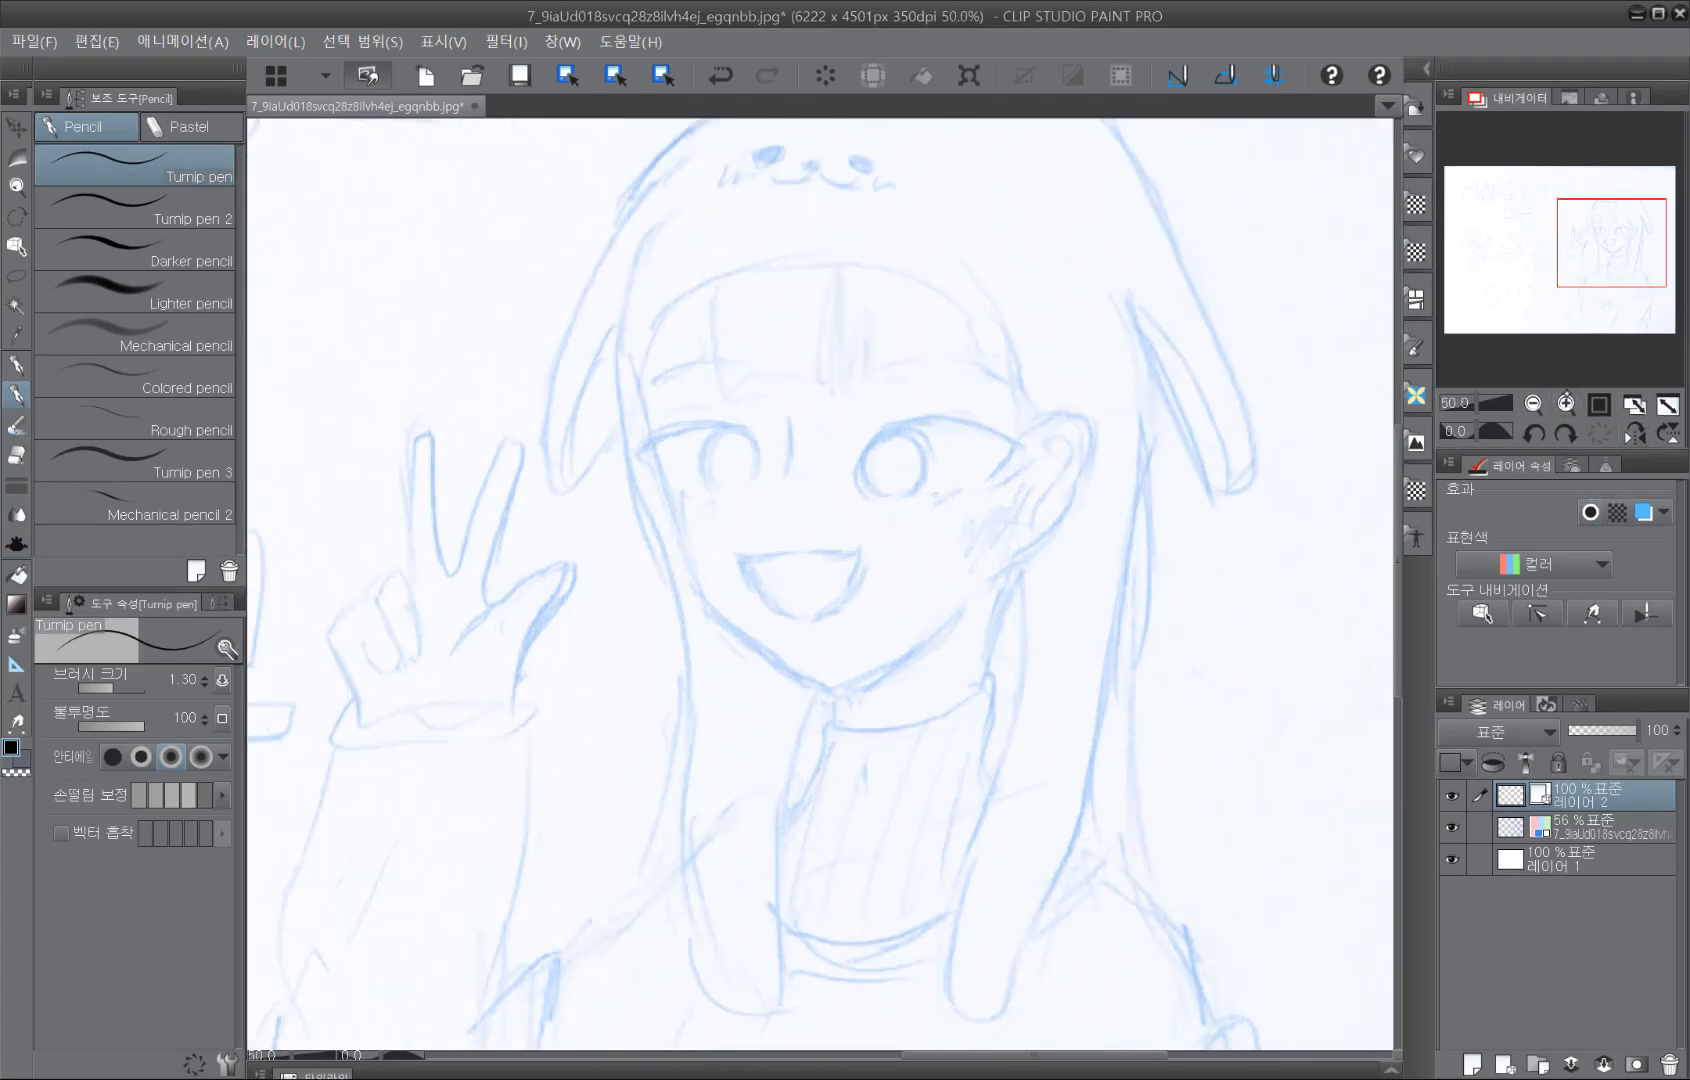
left_click(1566, 403)
left_click(1566, 403)
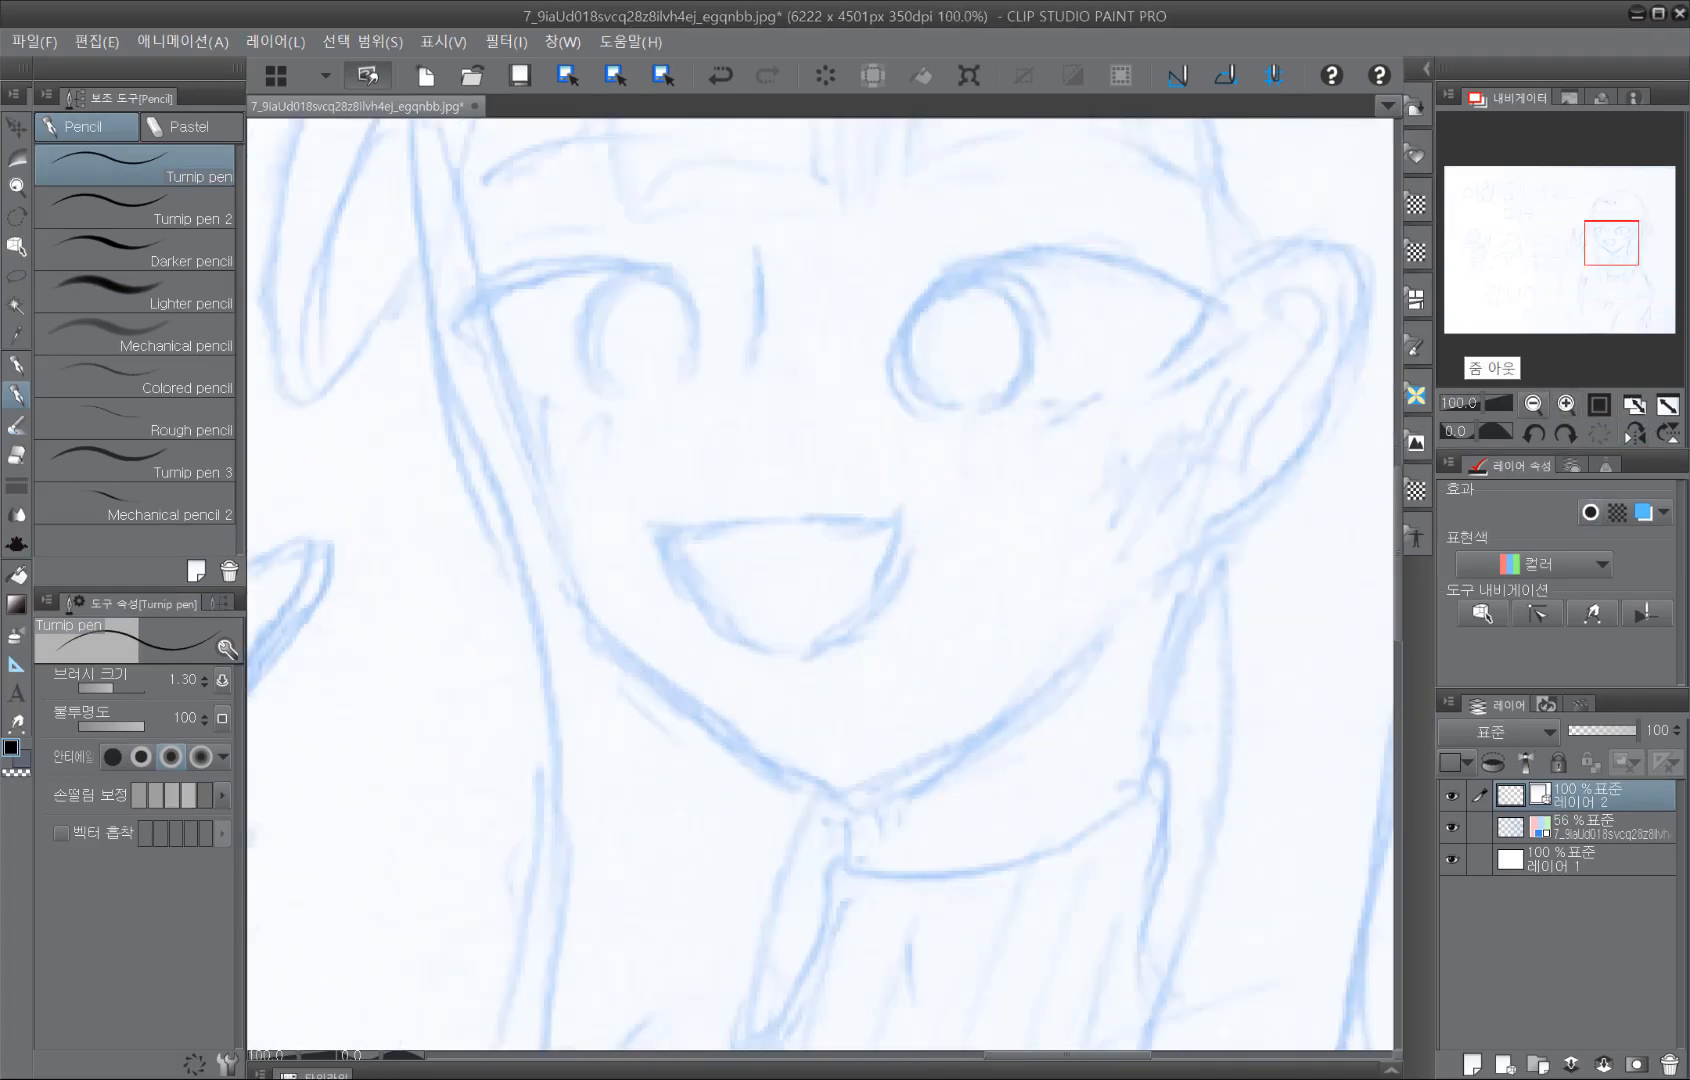
left_click_drag(1120, 530, 1102, 637)
left_click_drag(1076, 750, 1150, 716)
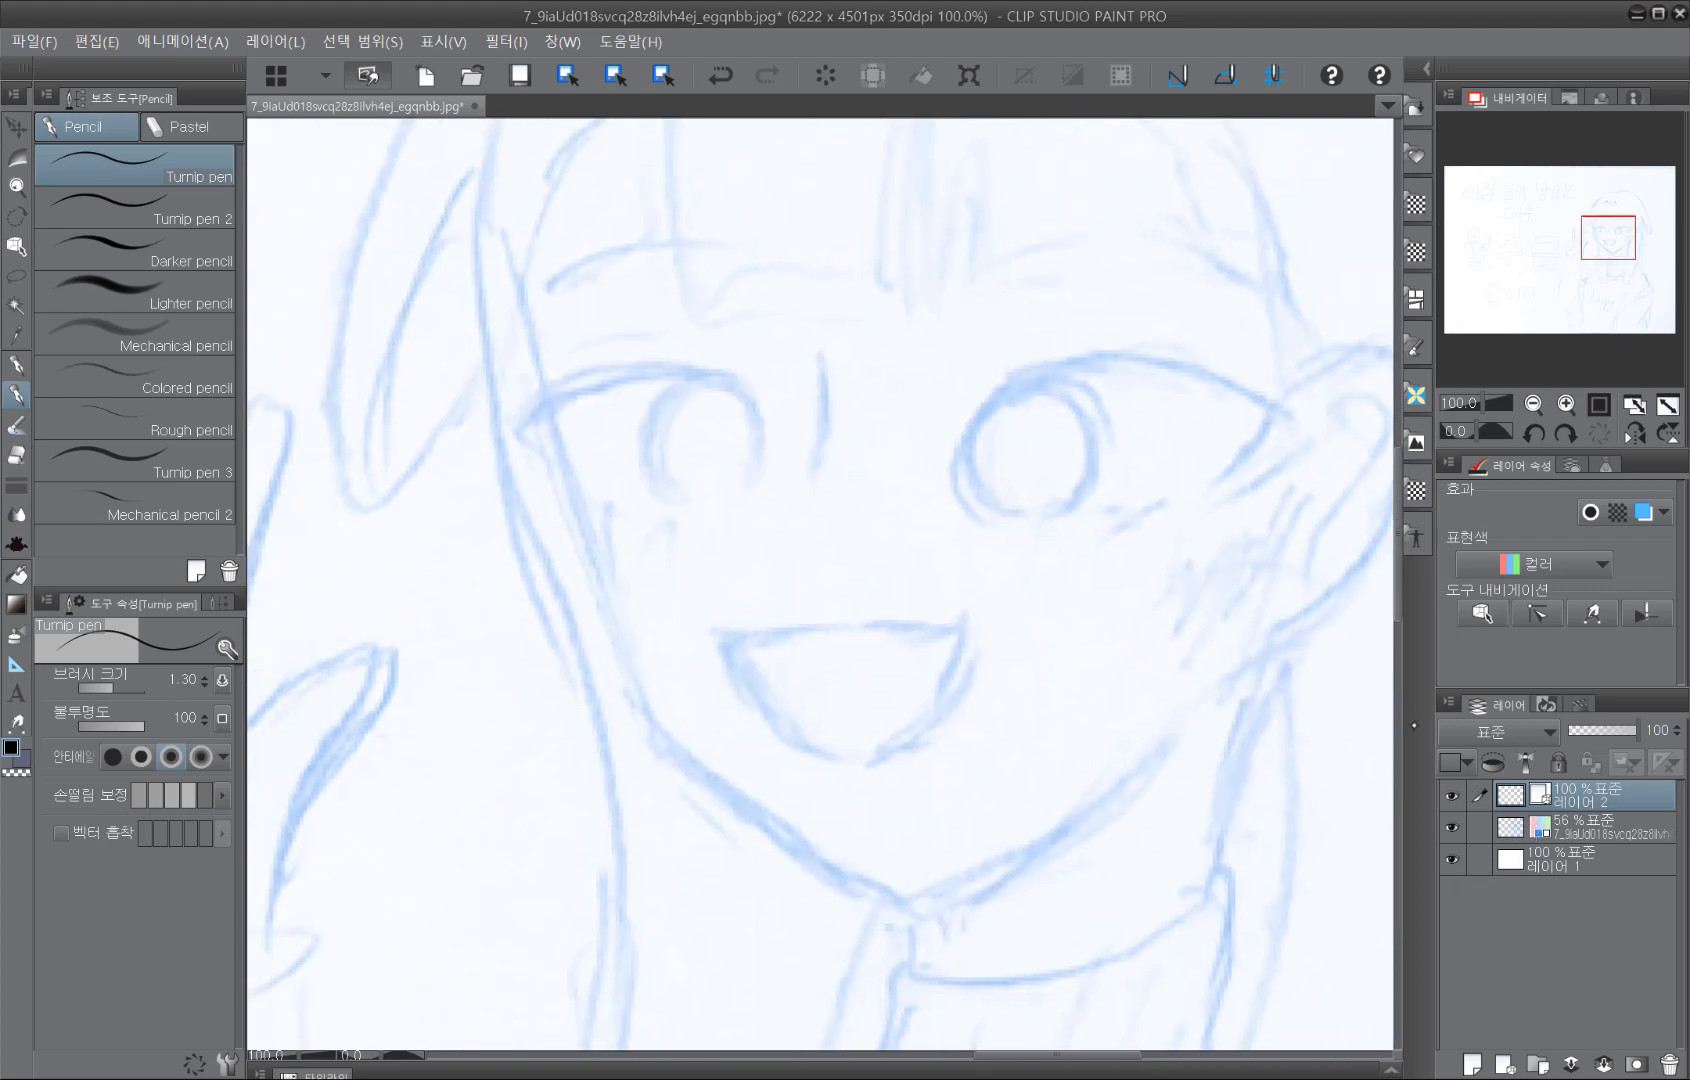
left_click_drag(1150, 709, 1109, 668)
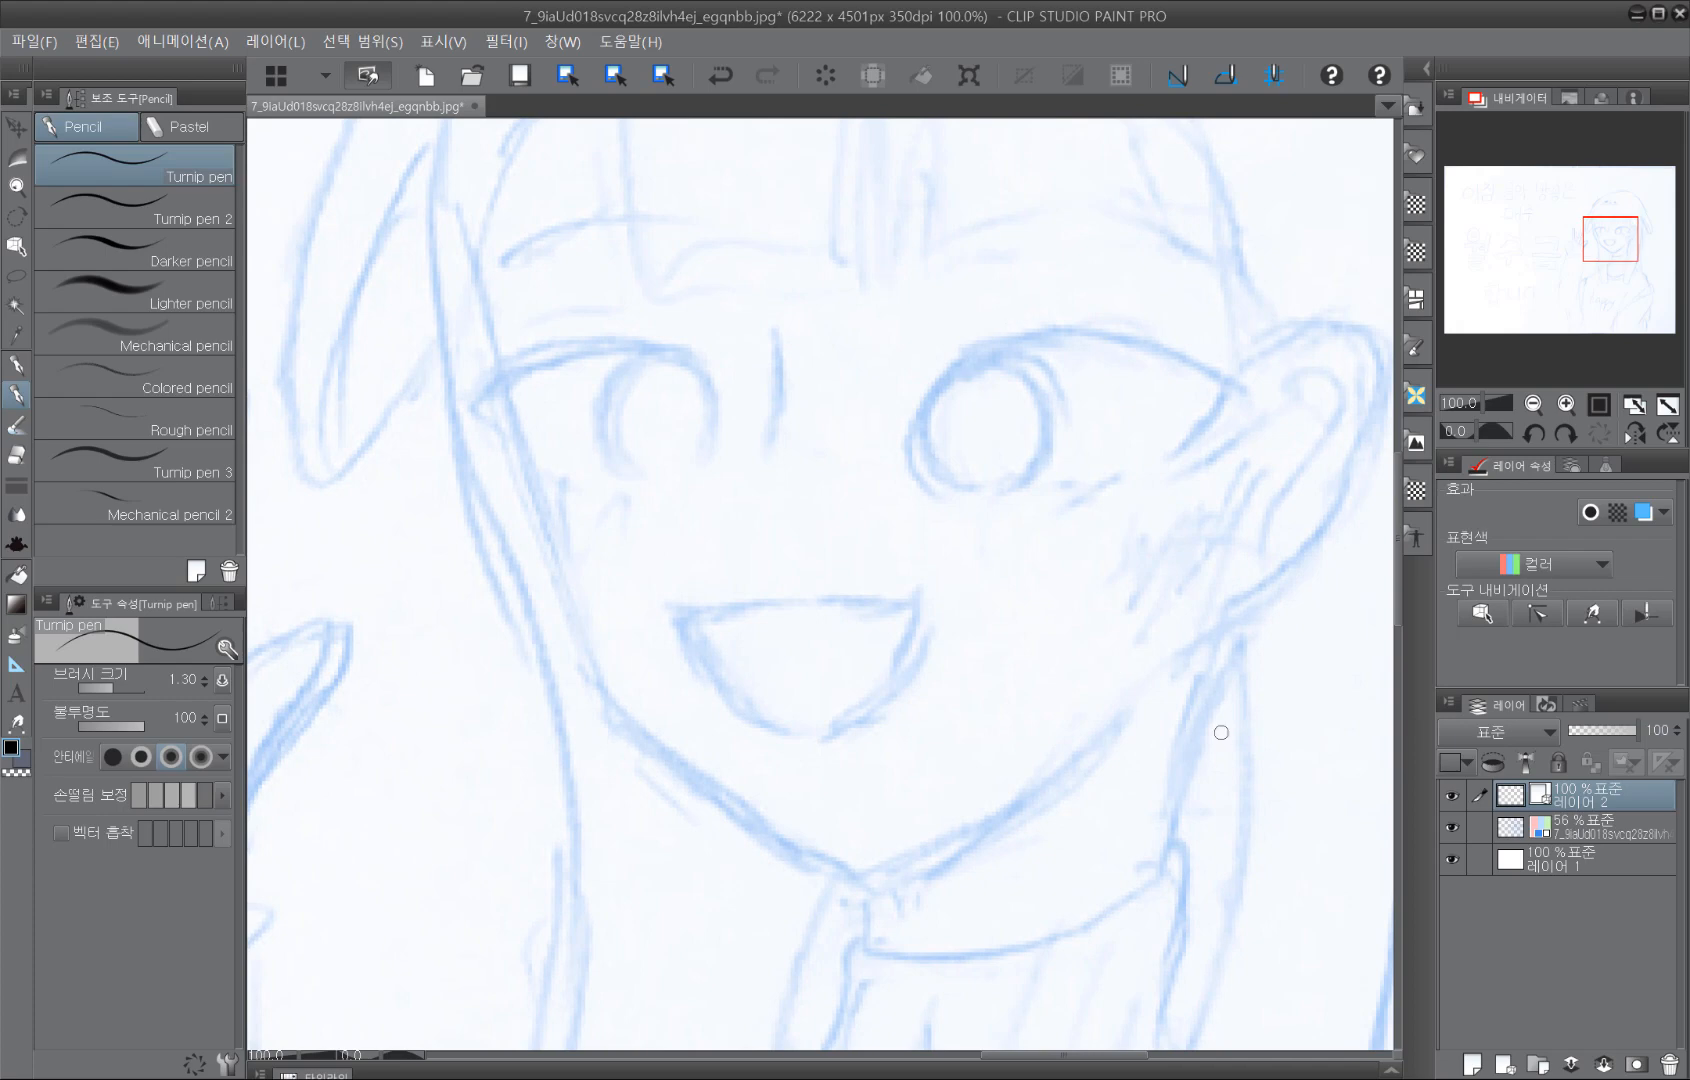
Step: Try tracing the character's jawline on the vector layer, undoing and redoing the stroke
mouse_move(1052, 757)
left_mouse_down()
mouse_move(1043, 817)
mouse_move(1087, 810)
left_mouse_up()
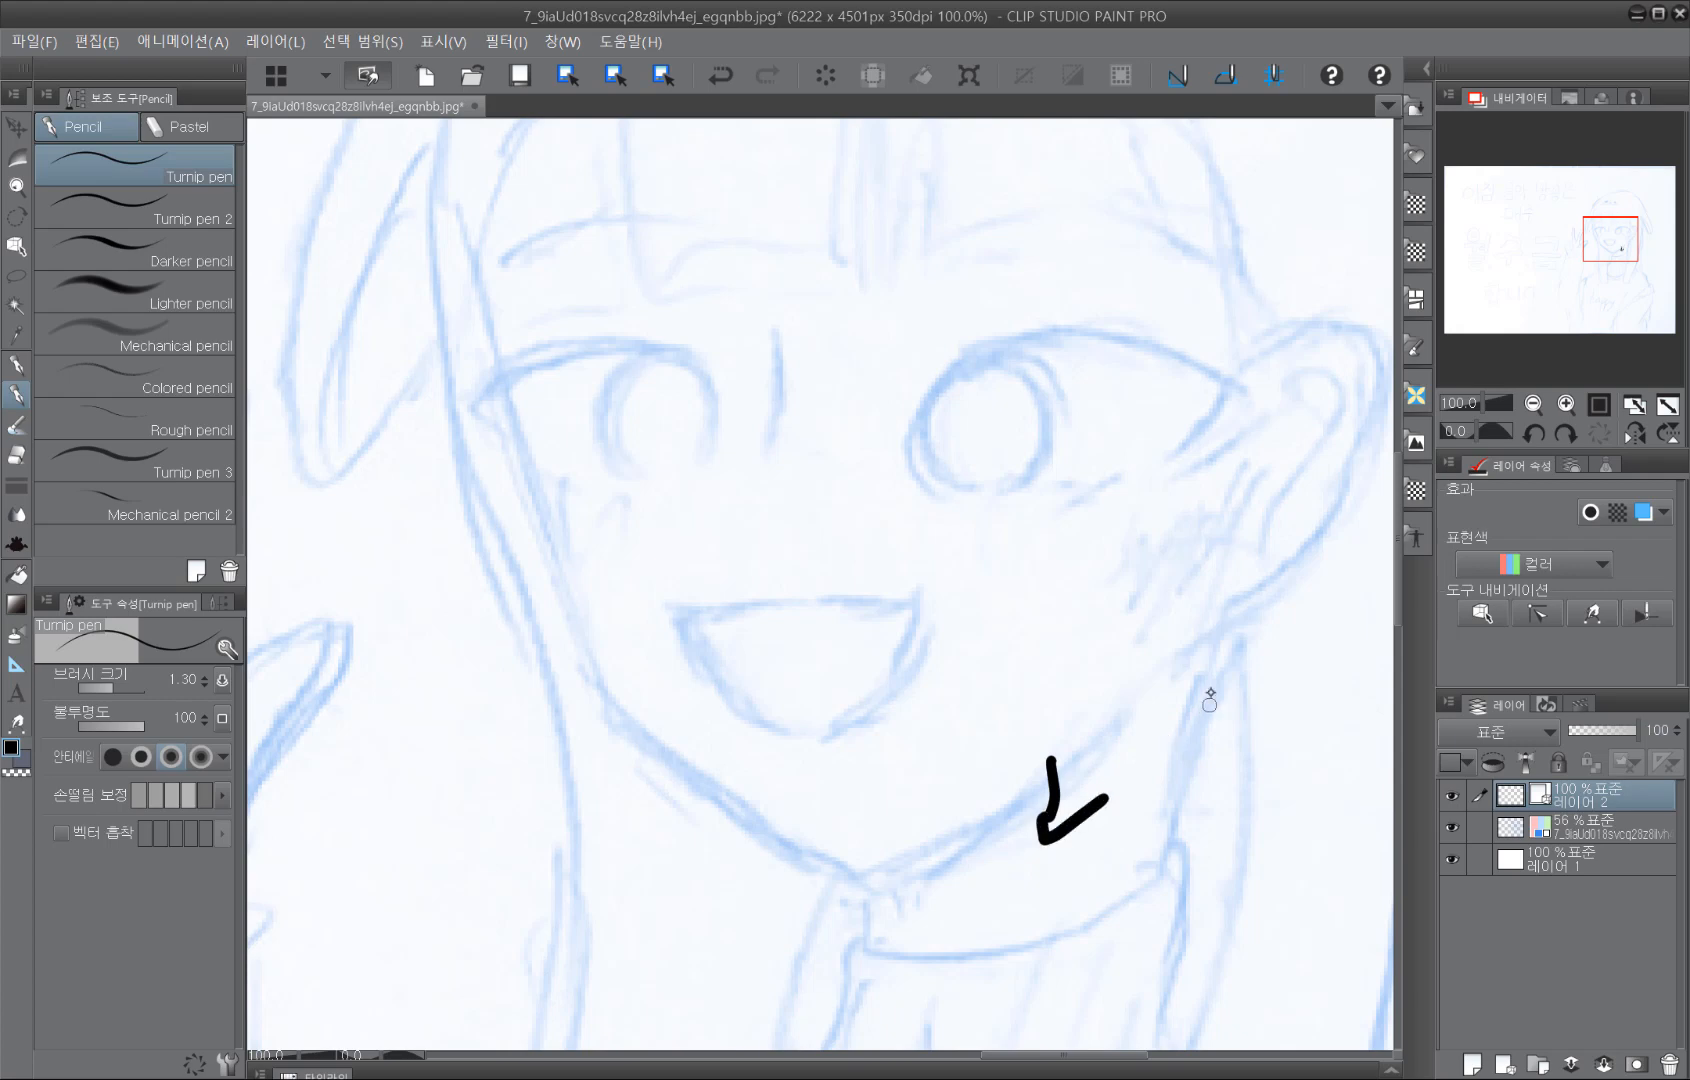
key("ctrl+z")
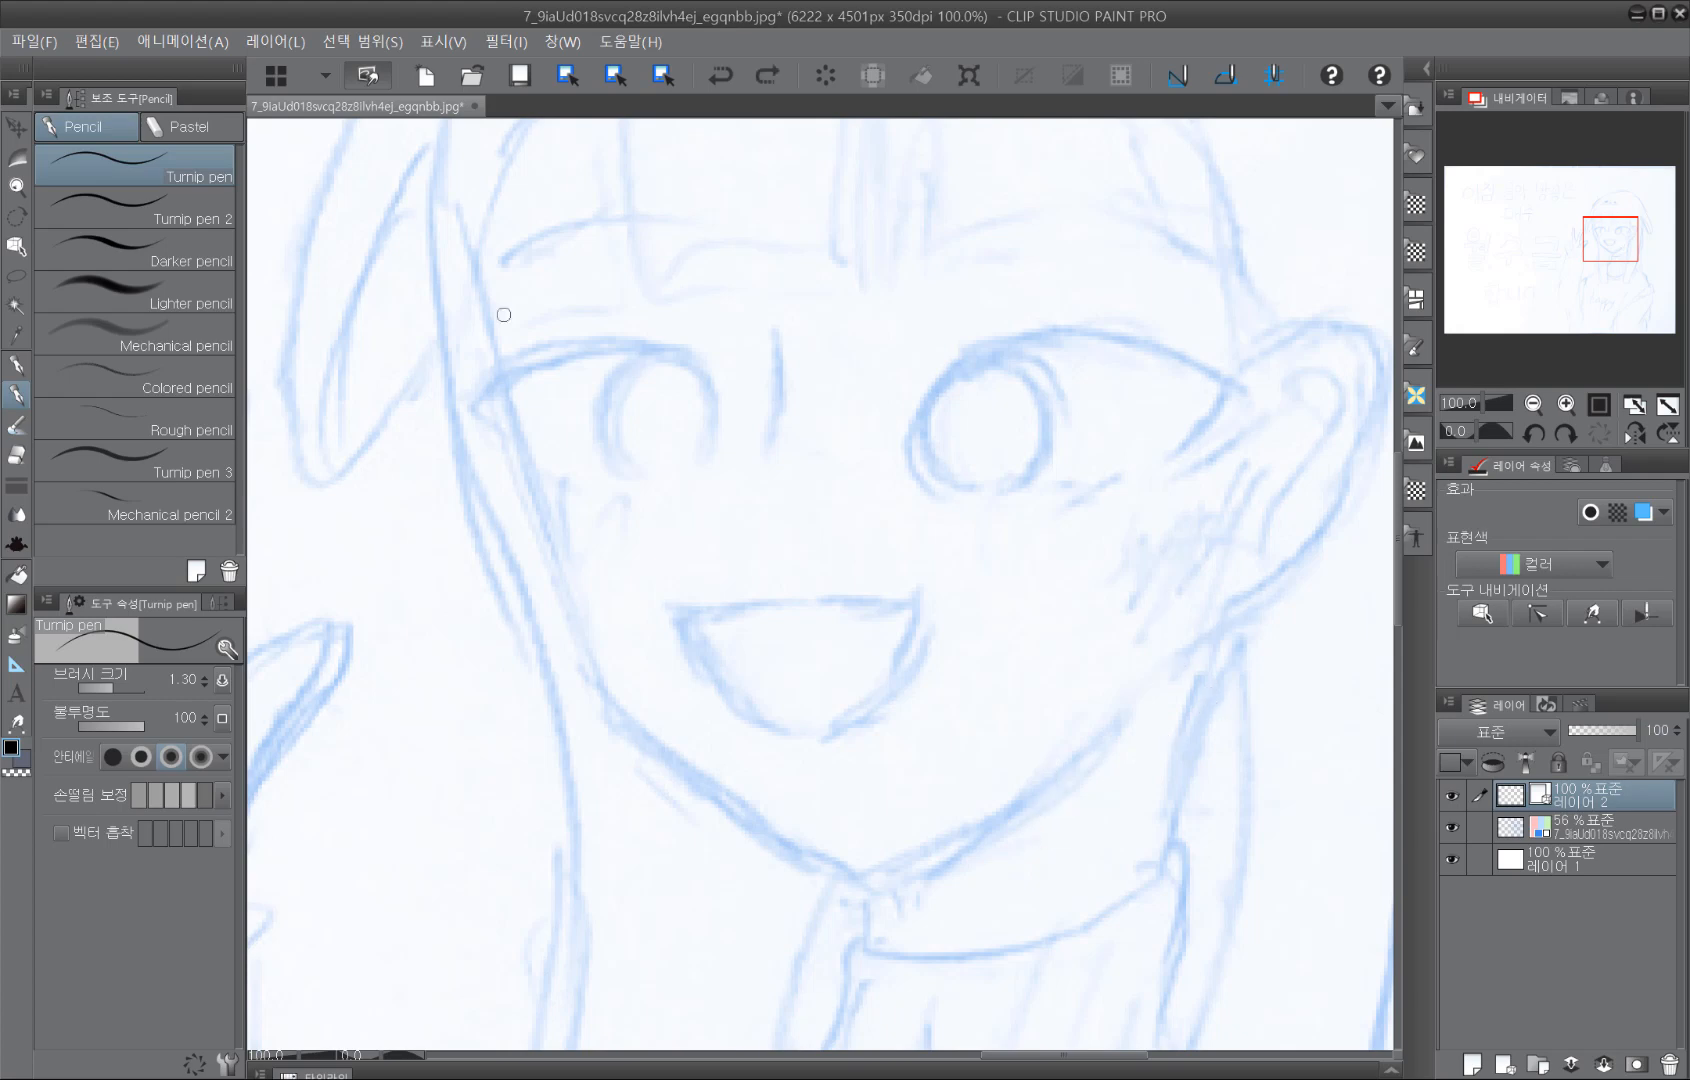
mouse_move(467, 288)
left_mouse_down()
mouse_move(604, 680)
mouse_move(685, 780)
mouse_move(814, 865)
mouse_move(1006, 775)
left_mouse_up()
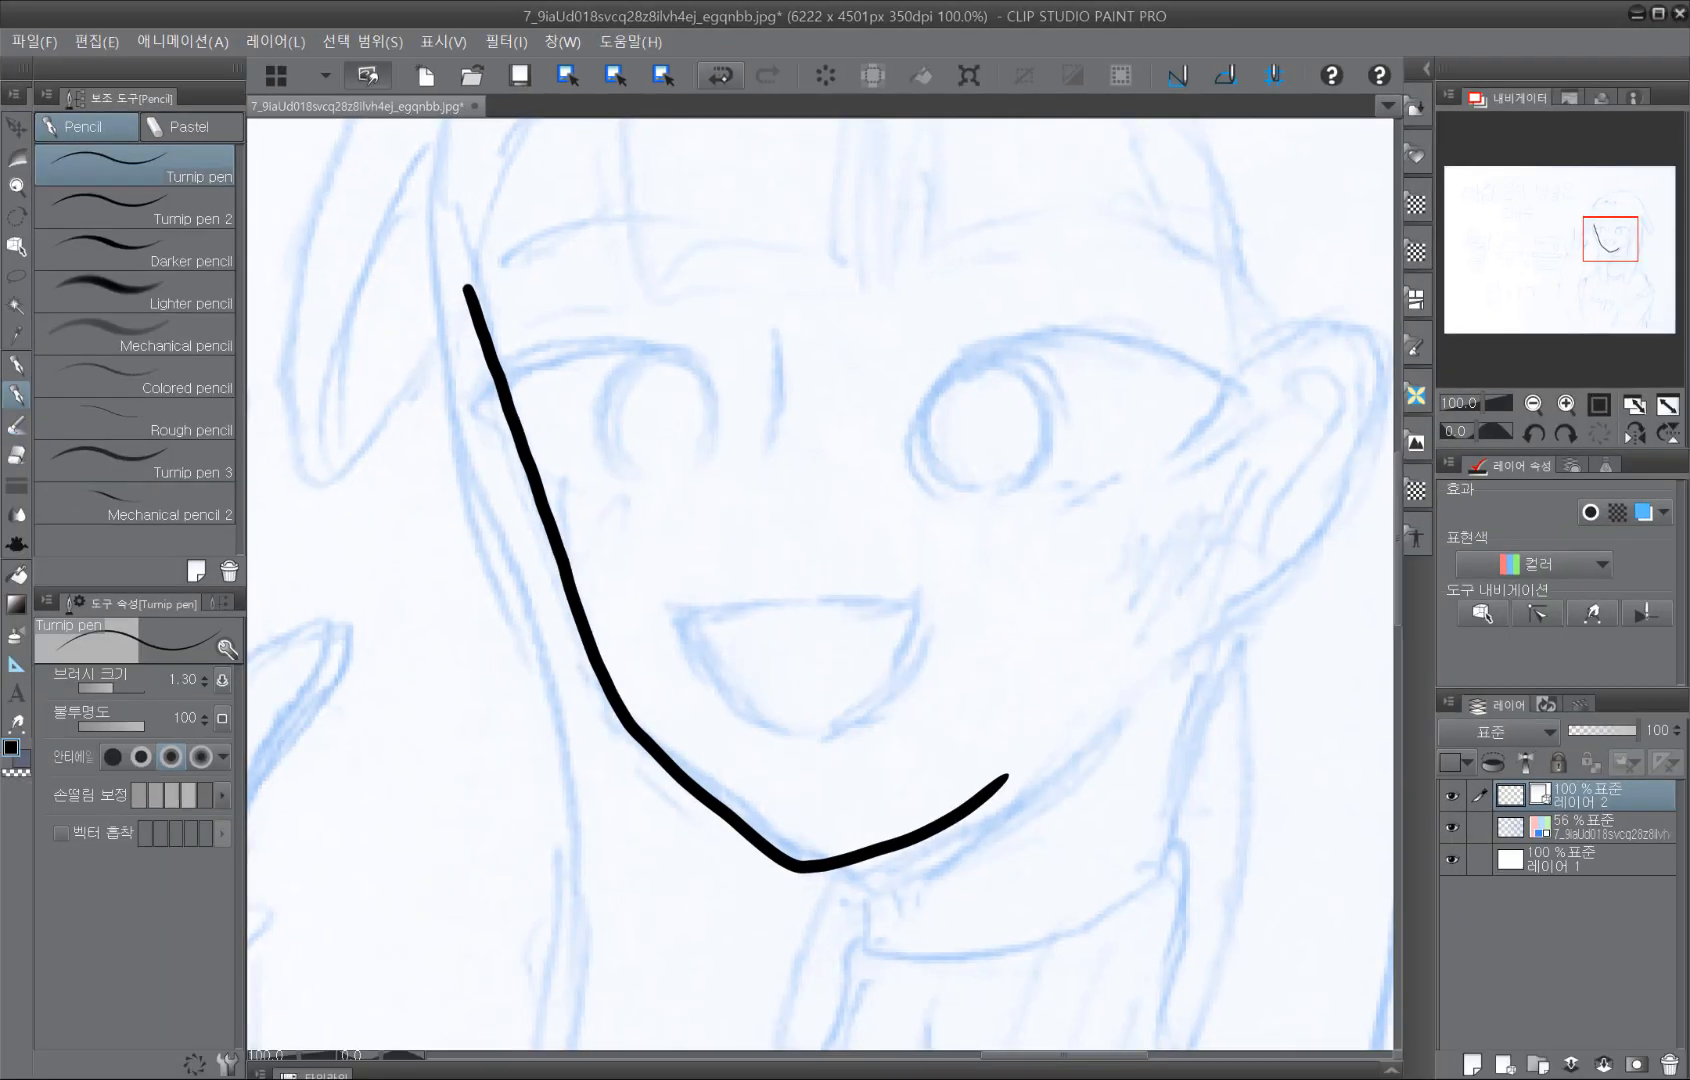
left_click(709, 137)
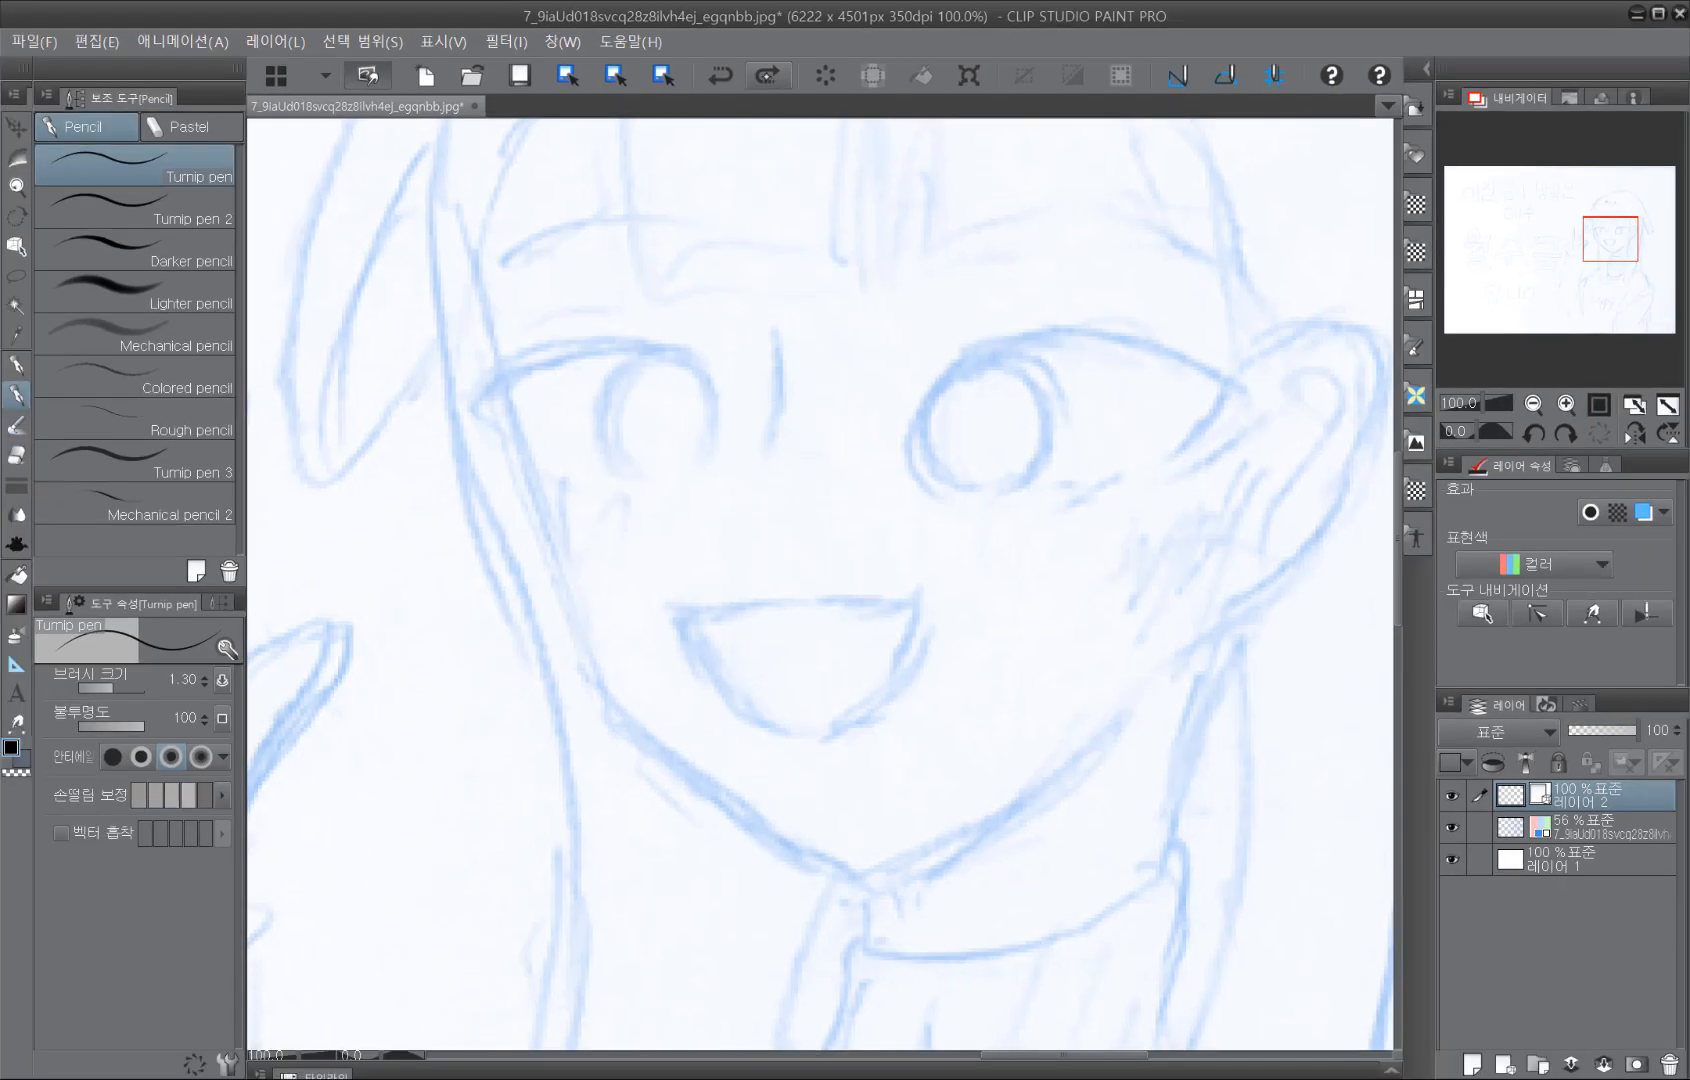
left_click(767, 75)
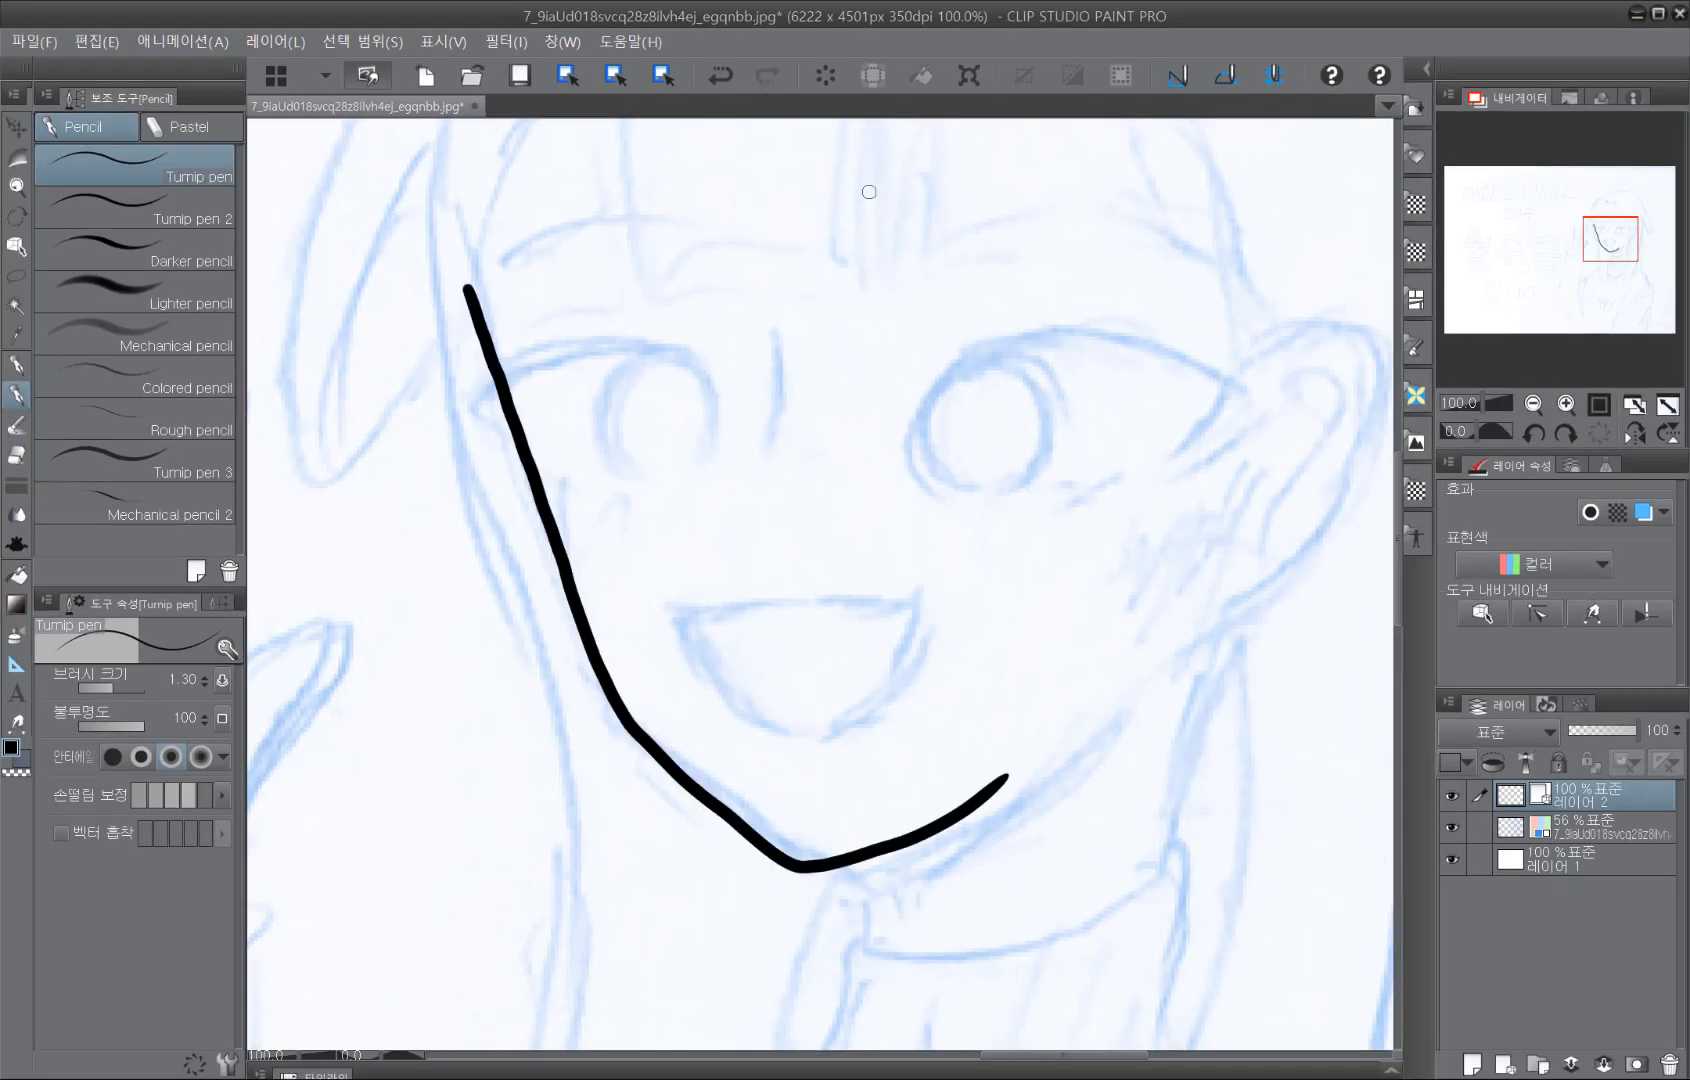
left_click(720, 75)
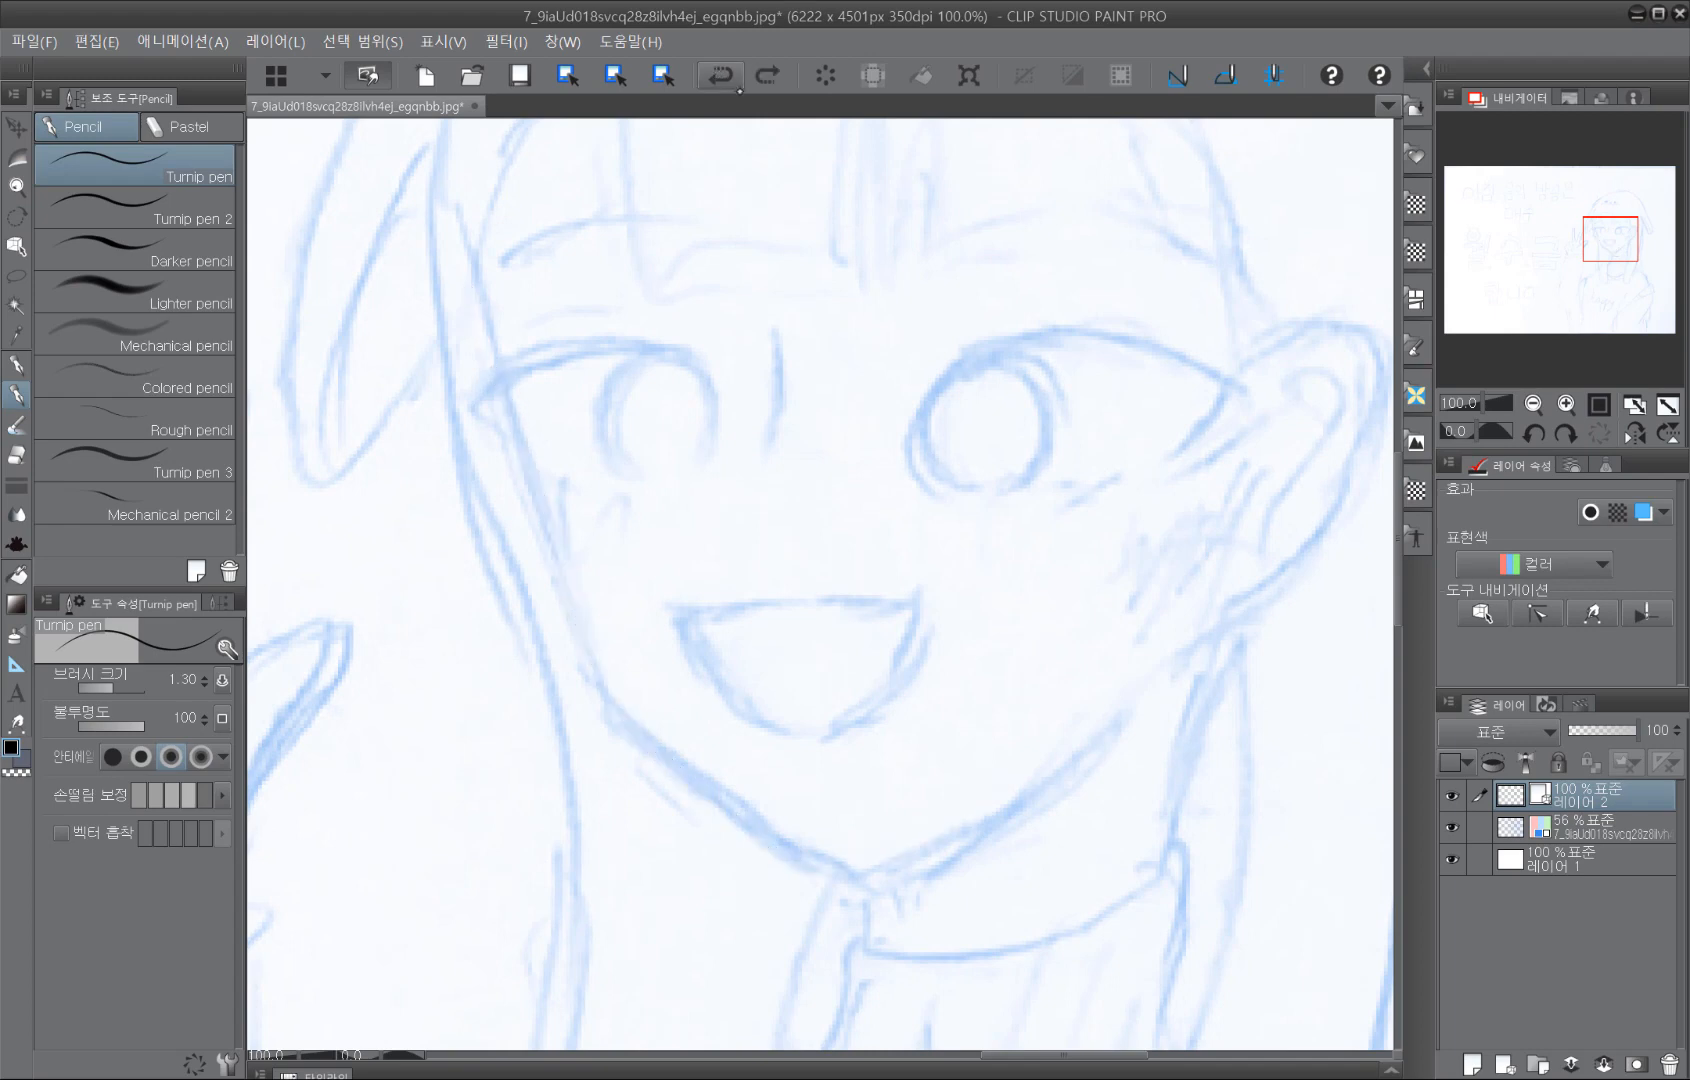
left_click(767, 75)
left_click(720, 75)
Step: Try a short pencil stroke along the character's left-hand cheek, undoing and redoing it
left_click_drag(538, 448, 603, 620)
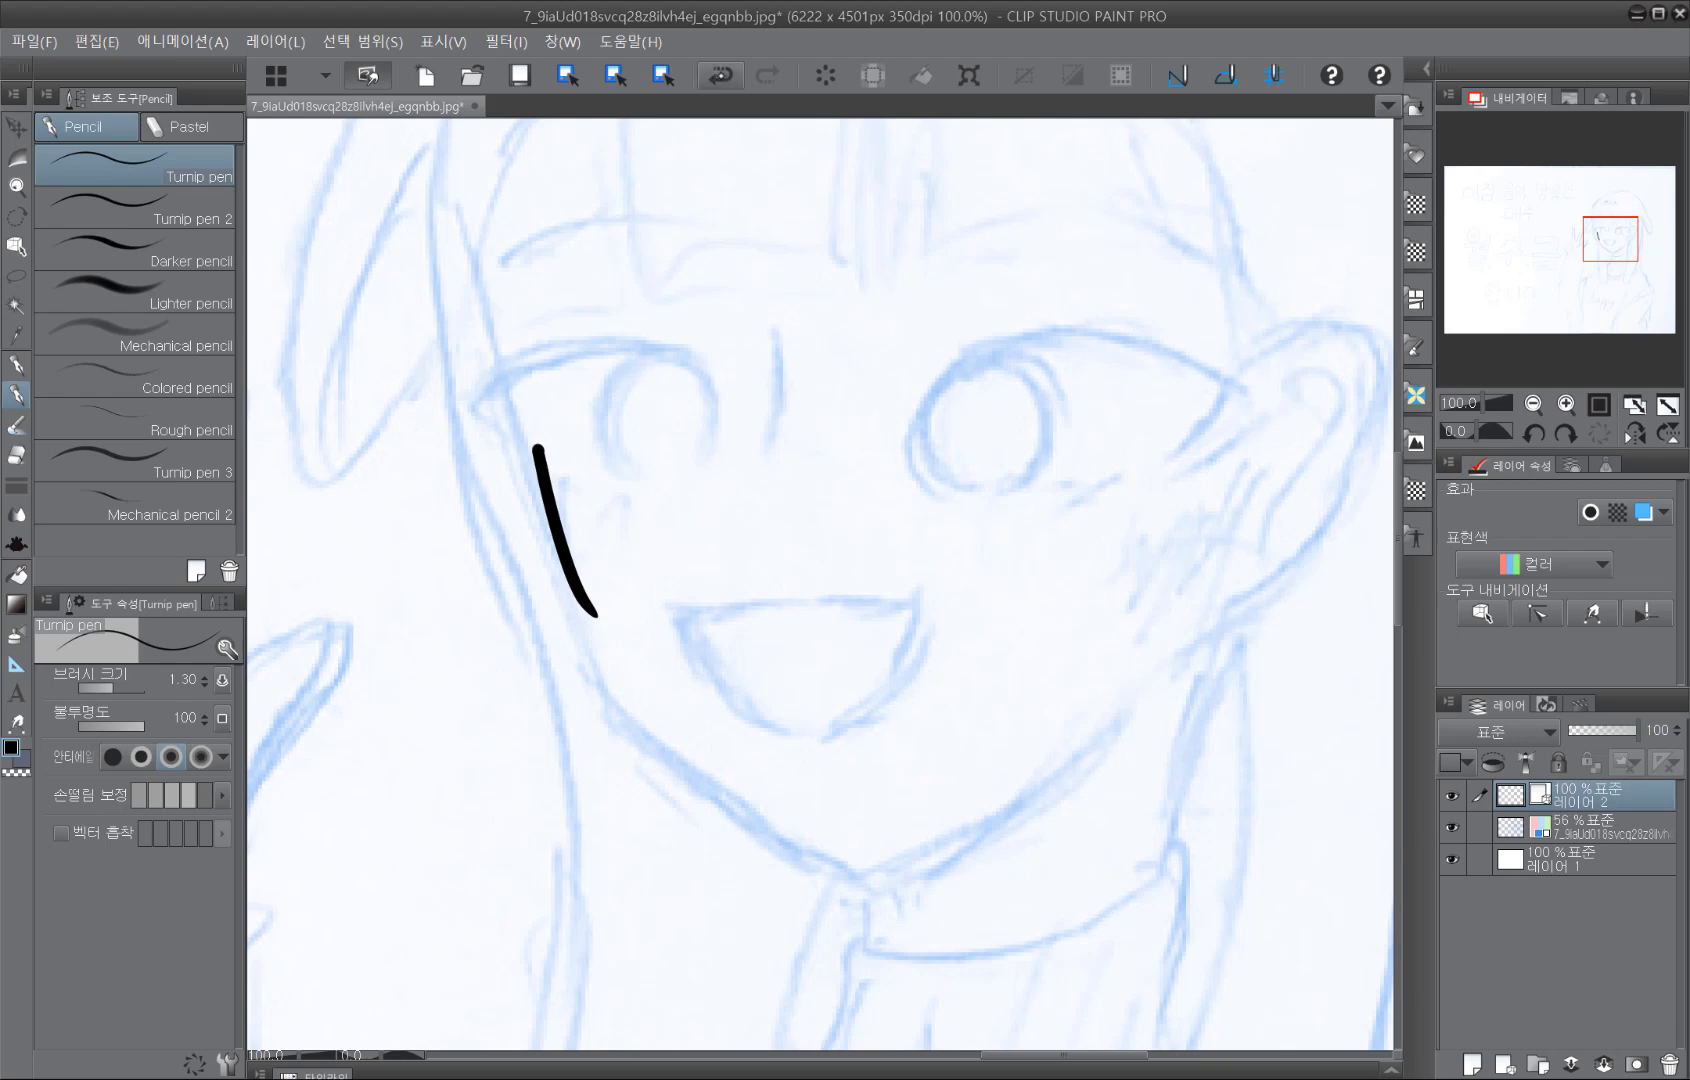
left_click(720, 75)
left_click(767, 75)
left_click(720, 75)
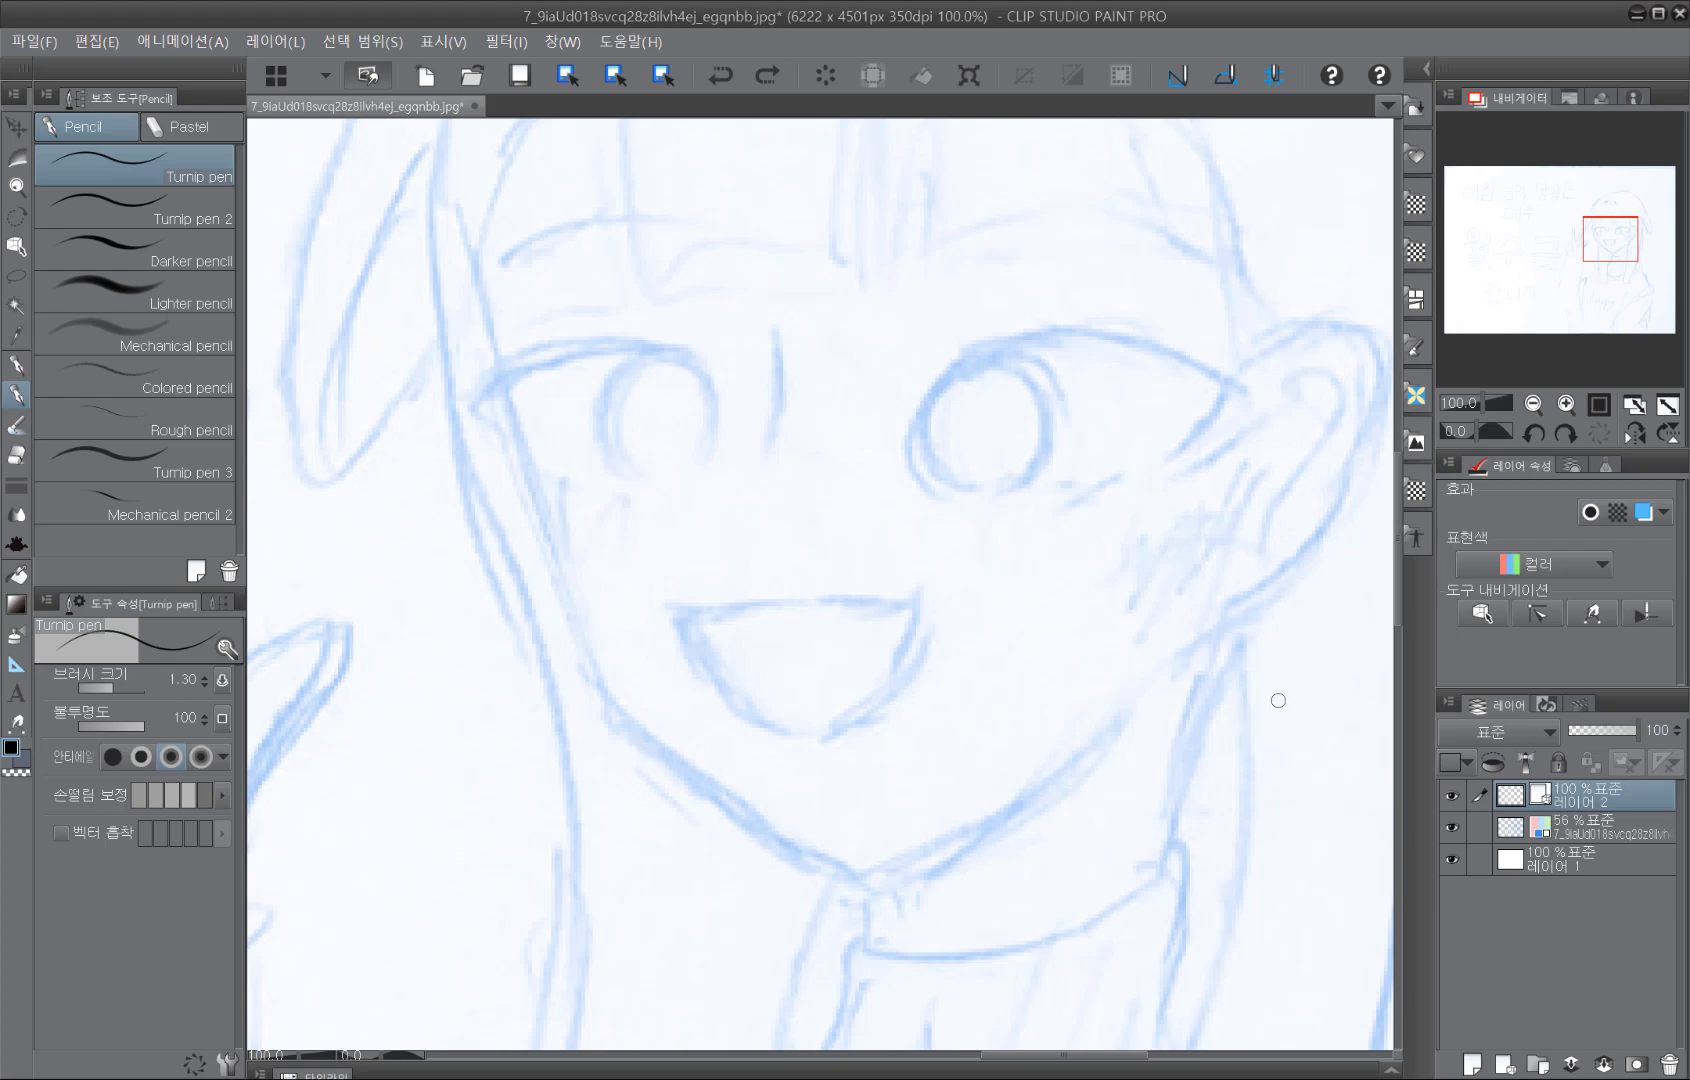
key("ctrl")
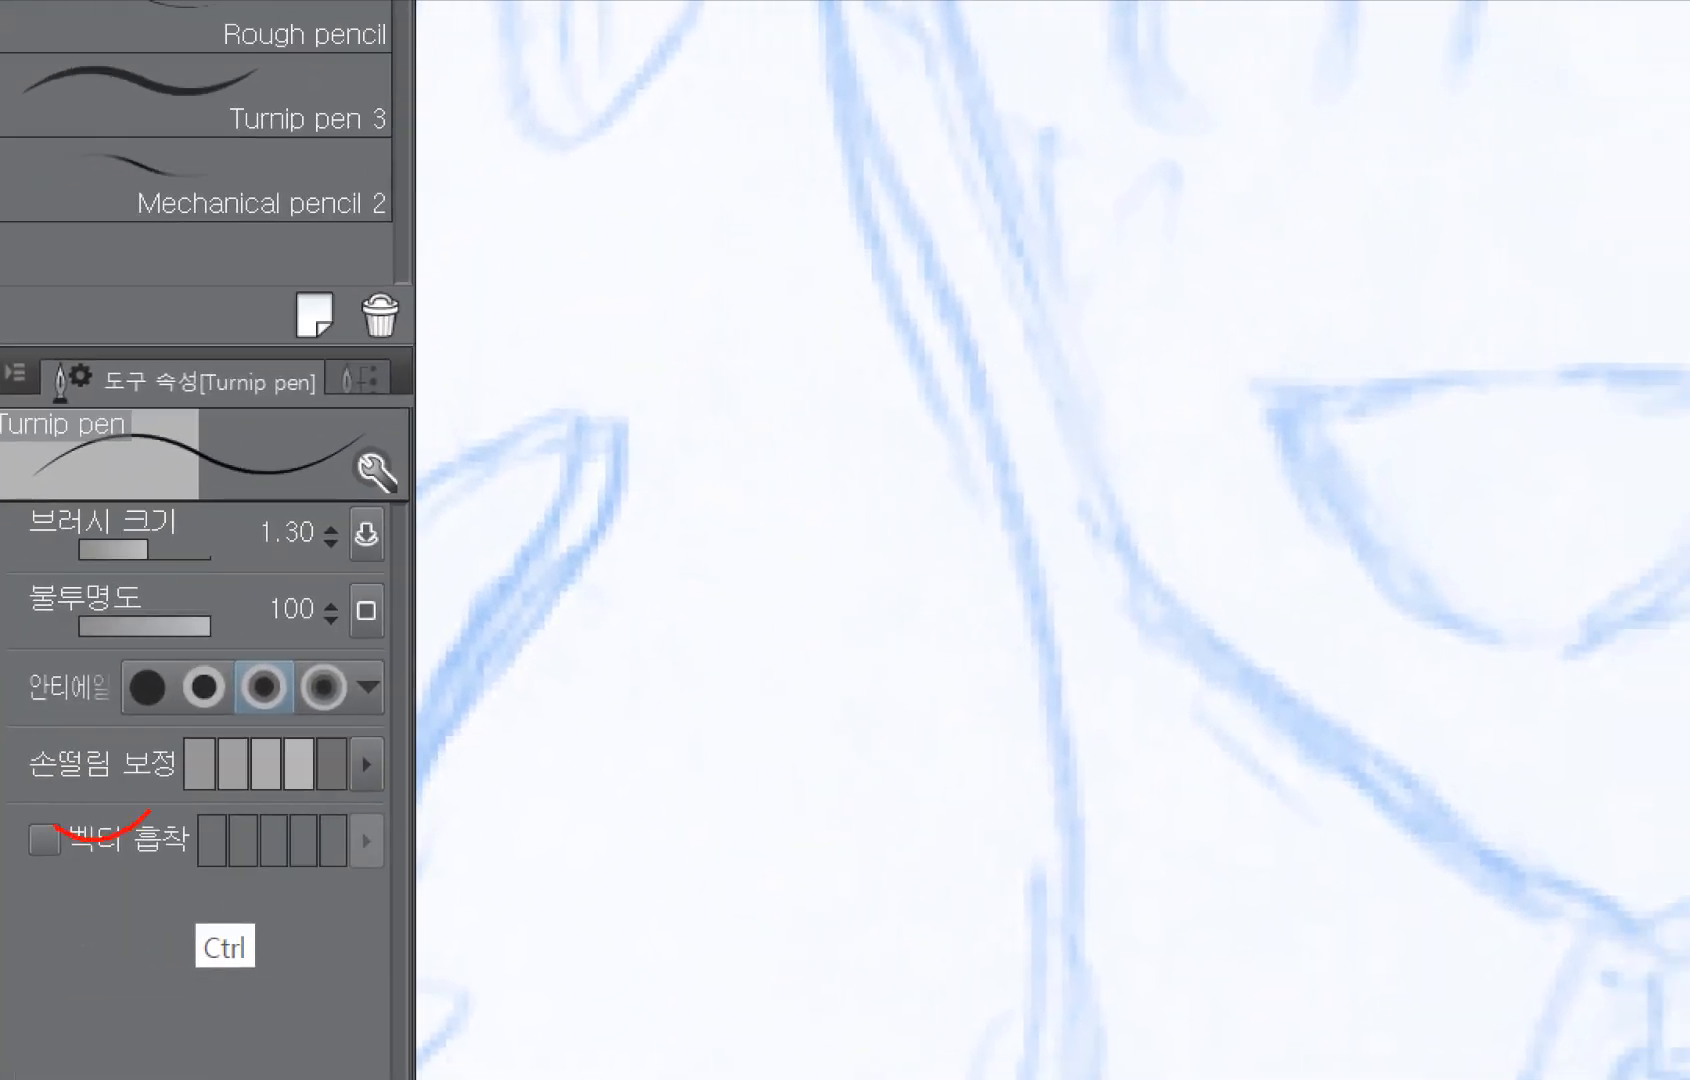
left_click_drag(55, 828, 171, 798)
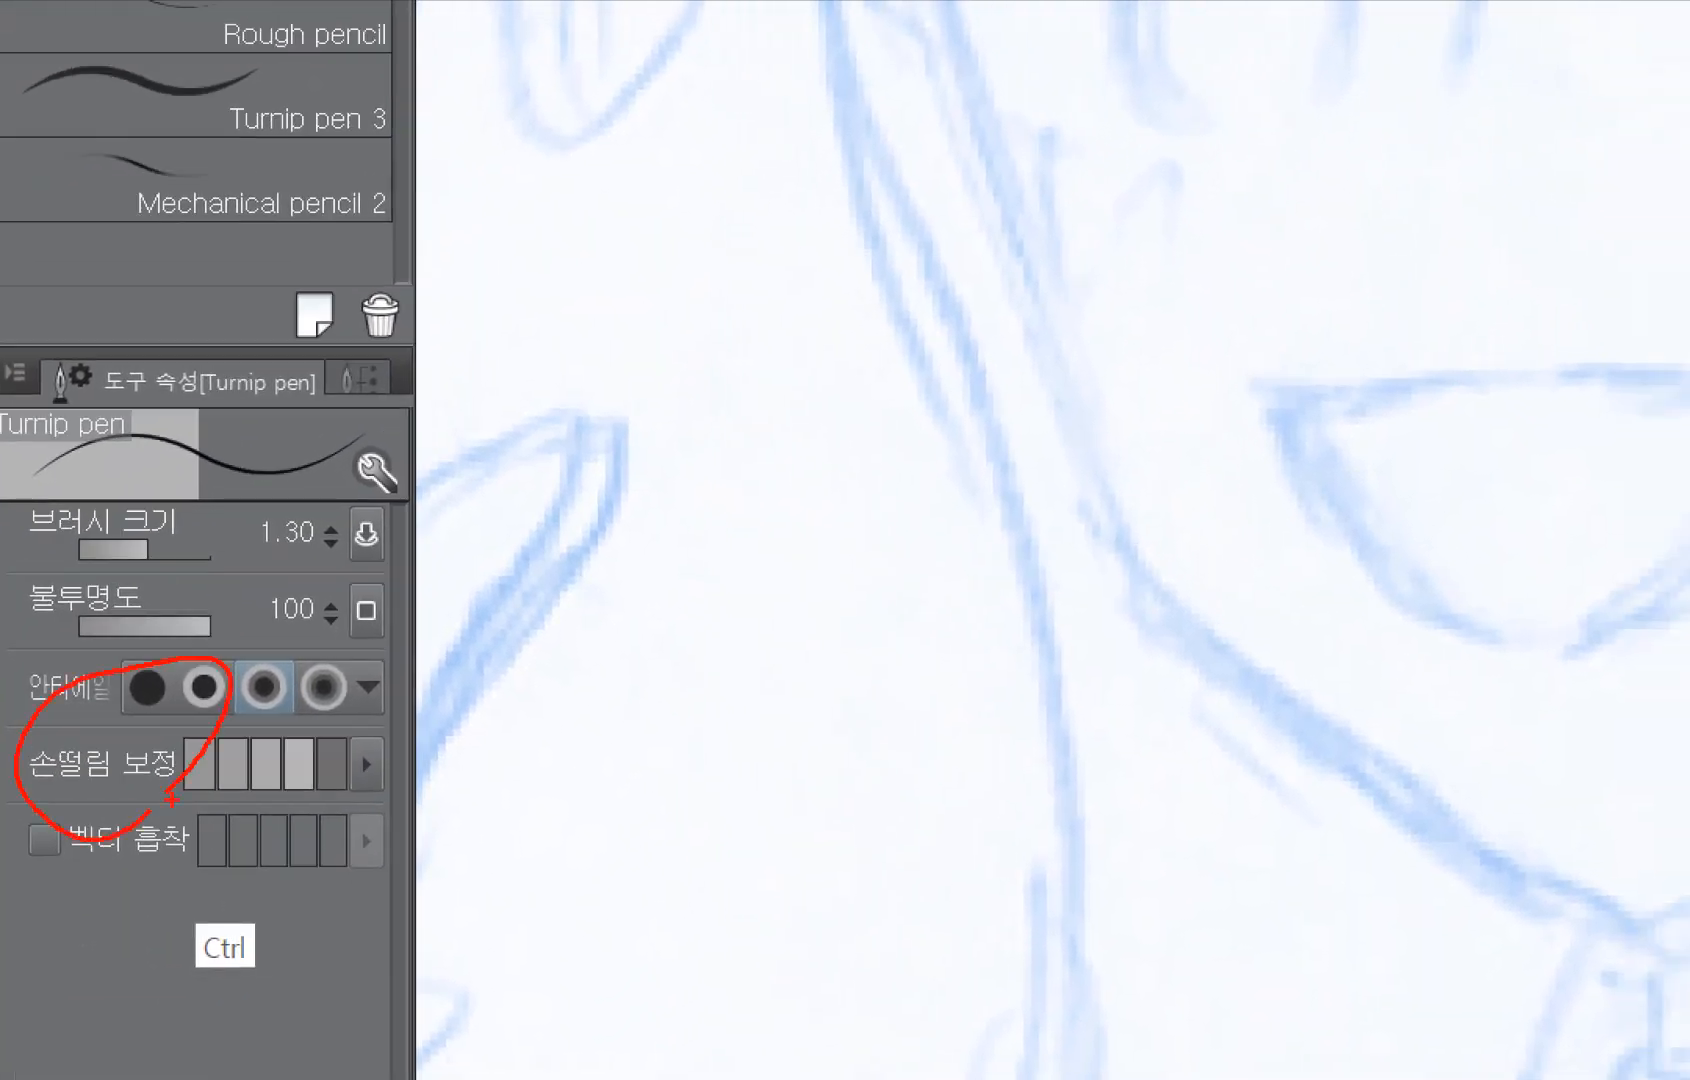
mouse_move(172, 932)
left_mouse_down()
mouse_move(90, 948)
mouse_move(164, 900)
left_mouse_up()
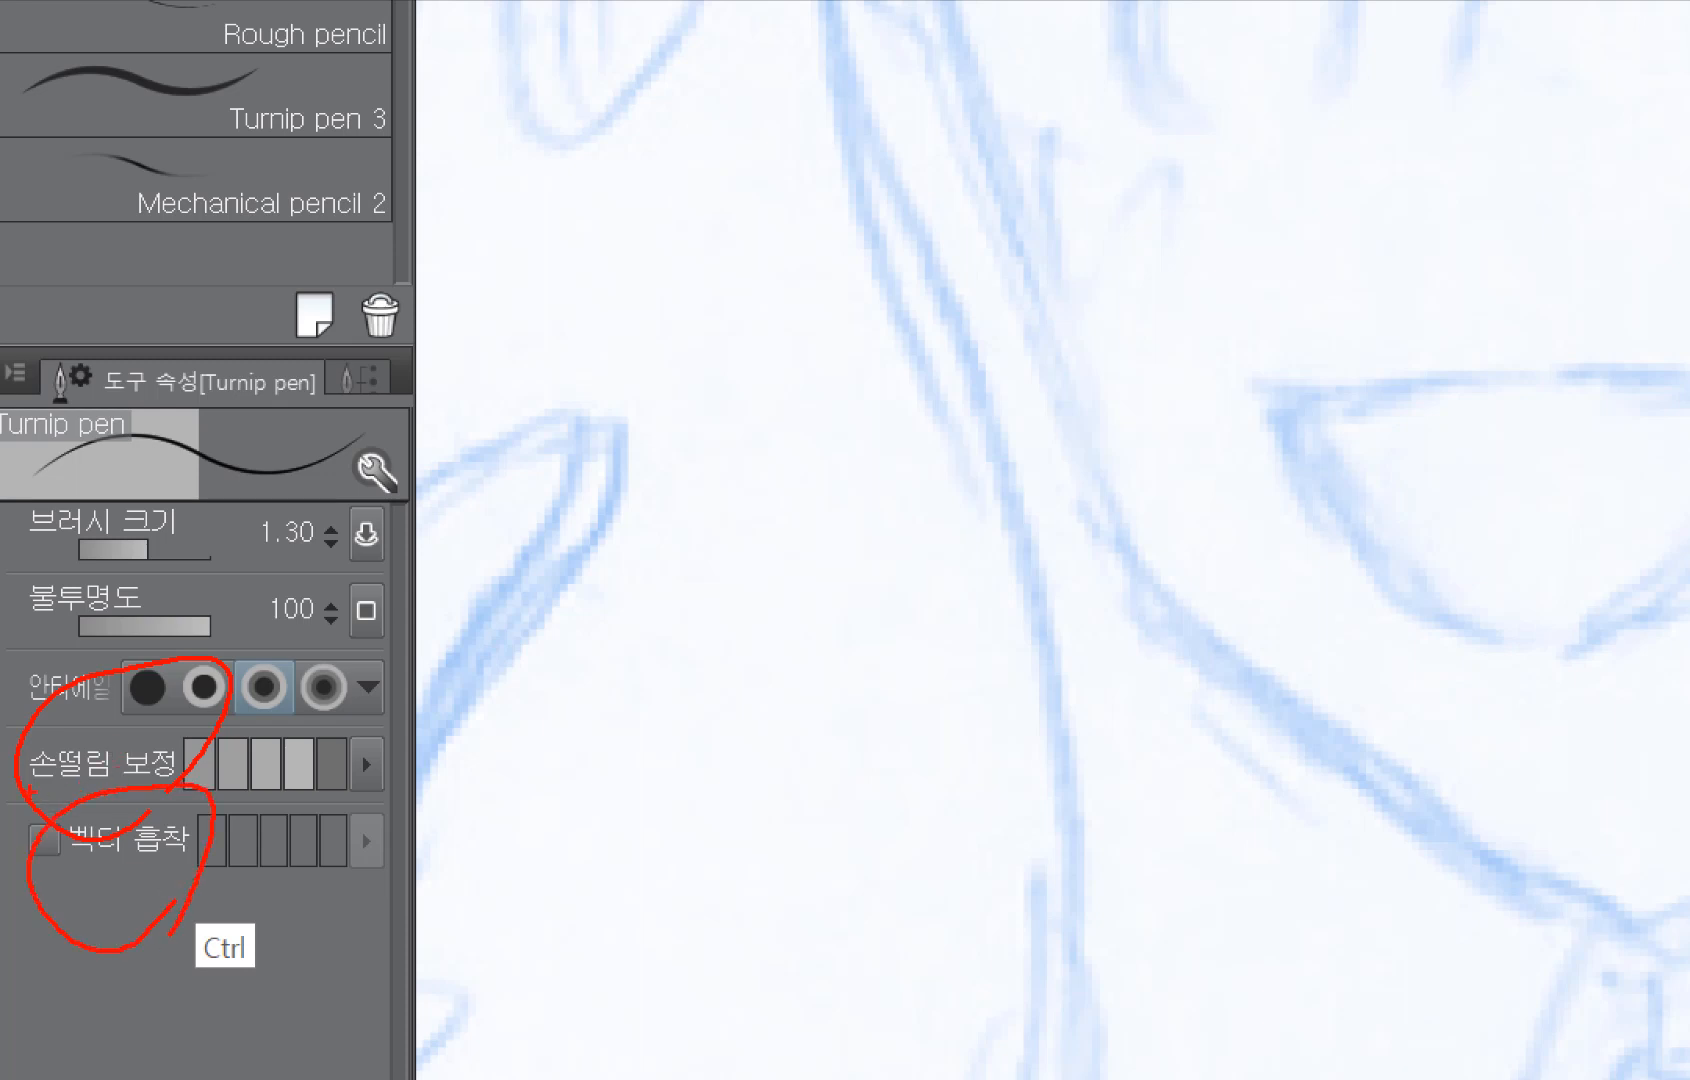
left_click_drag(31, 790, 184, 766)
left_click_drag(935, 322, 849, 572)
left_click_drag(1015, 292, 908, 572)
left_click_drag(1061, 310, 969, 596)
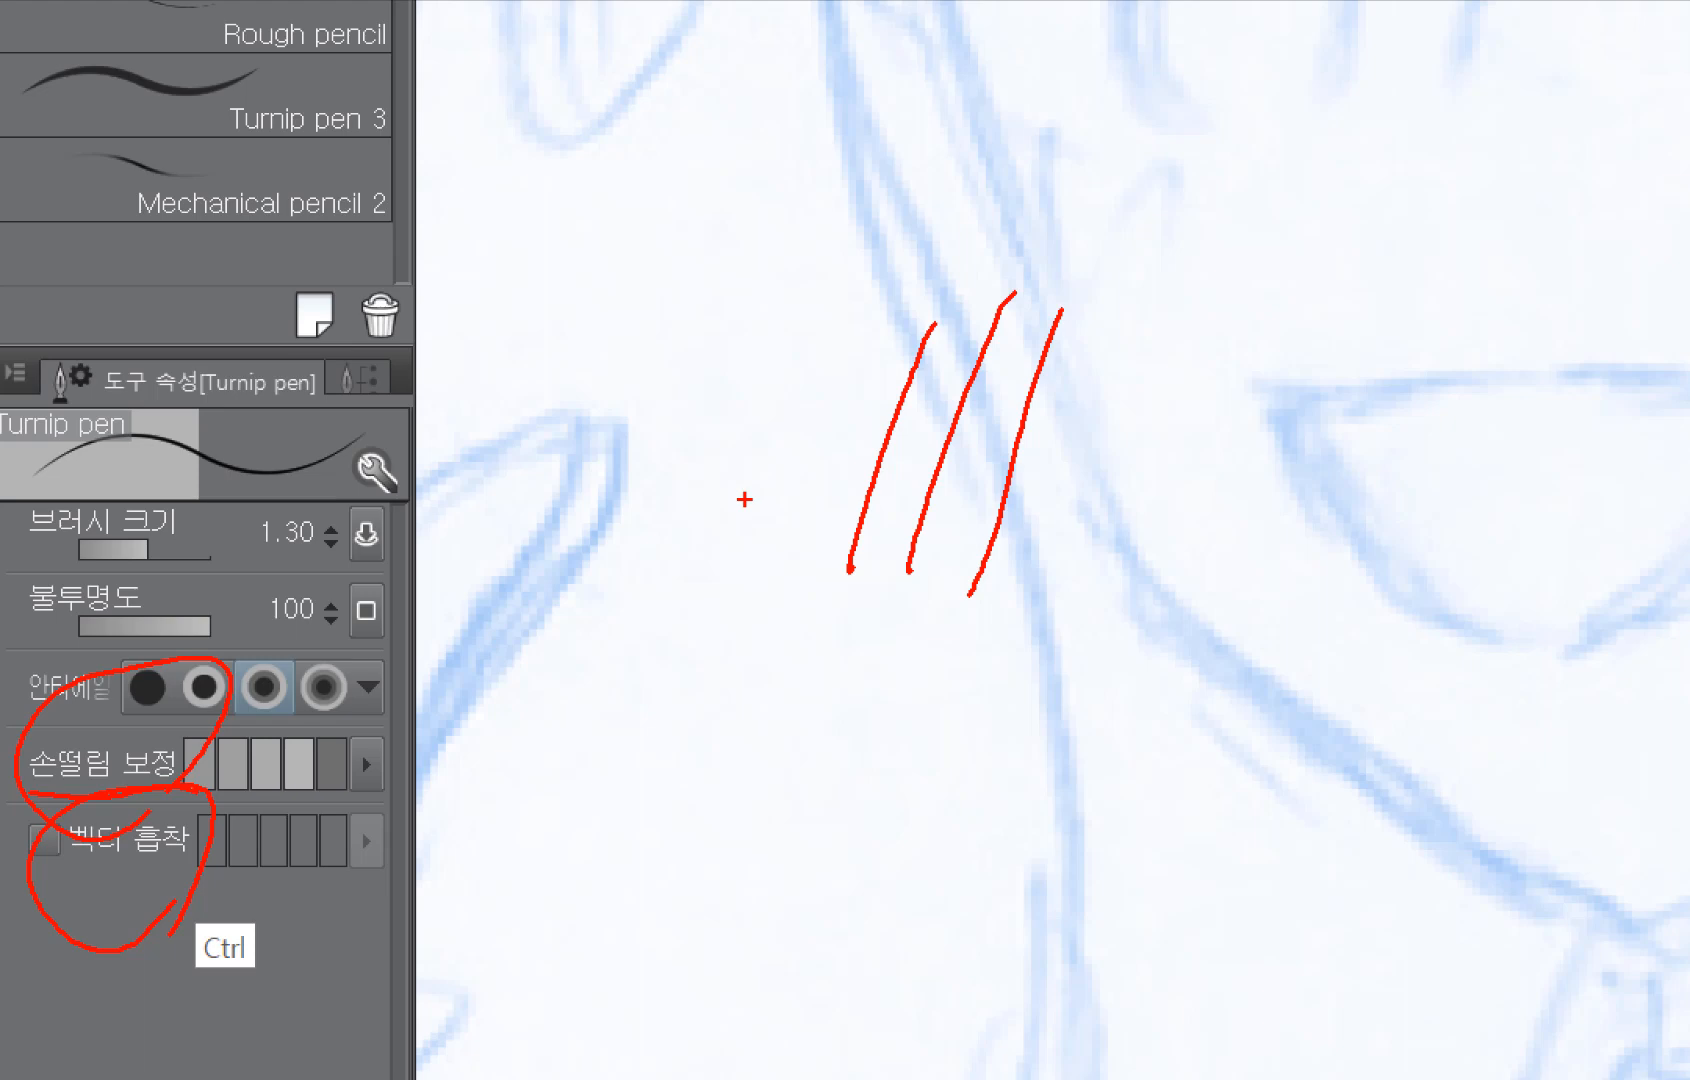
mouse_move(85, 816)
left_mouse_down()
mouse_move(137, 859)
mouse_move(62, 877)
left_mouse_up()
key("Escape")
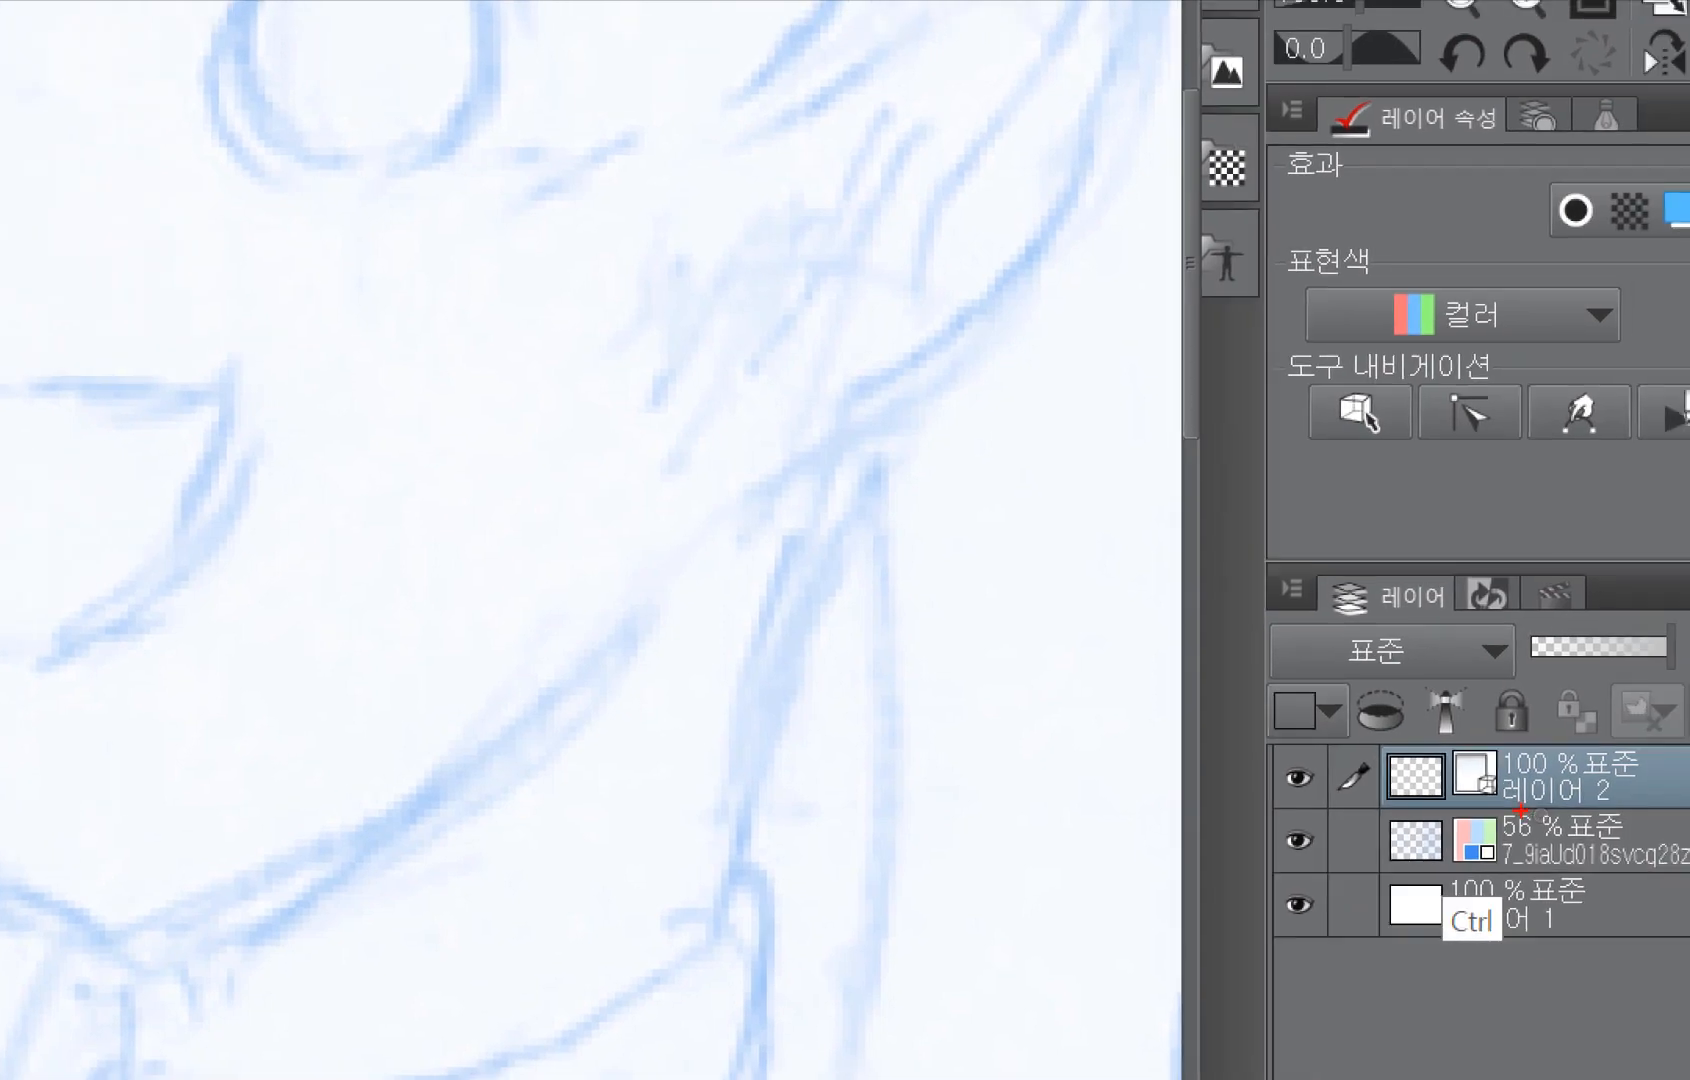
left_click_drag(1562, 780, 1522, 821)
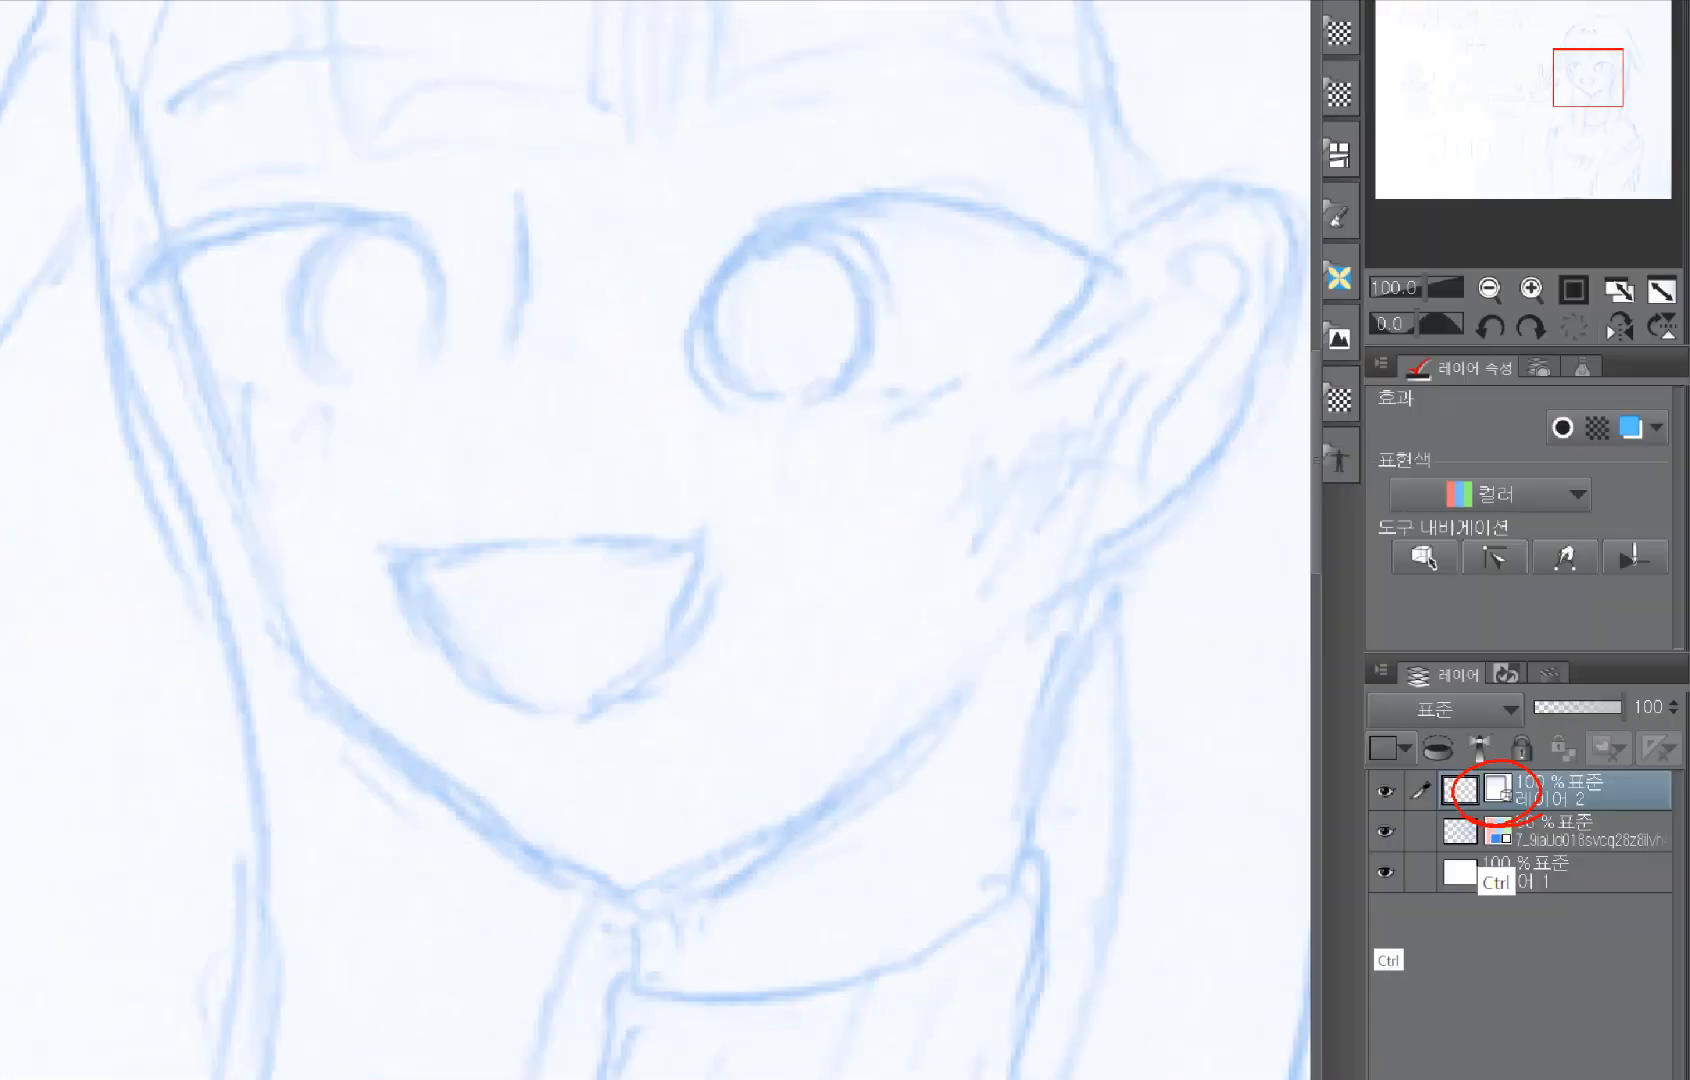
key("Escape")
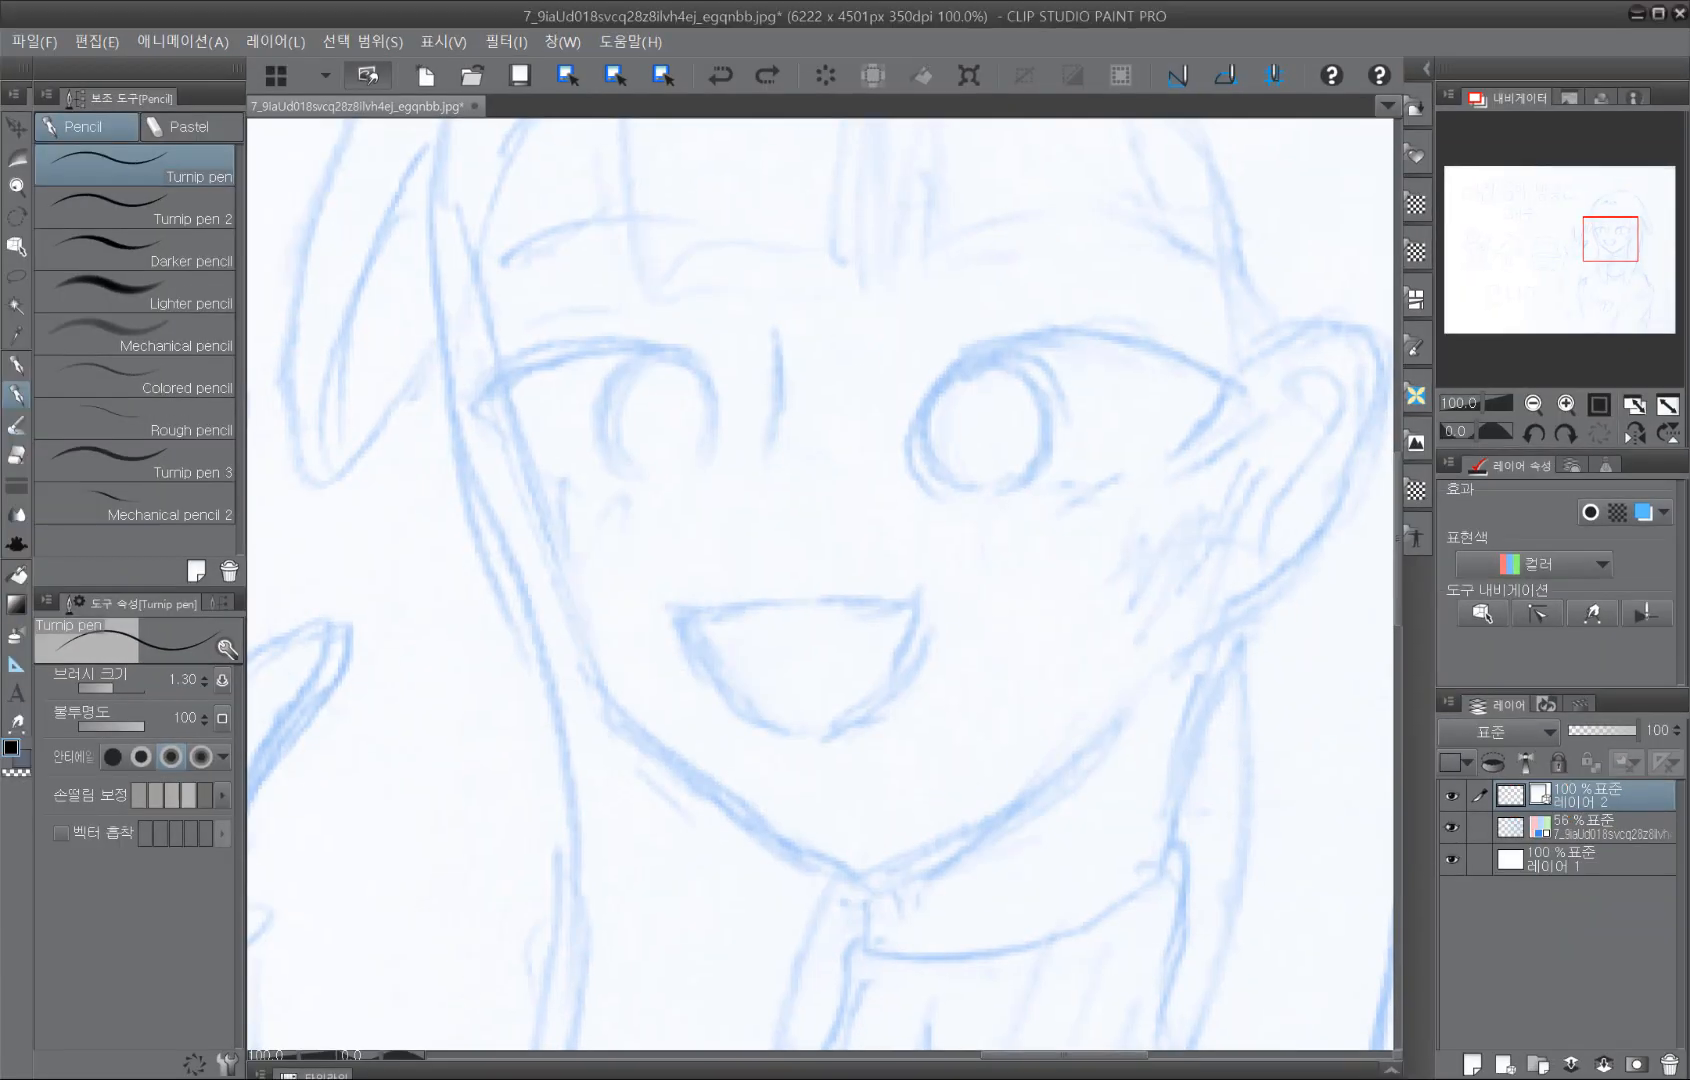
Step: Turn on the pencil's vector snapping (벡터 흡착) at its maximum strength
left_click_drag(140, 833, 212, 833)
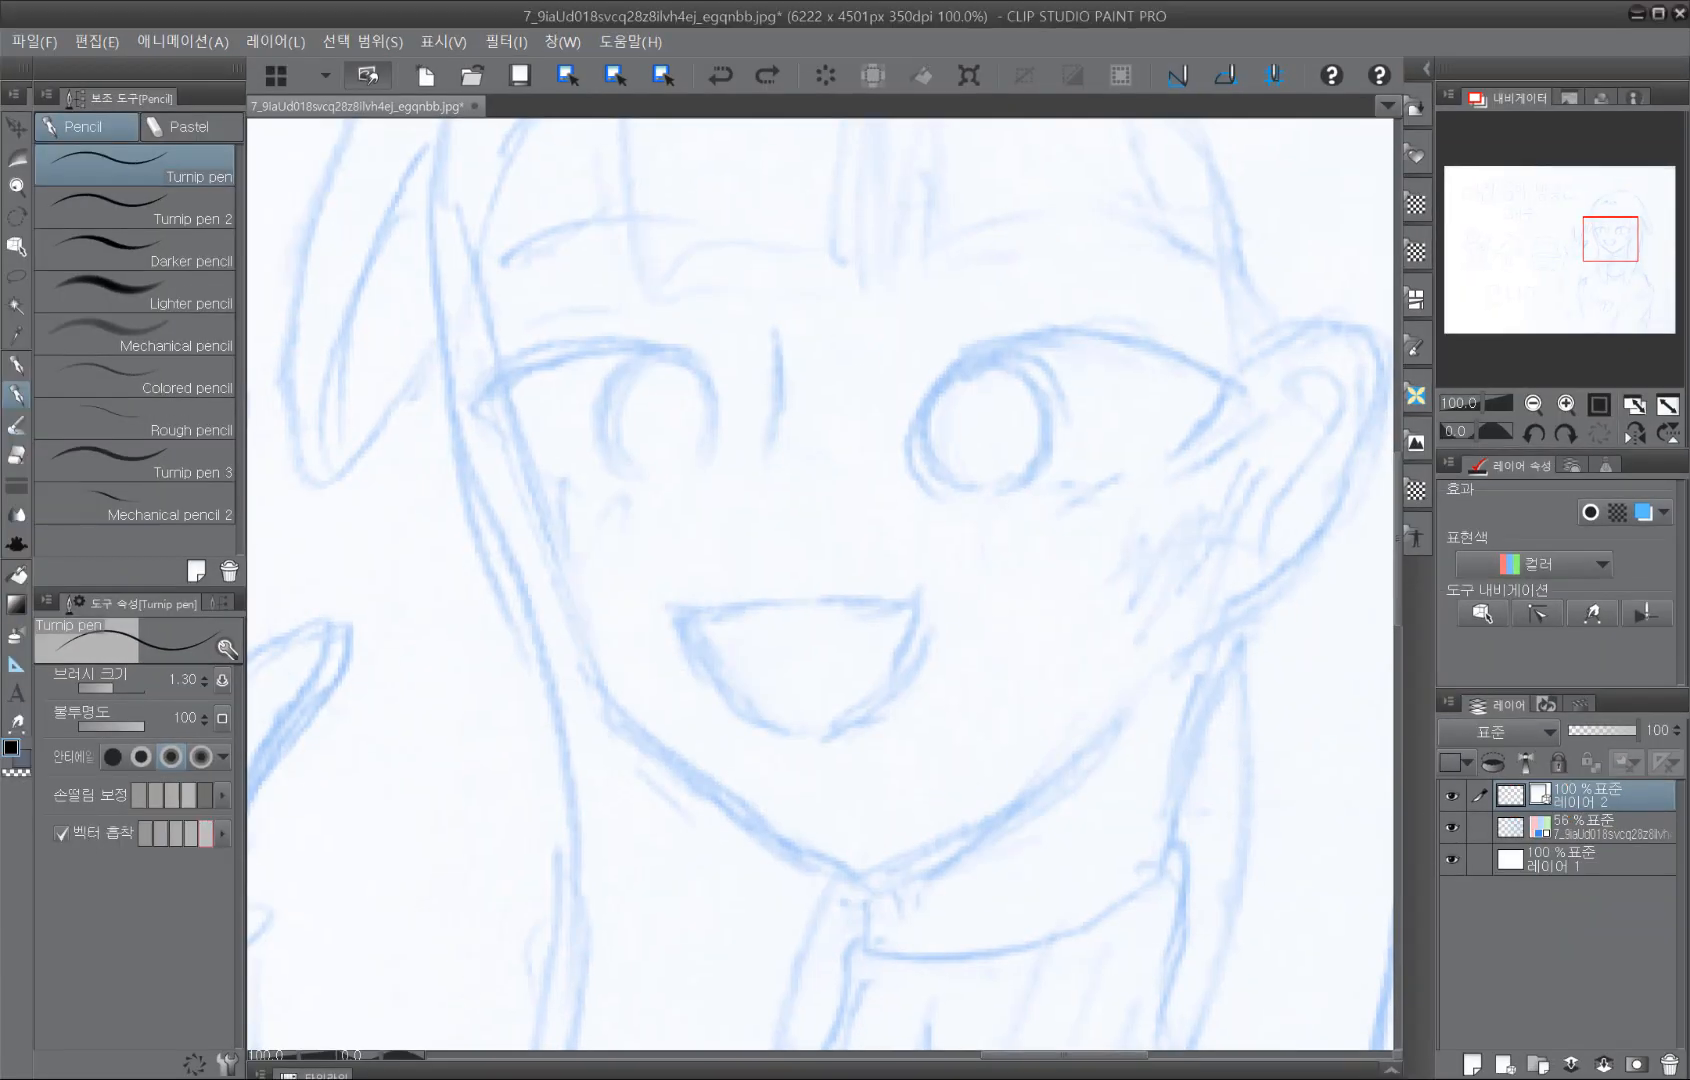
Step: Try the pencil with freehand curves, spirals and box shapes over the face, and clear them from the vector layer
mouse_move(630, 374)
left_mouse_down()
mouse_move(533, 613)
mouse_move(607, 708)
left_mouse_up()
mouse_move(877, 338)
left_mouse_down()
mouse_move(933, 638)
mouse_move(828, 540)
left_mouse_up()
mouse_move(1115, 292)
left_mouse_down()
mouse_move(1175, 527)
mouse_move(1160, 362)
mouse_move(1127, 362)
left_mouse_up()
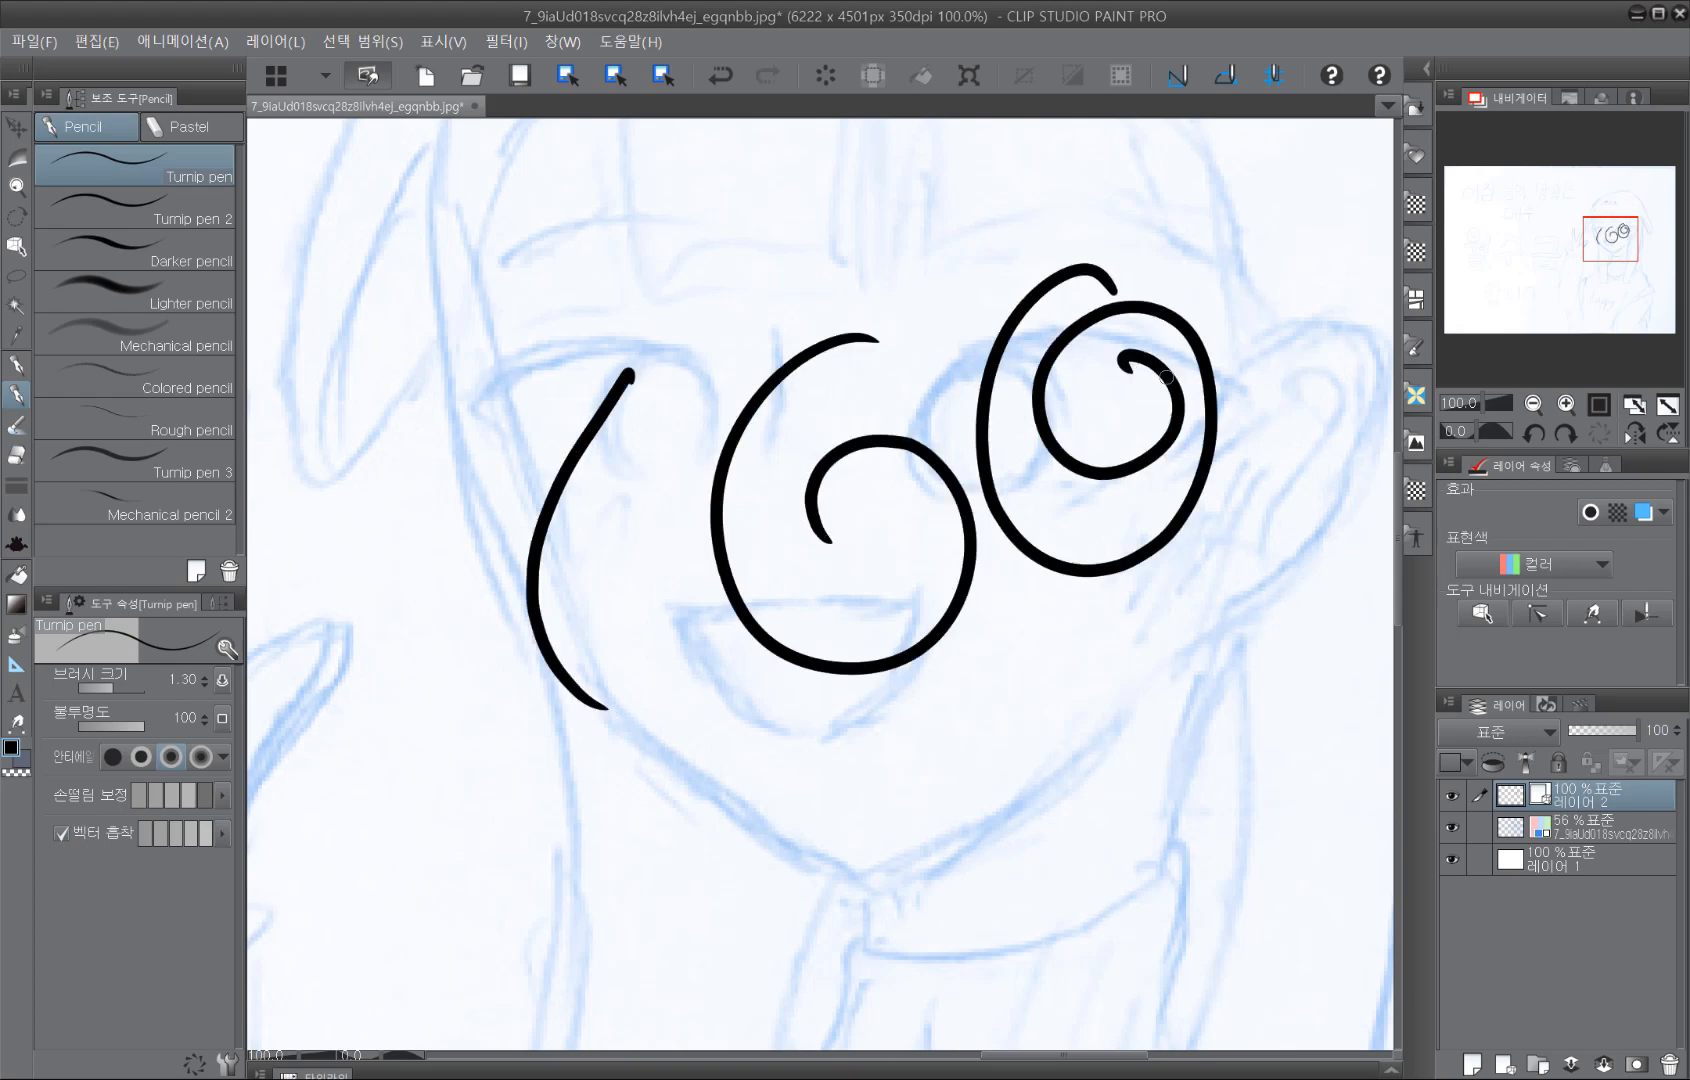
mouse_move(728, 910)
left_mouse_down()
mouse_move(724, 872)
mouse_move(998, 950)
mouse_move(709, 899)
left_mouse_up()
mouse_move(1085, 600)
left_mouse_down()
mouse_move(1038, 830)
mouse_move(1088, 598)
left_mouse_up()
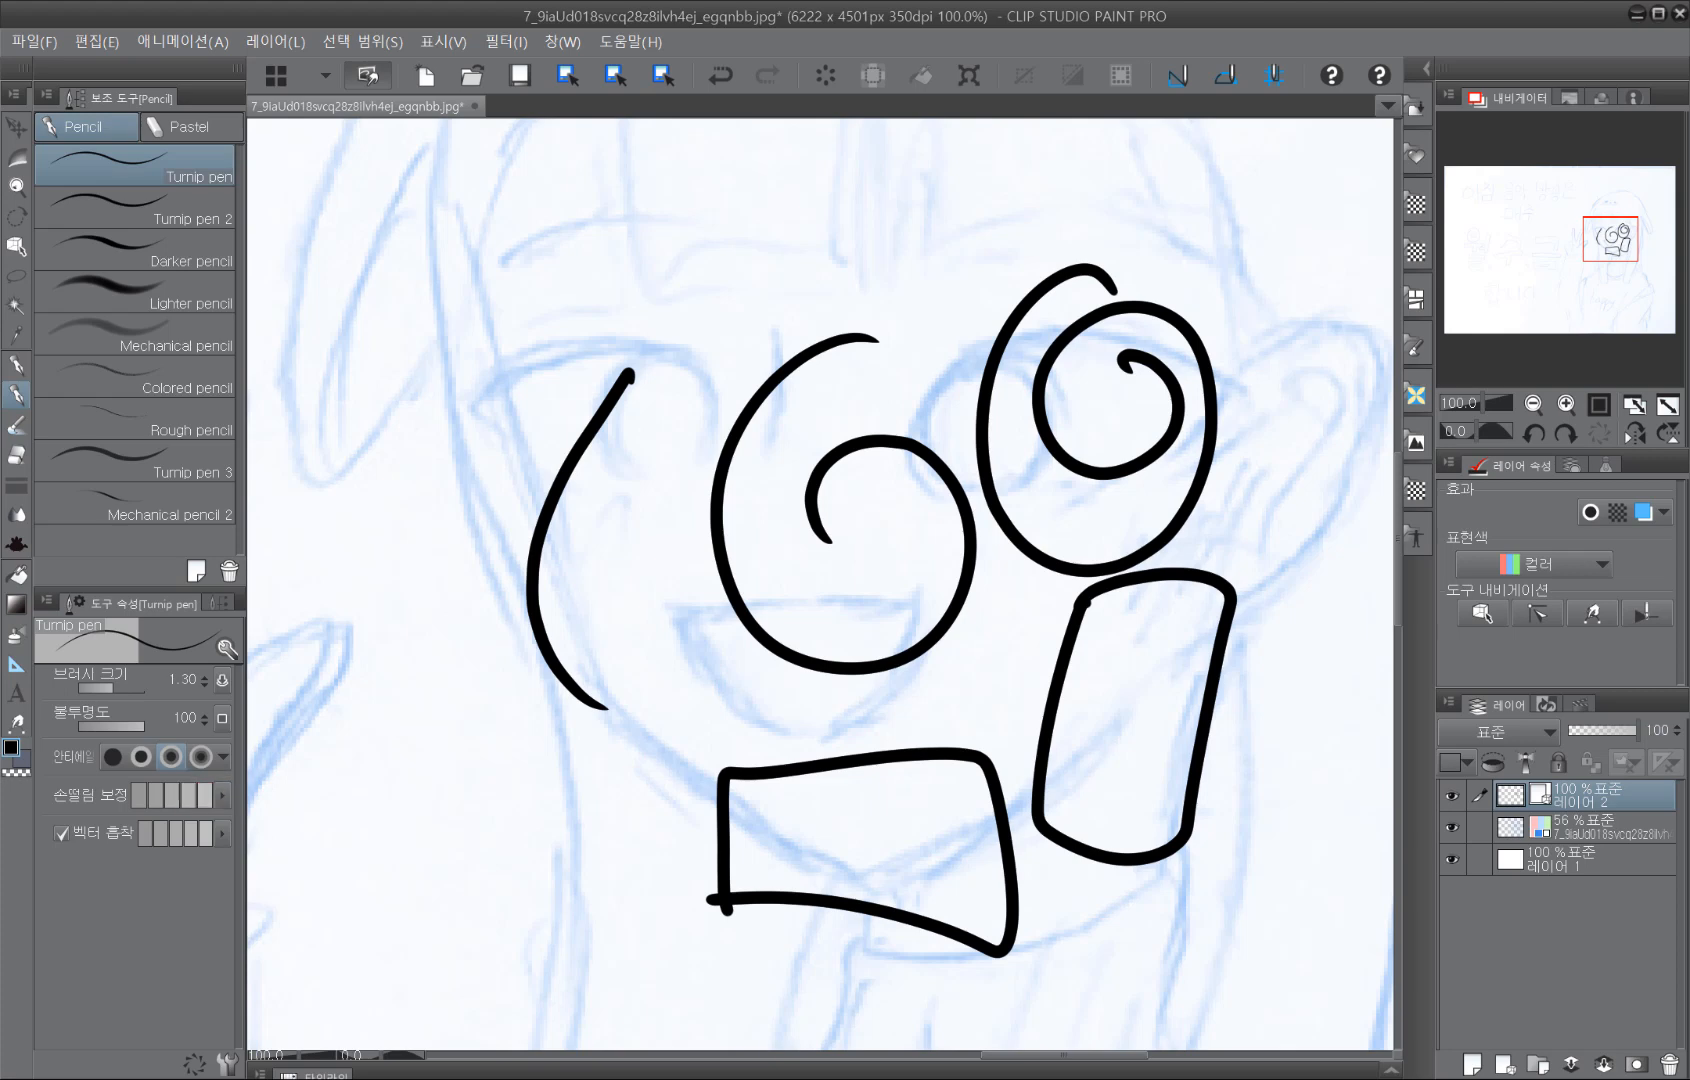
mouse_move(457, 618)
left_mouse_down()
mouse_move(552, 709)
mouse_move(665, 714)
left_mouse_up()
mouse_move(760, 333)
left_mouse_down()
mouse_move(837, 603)
mouse_move(855, 446)
left_mouse_up()
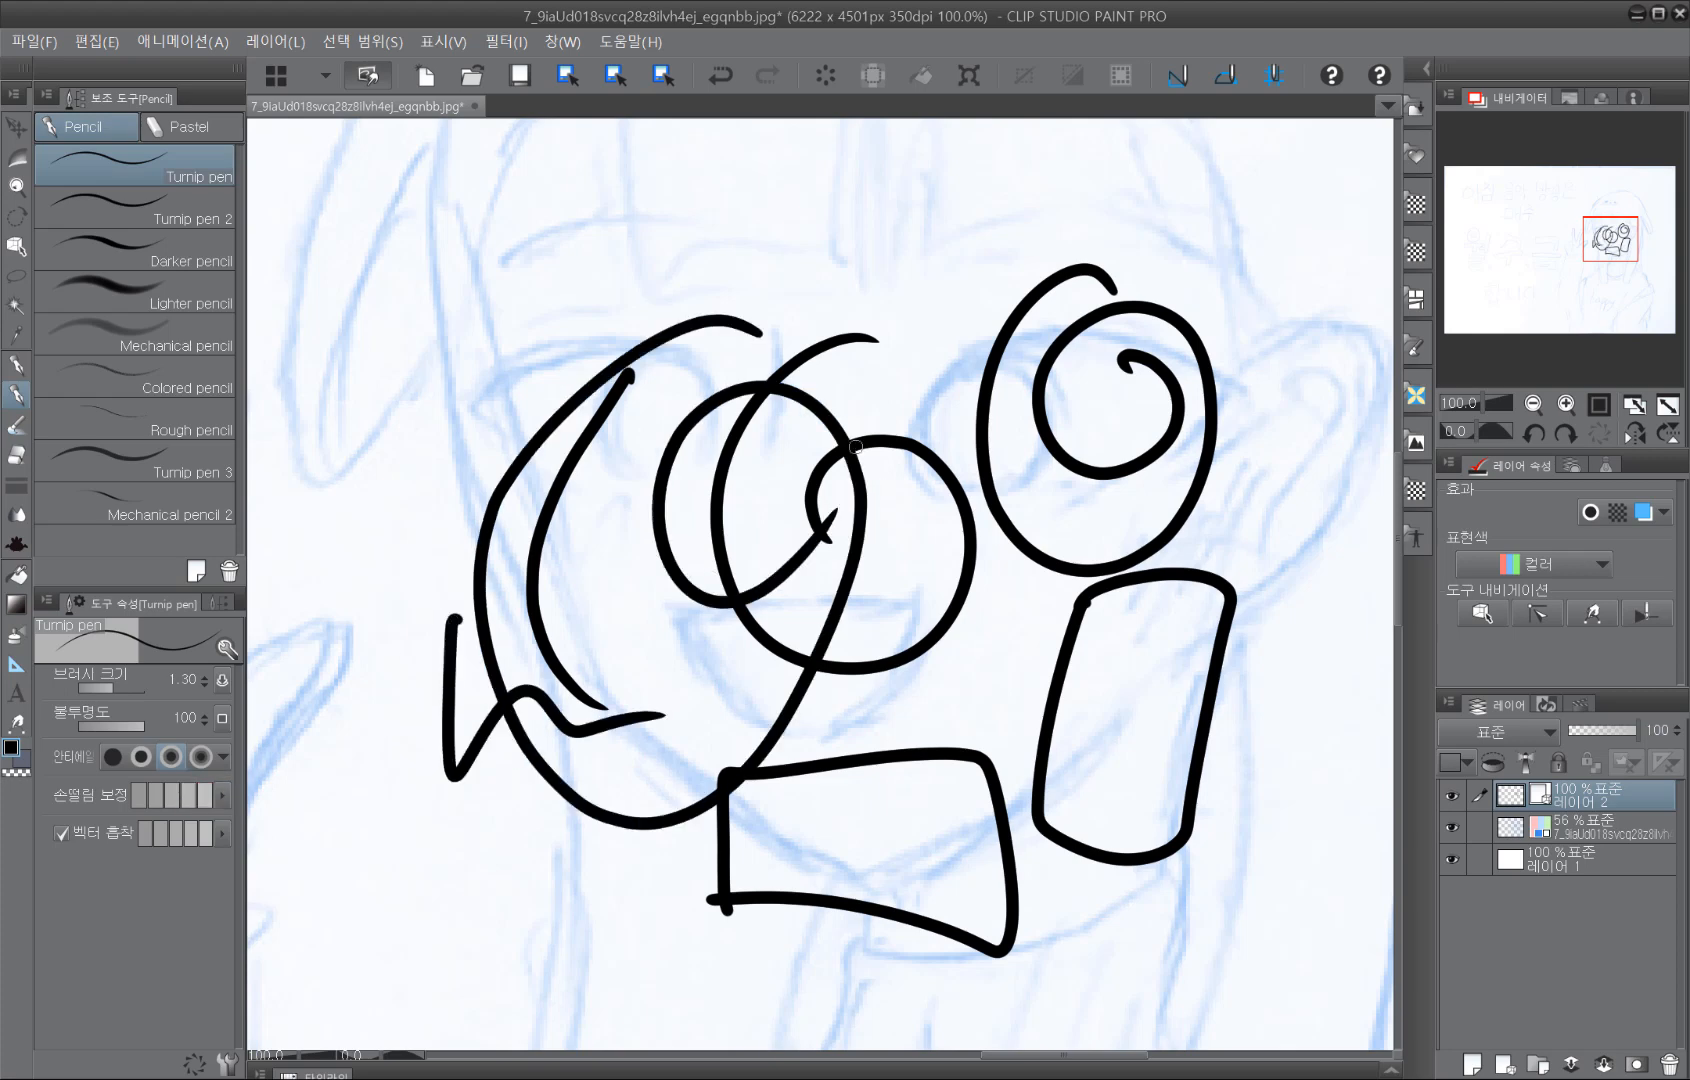
key("Delete")
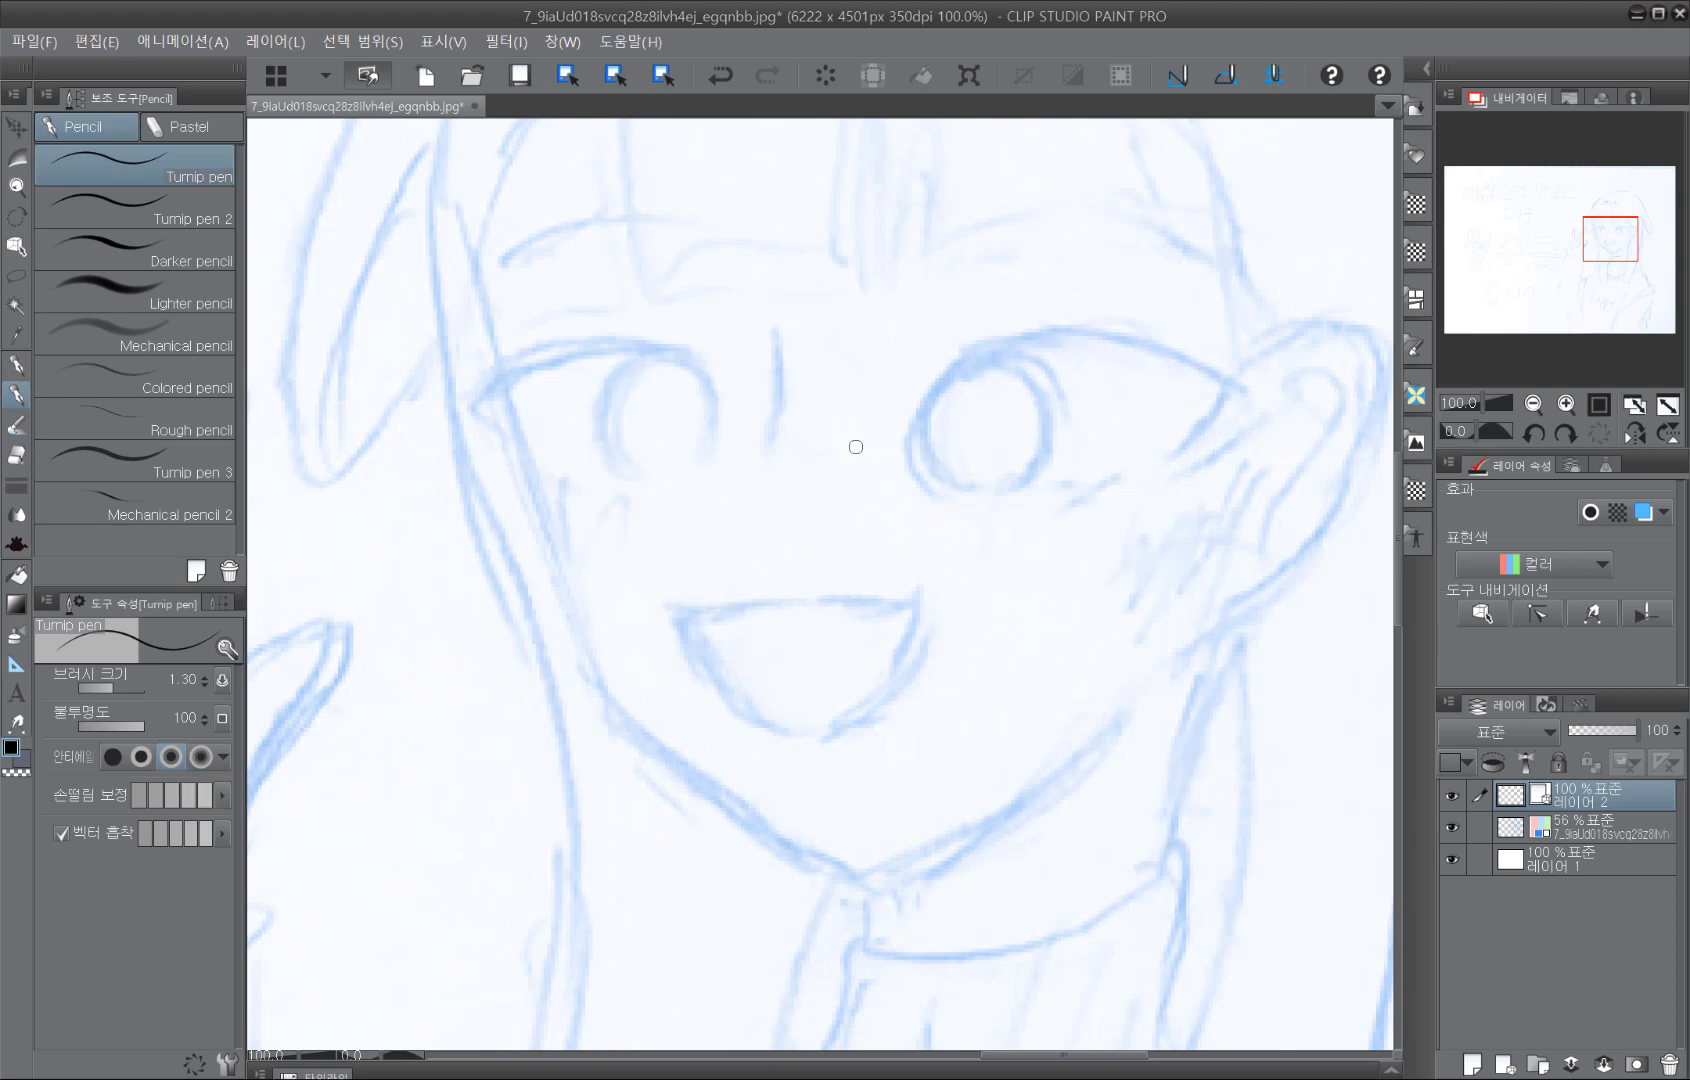
Step: Set the pencil's brush size to 1.00 and trace the face contour from the left-hand temple around the chin to the opposite cheek
mouse_move(782, 500)
left_mouse_down()
mouse_move(800, 596)
mouse_move(822, 589)
left_mouse_up()
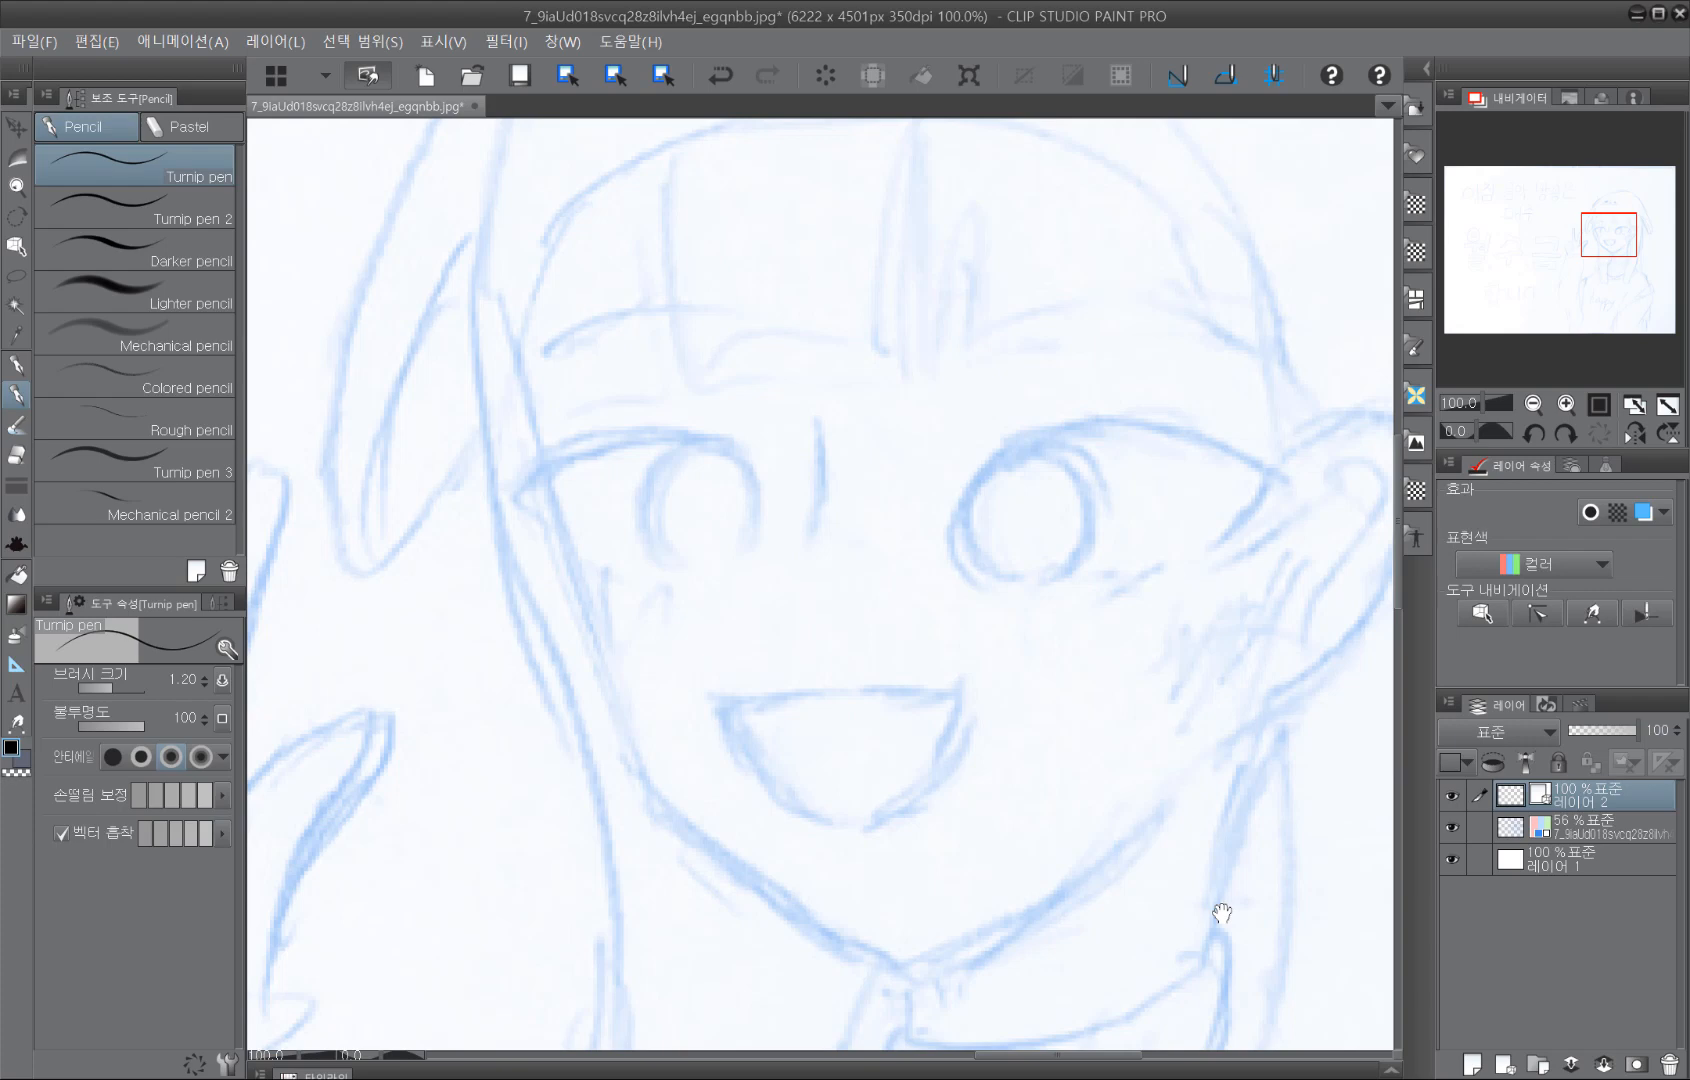
mouse_move(767, 505)
left_mouse_down()
mouse_move(860, 664)
mouse_move(1075, 603)
left_mouse_up()
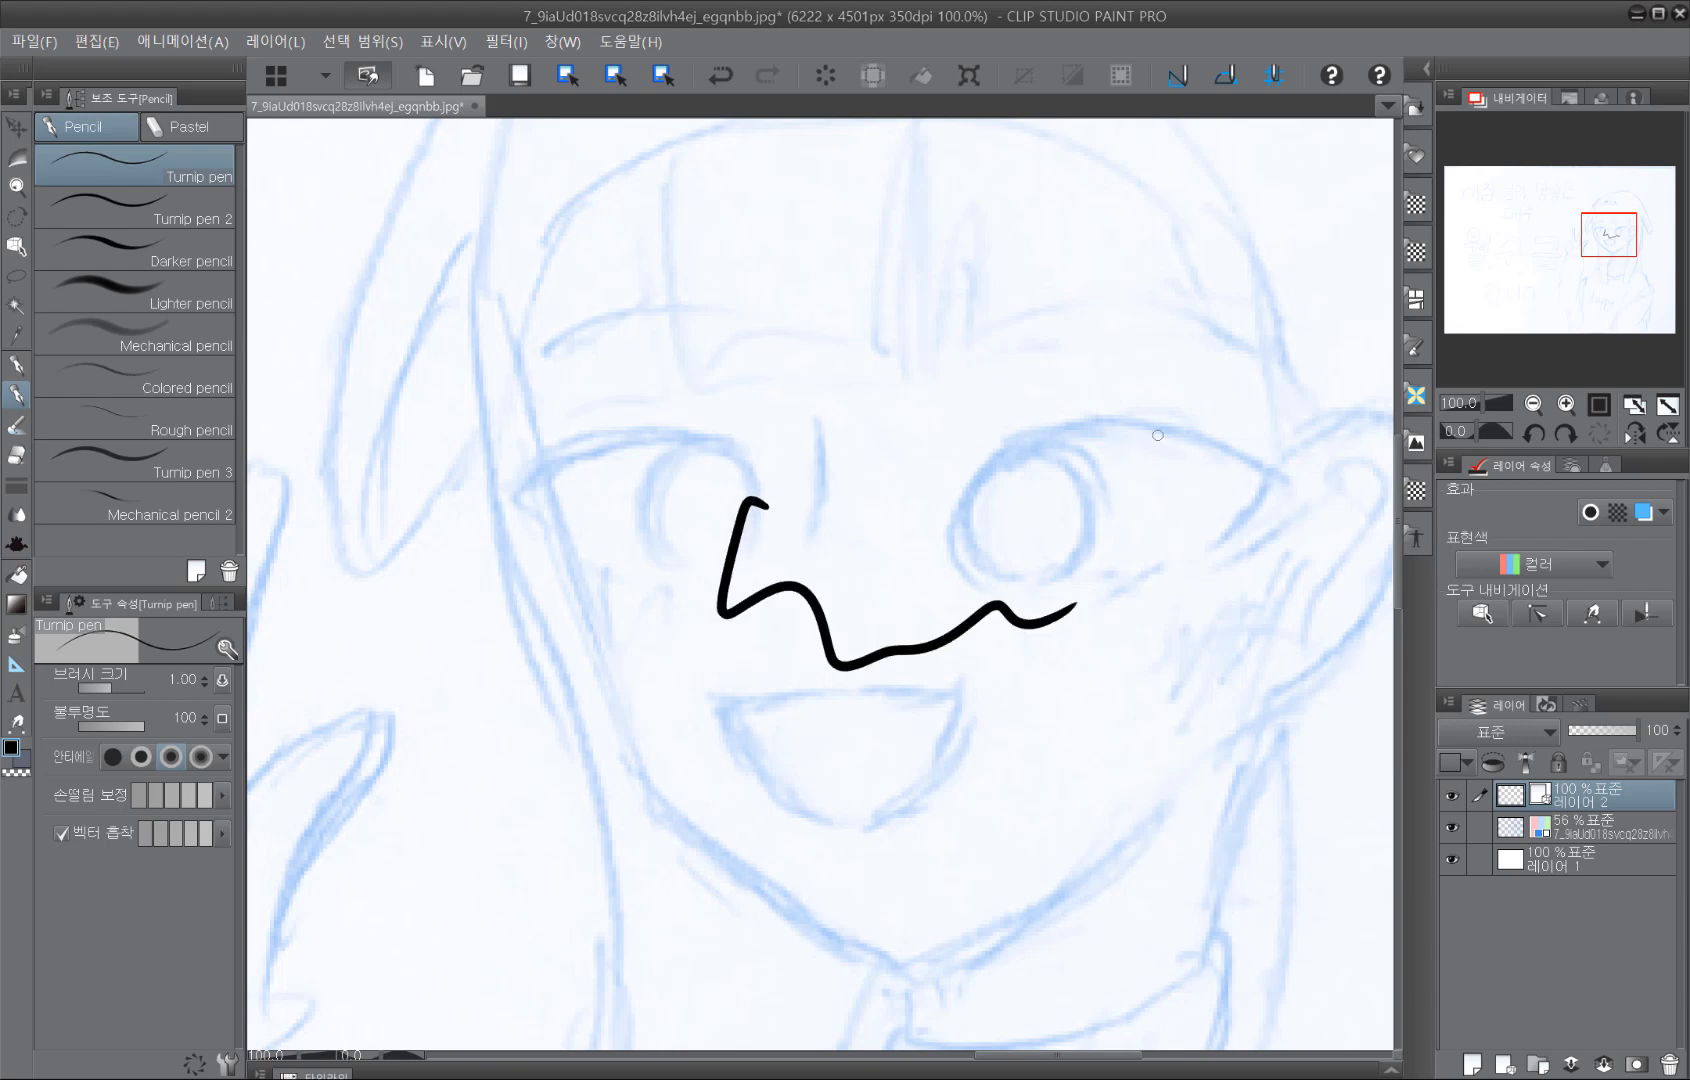
key("ctrl+z")
left_click_drag(1322, 904, 1267, 815)
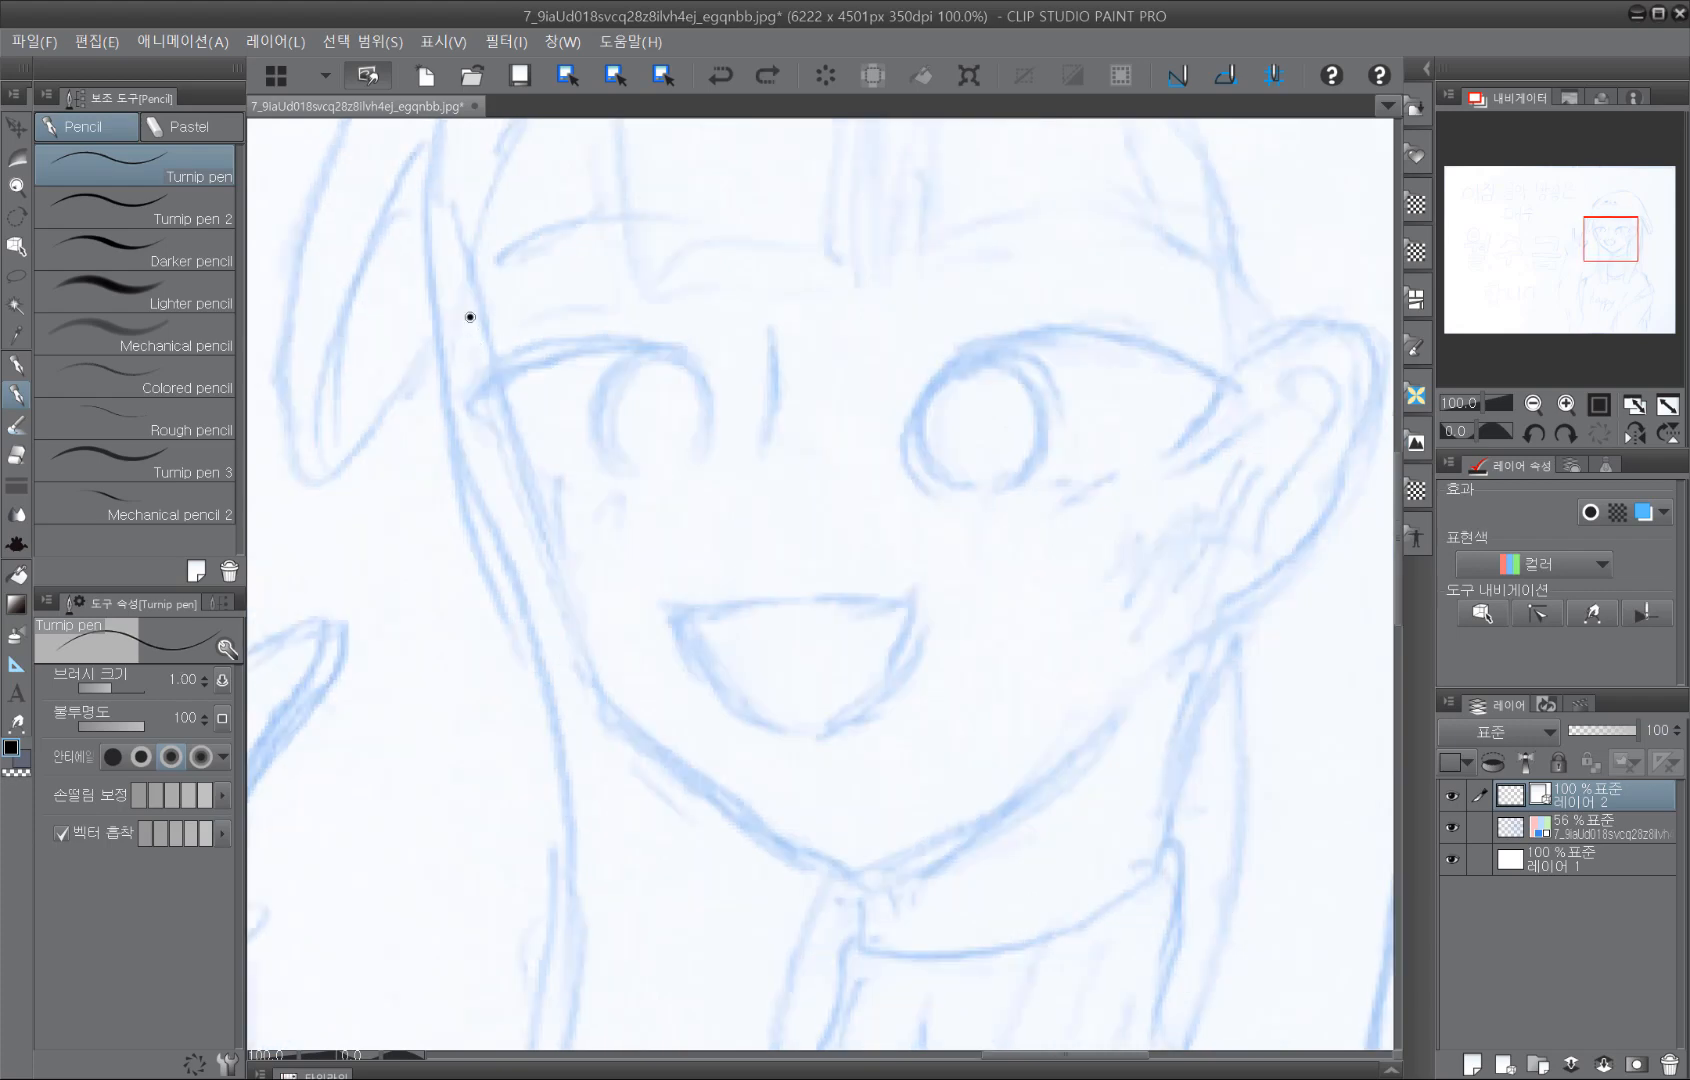
mouse_move(470, 317)
left_mouse_down()
mouse_move(582, 685)
mouse_move(651, 777)
mouse_move(756, 854)
mouse_move(823, 881)
mouse_move(919, 863)
mouse_move(1051, 796)
mouse_move(1146, 697)
left_mouse_up()
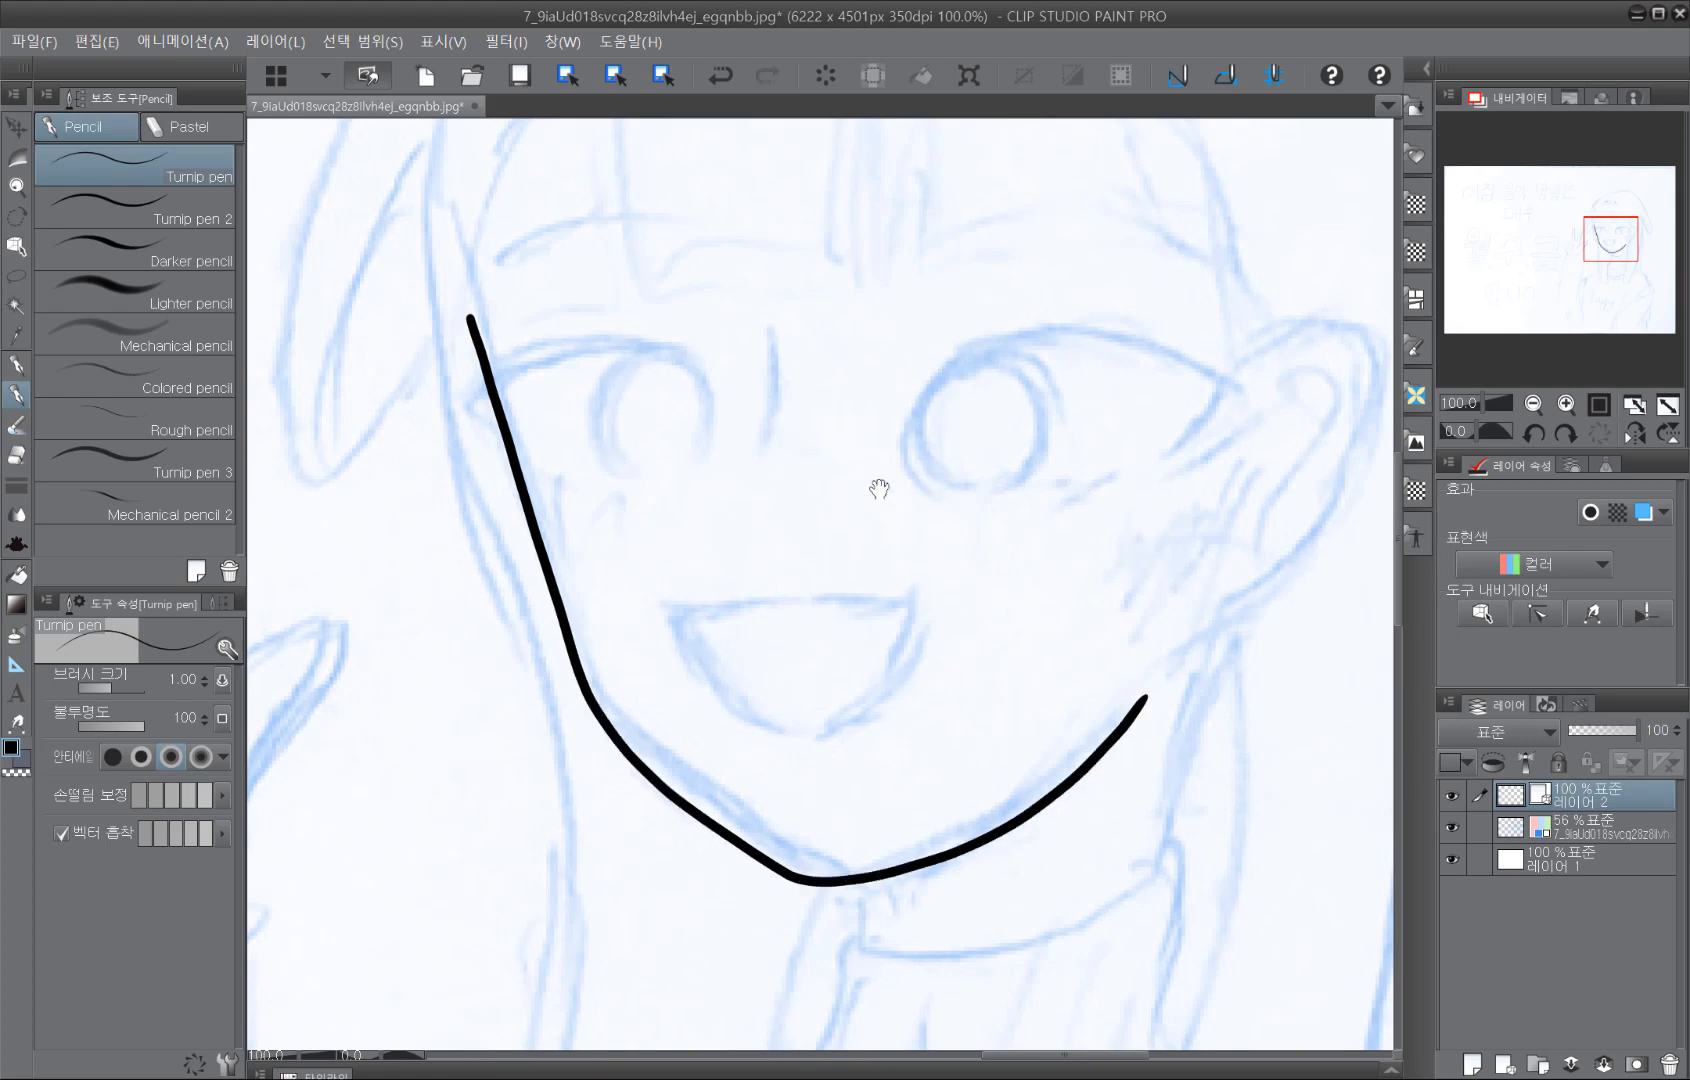
mouse_move(1027, 532)
left_mouse_down()
mouse_move(966, 570)
mouse_move(910, 652)
mouse_move(860, 540)
mouse_move(868, 702)
mouse_move(720, 642)
mouse_move(965, 547)
mouse_move(871, 597)
mouse_move(920, 740)
mouse_move(1037, 806)
mouse_move(973, 441)
mouse_move(1018, 705)
mouse_move(845, 472)
mouse_move(1008, 403)
mouse_move(969, 702)
mouse_move(1018, 683)
mouse_move(1045, 620)
left_mouse_up()
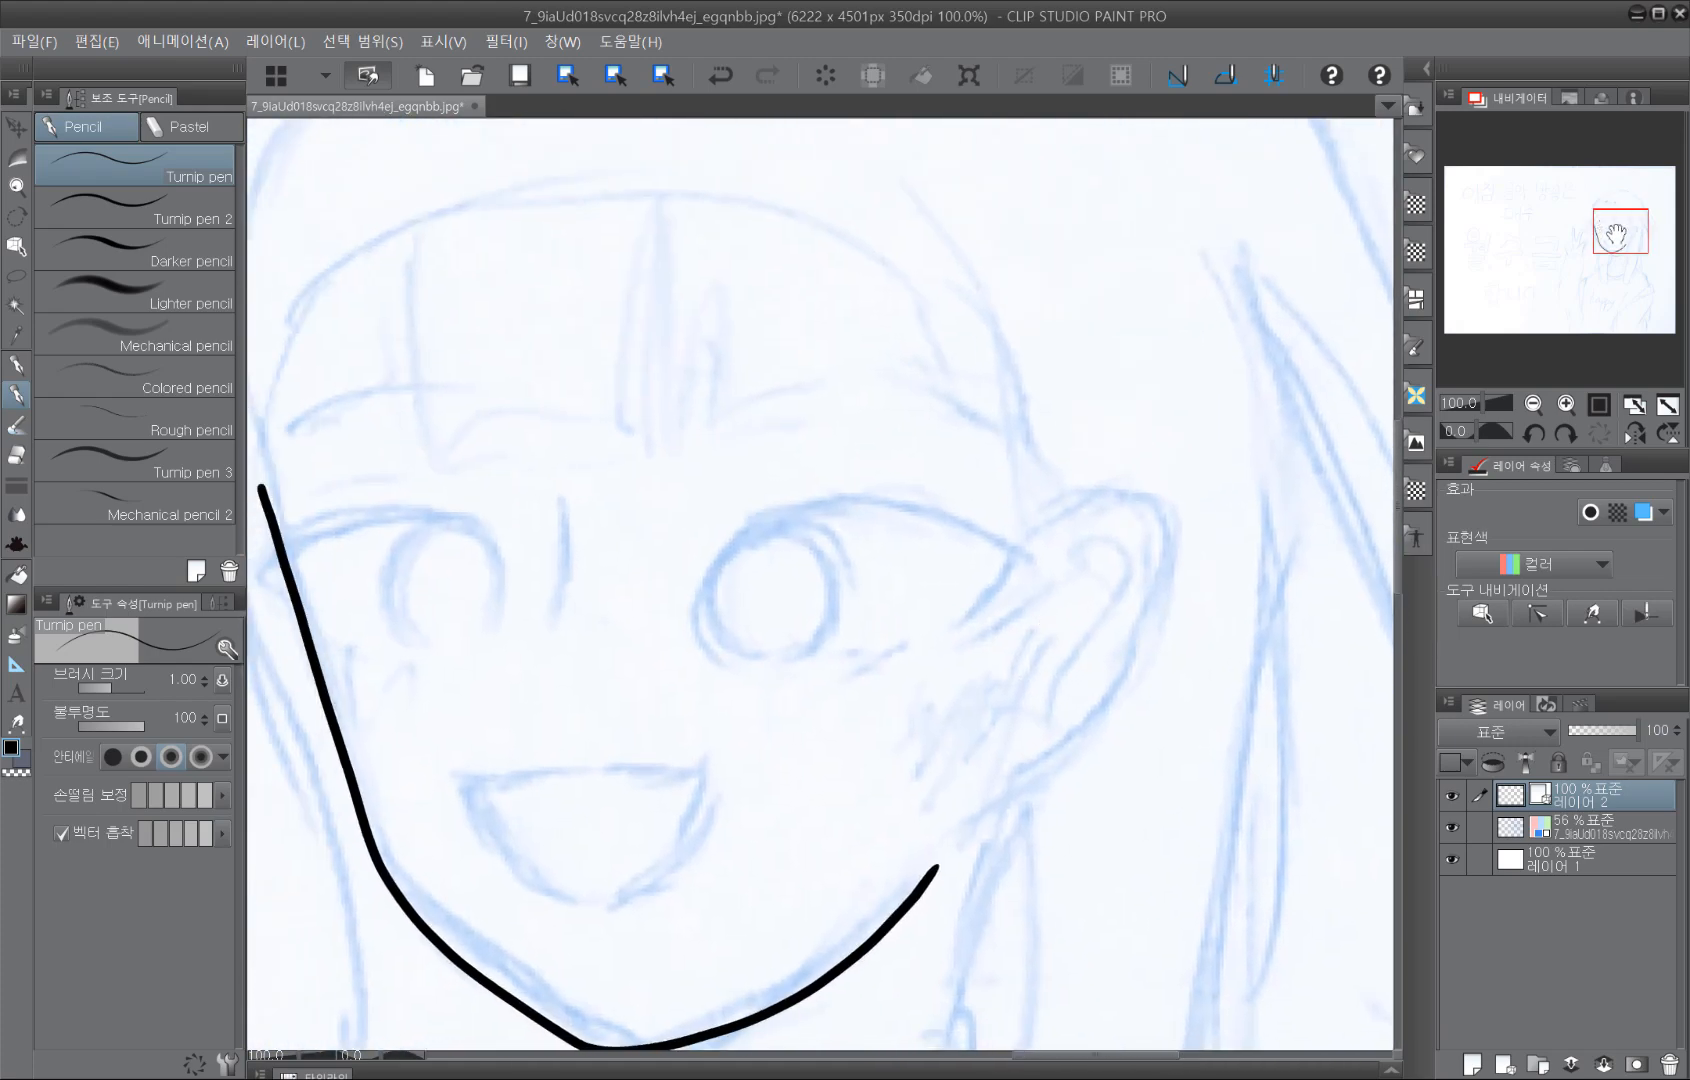
key("ctrl")
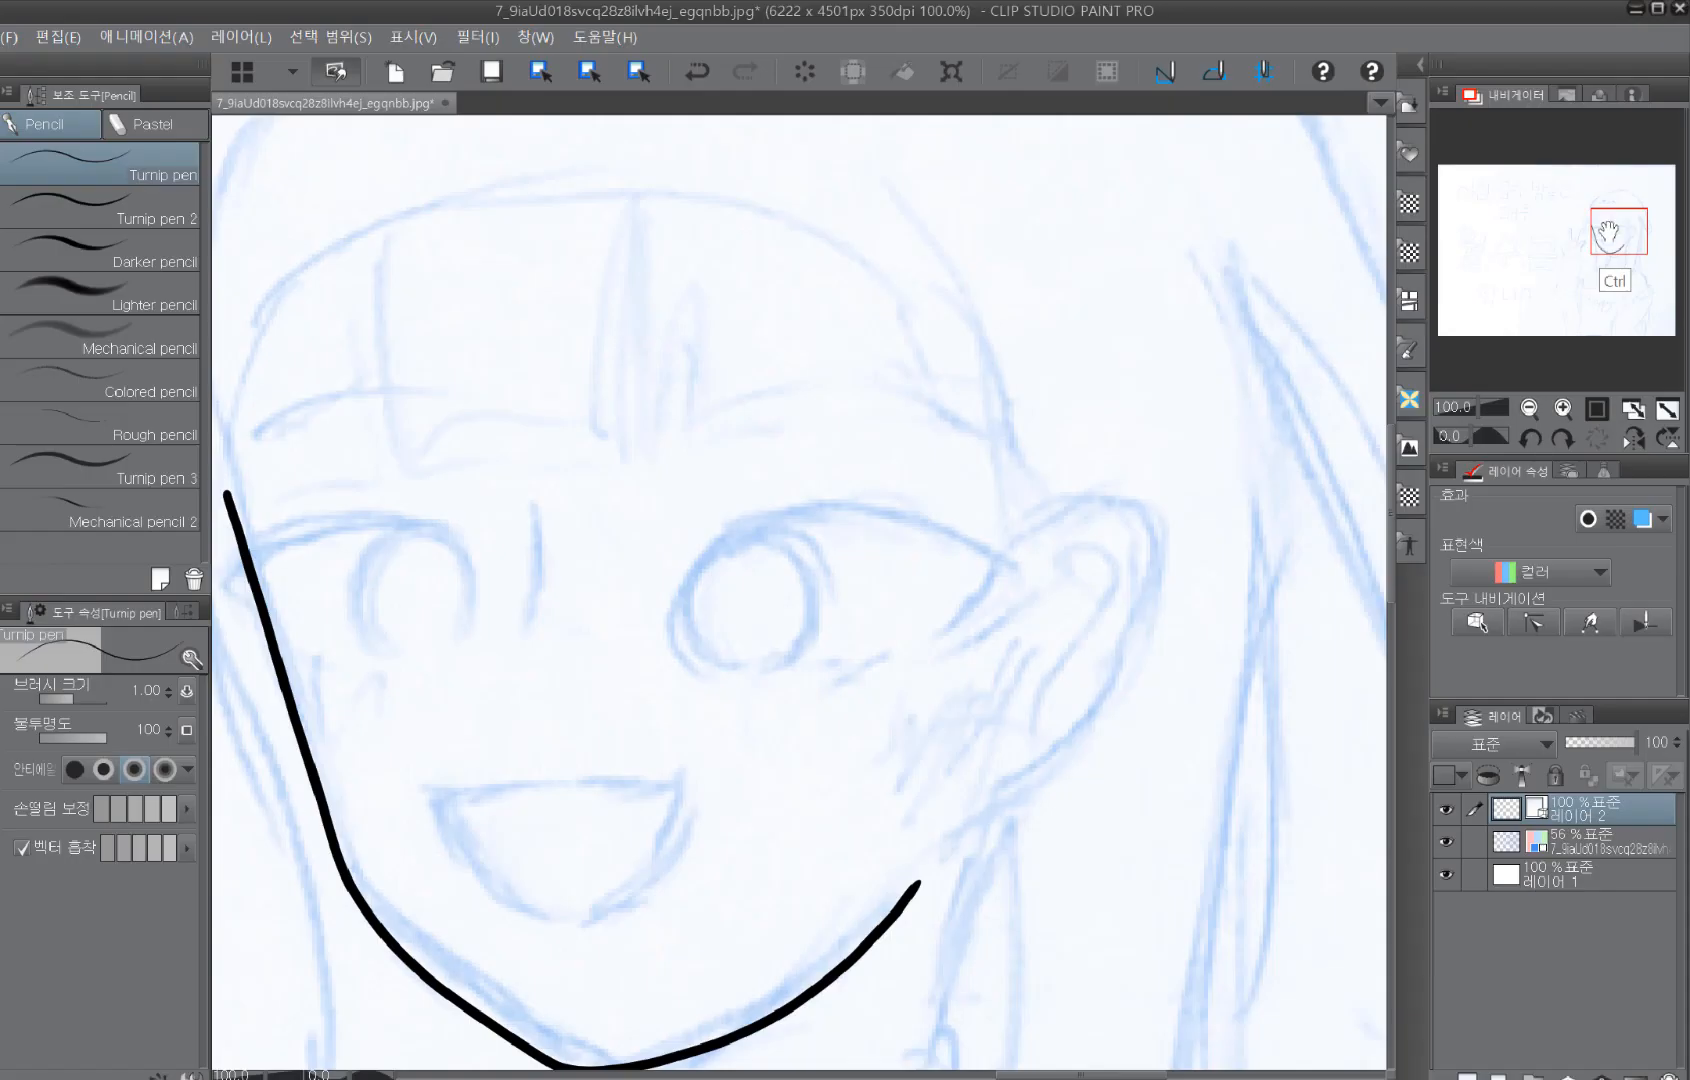
left_click_drag(1525, 249, 1475, 251)
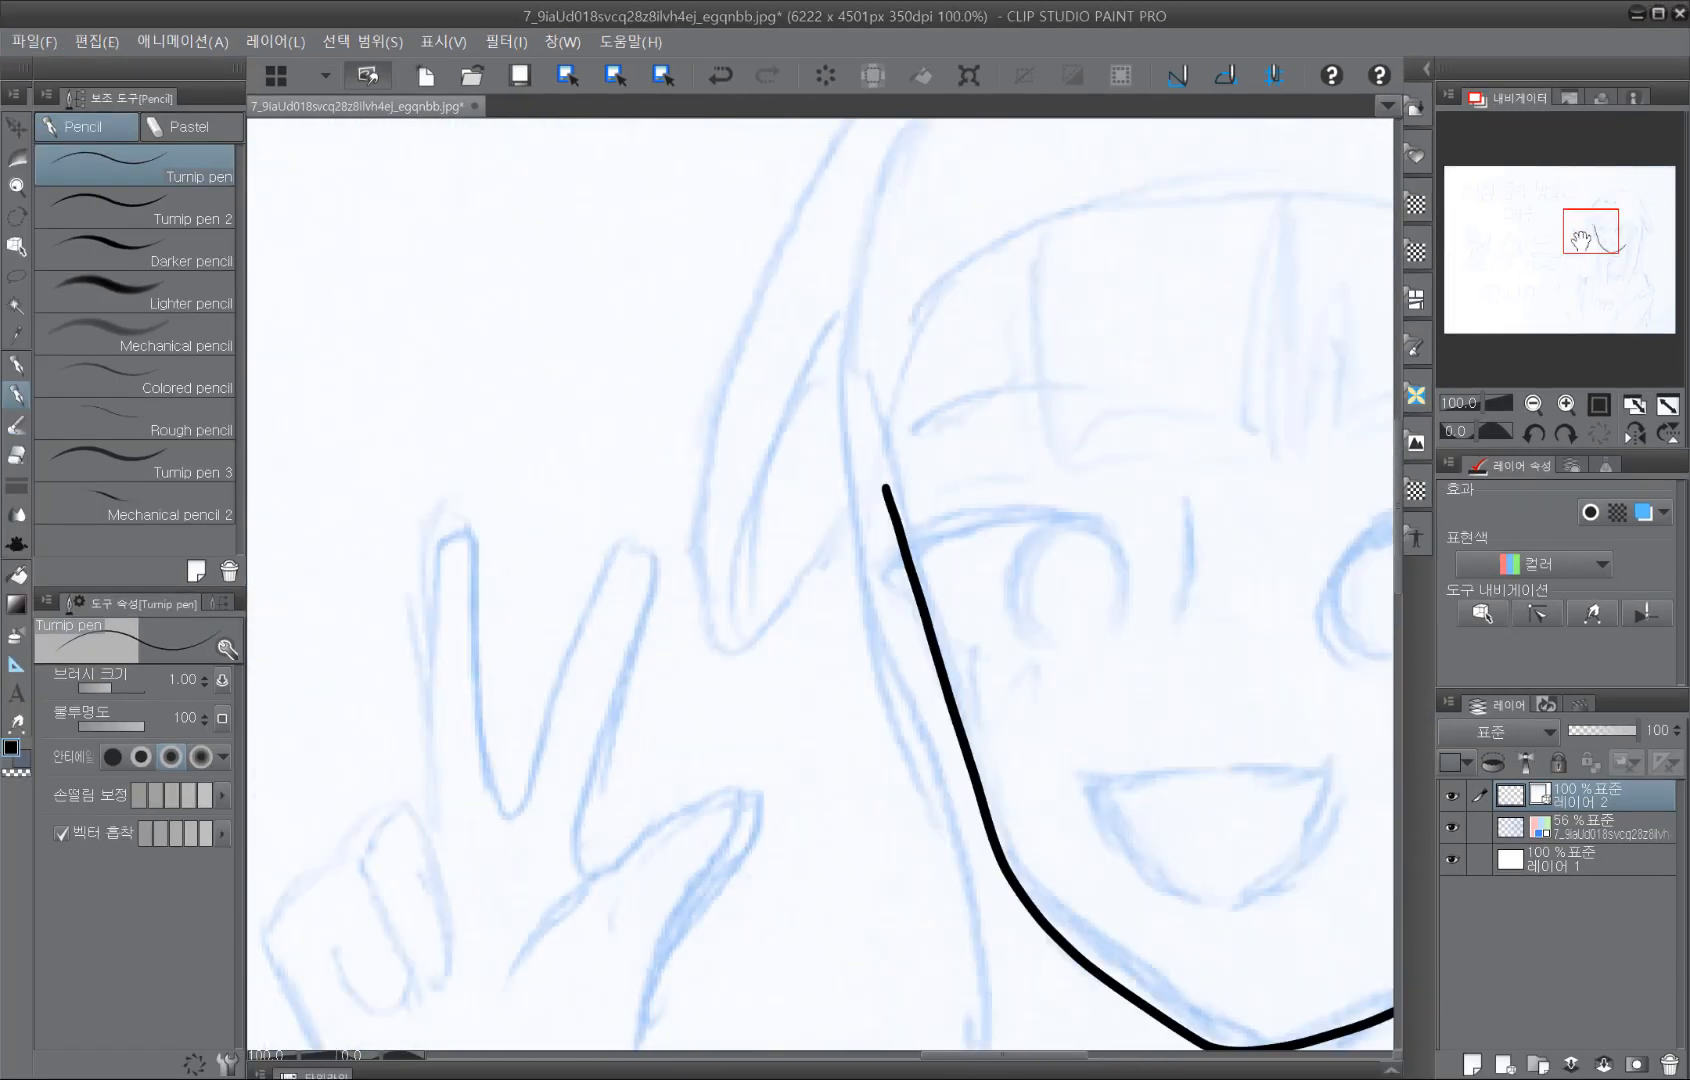
mouse_move(1580, 240)
left_mouse_down()
mouse_move(1605, 251)
mouse_move(1590, 239)
left_mouse_up()
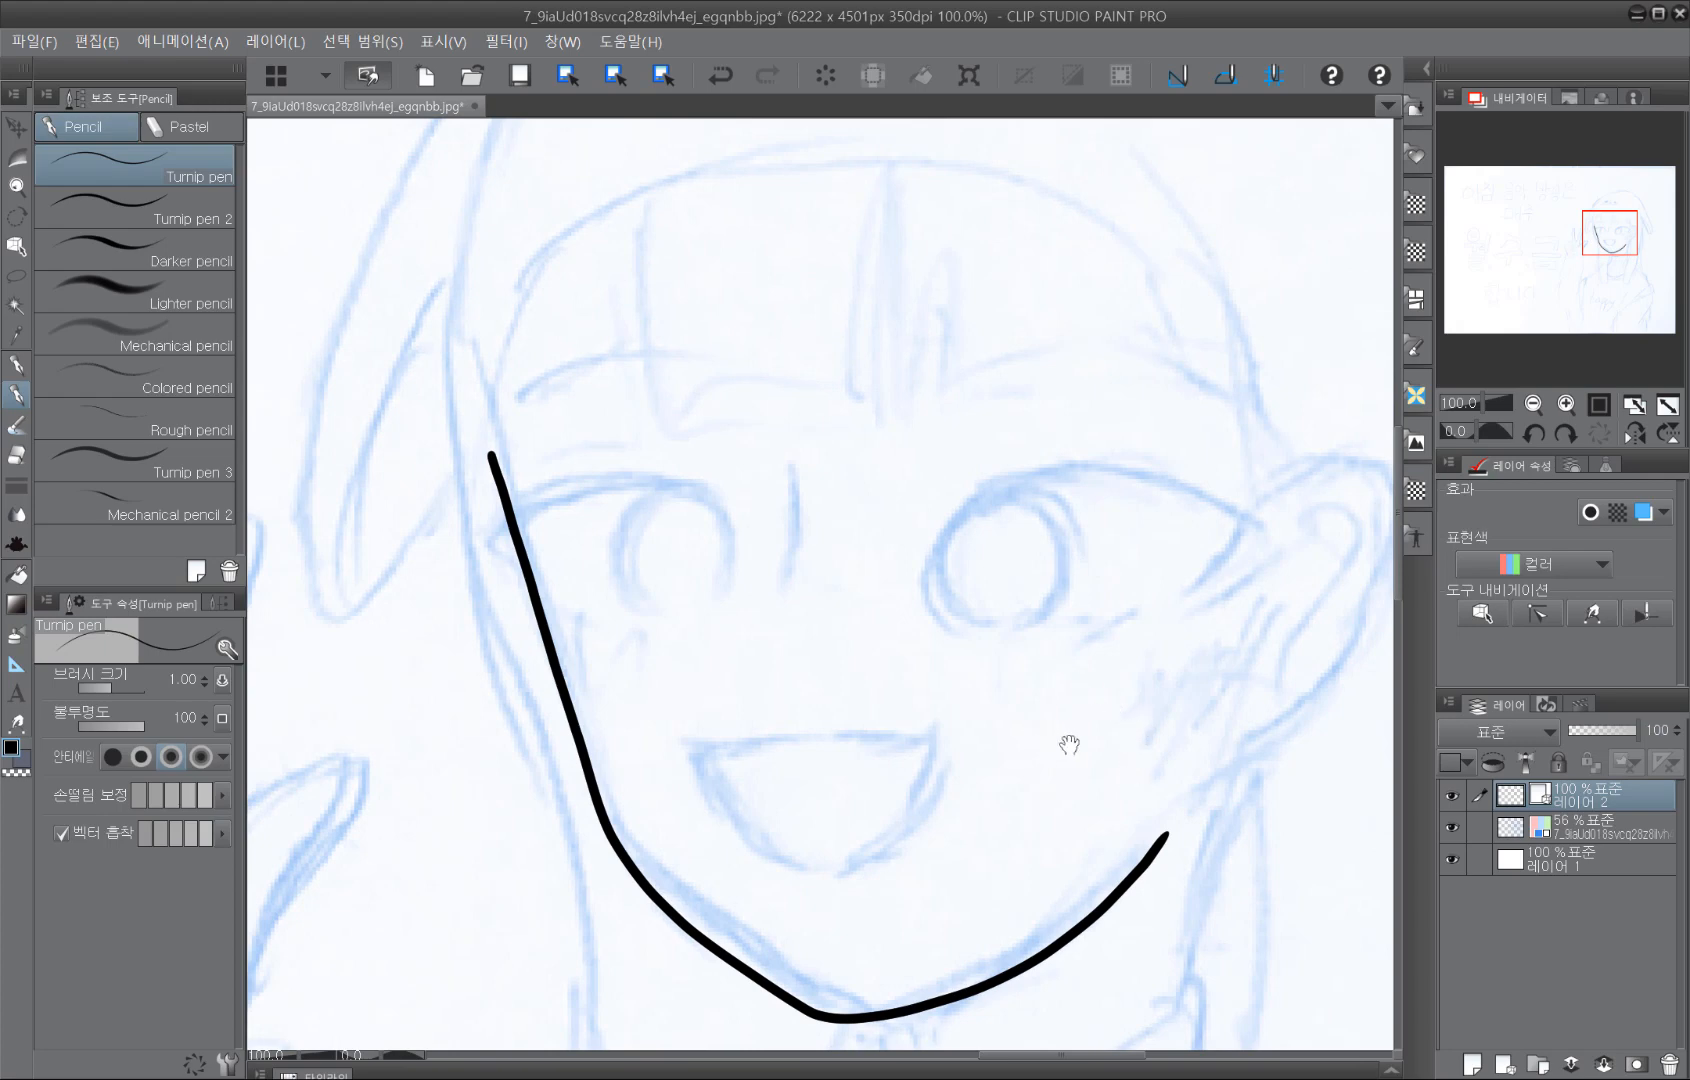
Step: Trace the ear's outer contour and its inner folds on the vector layer
left_click_drag(1107, 764, 943, 691)
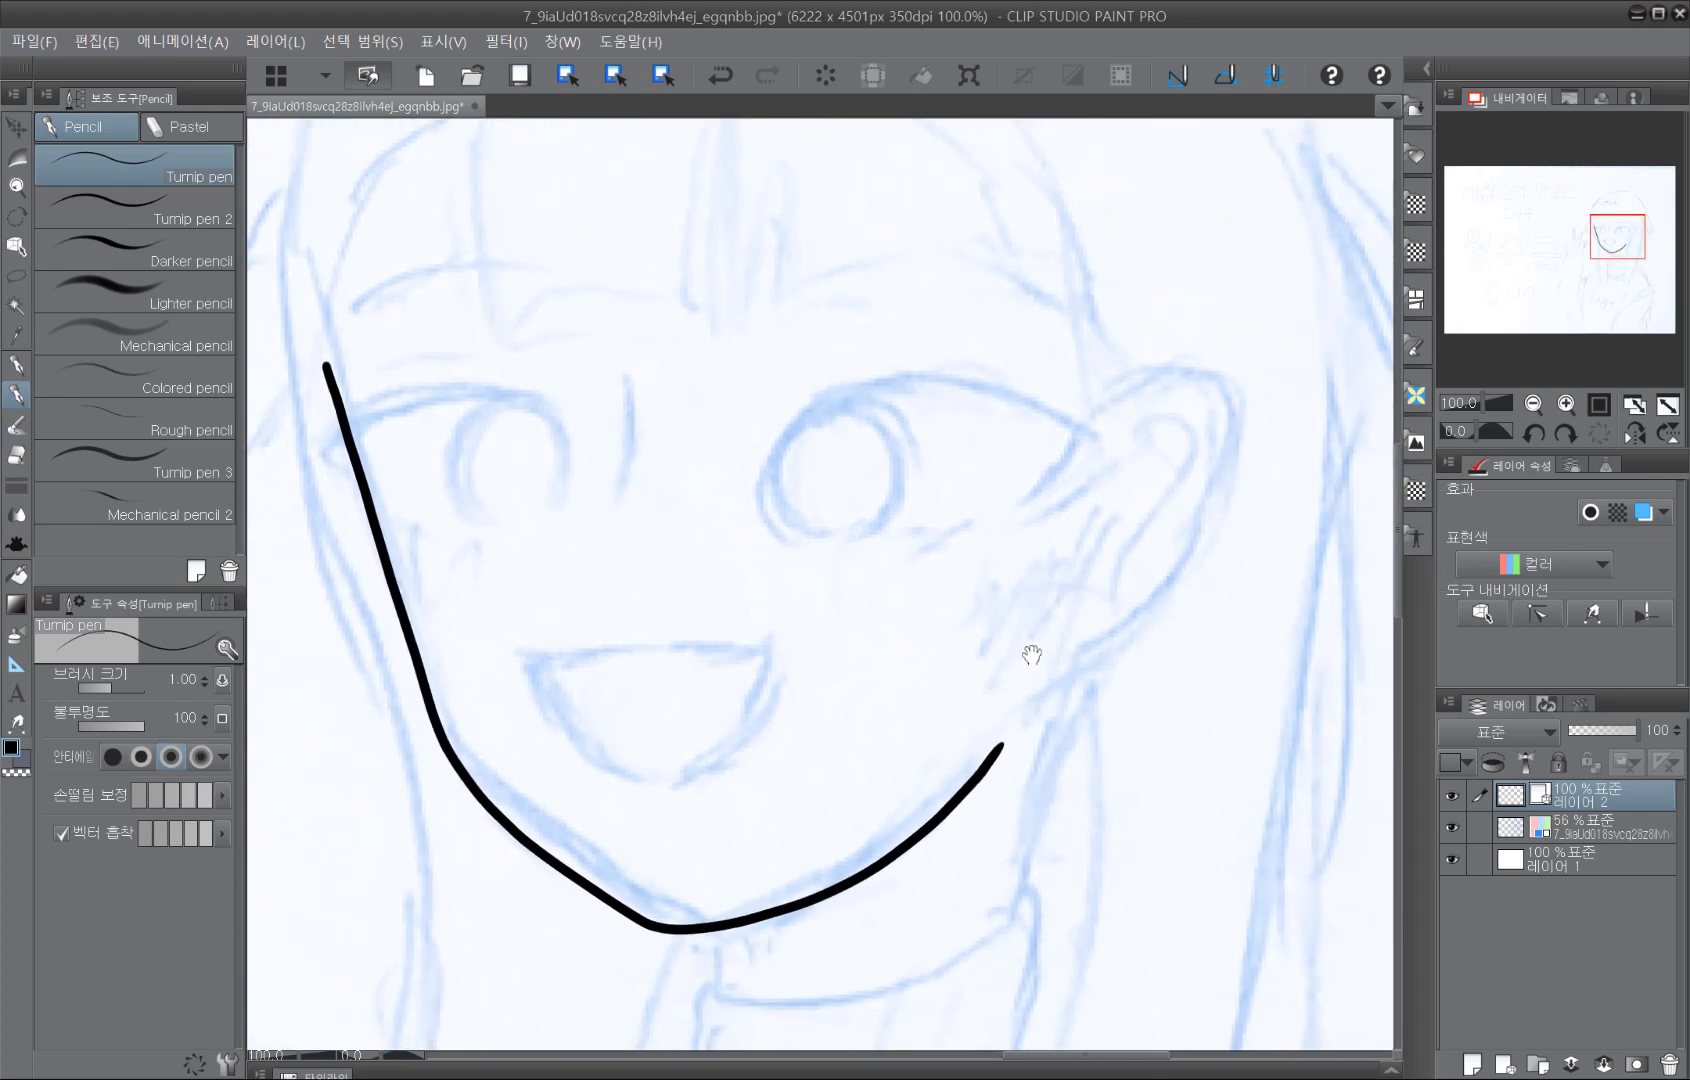
left_click_drag(1030, 657, 930, 605)
left_click_drag(1079, 744, 1019, 698)
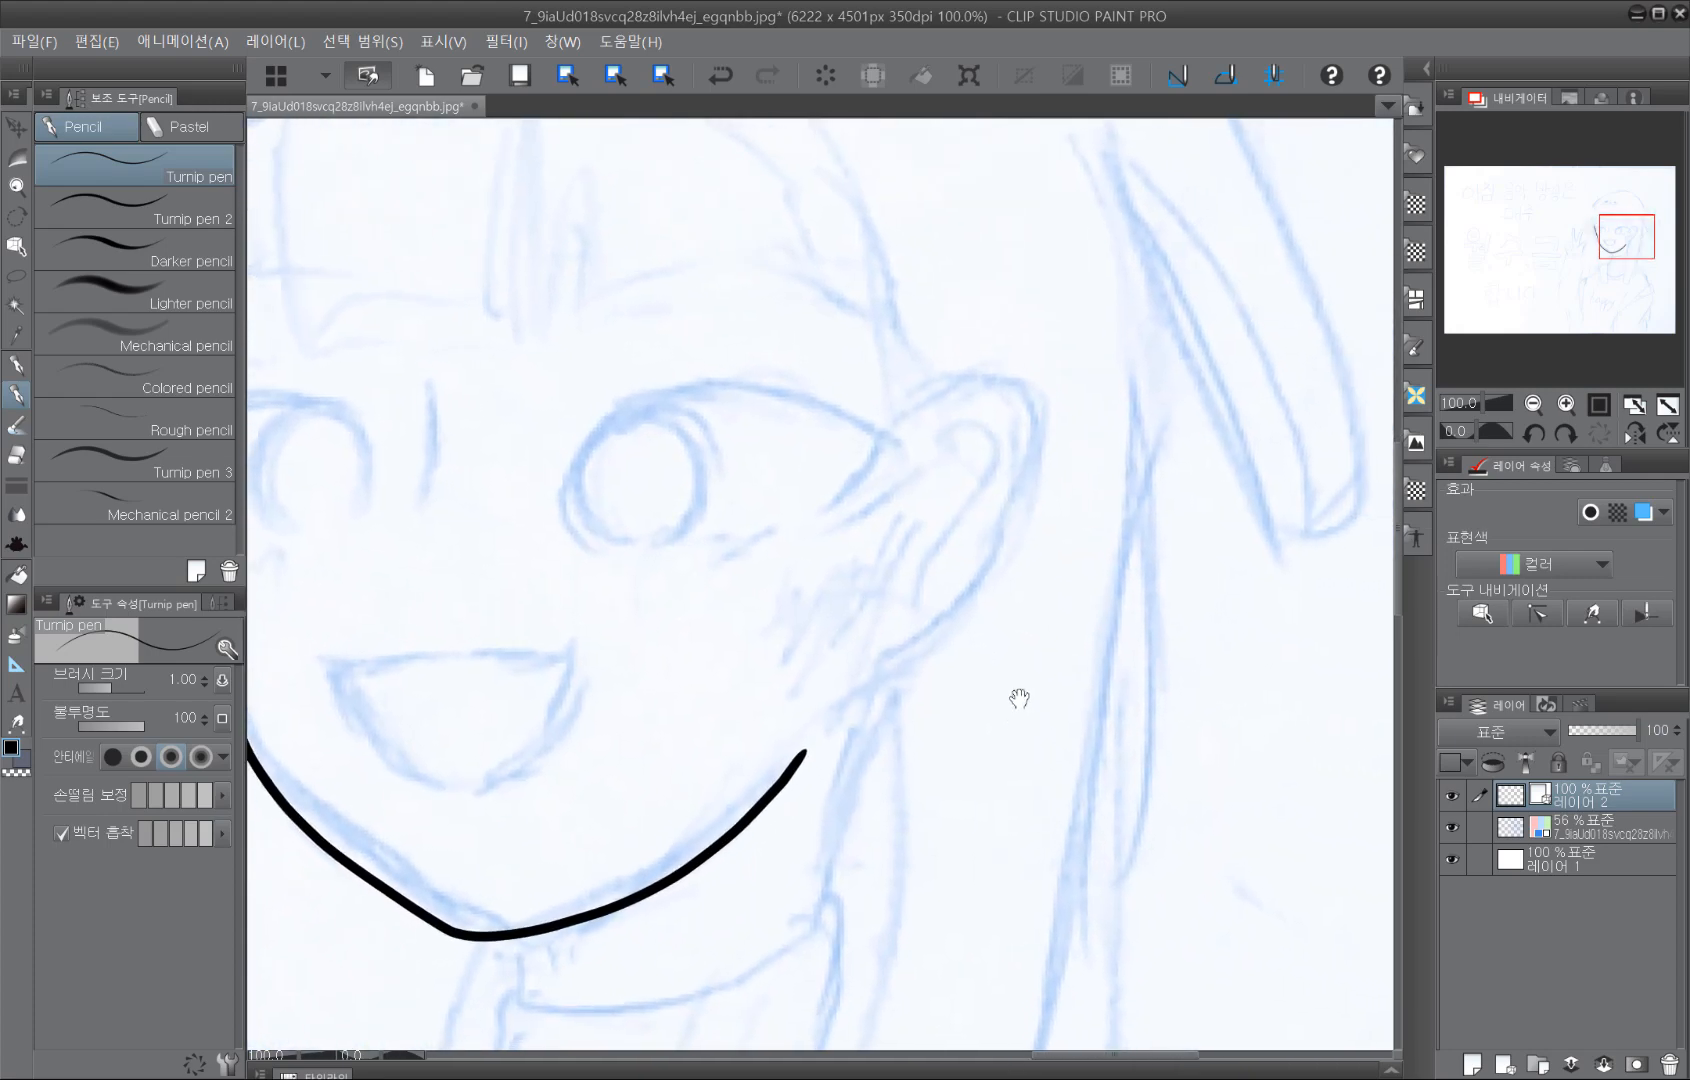
mouse_move(846, 500)
left_mouse_down()
mouse_move(914, 405)
mouse_move(996, 409)
mouse_move(1007, 514)
mouse_move(939, 625)
mouse_move(876, 668)
left_mouse_up()
mouse_move(880, 538)
left_mouse_down()
mouse_move(897, 478)
mouse_move(982, 490)
mouse_move(877, 597)
left_mouse_up()
mouse_move(772, 638)
left_mouse_down()
mouse_move(1037, 804)
mouse_move(1018, 780)
mouse_move(1163, 678)
mouse_move(1220, 763)
left_mouse_up()
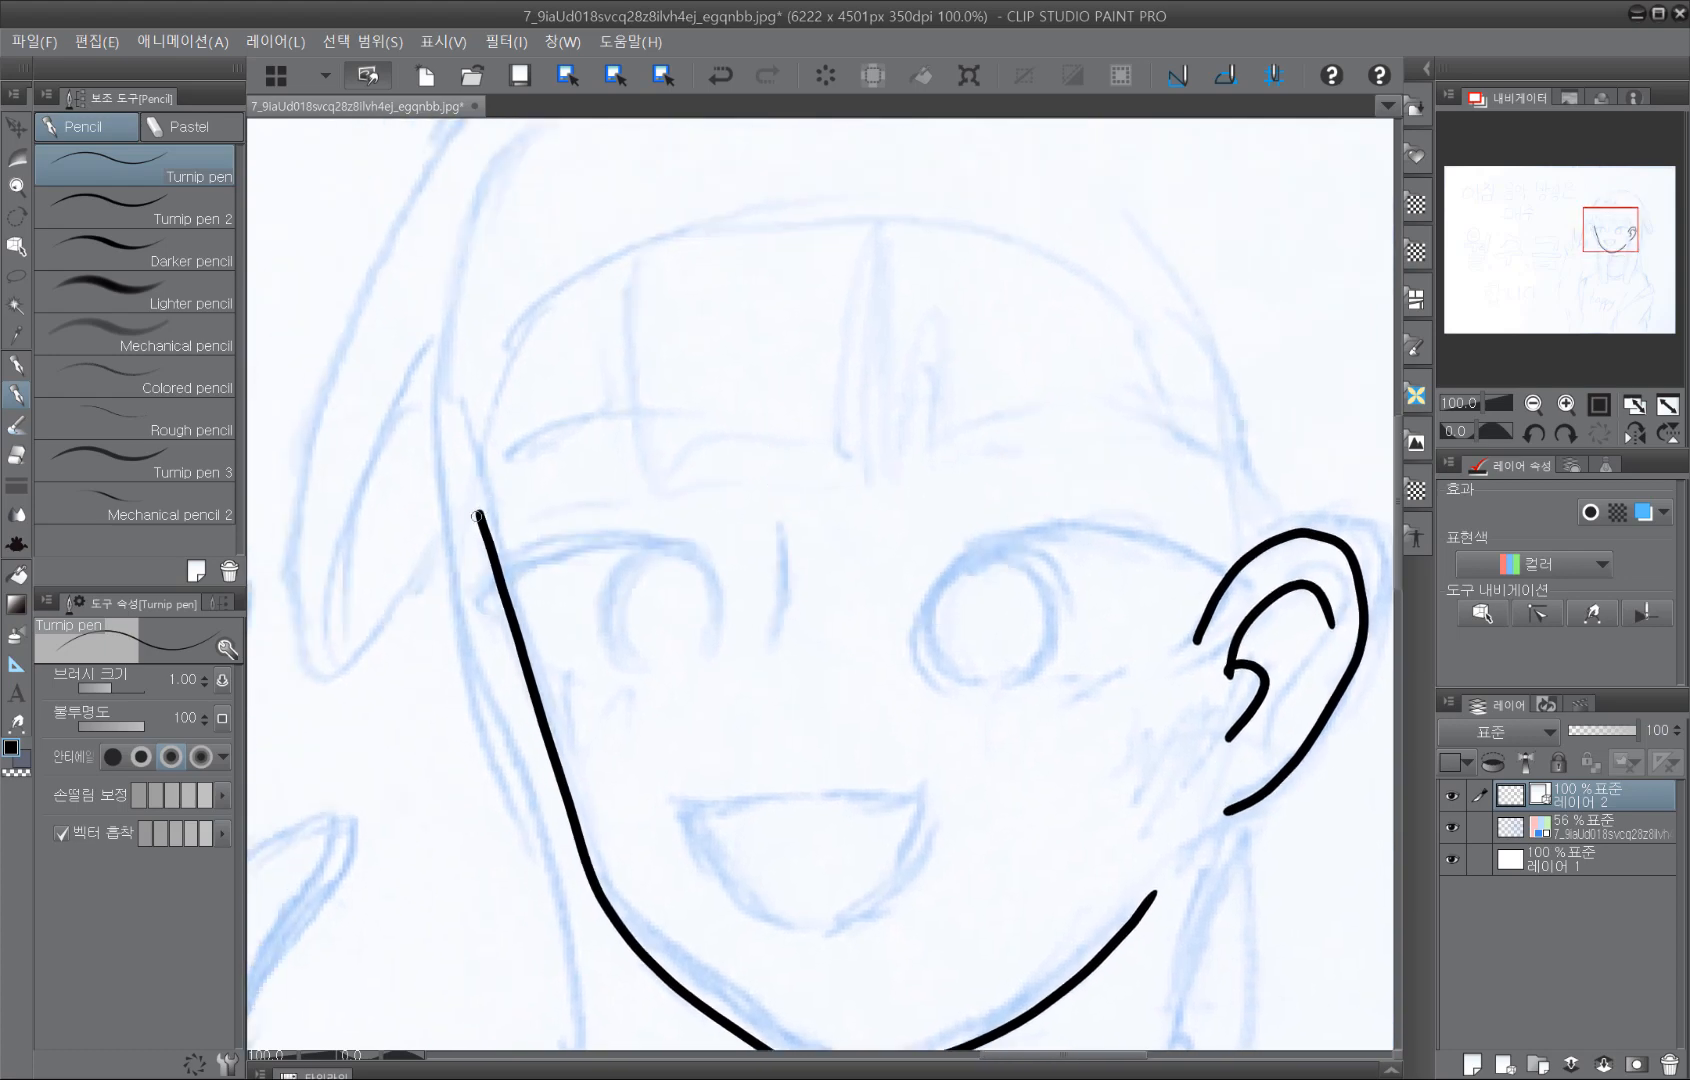
Step: Trace the lower edge of the bangs across the forehead, their vertical strands and the side hair running down to the ear
left_click_drag(478, 516, 614, 463)
left_click_drag(614, 271, 614, 465)
mouse_move(613, 464)
left_mouse_down()
mouse_move(816, 423)
mouse_move(844, 355)
mouse_move(871, 411)
mouse_move(903, 251)
mouse_move(944, 404)
mouse_move(1135, 398)
mouse_move(1120, 275)
left_mouse_up()
left_click_drag(1147, 401, 1216, 462)
left_click_drag(1220, 342, 1225, 563)
left_click_drag(1062, 708, 1102, 528)
left_click_drag(941, 476, 955, 520)
Step: Trace both eyebrows as arcs across the bangs and the curved nose line between the eyes
left_click_drag(577, 309, 766, 295)
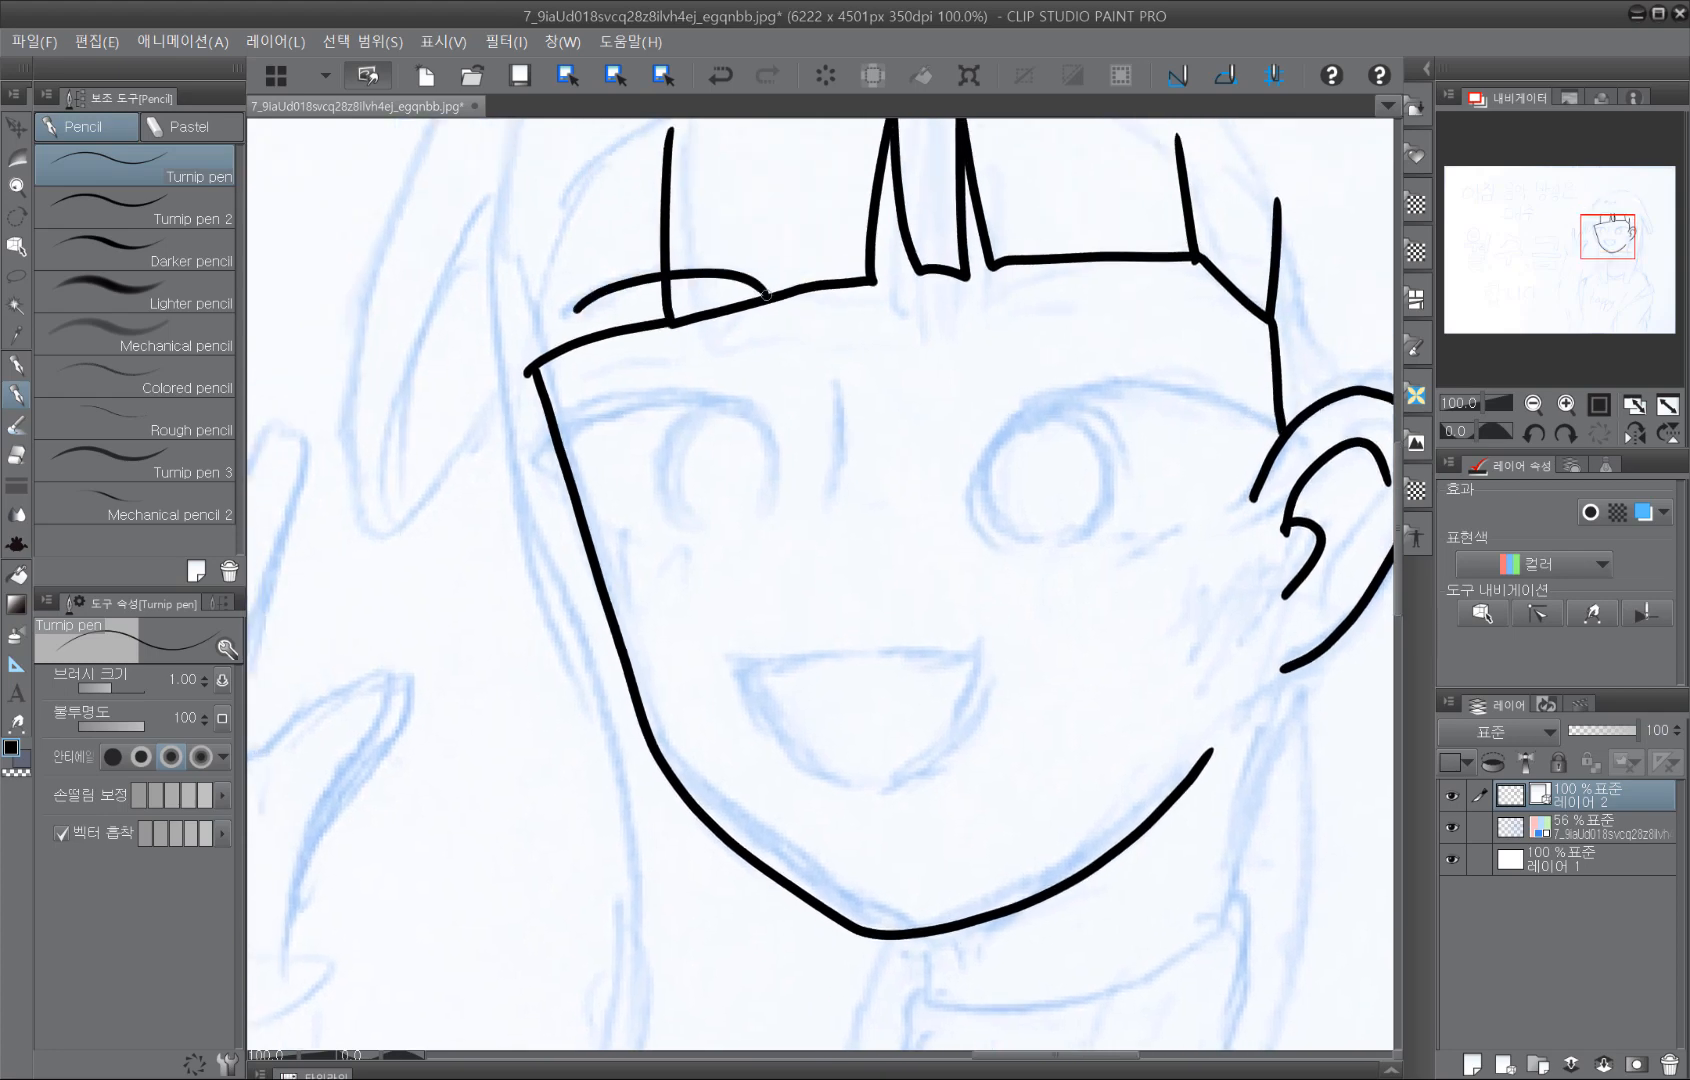
left_click_drag(919, 273, 1130, 247)
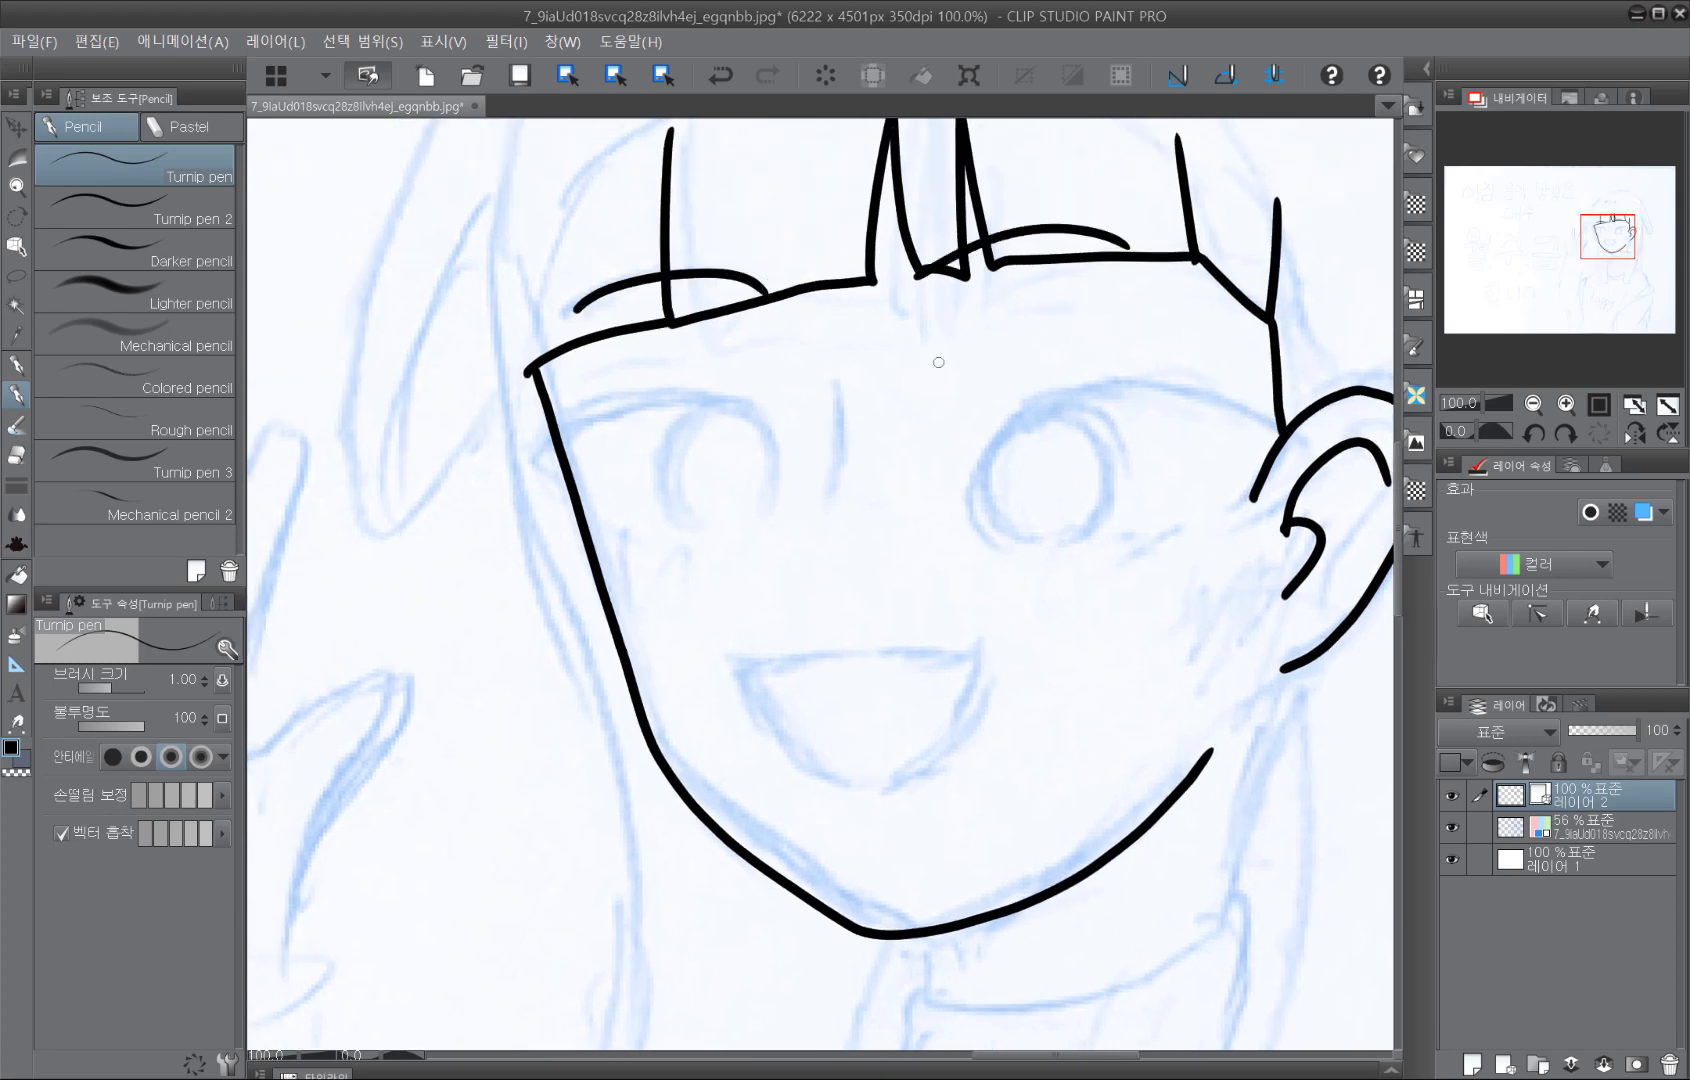
mouse_move(827, 382)
left_mouse_down()
mouse_move(838, 466)
mouse_move(816, 511)
left_mouse_up()
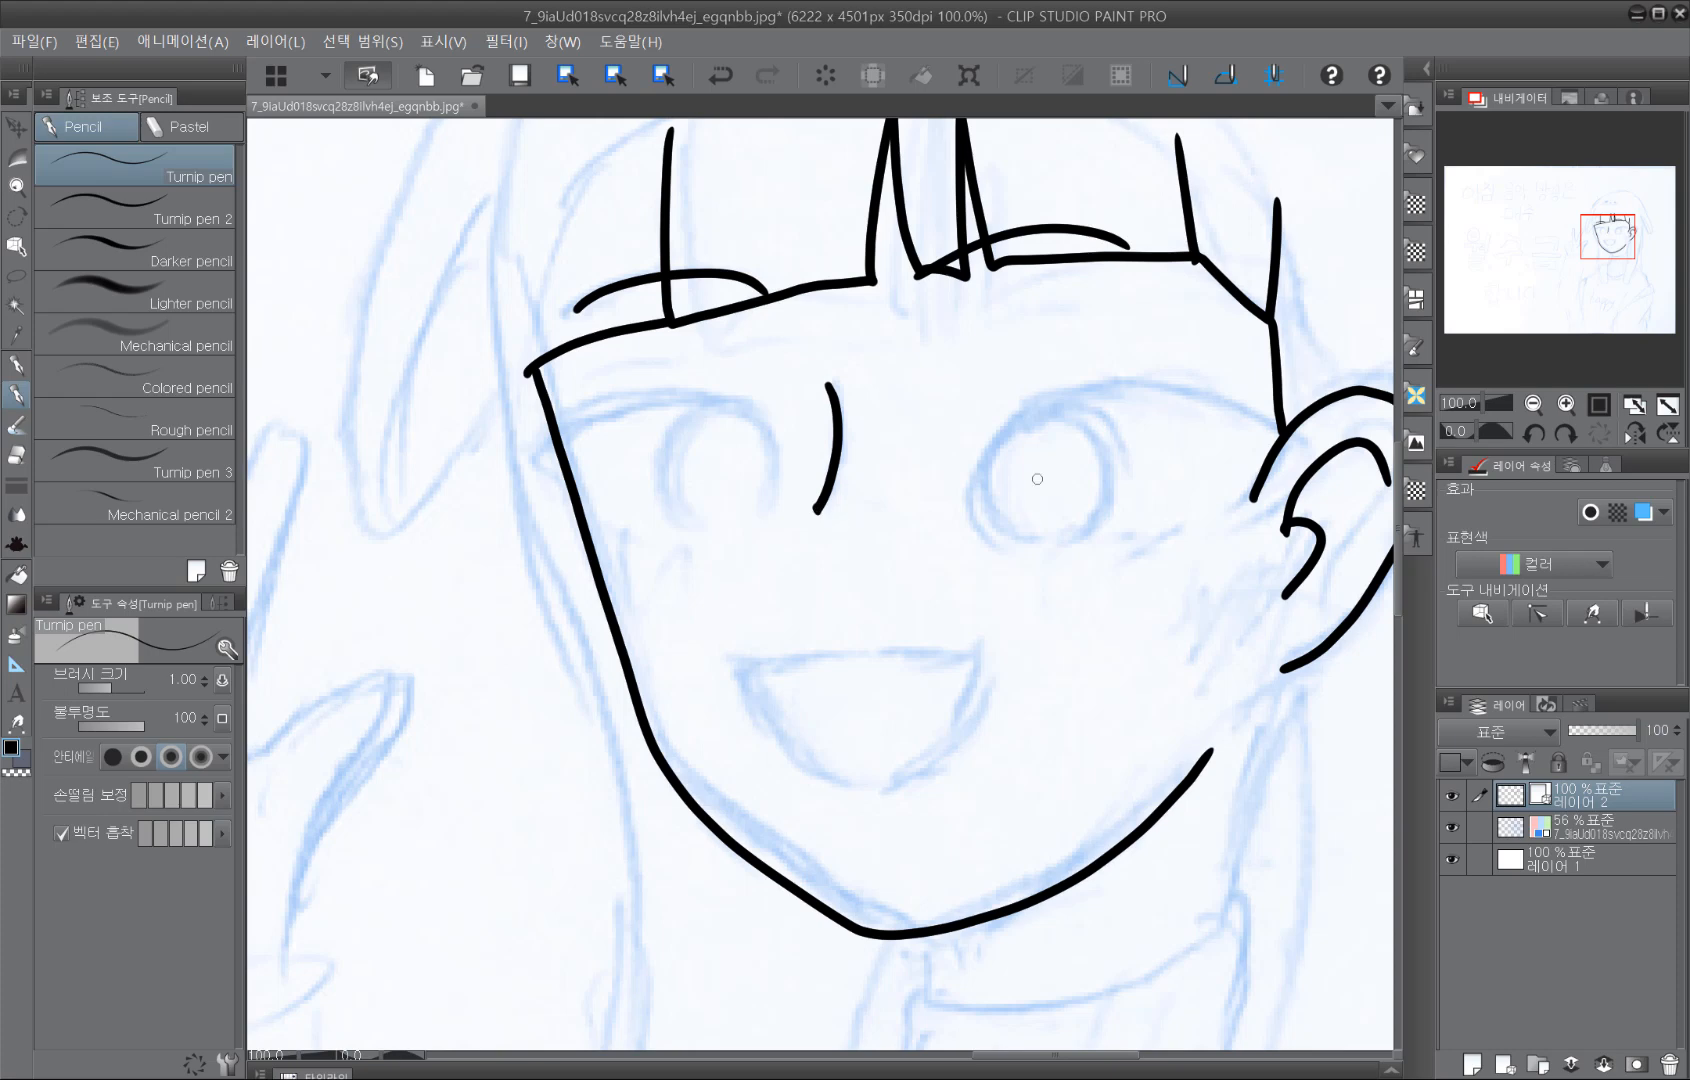
Step: Trace both eyes' upper lash lines and round irises, adding an eyelid crease and outer corner to the left-hand eye
mouse_move(967, 471)
left_mouse_down()
mouse_move(1140, 382)
mouse_move(1273, 432)
left_mouse_up()
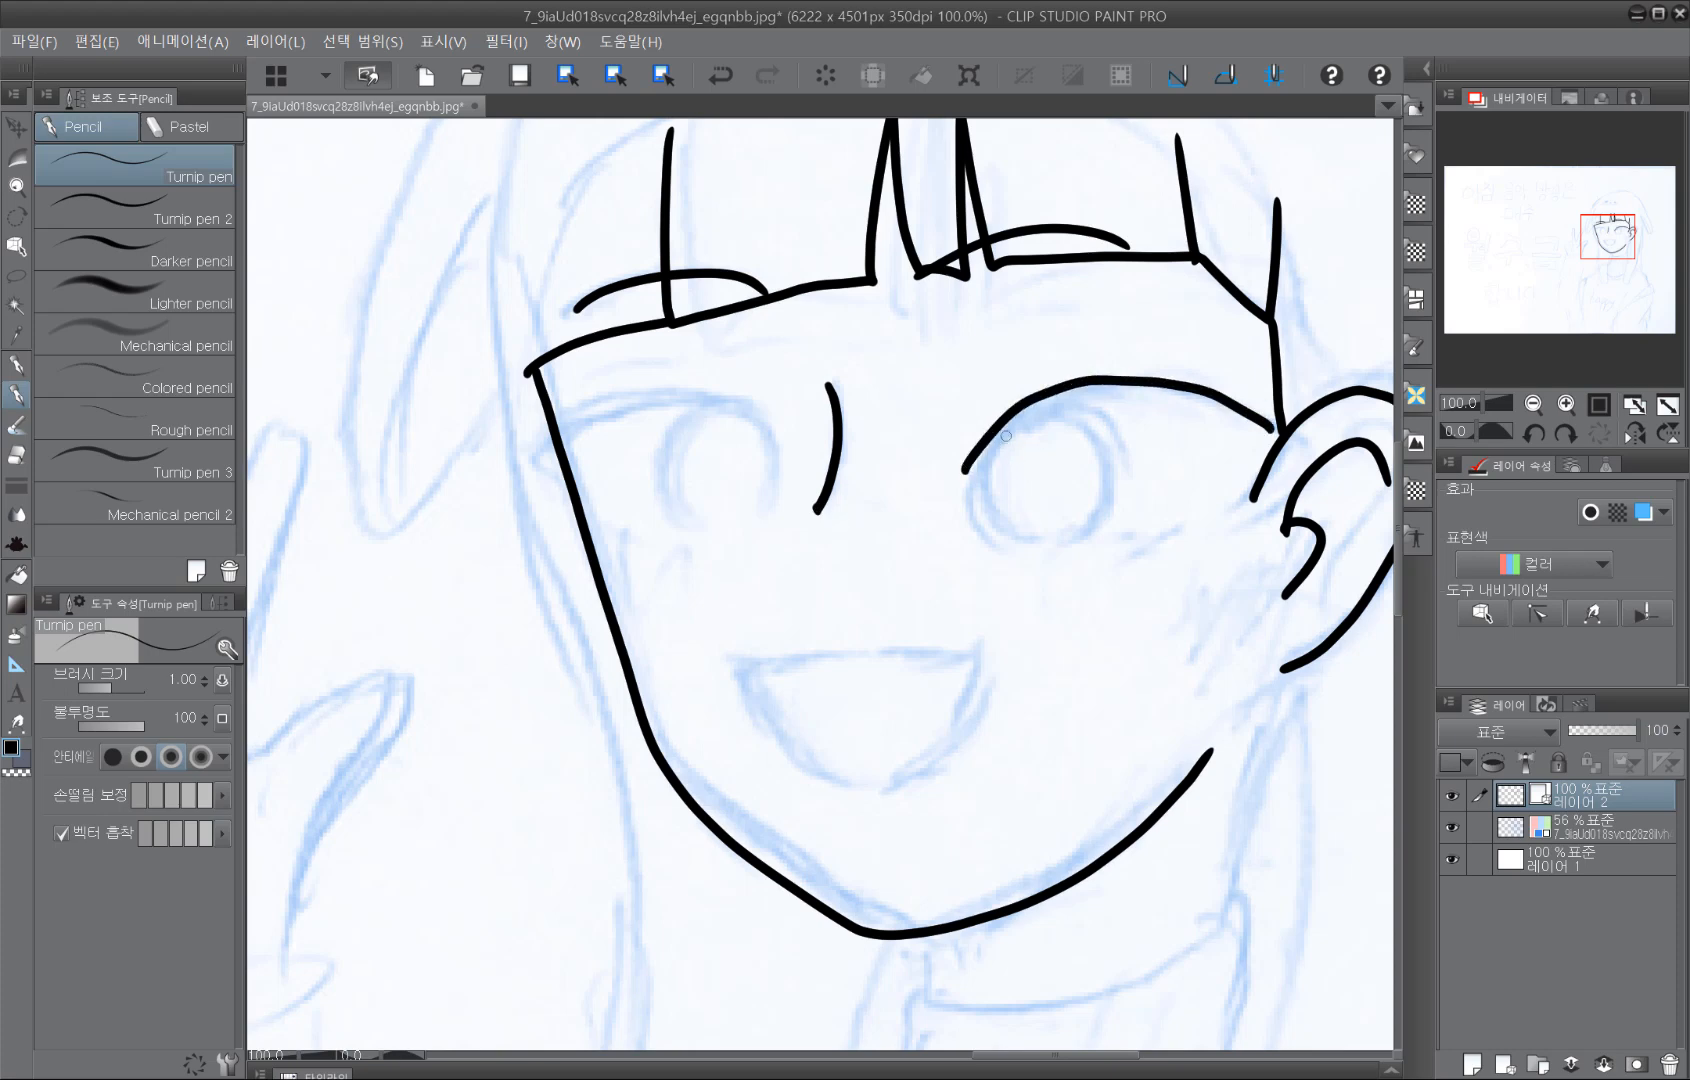
mouse_move(1006, 435)
left_mouse_down()
mouse_move(1012, 528)
mouse_move(1080, 535)
mouse_move(1096, 412)
mouse_move(1039, 402)
mouse_move(1007, 419)
left_mouse_up()
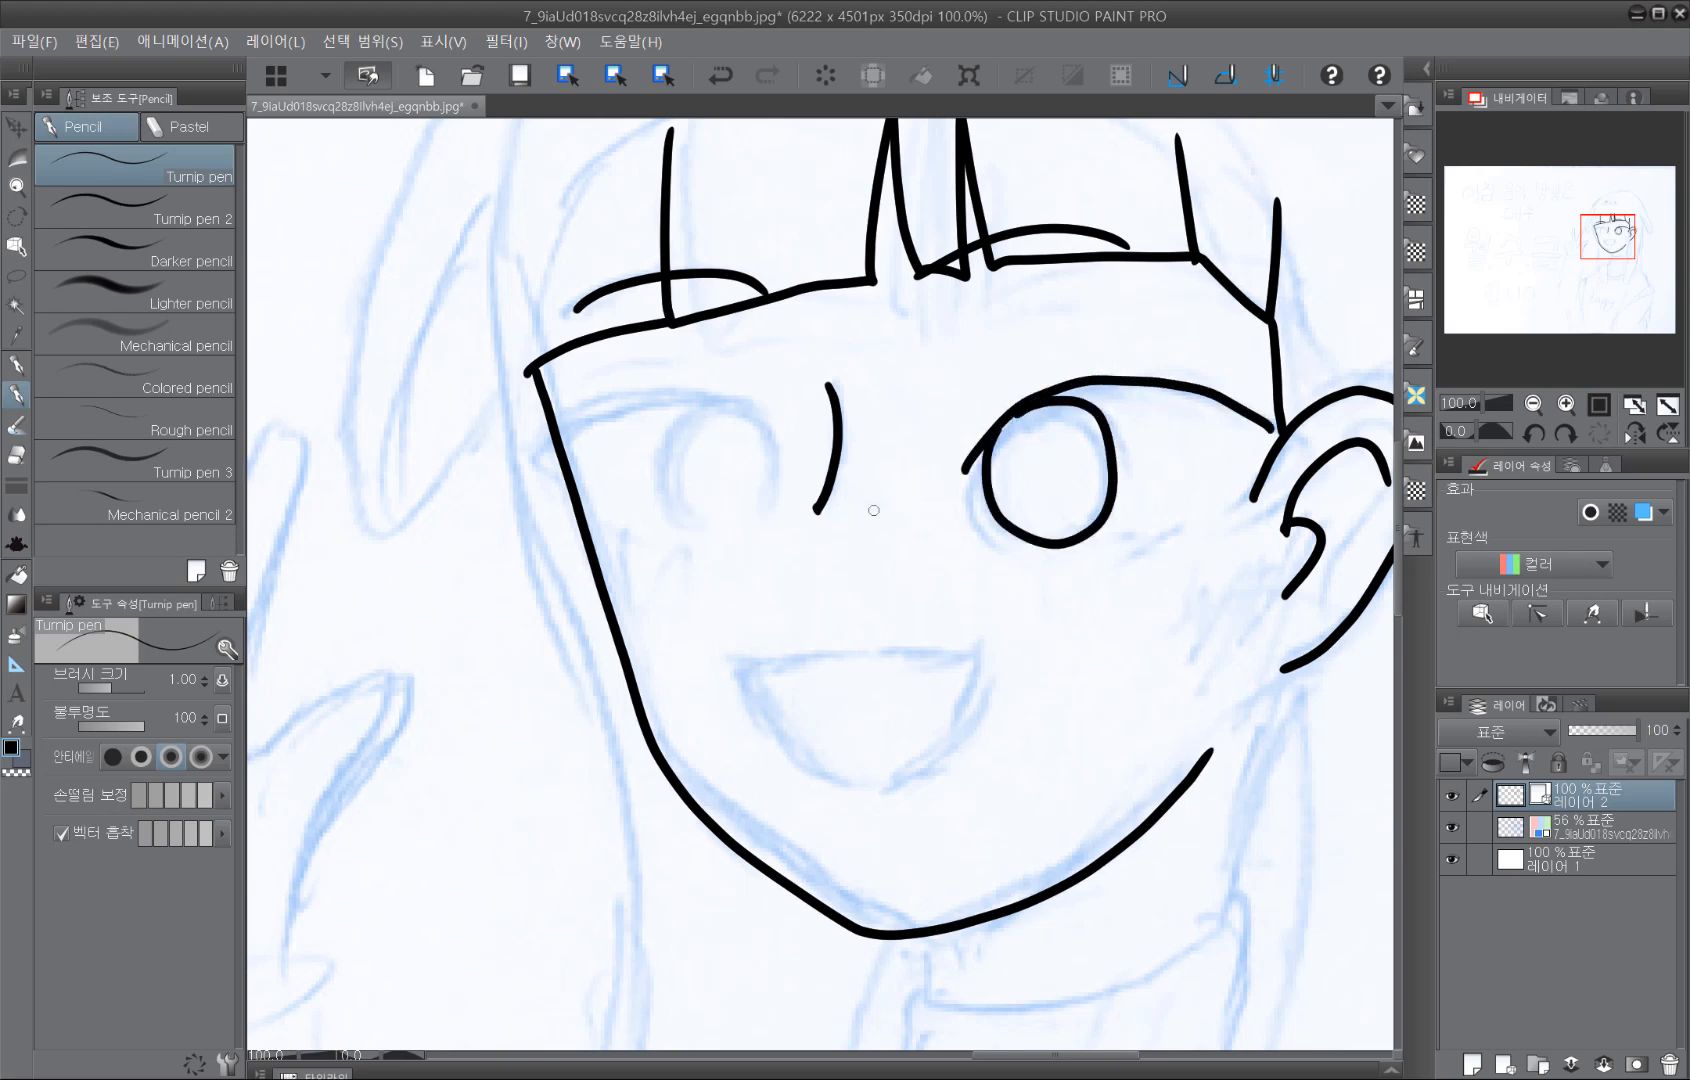
mouse_move(570, 424)
left_mouse_down()
mouse_move(705, 406)
mouse_move(745, 426)
left_mouse_up()
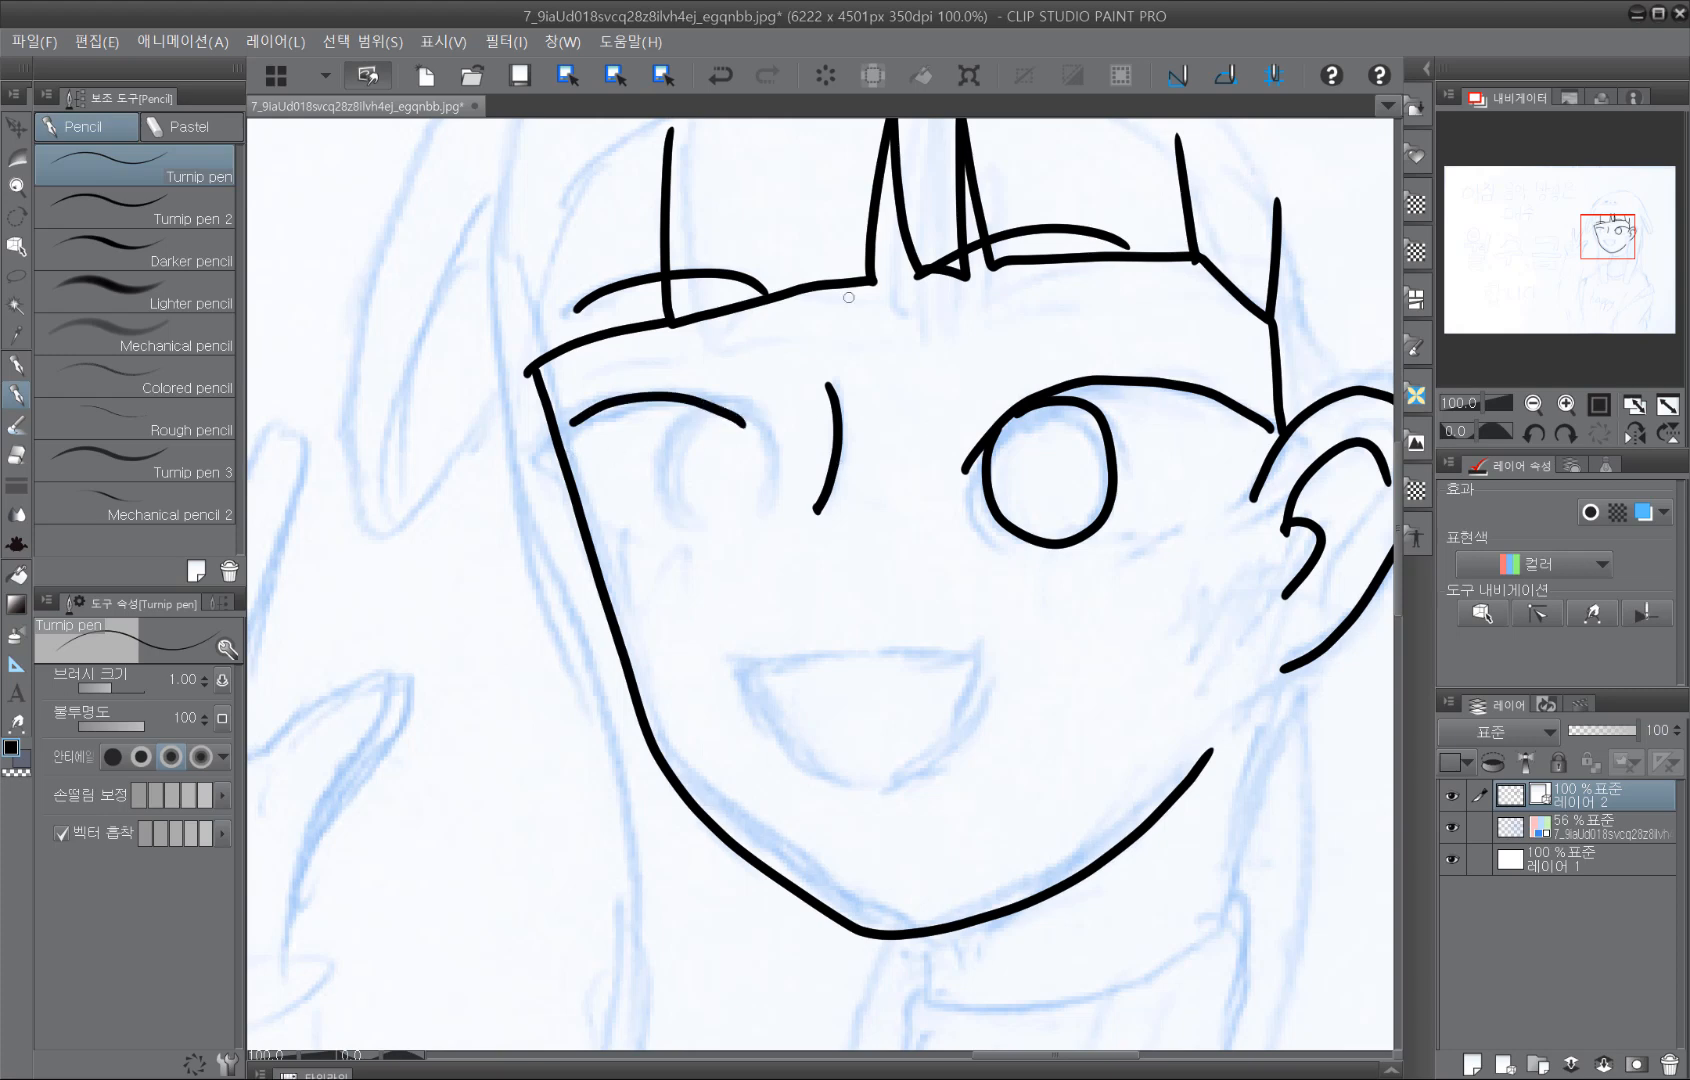
left_click(720, 75)
mouse_move(529, 459)
left_mouse_down()
mouse_move(653, 398)
mouse_move(745, 421)
left_mouse_up()
mouse_move(581, 402)
left_mouse_down()
mouse_move(737, 386)
mouse_move(737, 522)
mouse_move(741, 418)
left_mouse_up()
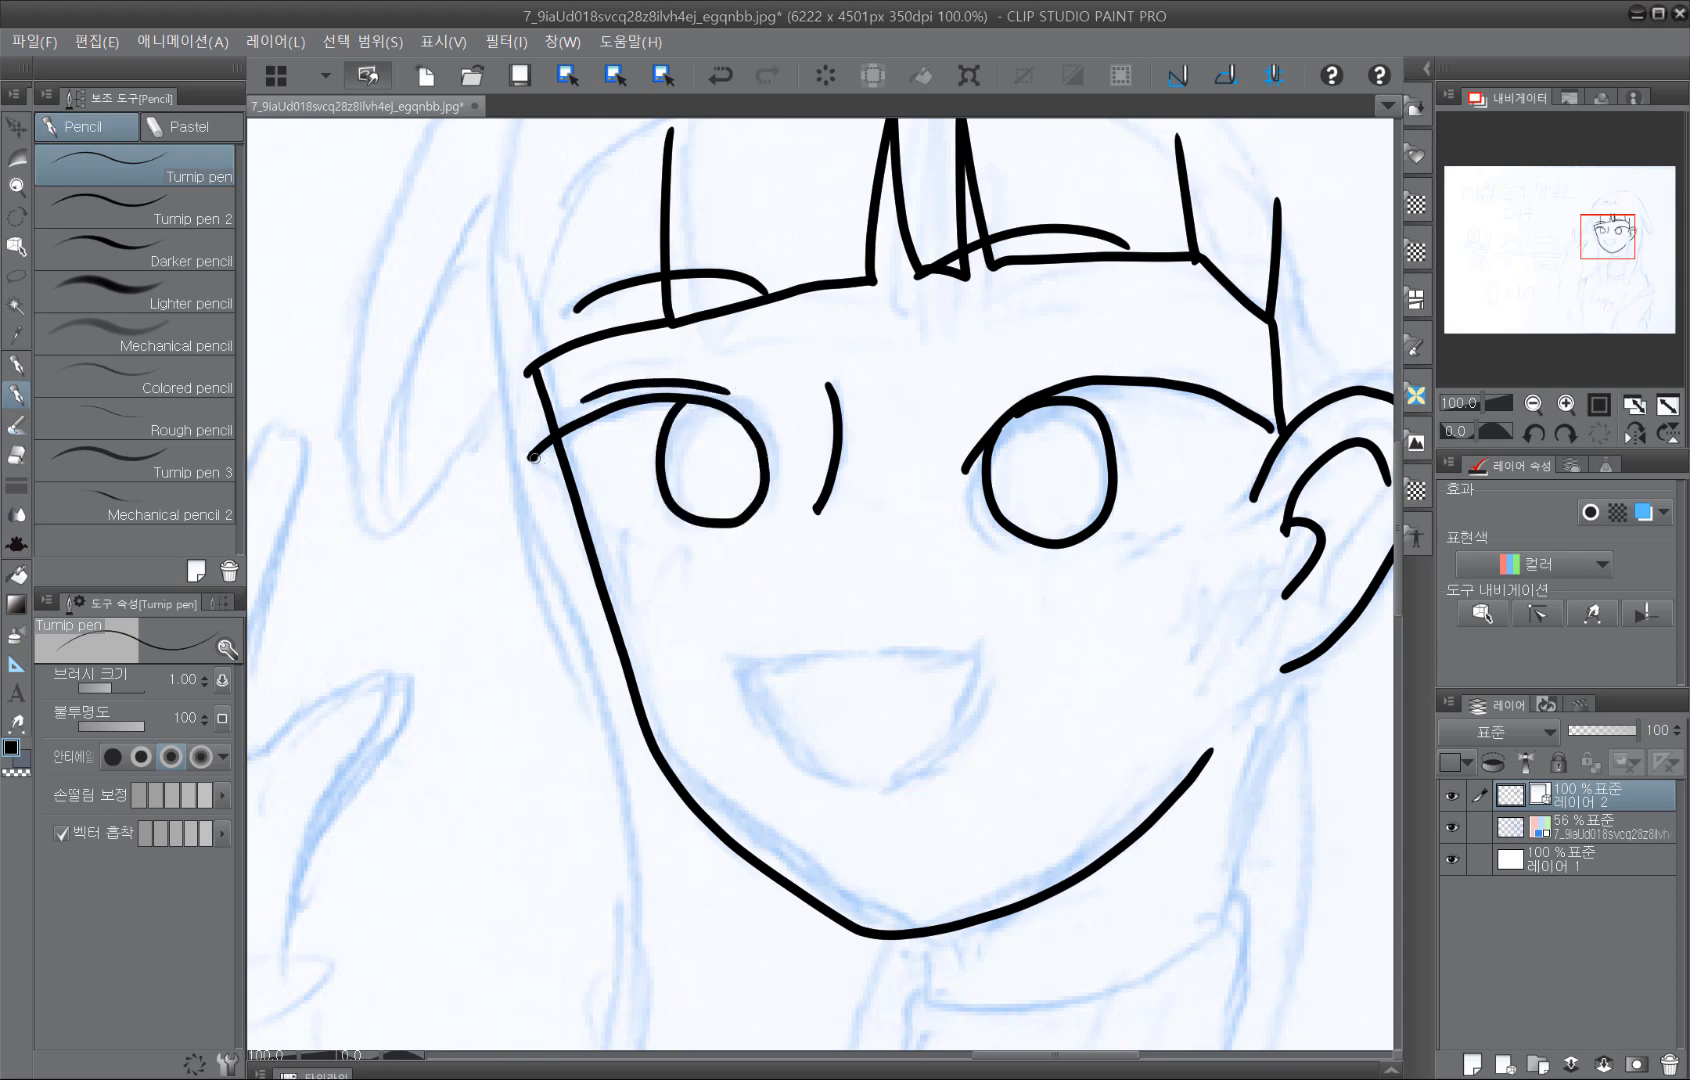
left_click_drag(534, 457, 586, 489)
Step: Trace the open smiling mouth as a closed shape and hide the blue sketch layer
left_click_drag(736, 664, 970, 656)
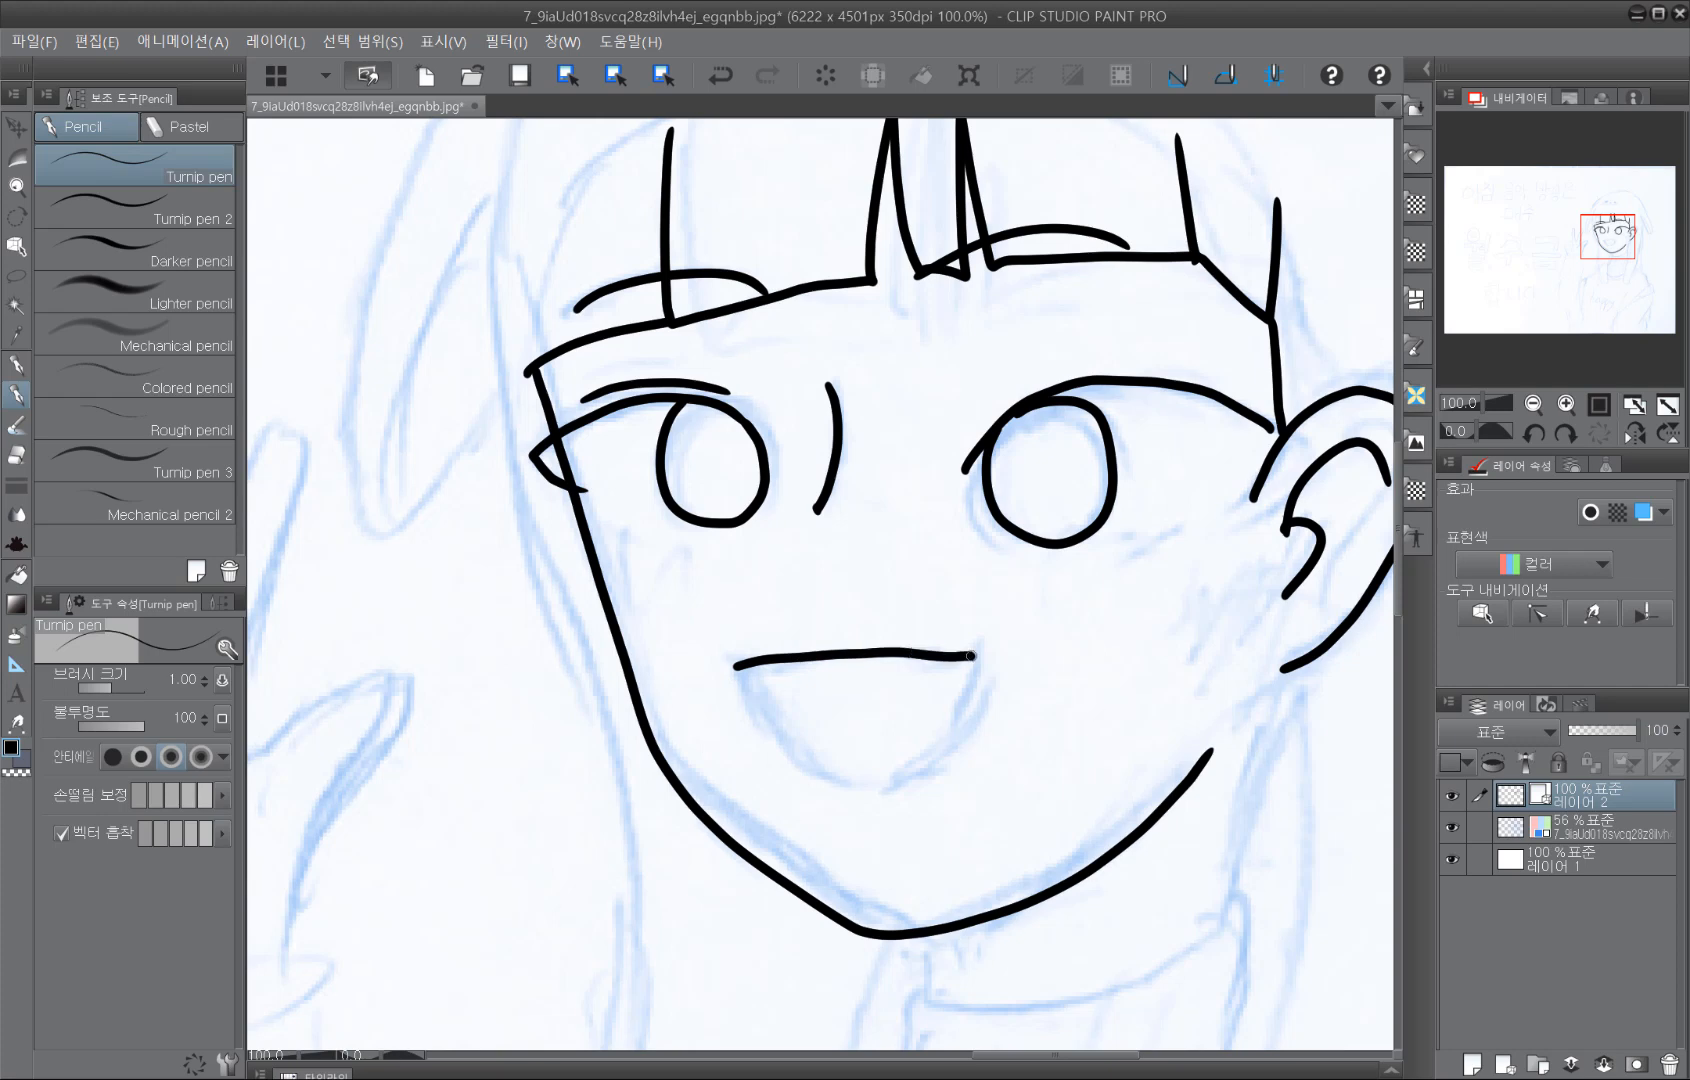
mouse_move(739, 668)
left_mouse_down()
mouse_move(850, 784)
mouse_move(962, 726)
mouse_move(969, 662)
left_mouse_up()
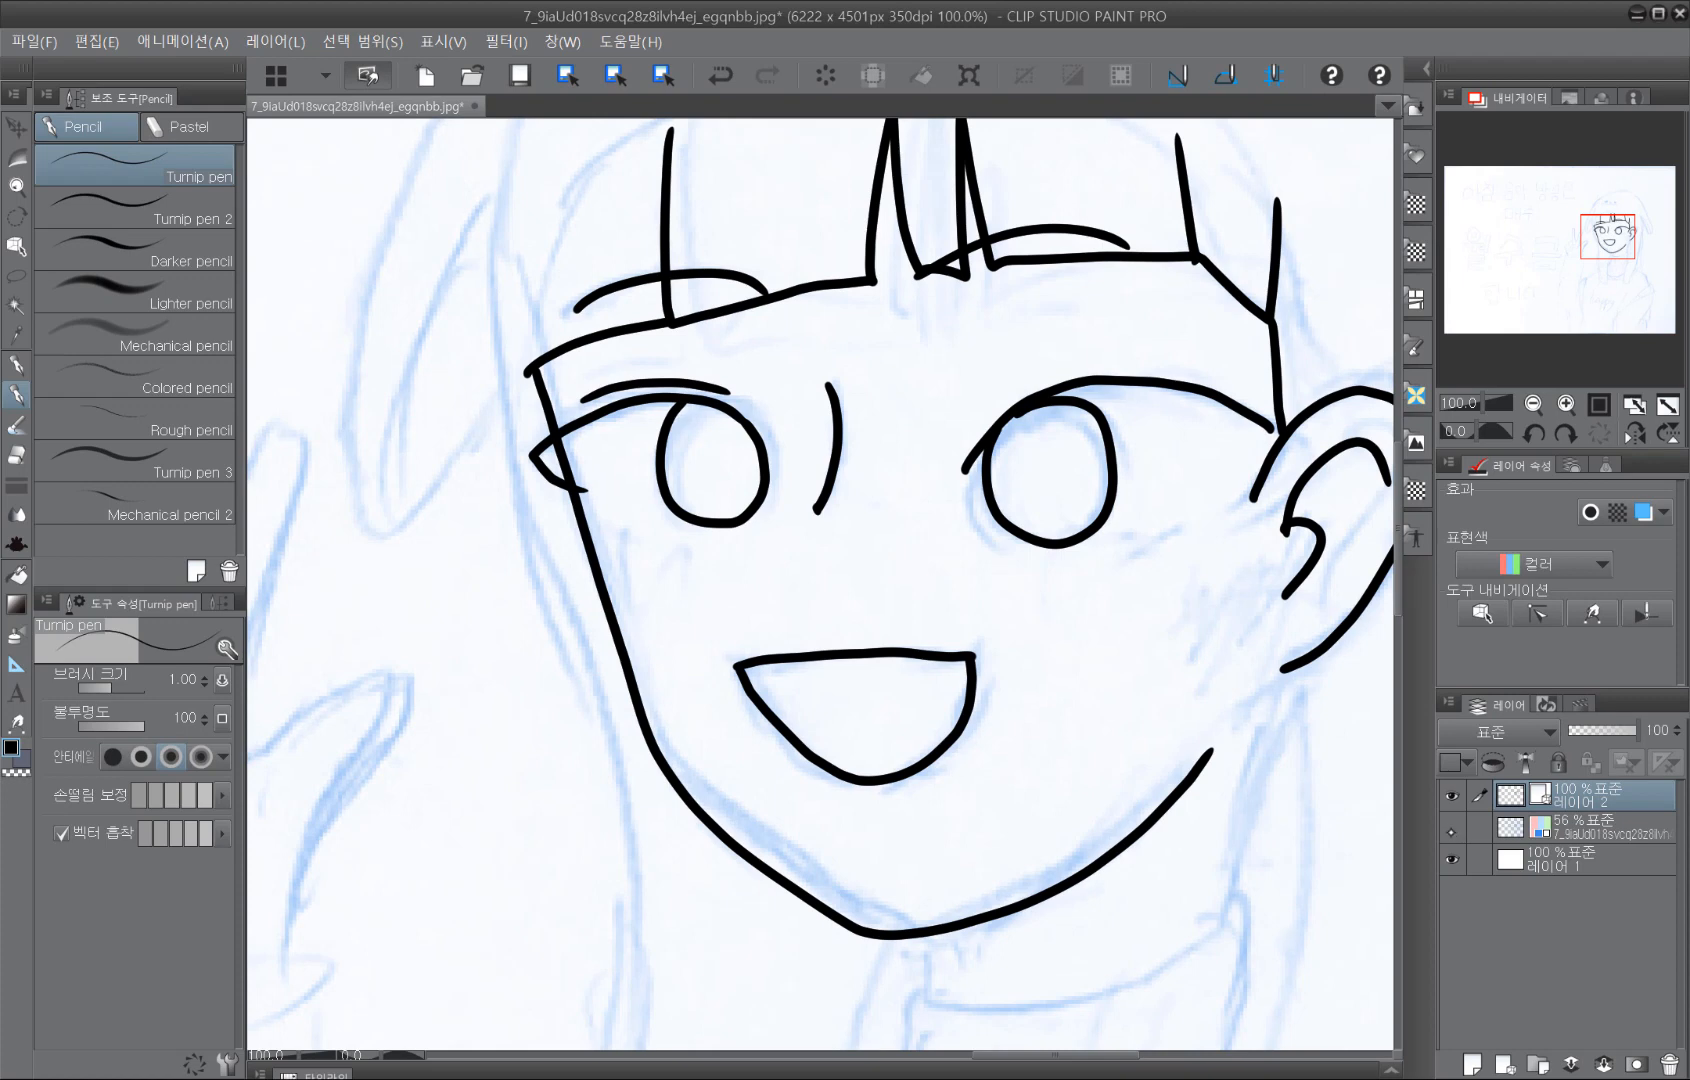
left_click(1451, 829)
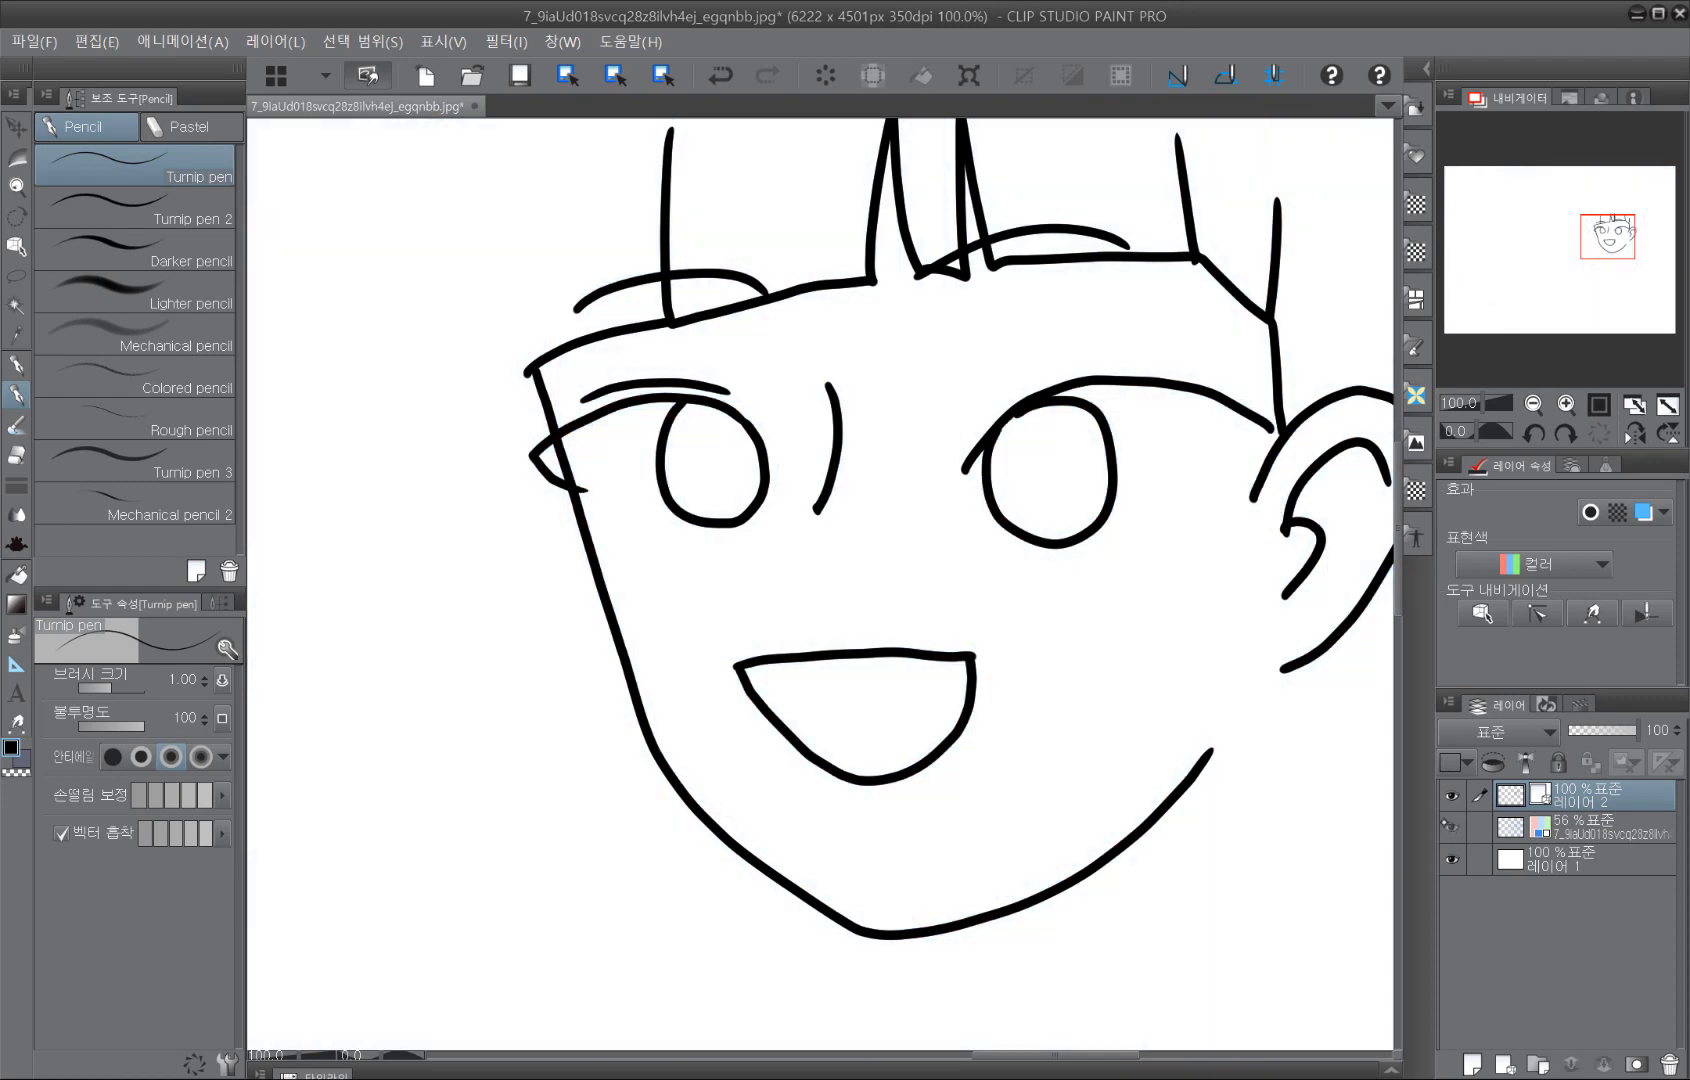
Step: Show the blue sketch layer again and mirror the canvas view horizontally to check the face
left_click(1450, 826)
left_click(1450, 826)
left_click(1450, 826)
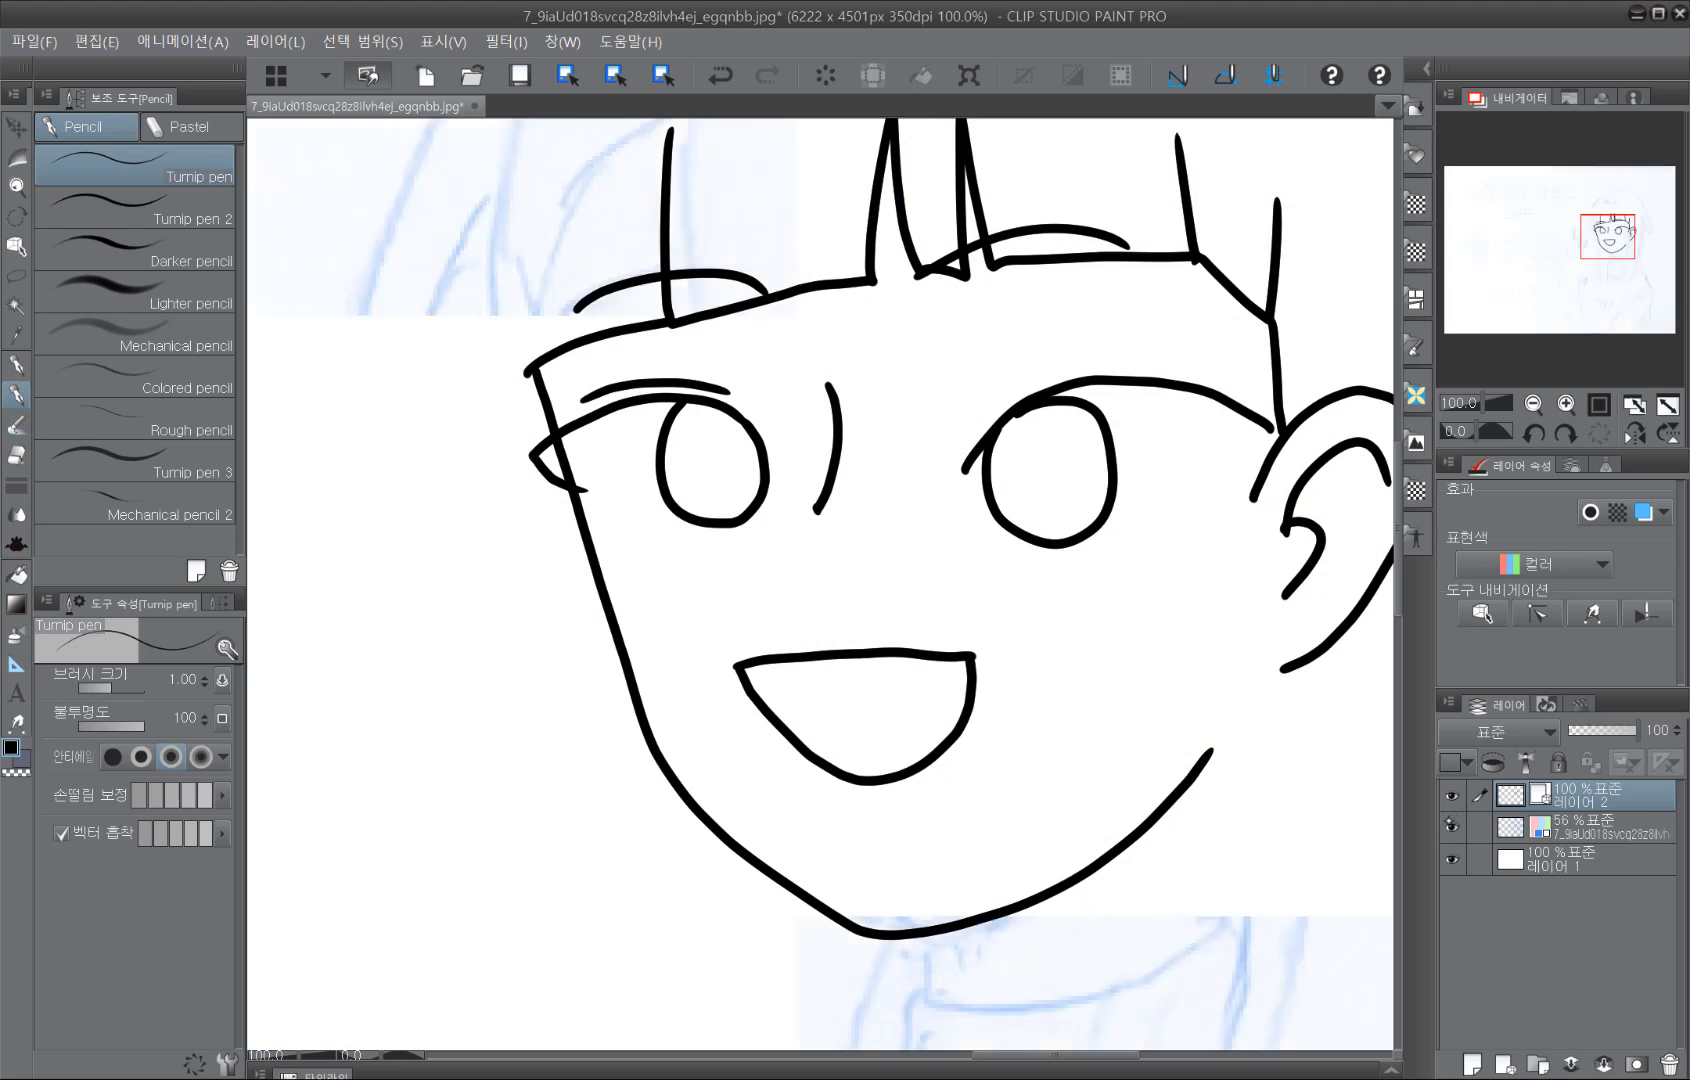
left_click(1533, 403)
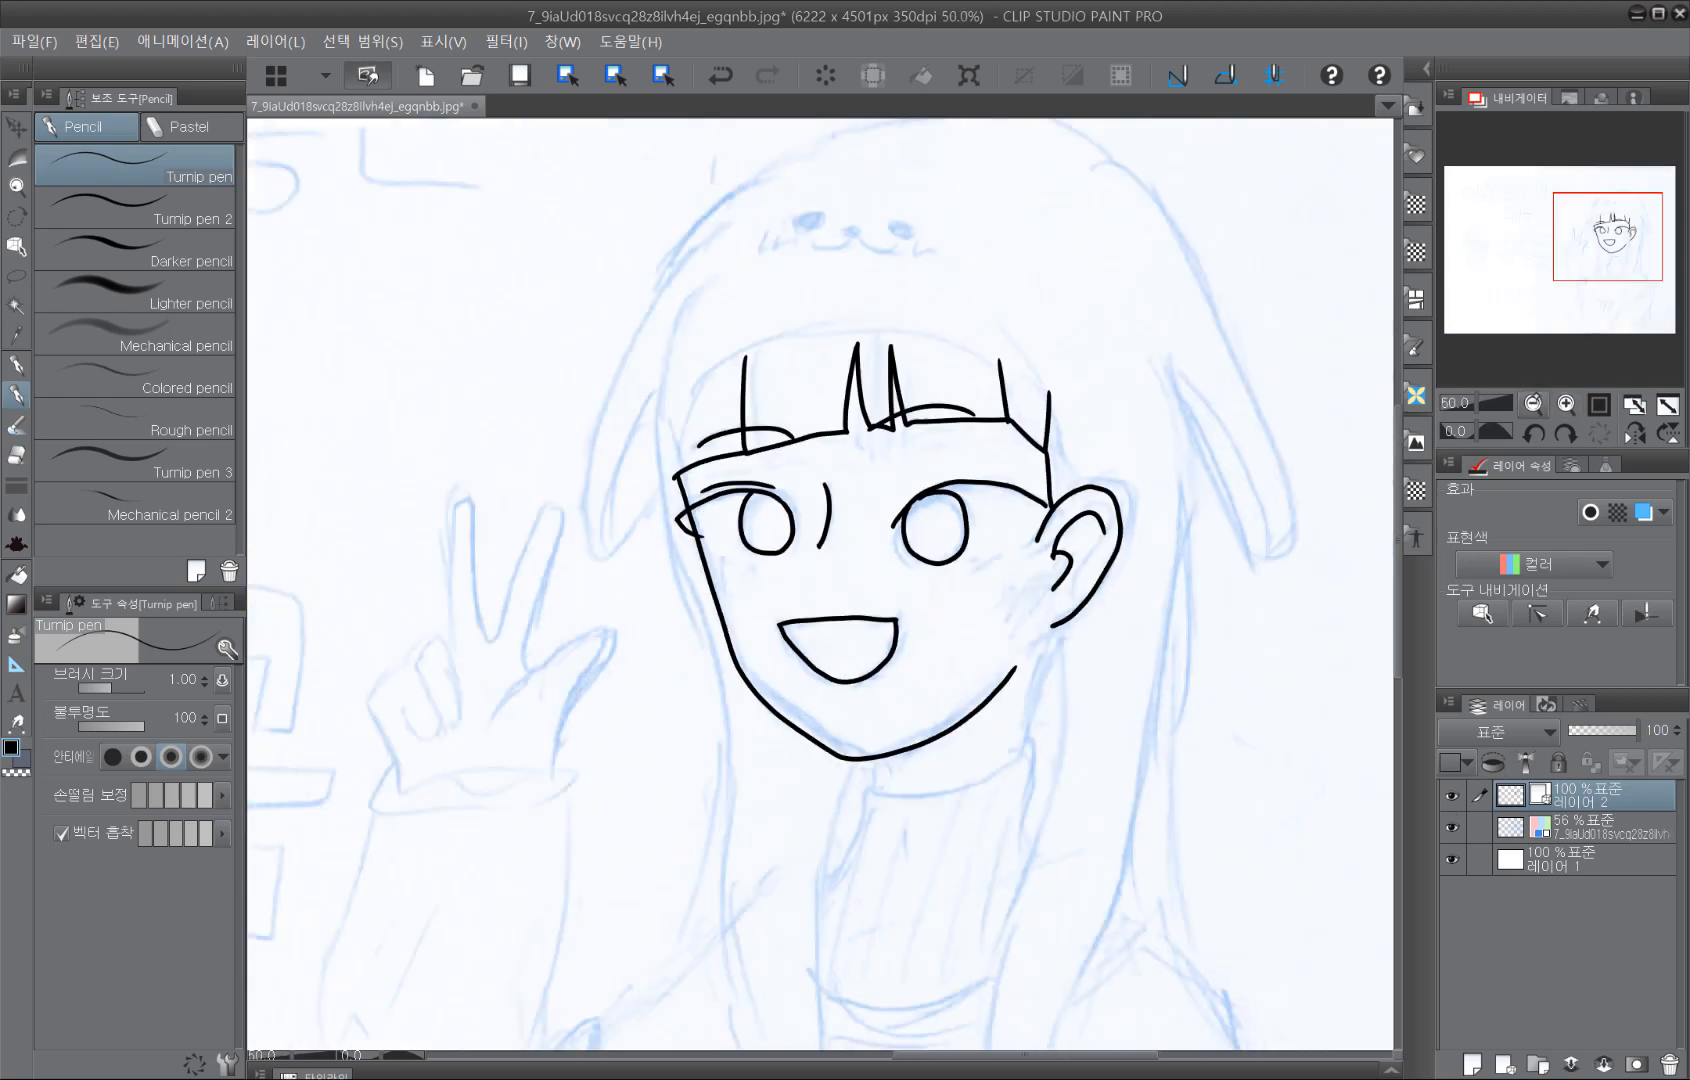
mouse_move(1303, 675)
left_mouse_down()
mouse_move(1245, 698)
mouse_move(1283, 690)
left_mouse_up()
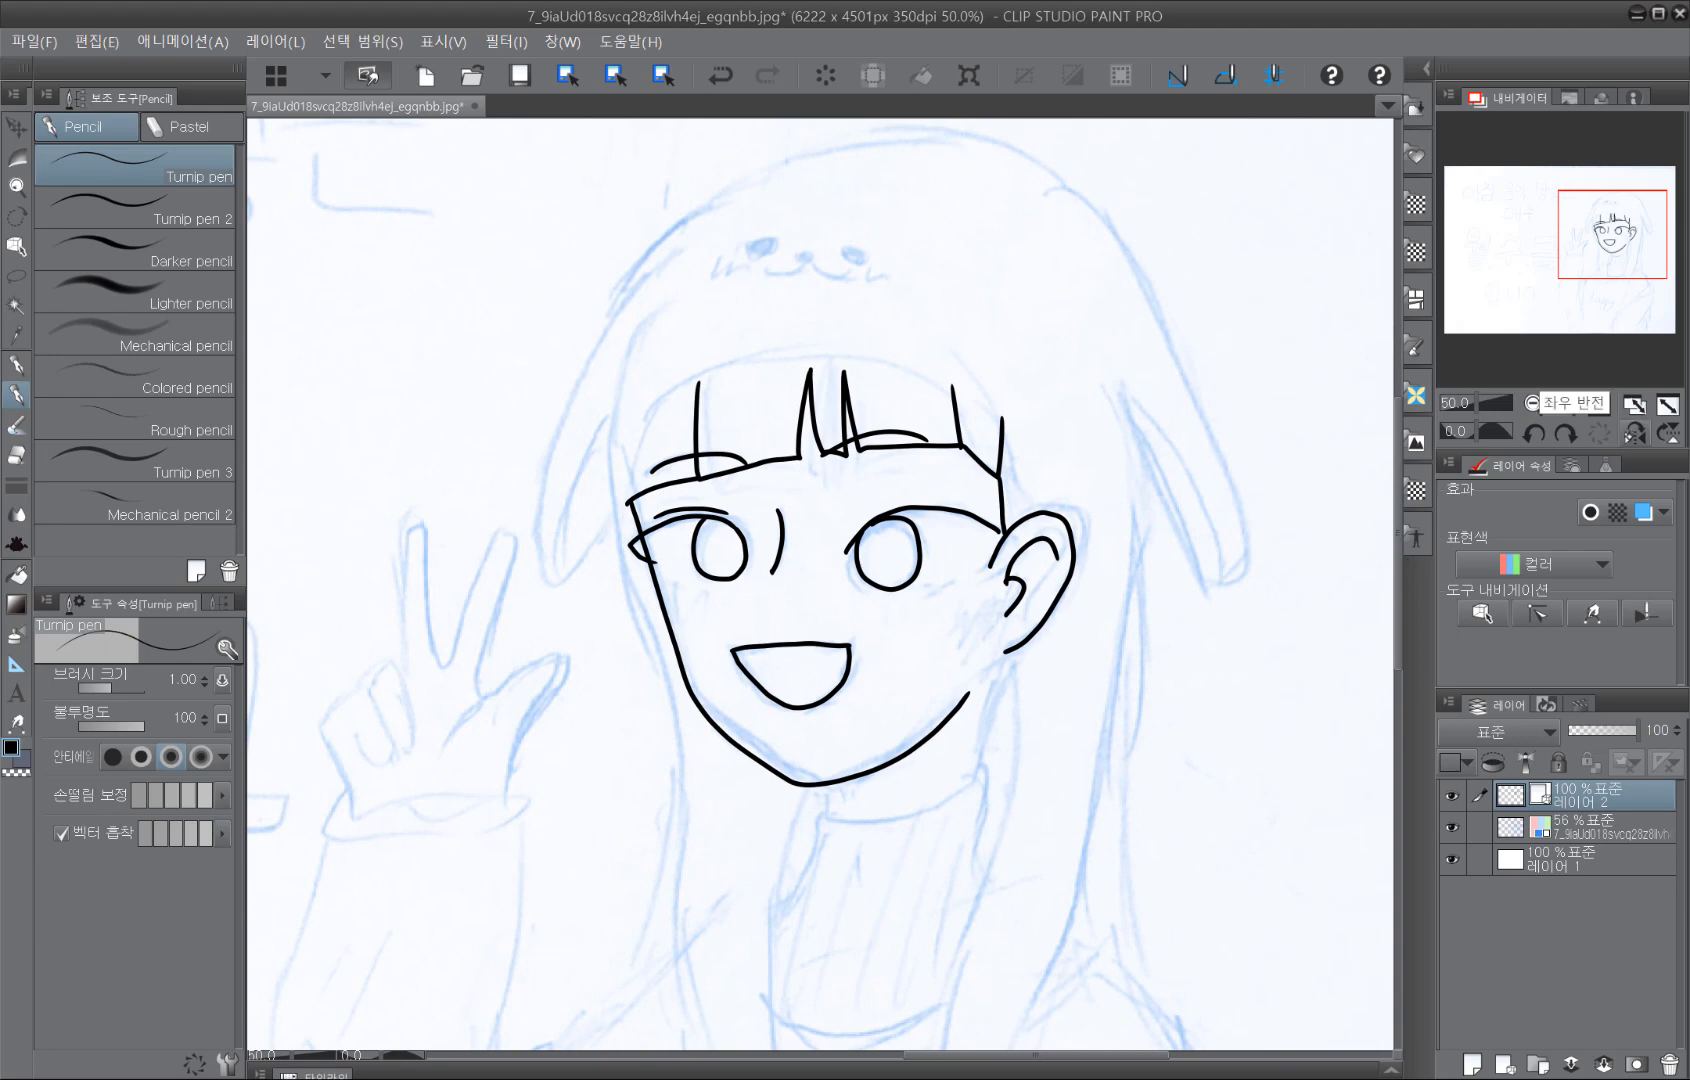
left_click(1634, 405)
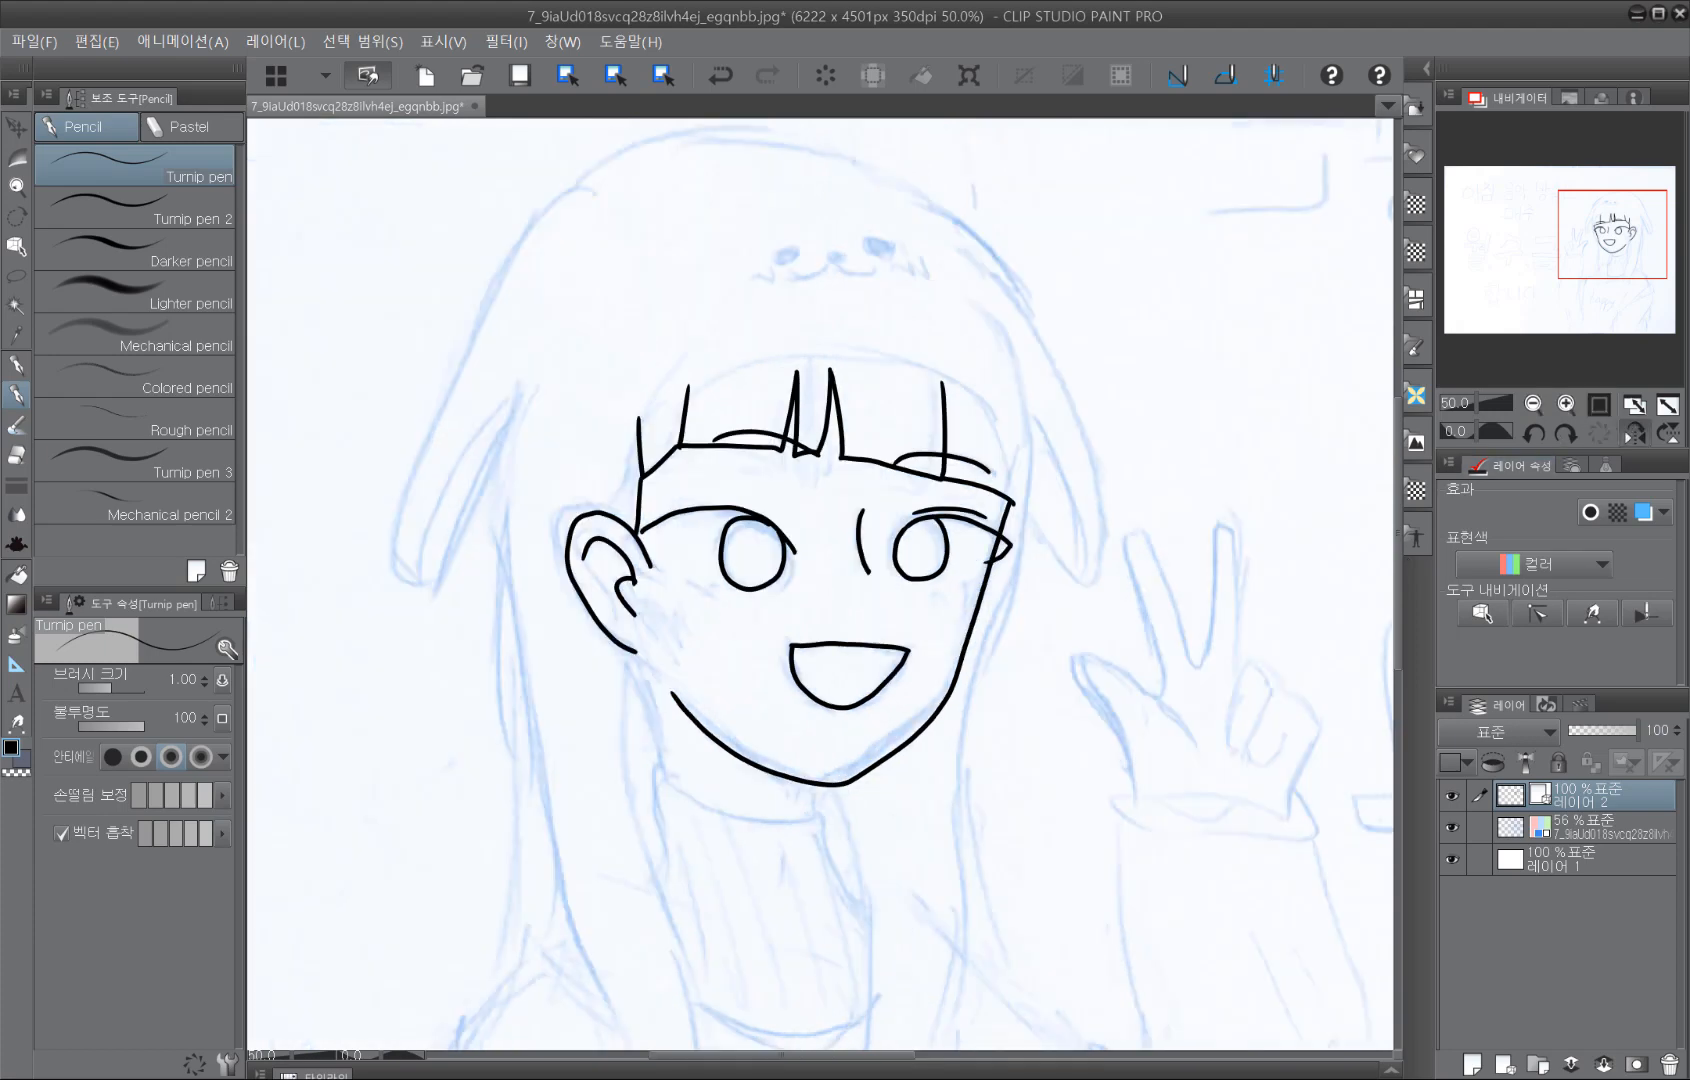
left_click_drag(1077, 690, 1111, 694)
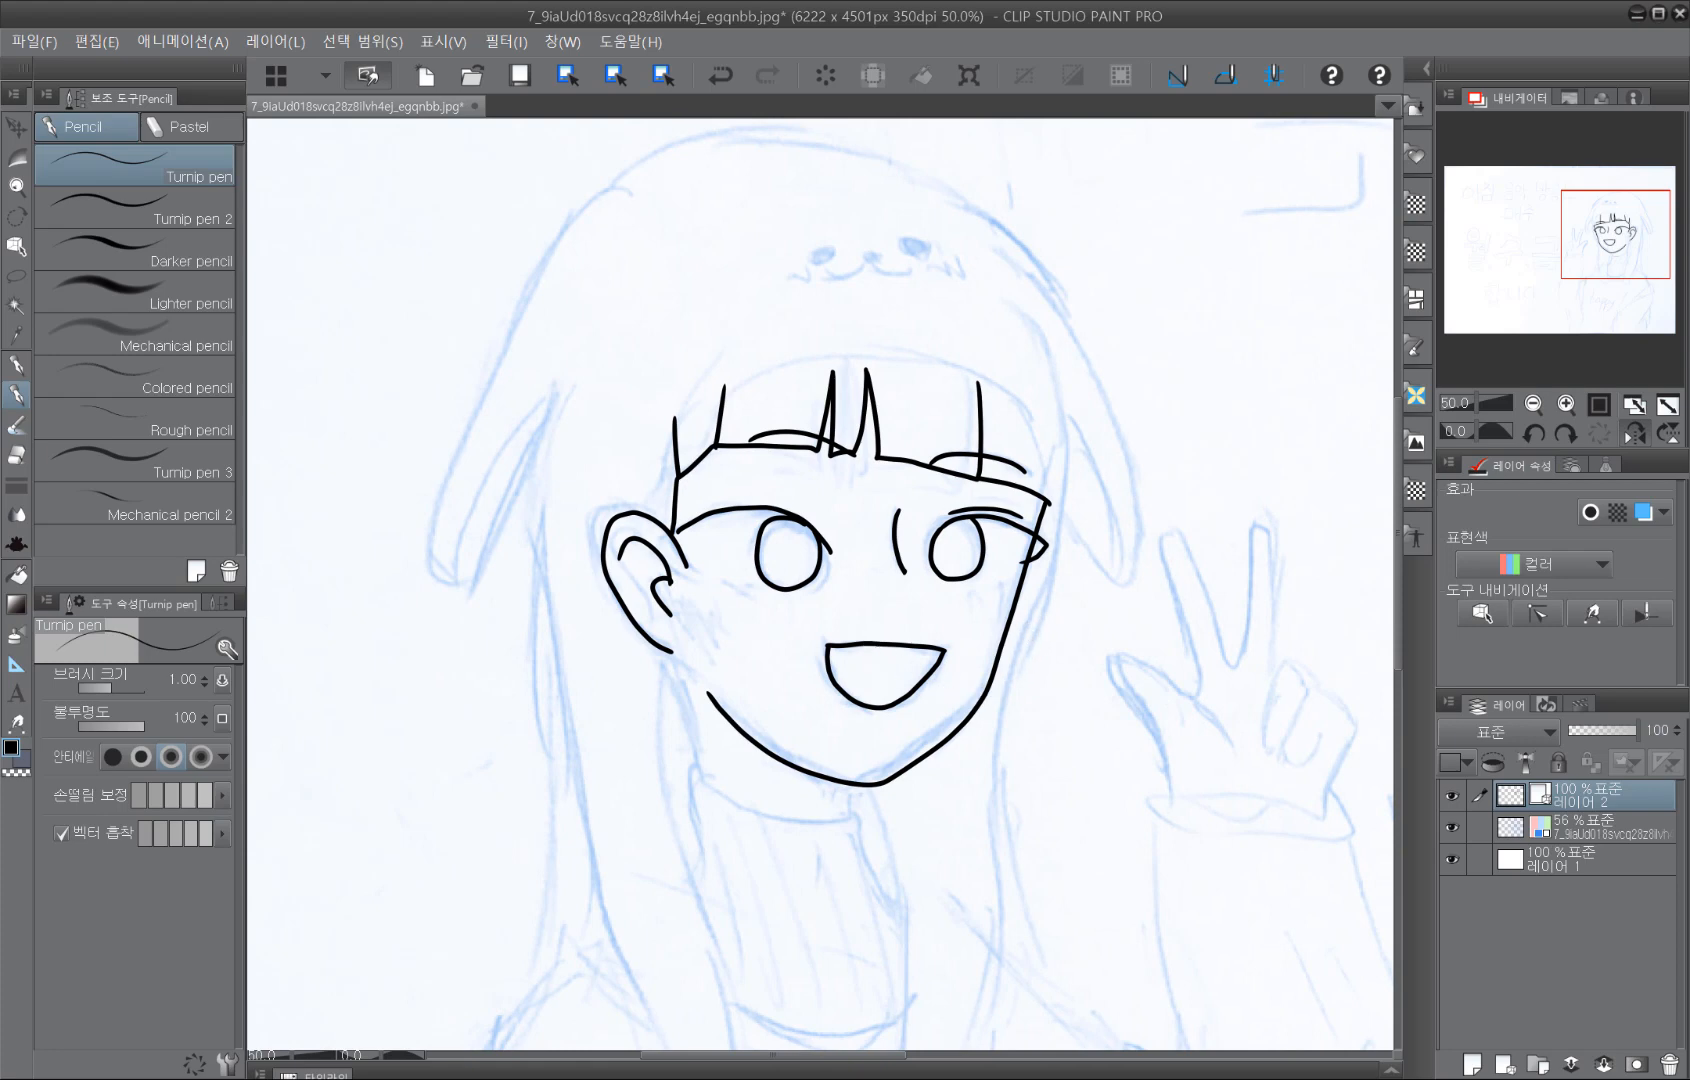
Step: Lasso-select the nose line between the eyes and start a free transform on it
key("o")
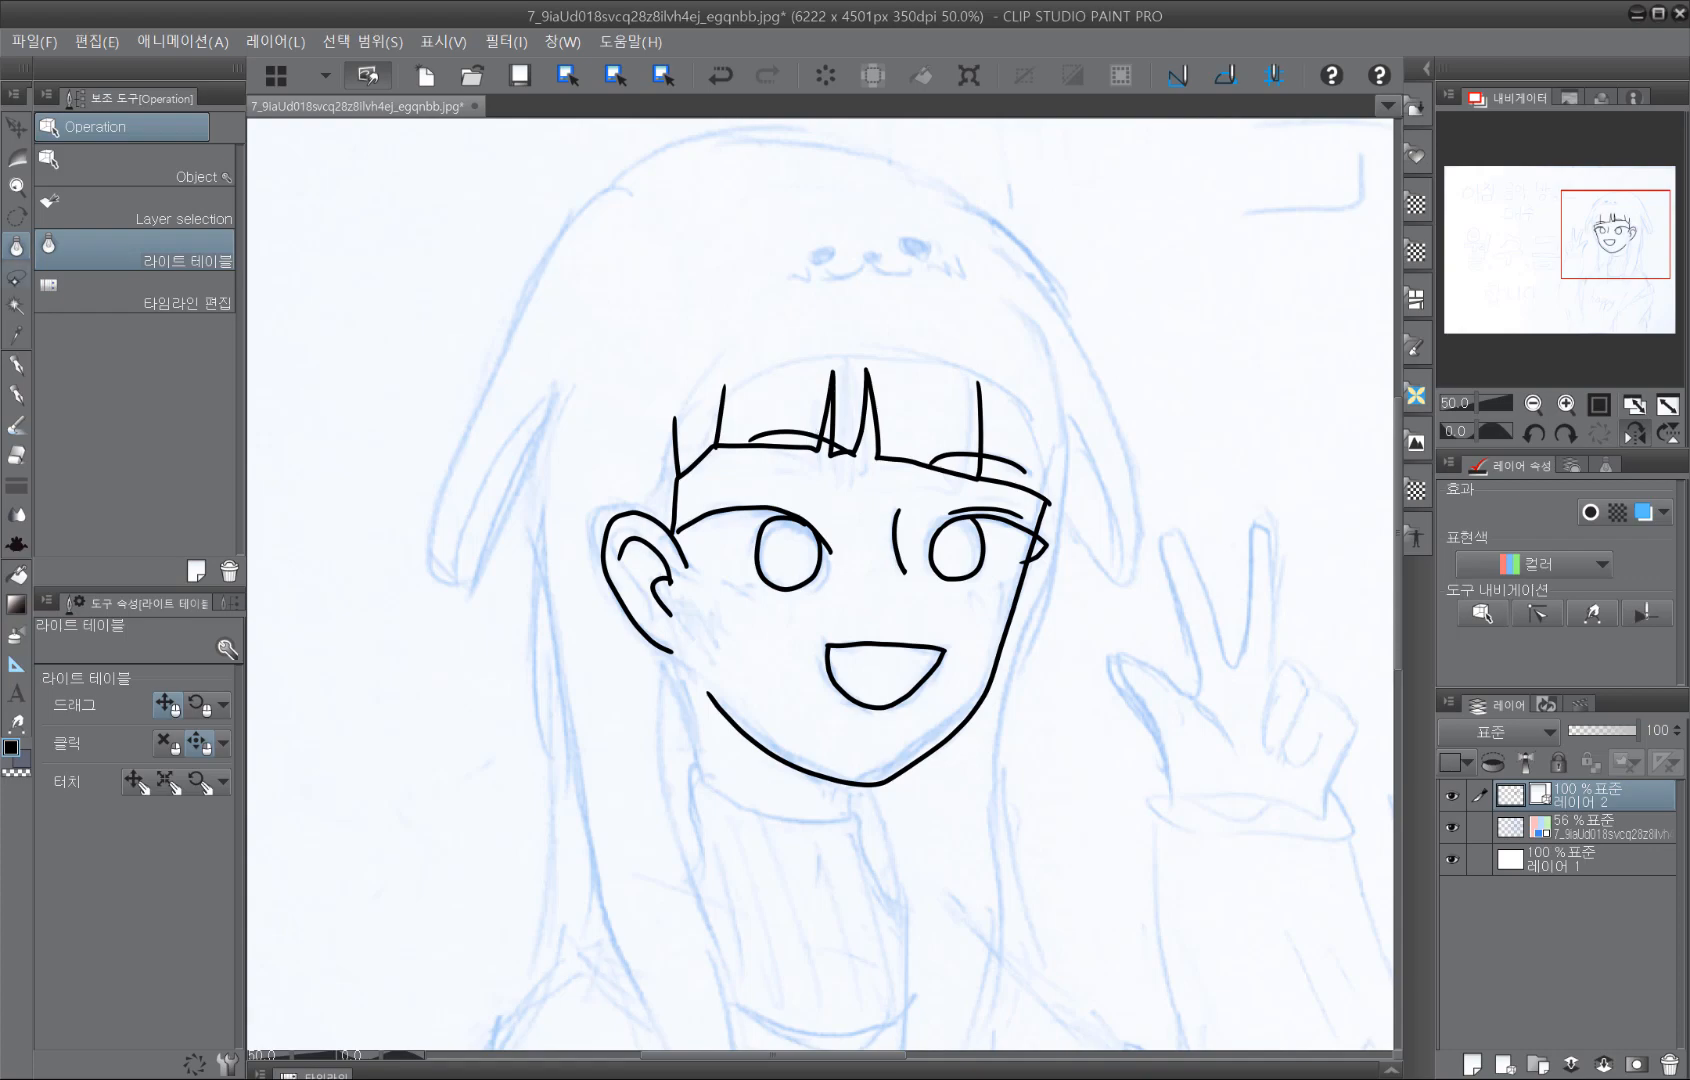
left_click(16, 276)
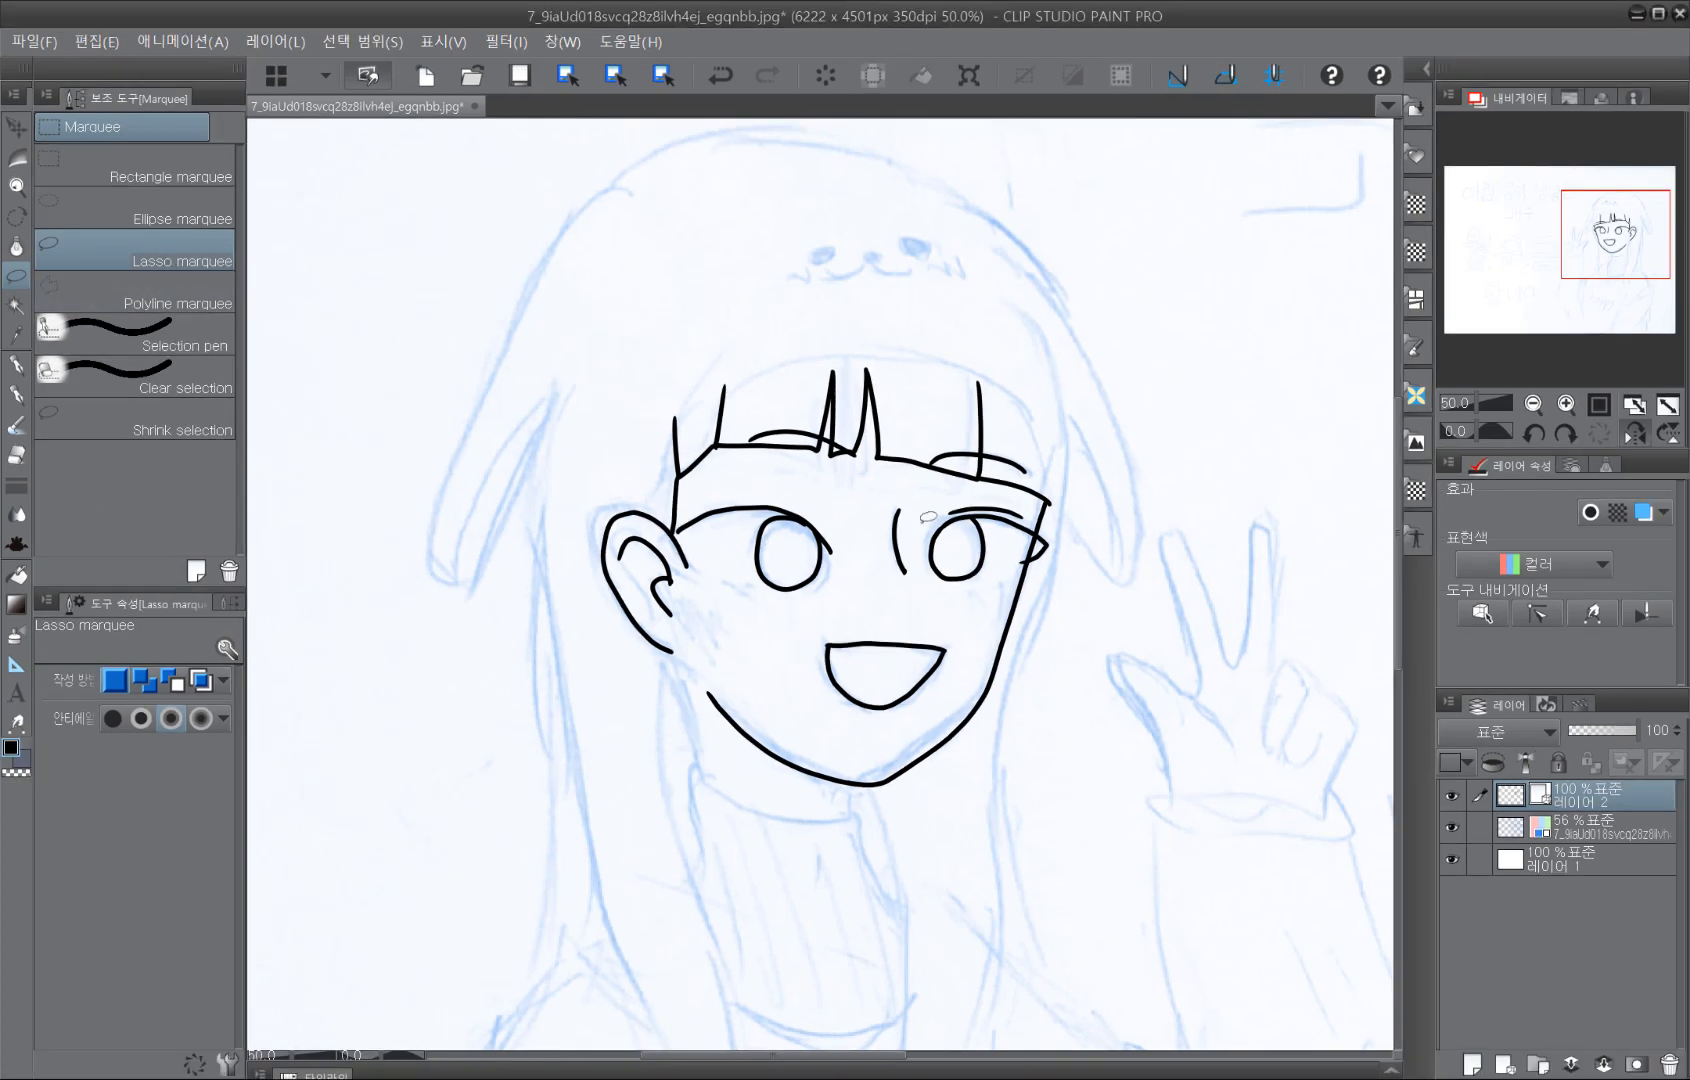
mouse_move(894, 486)
left_mouse_down()
mouse_move(878, 580)
mouse_move(929, 593)
mouse_move(892, 484)
left_mouse_up()
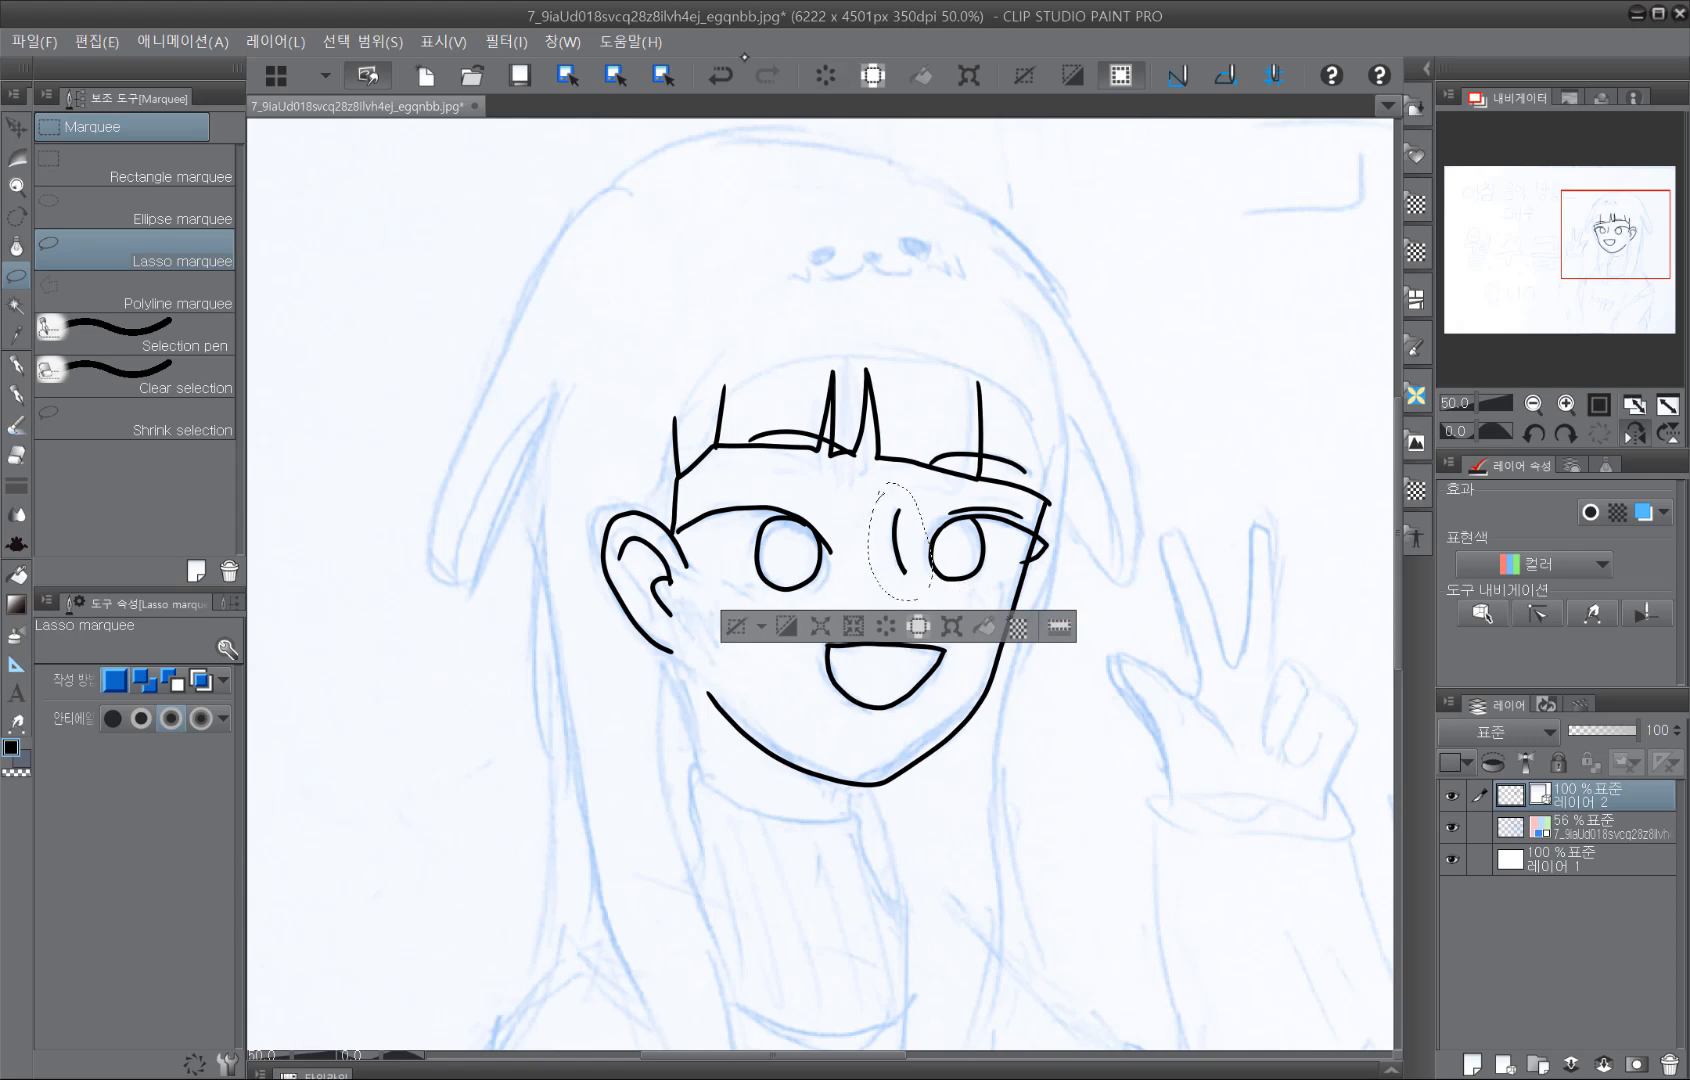
left_click(720, 75)
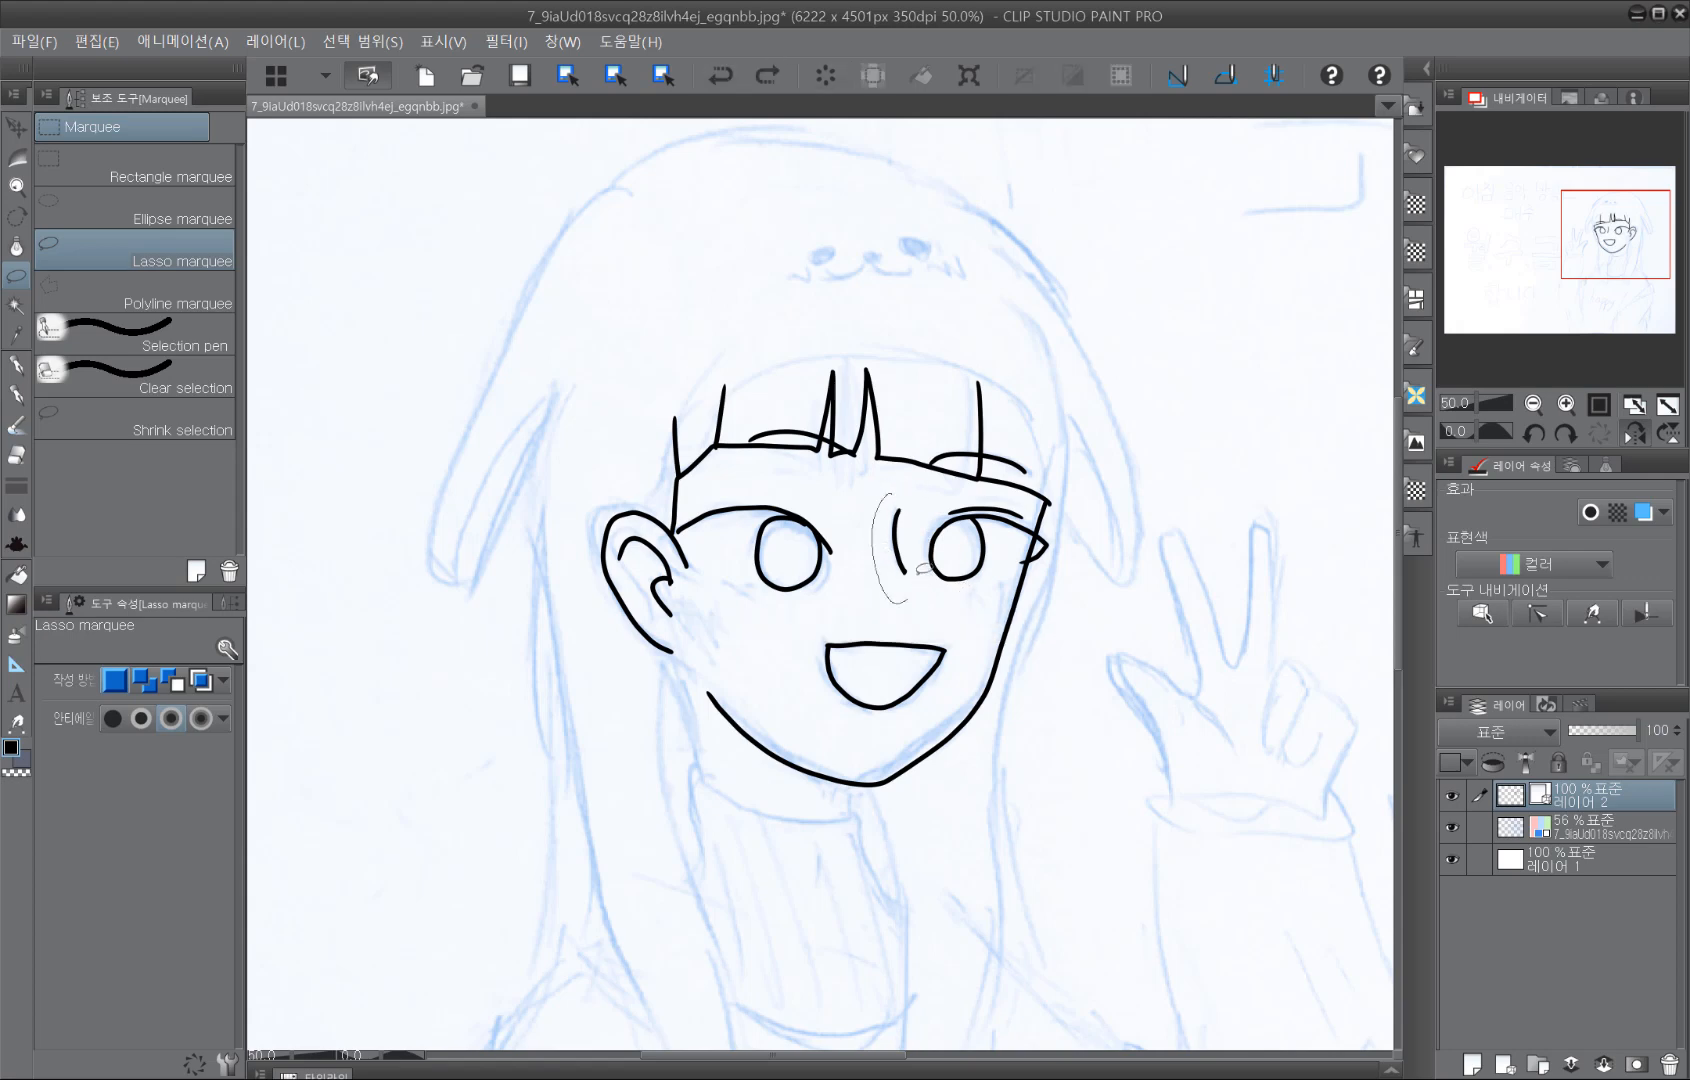
left_click_drag(914, 525, 912, 580)
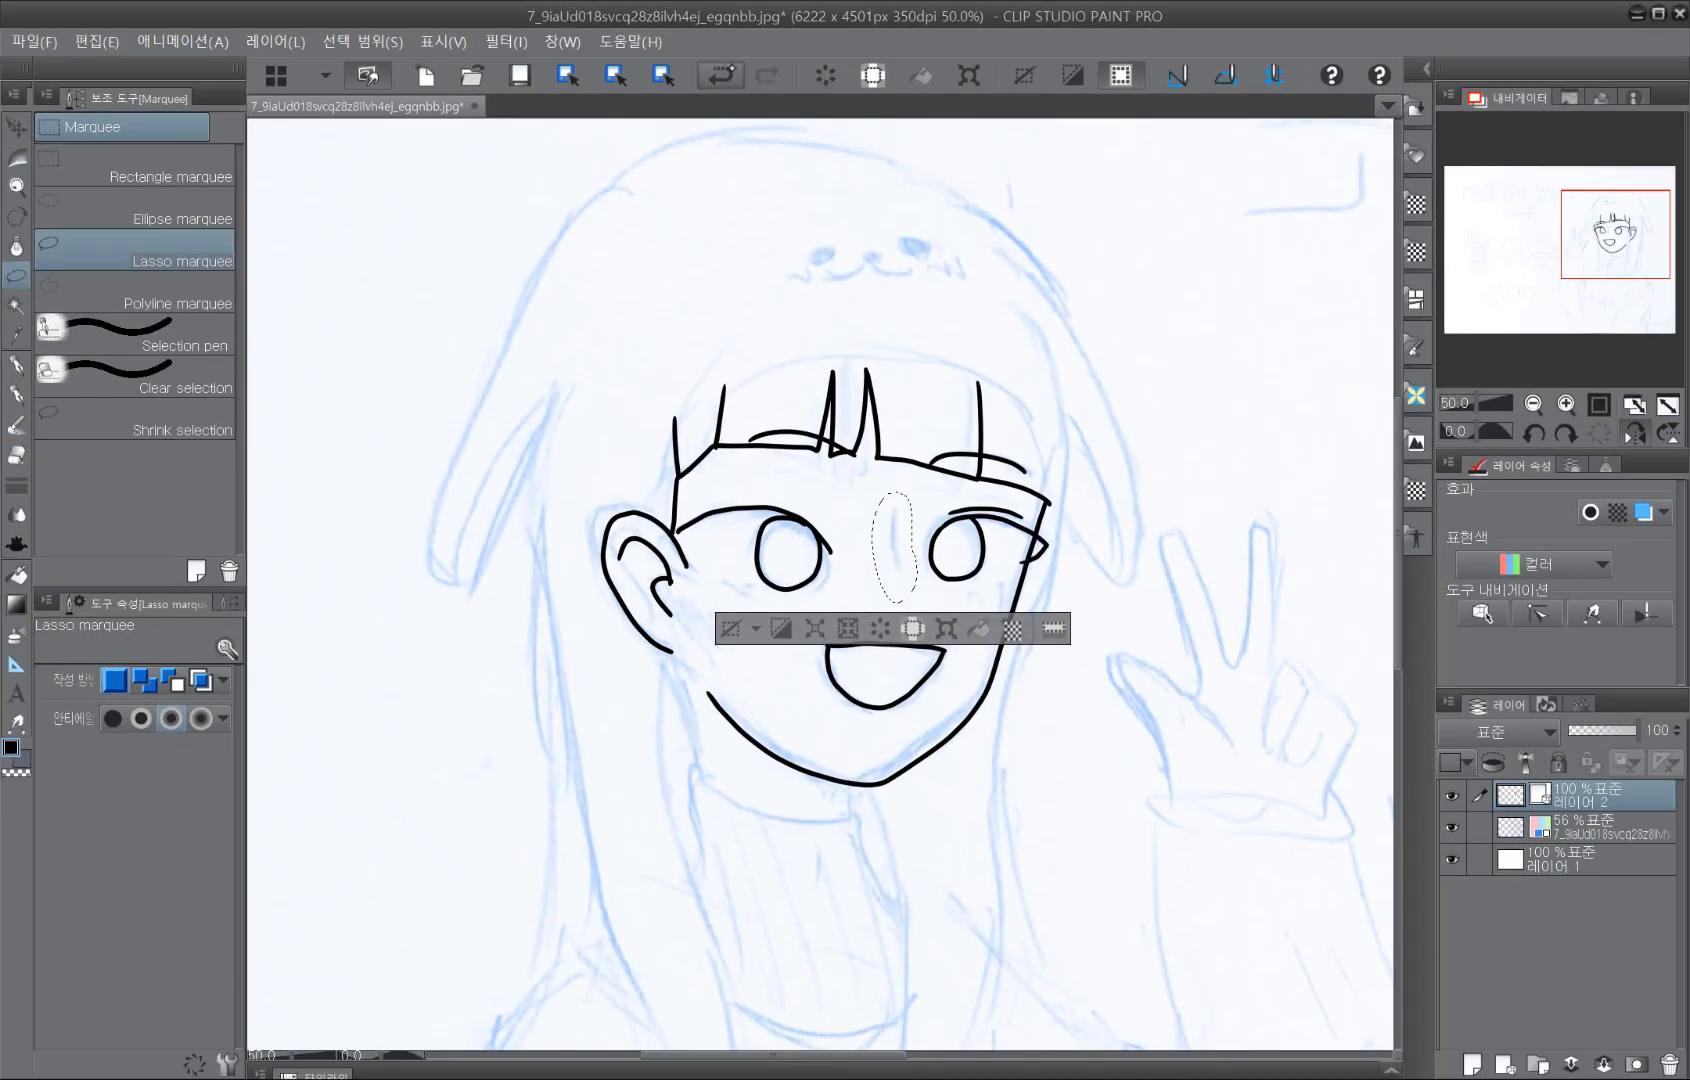
left_click(719, 78)
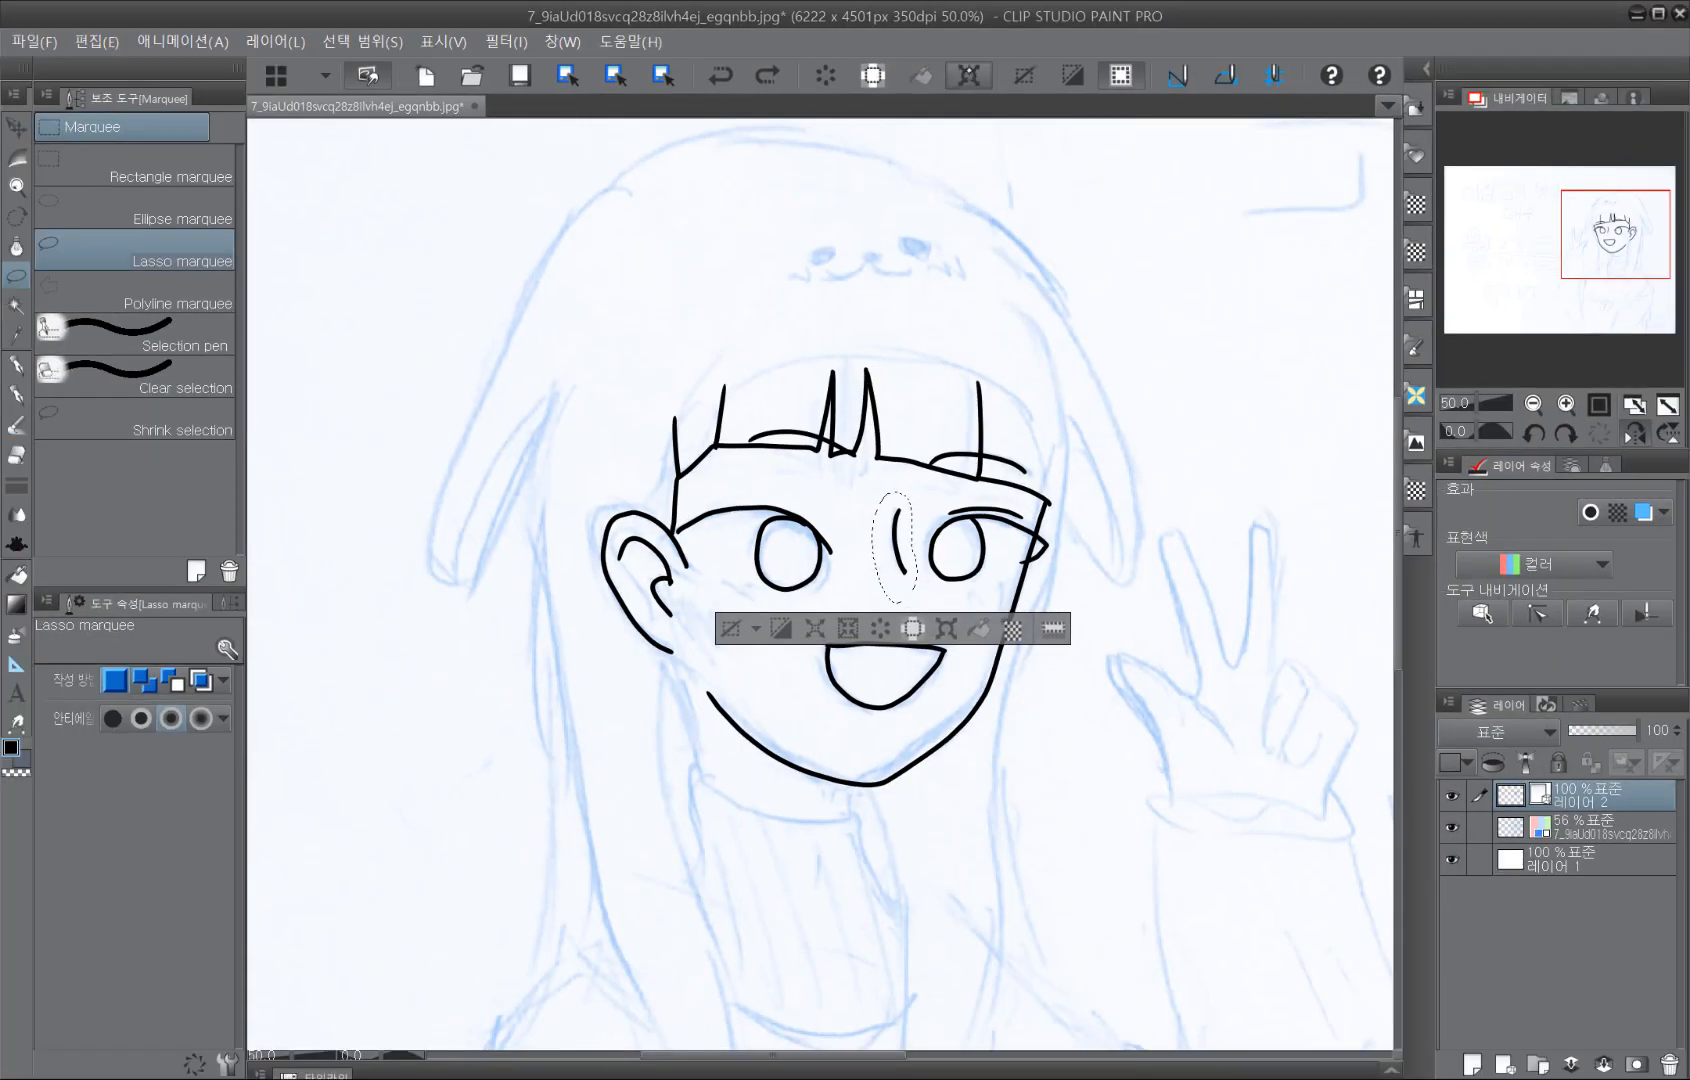
key("ctrl+t")
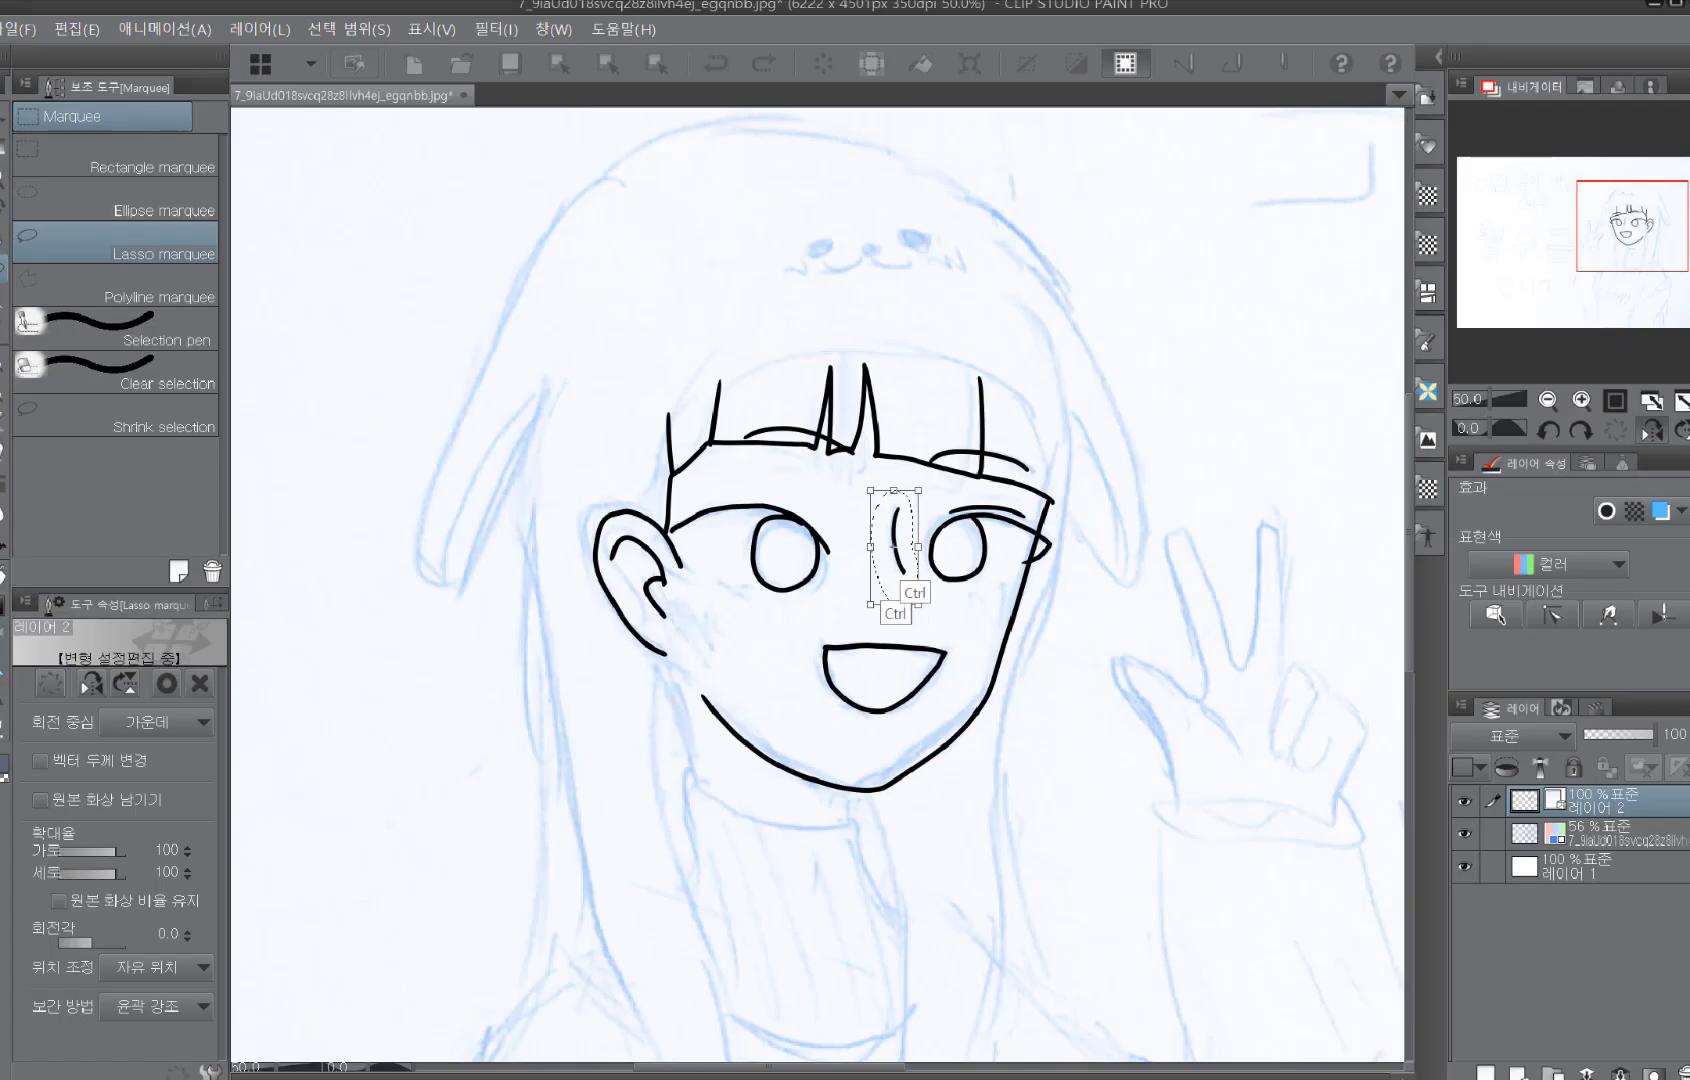
Step: Try enlarging, shrinking, rotating and repositioning the selected nose line, and undo these transforms
mouse_move(923, 411)
left_mouse_down()
mouse_move(1084, 131)
mouse_move(1136, 92)
left_mouse_up()
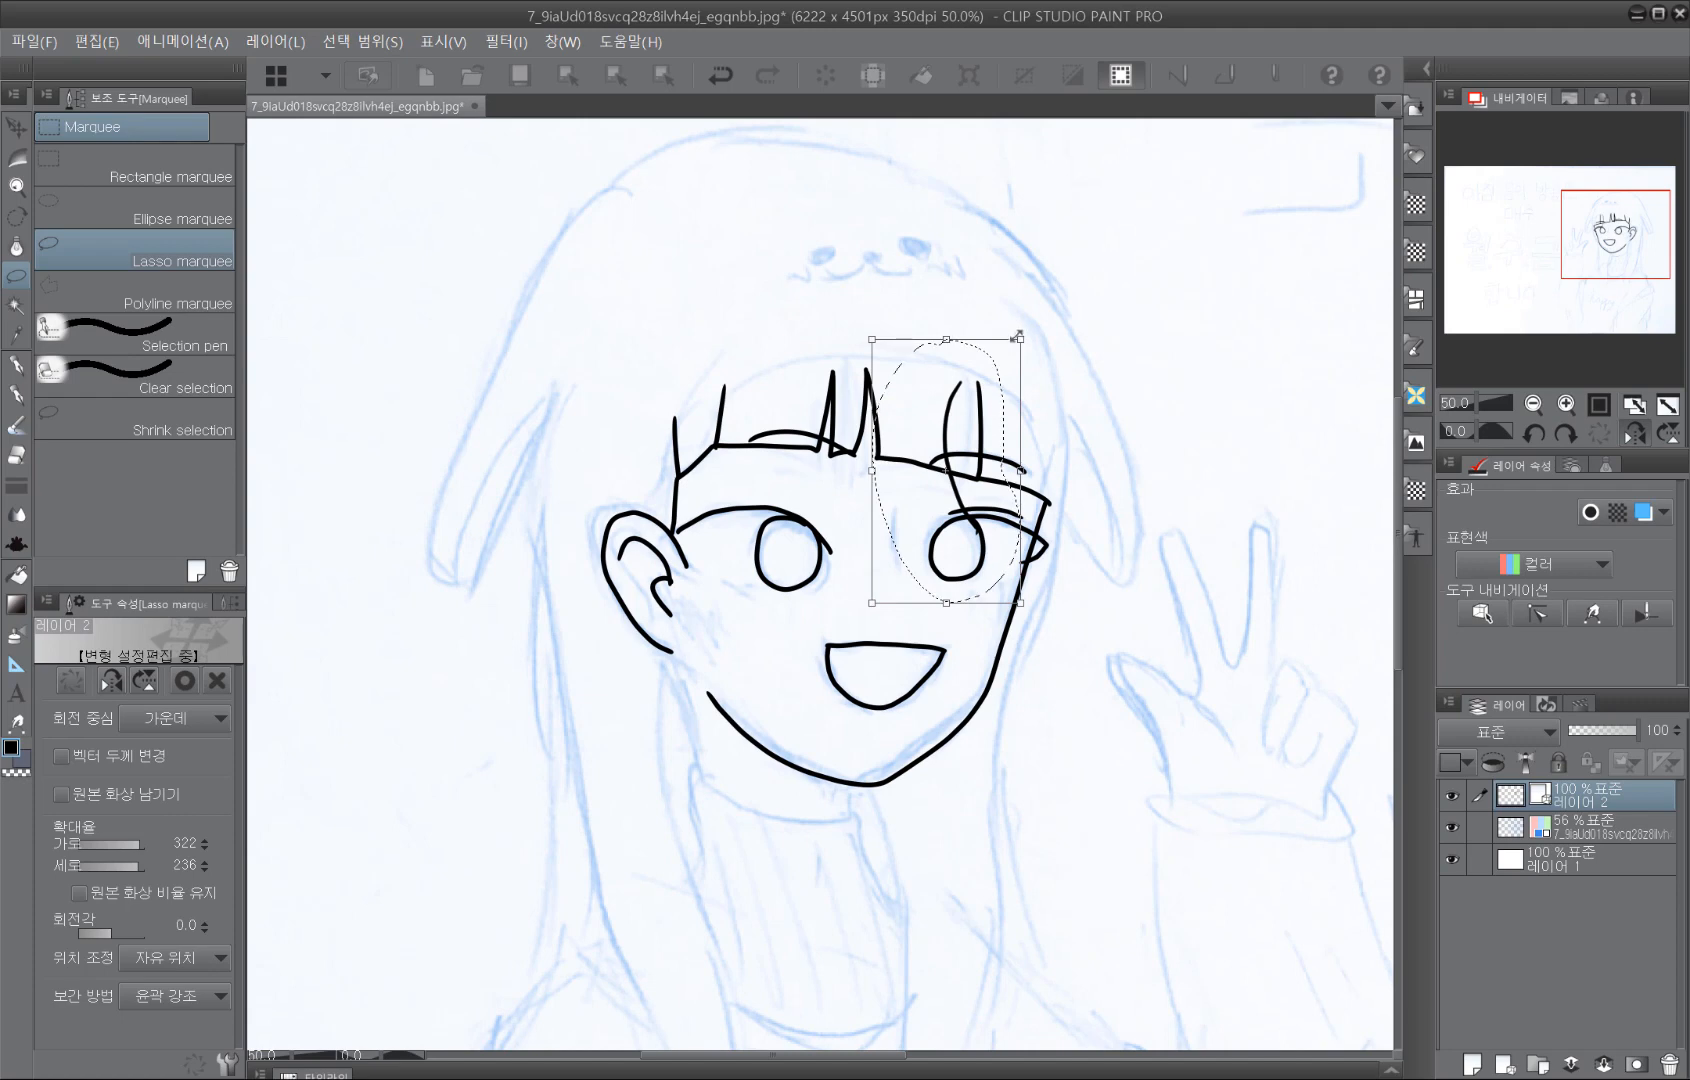
left_click(720, 75)
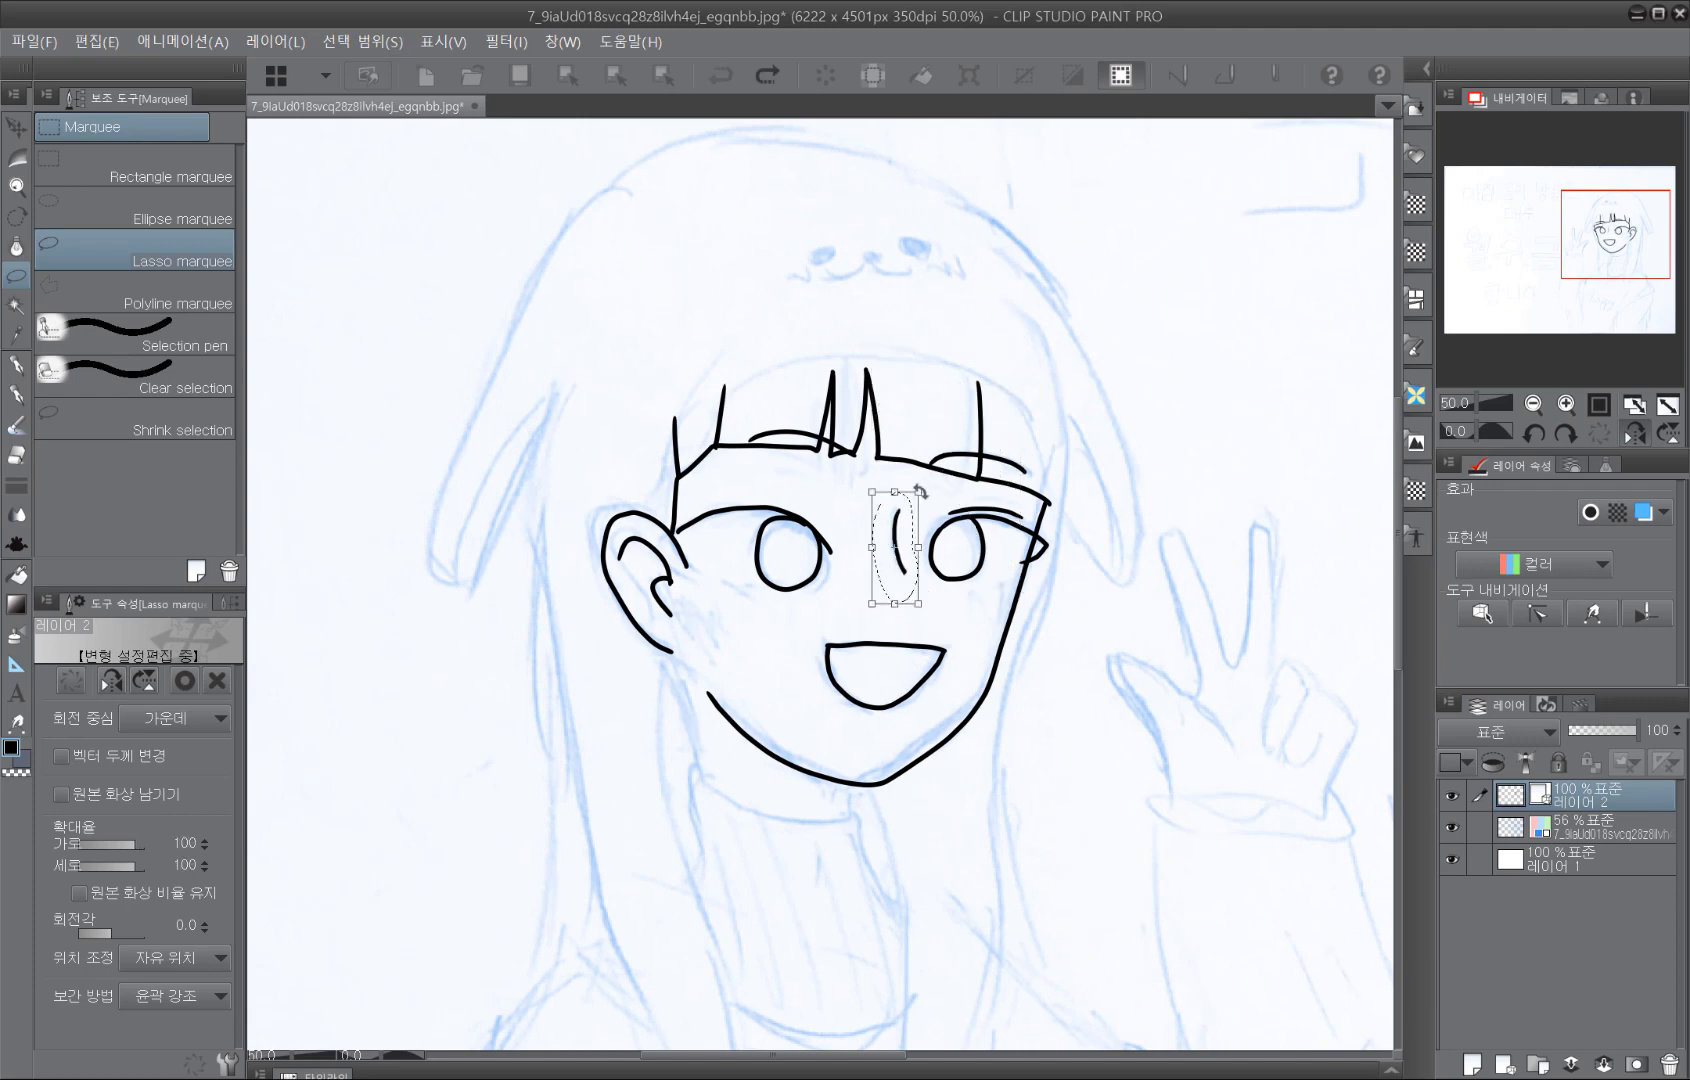
left_click_drag(918, 492, 894, 545)
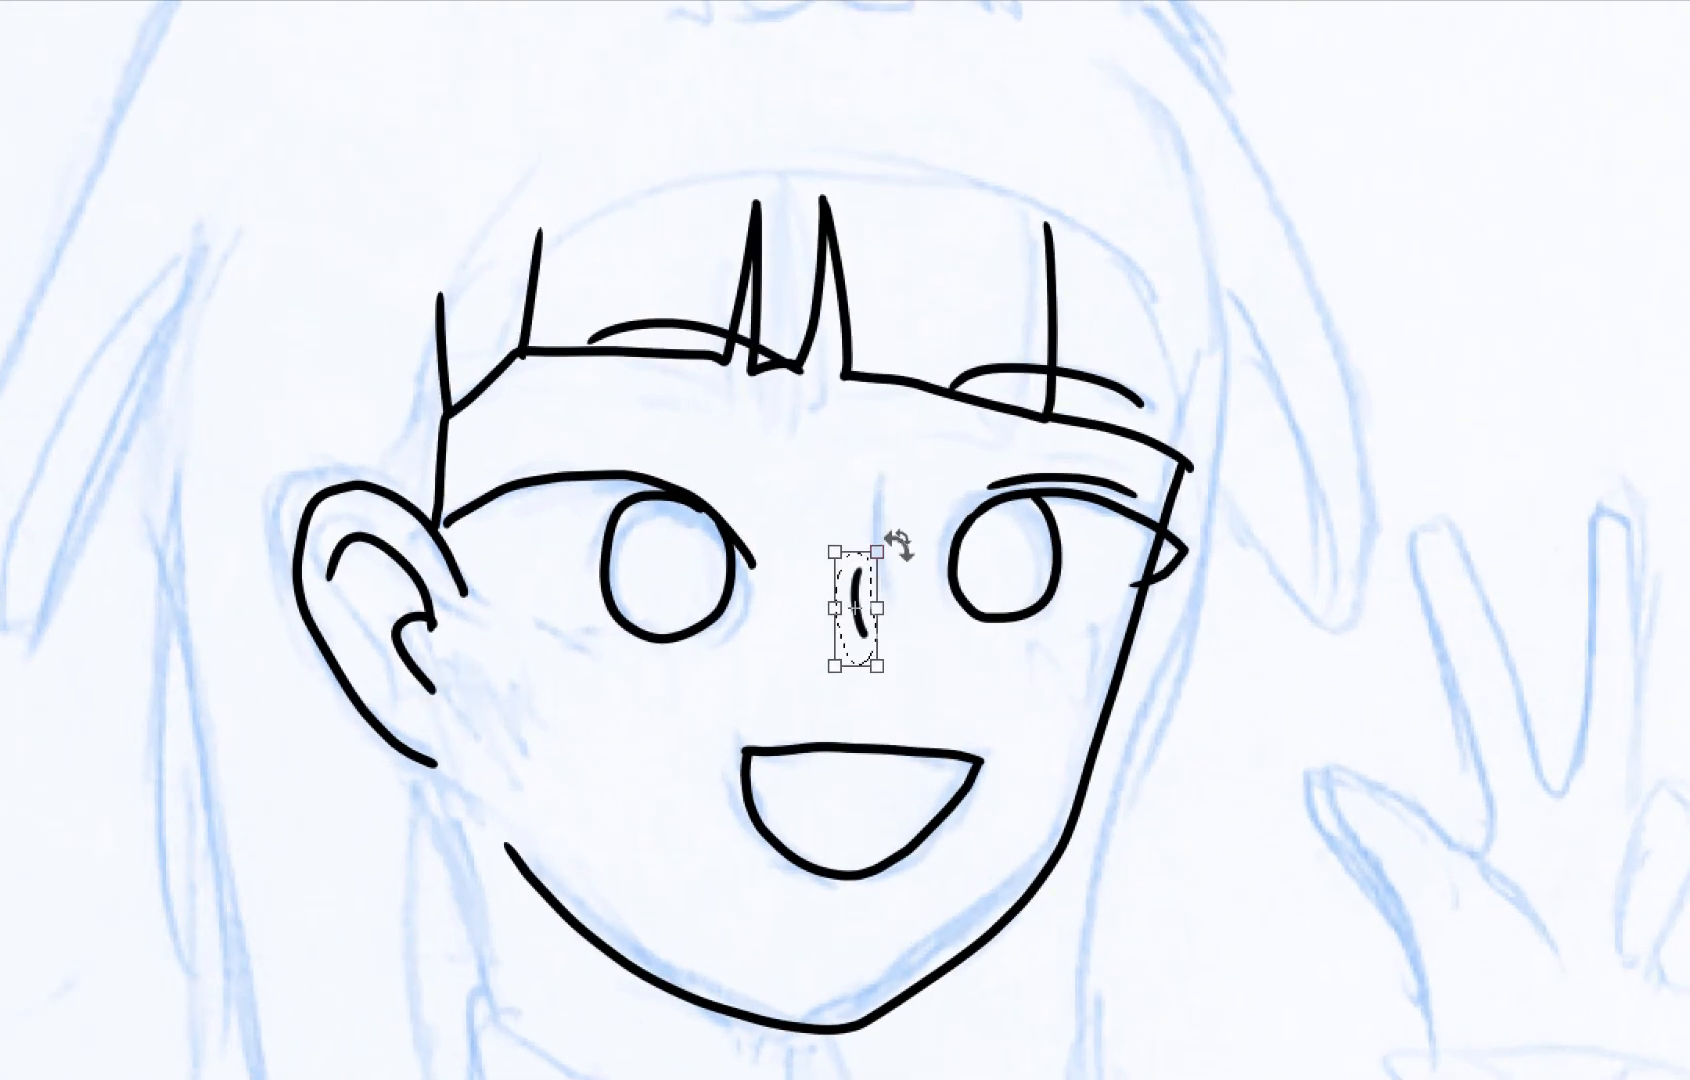
left_click_drag(907, 539, 930, 658)
mouse_move(952, 773)
left_mouse_down()
mouse_move(988, 622)
mouse_move(988, 686)
mouse_move(969, 490)
mouse_move(1012, 521)
left_mouse_up()
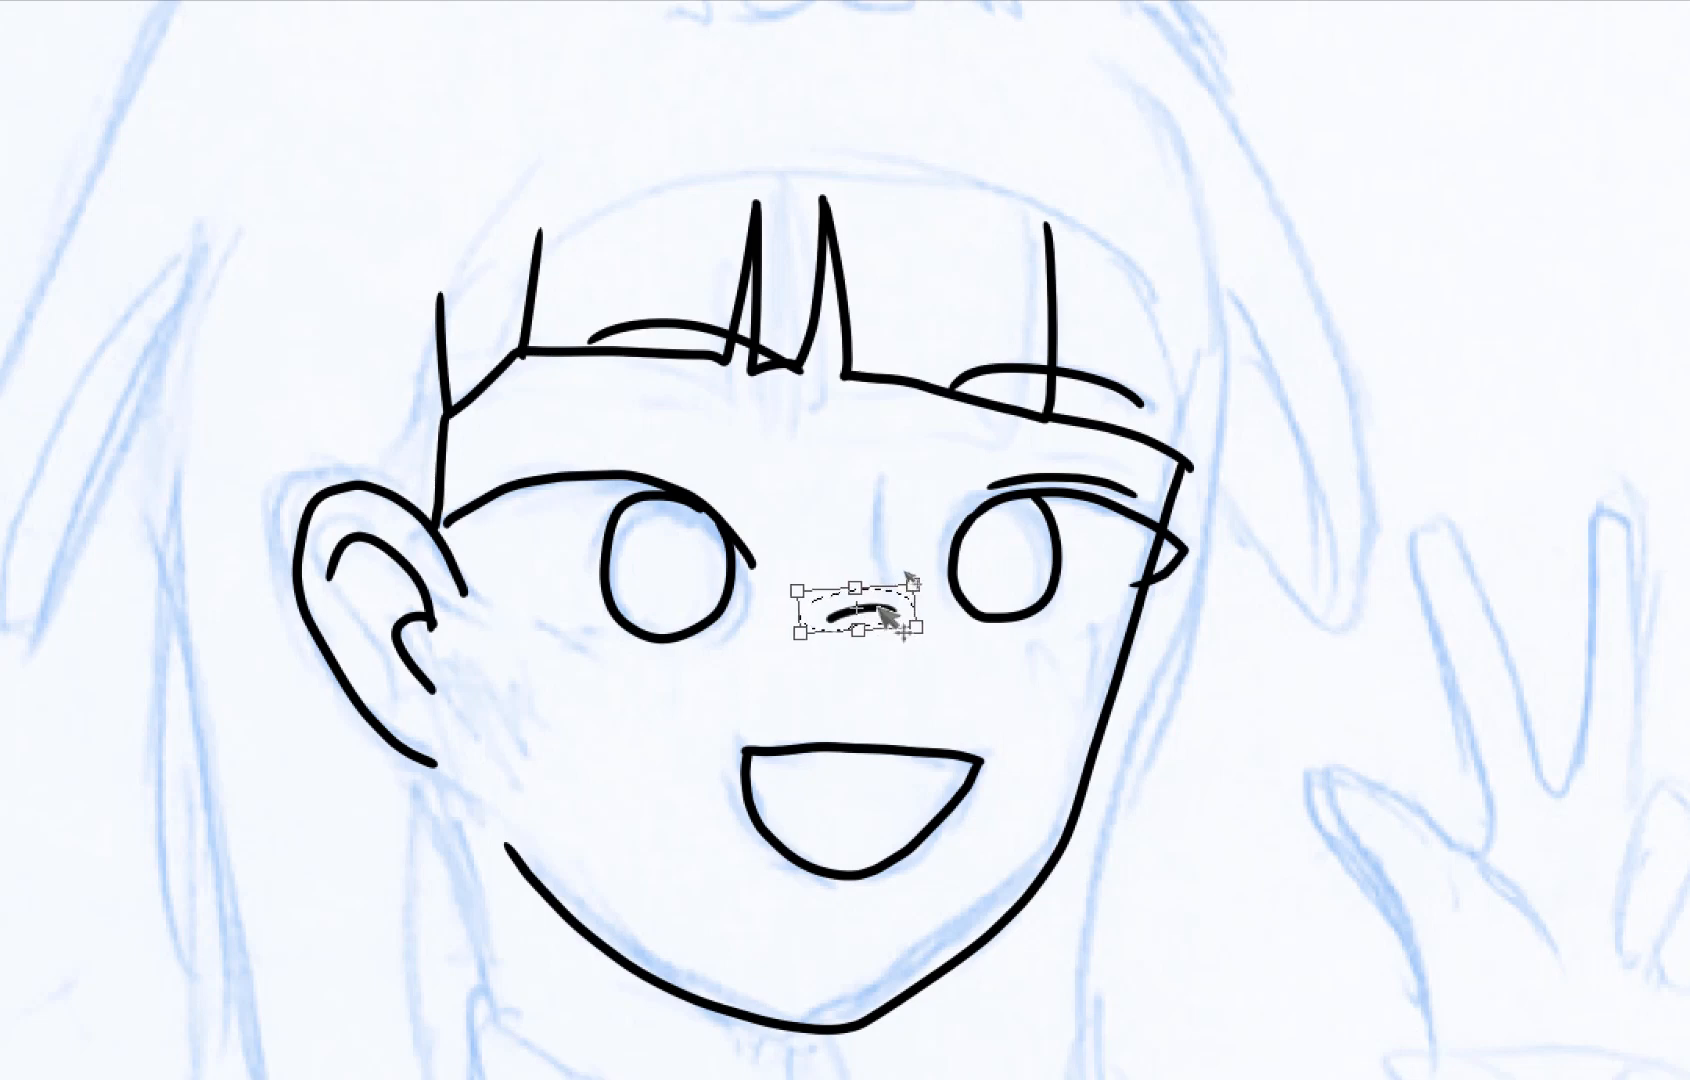
mouse_move(885, 618)
left_mouse_down()
mouse_move(948, 585)
mouse_move(877, 548)
mouse_move(872, 512)
left_mouse_up()
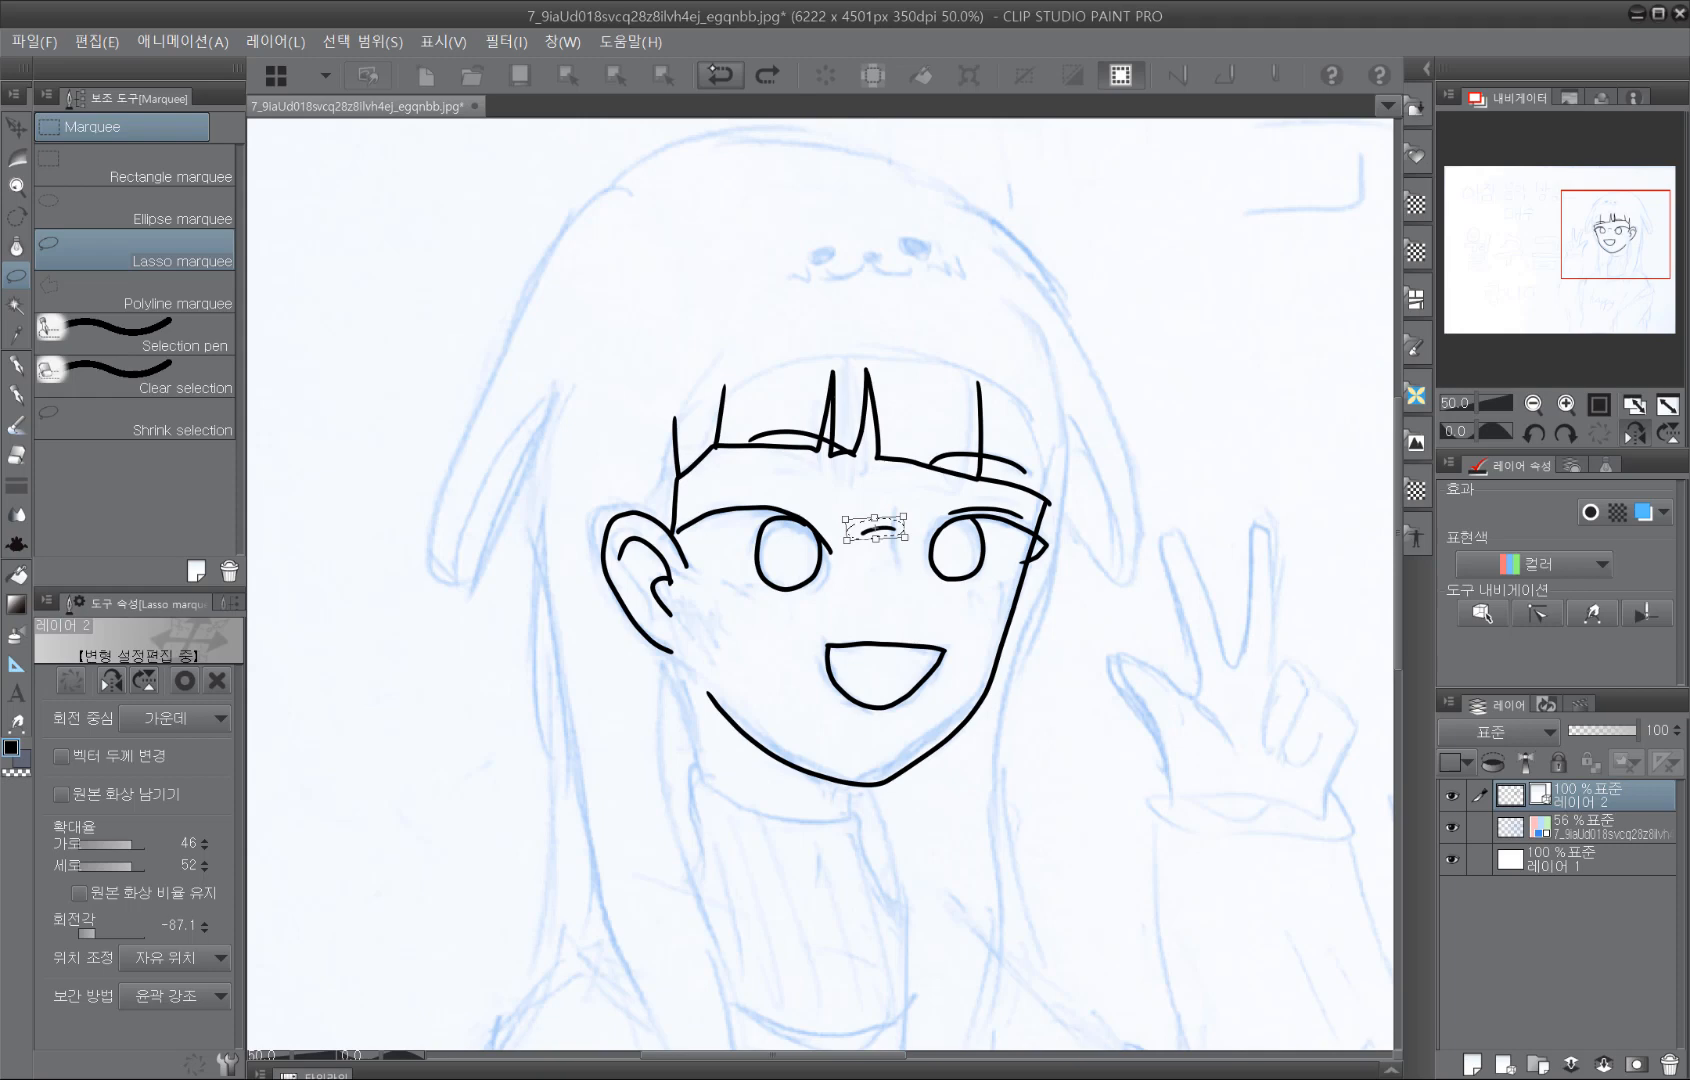
left_click(720, 75)
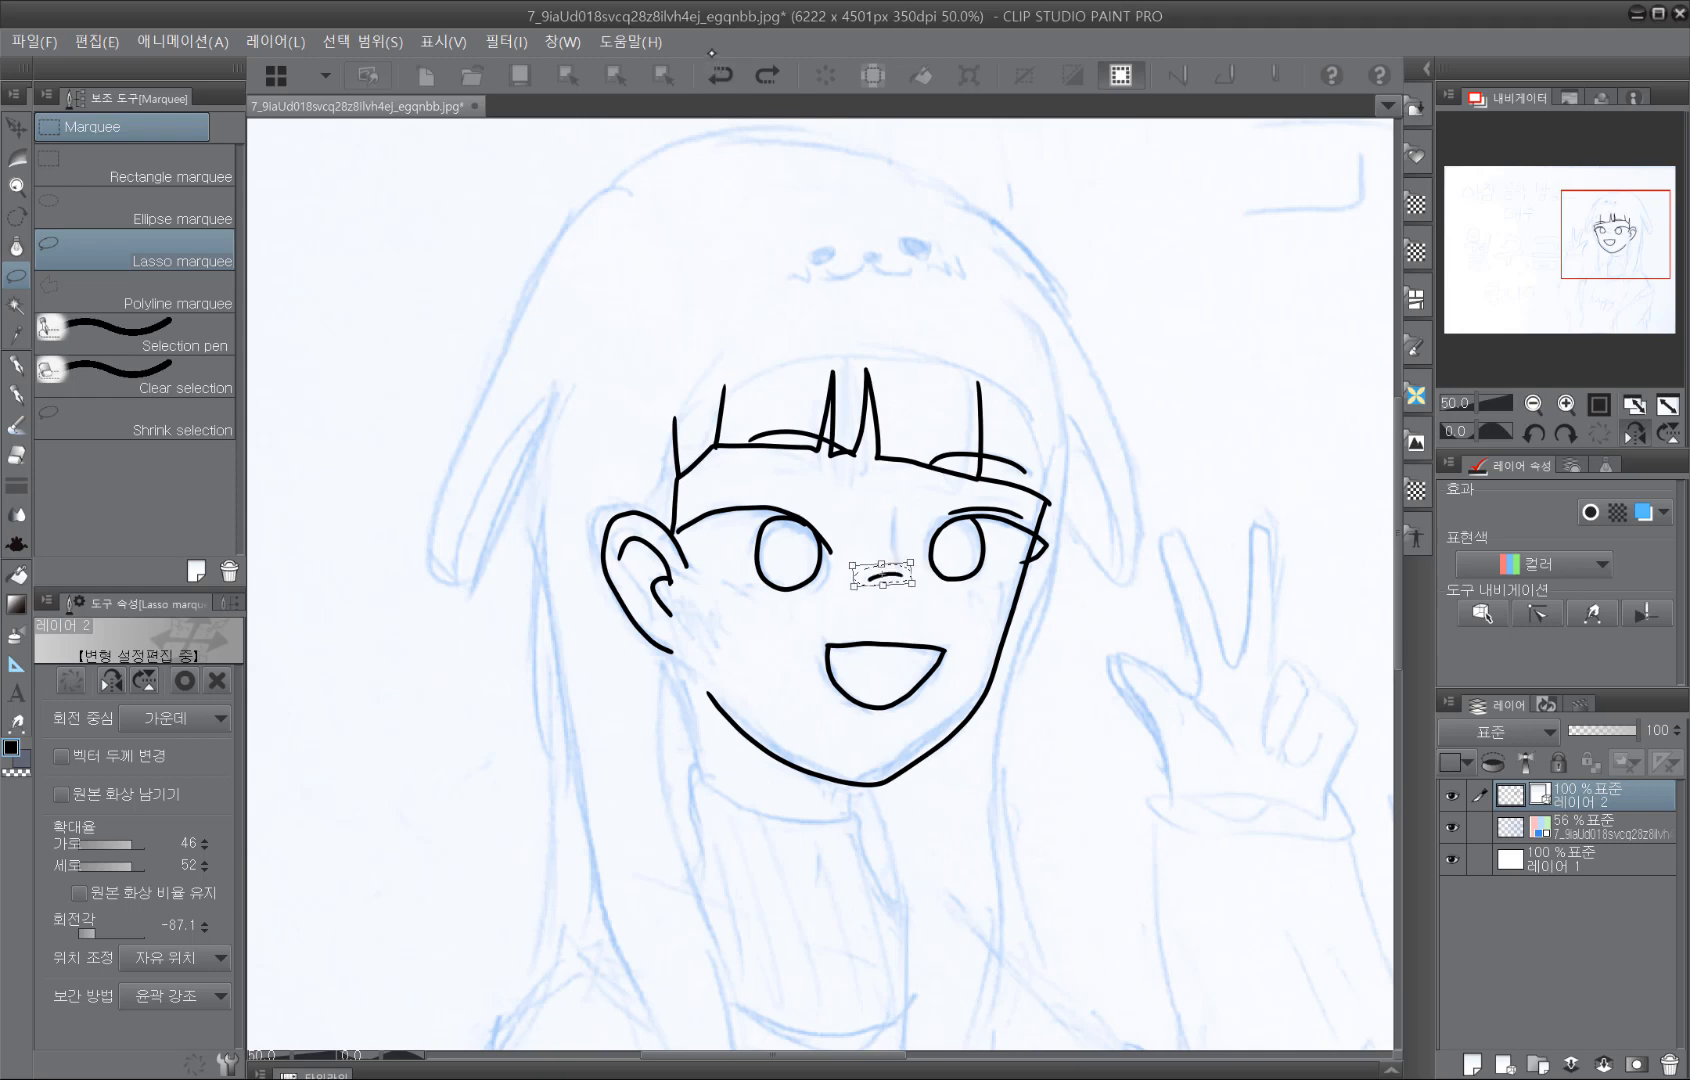
left_click(720, 75)
left_click(720, 75)
left_click(720, 75)
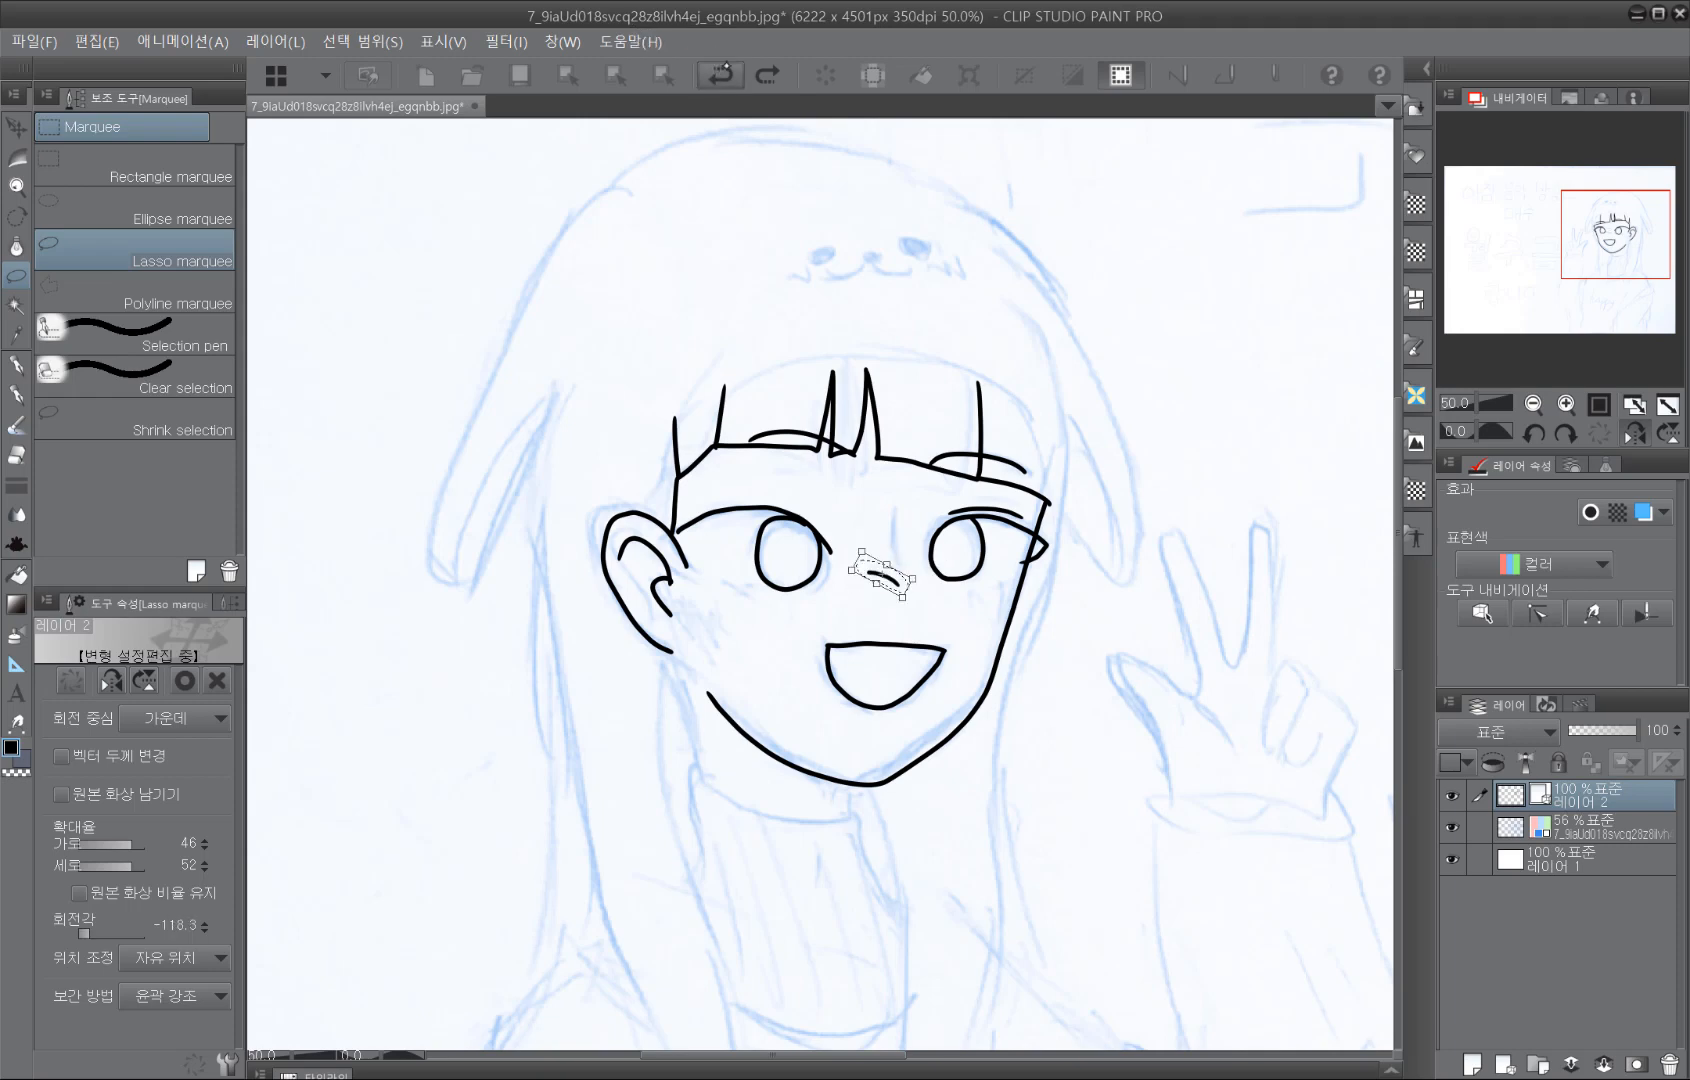
left_click(720, 75)
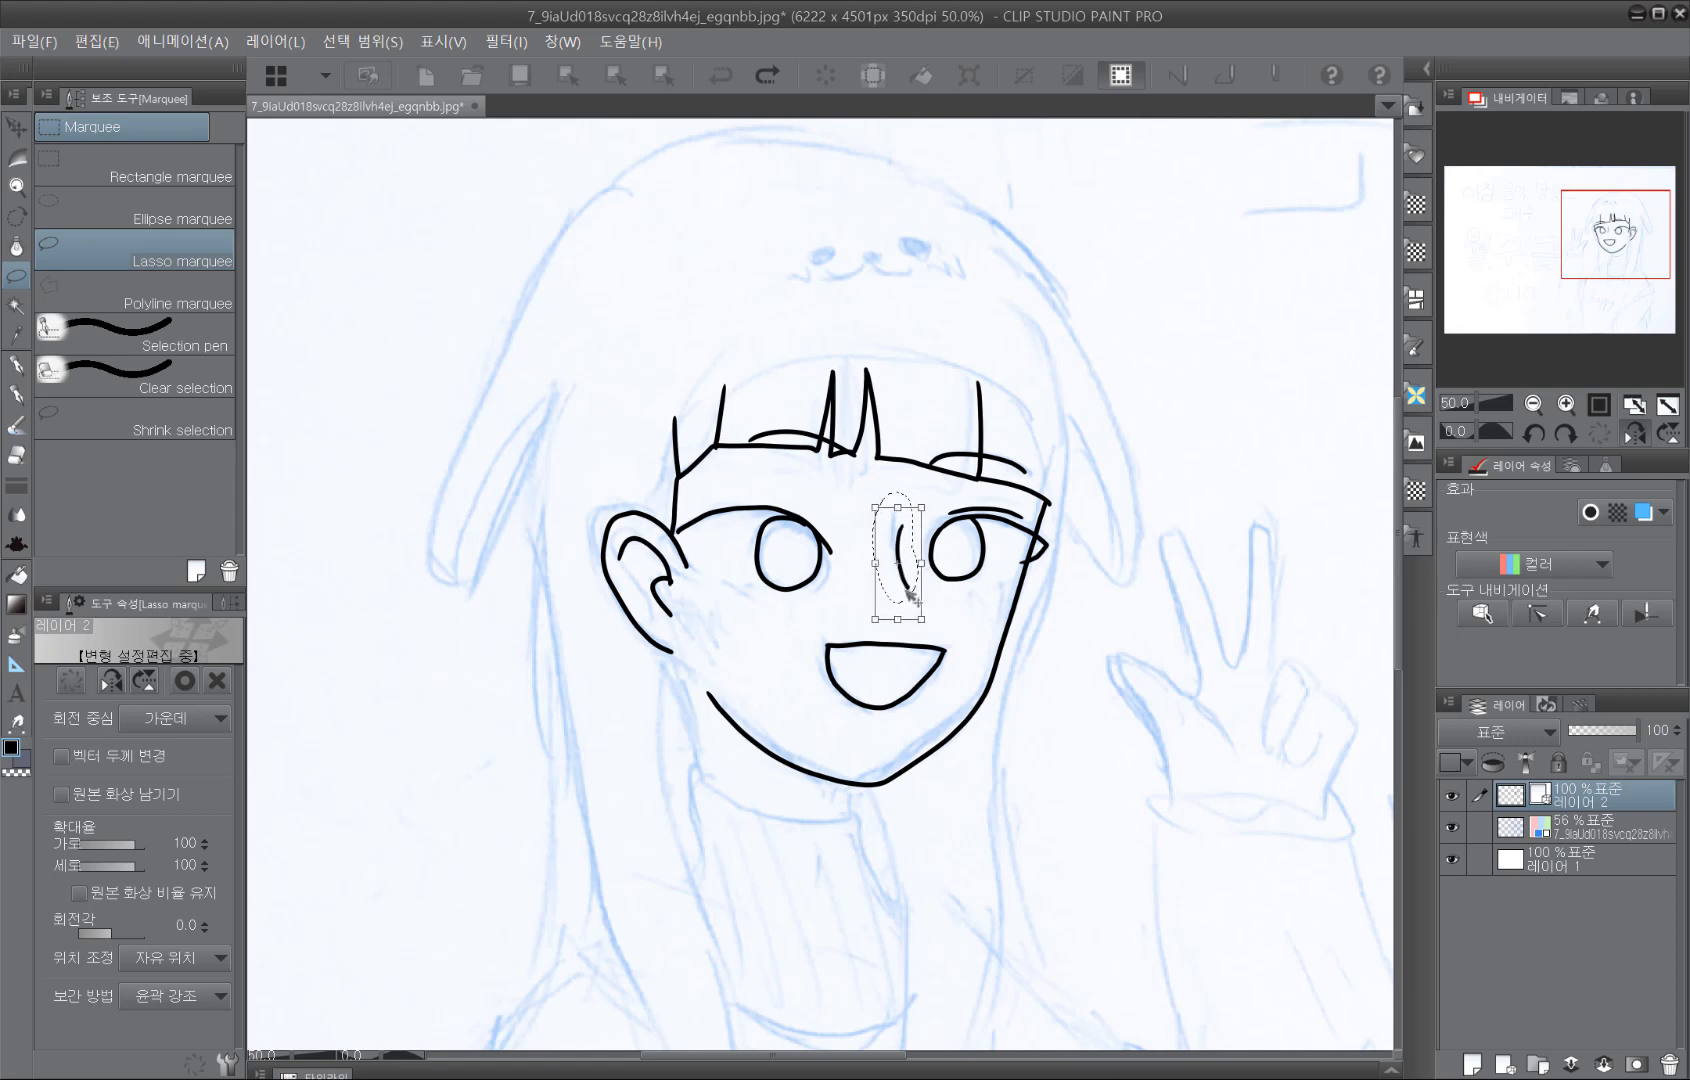
Step: Place the nose line slightly lower between the eyes, apply the transform and clear the selection
left_click_drag(910, 596, 906, 588)
key("Return")
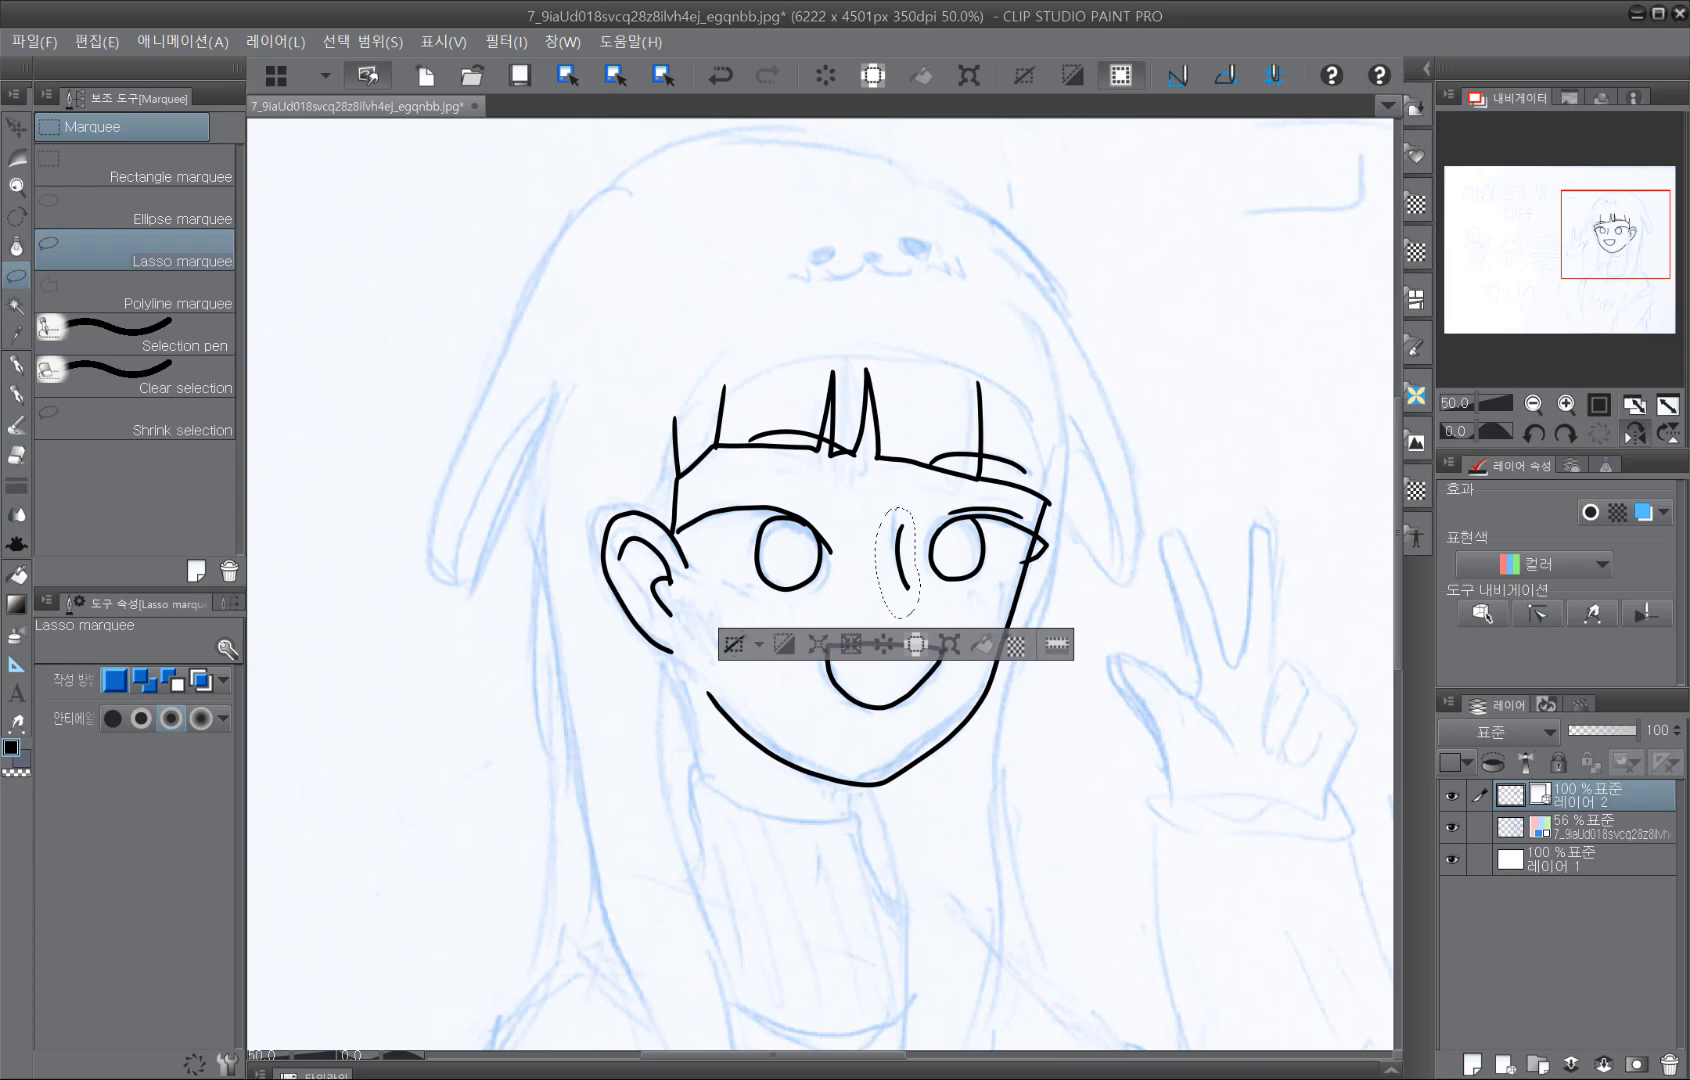
left_click(733, 644)
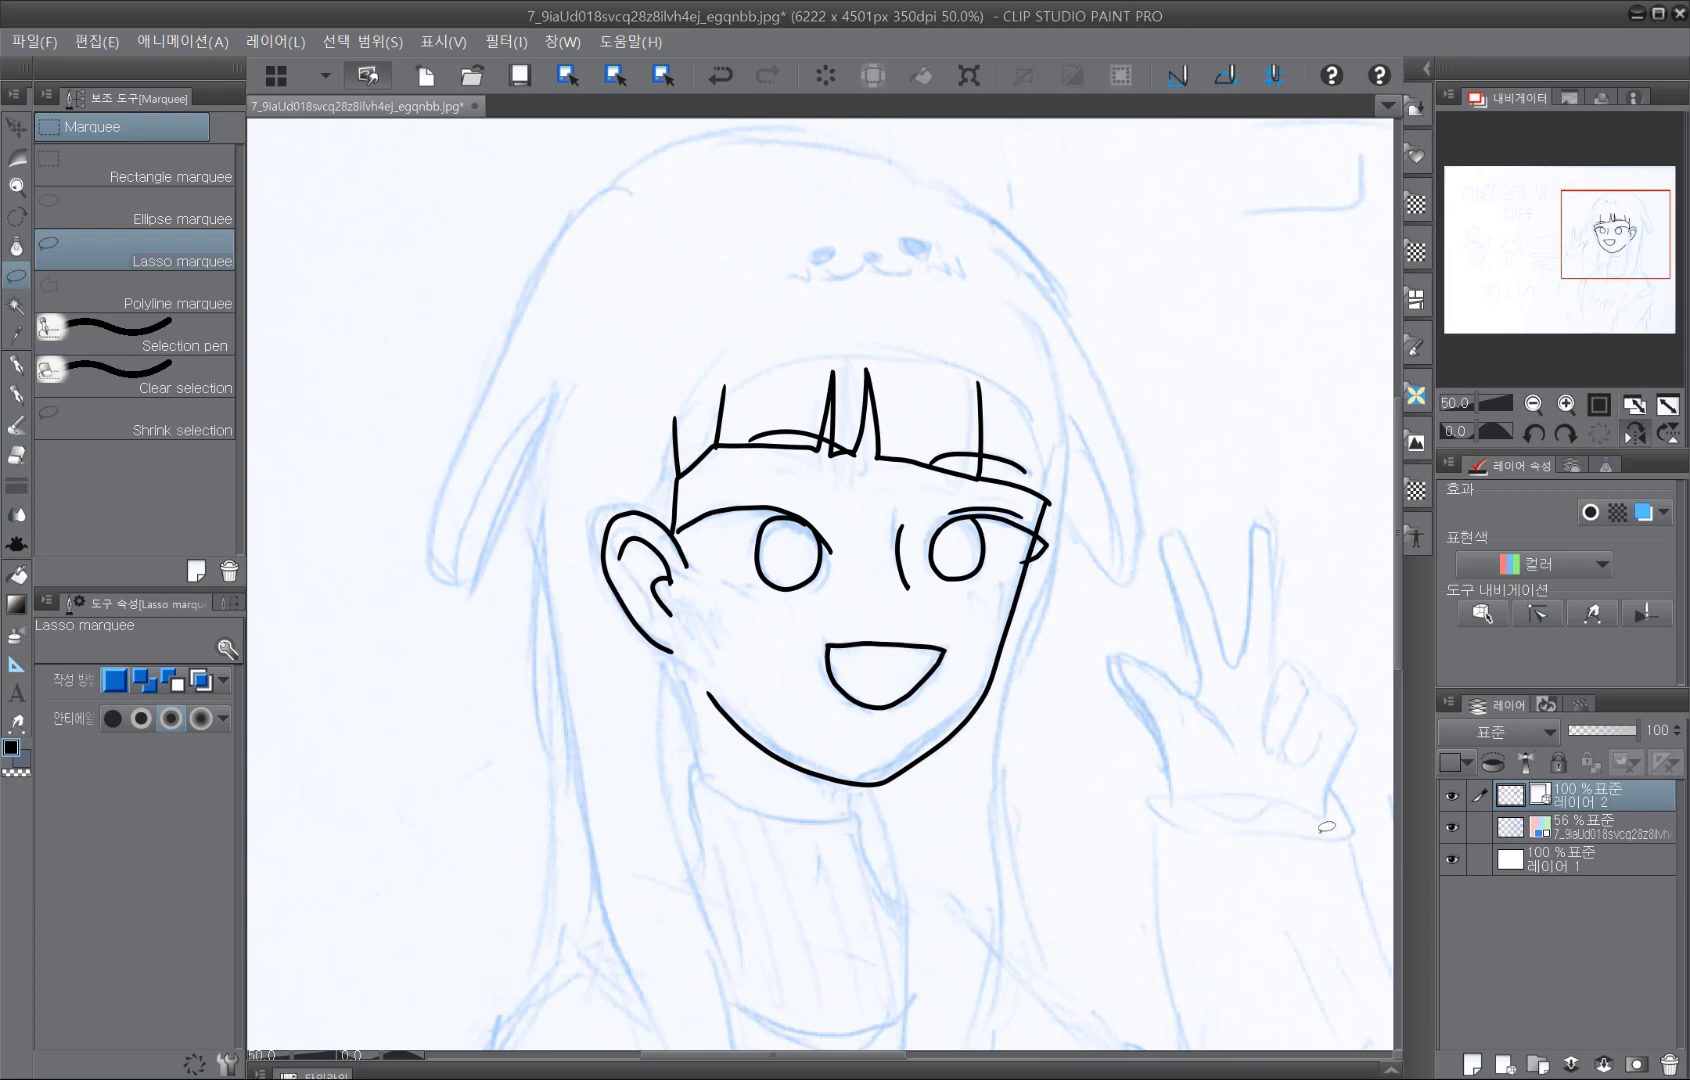
Step: Restore the unmirrored view and trace the hat's opening above the bangs, its left-hand ear flap and the crown outline with the Turnip pen
left_click(1634, 432)
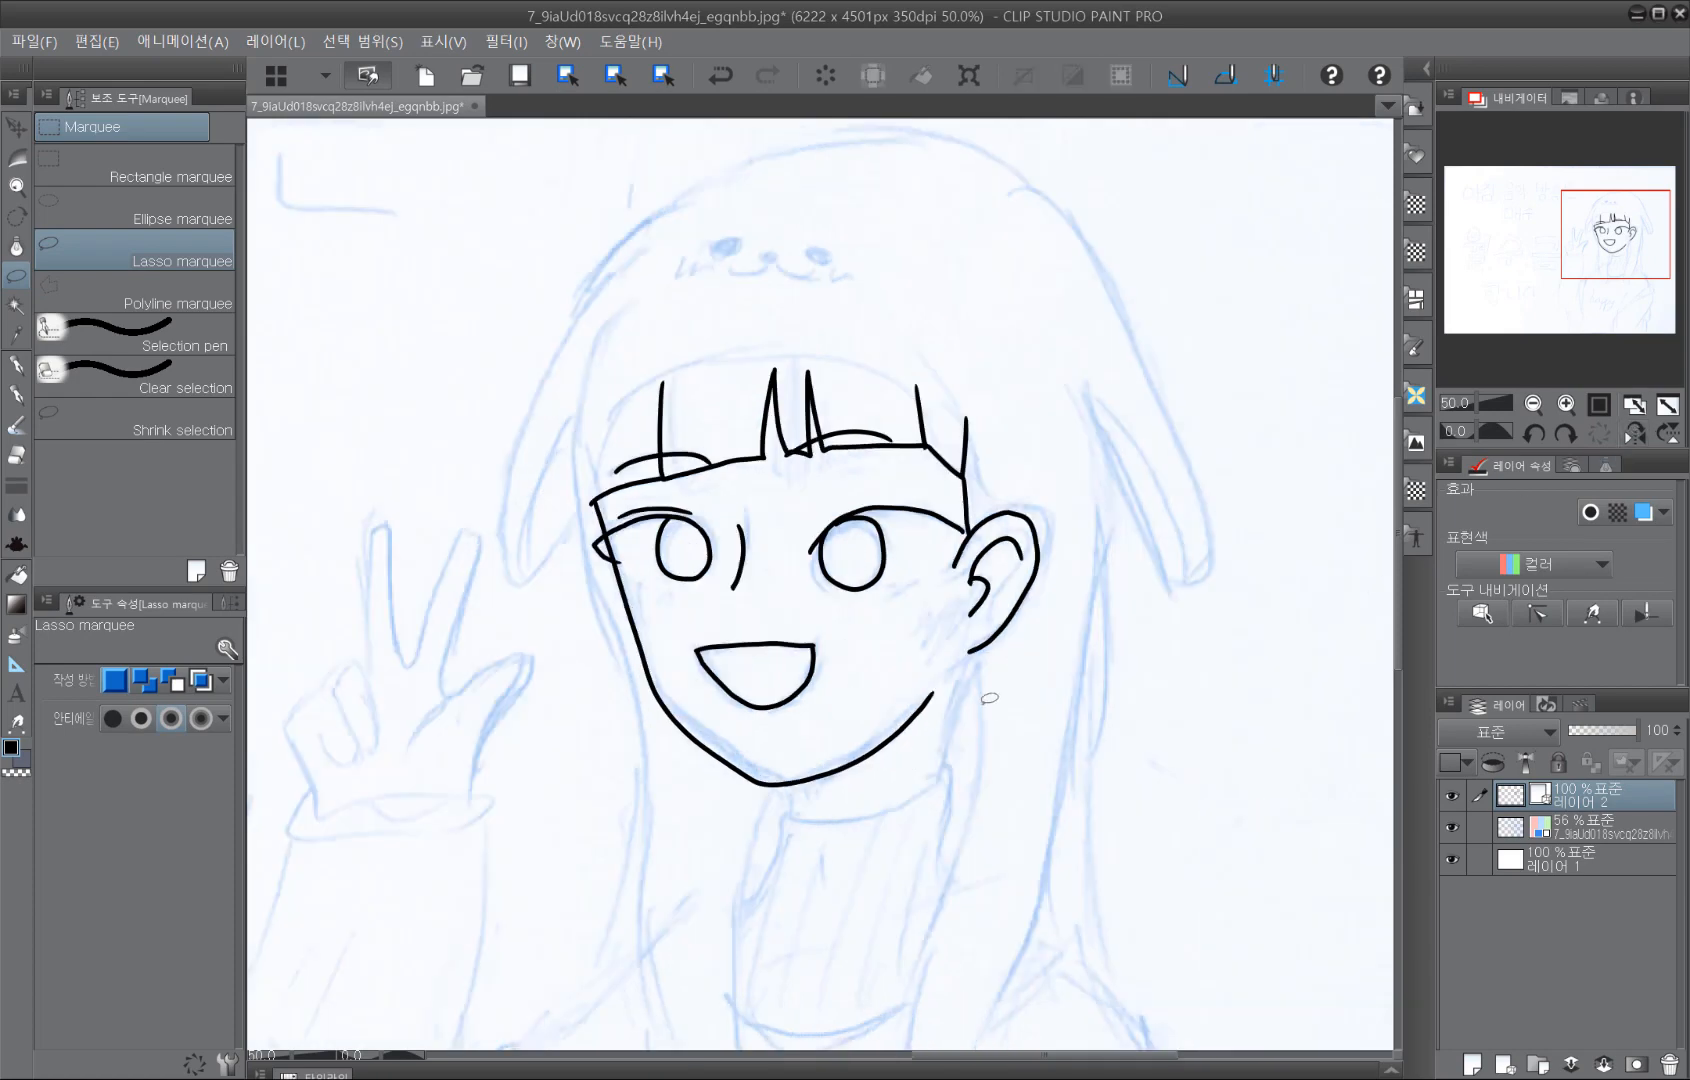
left_click_drag(1090, 766, 1160, 778)
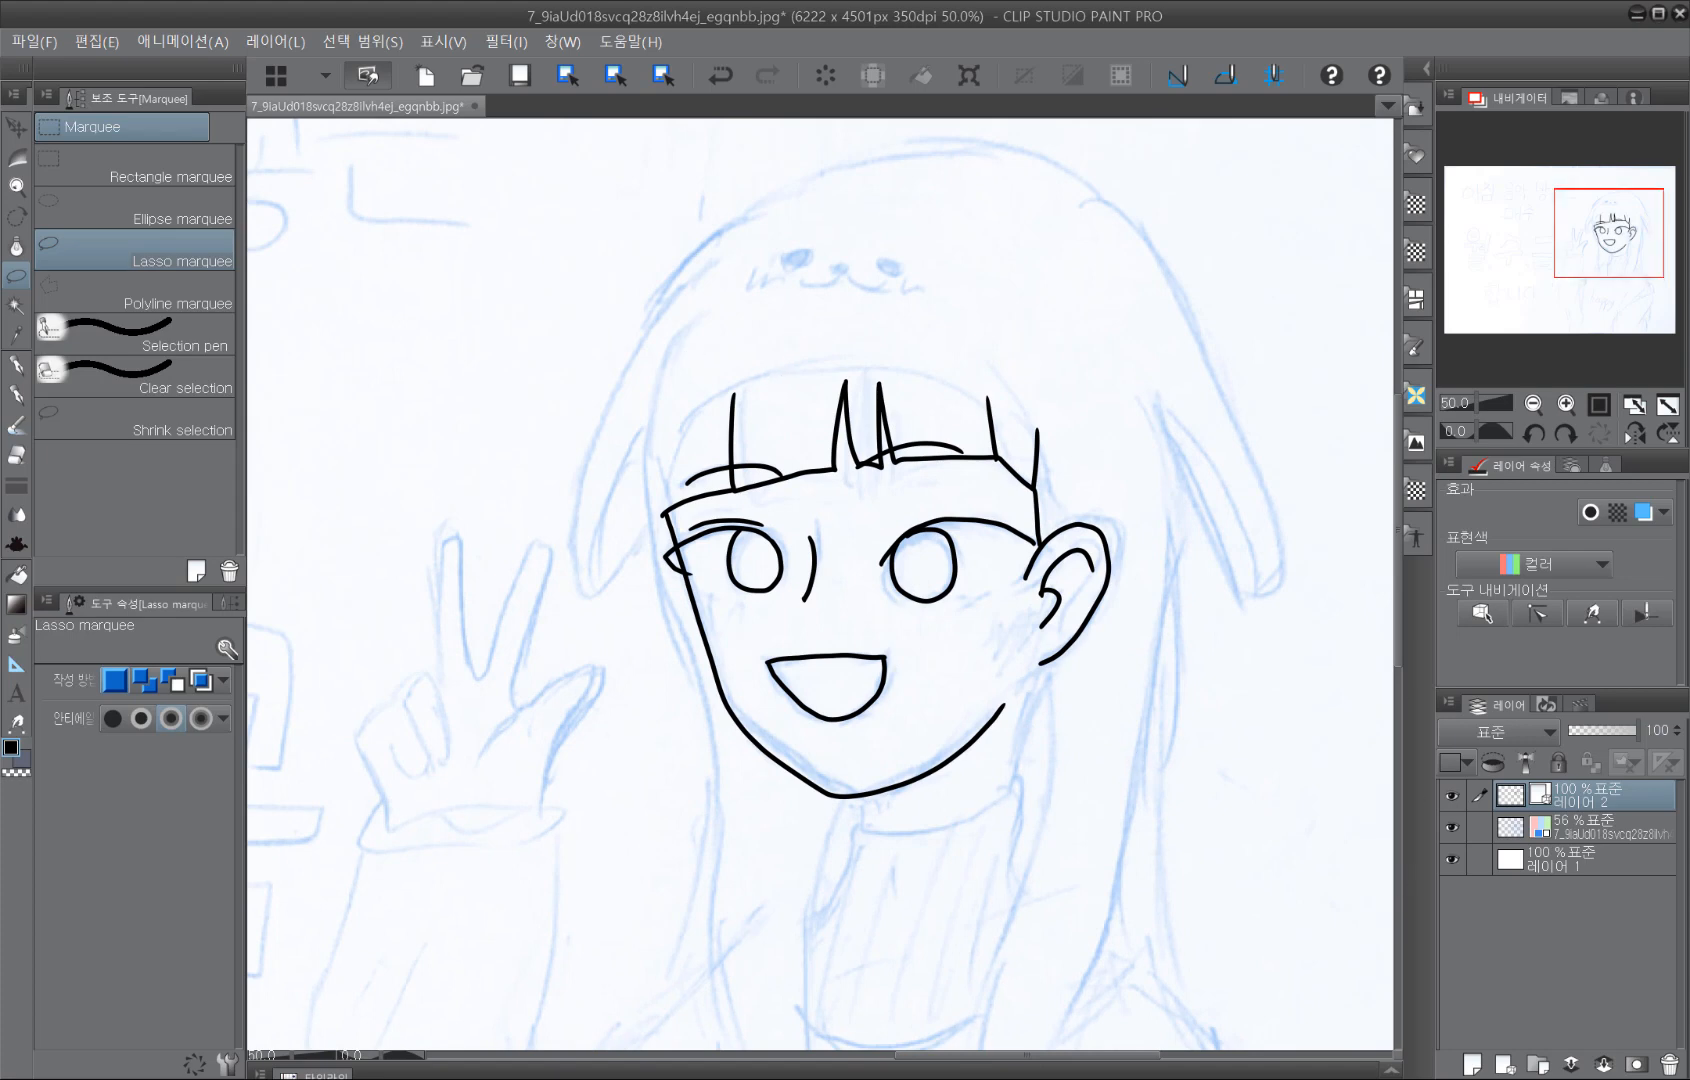
key("p")
scroll(898, 308, "up", 4)
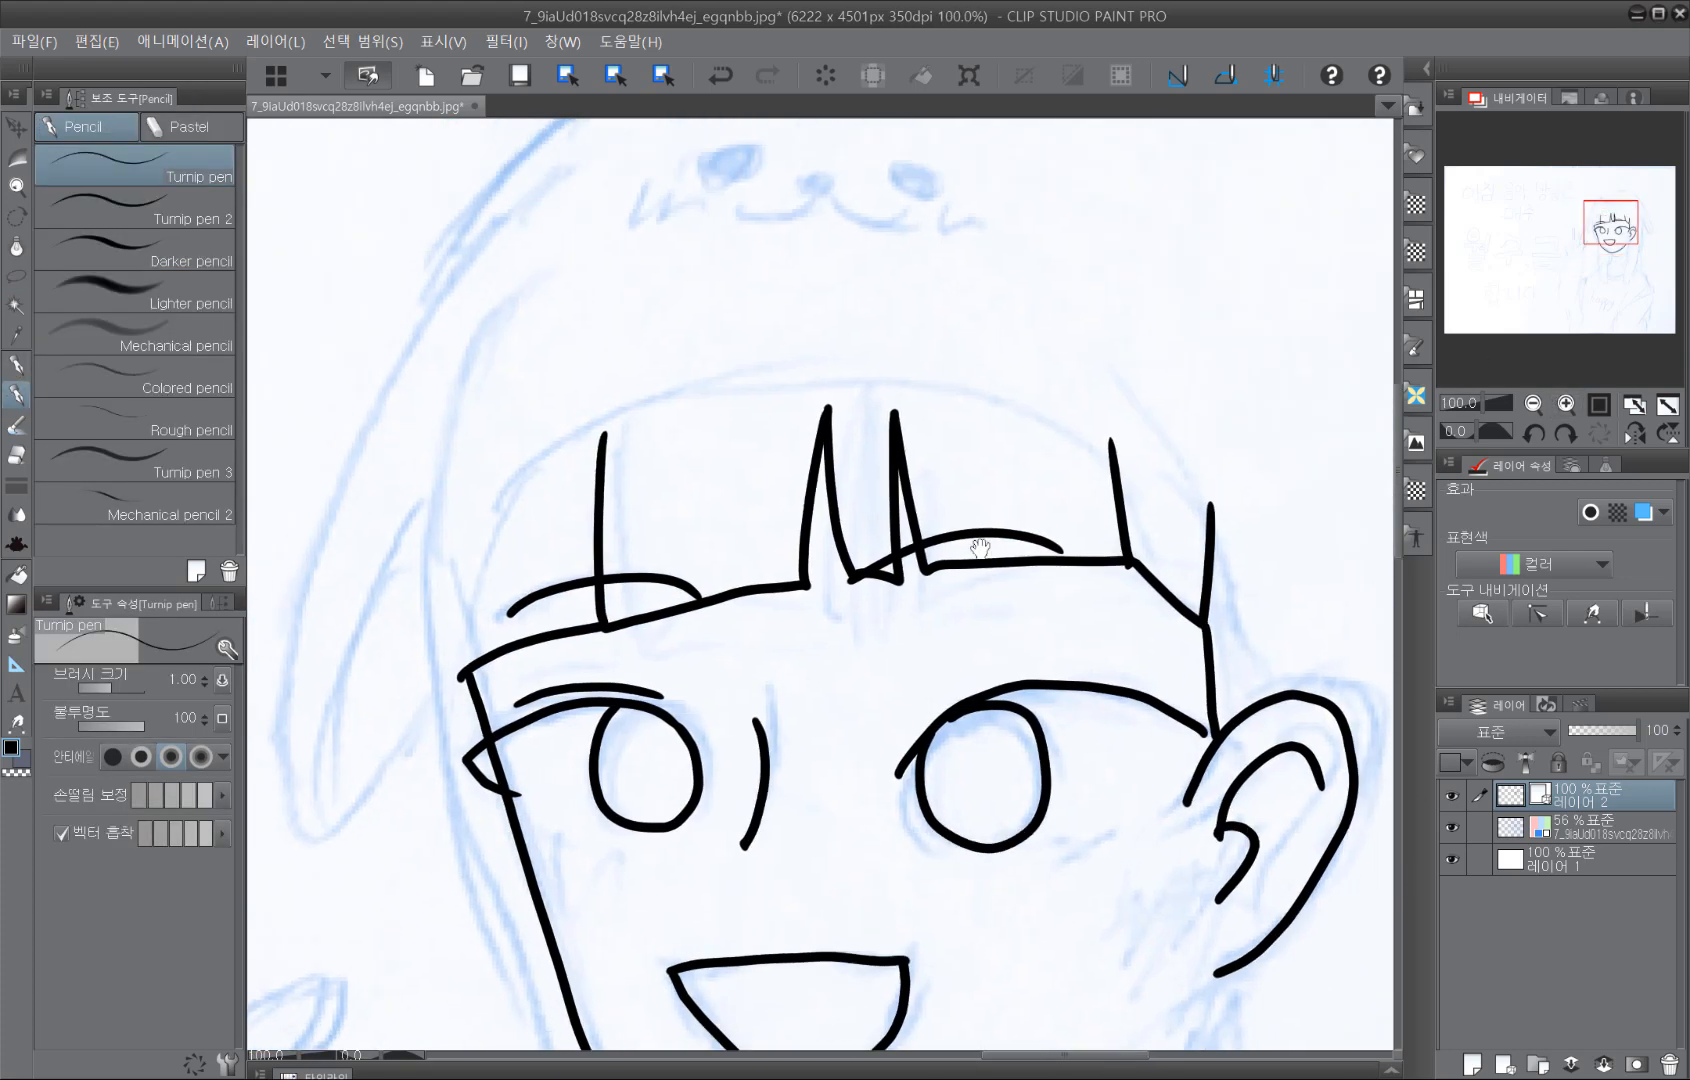
mouse_move(500, 270)
left_mouse_down()
mouse_move(446, 626)
mouse_move(460, 660)
left_mouse_up()
key("ctrl+z")
mouse_move(497, 308)
left_mouse_down()
mouse_move(420, 440)
mouse_move(445, 758)
mouse_move(424, 626)
mouse_move(445, 720)
left_mouse_up()
key("ctrl+z")
mouse_move(445, 720)
left_mouse_down()
mouse_move(459, 612)
mouse_move(803, 388)
mouse_move(1200, 490)
mouse_move(1291, 685)
left_mouse_up()
mouse_move(658, 822)
left_mouse_down()
mouse_move(582, 452)
mouse_move(917, 749)
left_mouse_up()
scroll(460, 856, "down", 2)
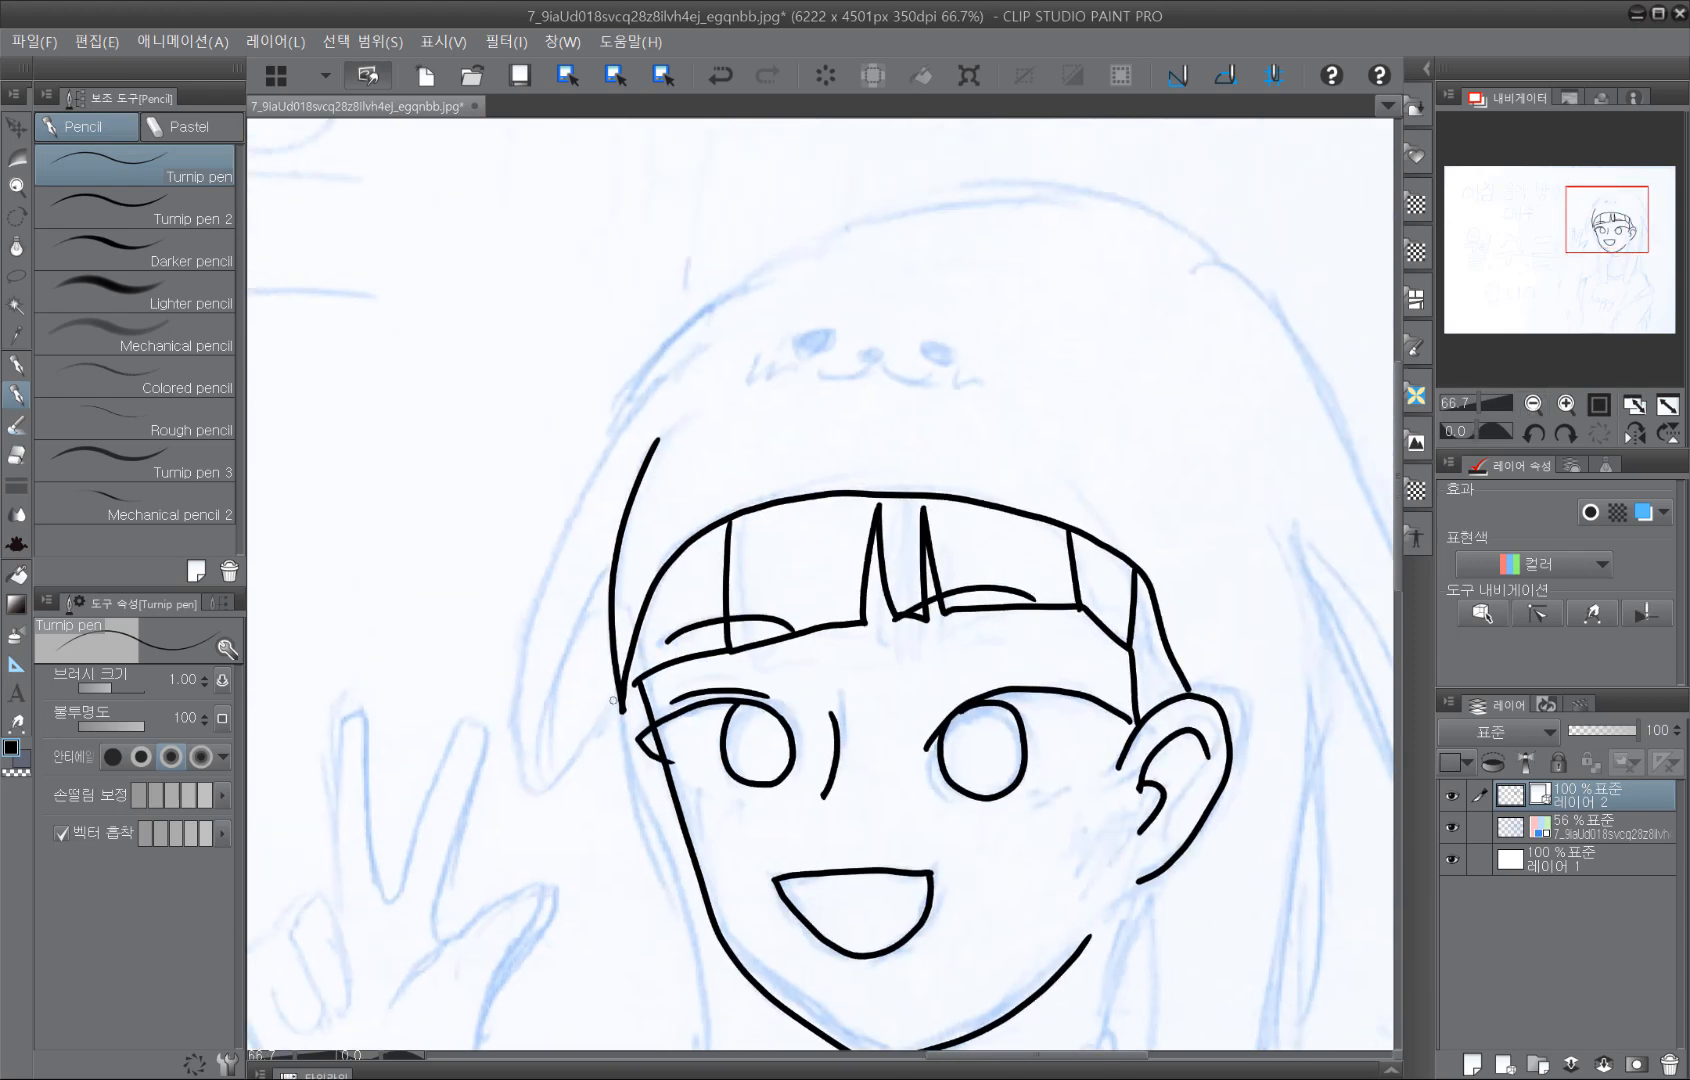
mouse_move(617, 689)
left_mouse_down()
mouse_move(566, 766)
mouse_move(506, 730)
mouse_move(573, 484)
mouse_move(680, 333)
mouse_move(925, 207)
mouse_move(1200, 238)
mouse_move(1286, 348)
left_mouse_up()
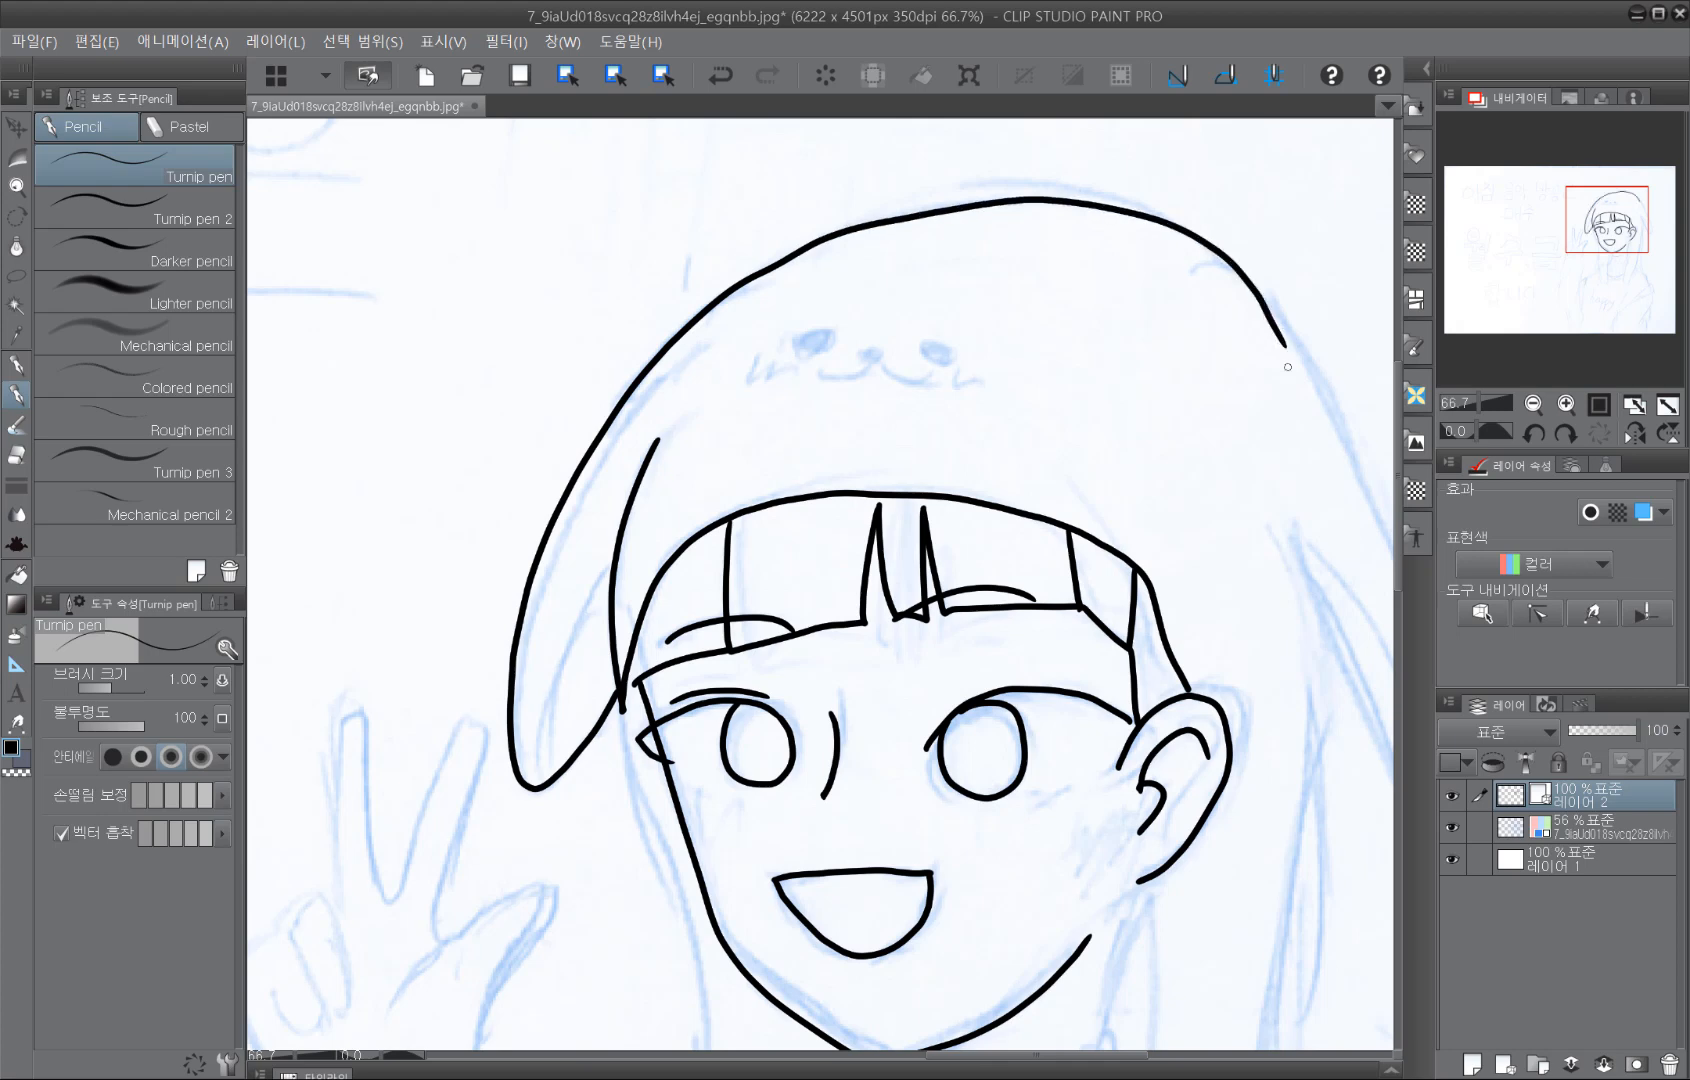
Step: Trace both sides of the neck and the turtleneck collar with its curved upper edge and side lines
mouse_move(1022, 601)
left_mouse_down()
mouse_move(802, 451)
mouse_move(987, 228)
mouse_move(1090, 152)
left_mouse_up()
left_click_drag(880, 585, 887, 632)
left_click_drag(1127, 410, 1087, 571)
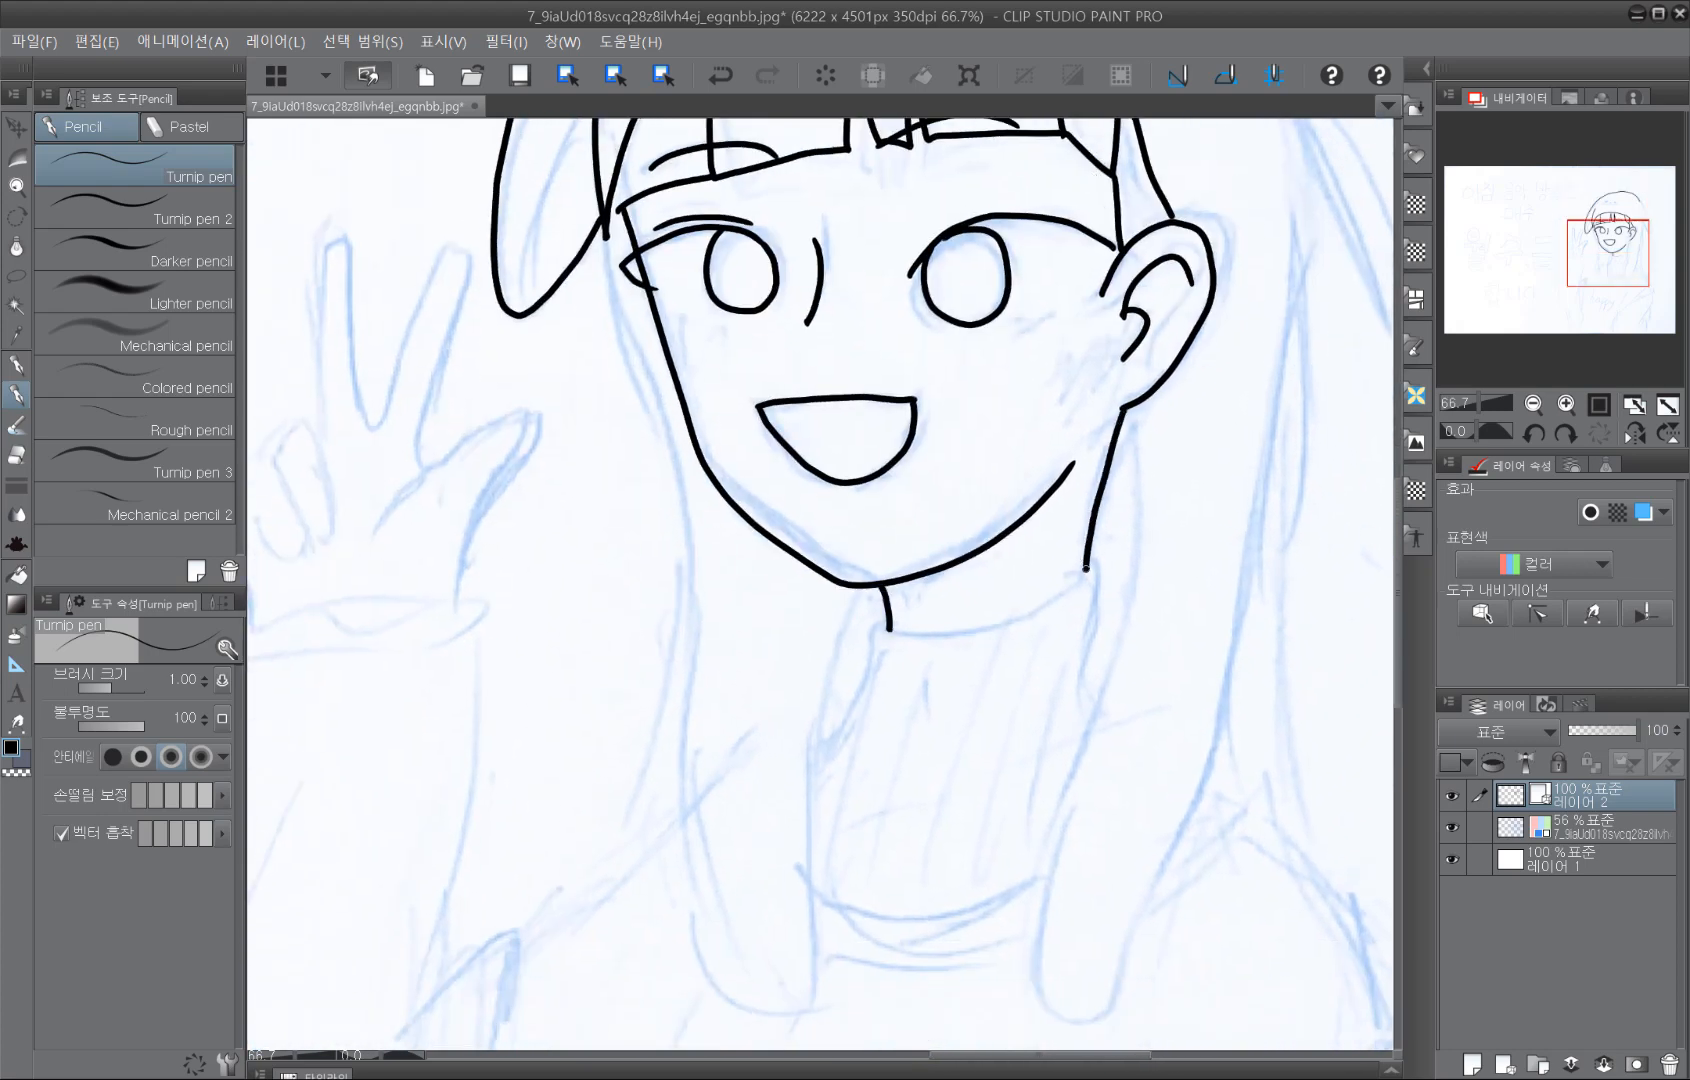
left_click_drag(885, 633, 998, 637)
key("ctrl+z")
mouse_move(885, 633)
left_mouse_down()
mouse_move(1005, 620)
mouse_move(1086, 558)
mouse_move(1109, 565)
mouse_move(1095, 689)
mouse_move(828, 757)
left_mouse_up()
left_click_drag(906, 649, 996, 652)
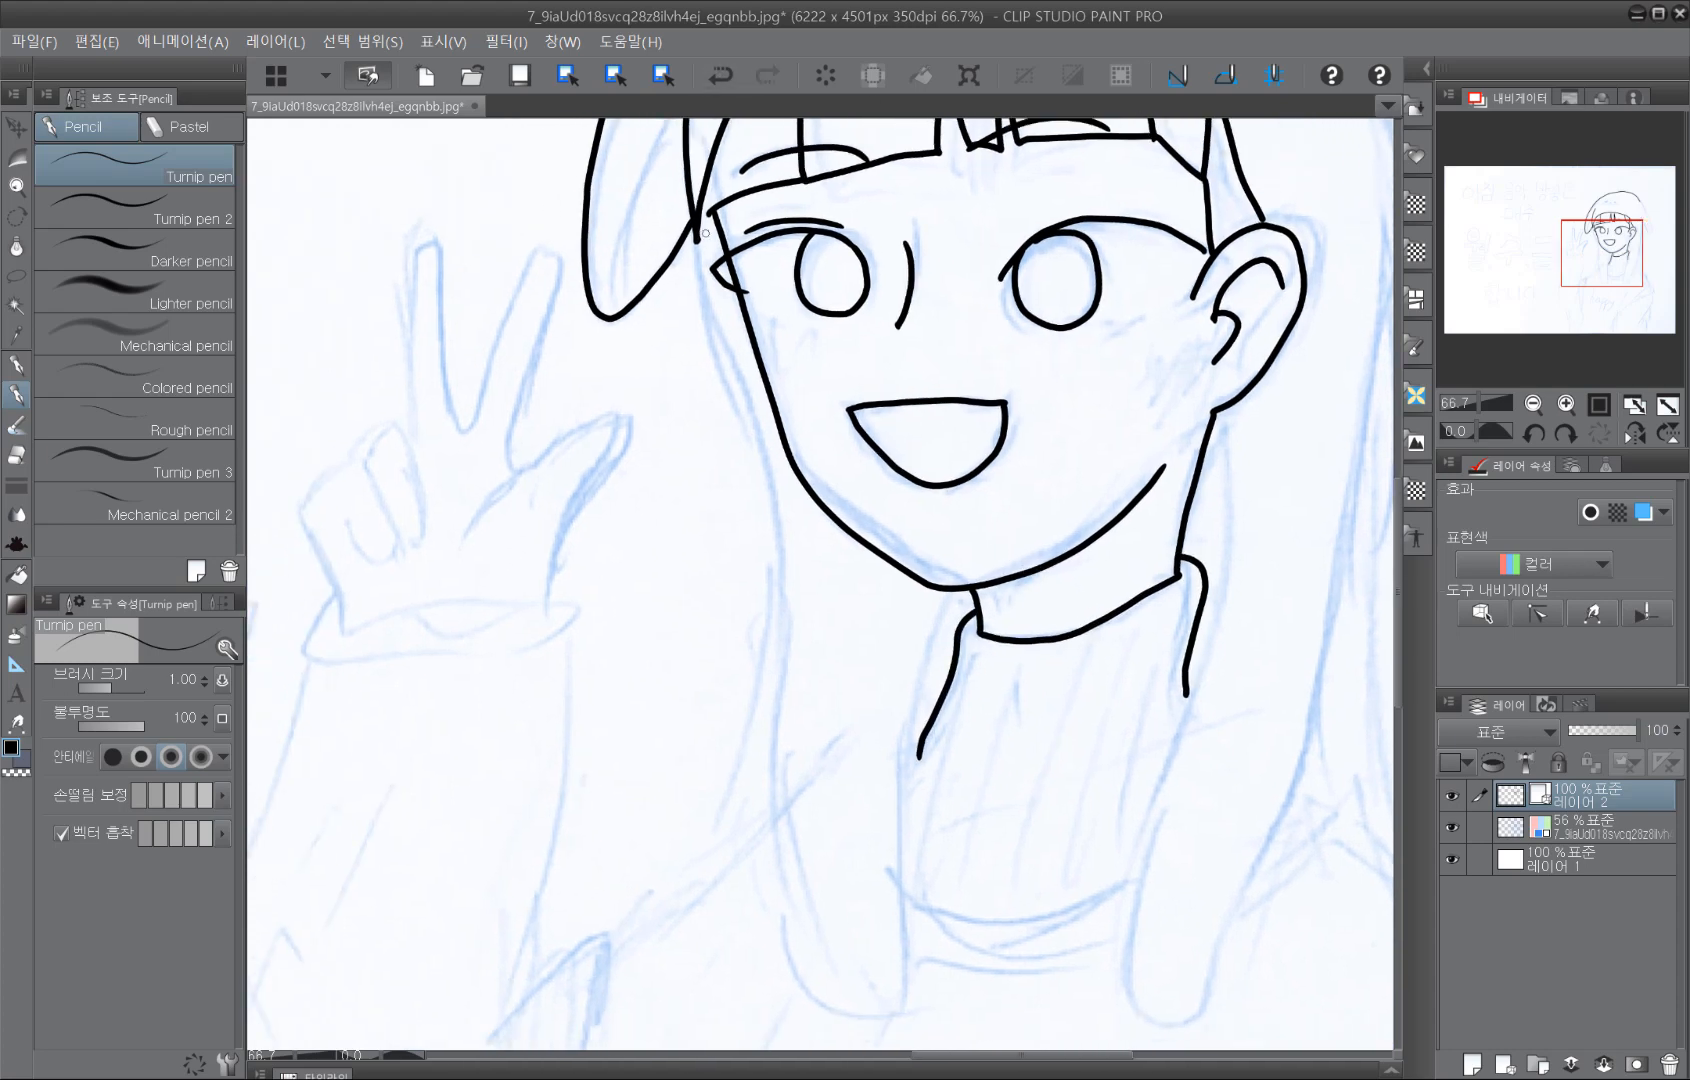
Step: Trace the long hair strands hanging on both sides of the neck and the inner line of the left-hand hat flap
mouse_move(716, 247)
left_mouse_down()
mouse_move(715, 336)
mouse_move(771, 576)
mouse_move(738, 865)
left_mouse_up()
left_click_drag(919, 835, 874, 580)
mouse_move(727, 465)
left_mouse_down()
mouse_move(803, 755)
mouse_move(866, 520)
mouse_move(758, 995)
mouse_move(770, 955)
left_mouse_up()
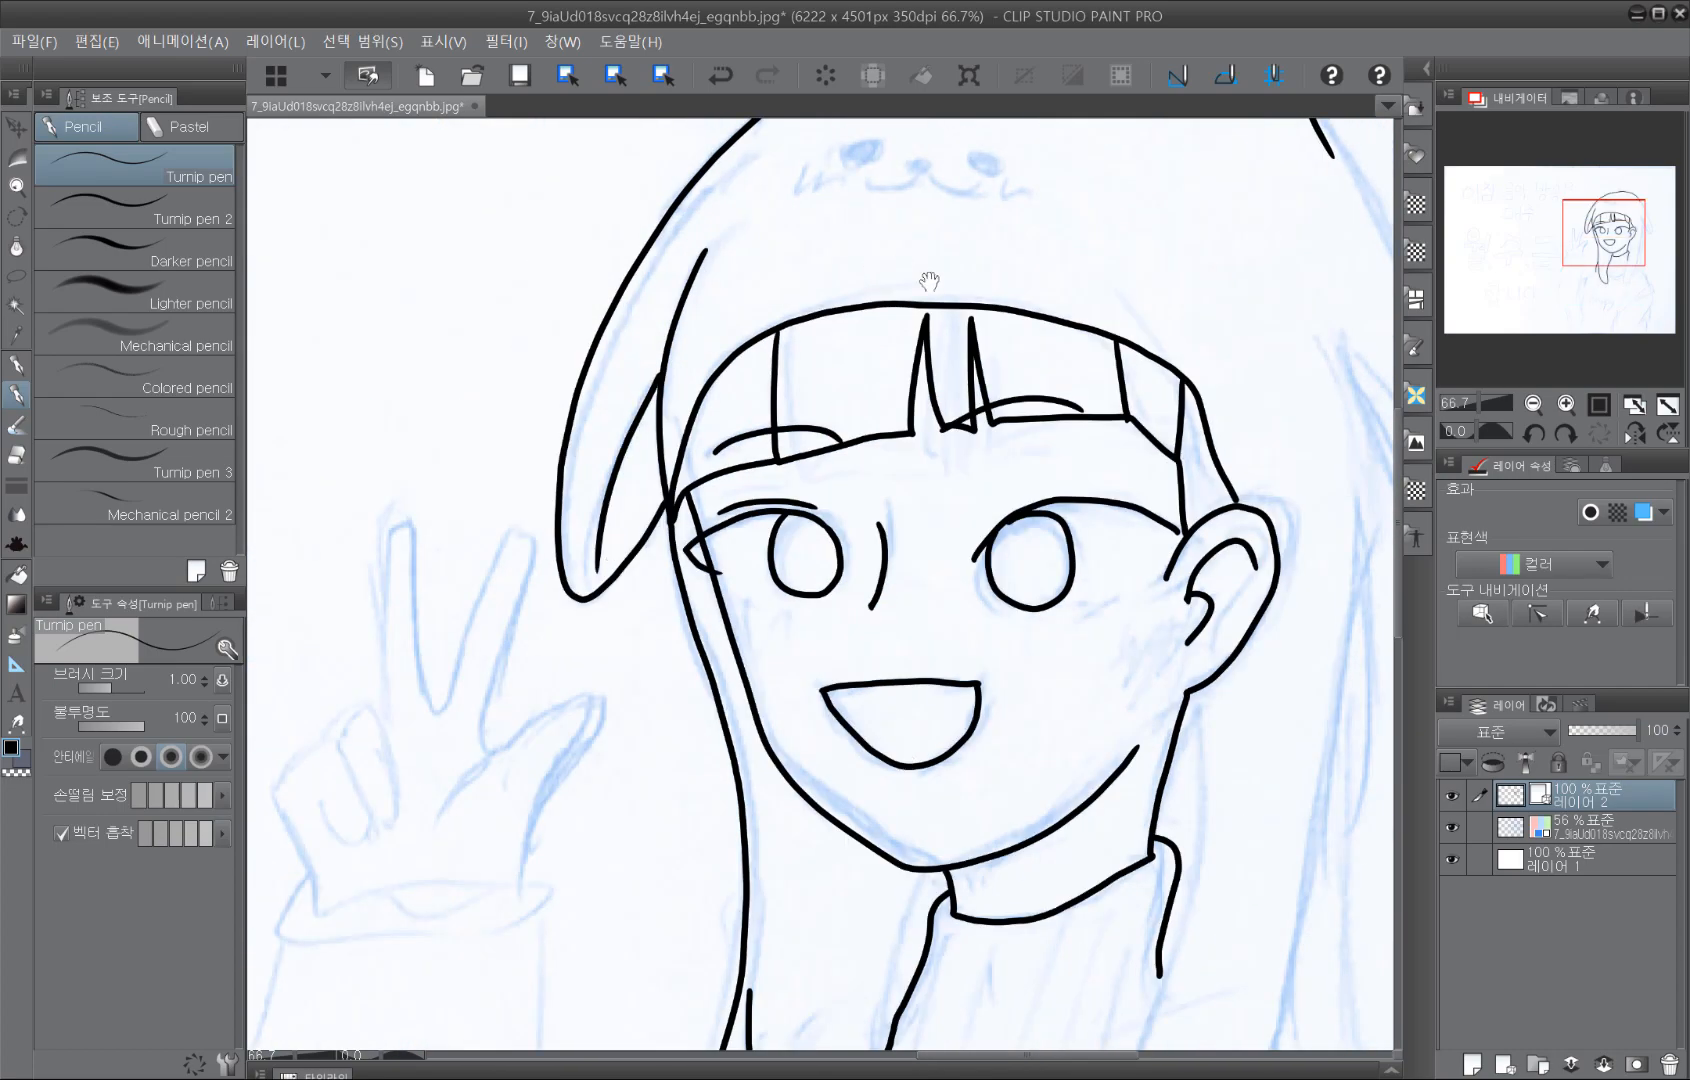
mouse_move(1202, 338)
left_mouse_down()
mouse_move(895, 521)
mouse_move(905, 10)
left_mouse_up()
mouse_move(770, 322)
left_mouse_down()
mouse_move(753, 551)
mouse_move(679, 811)
mouse_move(686, 916)
mouse_move(724, 931)
mouse_move(766, 880)
mouse_move(864, 571)
mouse_move(927, 275)
mouse_move(955, 478)
left_mouse_up()
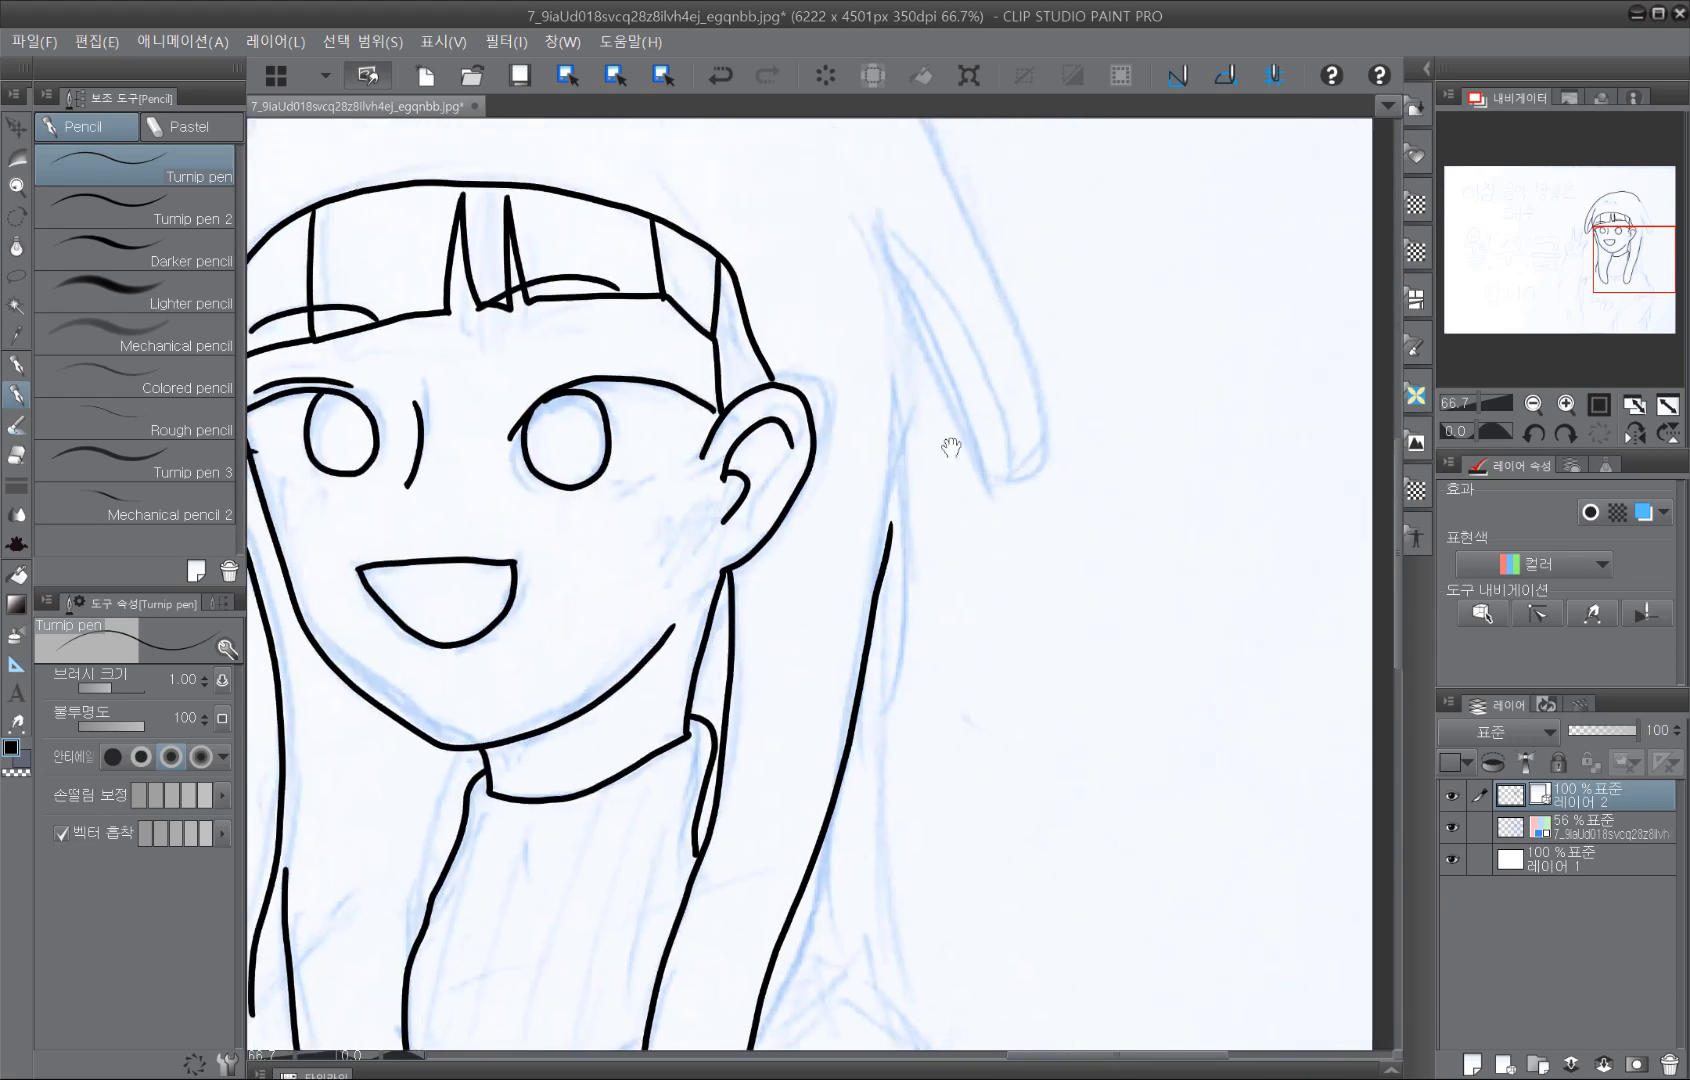
Step: Trace the hat's right-hand ear flap, continuing the crown outline around its tip and adding its inner lines
left_click_drag(870, 240, 893, 440)
left_click_drag(930, 250, 905, 575)
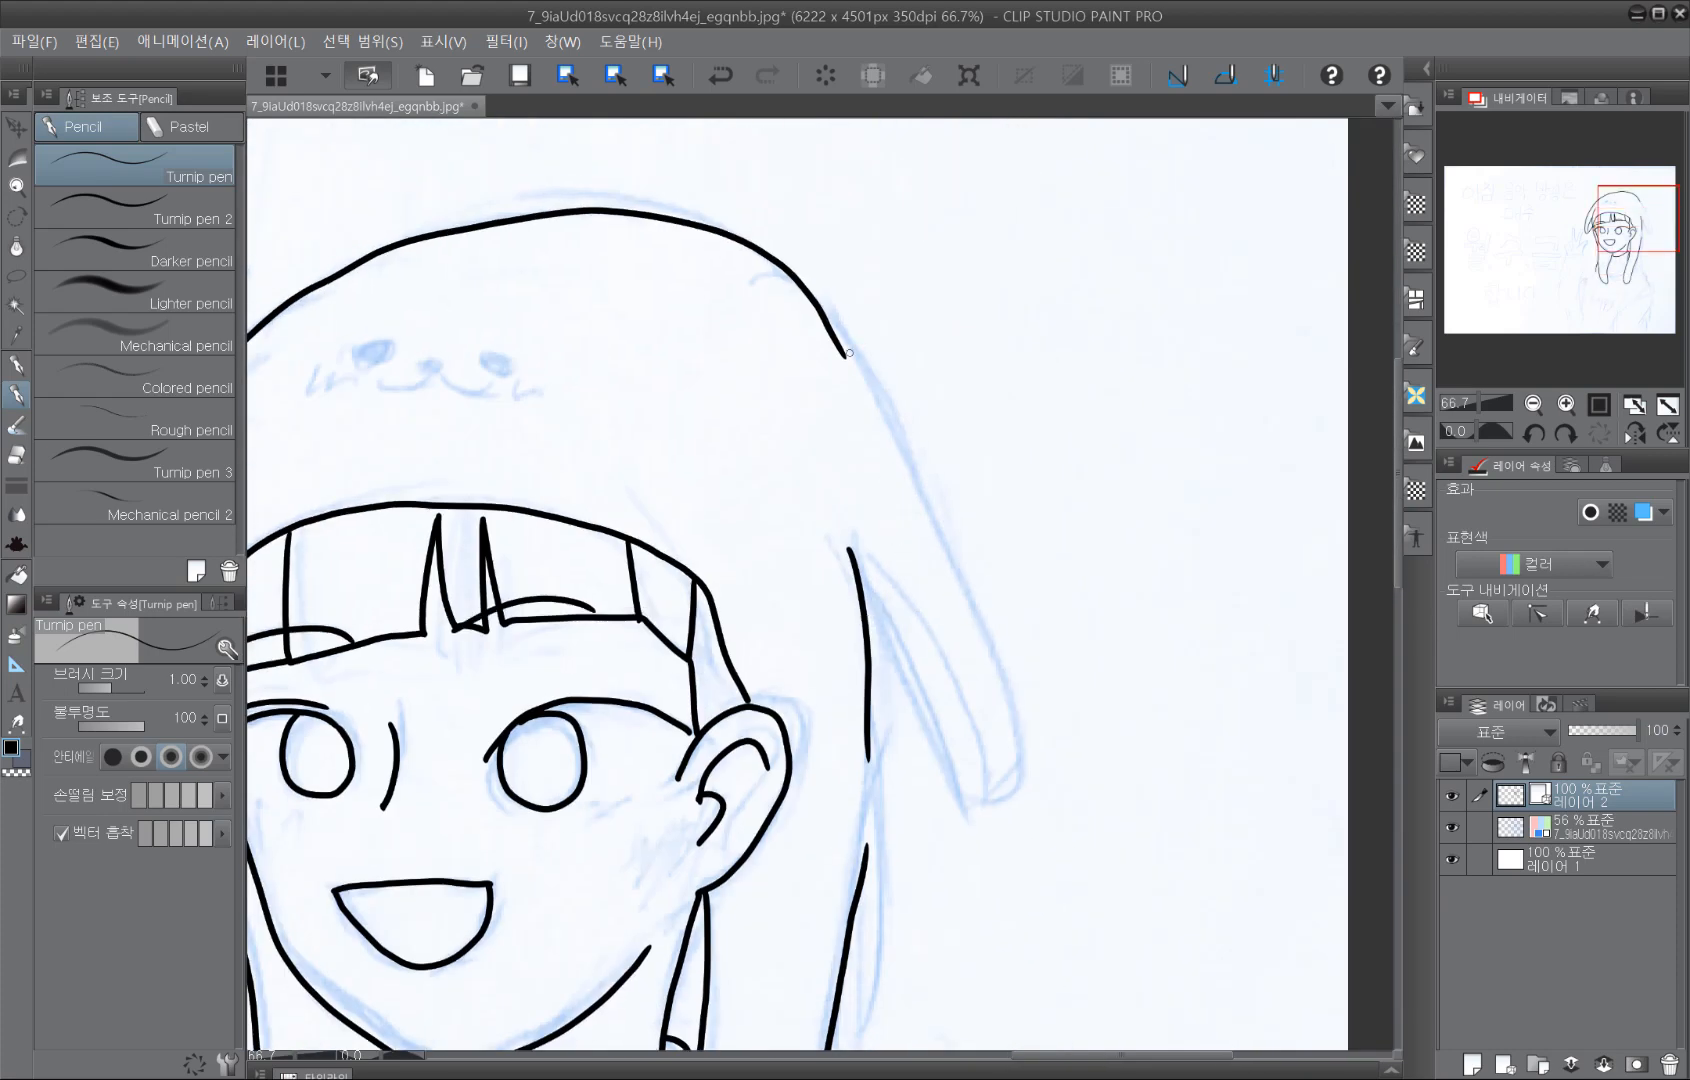
mouse_move(842, 355)
left_mouse_down()
mouse_move(964, 600)
mouse_move(1003, 732)
mouse_move(999, 802)
mouse_move(943, 782)
mouse_move(875, 678)
left_mouse_up()
left_click_drag(861, 583, 955, 742)
left_click_drag(822, 658, 1084, 593)
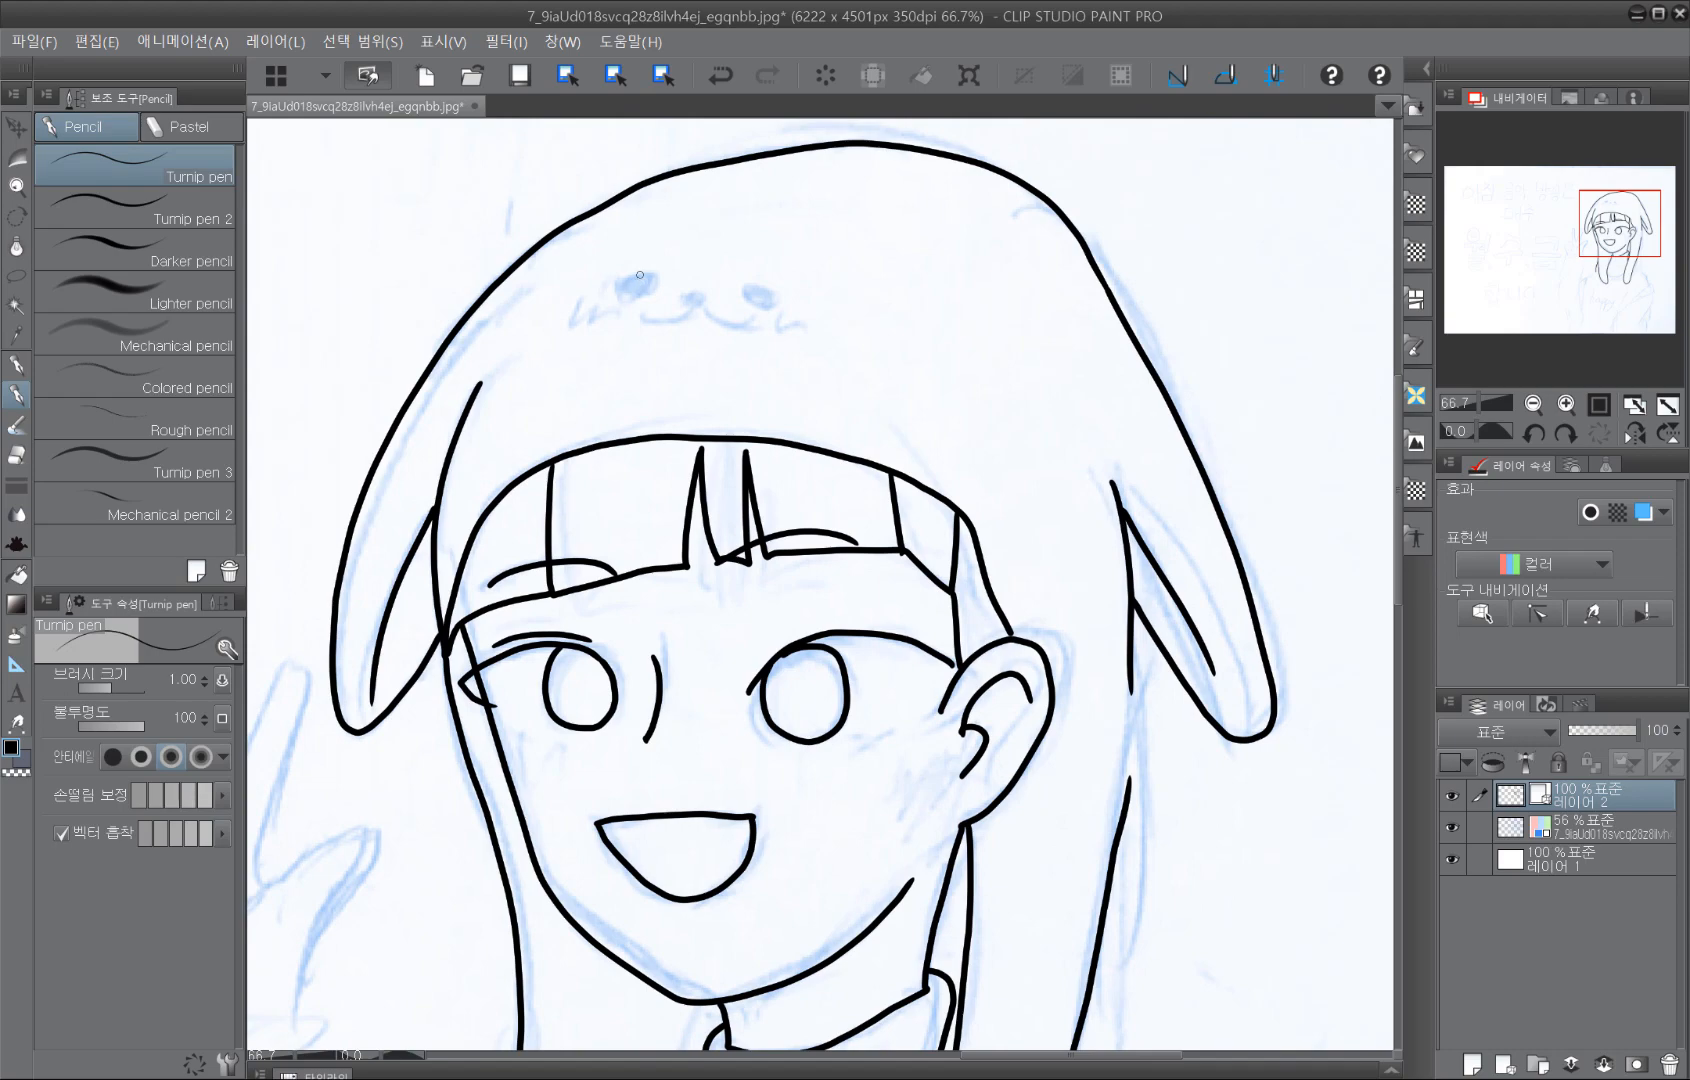
Step: Trace the animal face on the hat: two oval eyes, a solid black nose and a curved double-arc mouth
left_click(1566, 404)
left_click(1566, 404)
left_click_drag(742, 200, 1099, 659)
mouse_move(785, 357)
left_mouse_down()
mouse_move(766, 360)
mouse_move(818, 372)
mouse_move(770, 357)
left_mouse_up()
mouse_move(1028, 379)
left_mouse_down()
mouse_move(1038, 424)
mouse_move(1076, 393)
mouse_move(1012, 384)
left_mouse_up()
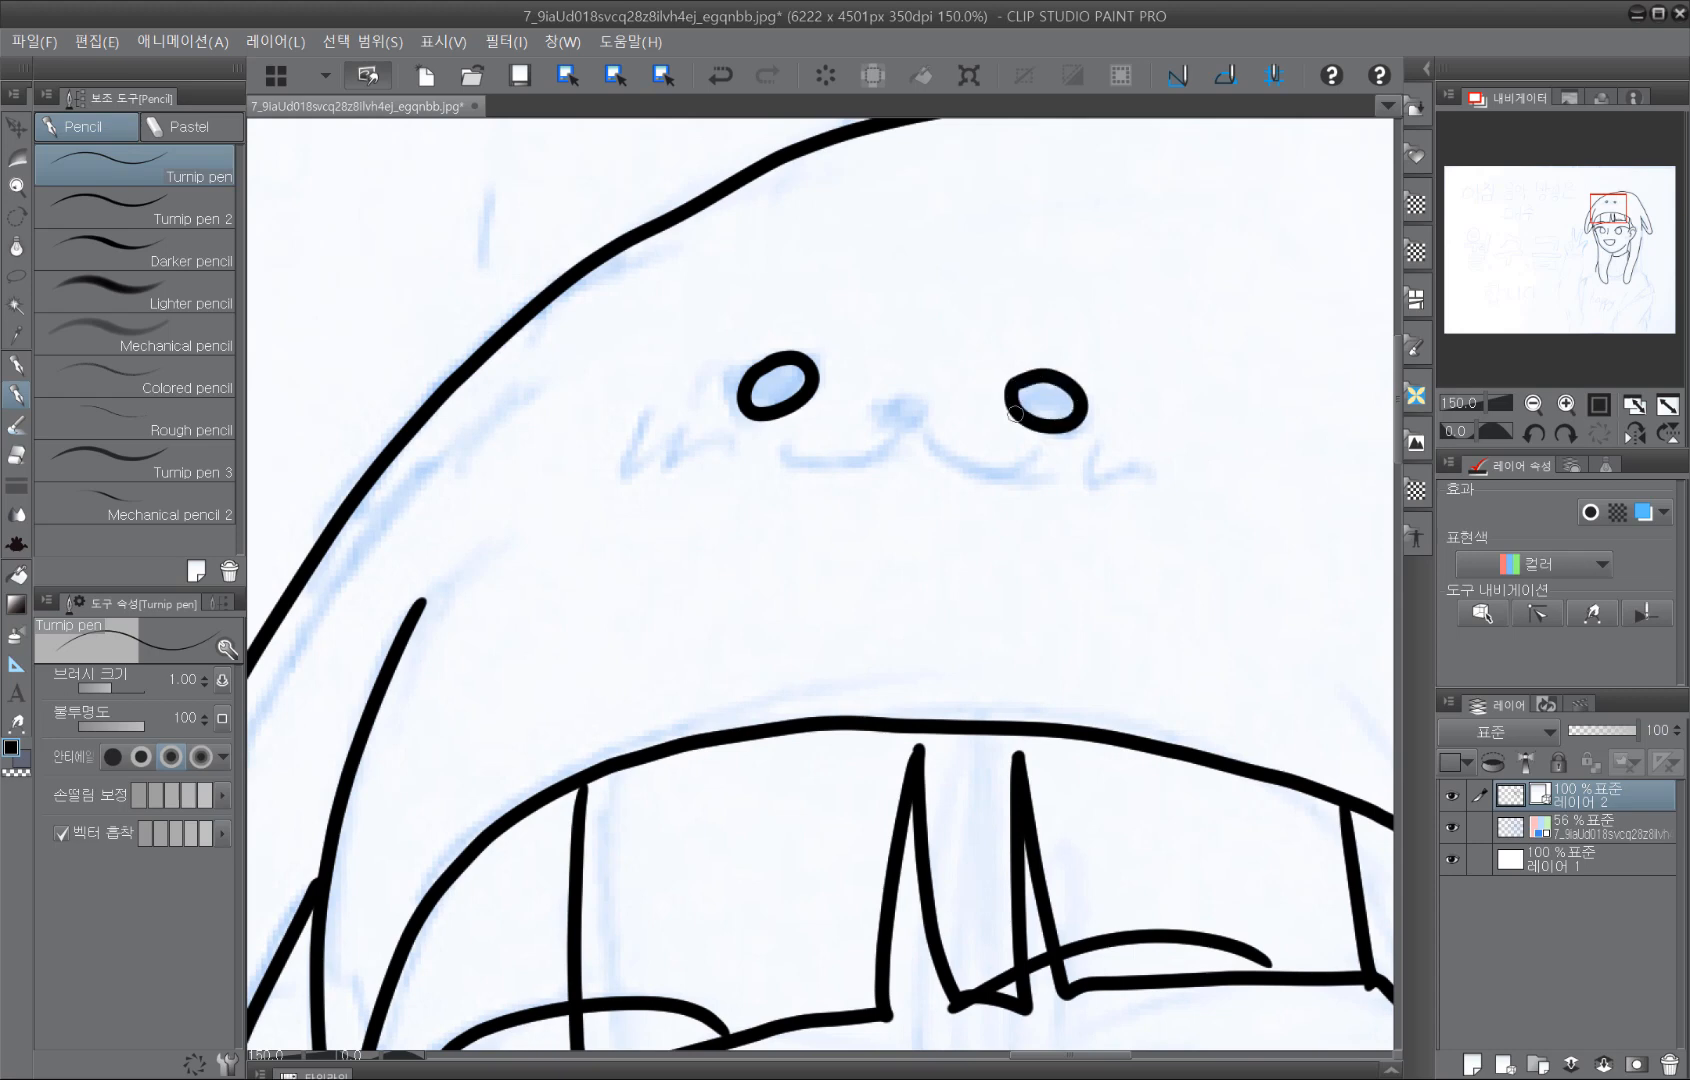
left_click_drag(886, 414, 914, 415)
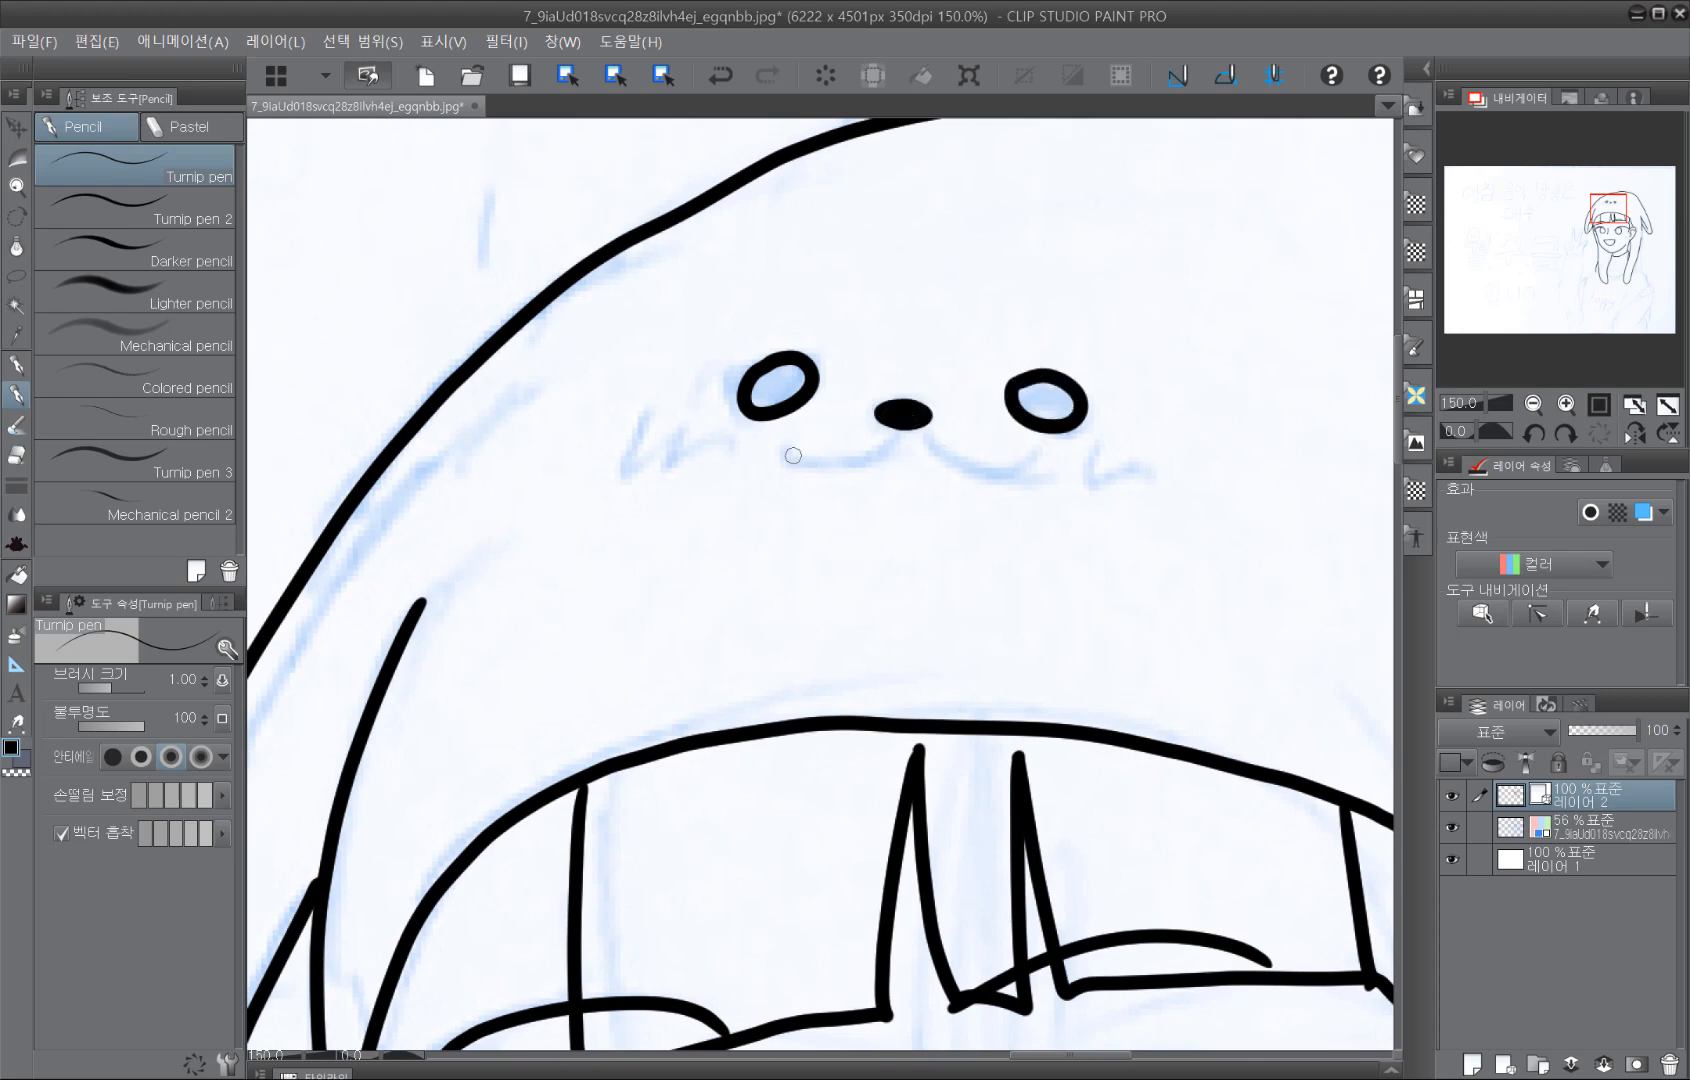
mouse_move(790, 445)
left_mouse_down()
mouse_move(885, 454)
mouse_move(903, 426)
mouse_move(940, 465)
mouse_move(1040, 458)
left_mouse_up()
Step: Add three short slanted cheek strokes on each side of the hat's animal face
left_click_drag(645, 426, 633, 465)
mouse_move(667, 430)
left_mouse_down()
mouse_move(659, 457)
mouse_move(687, 455)
left_mouse_up()
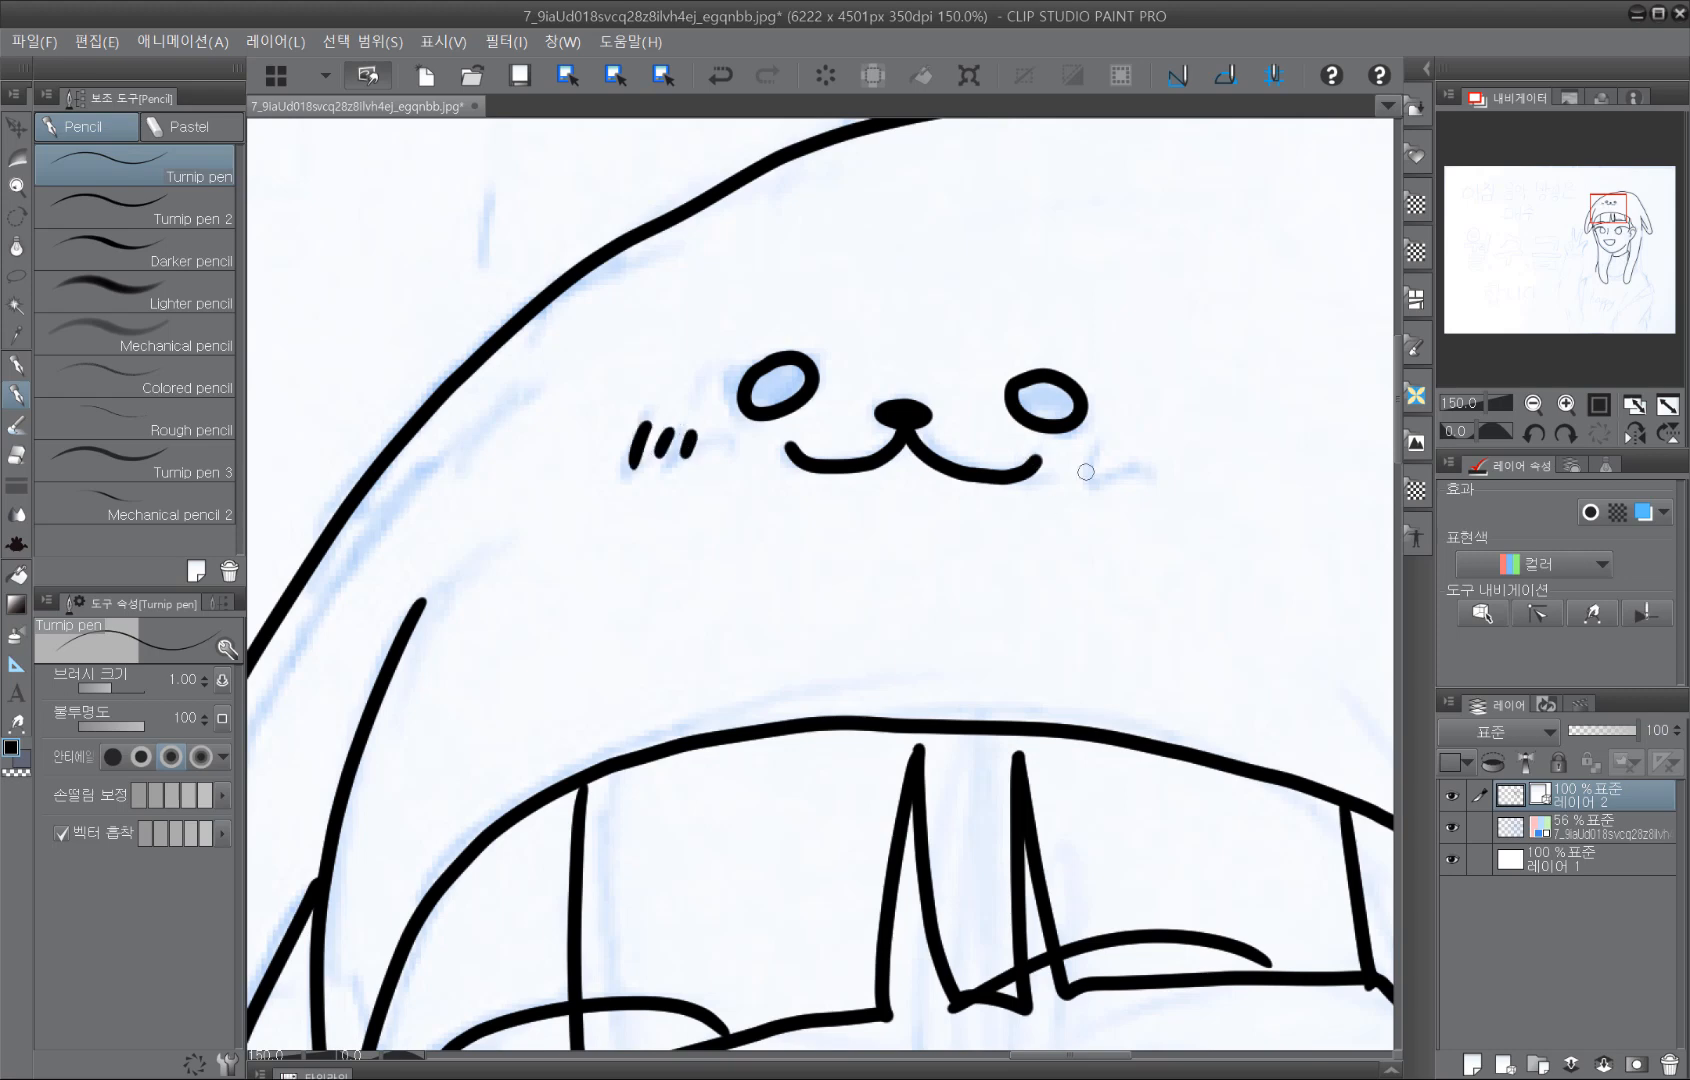
left_click_drag(1094, 455, 1081, 482)
mouse_move(1119, 458)
left_mouse_down()
mouse_move(1110, 480)
mouse_move(1139, 474)
left_mouse_up()
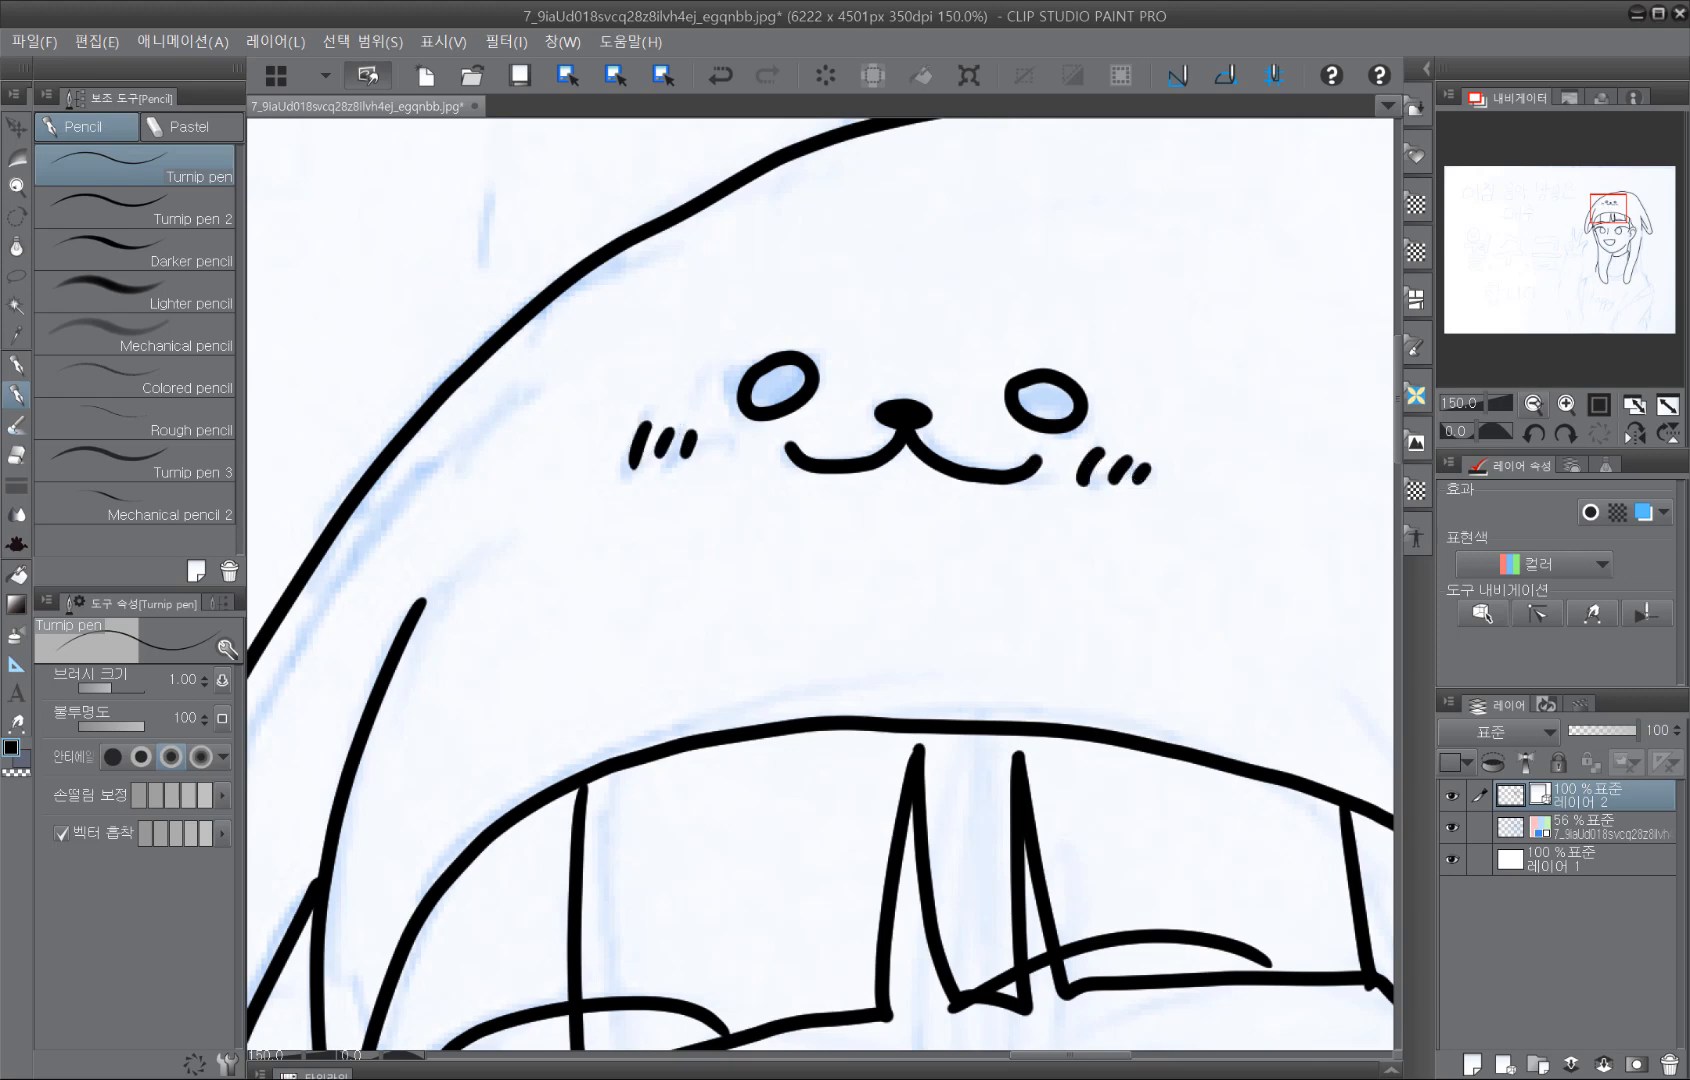
Step: Hide the blue sketch layer, check the whole line art mirrored and unmirrored, and show the sketch layer again
scroll(1140, 474, "down", 5)
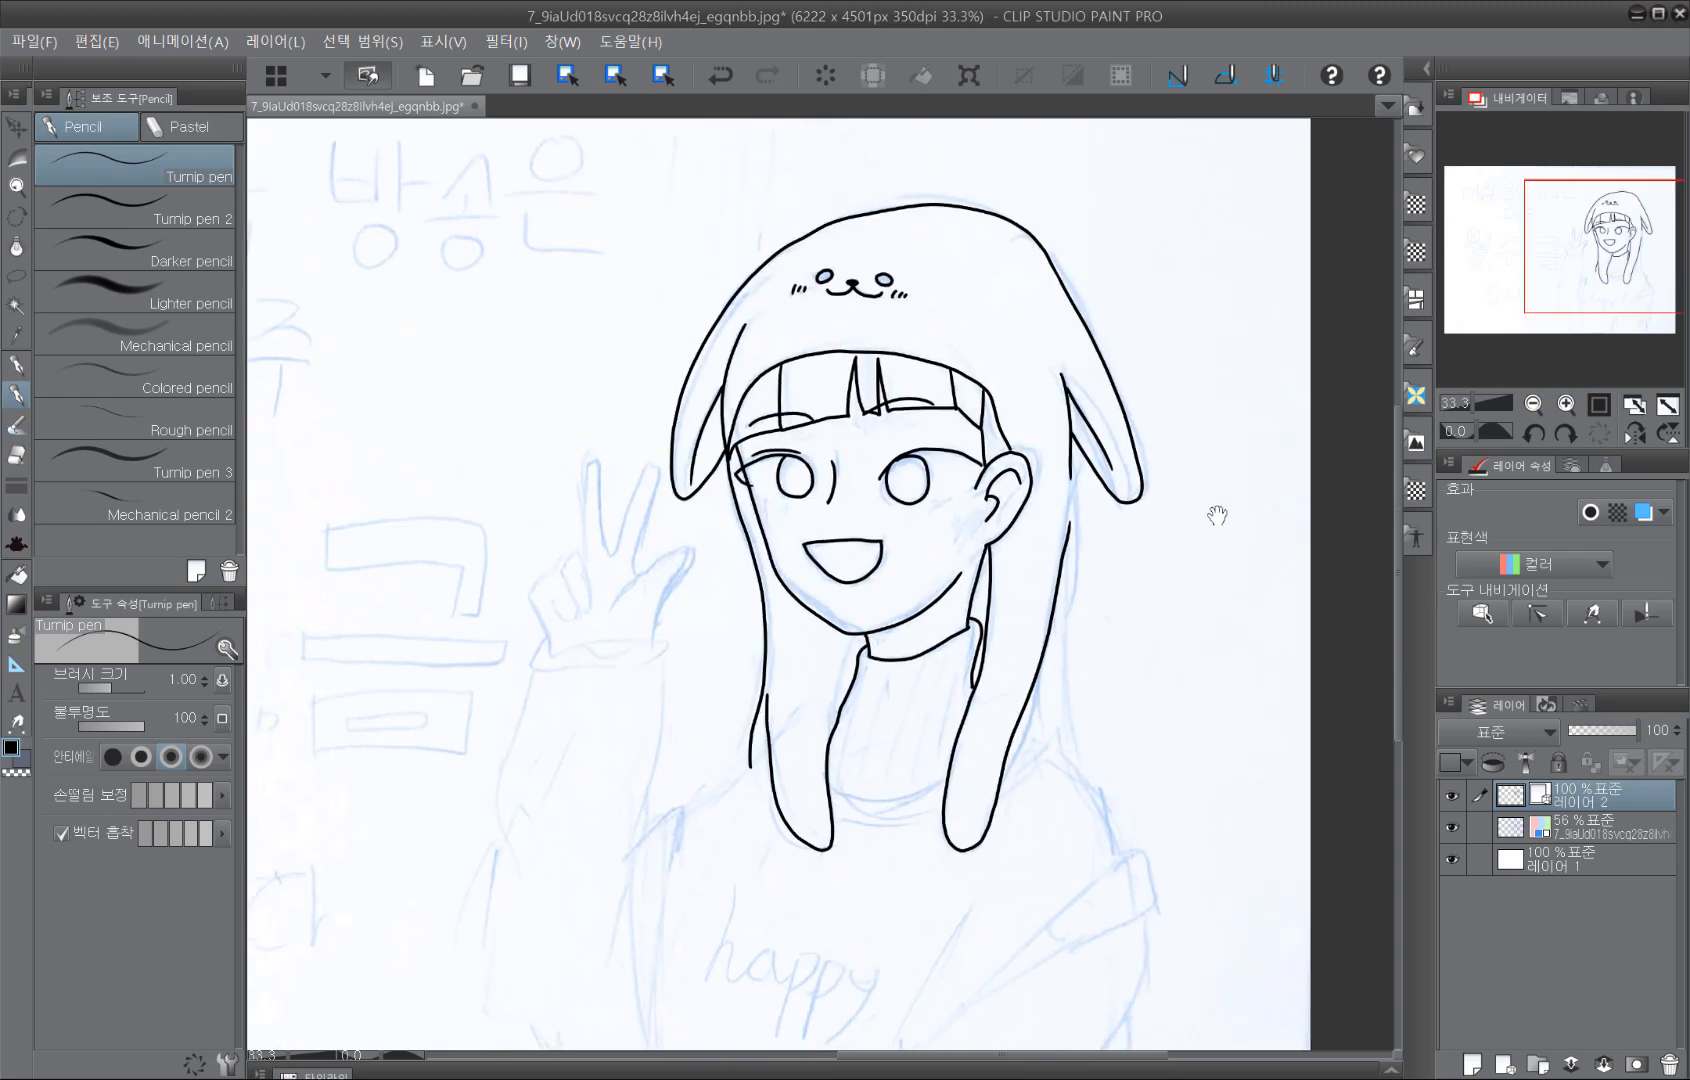
left_click(1451, 828)
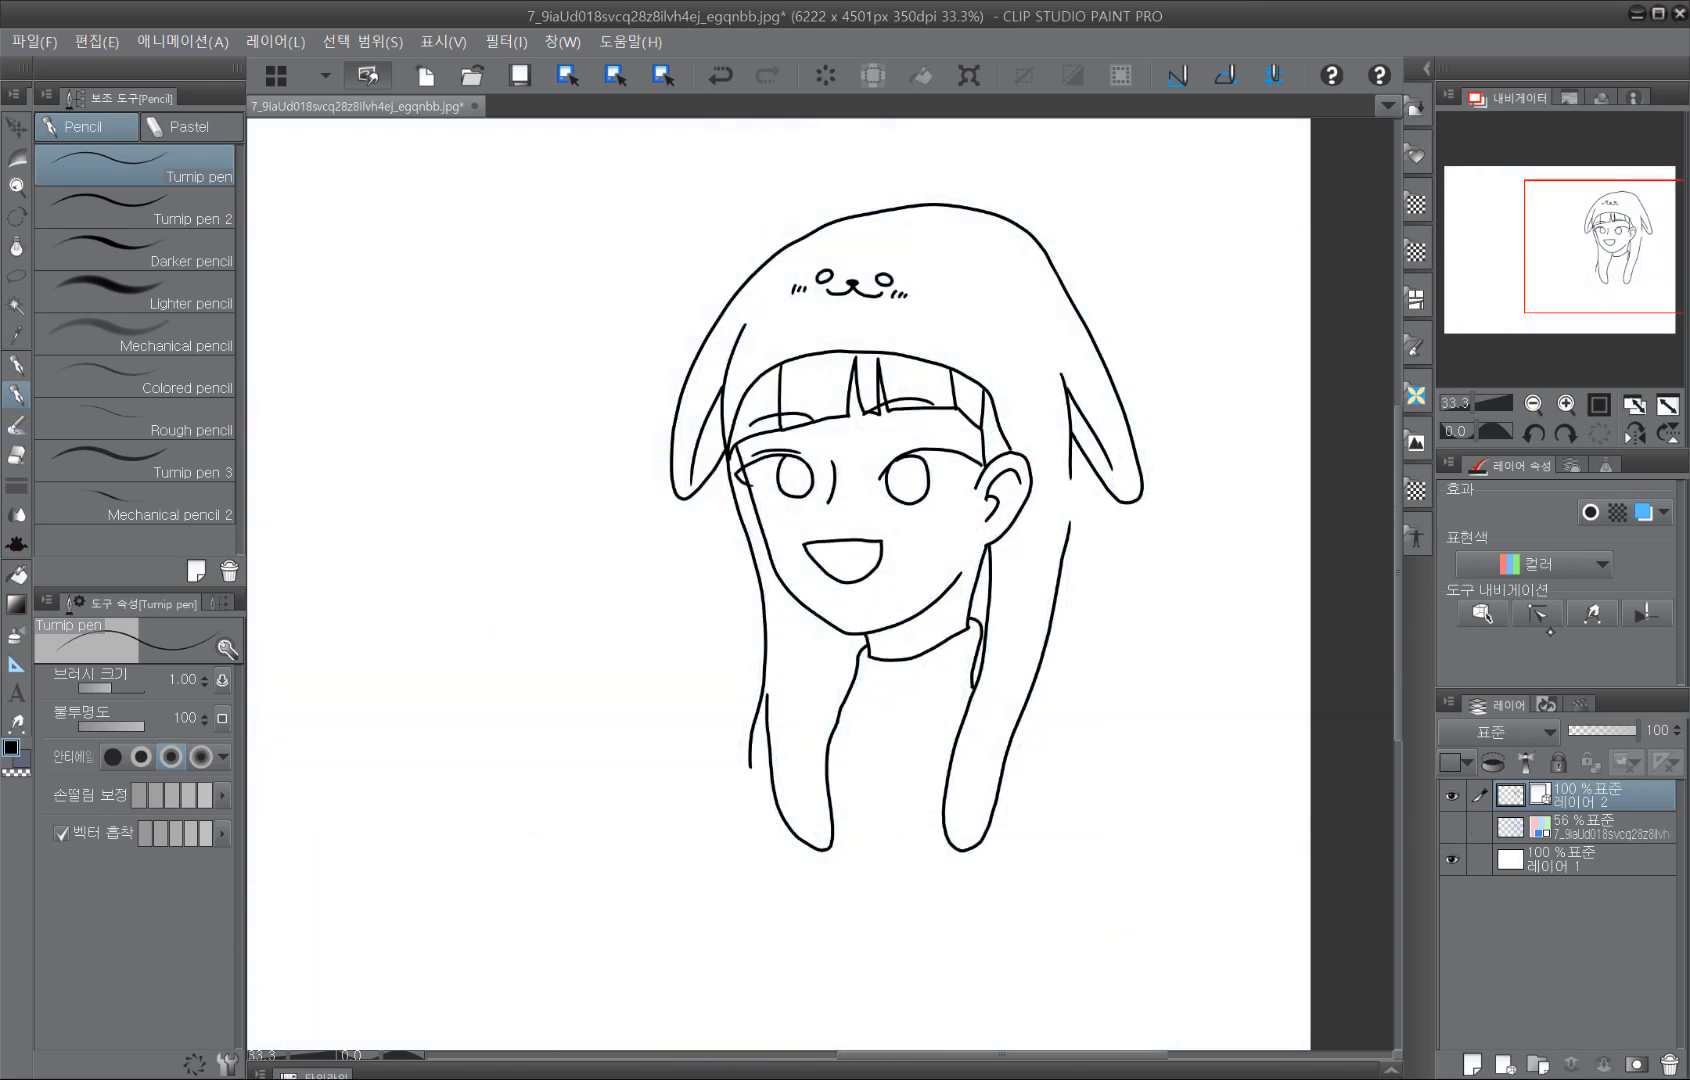
left_click(1634, 432)
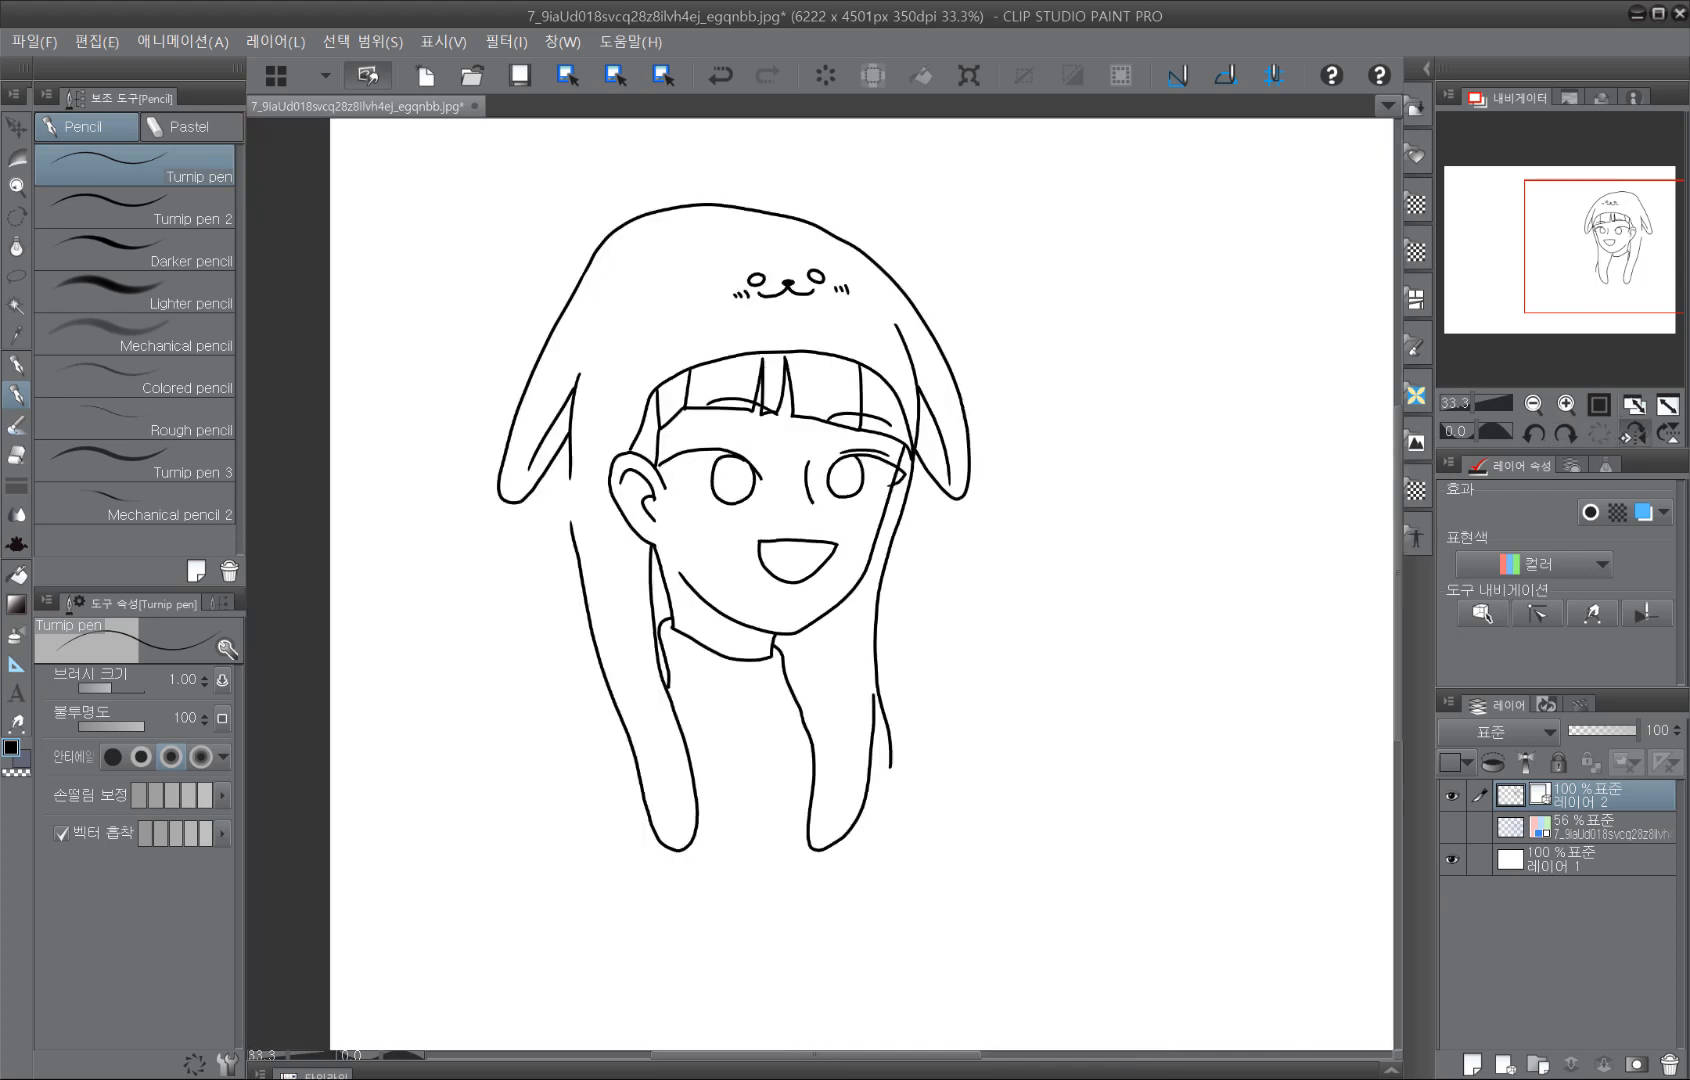
left_click(1634, 432)
left_click(1634, 432)
left_click(1634, 432)
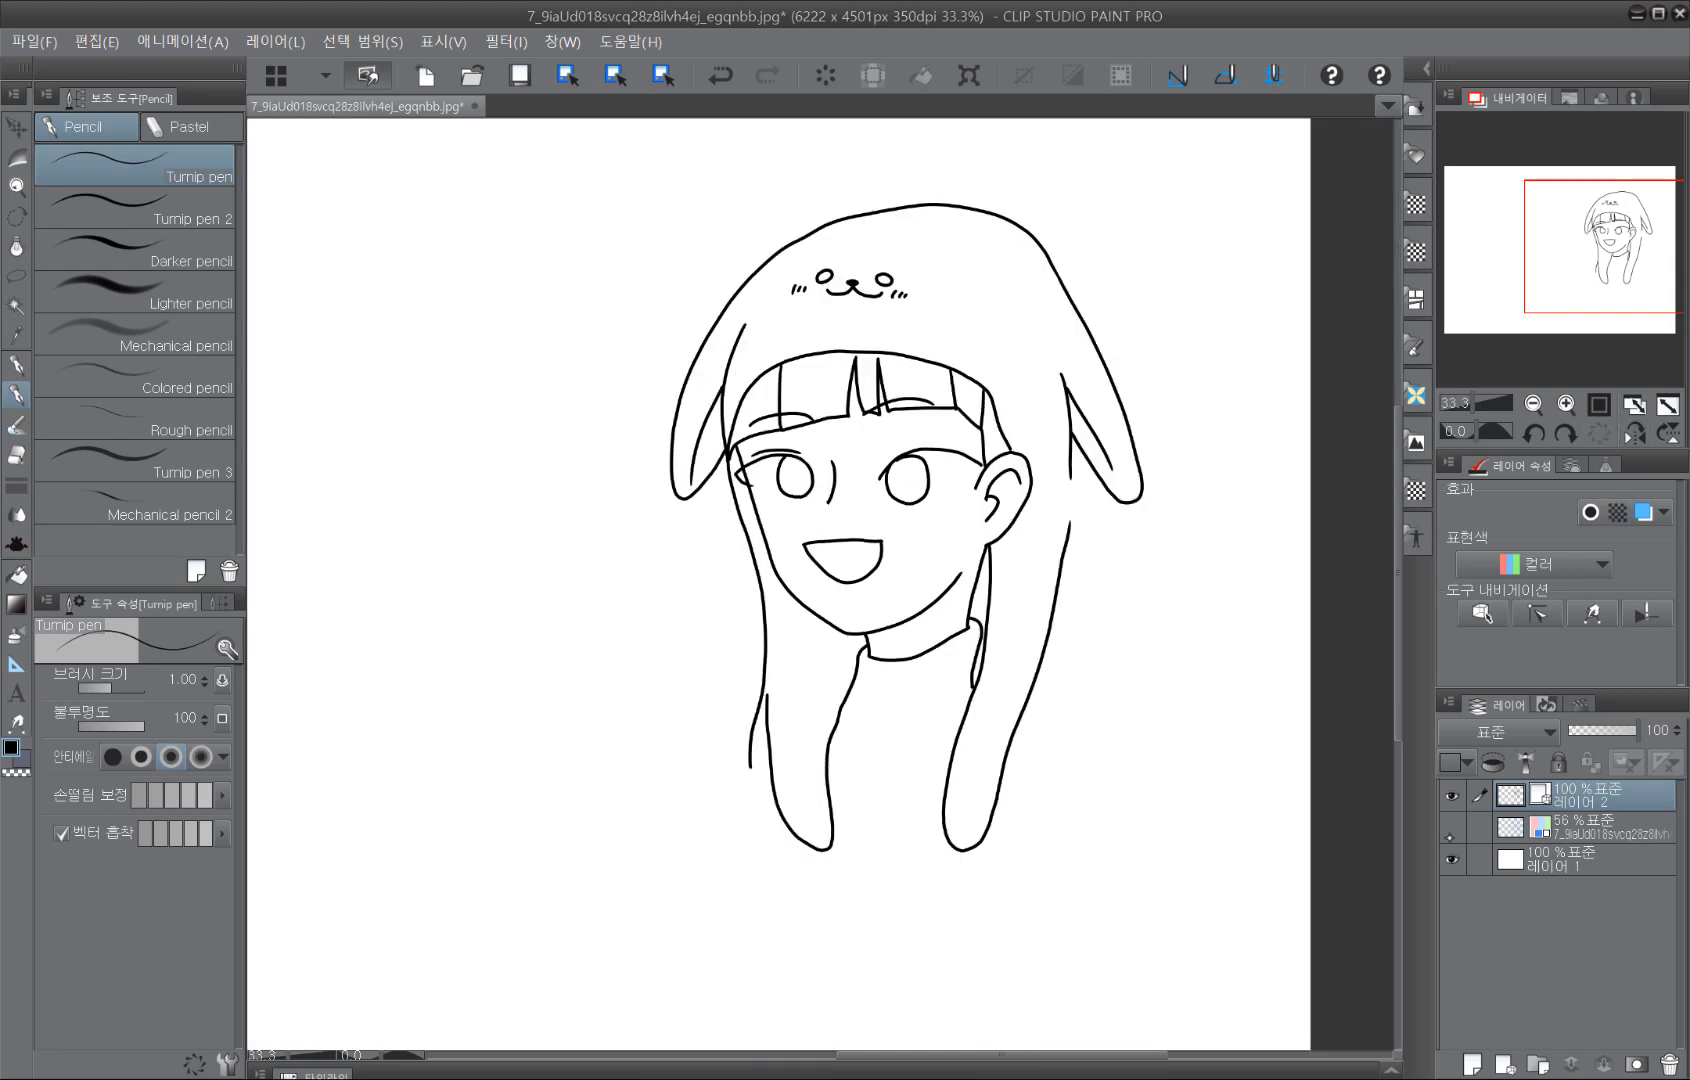
left_click(1450, 829)
Step: Trace the curved lower edge of the turtleneck collar, letting its ends overlap the hanging strands on both sides
mouse_move(1200, 908)
left_mouse_down()
mouse_move(1163, 838)
mouse_move(1098, 796)
mouse_move(1187, 622)
left_mouse_up()
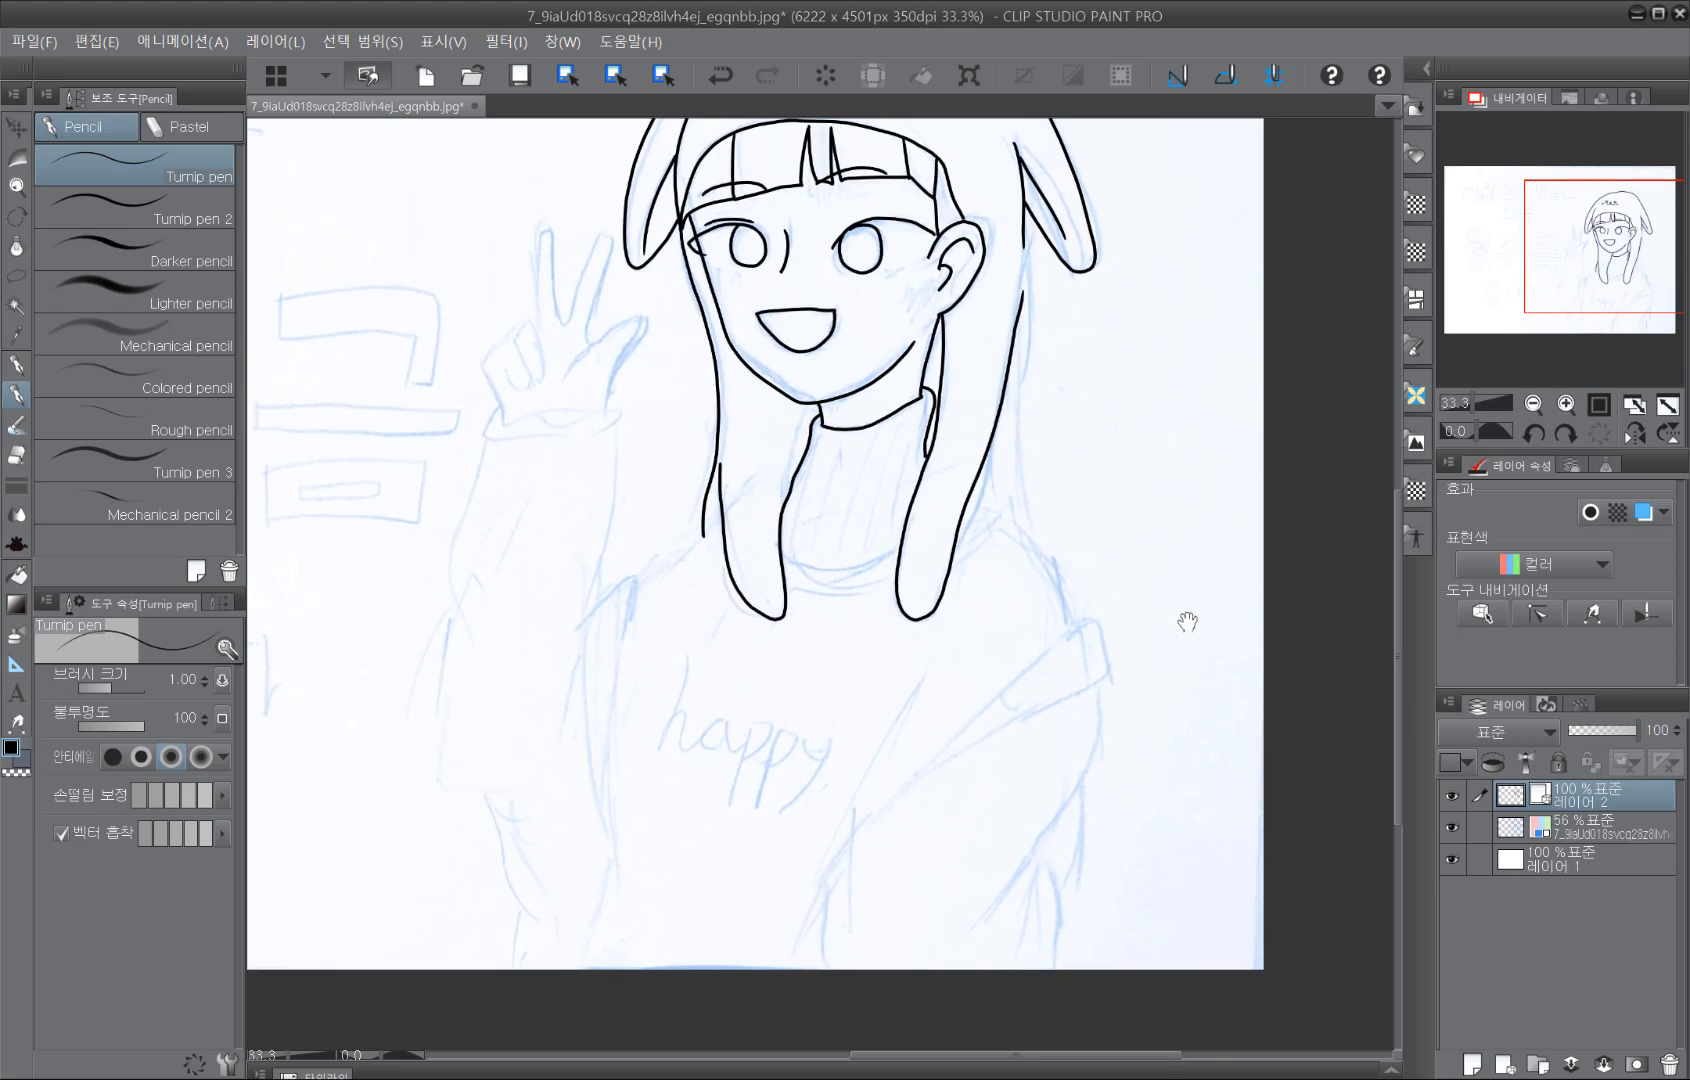
scroll(1187, 622, "up", 2)
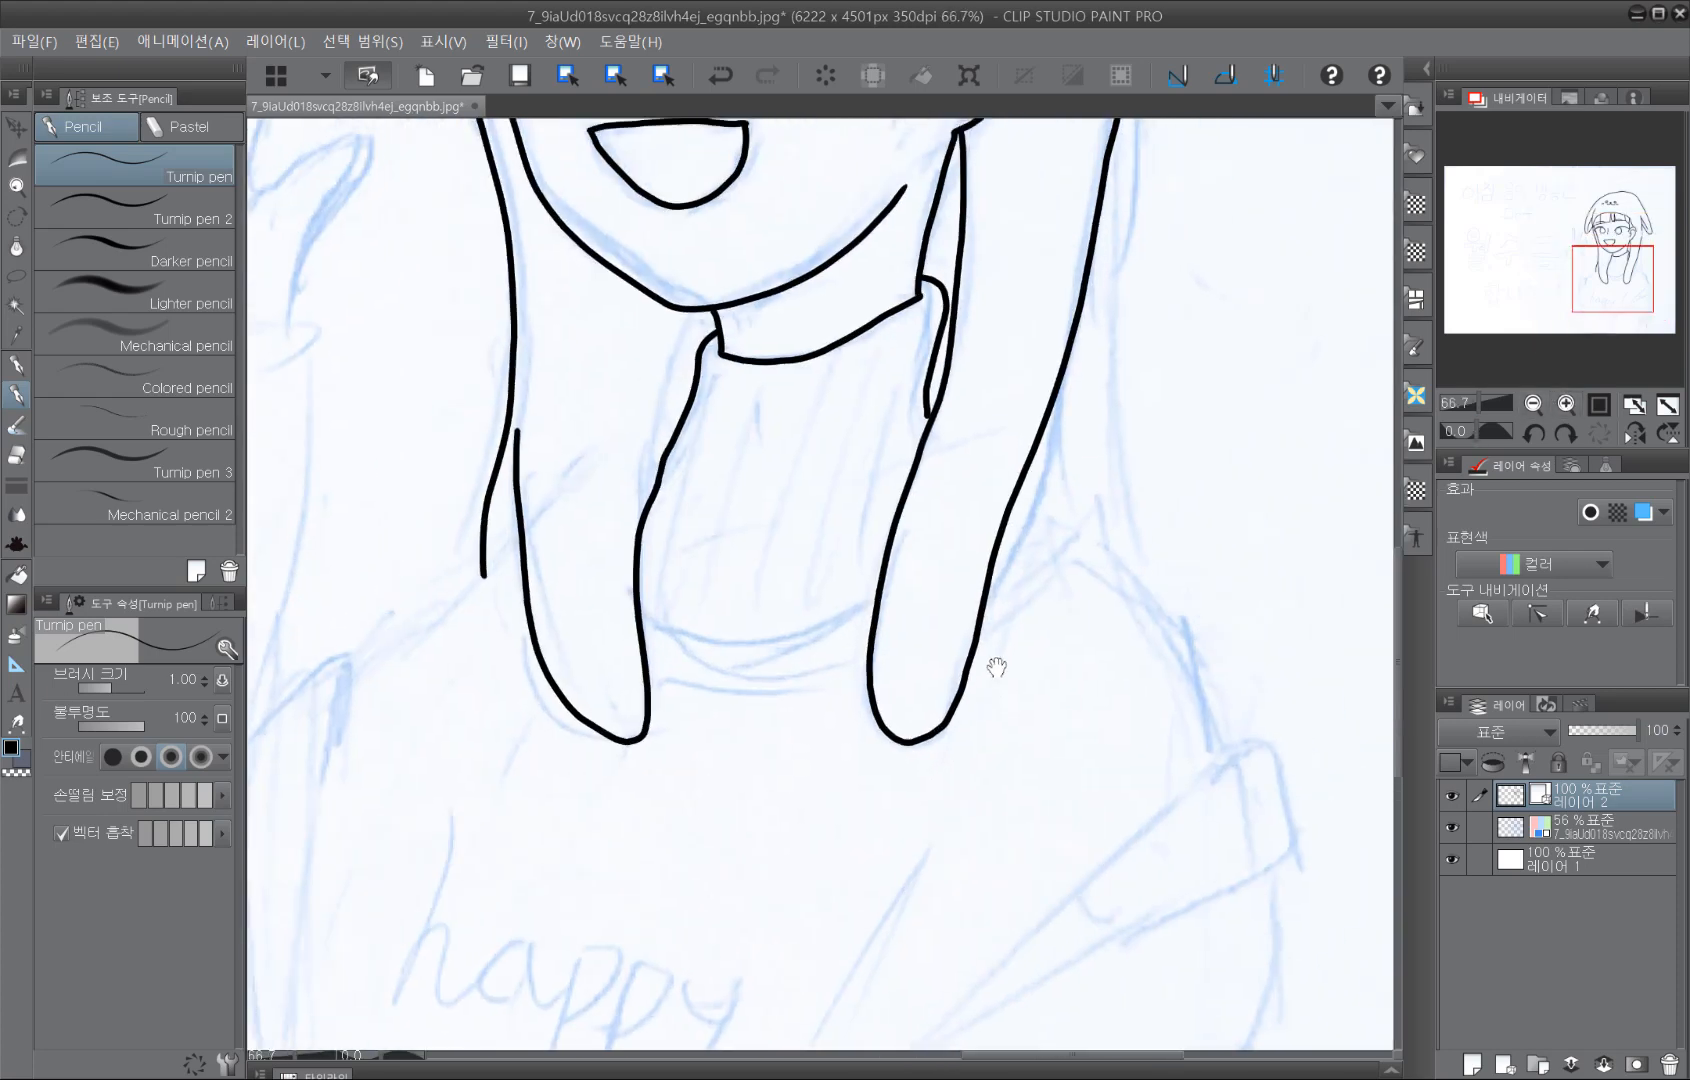
left_click_drag(997, 667, 991, 674)
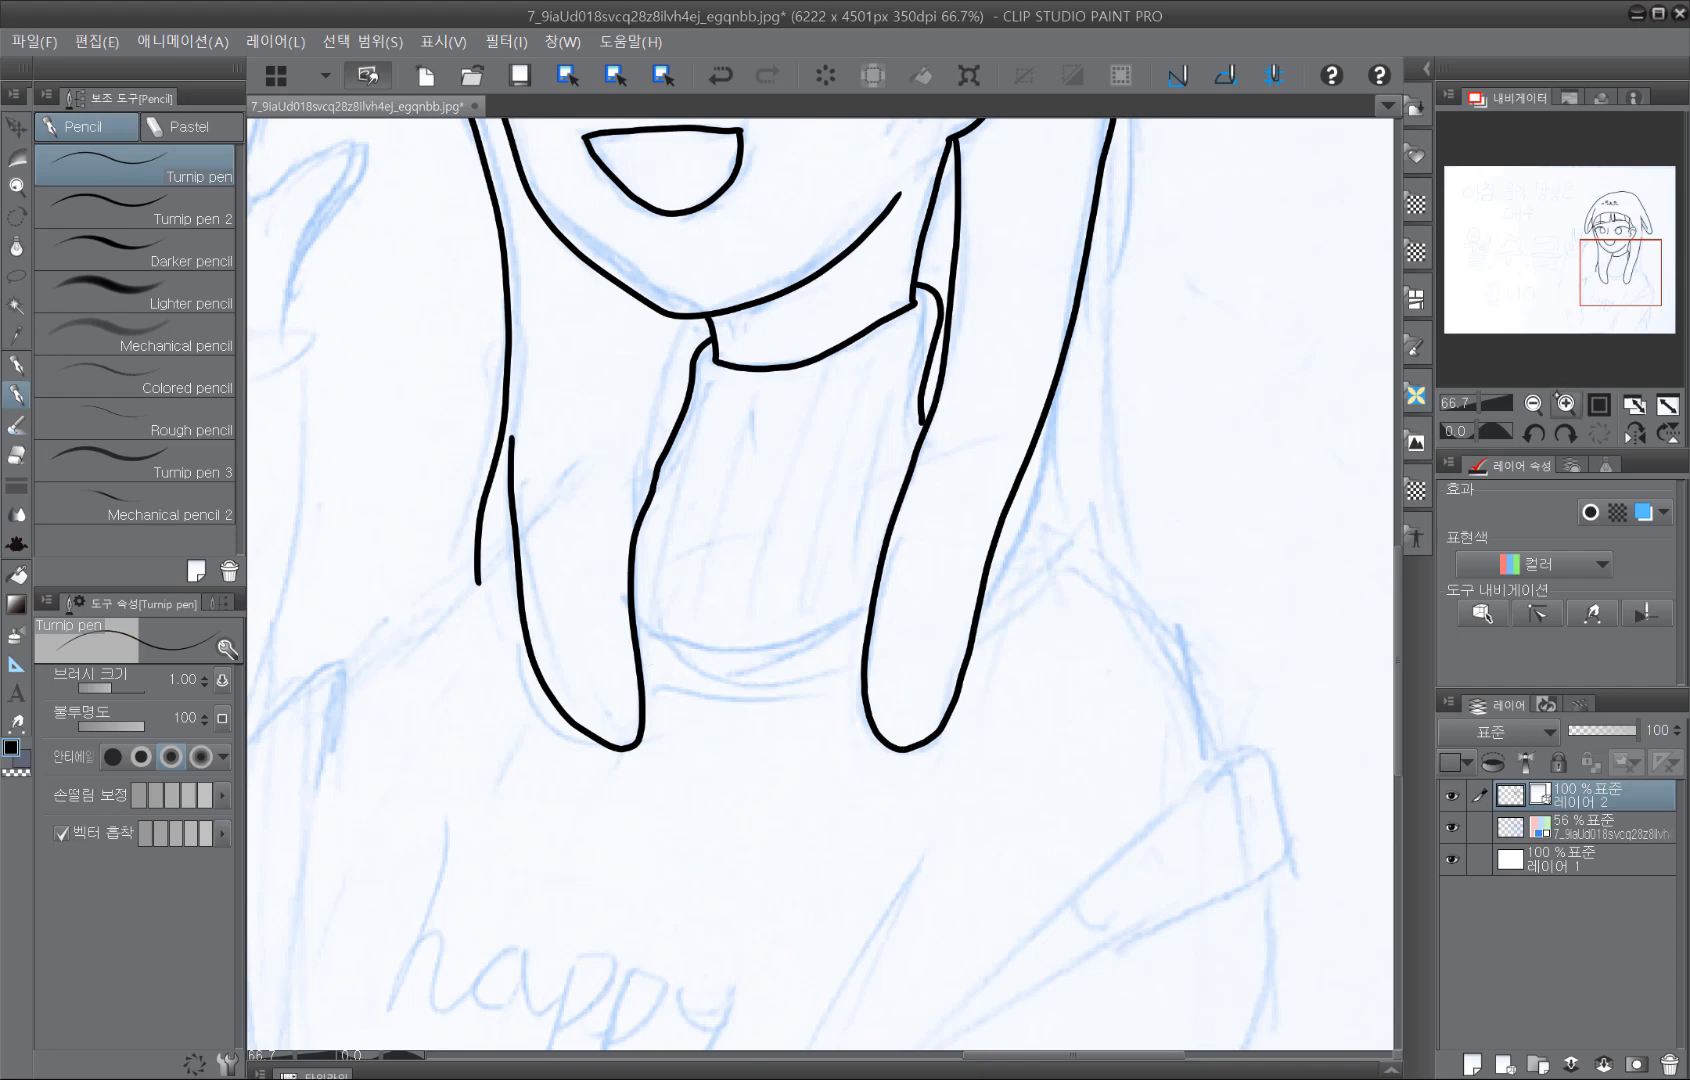
left_click(1566, 404)
left_click_drag(1617, 267, 1621, 264)
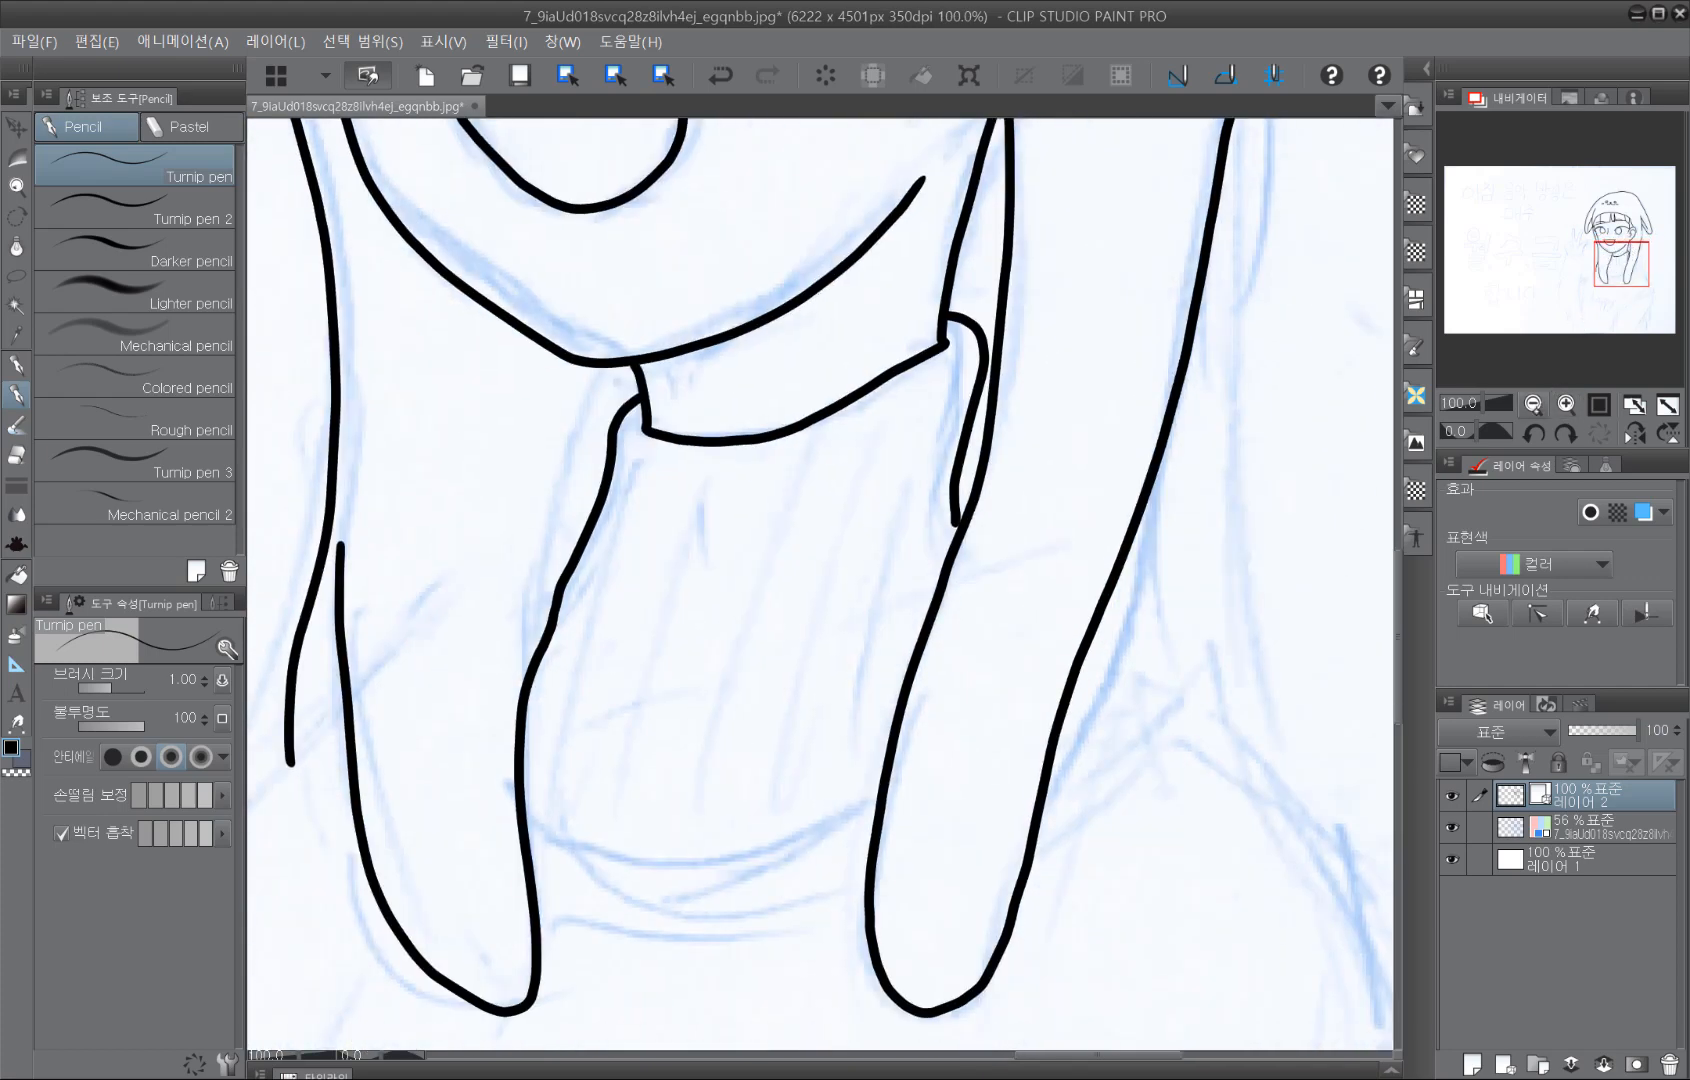
left_click(1533, 404)
mouse_move(601, 724)
left_mouse_down()
mouse_move(690, 770)
mouse_move(898, 737)
left_mouse_up()
scroll(776, 520, "down", 2)
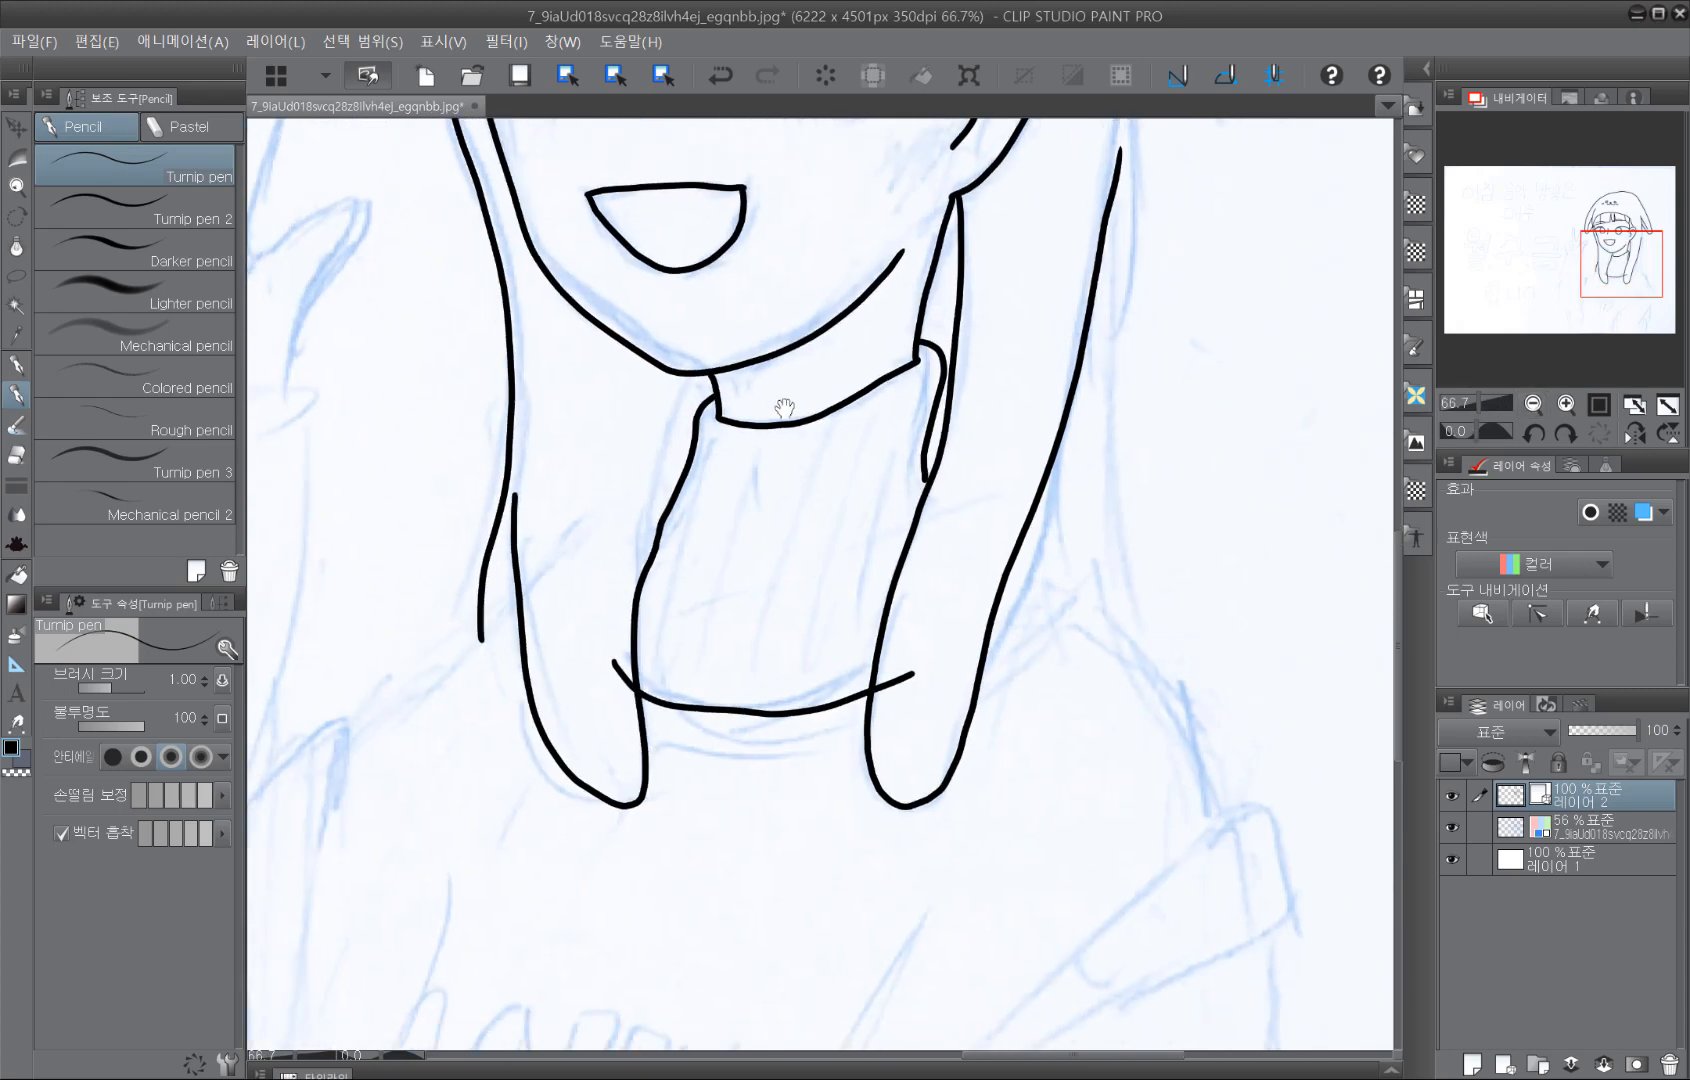
Step: Draw the turtleneck's vertical rib lines, extending them past the collar's upper and lower edges
mouse_move(740, 380)
left_mouse_down()
mouse_move(665, 704)
mouse_move(677, 761)
mouse_move(718, 773)
left_mouse_up()
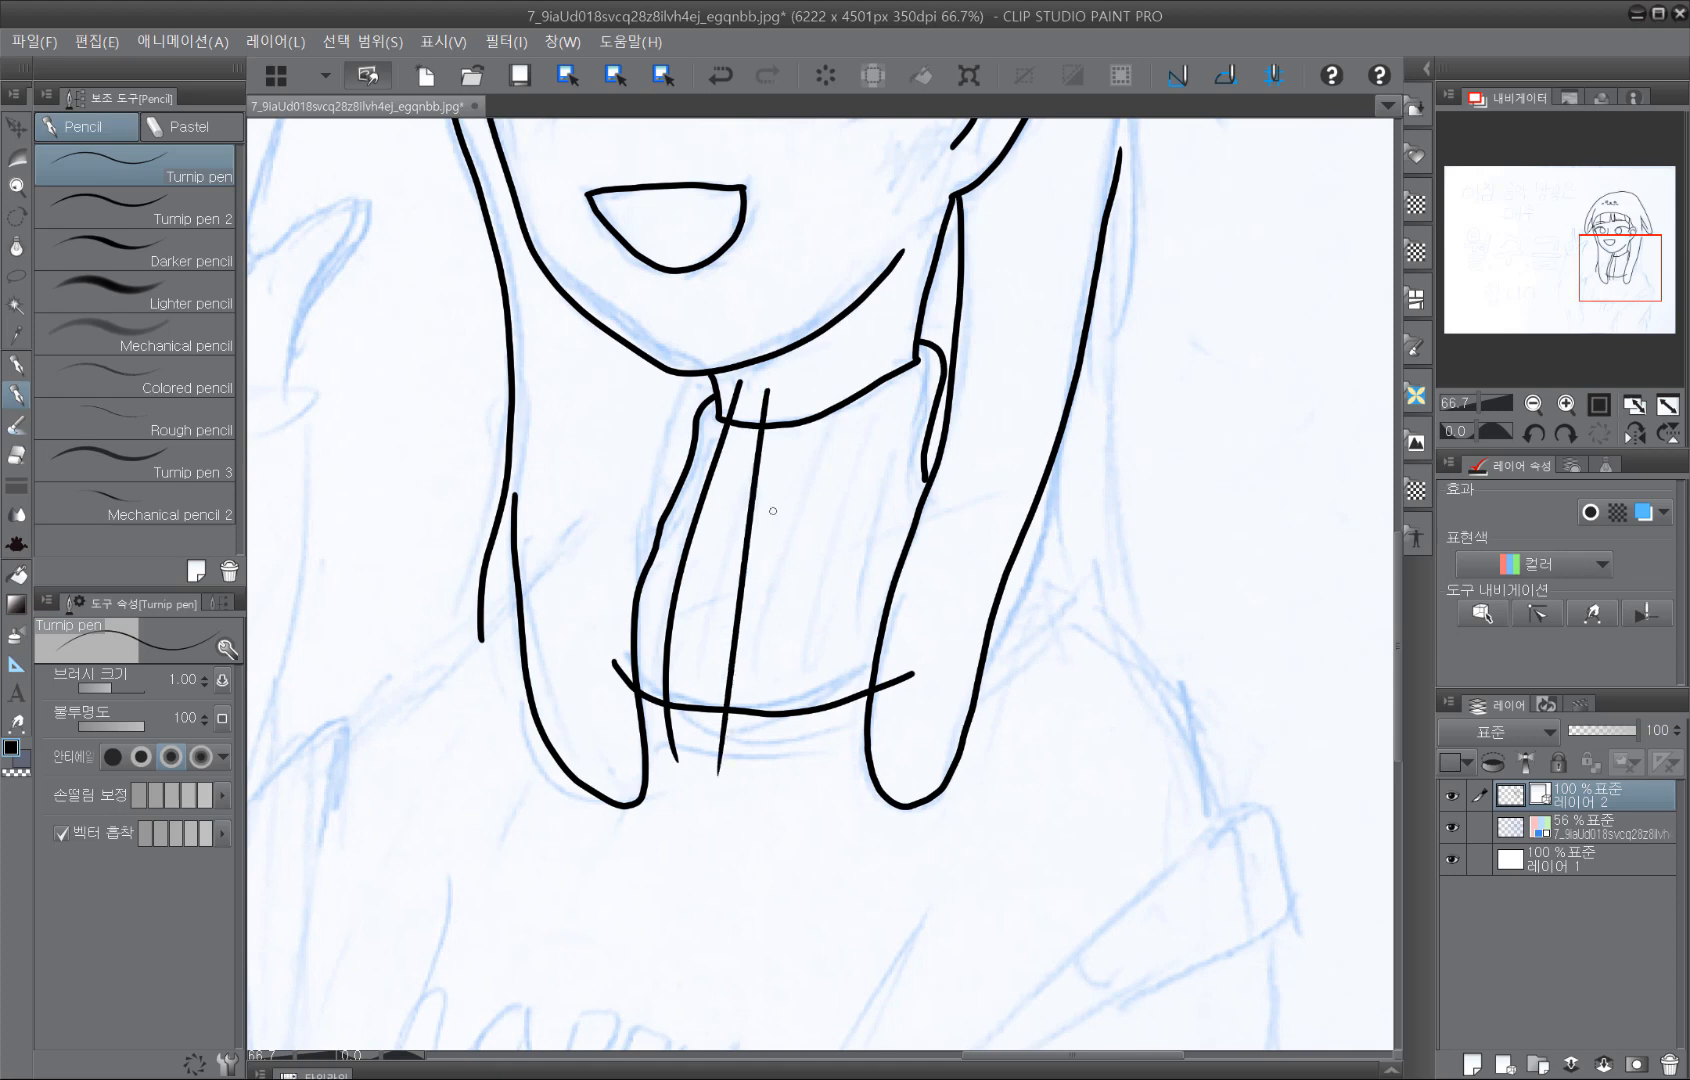
mouse_move(808, 376)
left_mouse_down()
mouse_move(795, 722)
mouse_move(832, 644)
mouse_move(825, 778)
left_mouse_up()
left_click_drag(886, 348, 889, 744)
left_click_drag(903, 348, 930, 615)
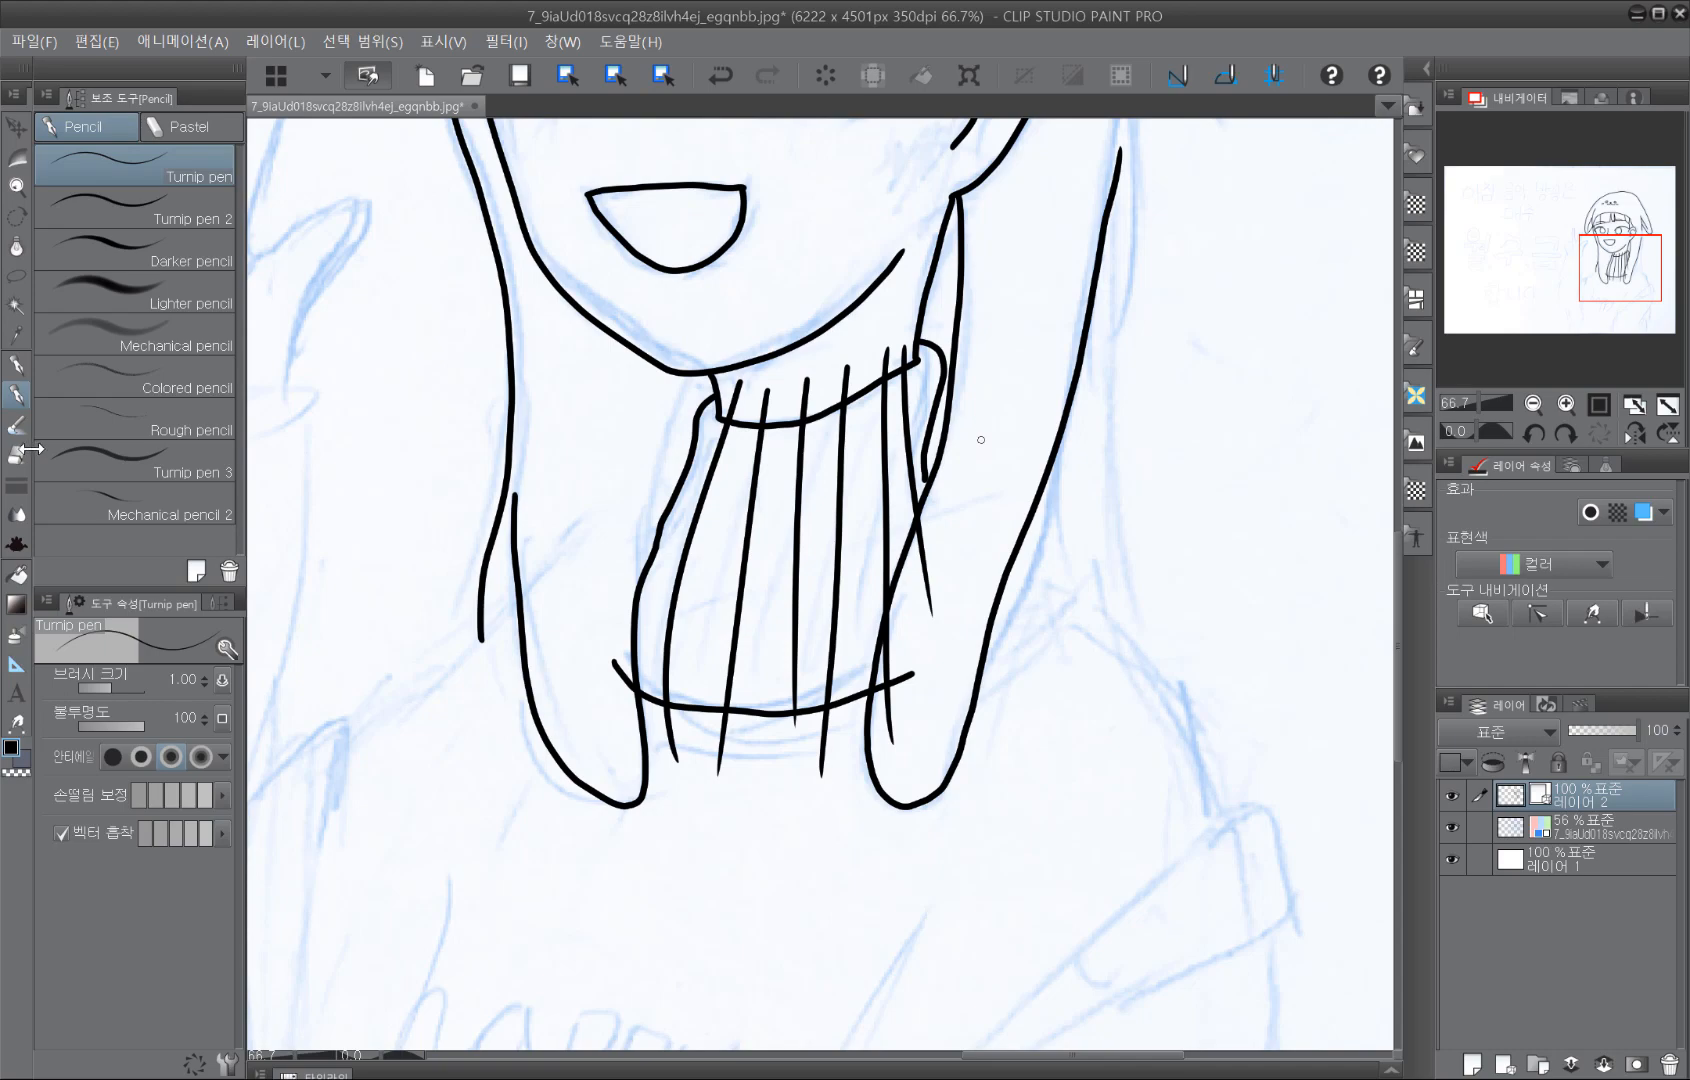
Step: Switch to the Hard eraser
key("ctrl")
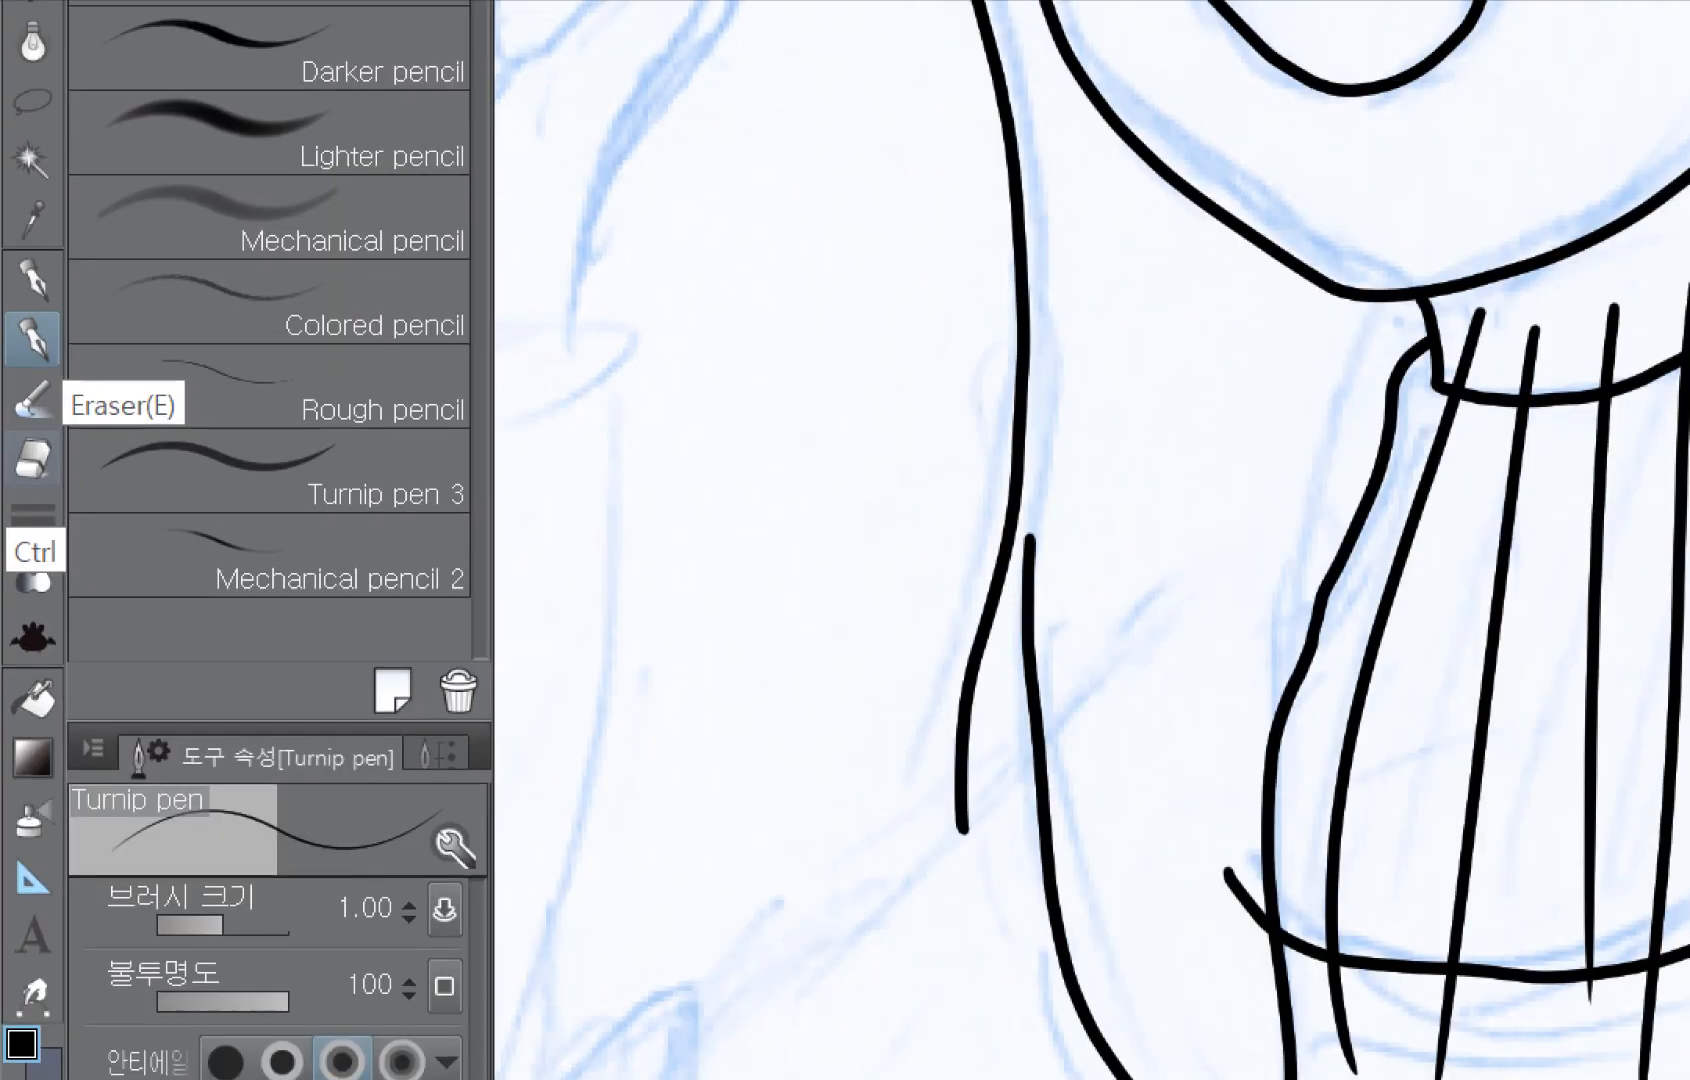
mouse_move(26, 457)
left_mouse_down()
mouse_move(45, 568)
mouse_move(28, 452)
left_mouse_up()
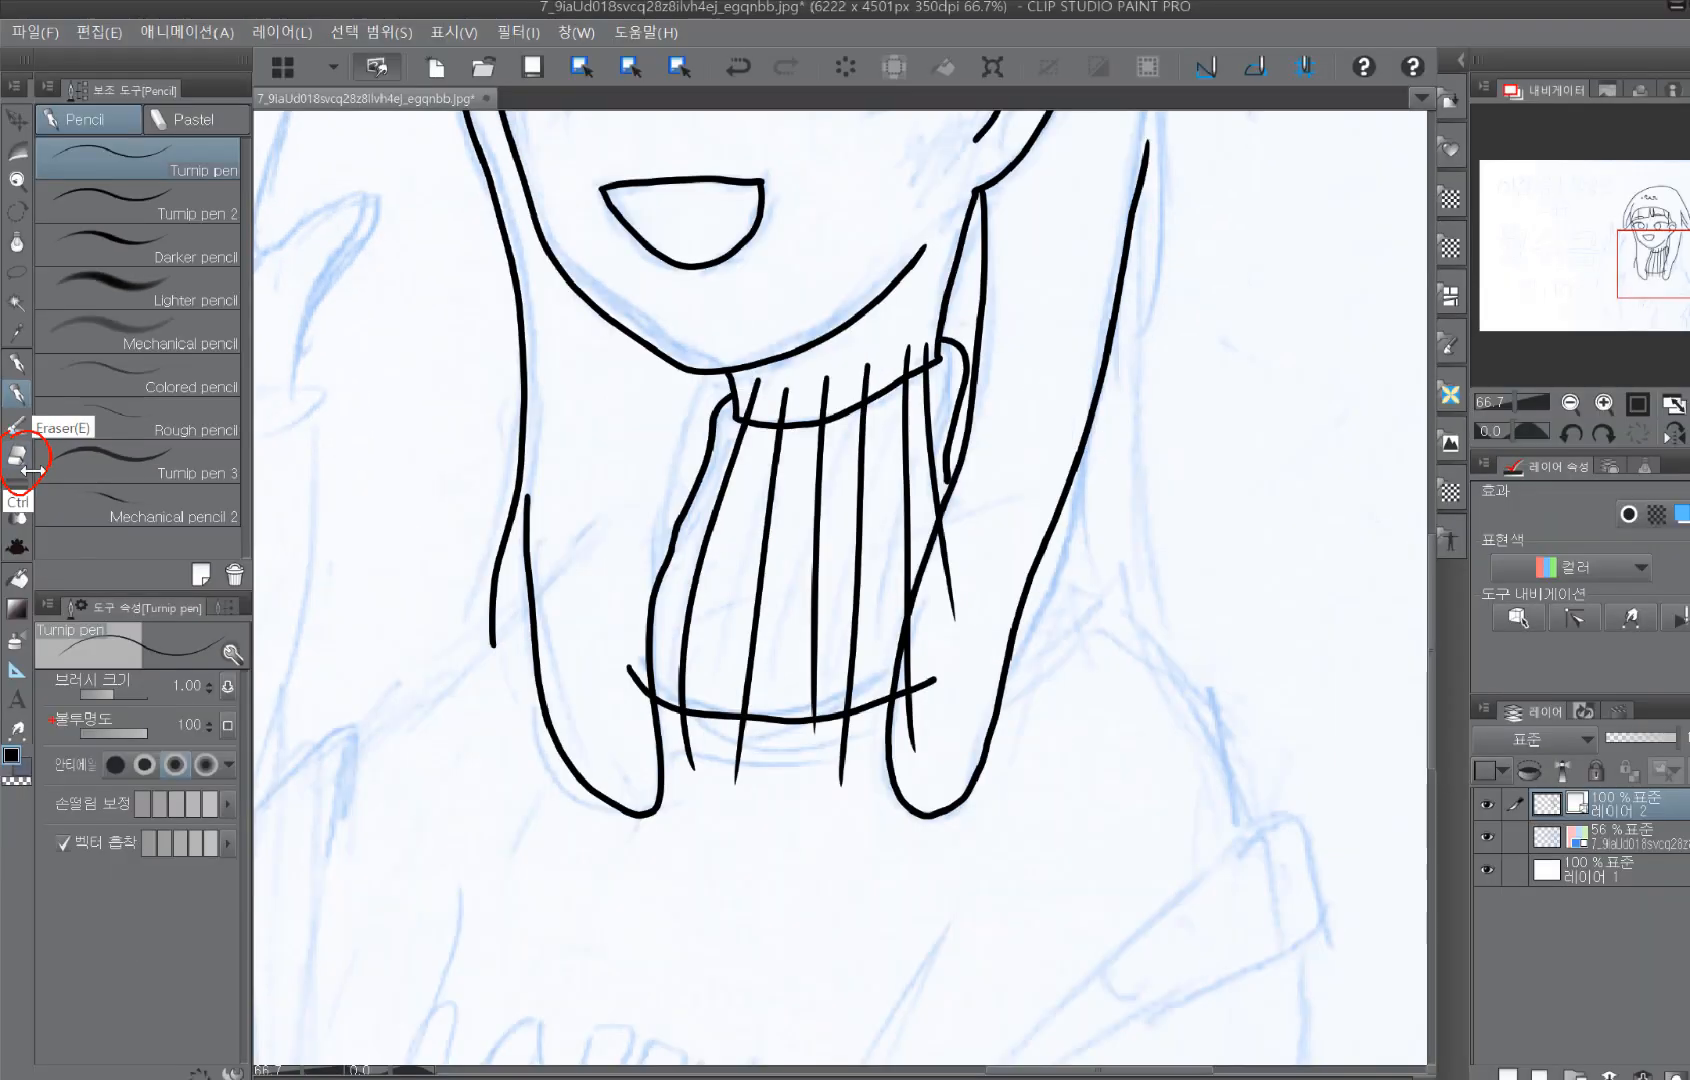
left_click(33, 488)
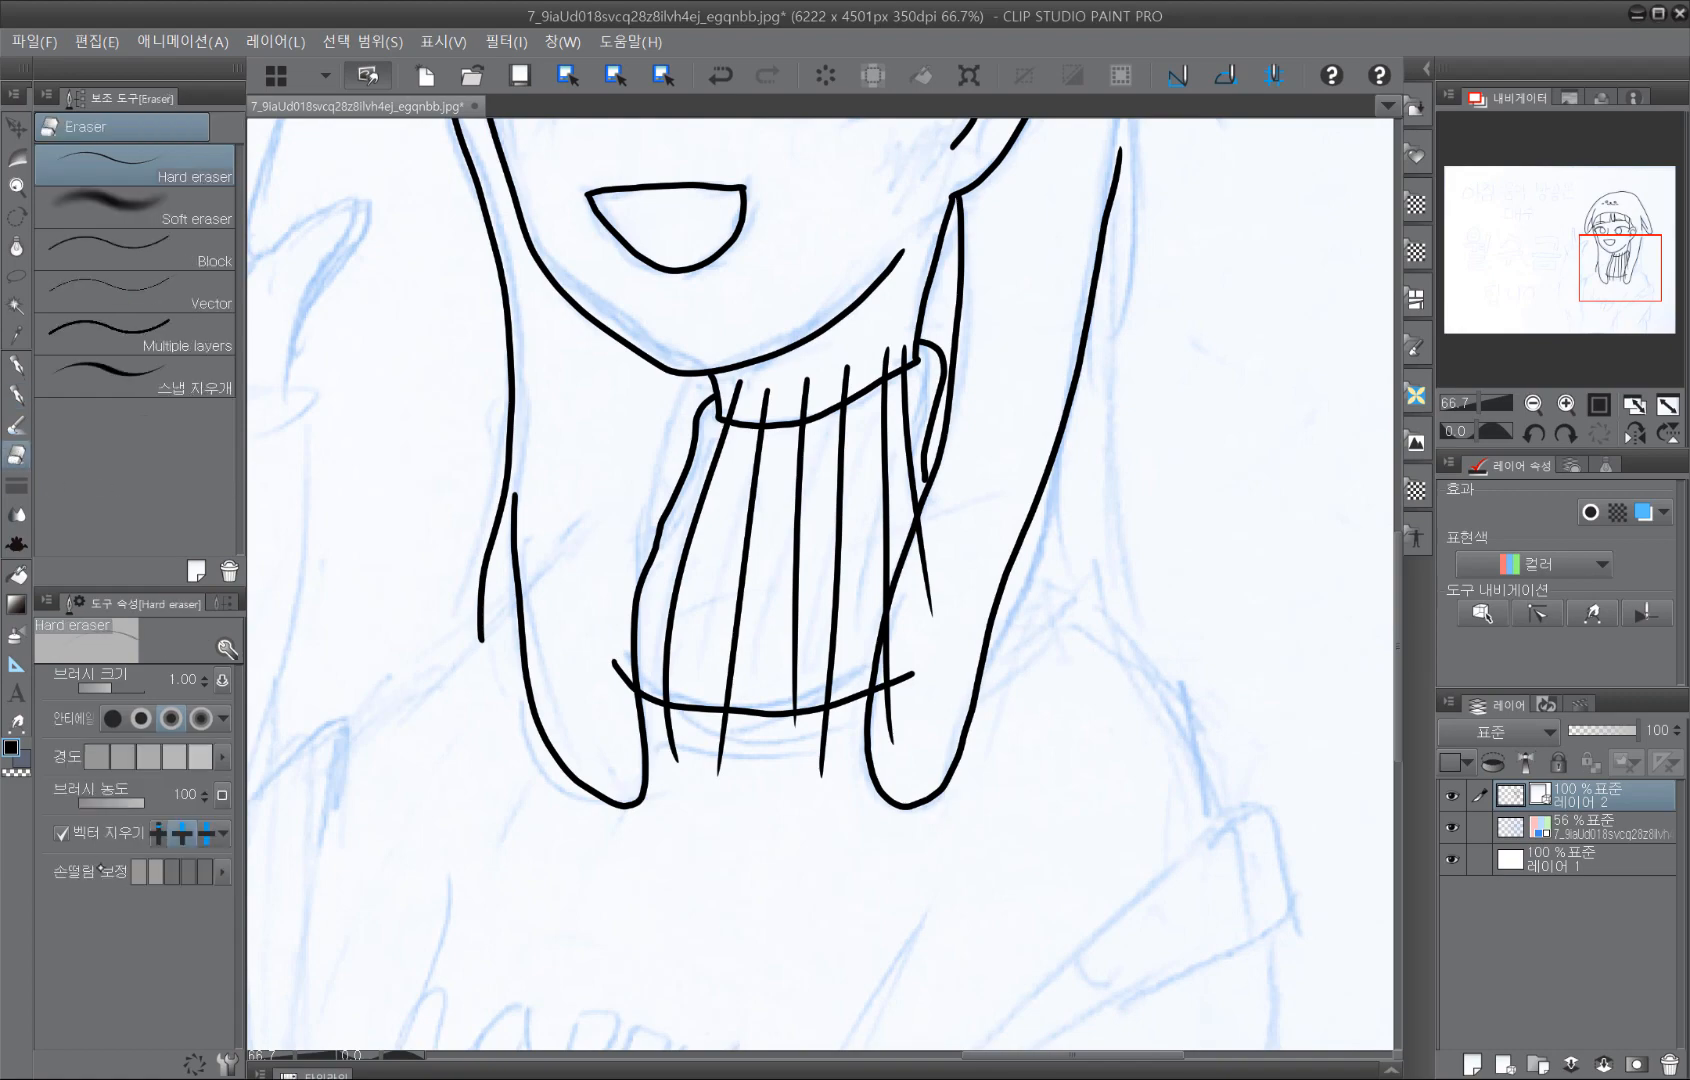
key("ctrl")
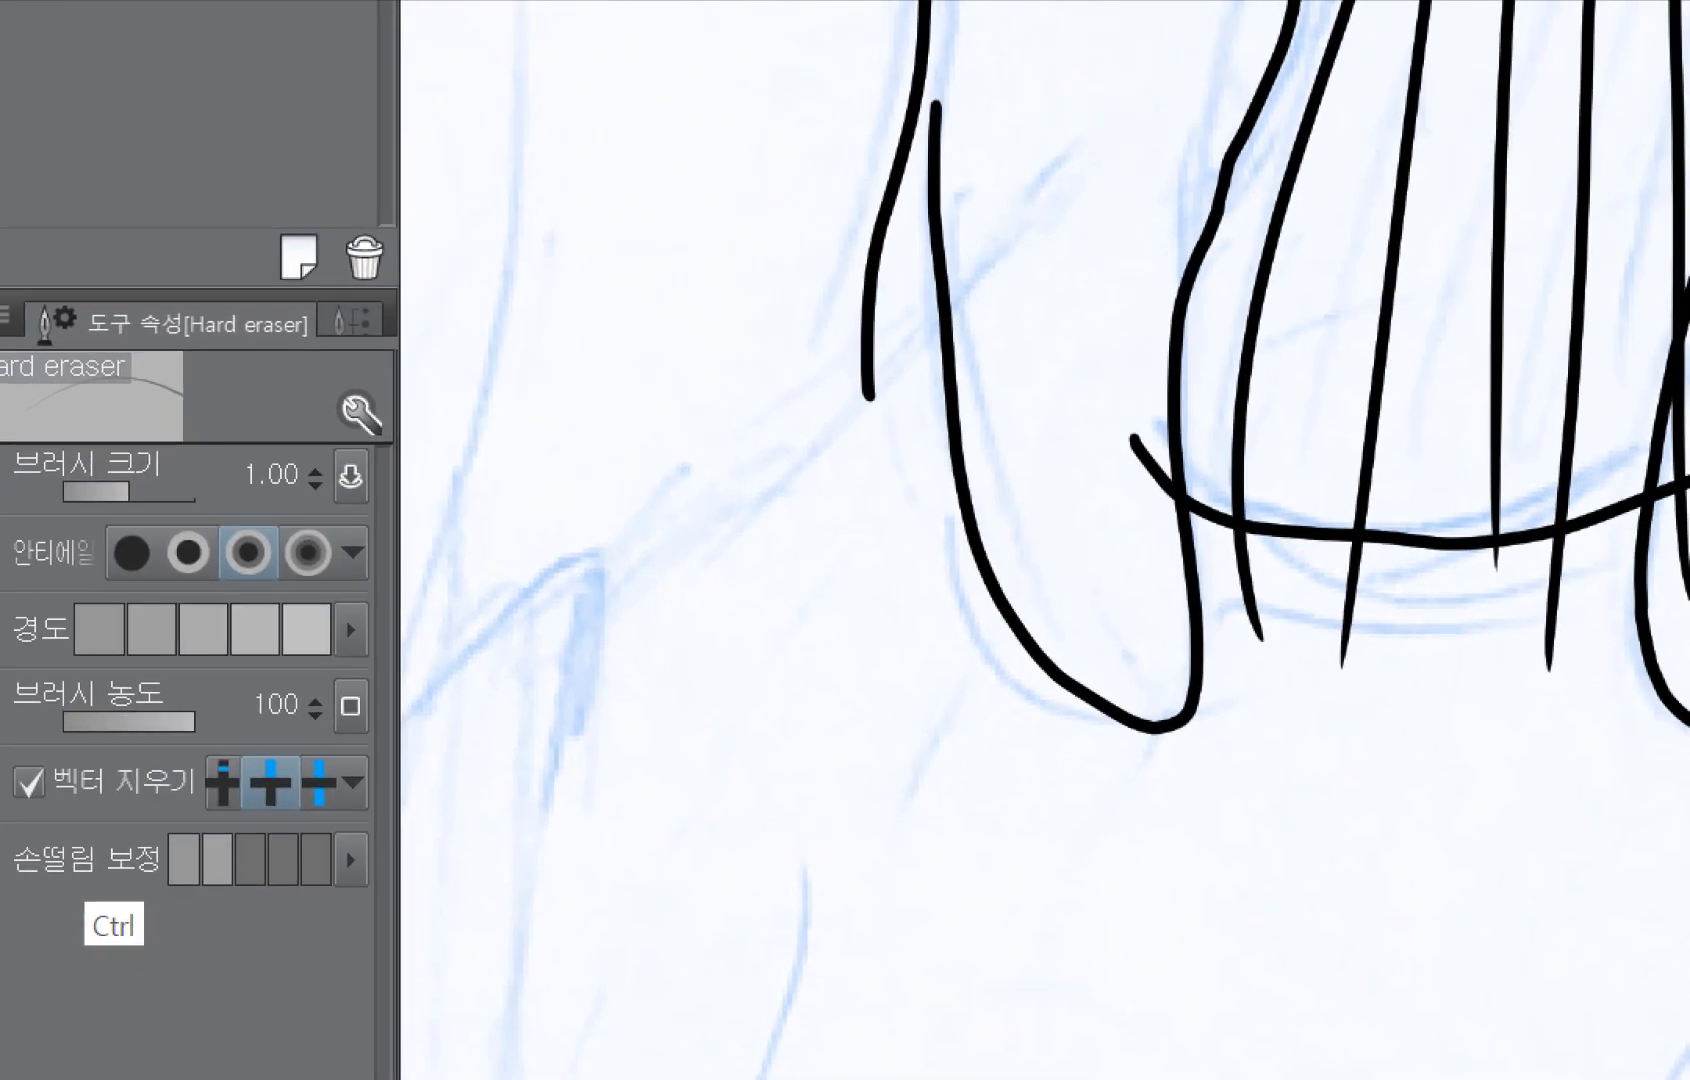
left_click_drag(45, 733, 114, 754)
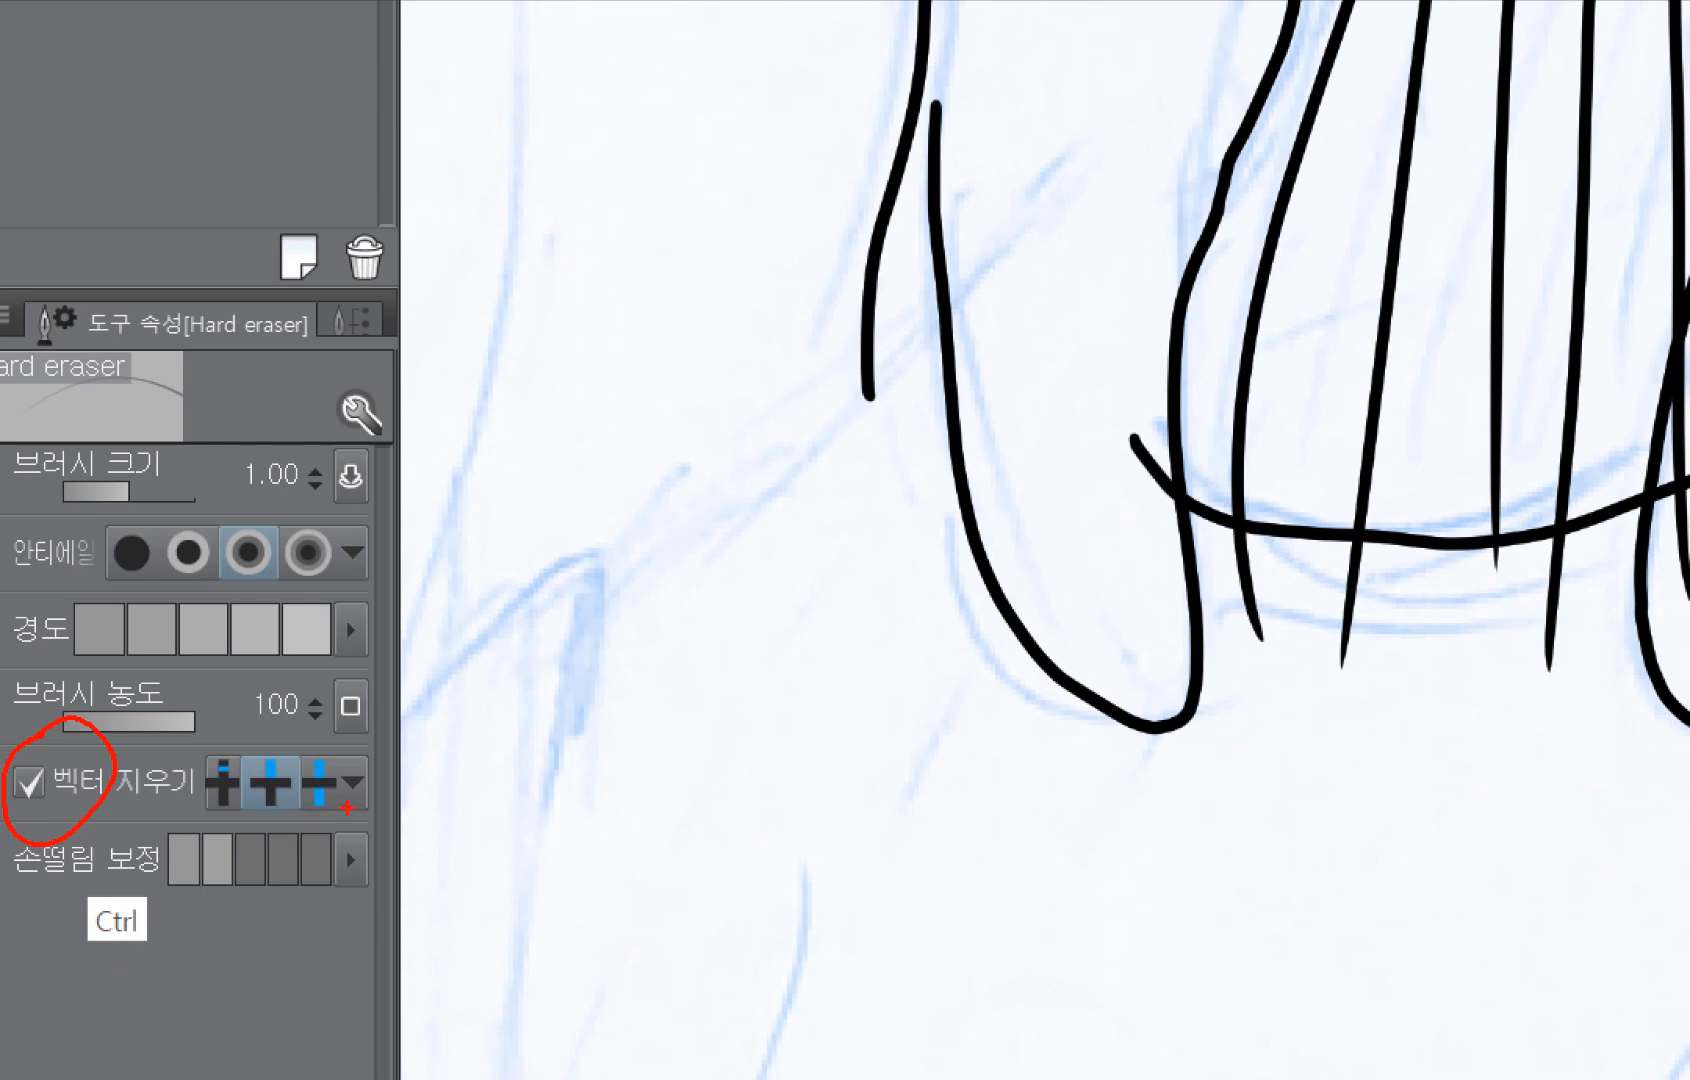
left_click_drag(221, 726, 219, 747)
mouse_move(315, 720)
left_mouse_down()
mouse_move(327, 750)
mouse_move(270, 745)
left_mouse_up()
key("Escape")
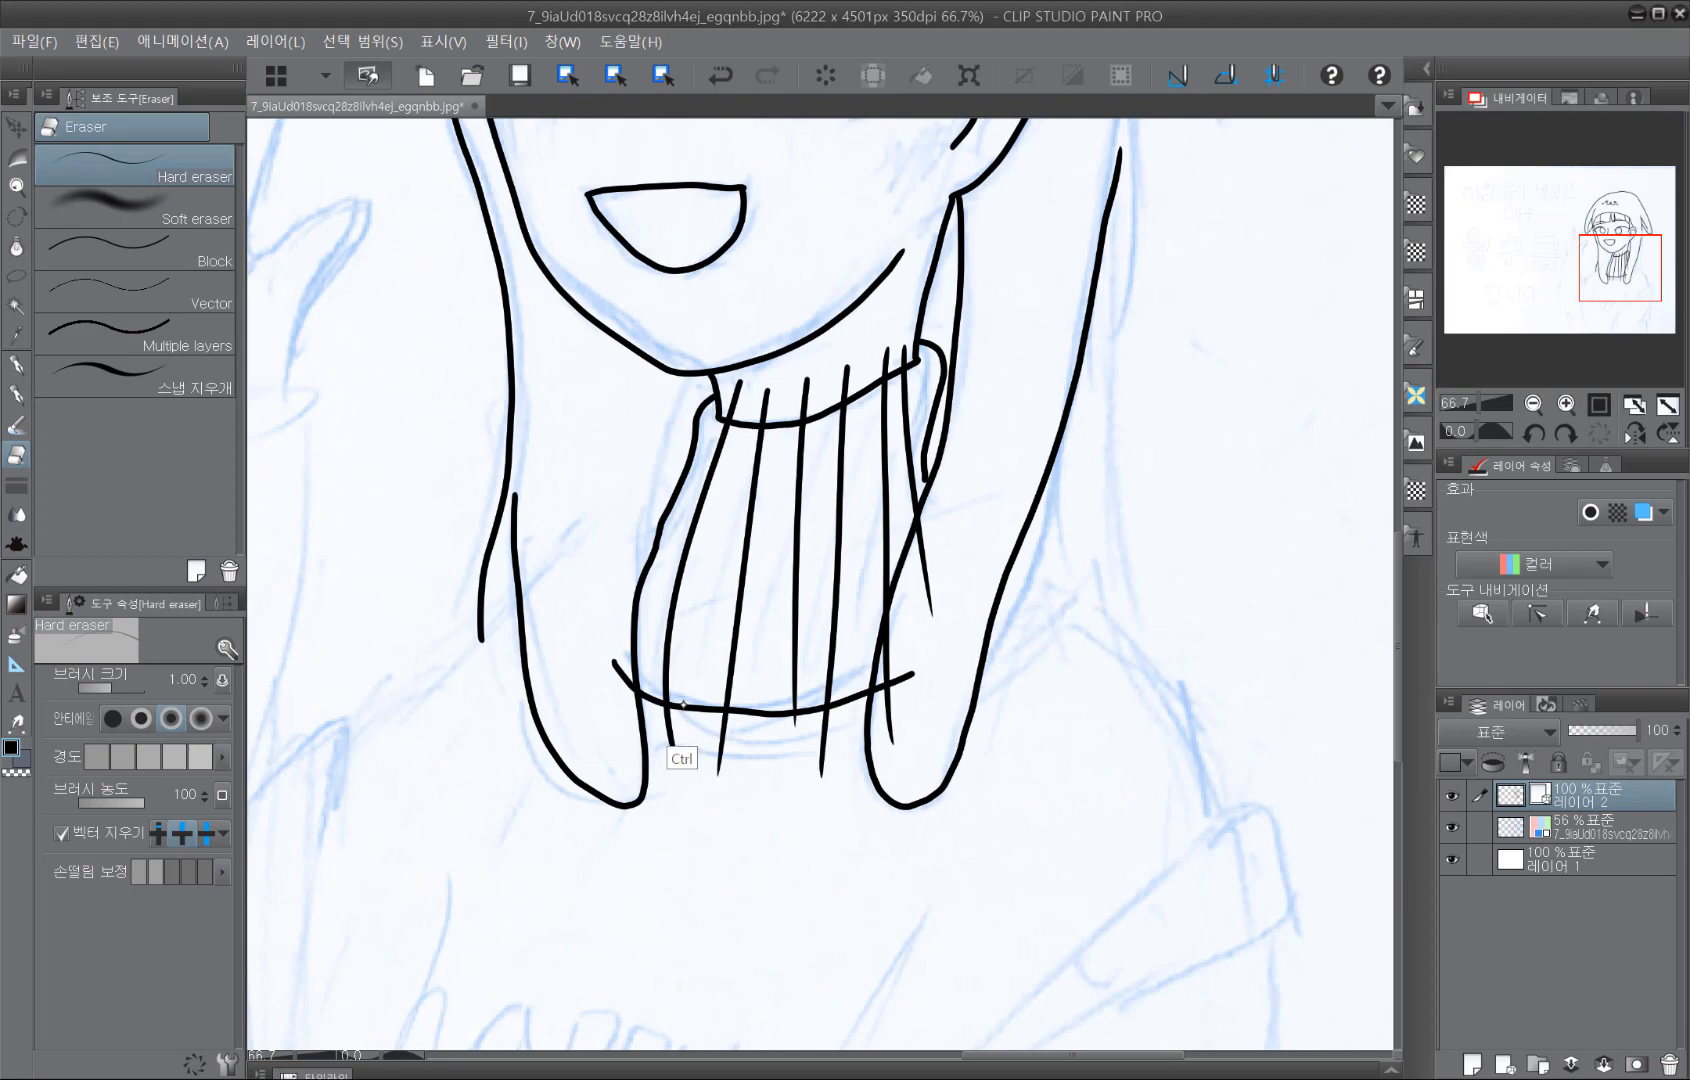
key("ctrl")
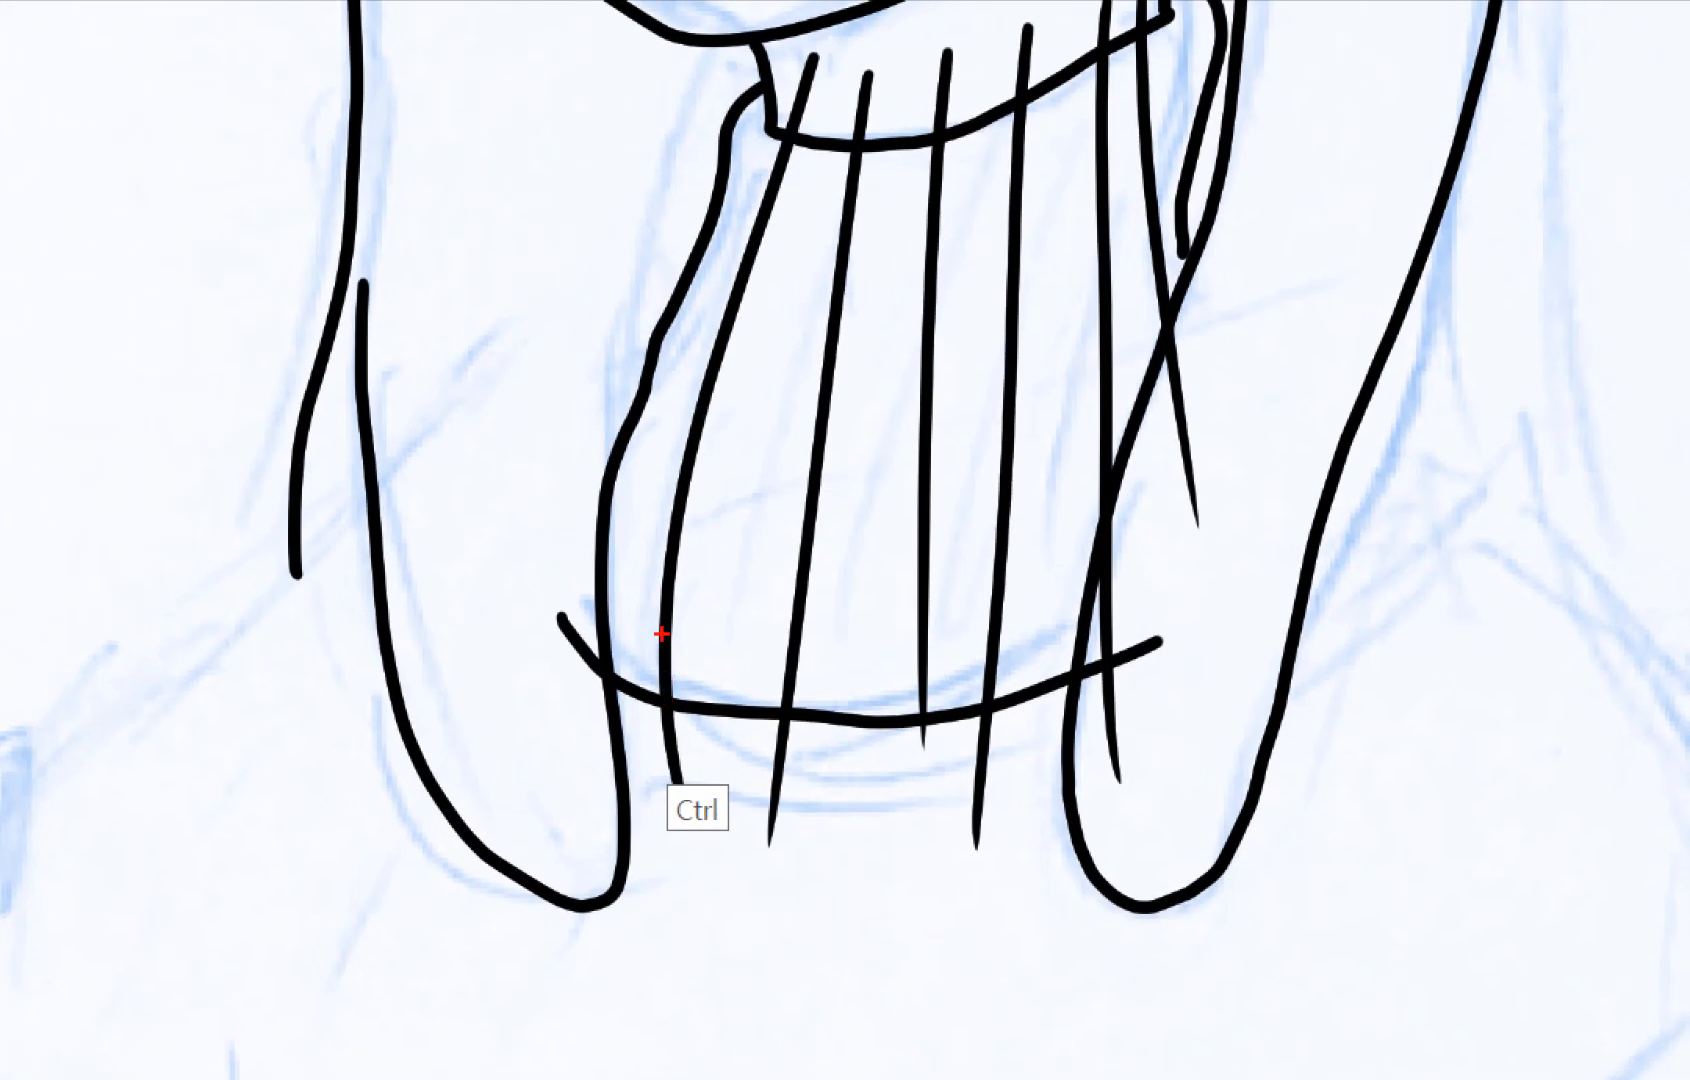
left_click_drag(660, 634, 673, 795)
left_click_drag(620, 692, 732, 706)
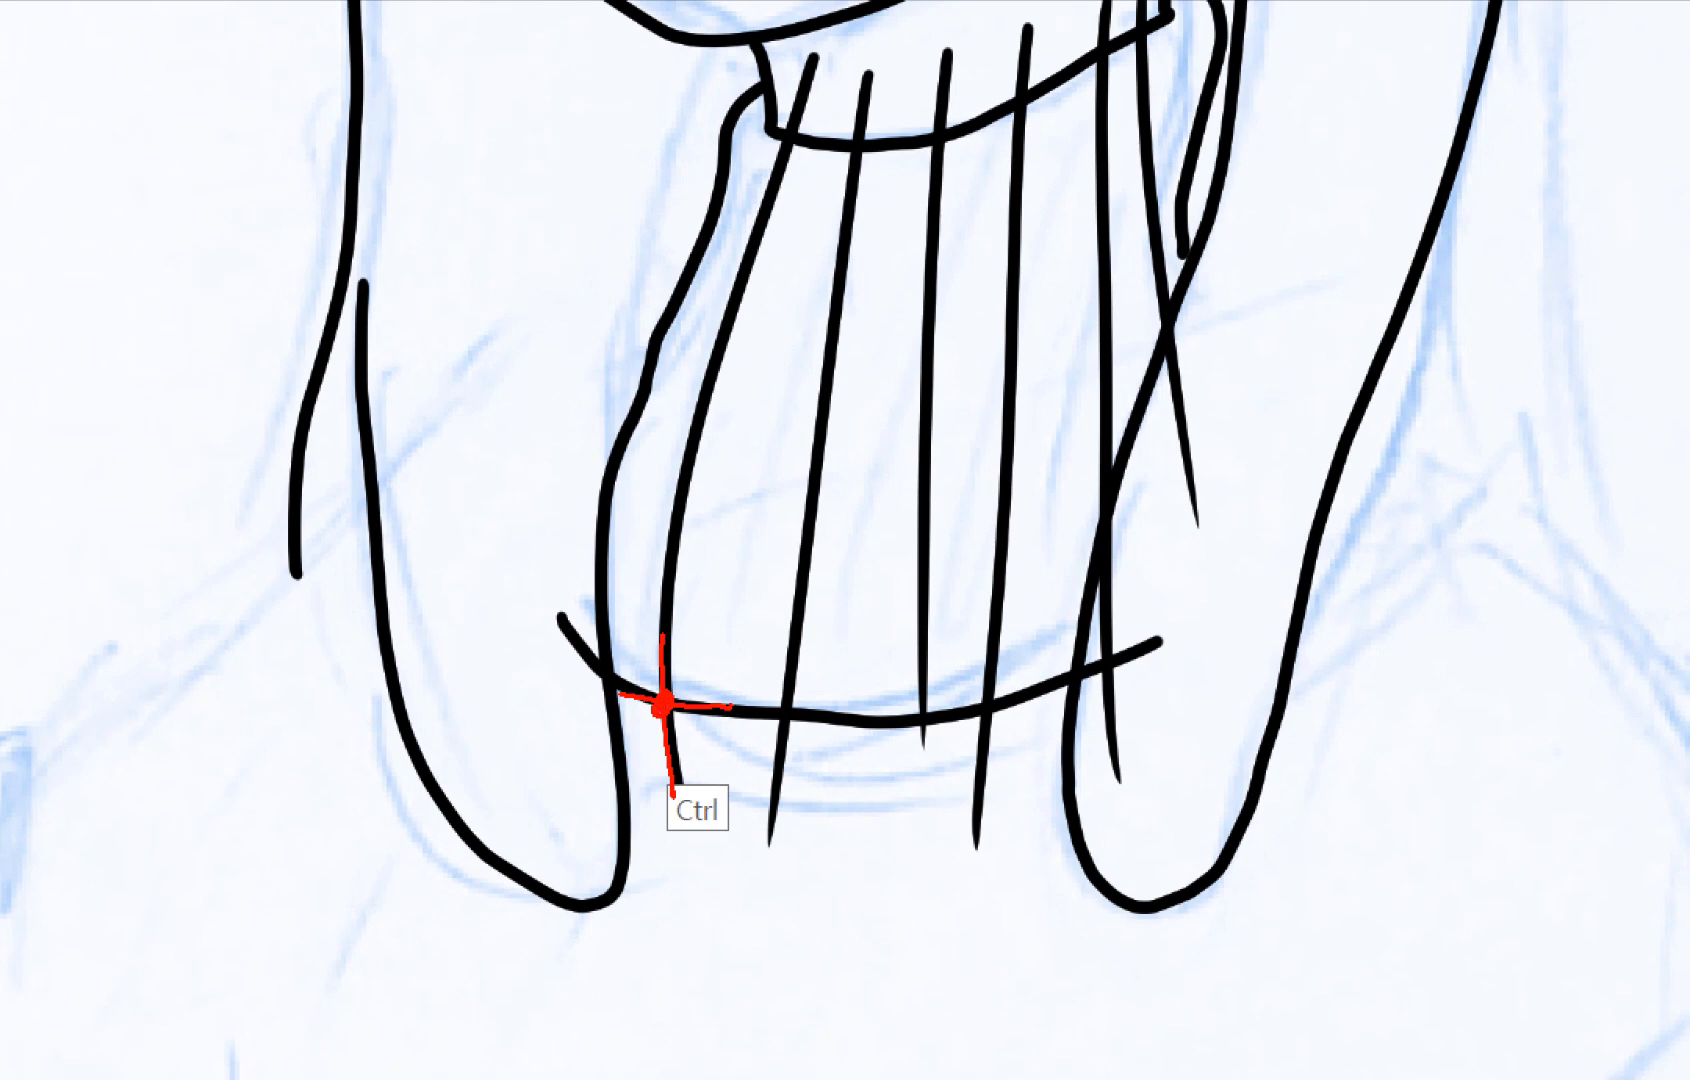
left_click_drag(697, 739, 653, 778)
left_click_drag(705, 683, 698, 750)
mouse_move(660, 640)
left_mouse_down()
mouse_move(700, 666)
mouse_move(636, 730)
left_mouse_up()
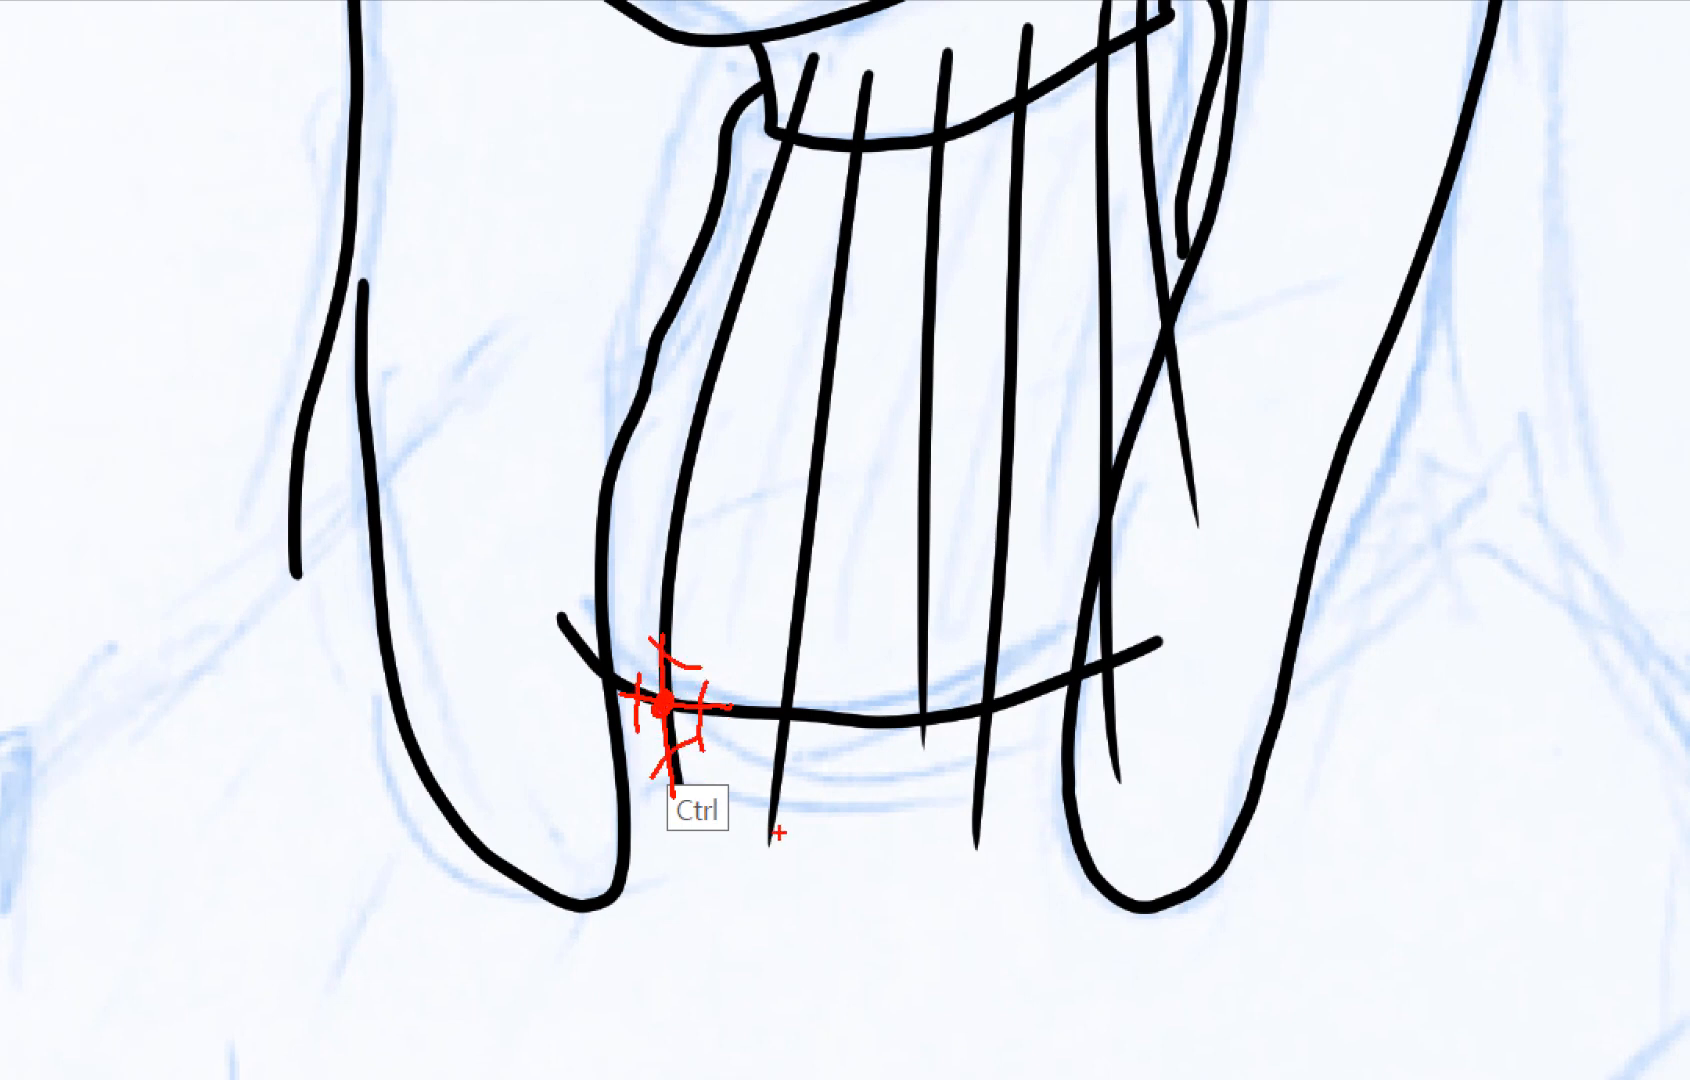
key("Escape")
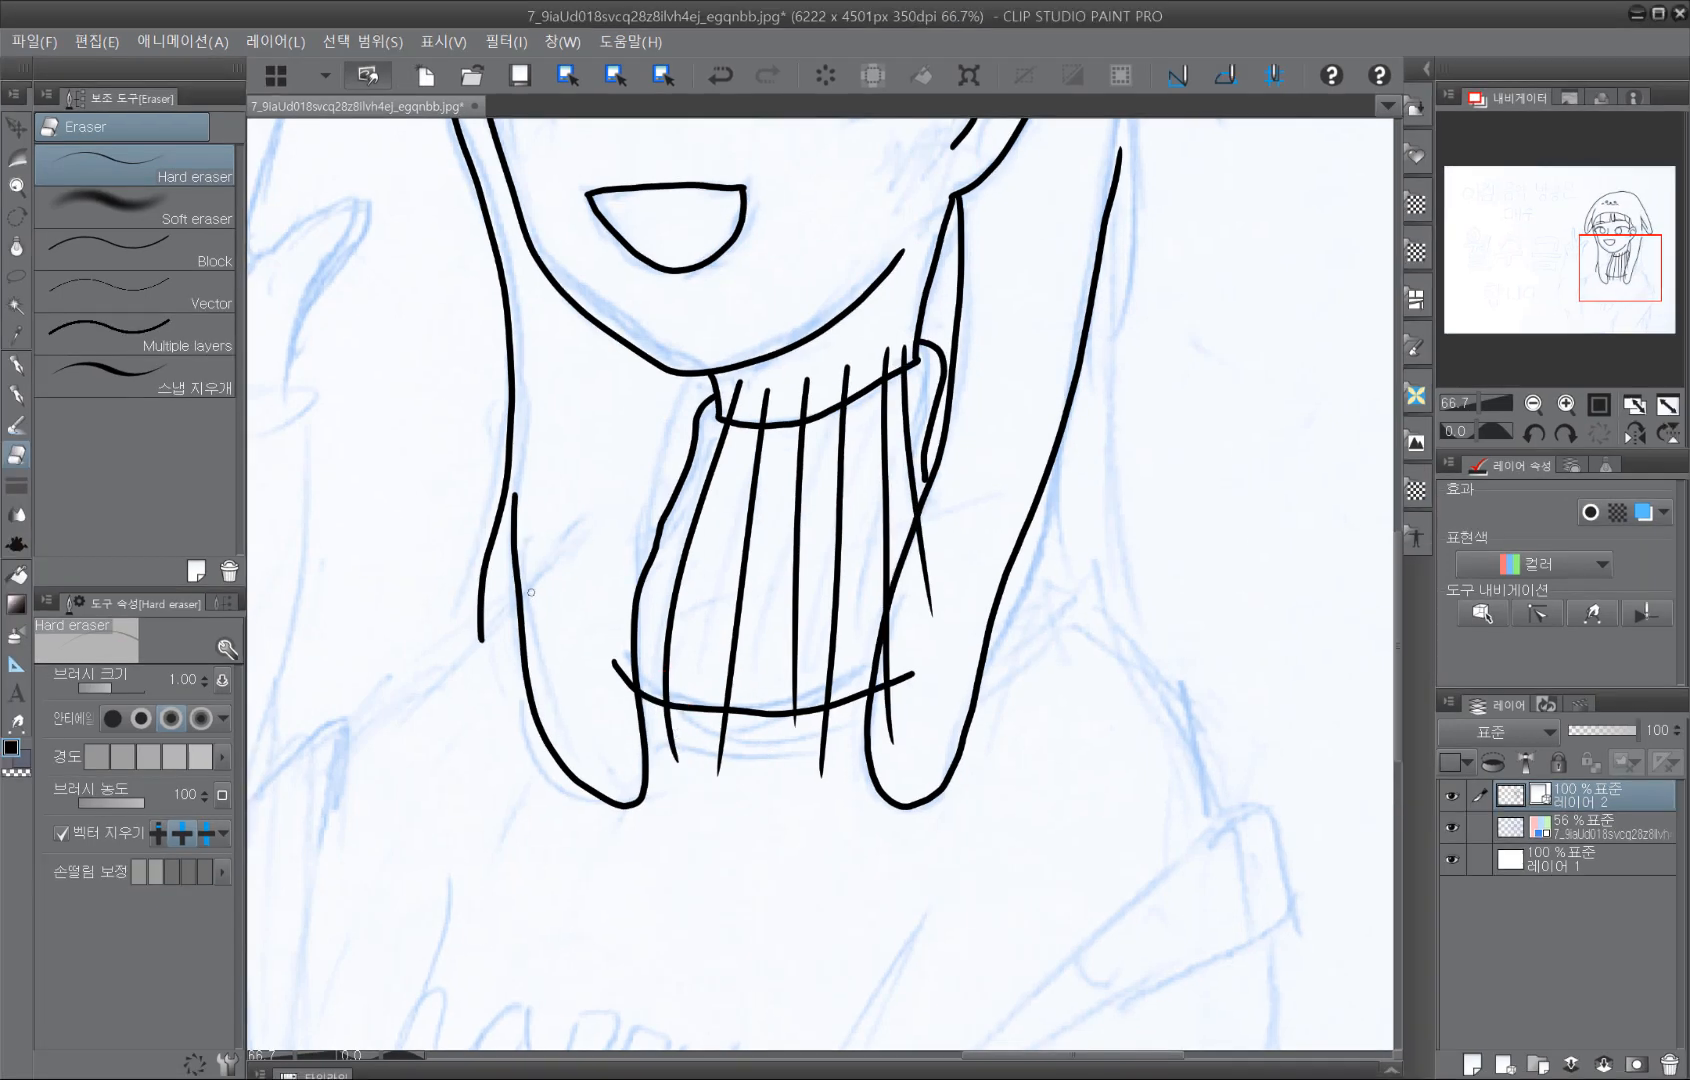
Step: Trim the rib lines and collar edge at their intersections with vector erase, removing every end that overshoots the turtleneck
left_click_drag(677, 734, 624, 666)
mouse_move(750, 383)
left_mouse_down()
mouse_move(801, 387)
mouse_move(775, 402)
mouse_move(900, 351)
left_mouse_up()
left_click_drag(932, 522, 892, 733)
left_click_drag(900, 639, 895, 679)
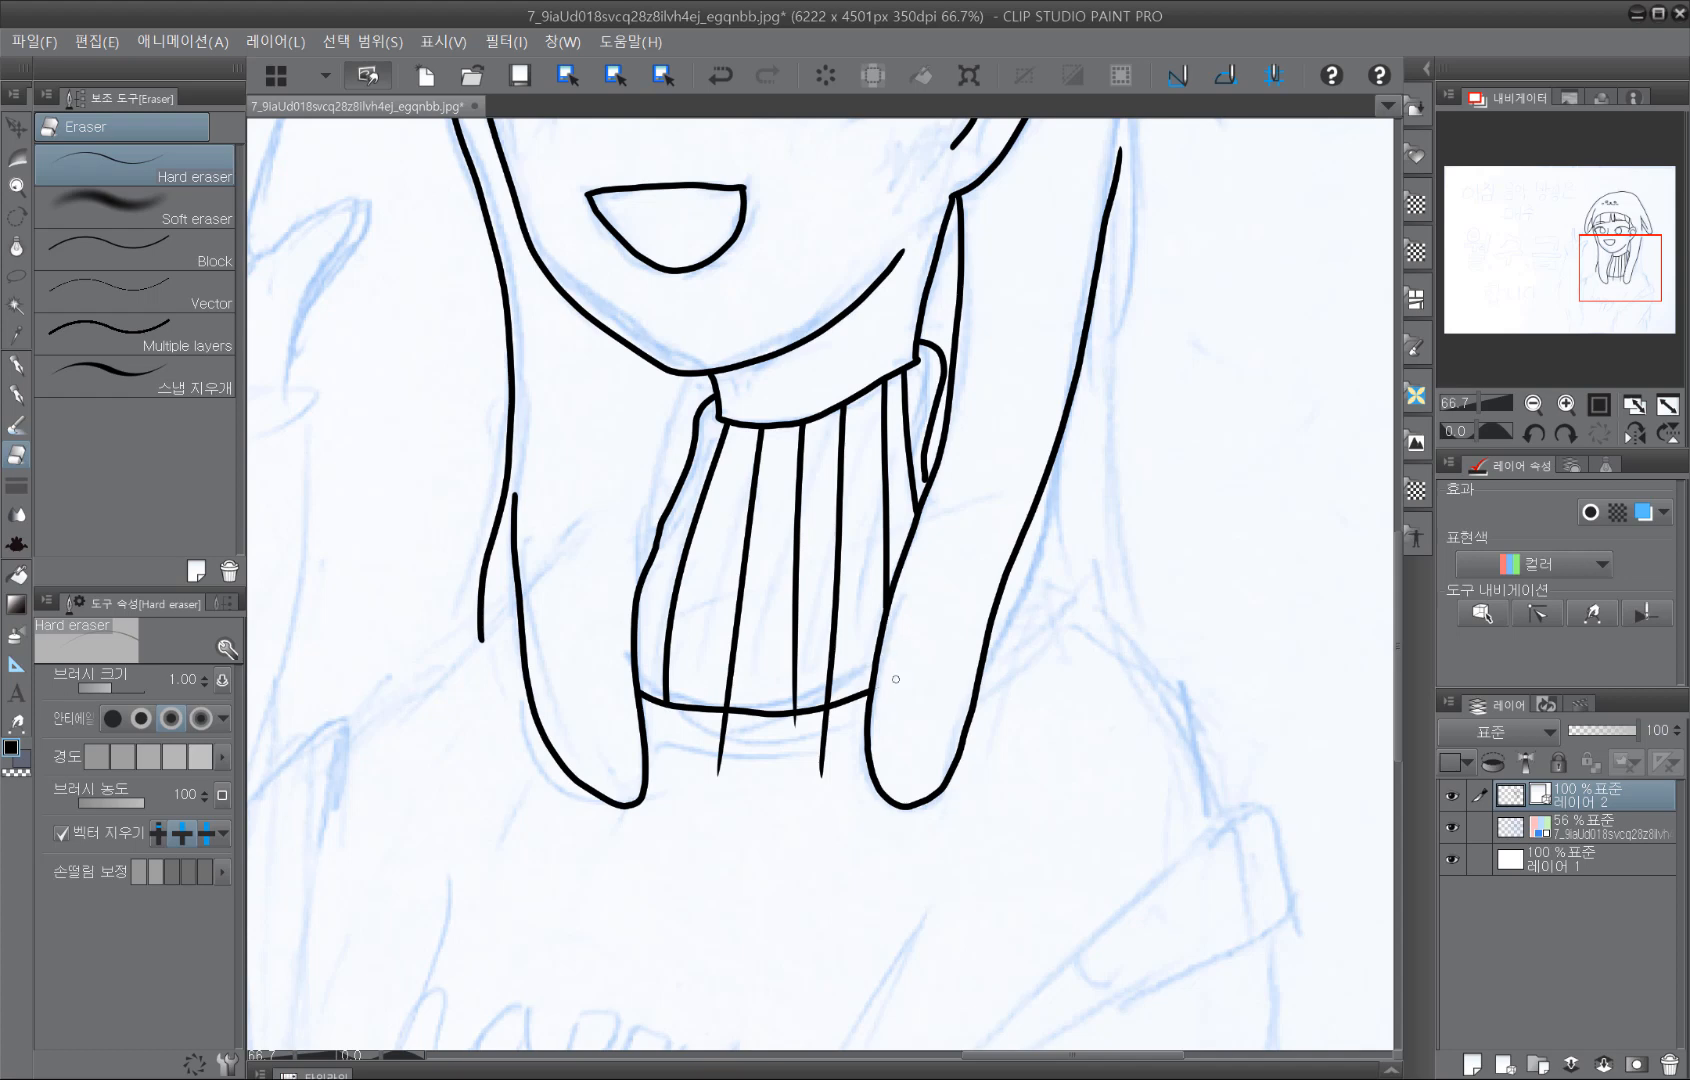
mouse_move(813, 750)
left_mouse_down()
mouse_move(766, 736)
mouse_move(768, 784)
left_mouse_up()
scroll(1139, 788, "down", 2)
scroll(1007, 905, "up", 2)
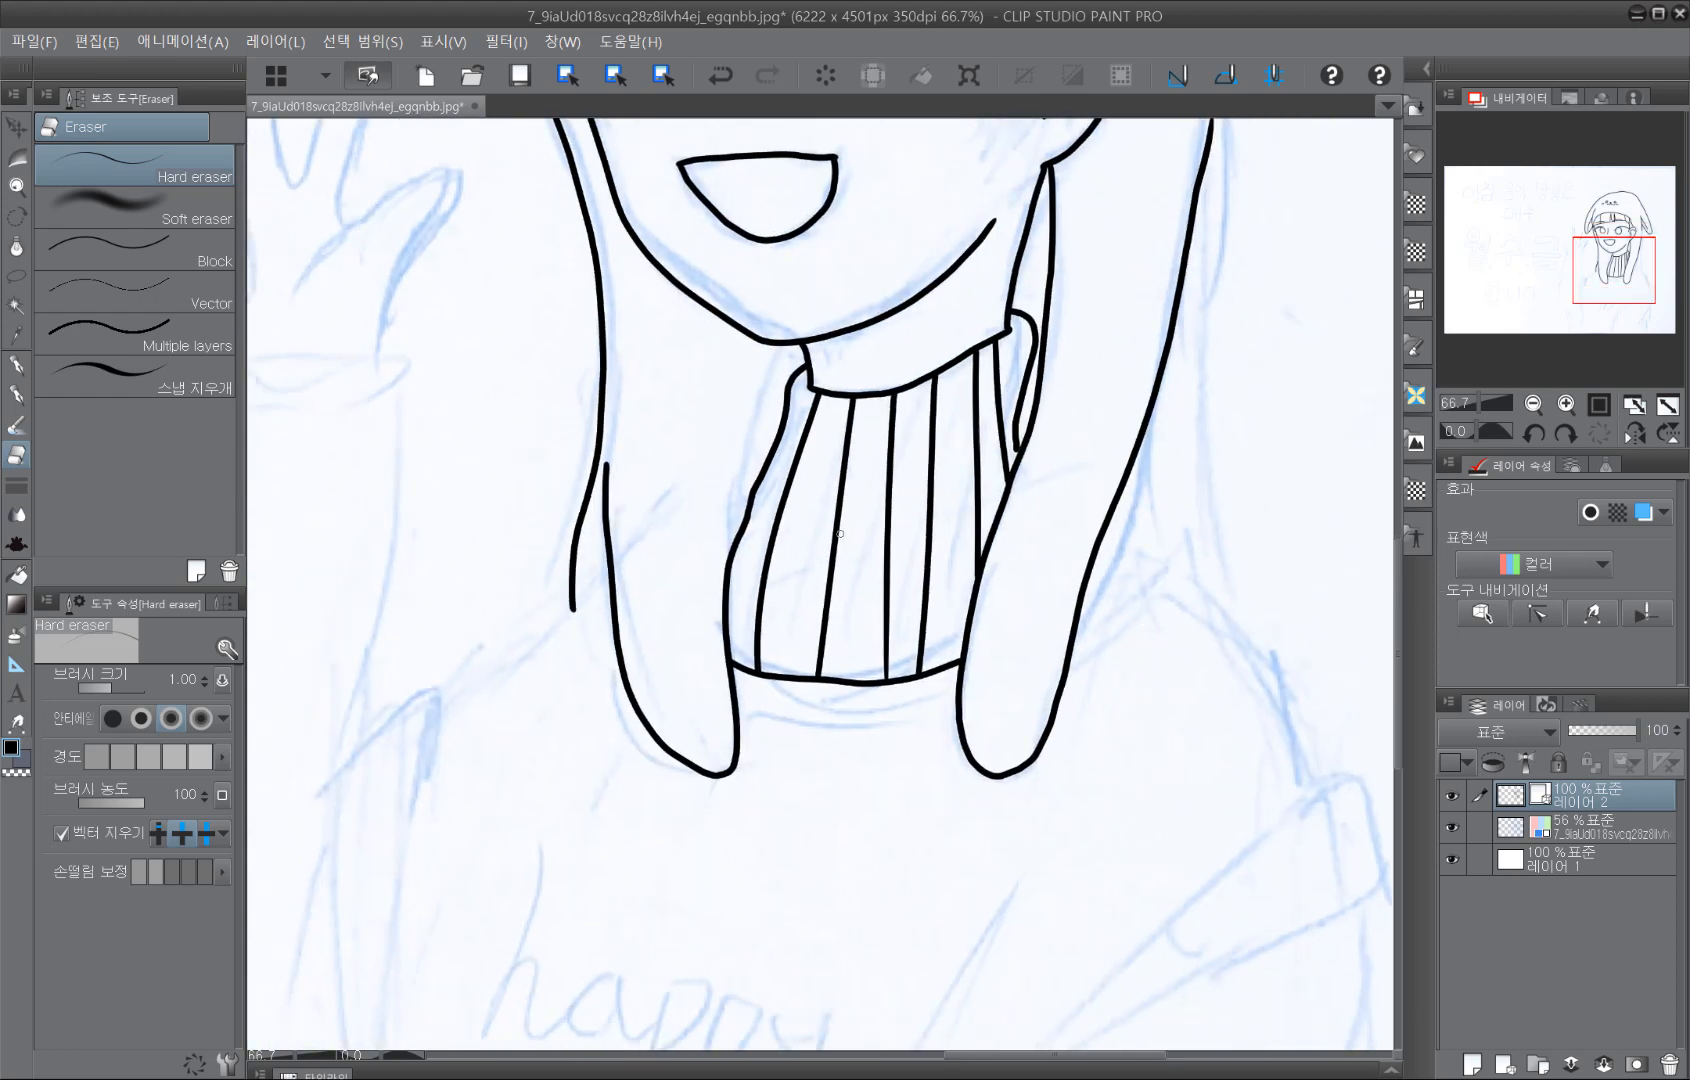
Step: Trace the right-hand shoulder line from the hanging strand and the cardigan's folded-over collar band with the Turnip pen
mouse_move(1060, 774)
left_mouse_down()
mouse_move(1003, 763)
mouse_move(1026, 729)
mouse_move(831, 617)
mouse_move(734, 587)
left_mouse_up()
key("p")
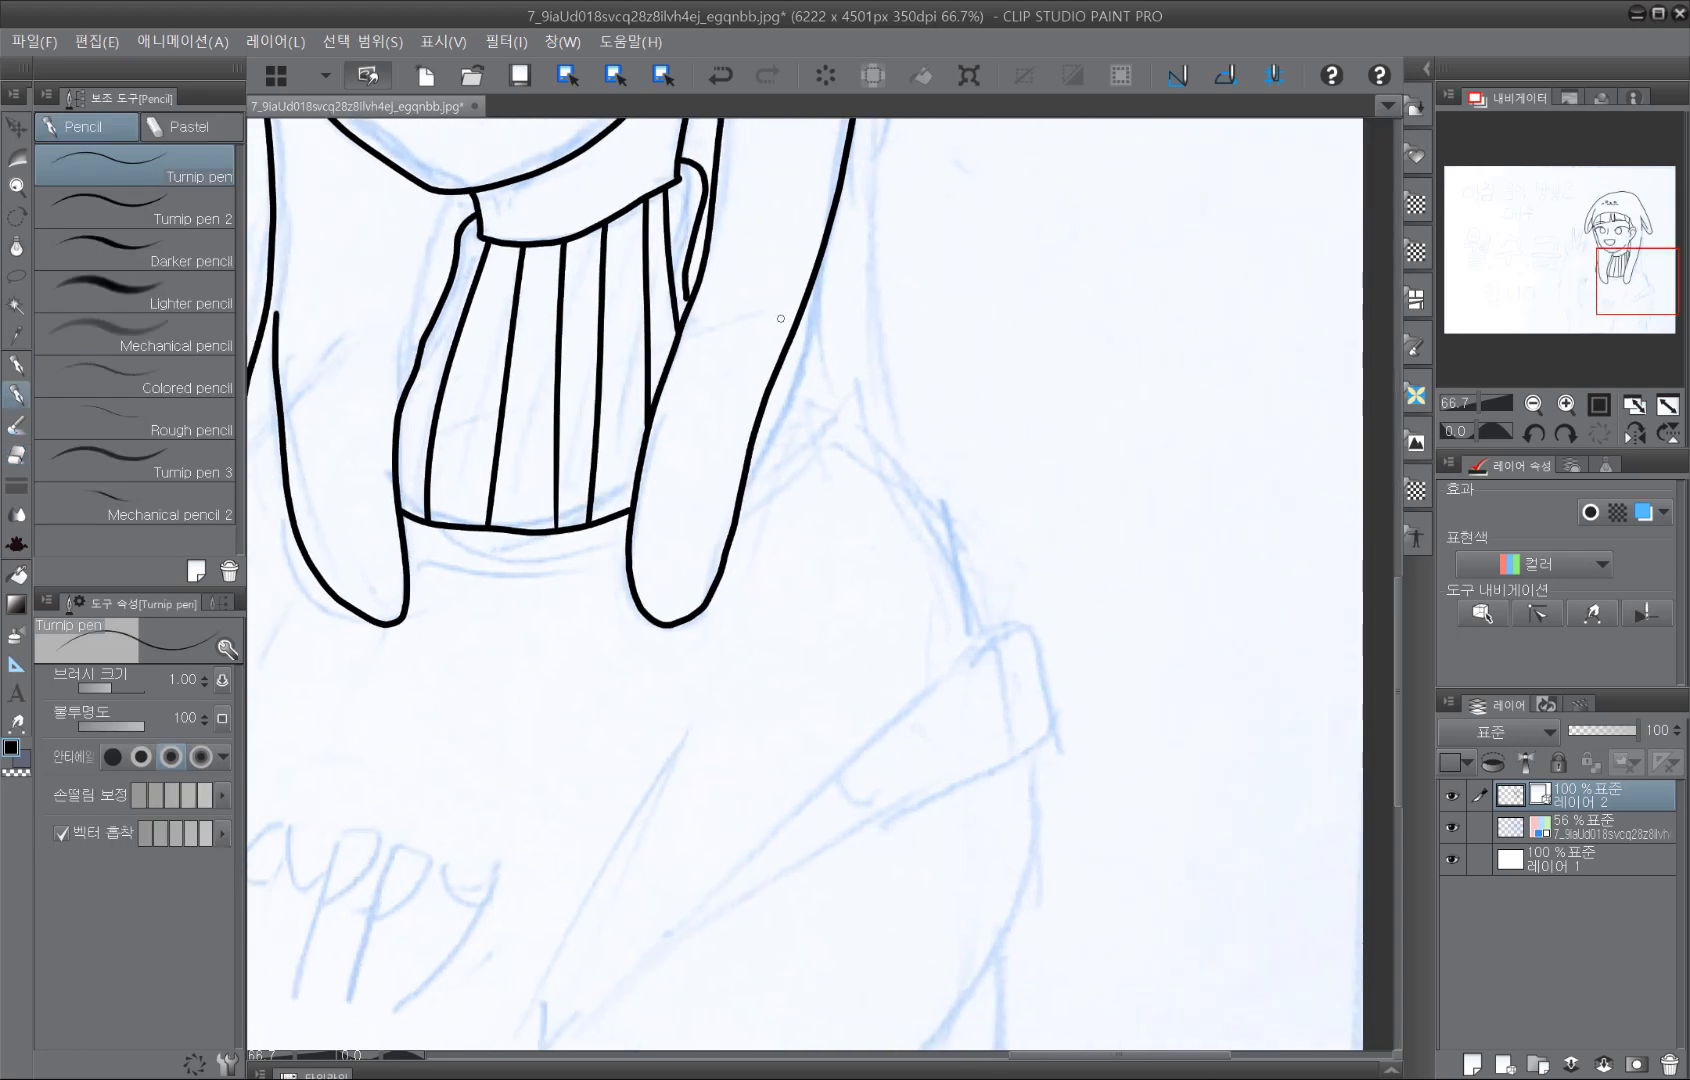
mouse_move(776, 312)
left_mouse_down()
mouse_move(790, 430)
mouse_move(727, 473)
left_mouse_up()
left_click_drag(906, 513, 861, 338)
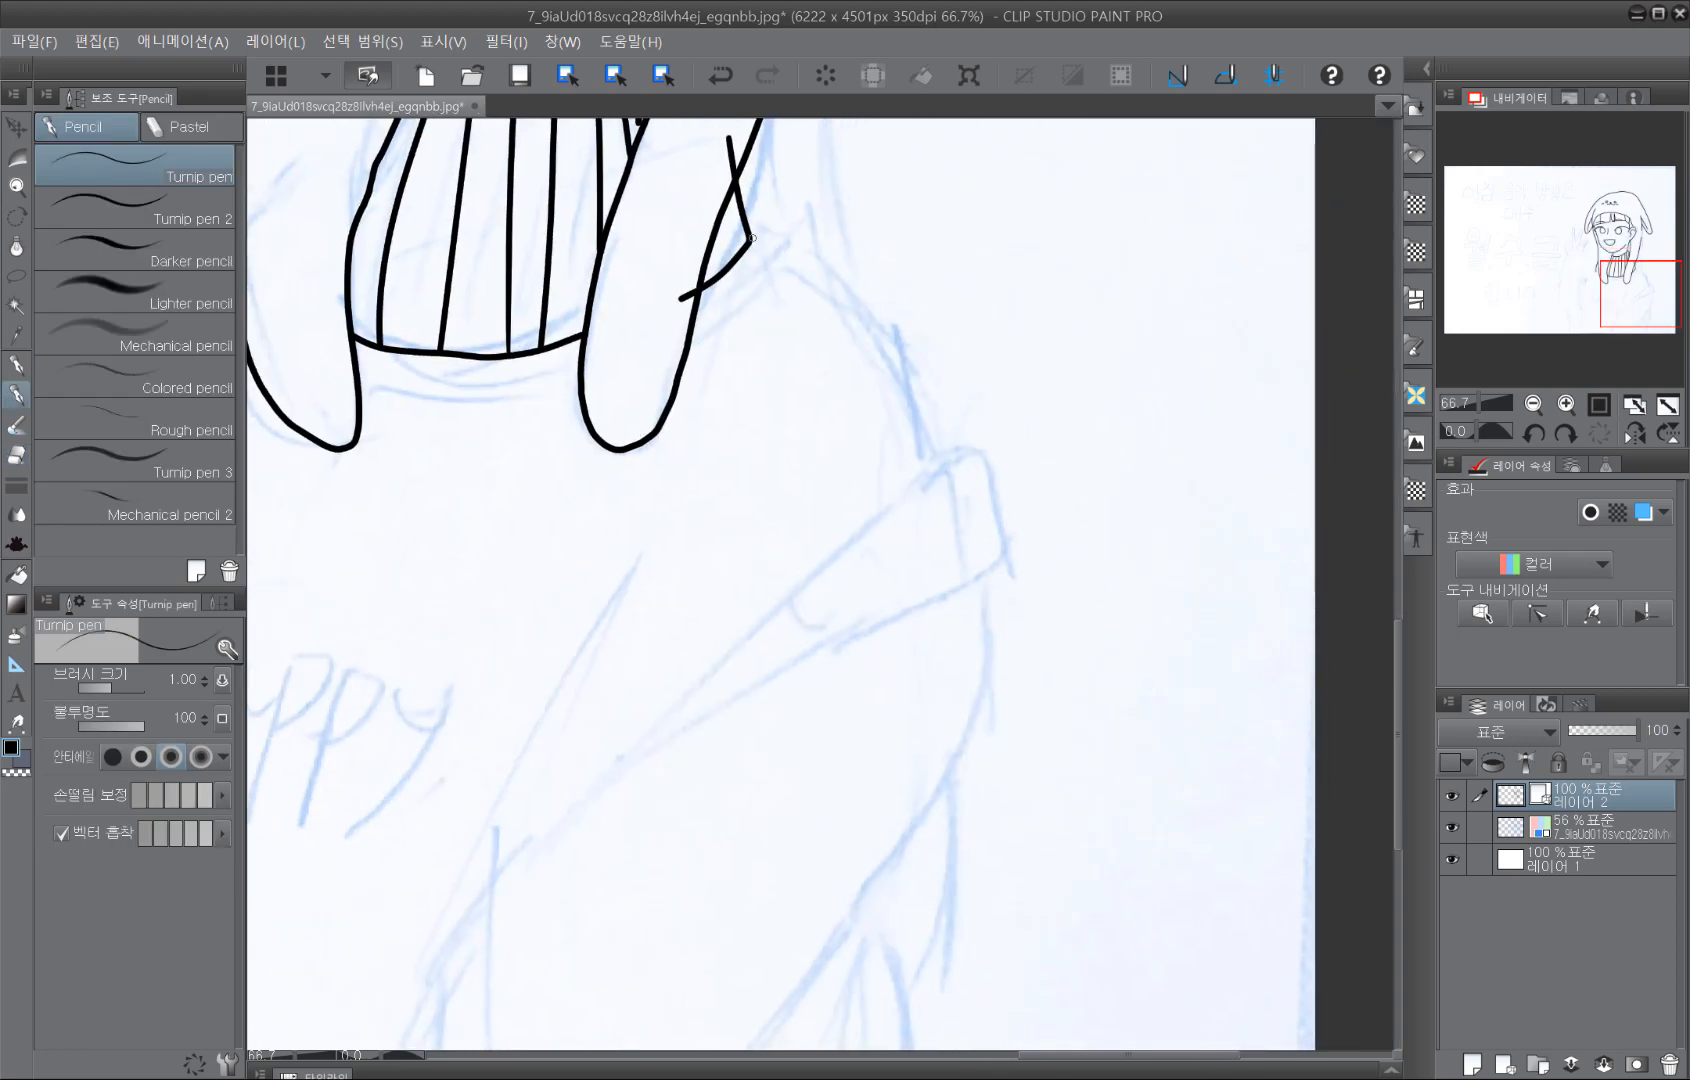
mouse_move(750, 240)
left_mouse_down()
mouse_move(790, 262)
mouse_move(918, 430)
mouse_move(930, 480)
left_mouse_up()
mouse_move(580, 792)
left_mouse_down()
mouse_move(929, 482)
mouse_move(989, 514)
mouse_move(675, 760)
left_mouse_up()
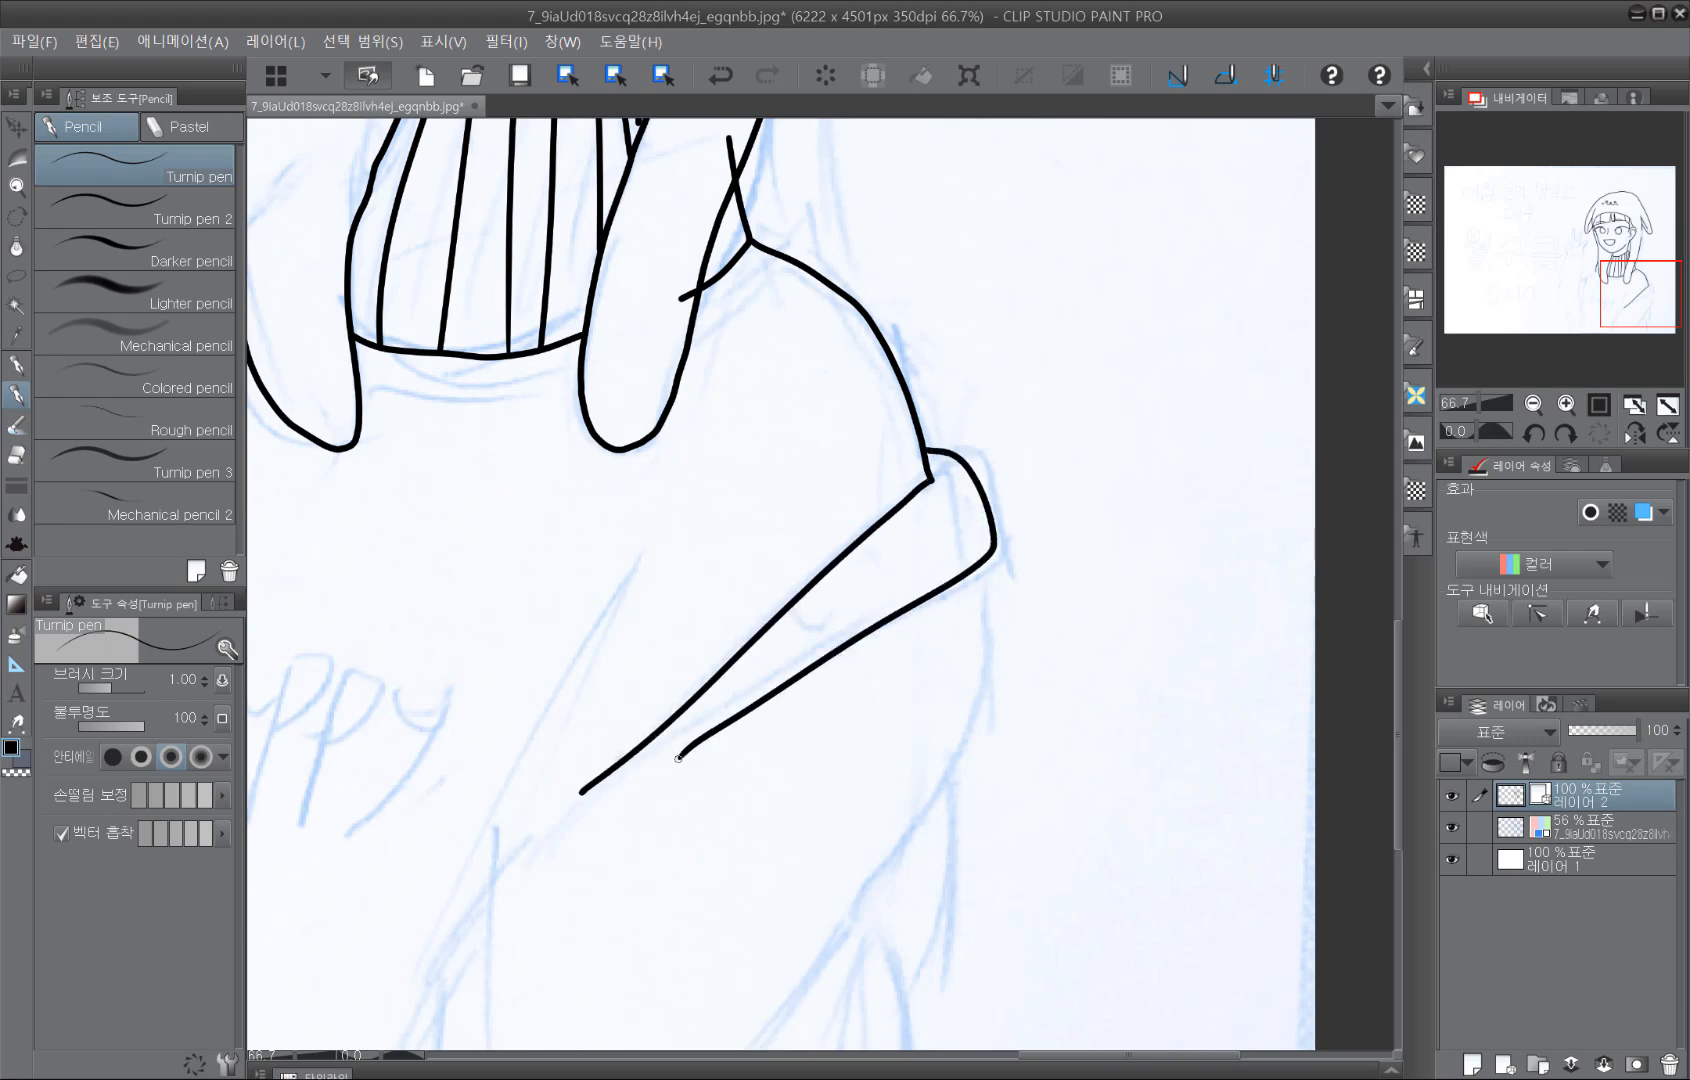
Step: Trace the outer outline of the right-hand sleeve down to the canvas edge, with overlapping lines at its folds
left_click_drag(933, 647, 1025, 377)
left_click_drag(1047, 274, 843, 800)
mouse_move(1010, 478)
left_mouse_down()
mouse_move(1028, 515)
mouse_move(955, 760)
left_mouse_up()
mouse_move(983, 655)
left_mouse_down()
mouse_move(975, 882)
mouse_move(1063, 826)
mouse_move(1007, 743)
left_mouse_up()
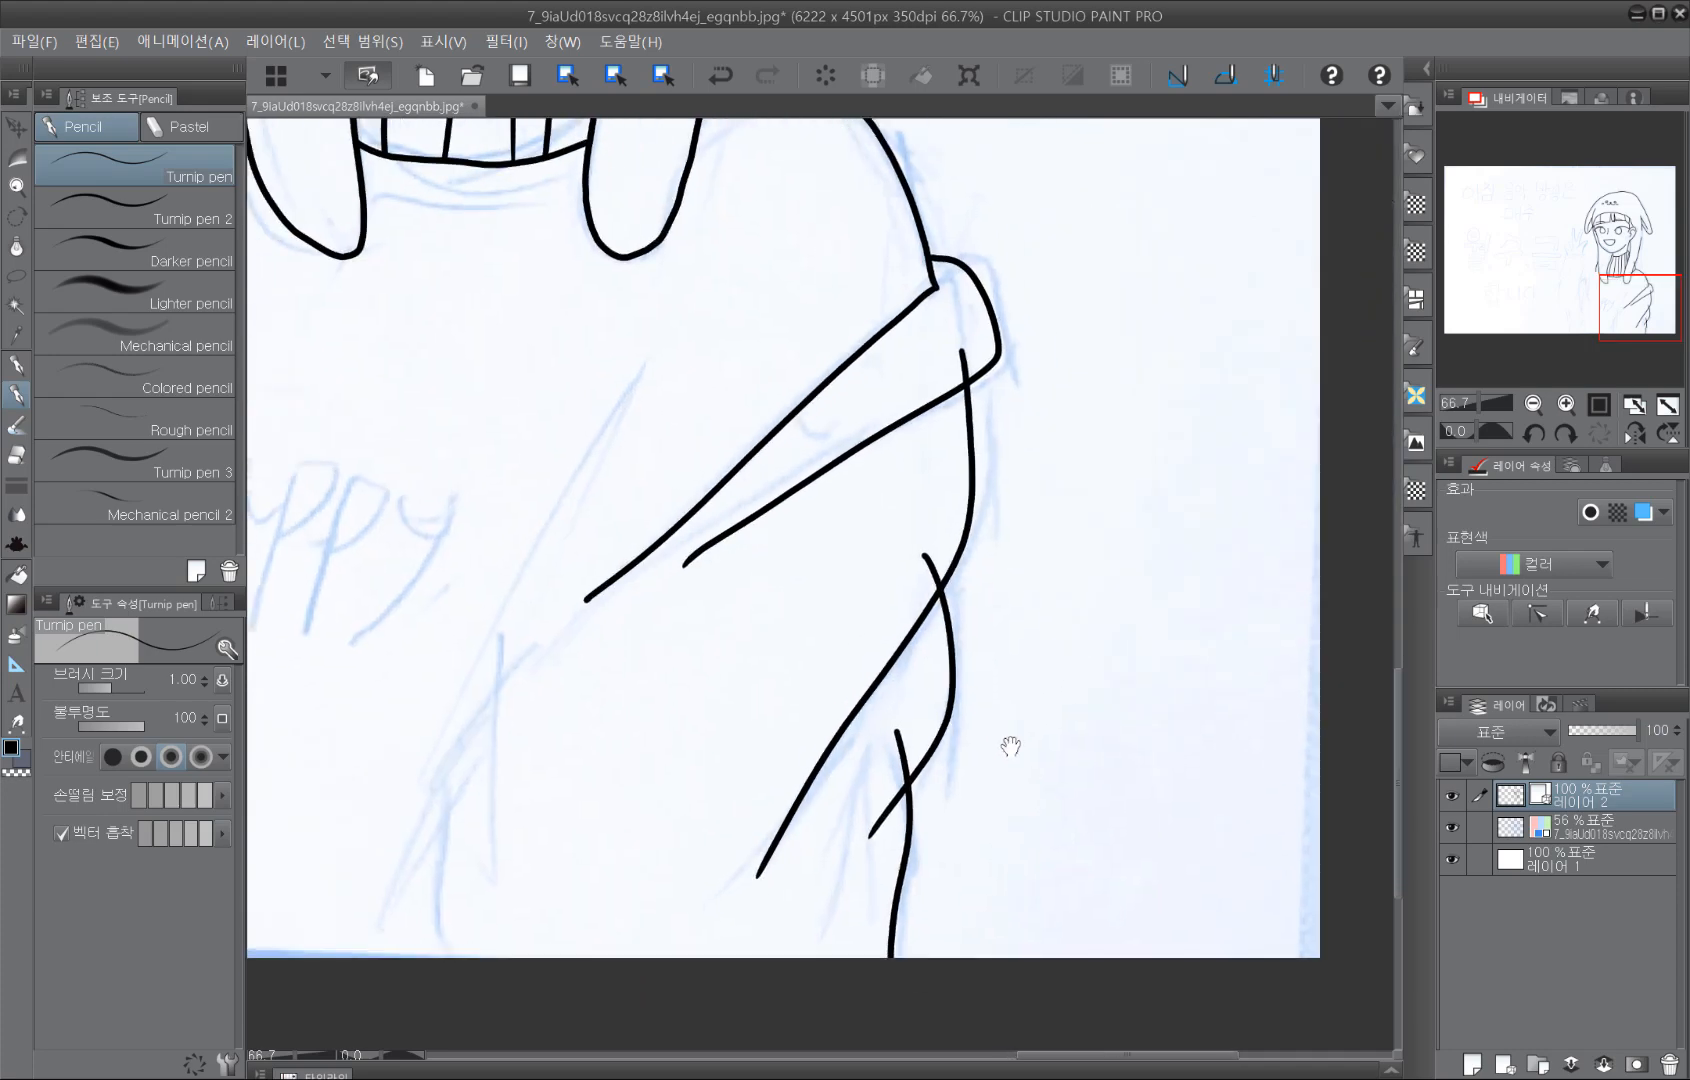
Step: Erase the overshooting line ends at the sleeve's upper edge and fold intersections
key("e")
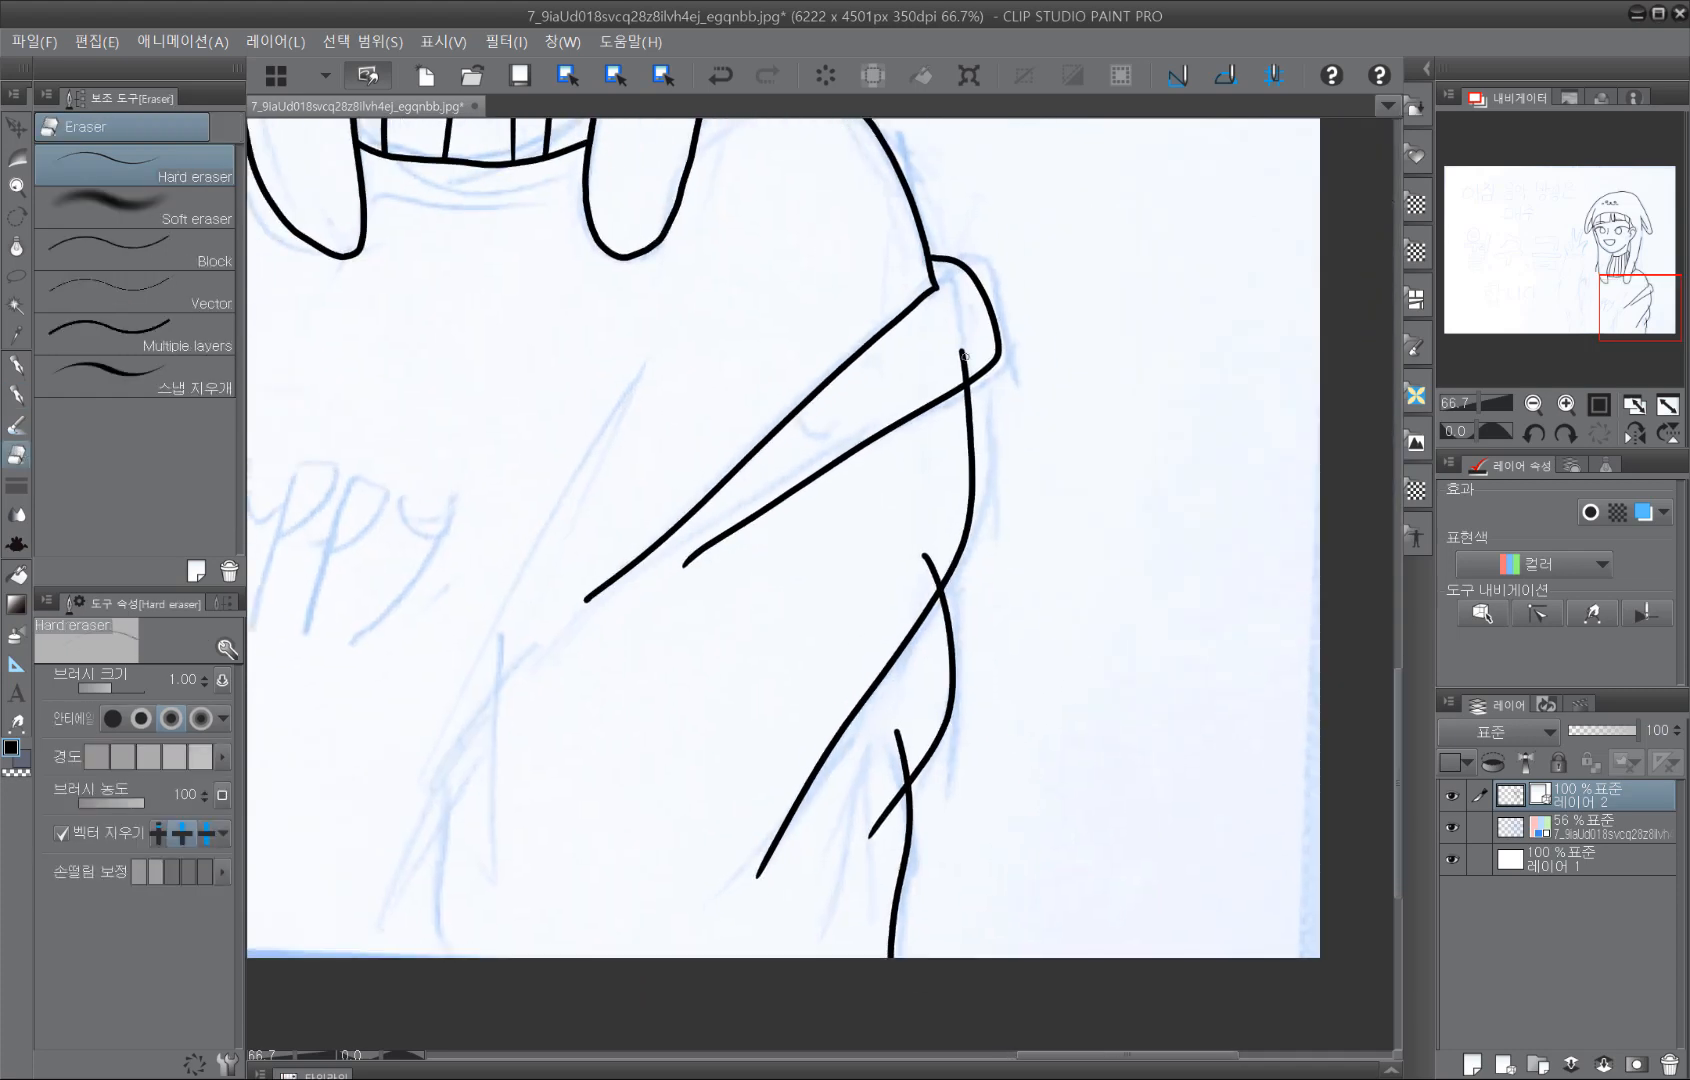
left_click_drag(963, 352, 969, 384)
left_click_drag(935, 552, 938, 580)
left_click_drag(873, 810, 893, 805)
left_click_drag(836, 923, 1014, 875)
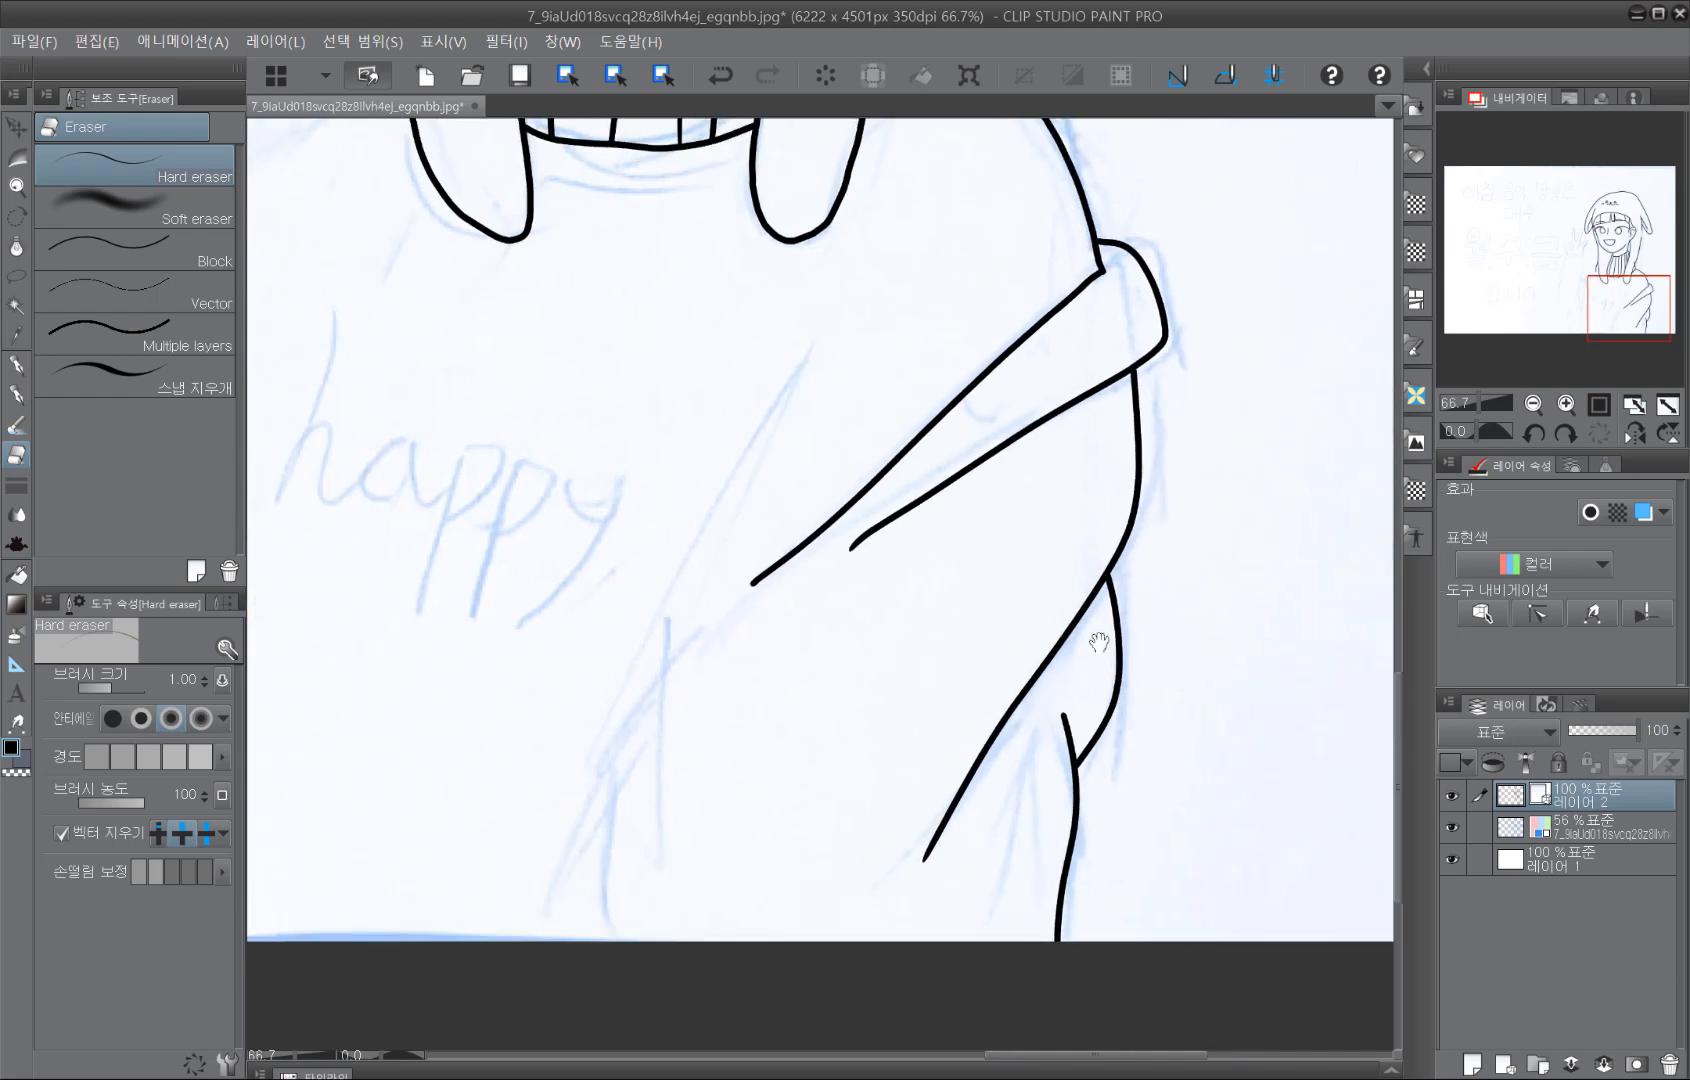
Step: Add short fold lines inside the lower part of the right-hand sleeve with the Turnip pen
left_click_drag(1117, 642, 1117, 690)
key("p")
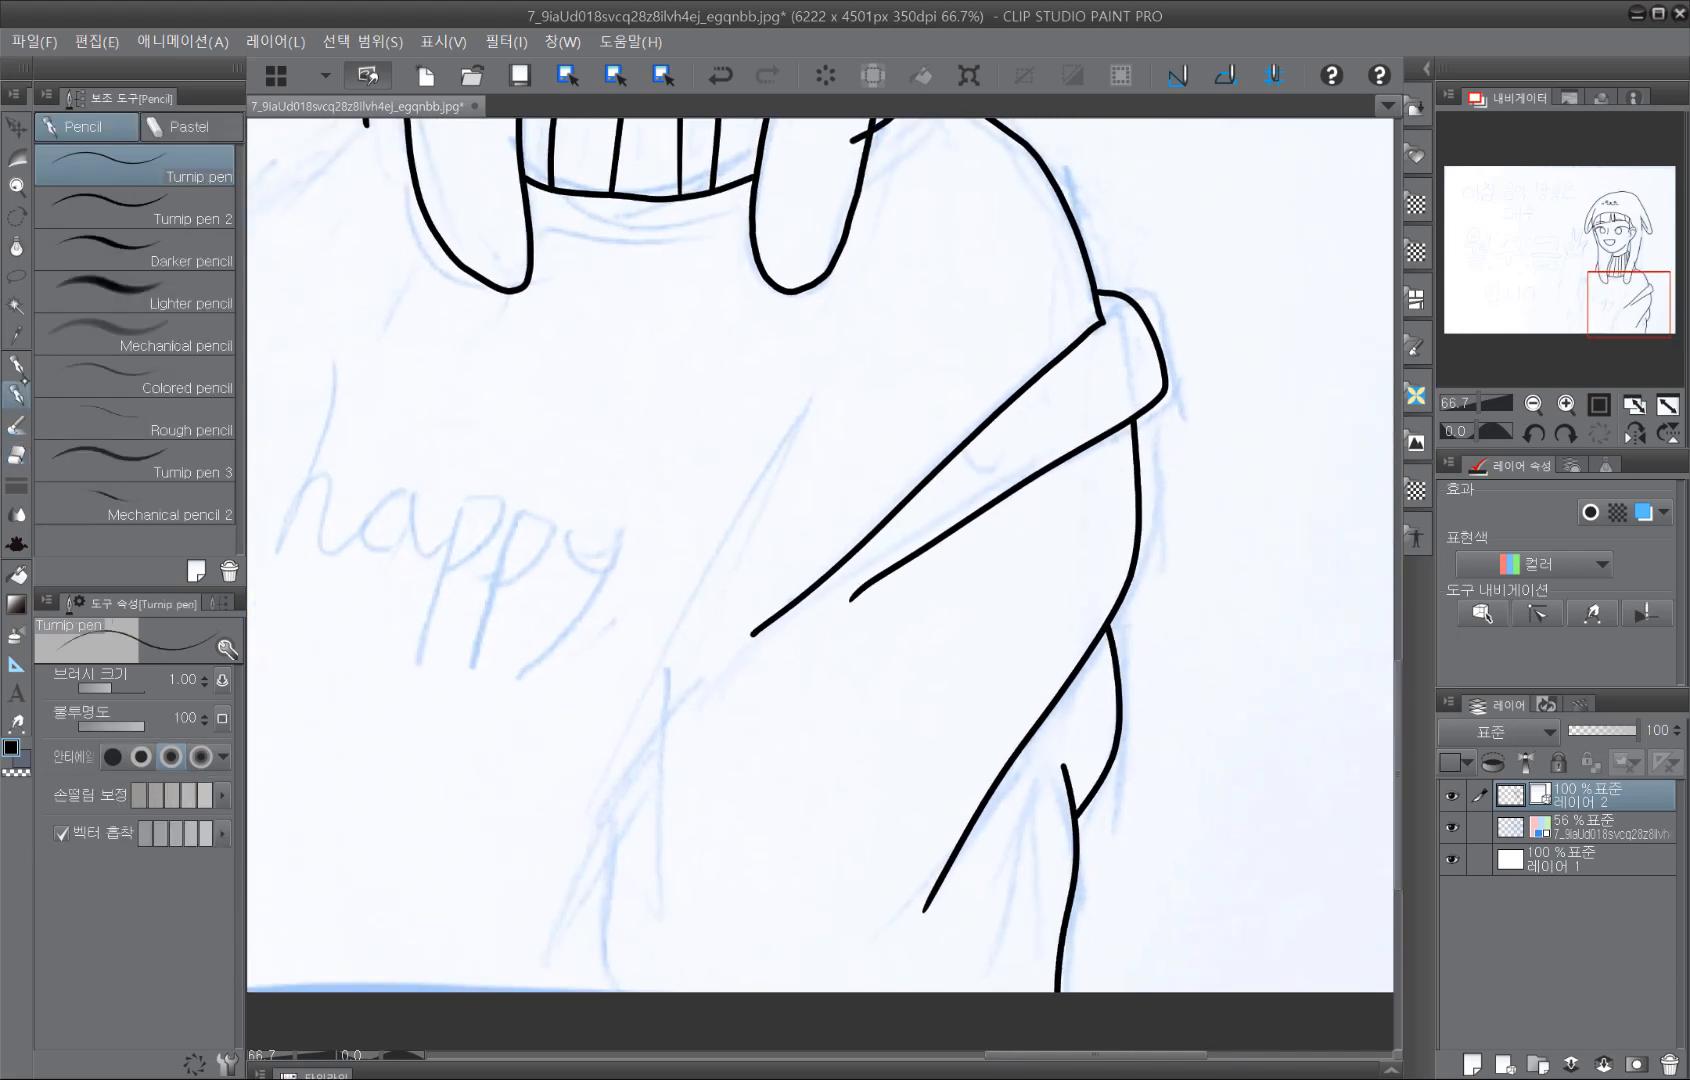
left_click_drag(1035, 776, 1000, 948)
left_click_drag(1038, 828, 1030, 920)
Step: Trace the cardigan's long front edge beside the "happy" lettering and its fold lines down to the canvas edge
mouse_move(1006, 720)
left_mouse_down()
mouse_move(1139, 850)
mouse_move(1209, 855)
left_mouse_up()
mouse_move(1013, 526)
left_mouse_down()
mouse_move(862, 820)
mouse_move(866, 600)
left_mouse_up()
mouse_move(868, 604)
left_mouse_down()
mouse_move(849, 811)
mouse_move(860, 924)
left_mouse_up()
left_click_drag(860, 855, 913, 985)
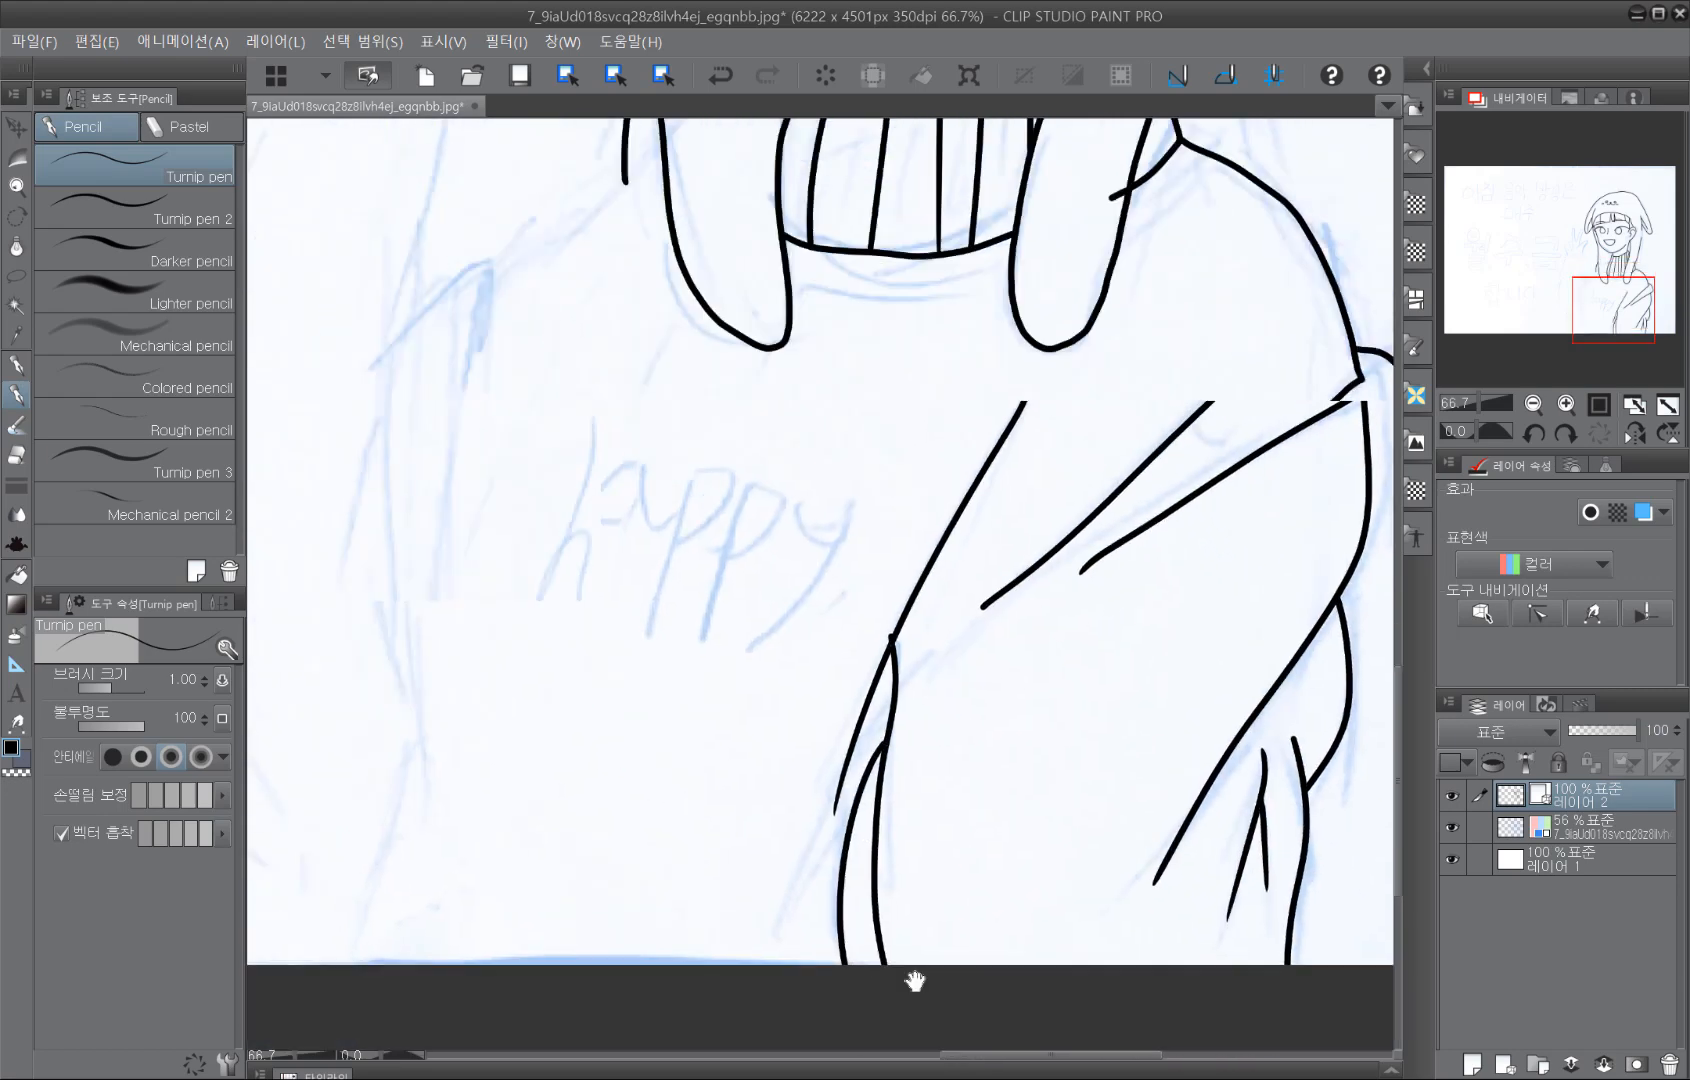
Step: Trace the raised V-sign hand's fingers, thumb and palm edges, and erase the line overshooting into the thumb
mouse_move(587, 336)
left_mouse_down()
mouse_move(824, 620)
mouse_move(860, 900)
left_mouse_up()
left_click_drag(820, 650, 864, 870)
mouse_move(602, 660)
left_mouse_down()
mouse_move(705, 620)
mouse_move(666, 718)
left_mouse_up()
mouse_move(549, 548)
left_mouse_down()
mouse_move(542, 378)
mouse_move(652, 566)
mouse_move(742, 375)
left_mouse_up()
mouse_move(620, 315)
left_mouse_down()
mouse_move(645, 400)
mouse_move(628, 325)
mouse_move(560, 425)
mouse_move(612, 448)
left_mouse_up()
key("ctrl+z")
mouse_move(582, 328)
left_mouse_down()
mouse_move(526, 418)
mouse_move(570, 518)
left_mouse_up()
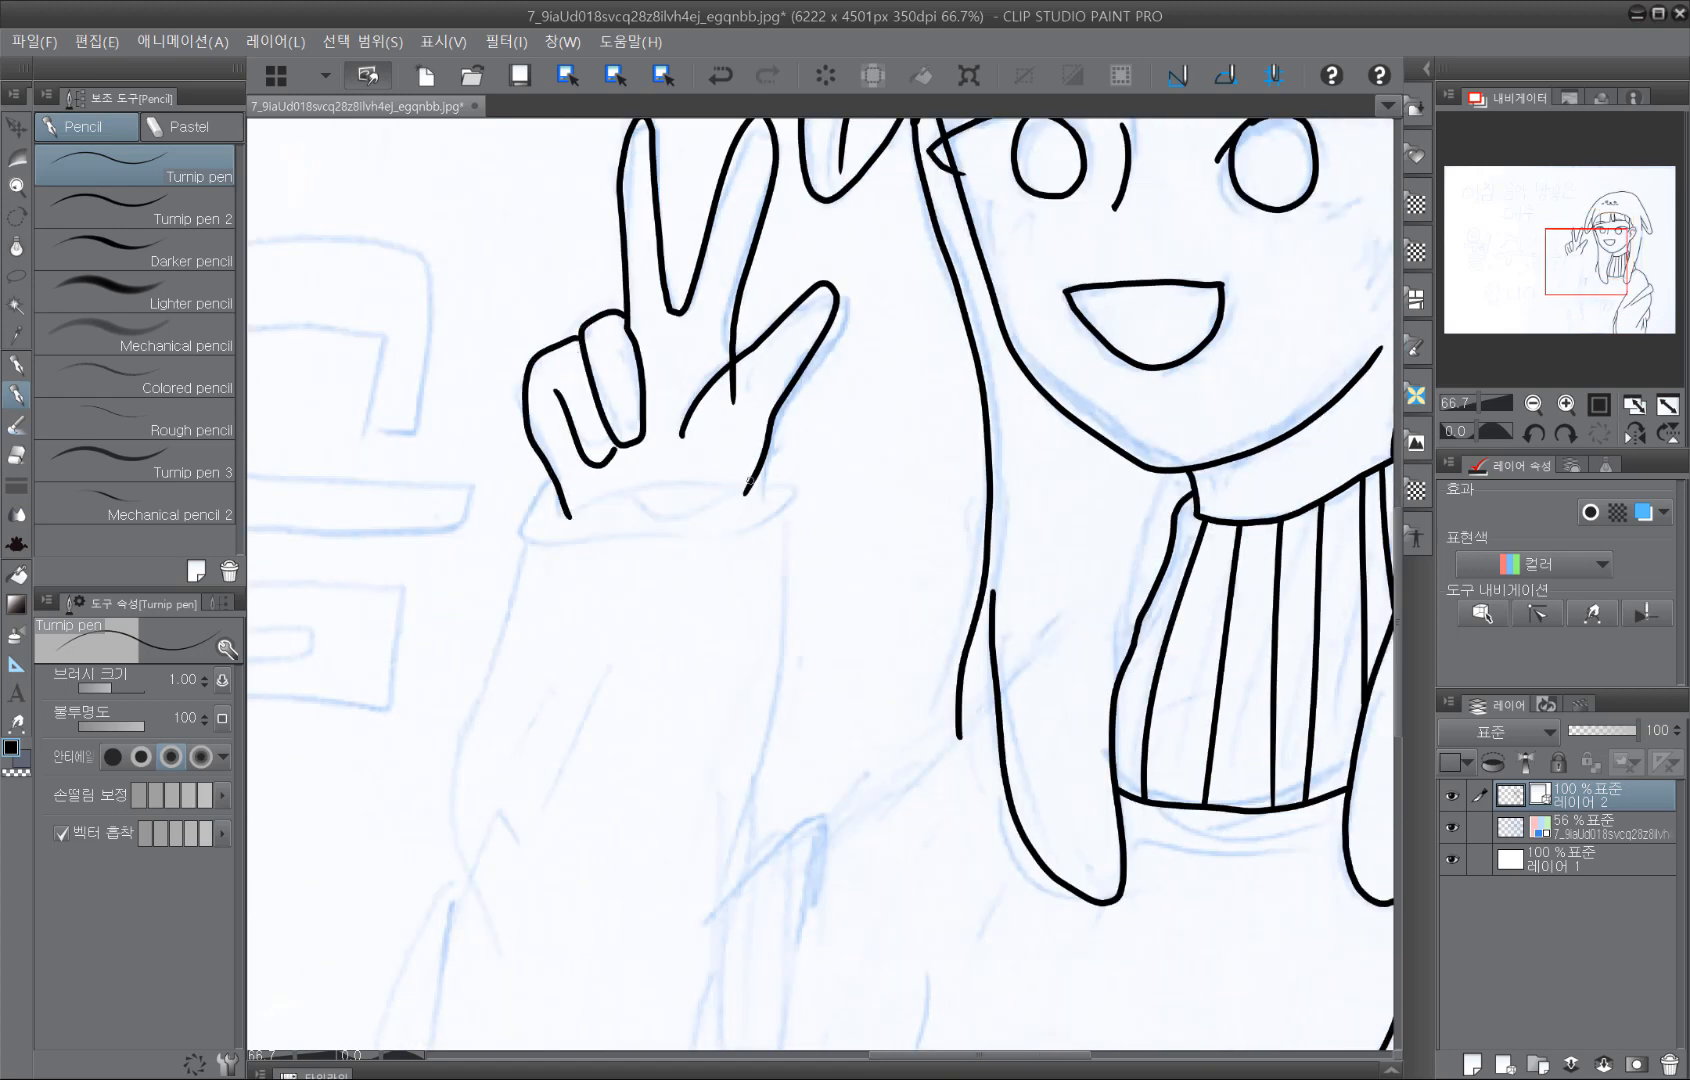
left_click(17, 455)
left_click_drag(736, 362, 720, 432)
Step: Trace the raised arm's sleeve cuff, its outer edge down toward the elbow and a fold line with the Turnip pen
left_click(17, 395)
left_click_drag(600, 560, 623, 451)
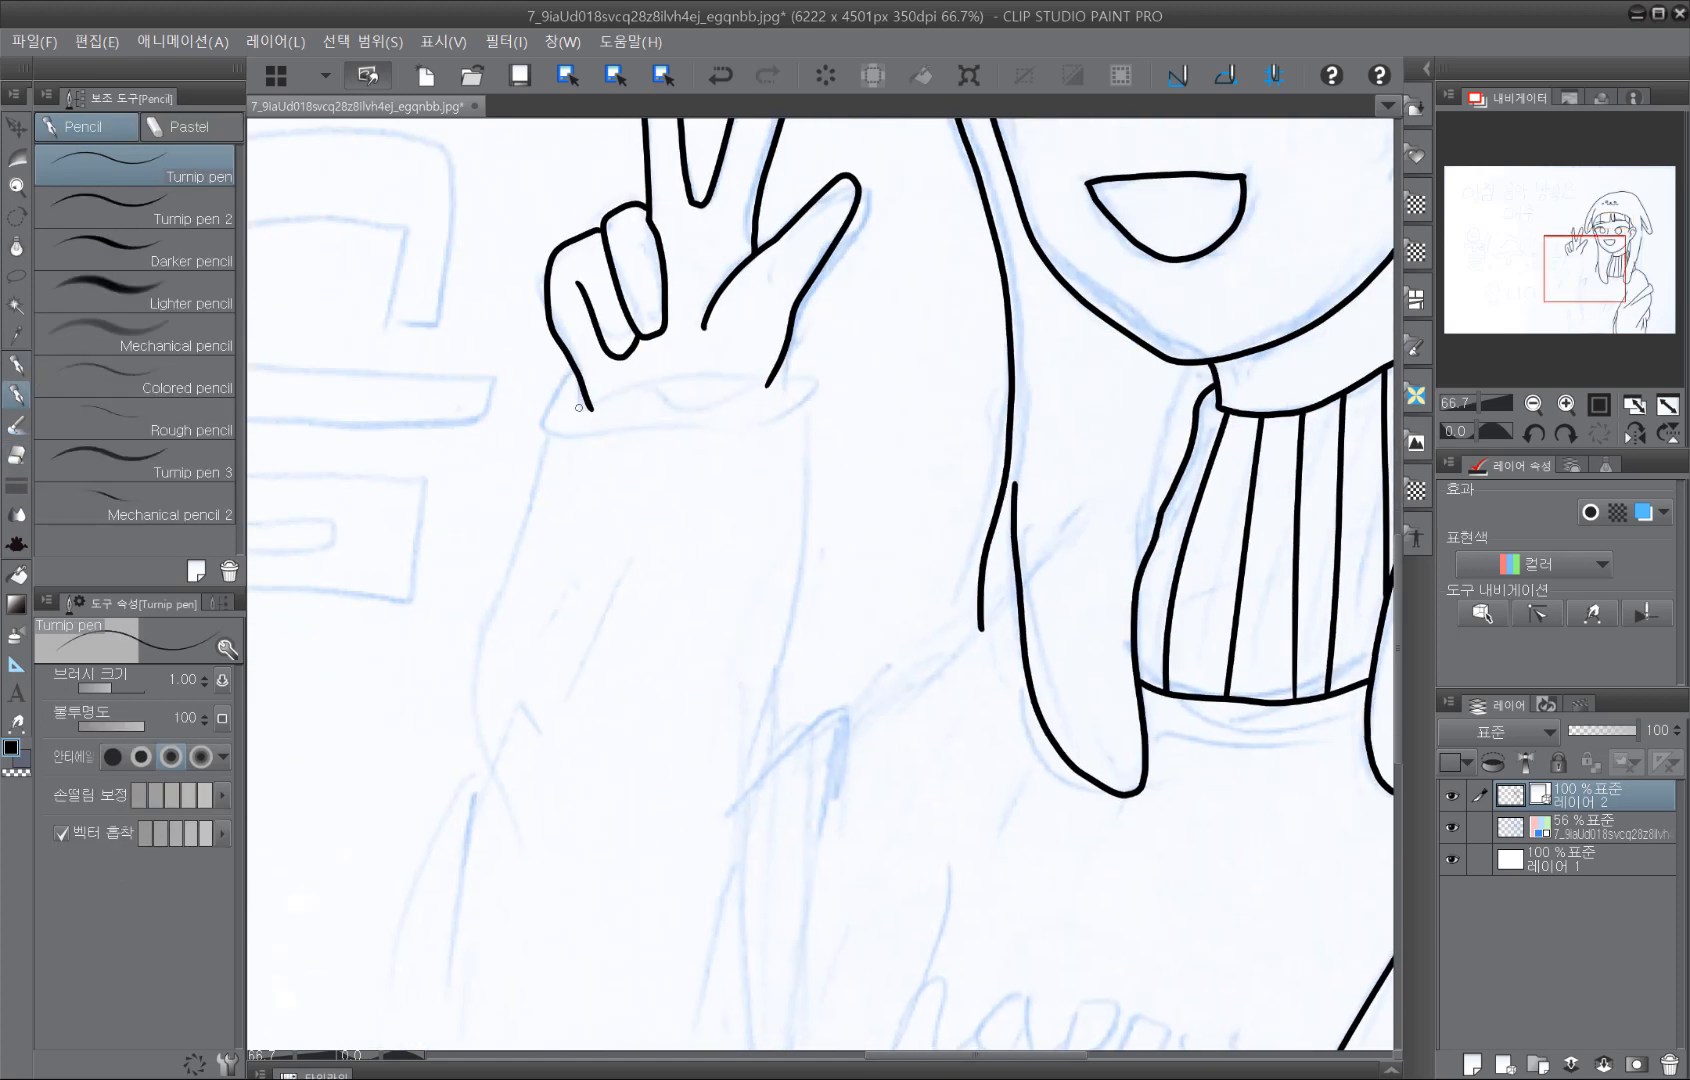
mouse_move(577, 392)
left_mouse_down()
mouse_move(786, 383)
mouse_move(770, 454)
left_mouse_up()
mouse_move(574, 373)
left_mouse_down()
mouse_move(533, 430)
mouse_move(524, 549)
left_mouse_up()
left_click_drag(606, 551, 559, 732)
left_click_drag(547, 643, 633, 322)
mouse_move(608, 232)
left_mouse_down()
mouse_move(588, 690)
mouse_move(620, 778)
left_mouse_up()
Step: Trace the inner edge of the raised sleeve in two overlapping strokes from the cuff down toward the elbow
left_click(1533, 403)
left_click(1535, 432)
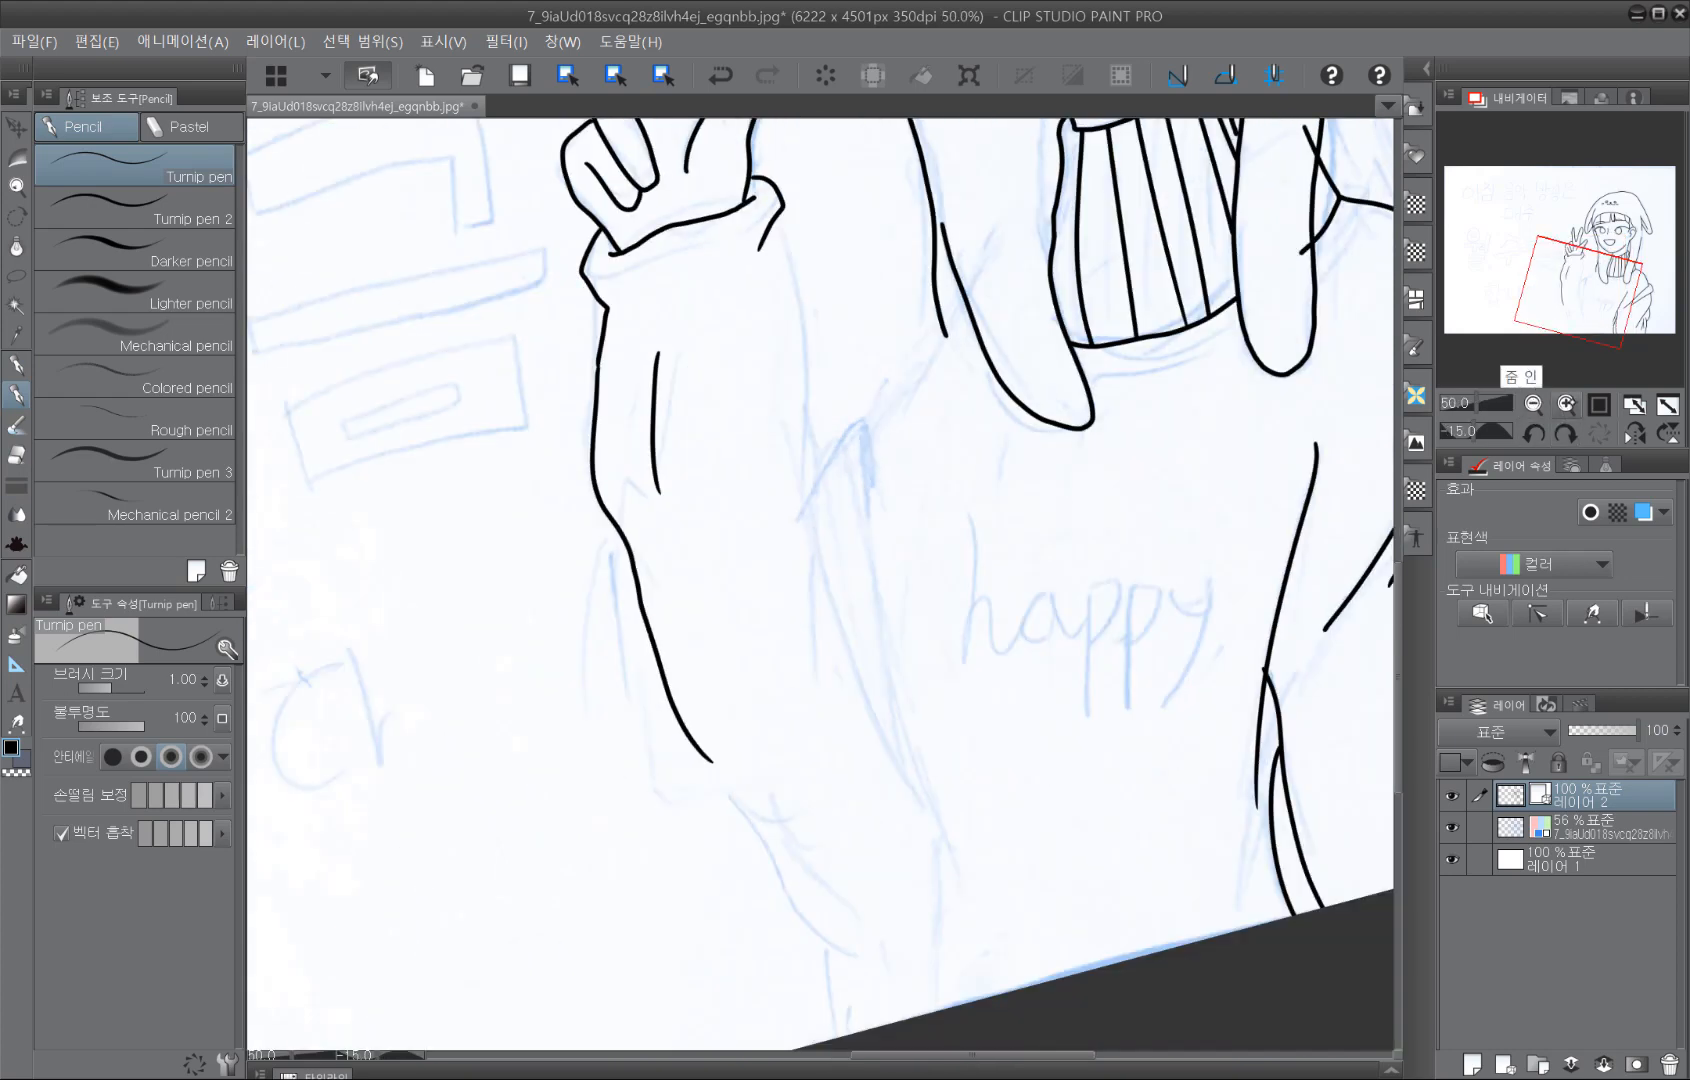
left_click(1533, 403)
mouse_move(1579, 311)
left_mouse_down()
mouse_move(1594, 263)
mouse_move(1573, 295)
left_mouse_up()
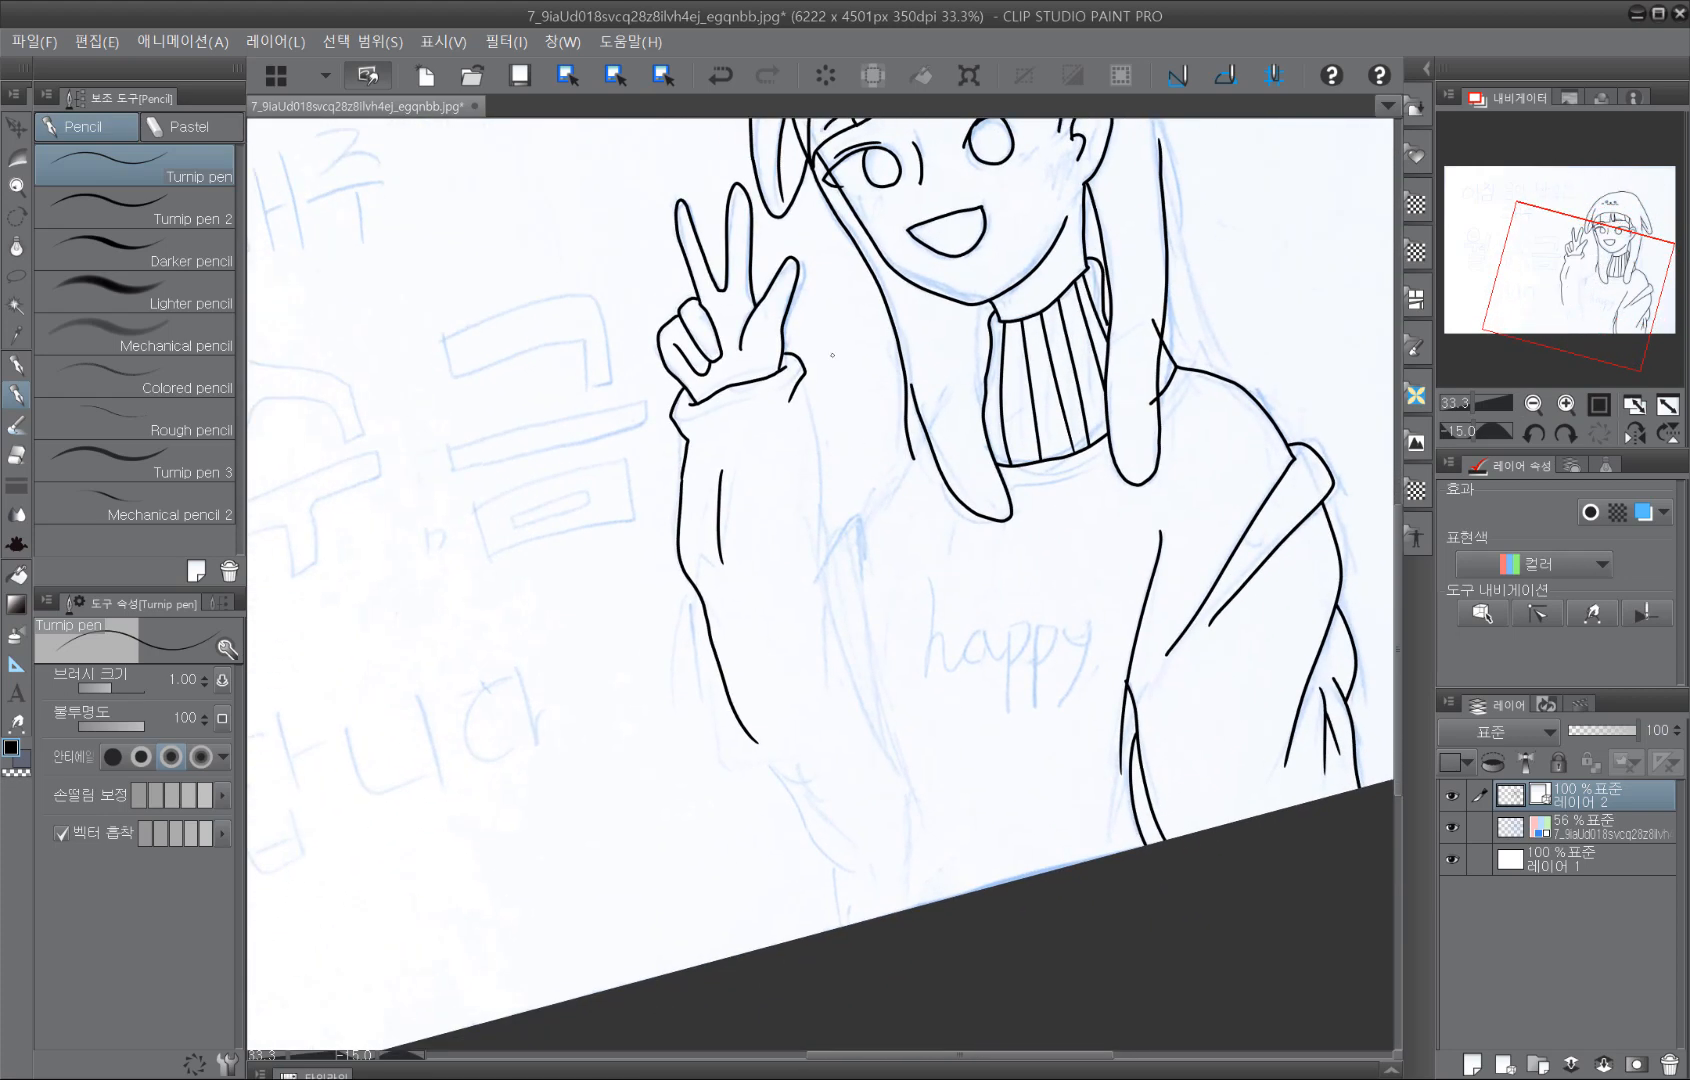
mouse_move(798, 378)
left_mouse_down()
mouse_move(825, 460)
mouse_move(844, 709)
left_mouse_up()
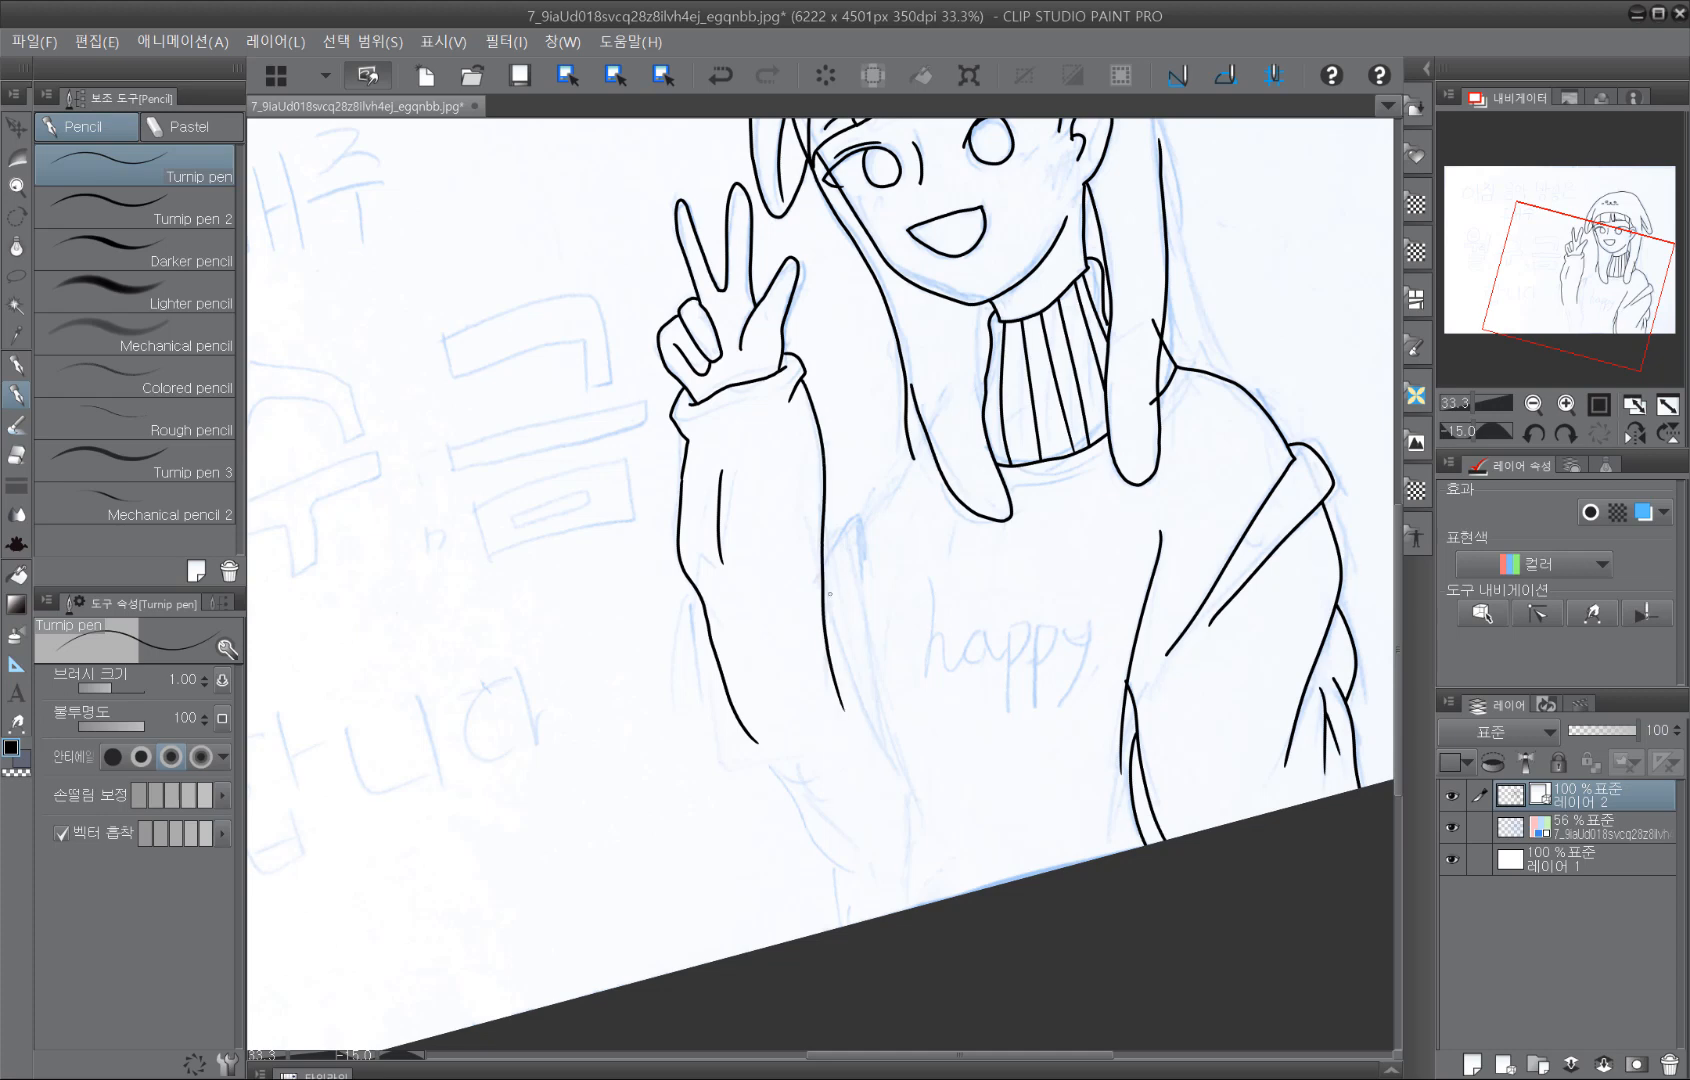
left_click_drag(822, 586, 907, 830)
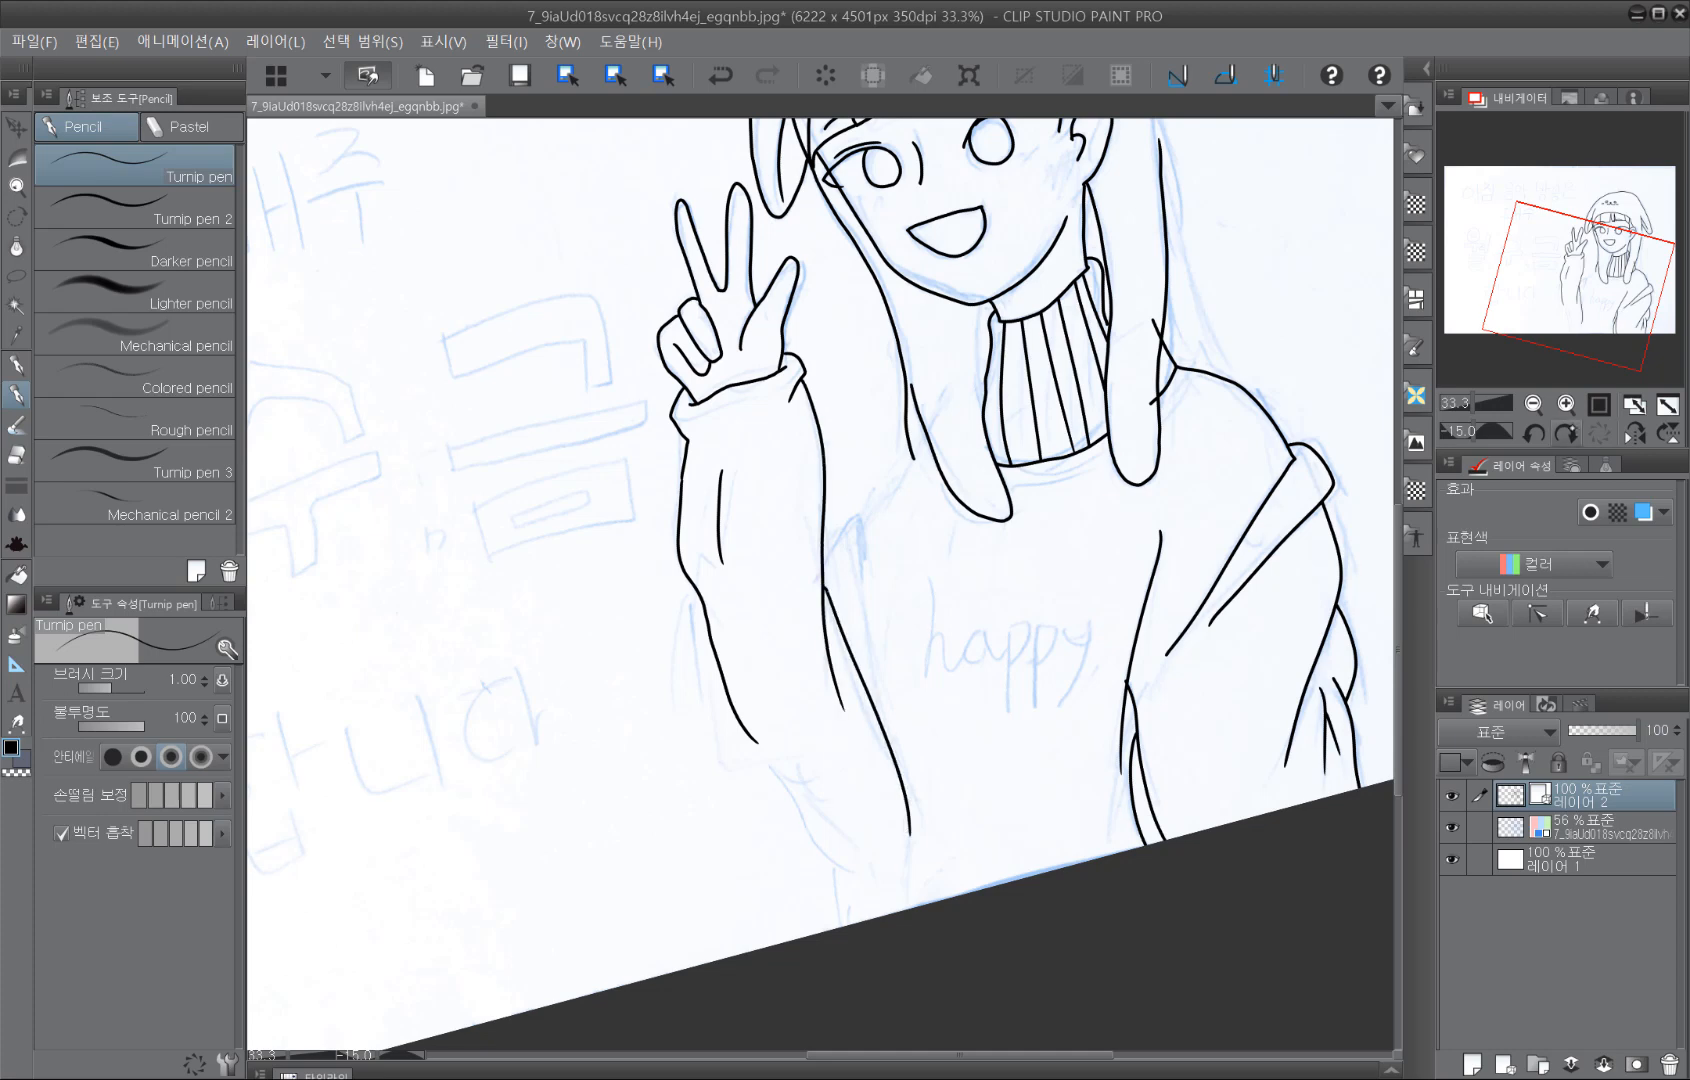
Step: Close the raised sleeve at the elbow with curved lines joining its outer and inner edges
left_click(1566, 432)
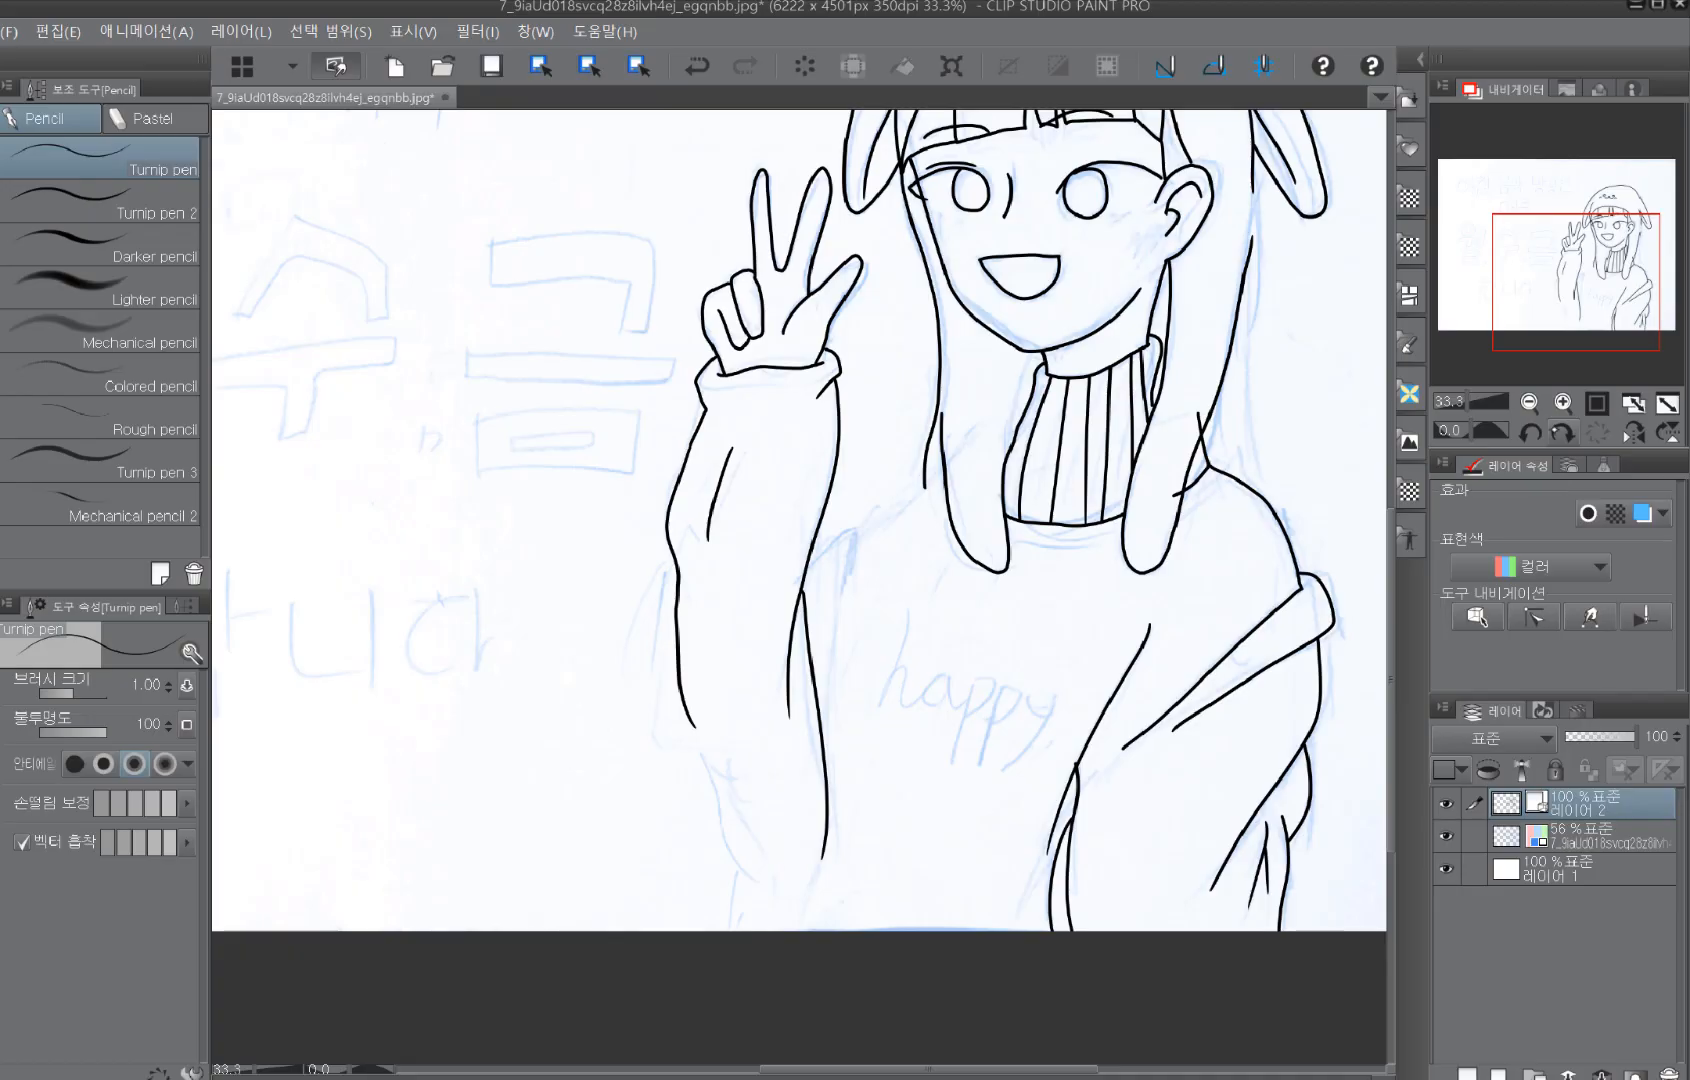
left_click(1613, 428)
left_click(1566, 432)
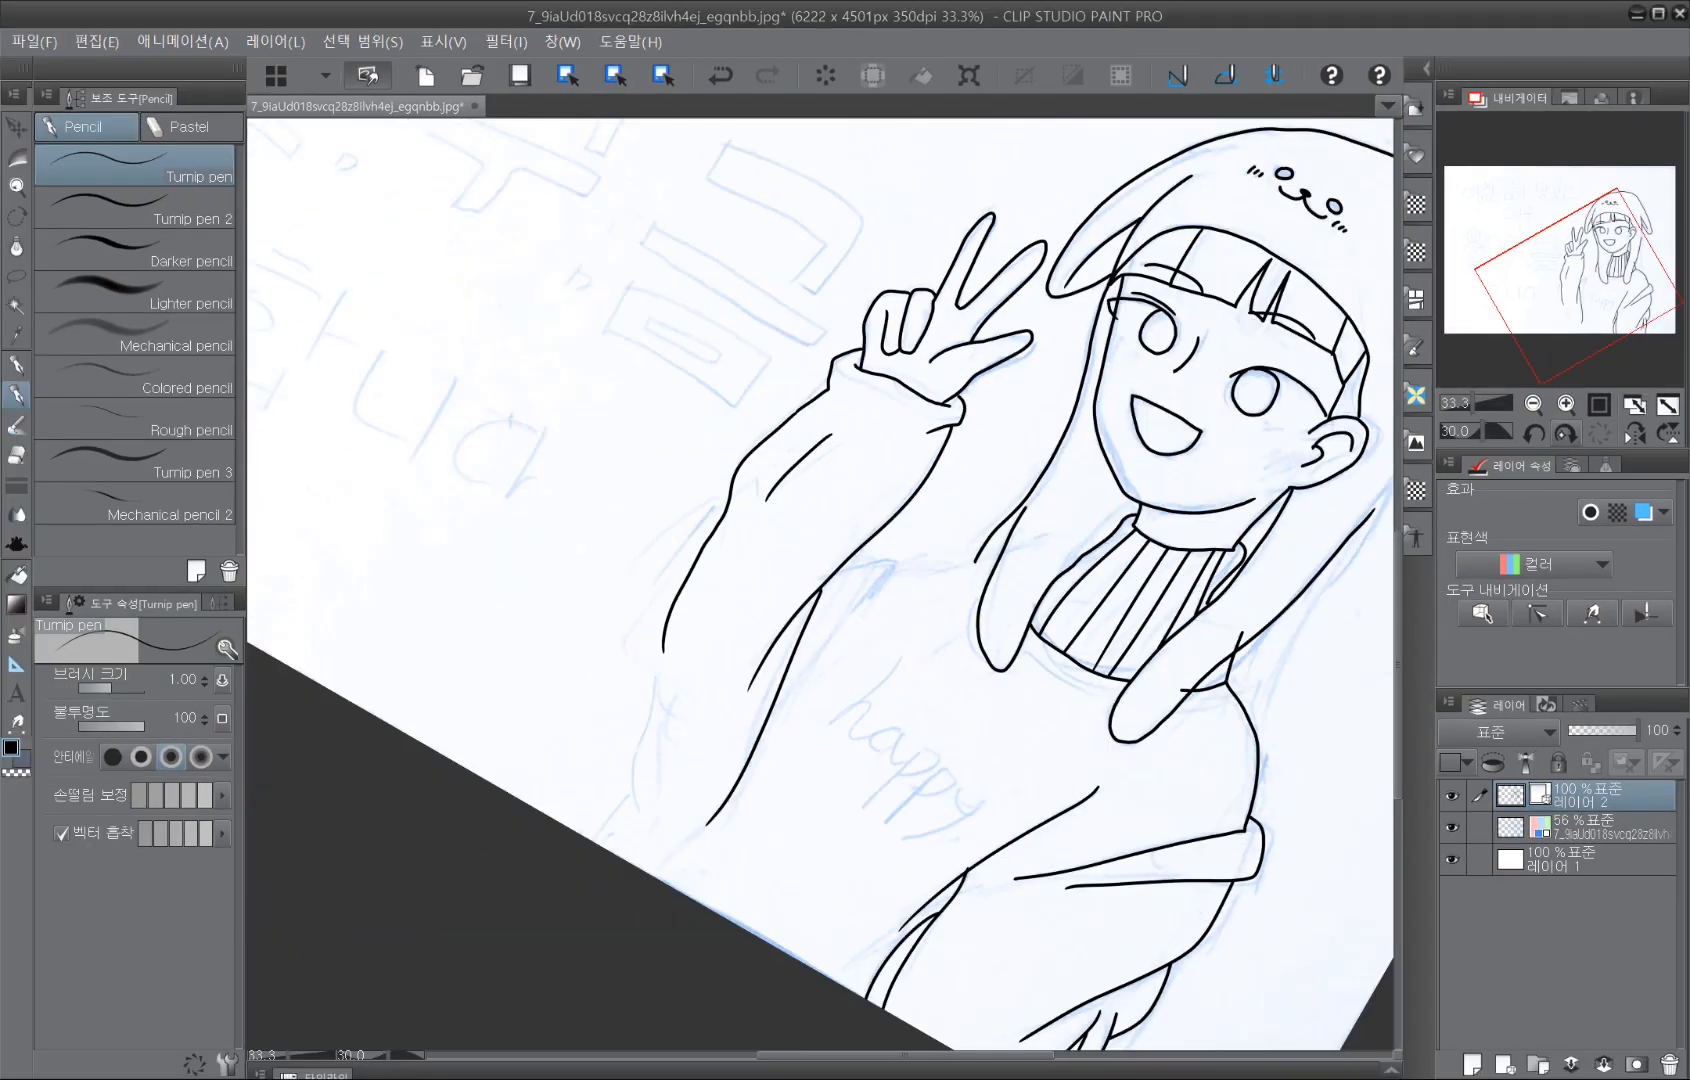
left_click(1566, 432)
left_click(1566, 432)
left_click(1533, 432)
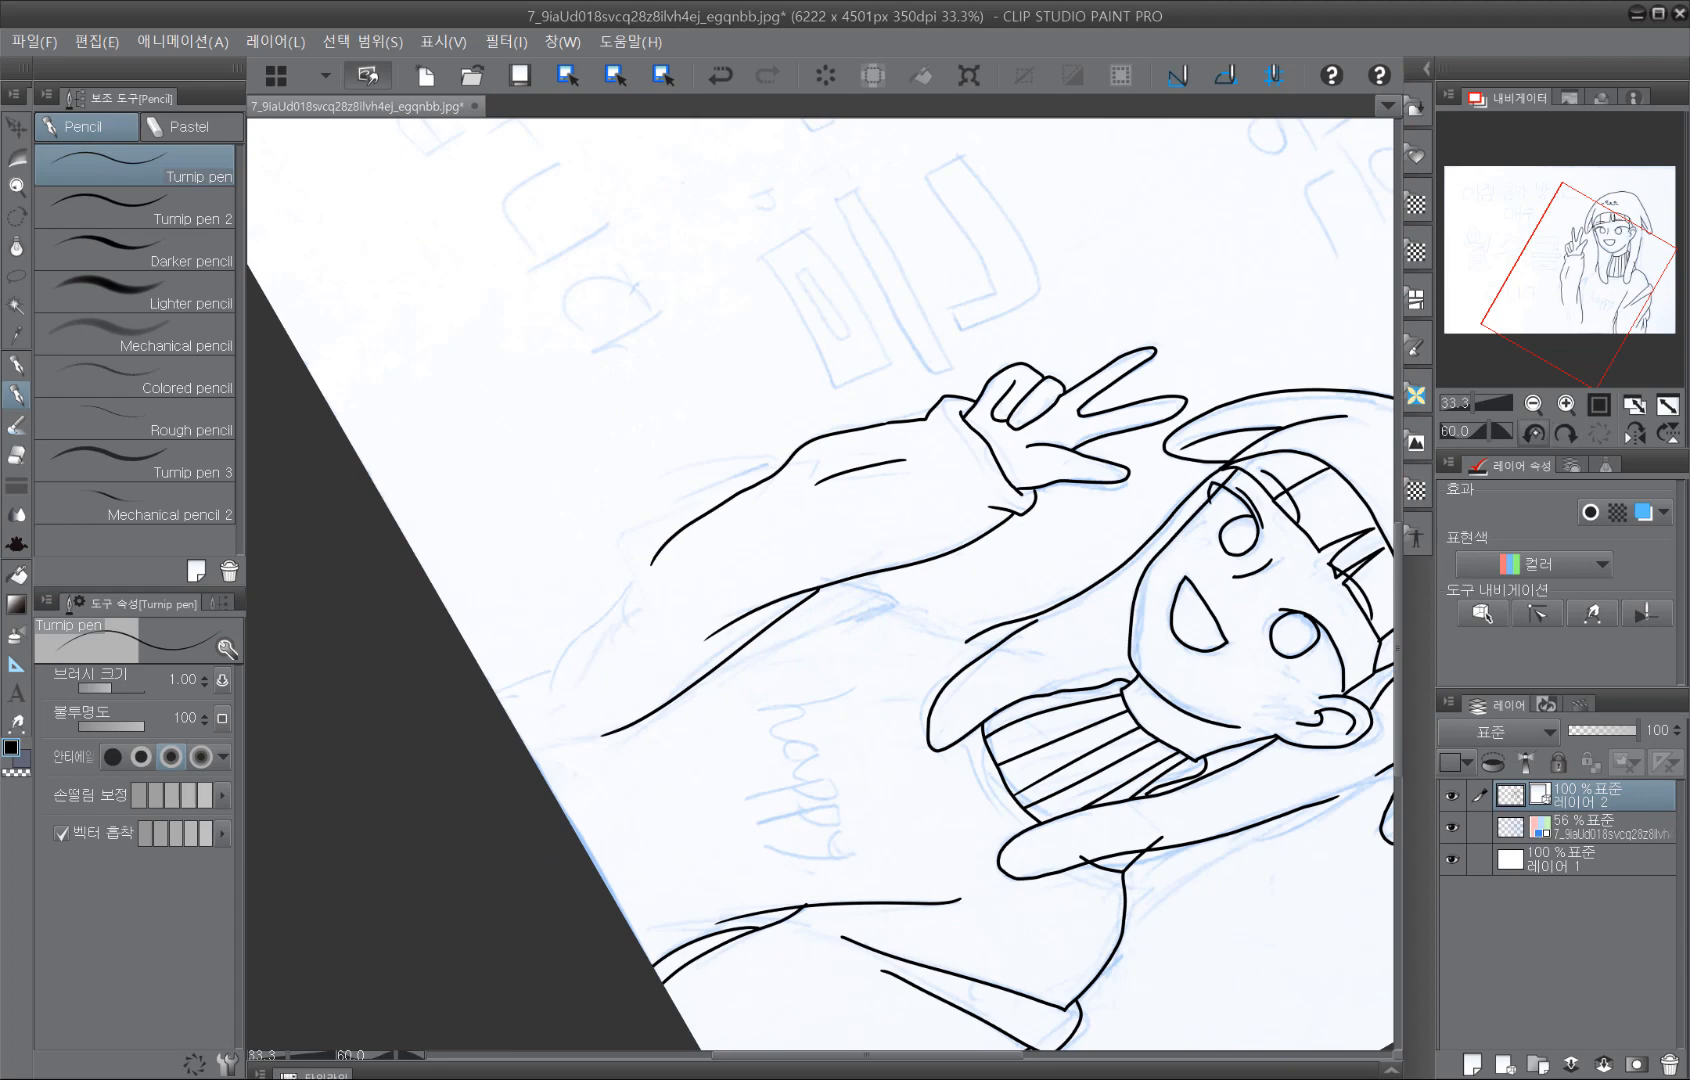
left_click(1533, 432)
left_click(1533, 432)
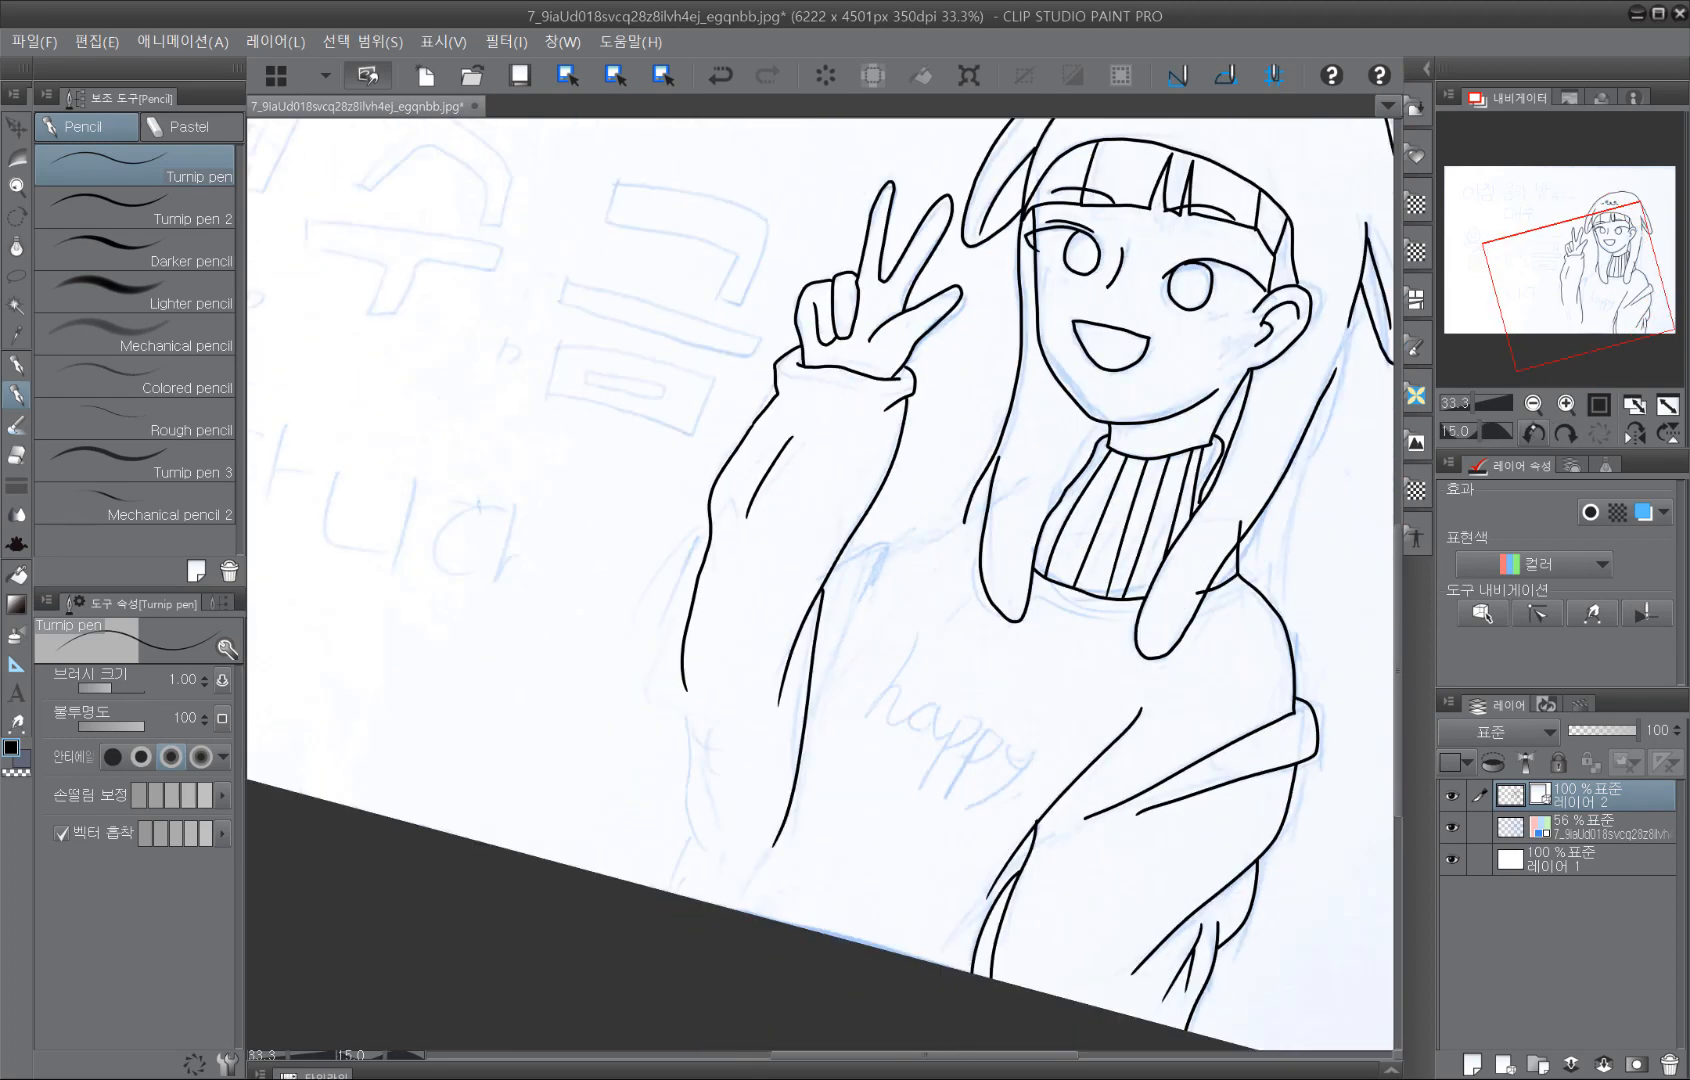
left_click(1533, 432)
left_click_drag(1037, 685, 990, 495)
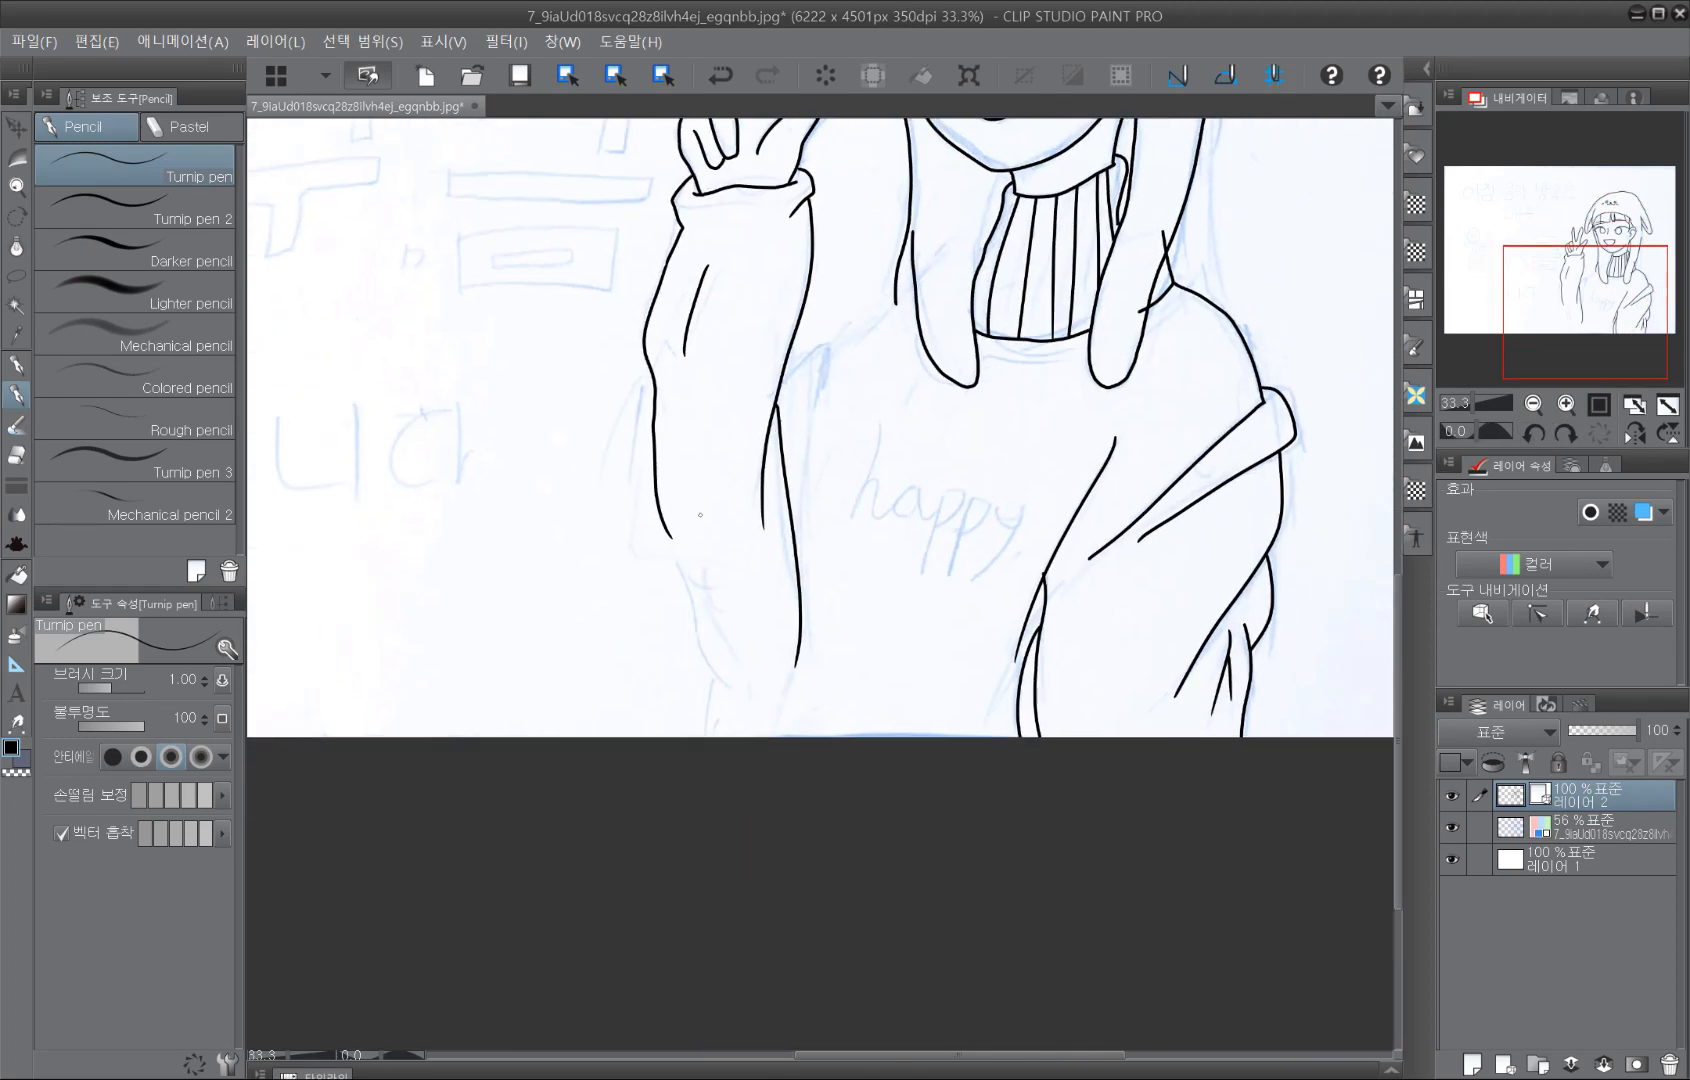
mouse_move(662, 515)
left_mouse_down()
mouse_move(693, 671)
mouse_move(802, 672)
left_mouse_up()
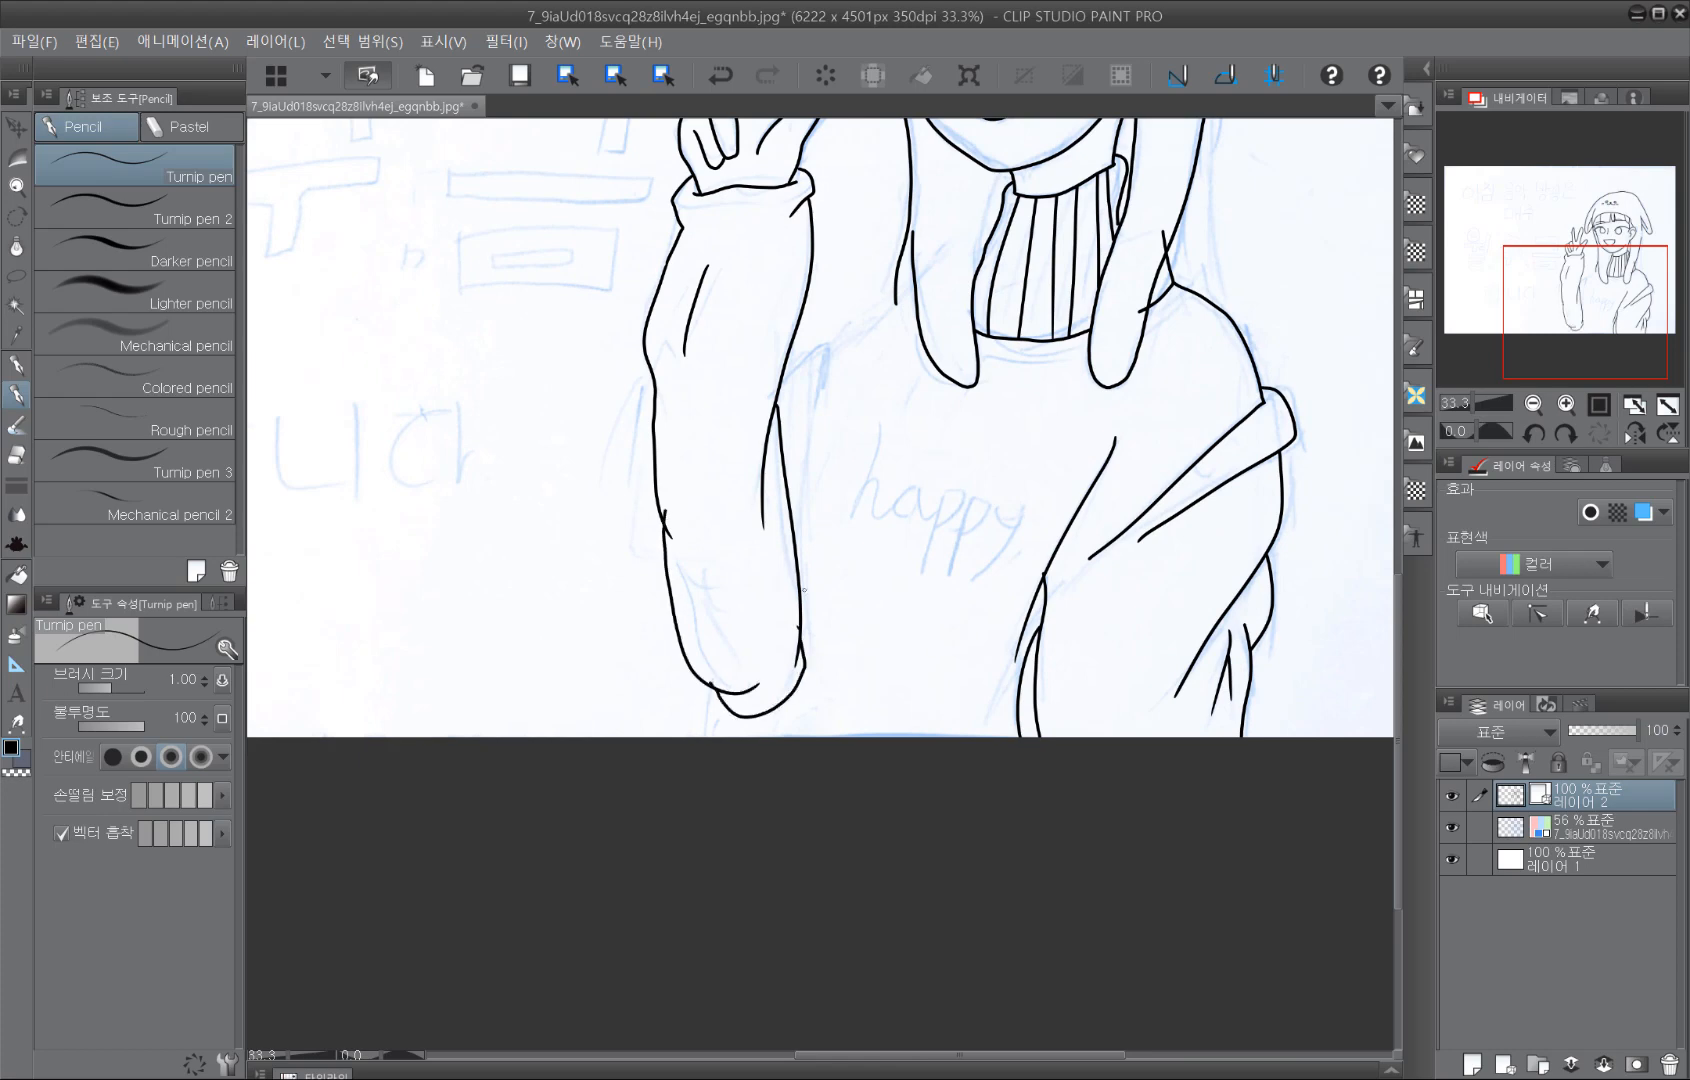
Step: Trace the left-hand shoulder and the body line below the elbow, and erase overshooting ends at the elbow and both shoulders
left_click_drag(768, 388, 937, 270)
left_click_drag(929, 670, 939, 577)
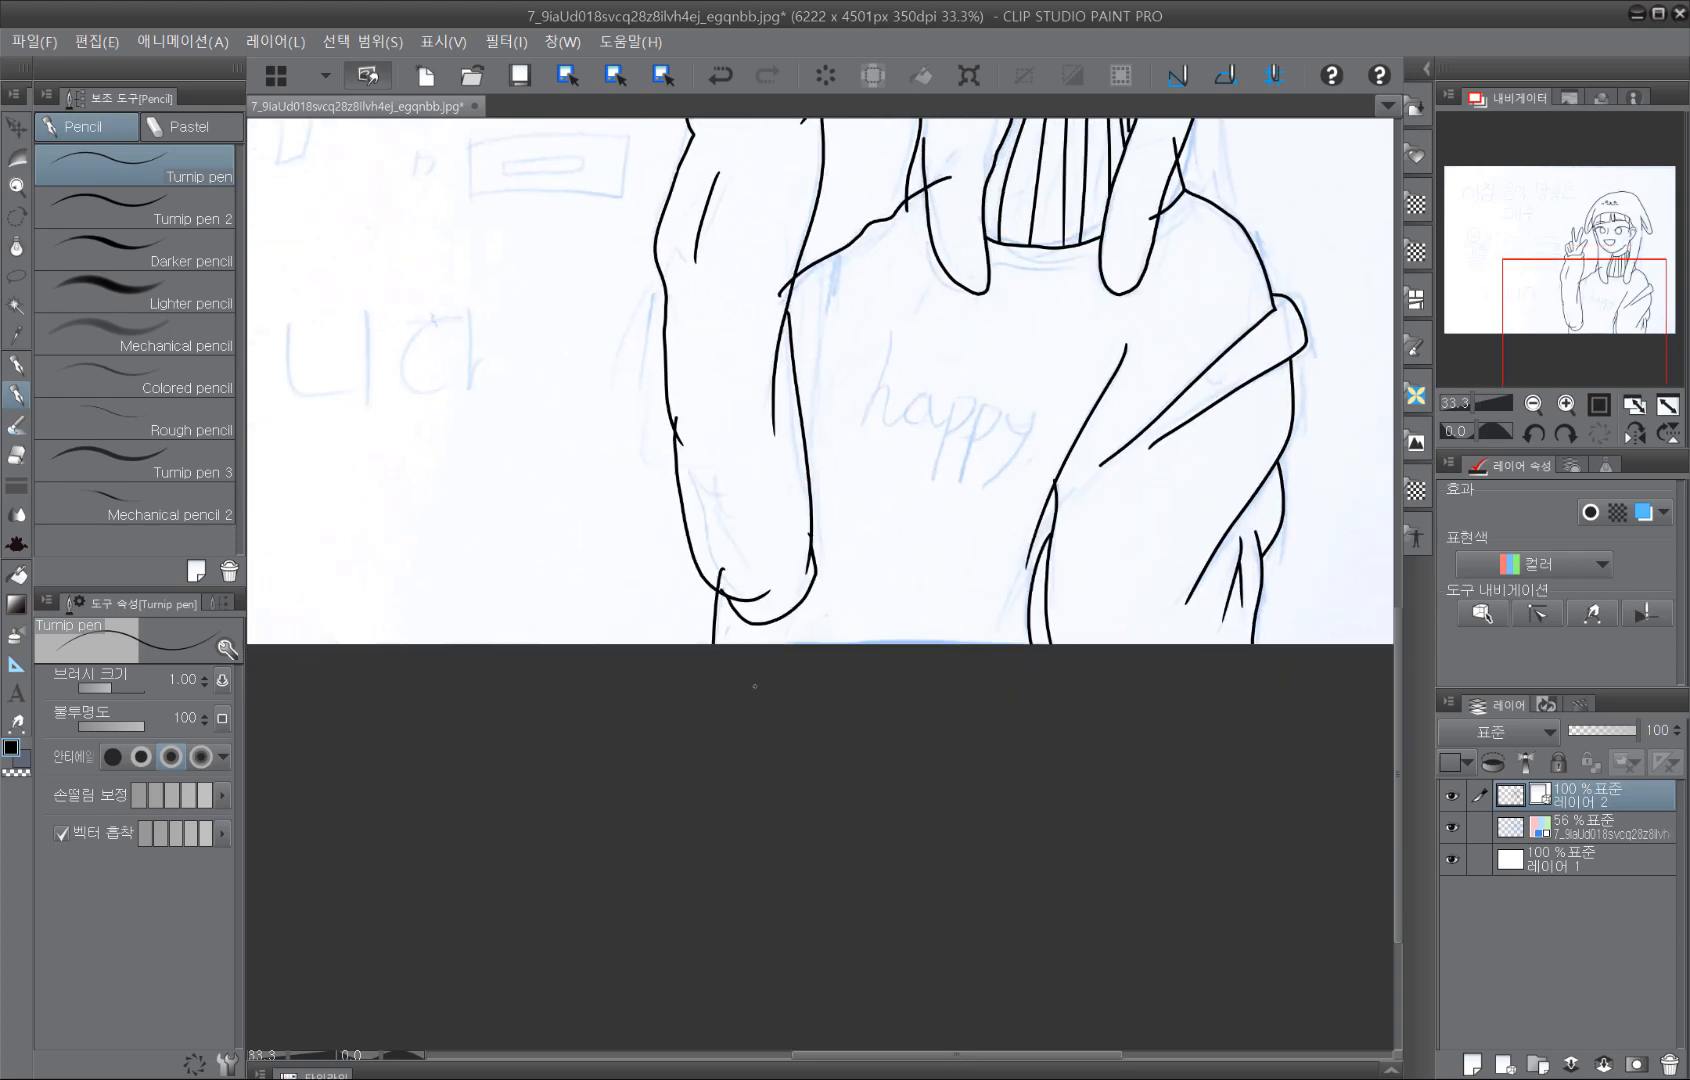
key("e")
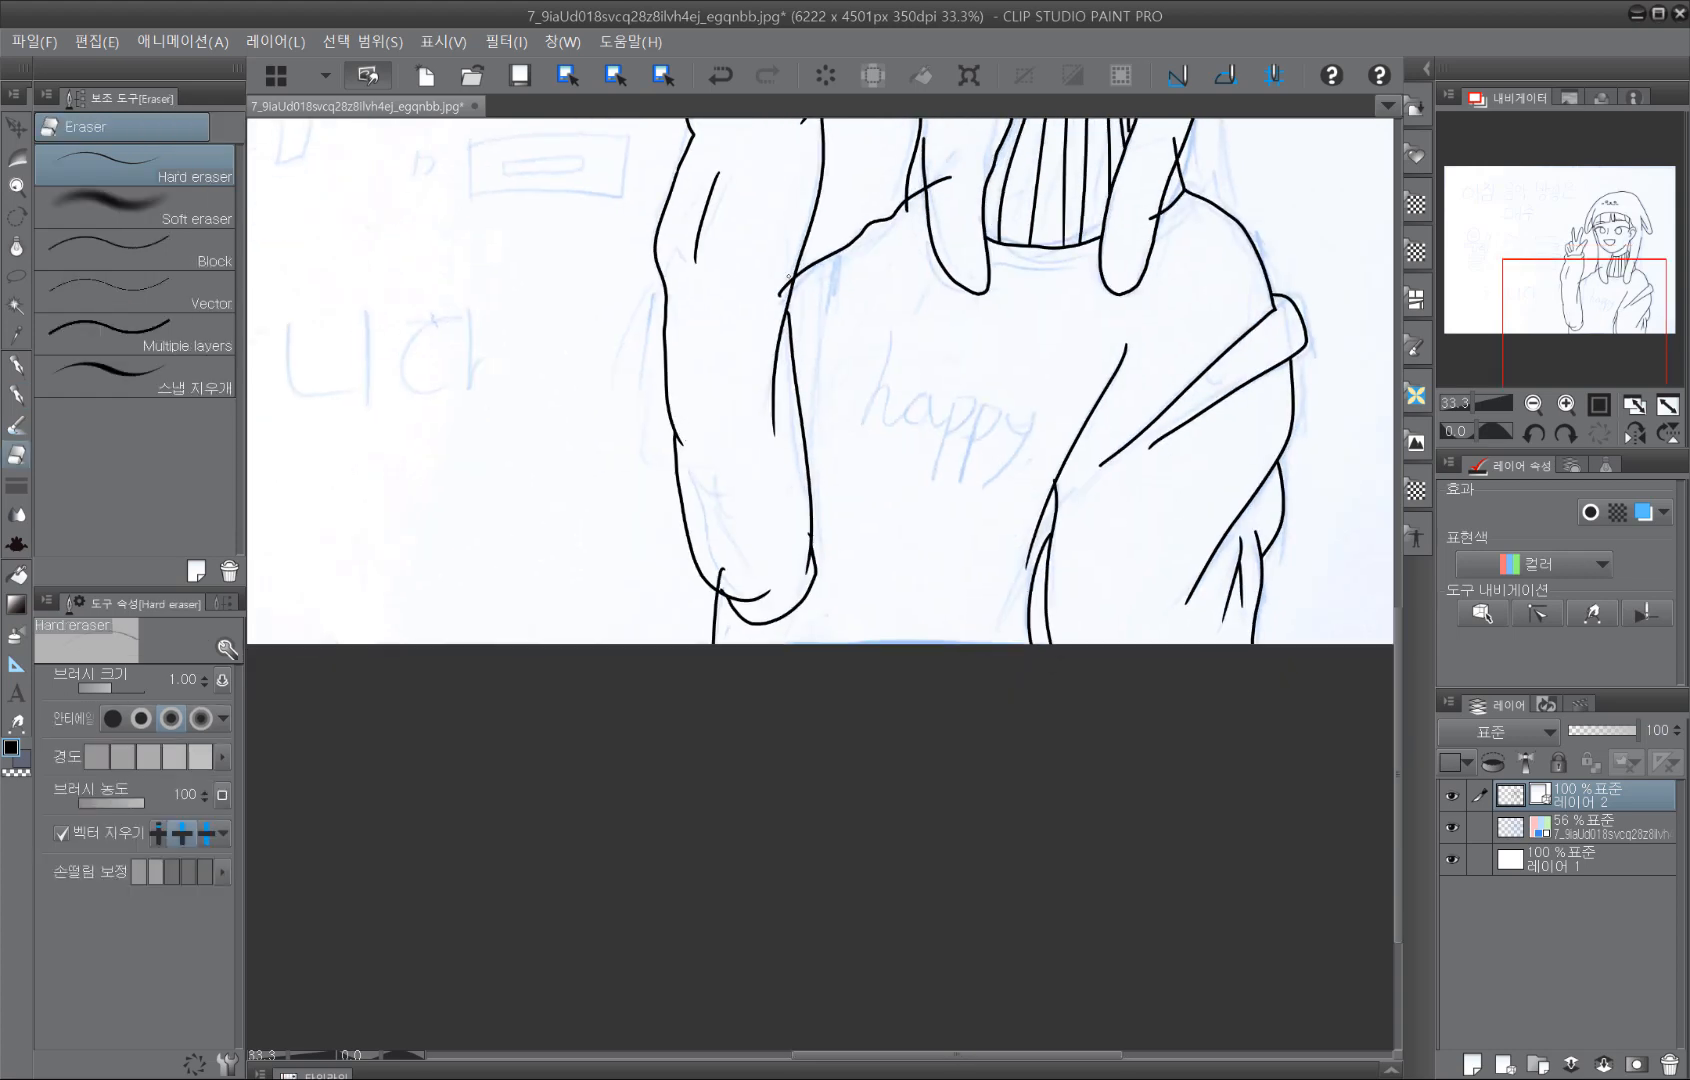
left_click_drag(910, 251, 894, 336)
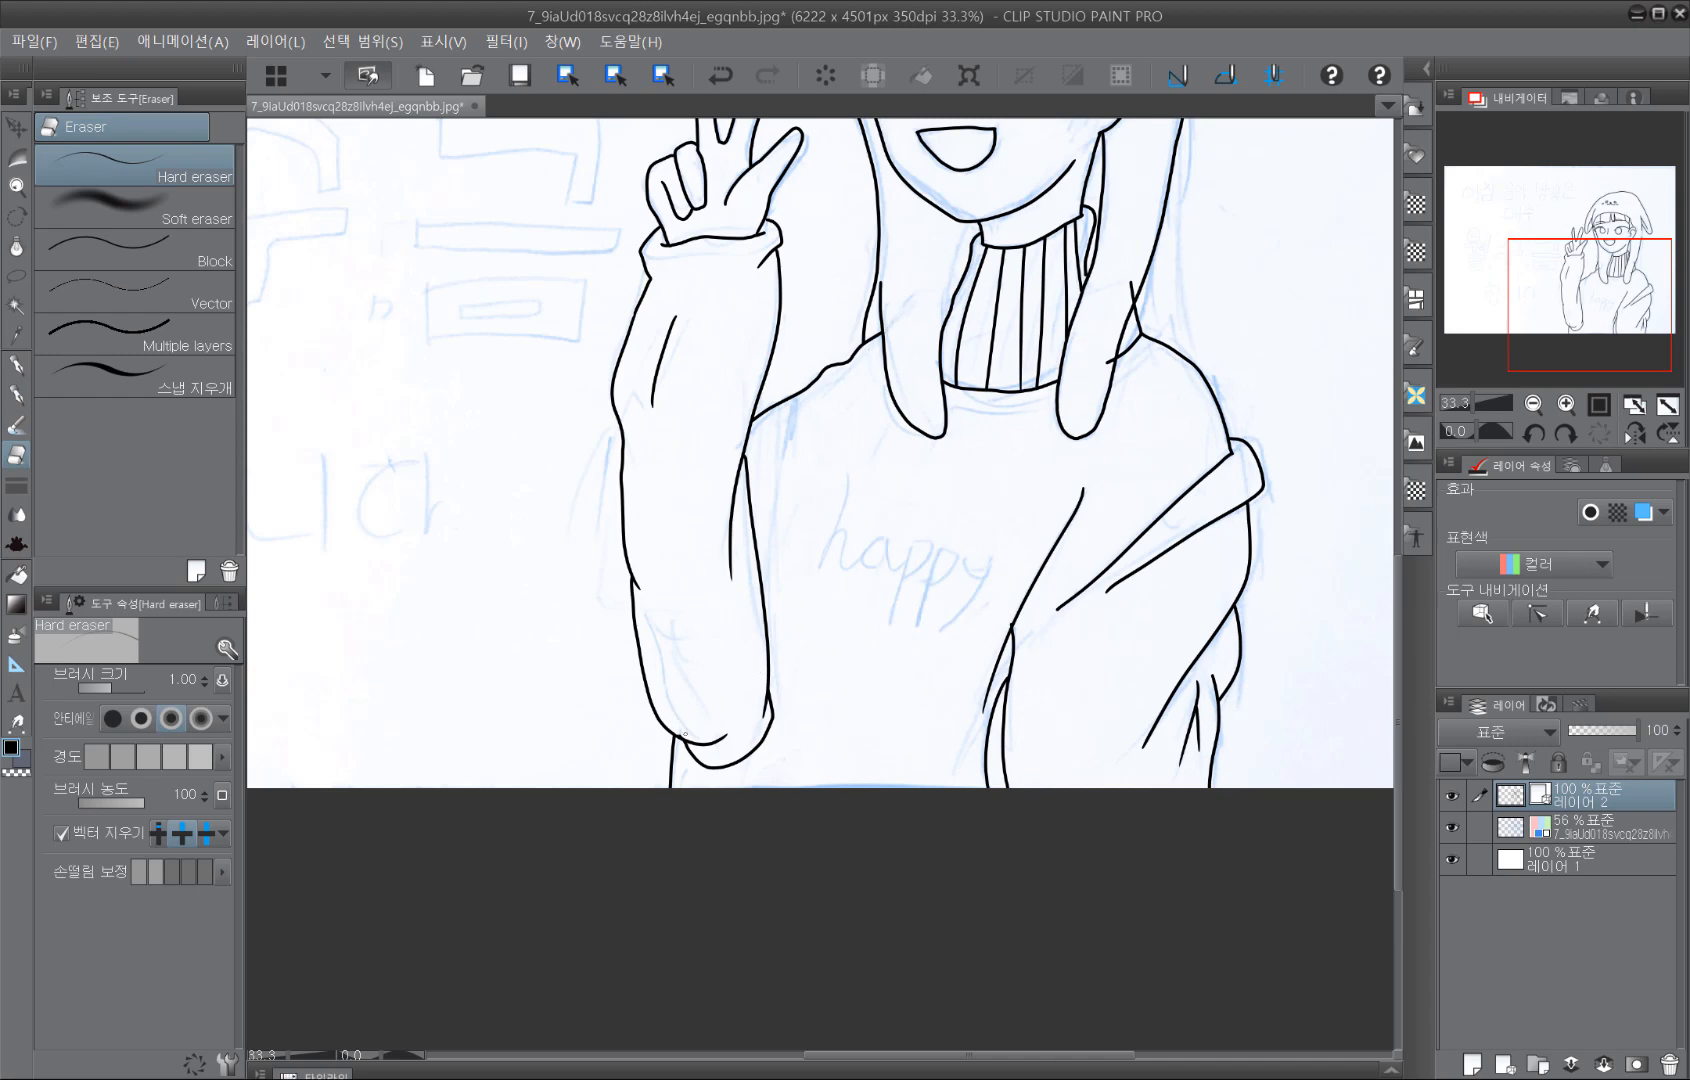
mouse_move(1077, 627)
left_mouse_down()
mouse_move(1037, 672)
mouse_move(1071, 702)
mouse_move(1097, 690)
mouse_move(1060, 730)
left_mouse_up()
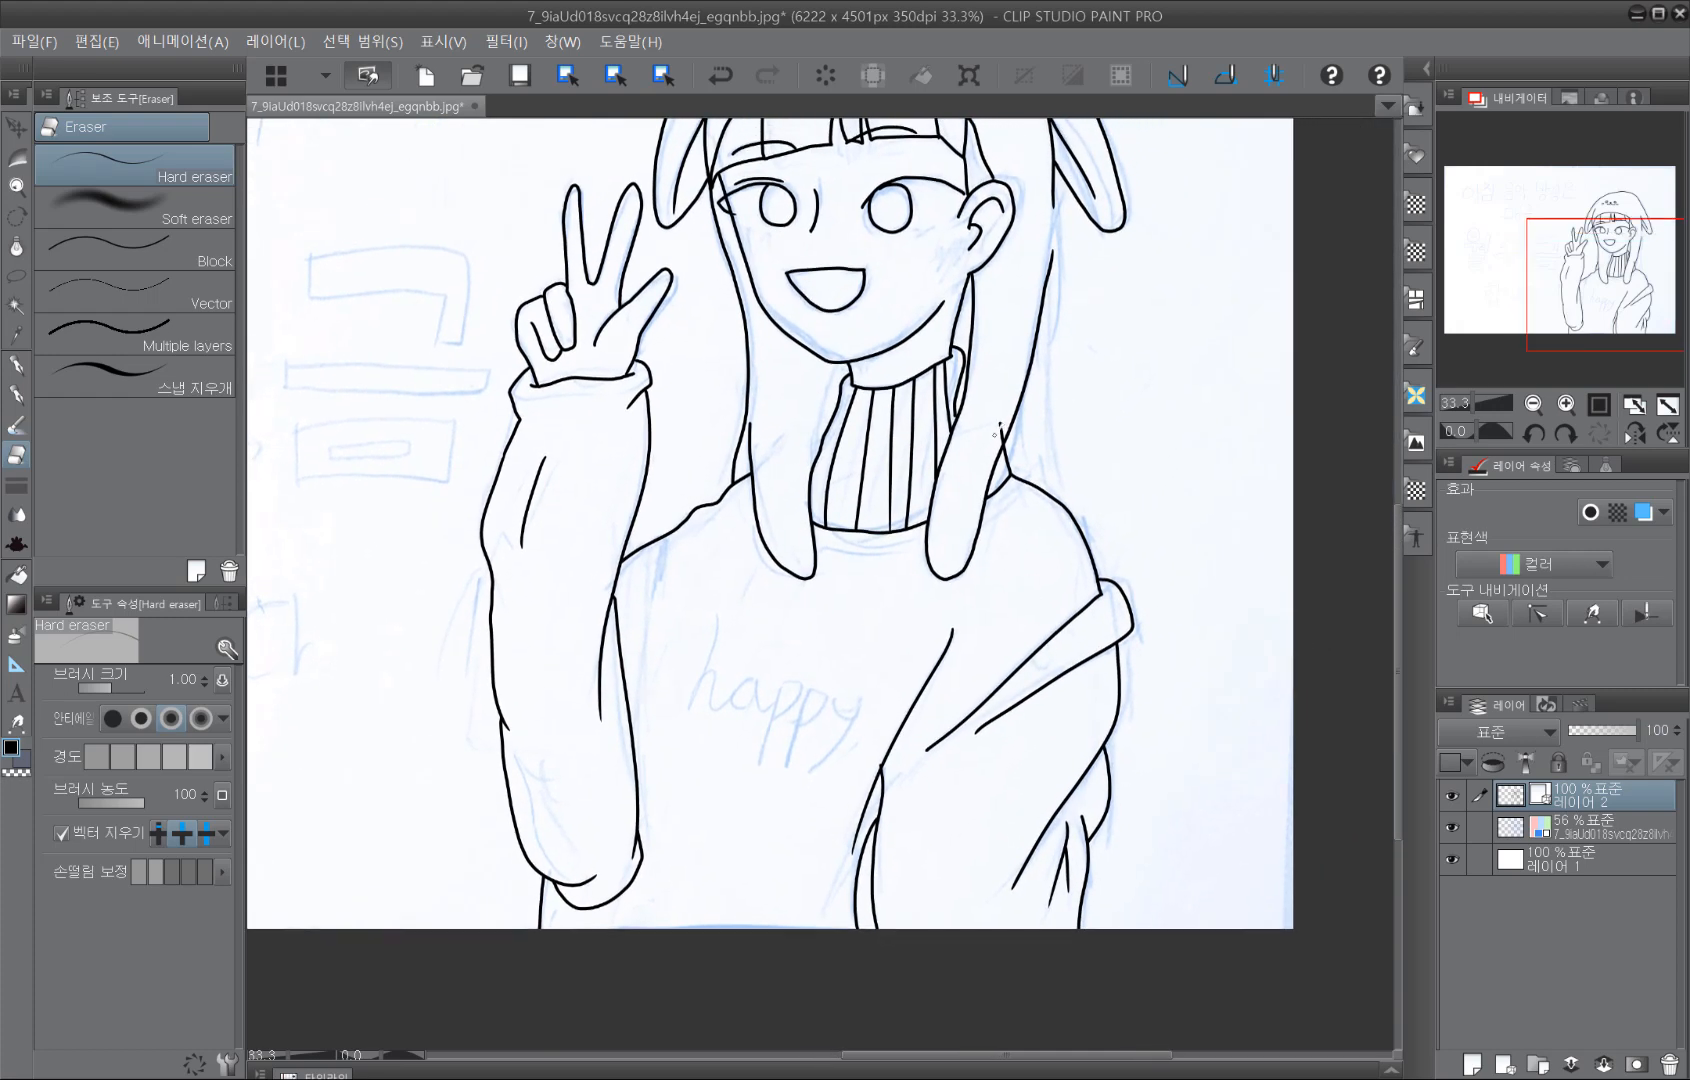
left_click_drag(1052, 360, 1002, 603)
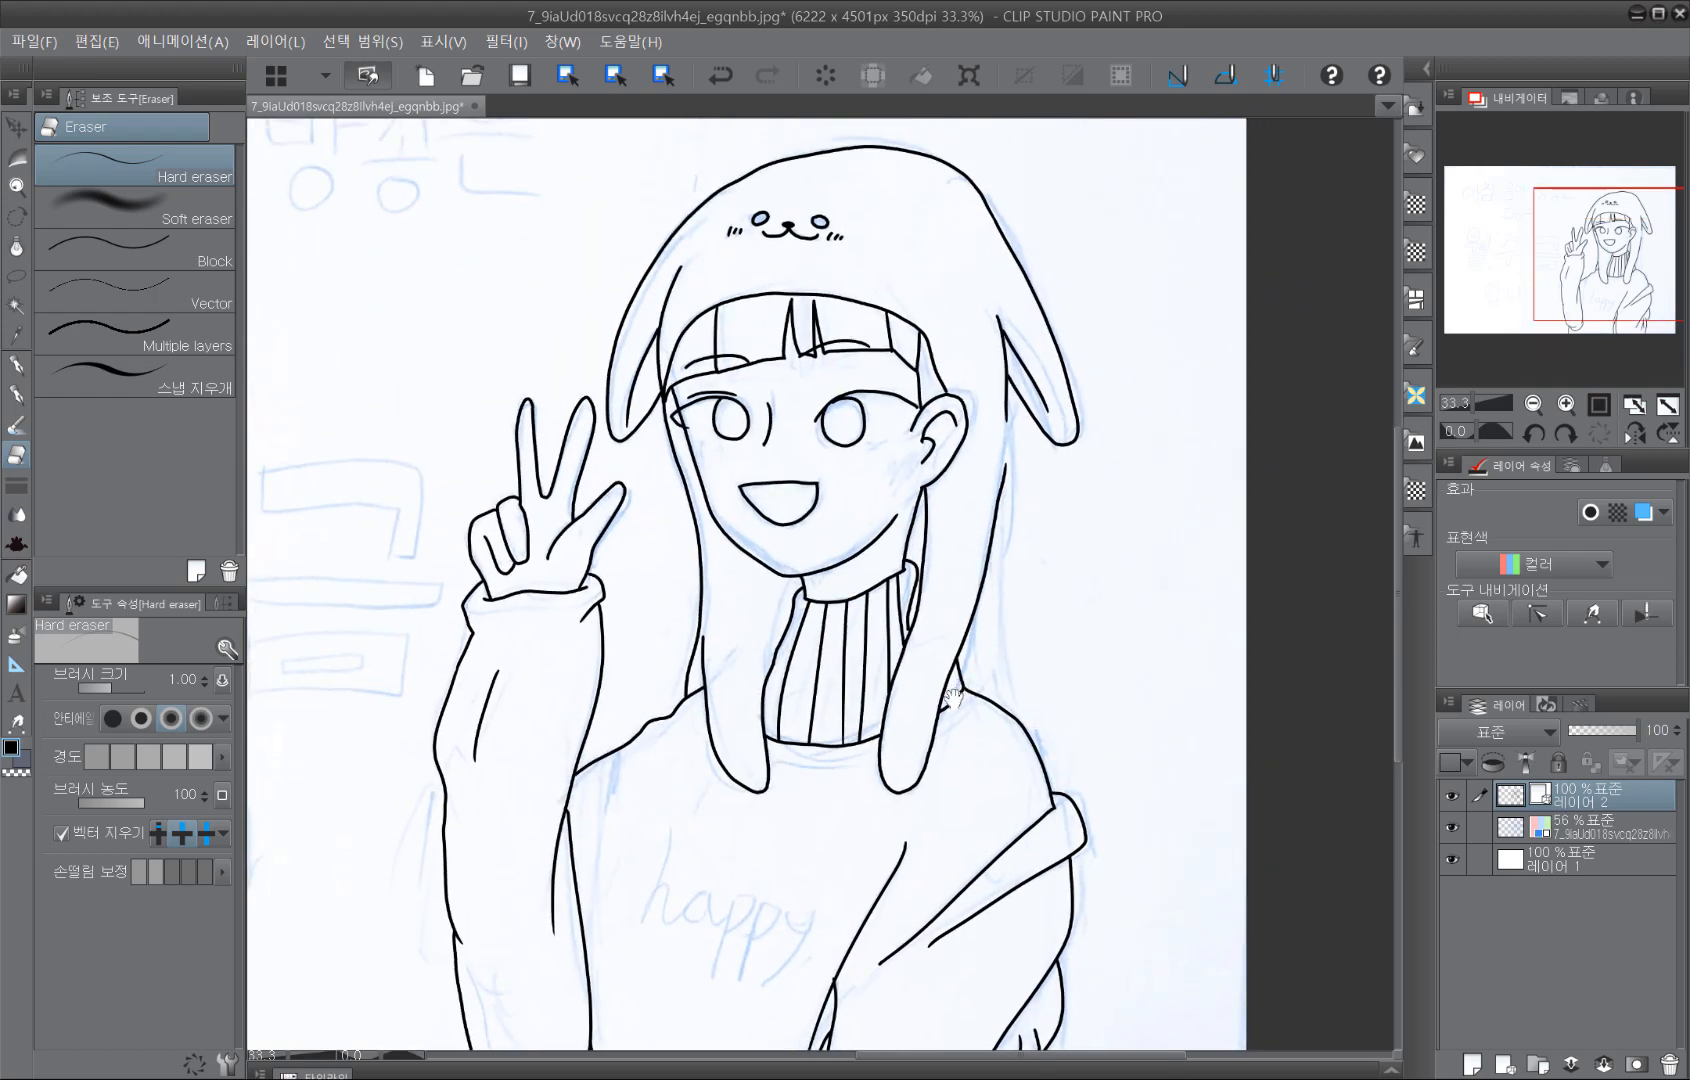
Step: Check the line art on its own by temporarily hiding the pencil sketch layer
scroll(953, 697, "down", 3)
left_click(1451, 827)
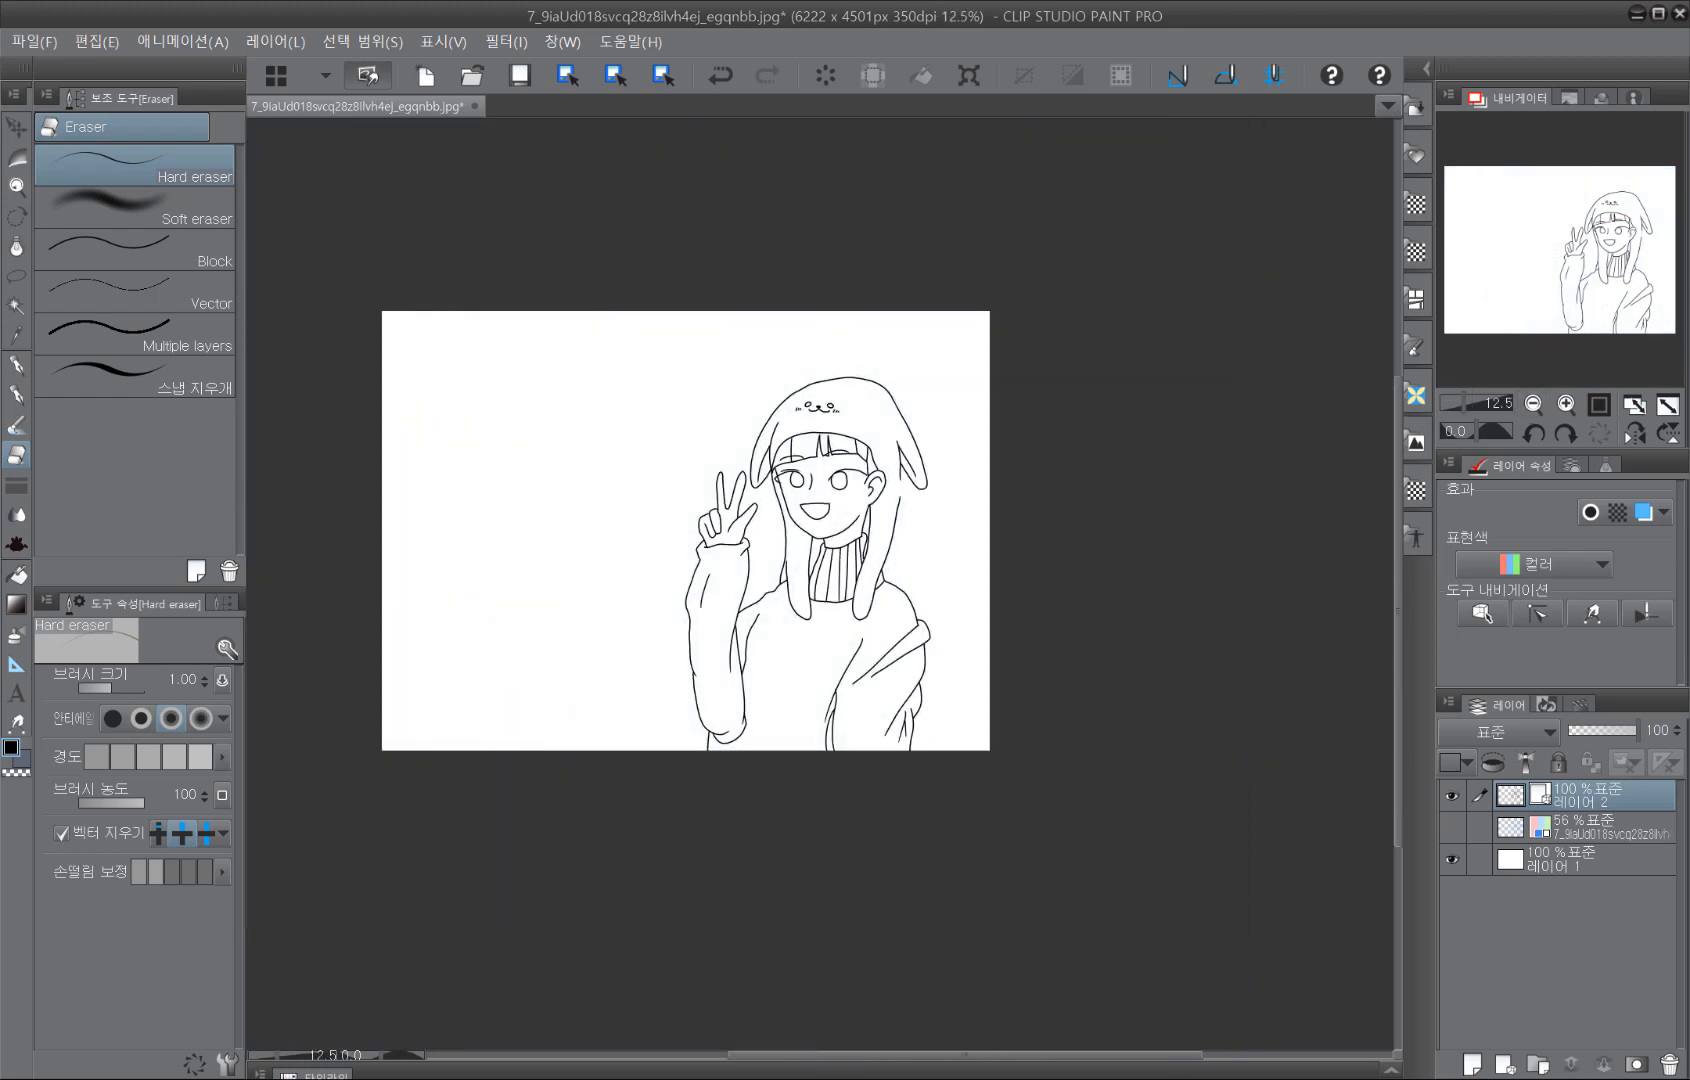
left_click(1566, 404)
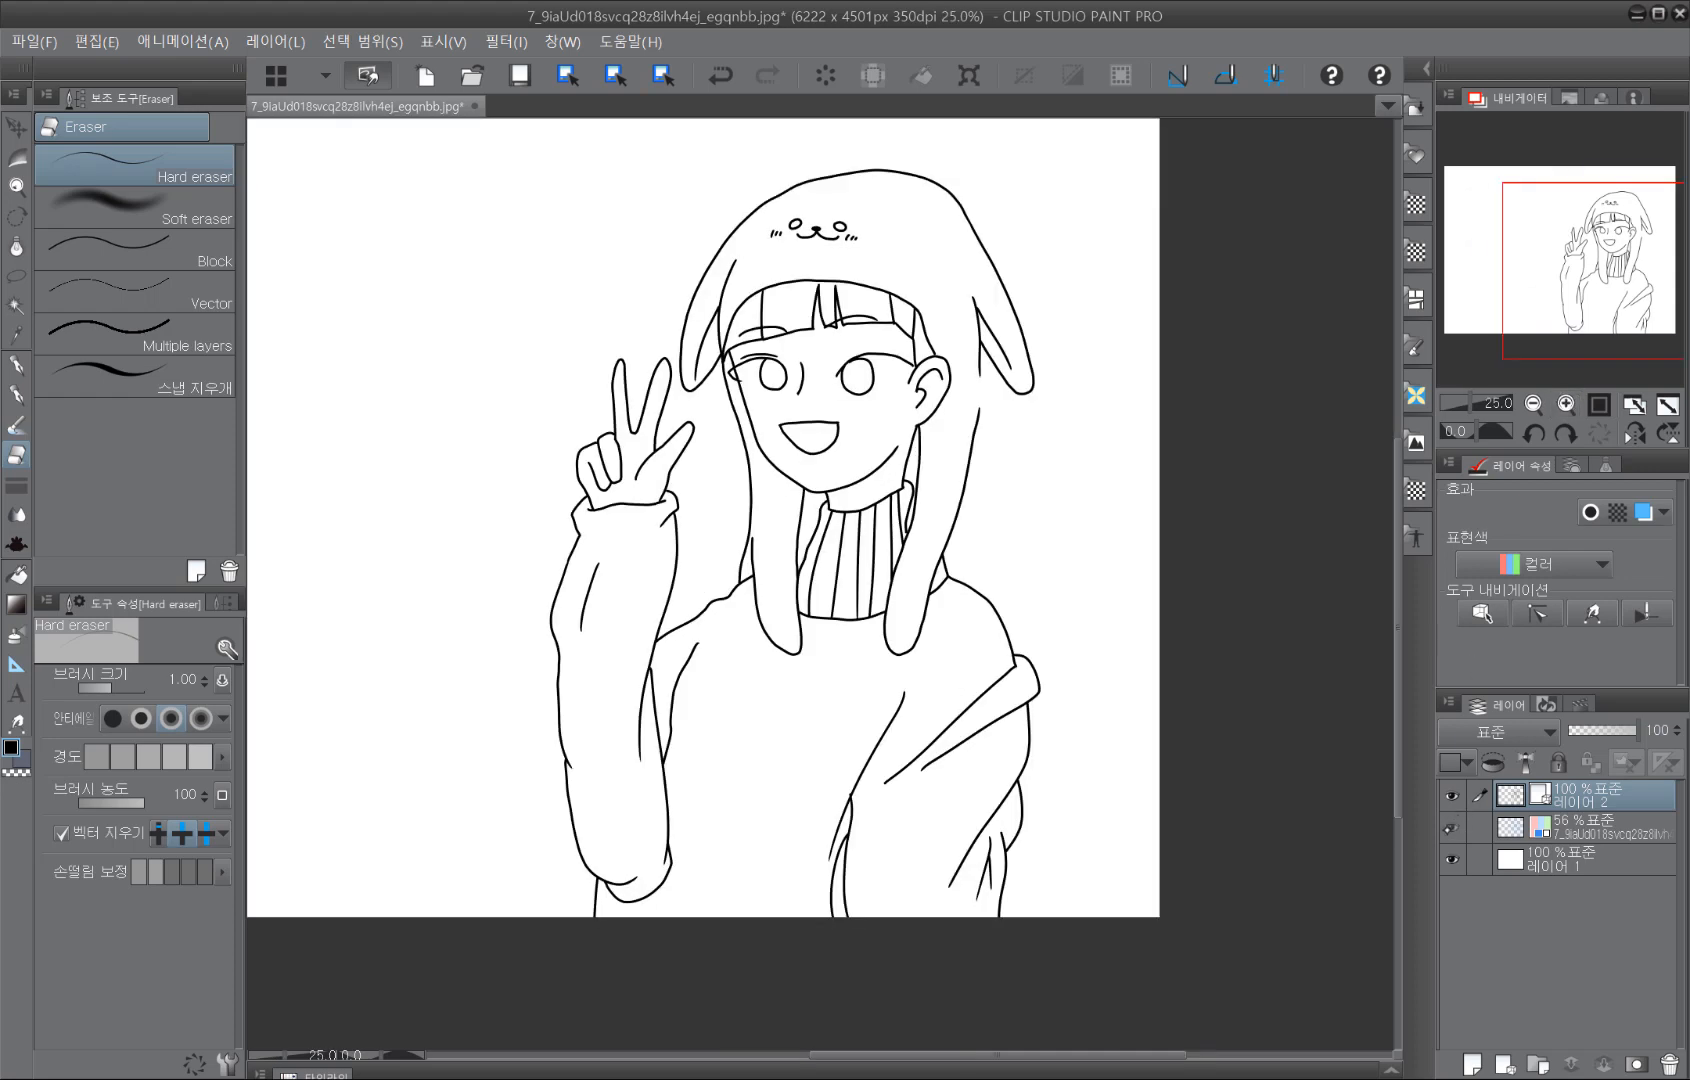
left_click(1450, 828)
left_click(1451, 827)
left_click(1451, 827)
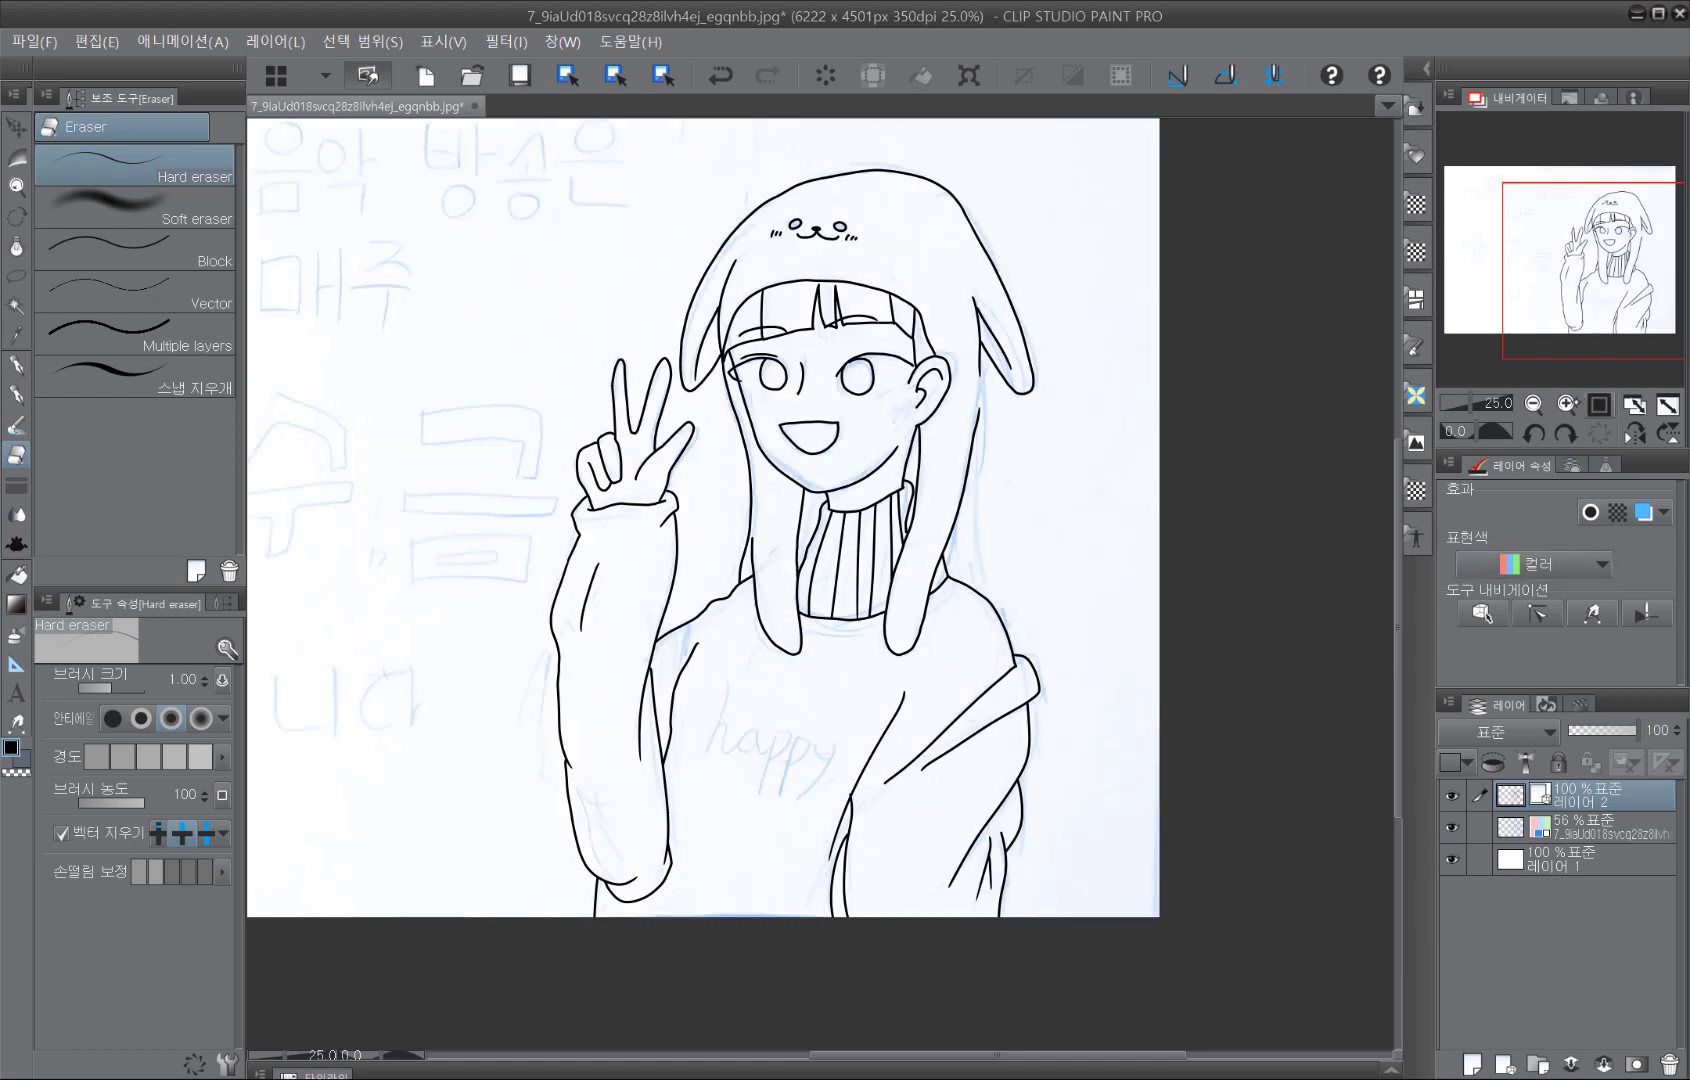
Step: Trace the outer hair line from beneath the right-hand hat flap down to the shoulder with the Turnip pen
left_click(1566, 404)
left_click_drag(1600, 270, 1623, 244)
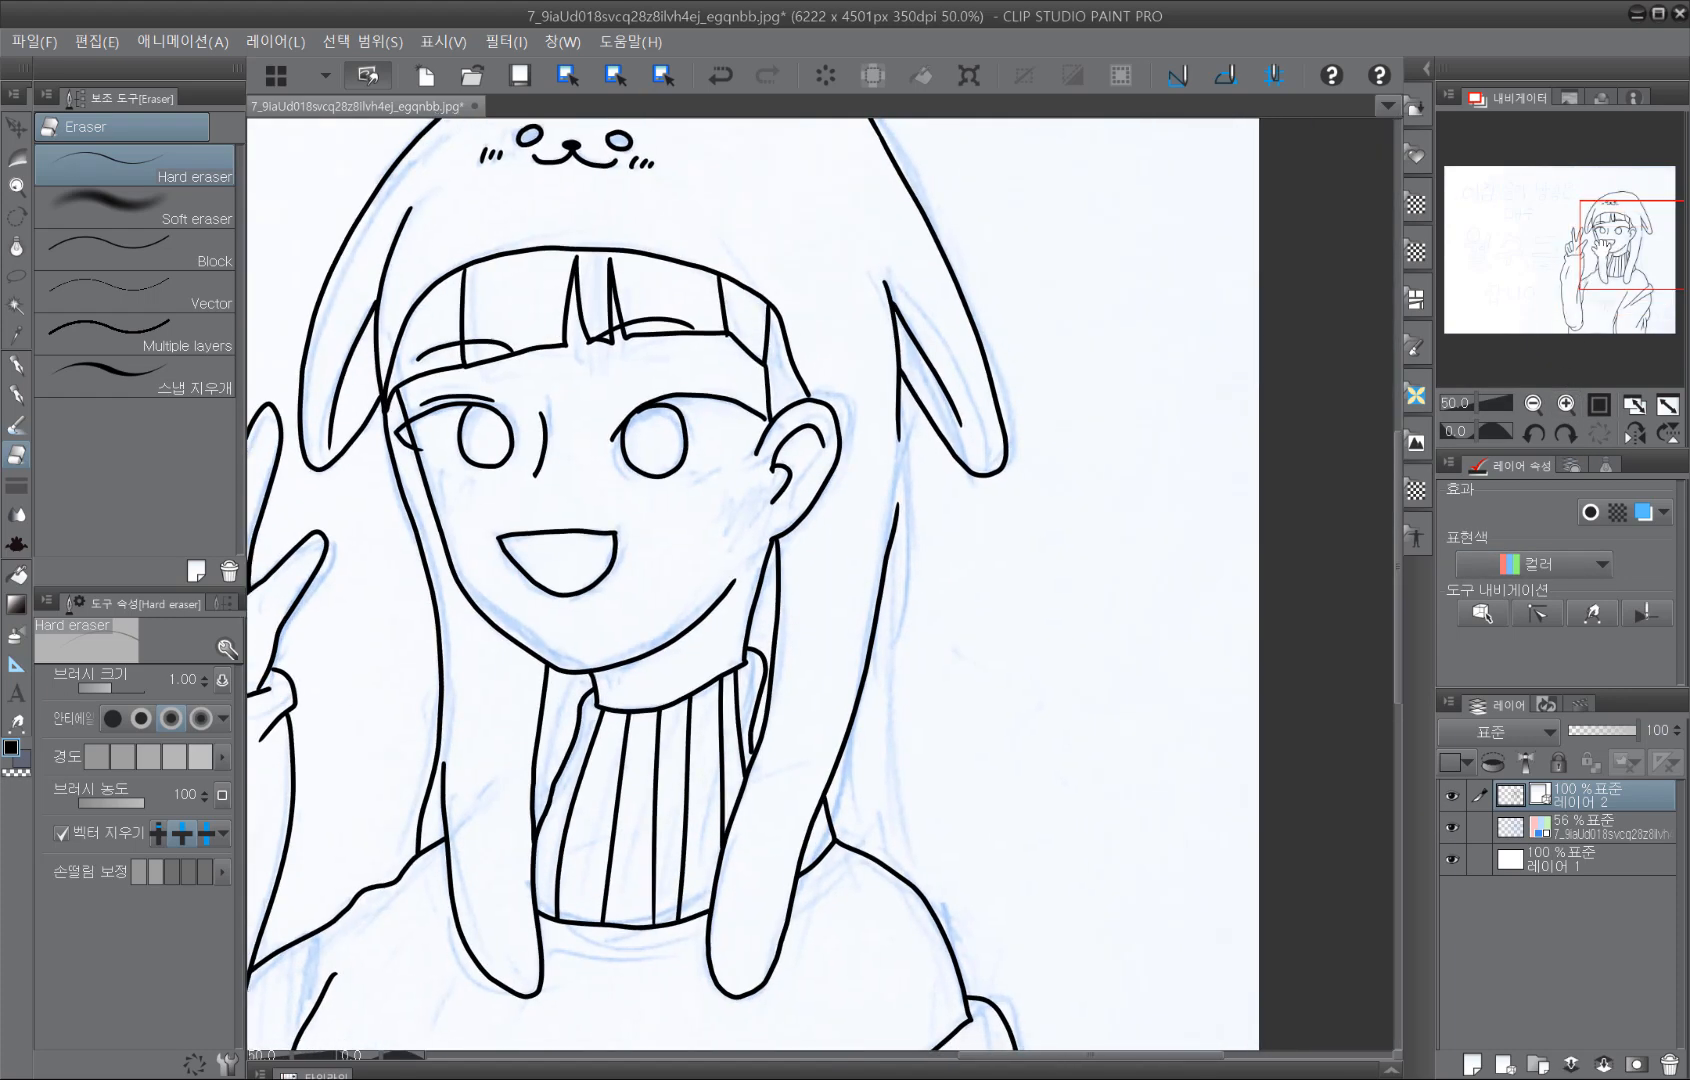
left_click(17, 394)
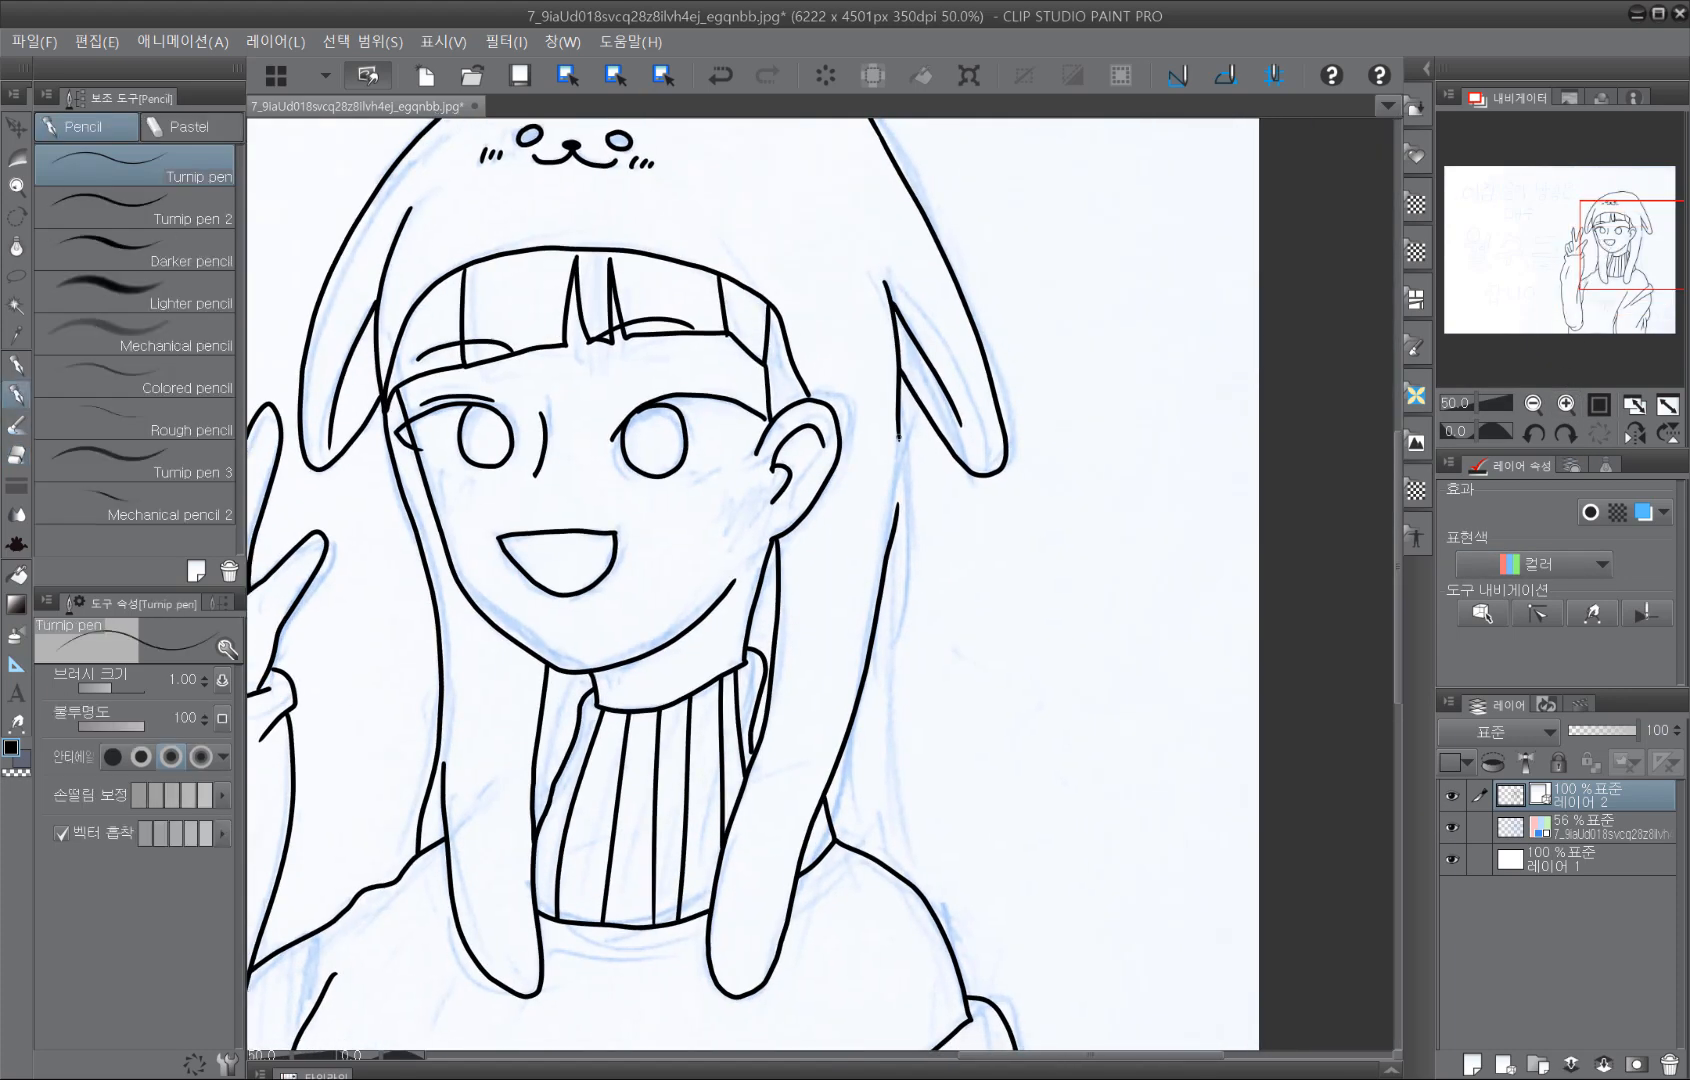
mouse_move(898, 437)
left_mouse_down()
mouse_move(912, 876)
mouse_move(931, 709)
mouse_move(969, 788)
mouse_move(852, 652)
left_mouse_up()
left_click_drag(774, 373, 929, 513)
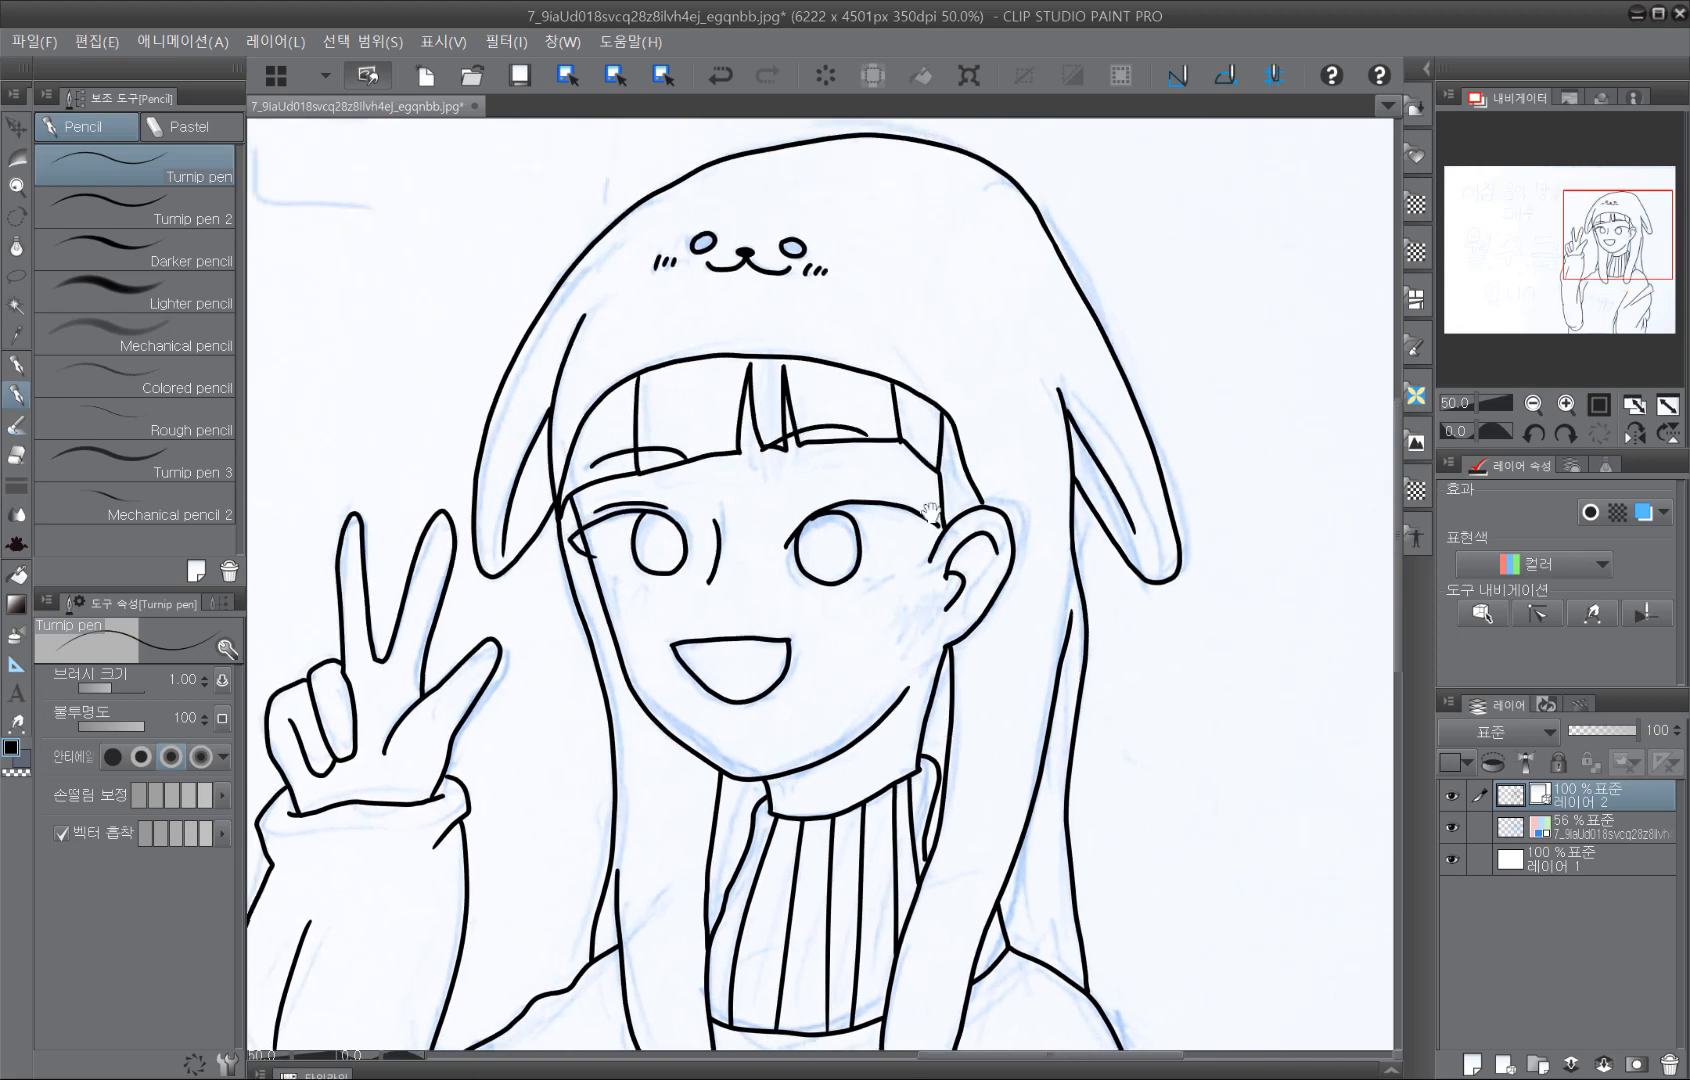
Step: Examine the traced hat, face, hair and sweater up close and as a whole for missing lines
left_click_drag(988, 445, 980, 314)
left_click(1566, 404)
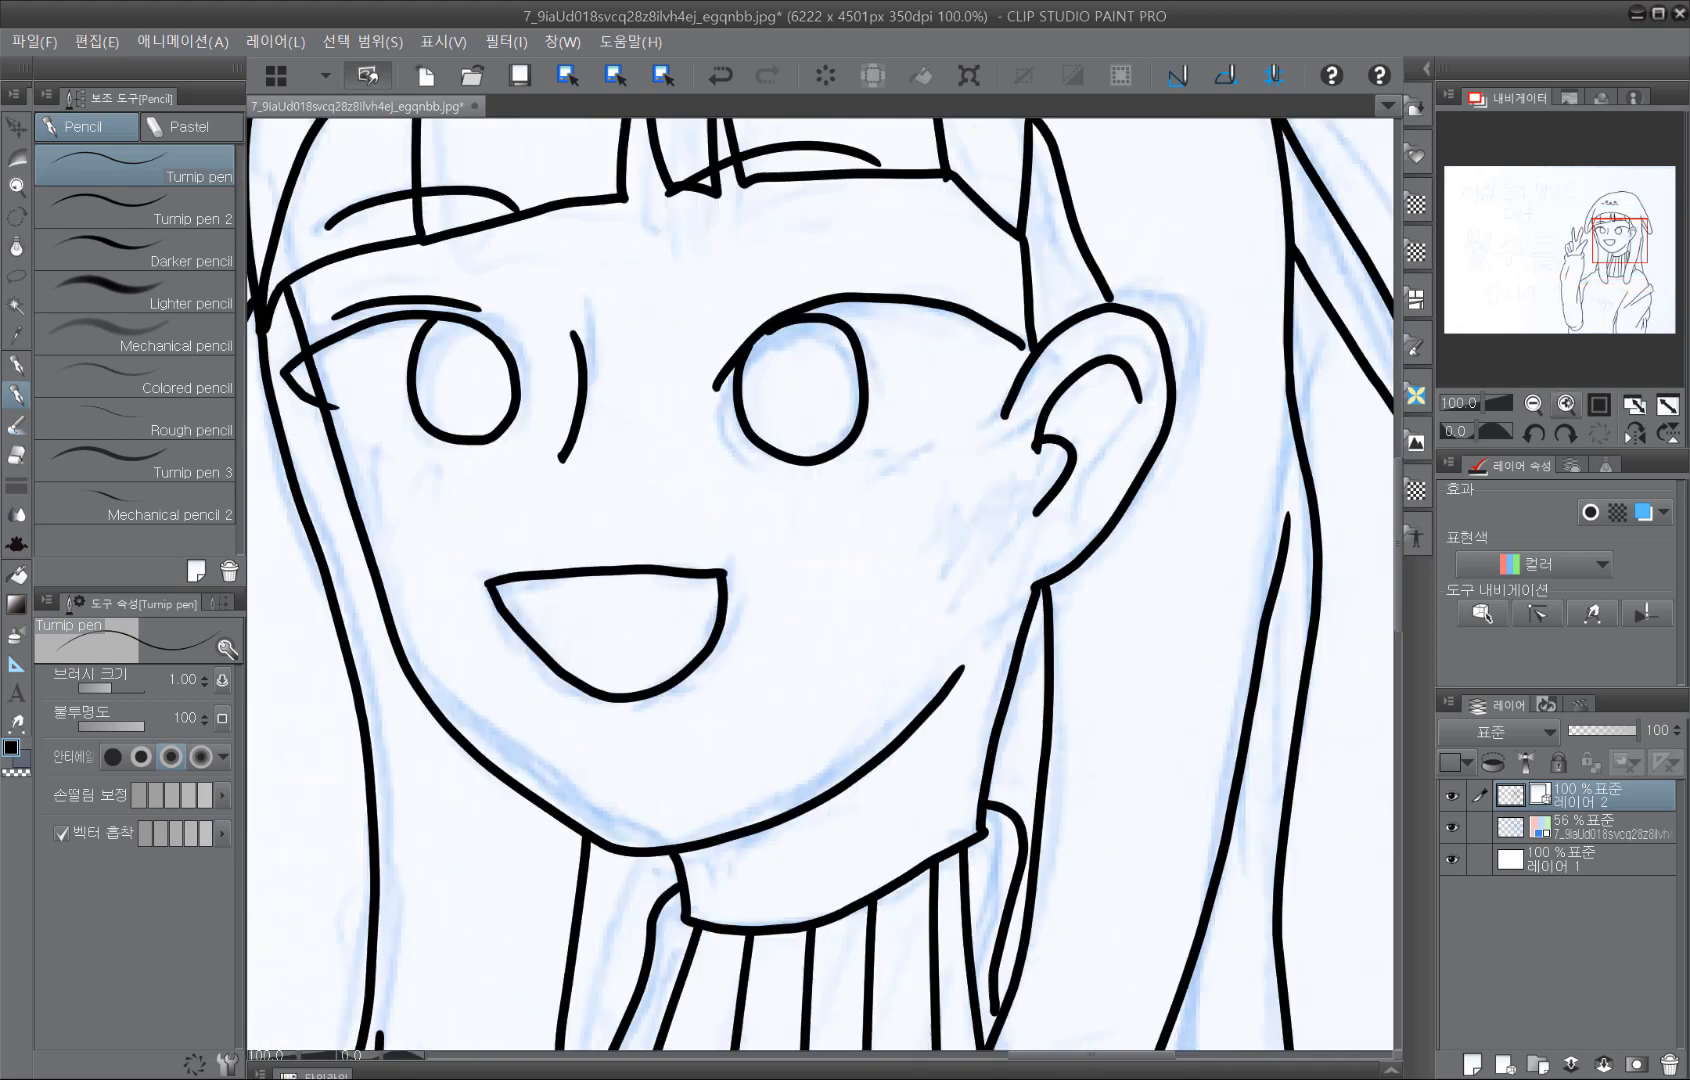
left_click(1566, 404)
left_click_drag(1256, 570, 1181, 698)
left_click_drag(1258, 527, 1257, 645)
scroll(1257, 645, "down", 1)
left_click(1533, 404)
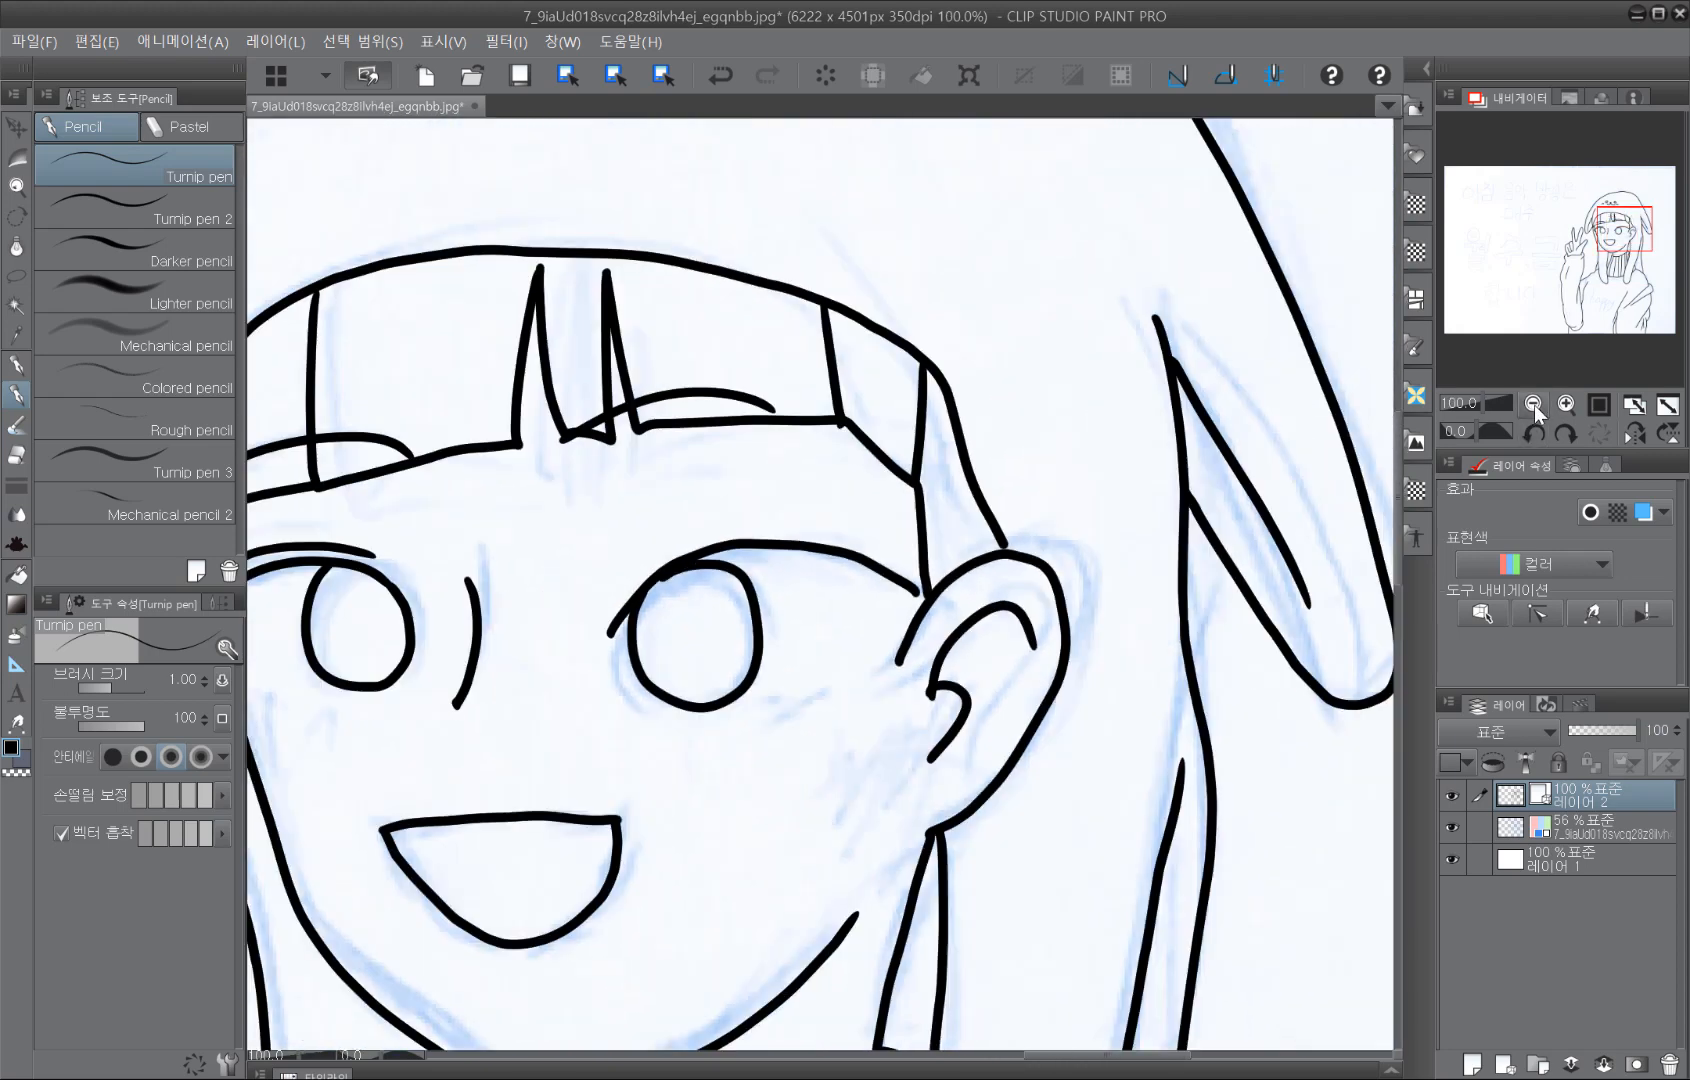
left_click(1533, 404)
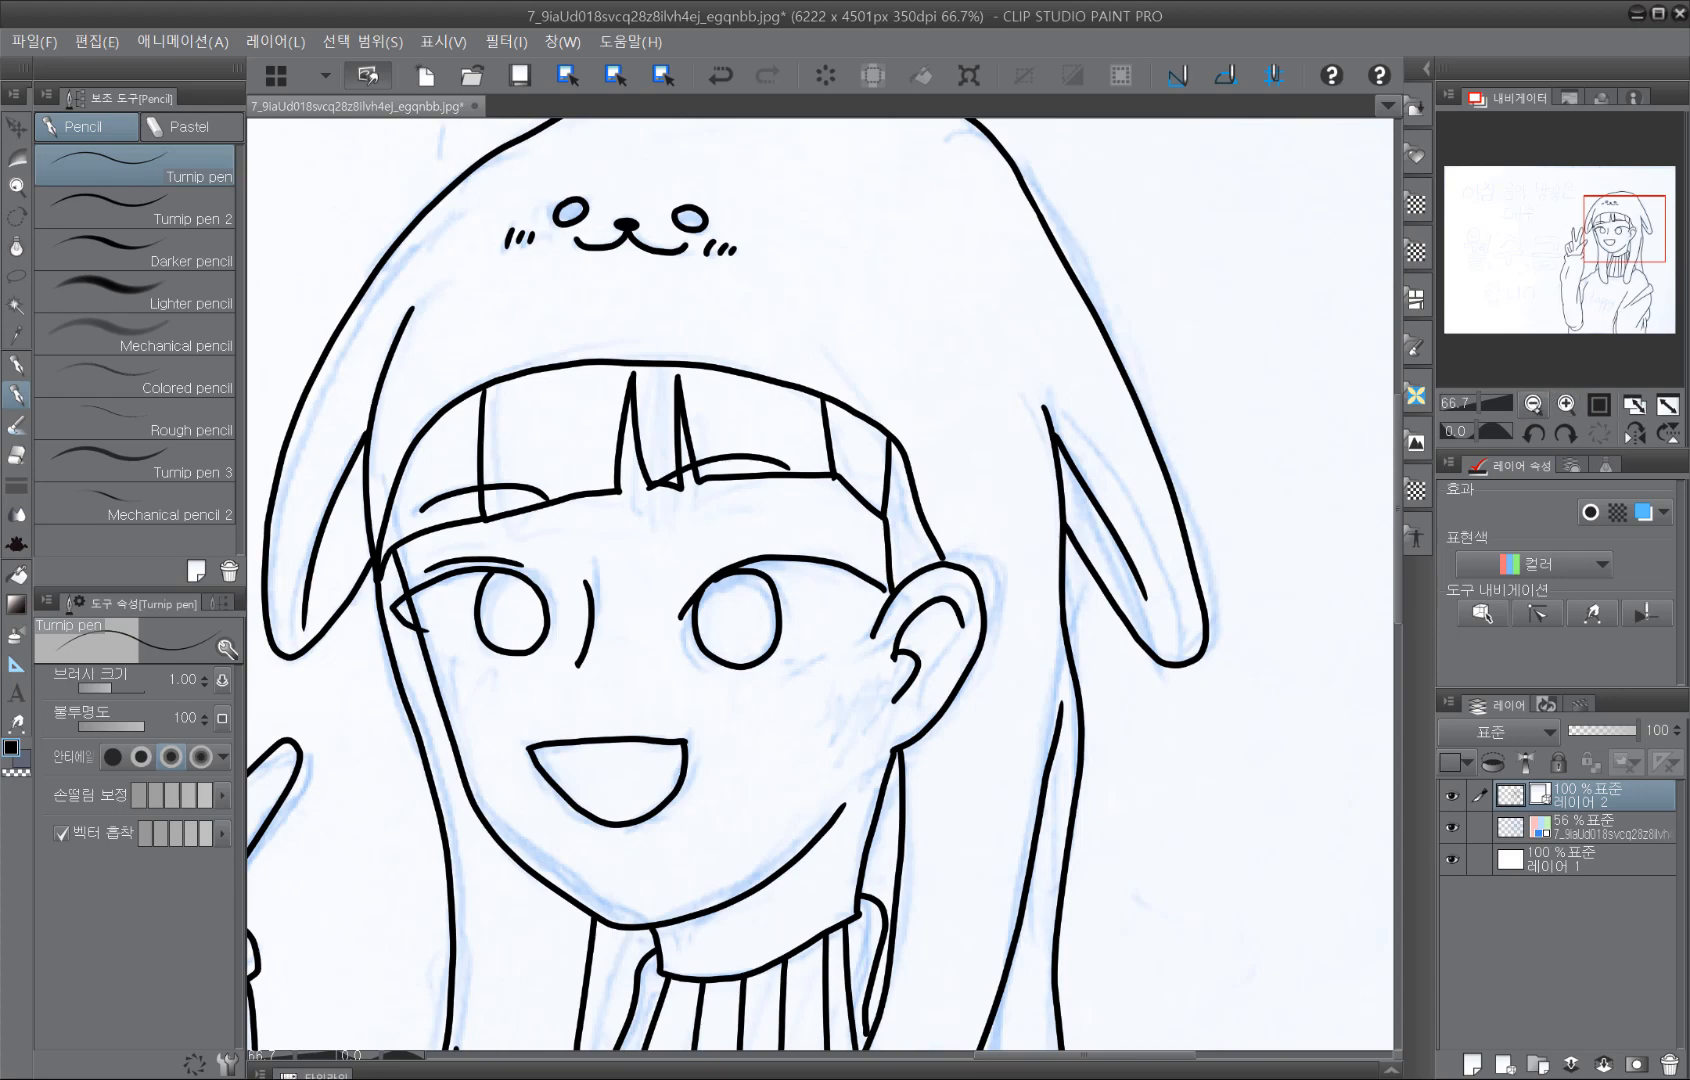
left_click(1533, 404)
left_click(1533, 404)
left_click_drag(1204, 651, 1259, 511)
left_click_drag(1210, 844, 1270, 623)
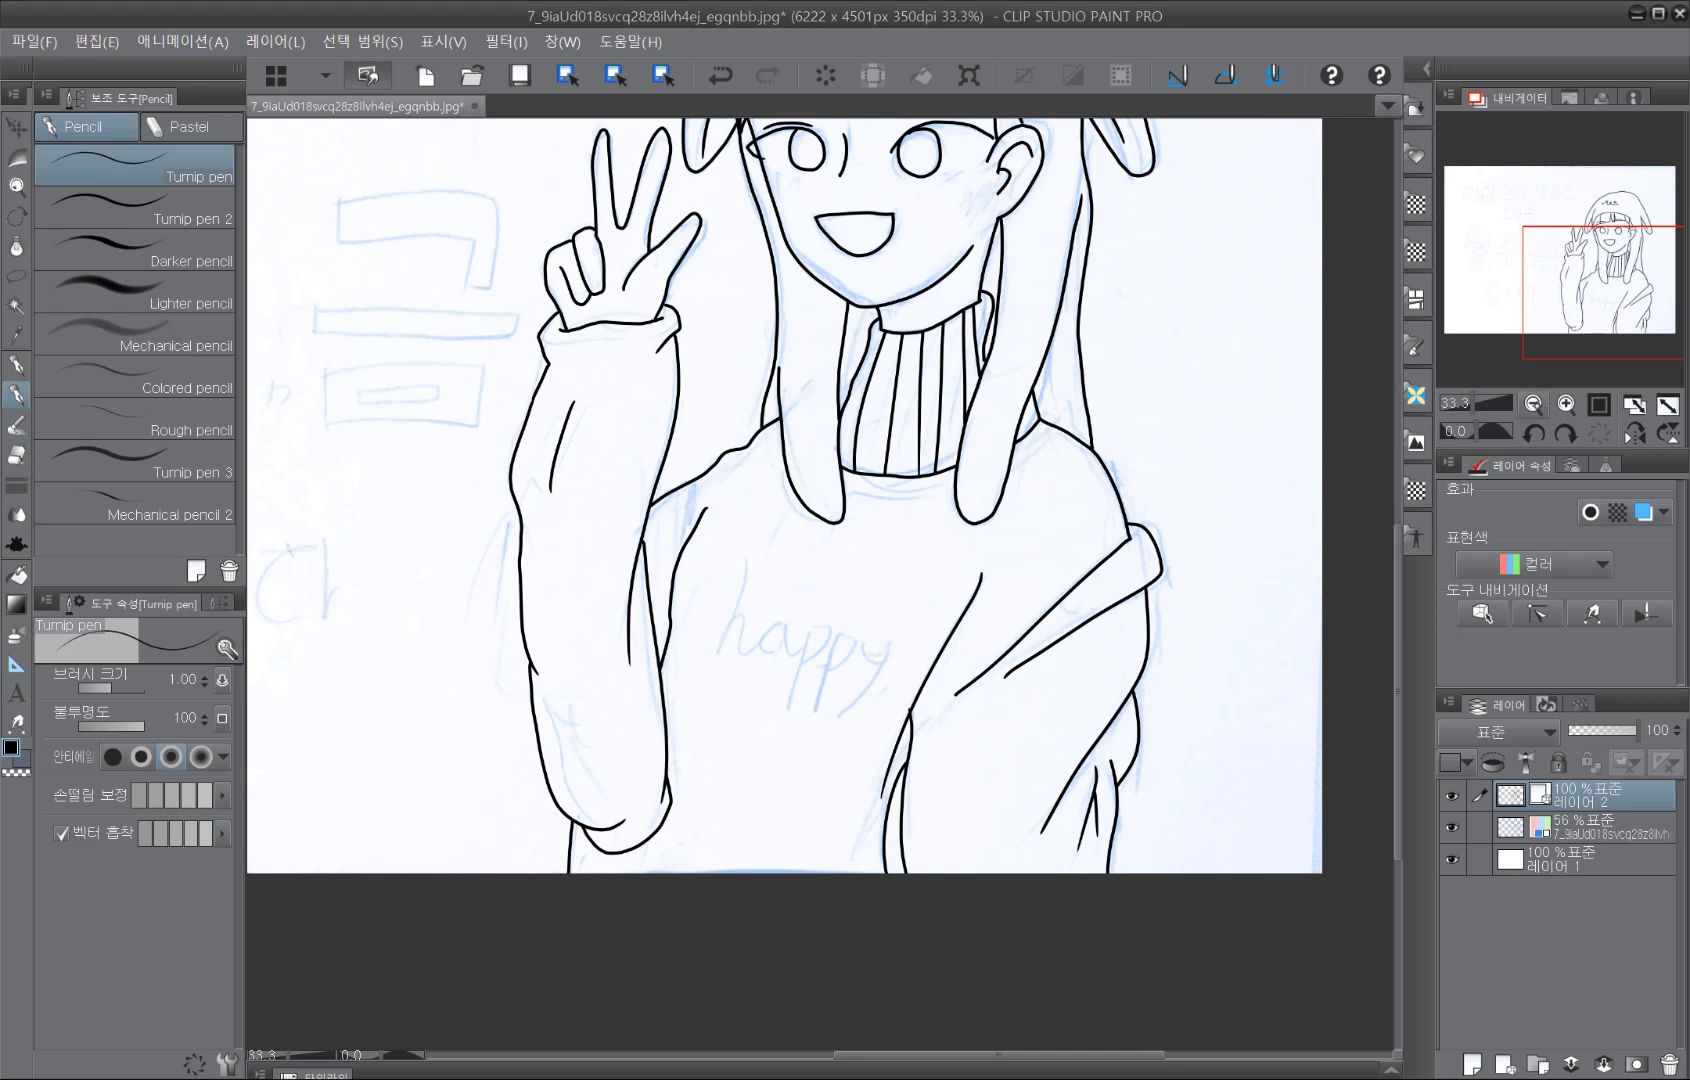
left_click(1534, 405)
left_click_drag(1576, 304, 1588, 281)
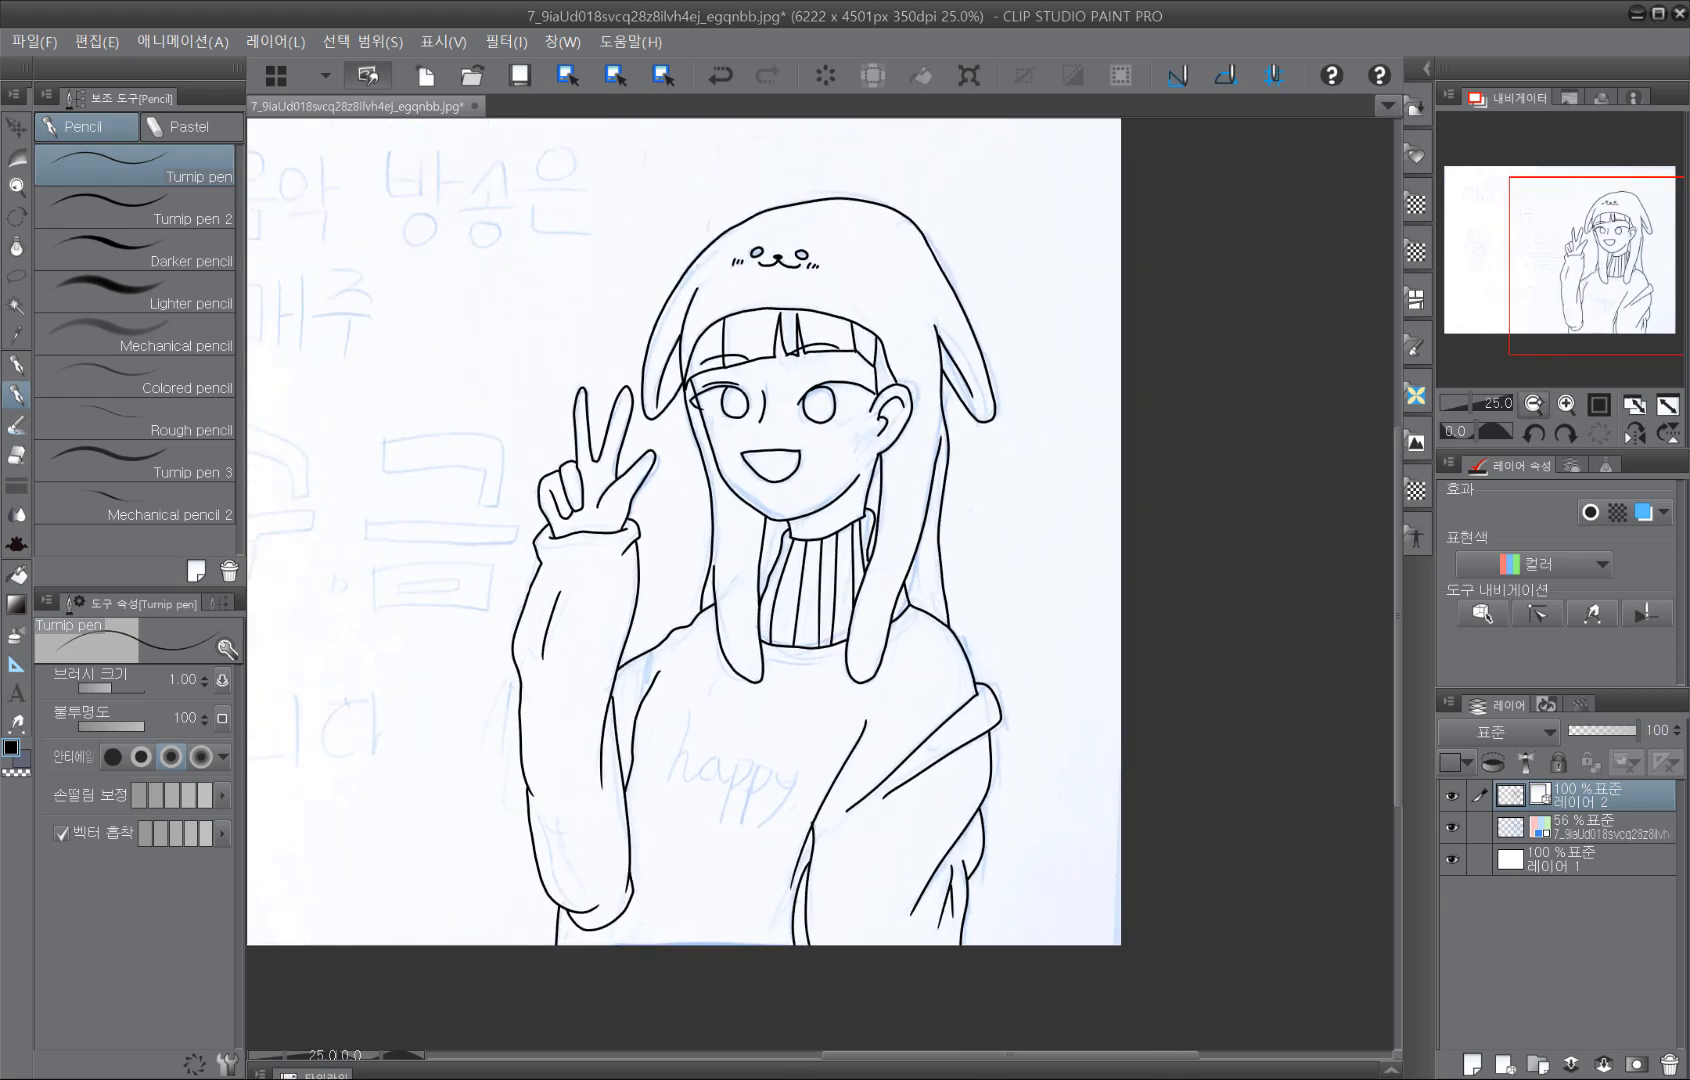
left_click(1534, 405)
left_click(1566, 405)
left_click(1566, 405)
left_click_drag(1583, 306, 1535, 300)
Step: Hide the pencil sketch layer and check the line art against transparency by temporarily hiding the white background layer
left_click(1451, 828)
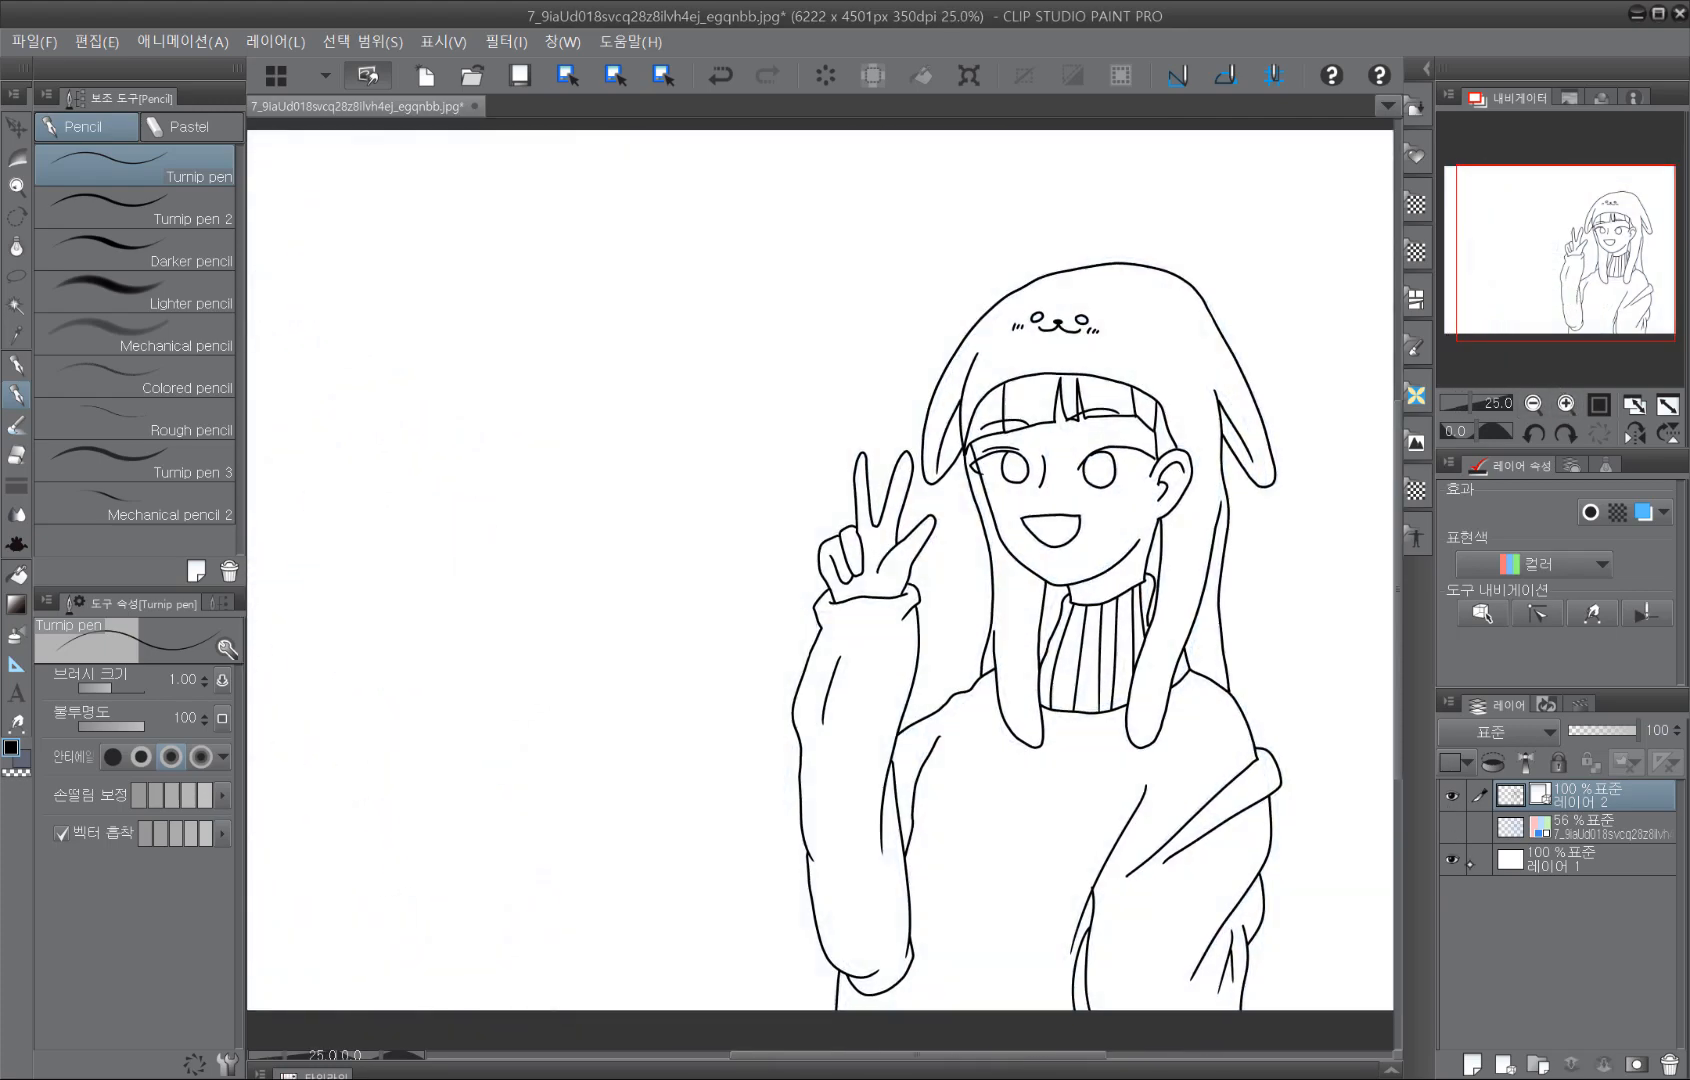
left_click(1534, 405)
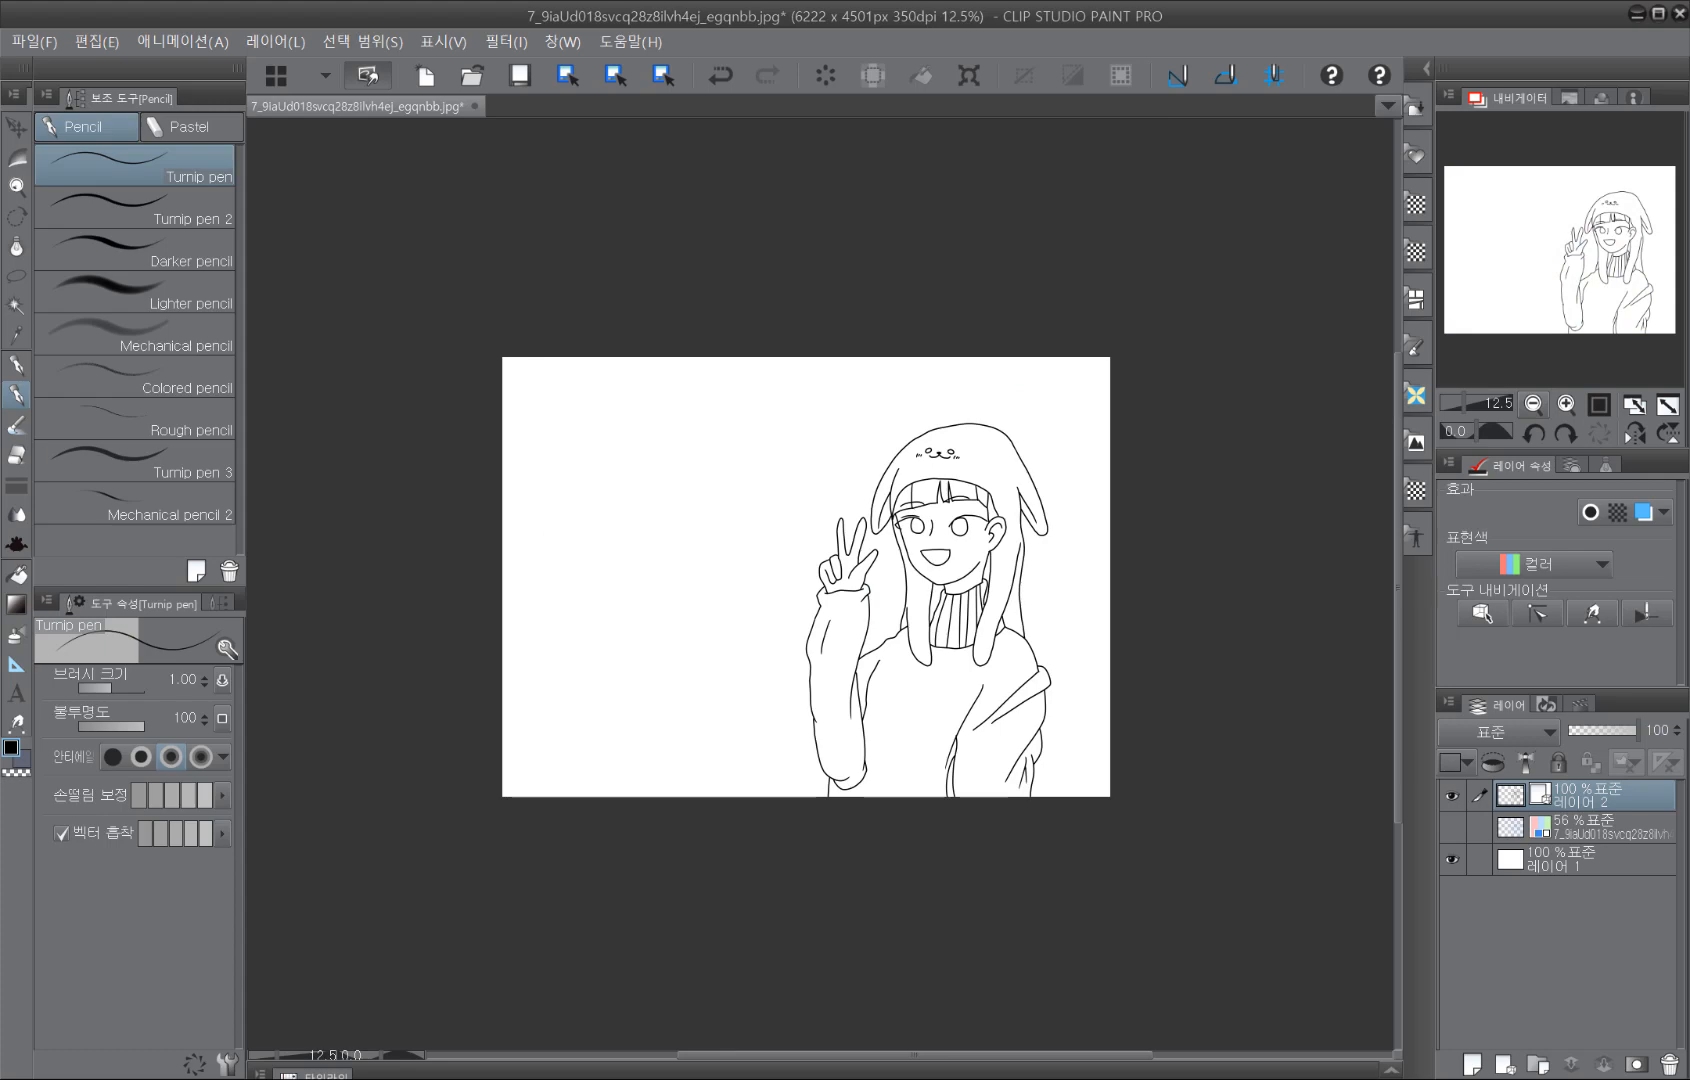
left_click(1455, 857)
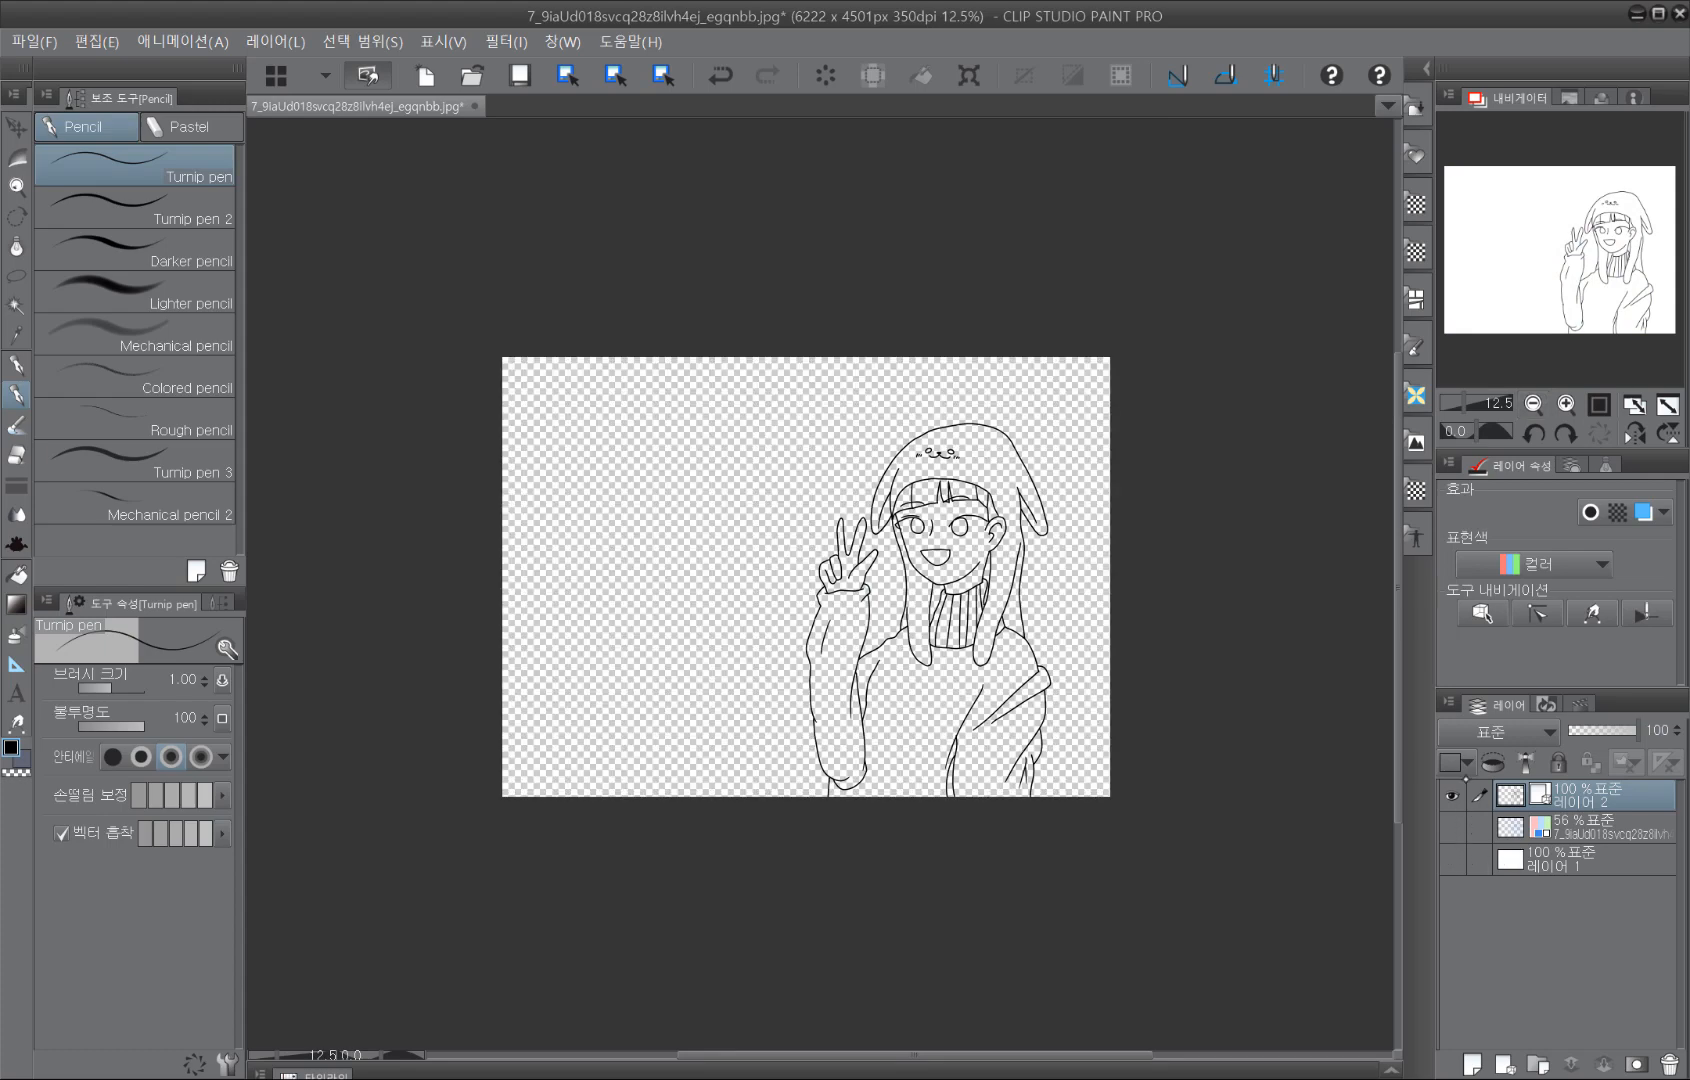
left_click(1566, 403)
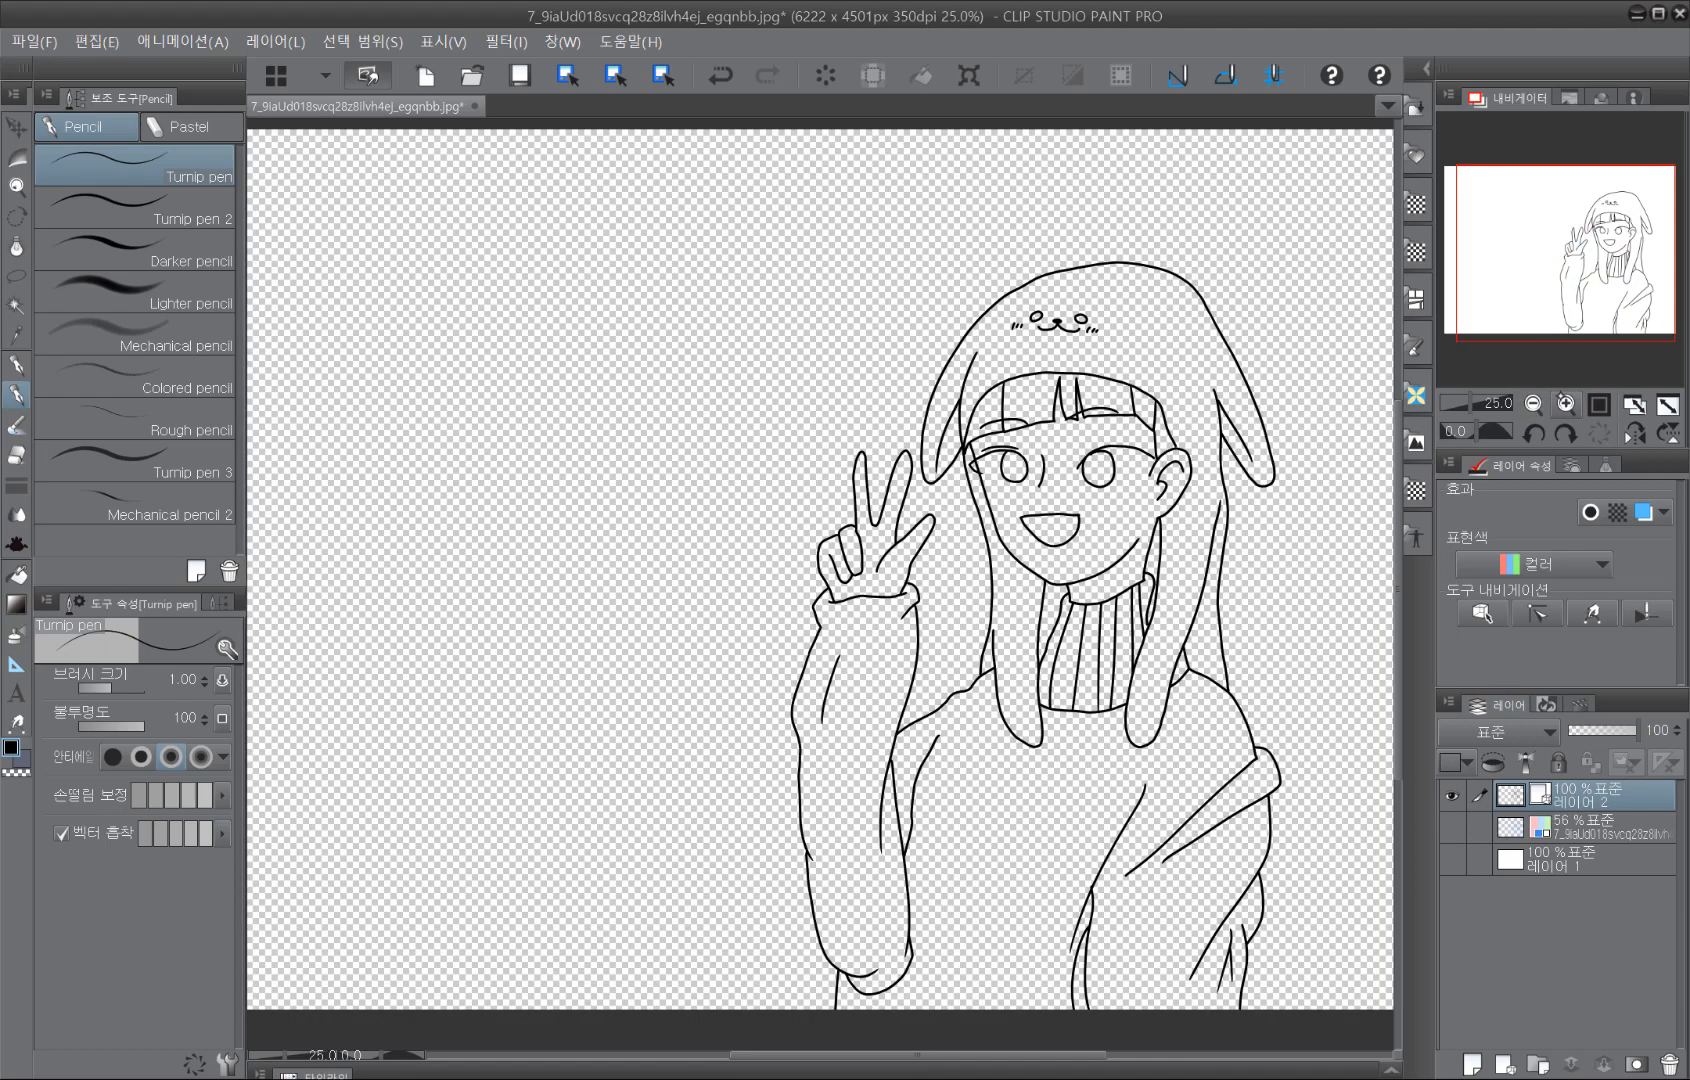
left_click(1534, 405)
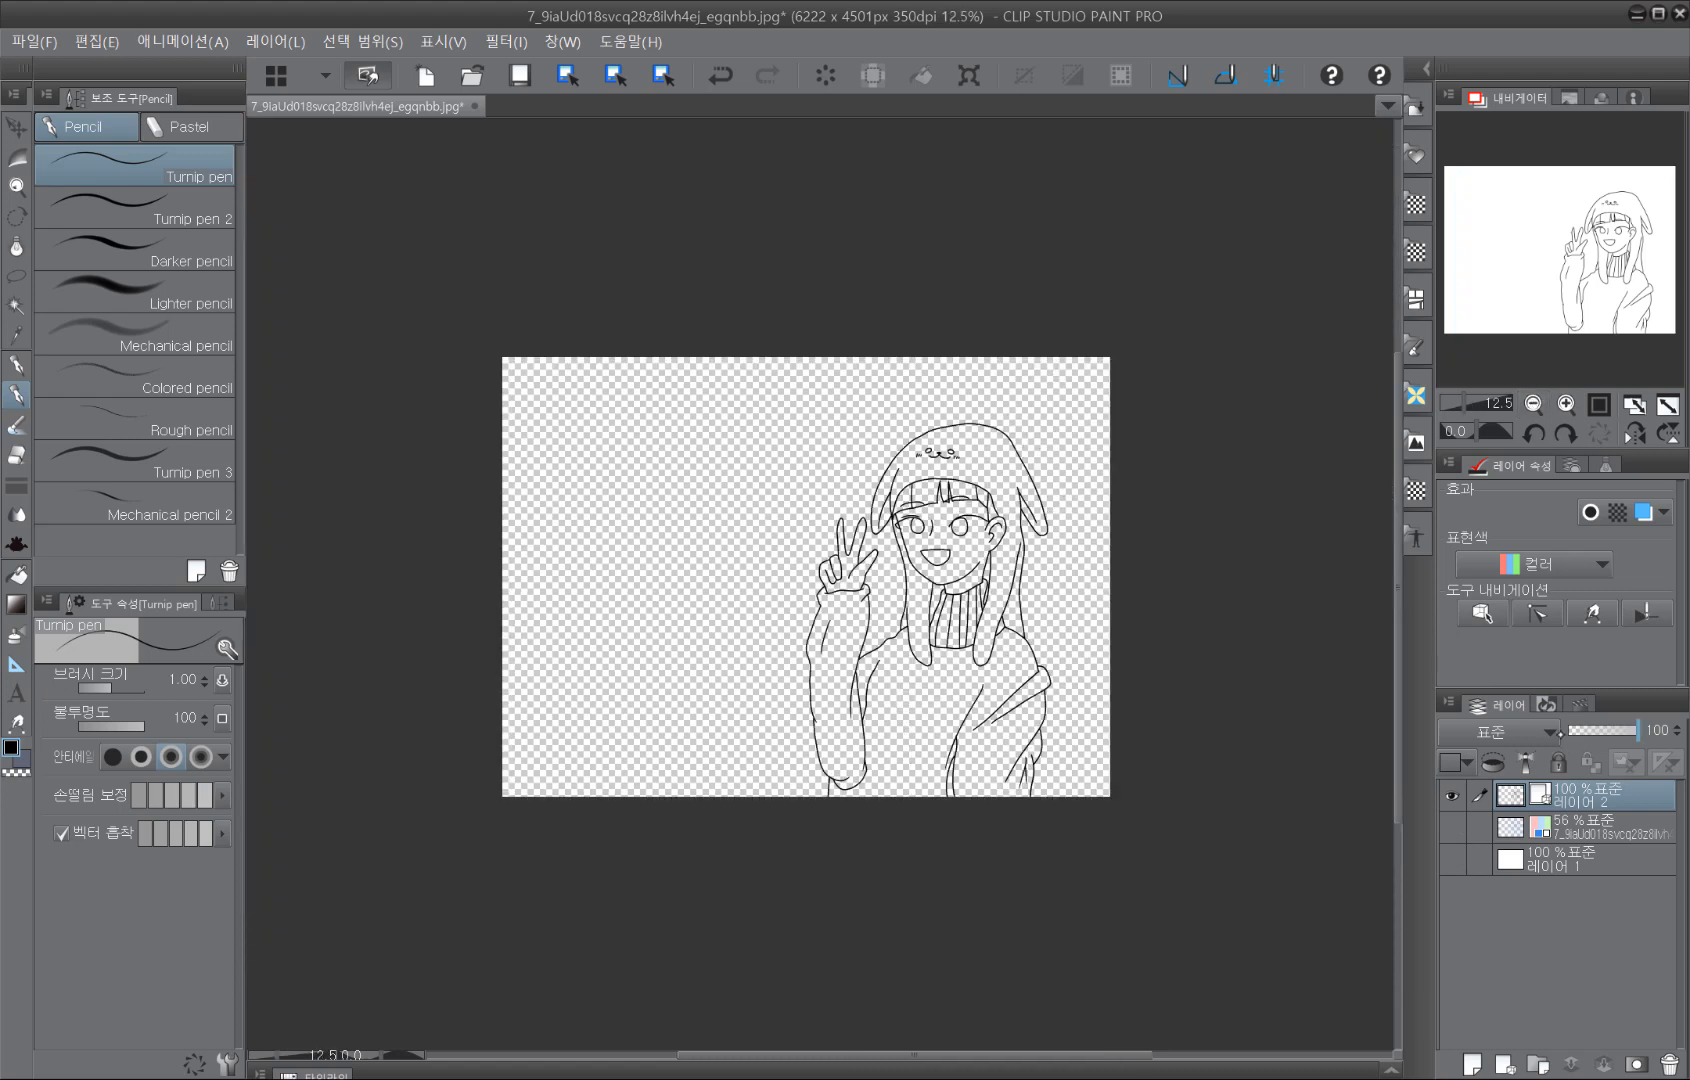
left_click(1452, 858)
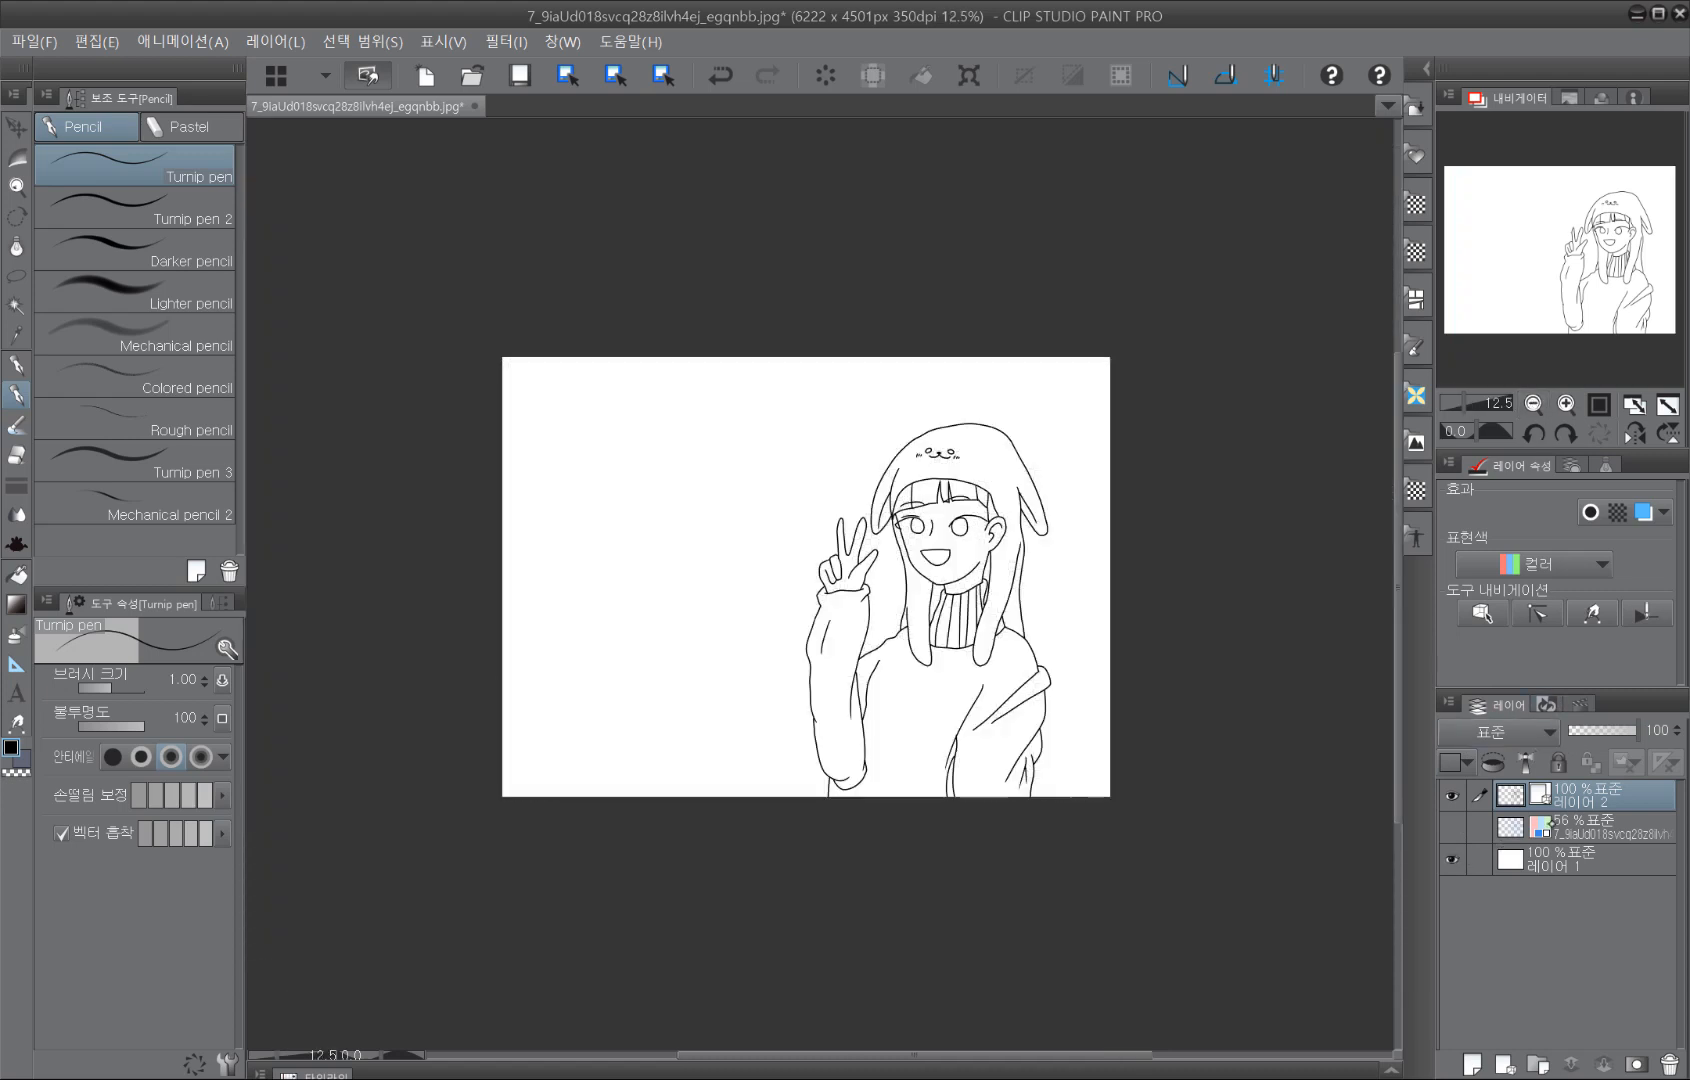
left_click(1566, 403)
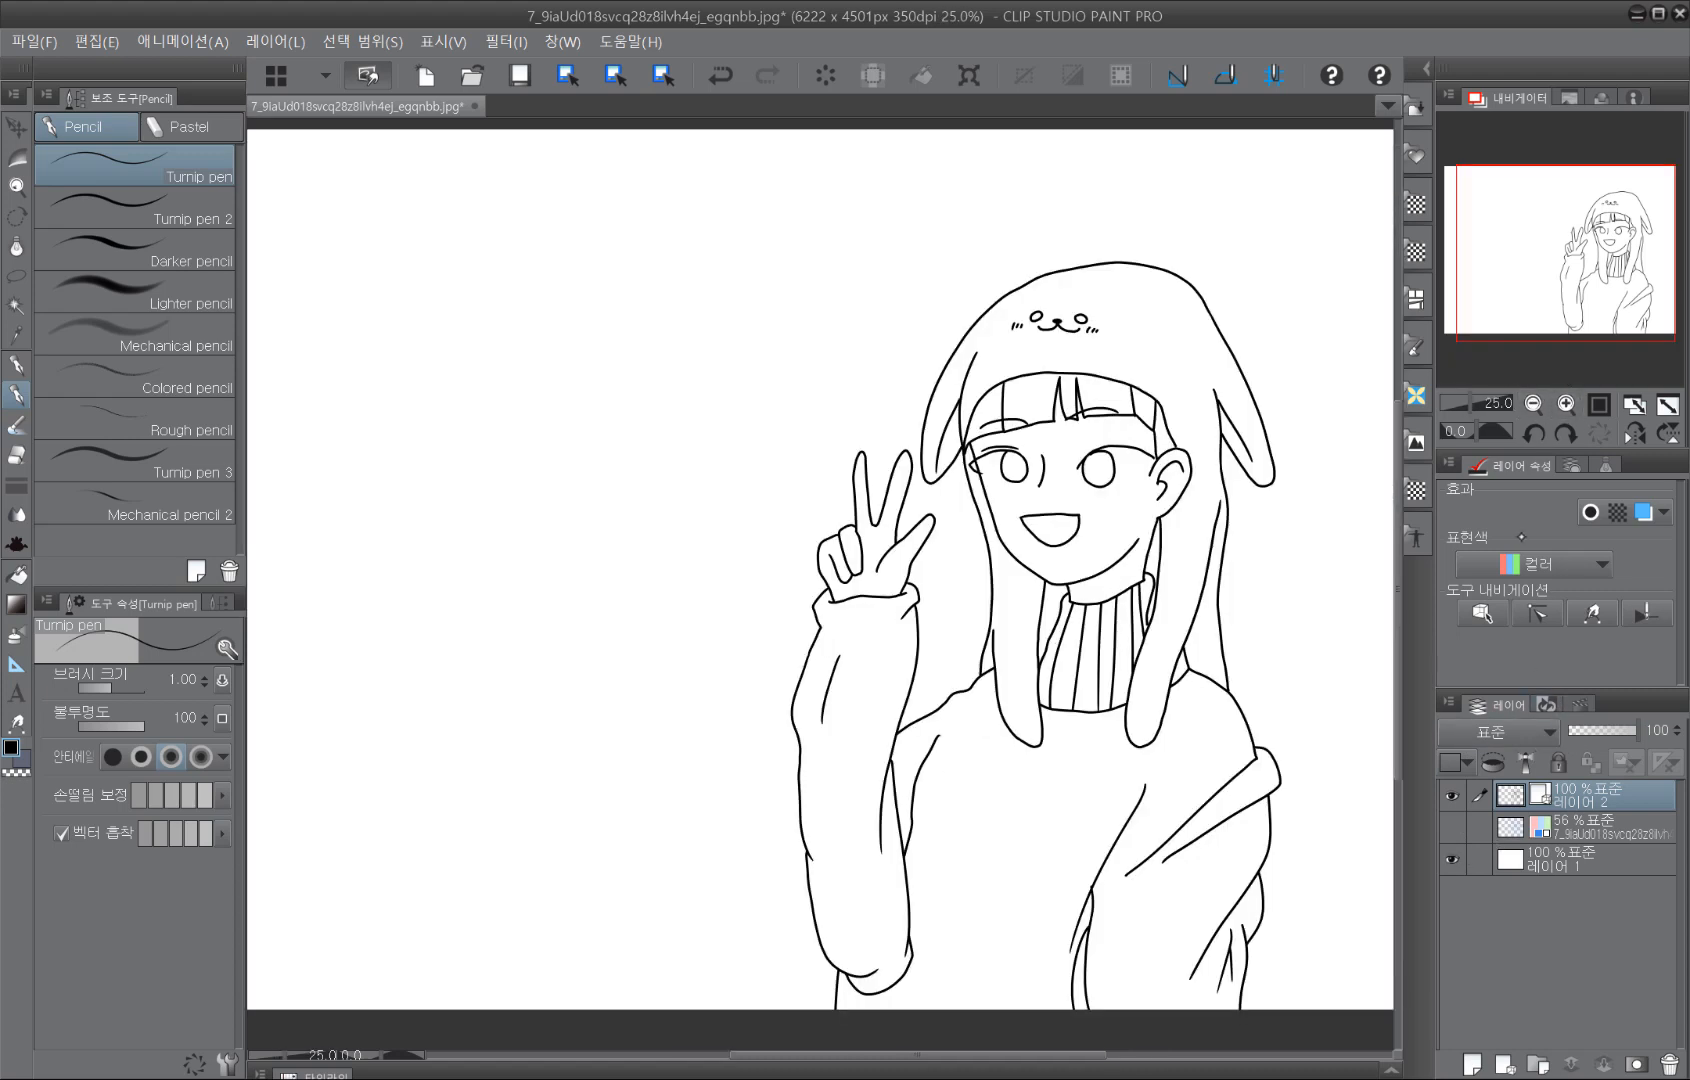
Step: Try rotating the line art to about -4.0° and stretching it non-proportionally with a transform, and undo the stretch
left_click_drag(787, 537, 771, 569)
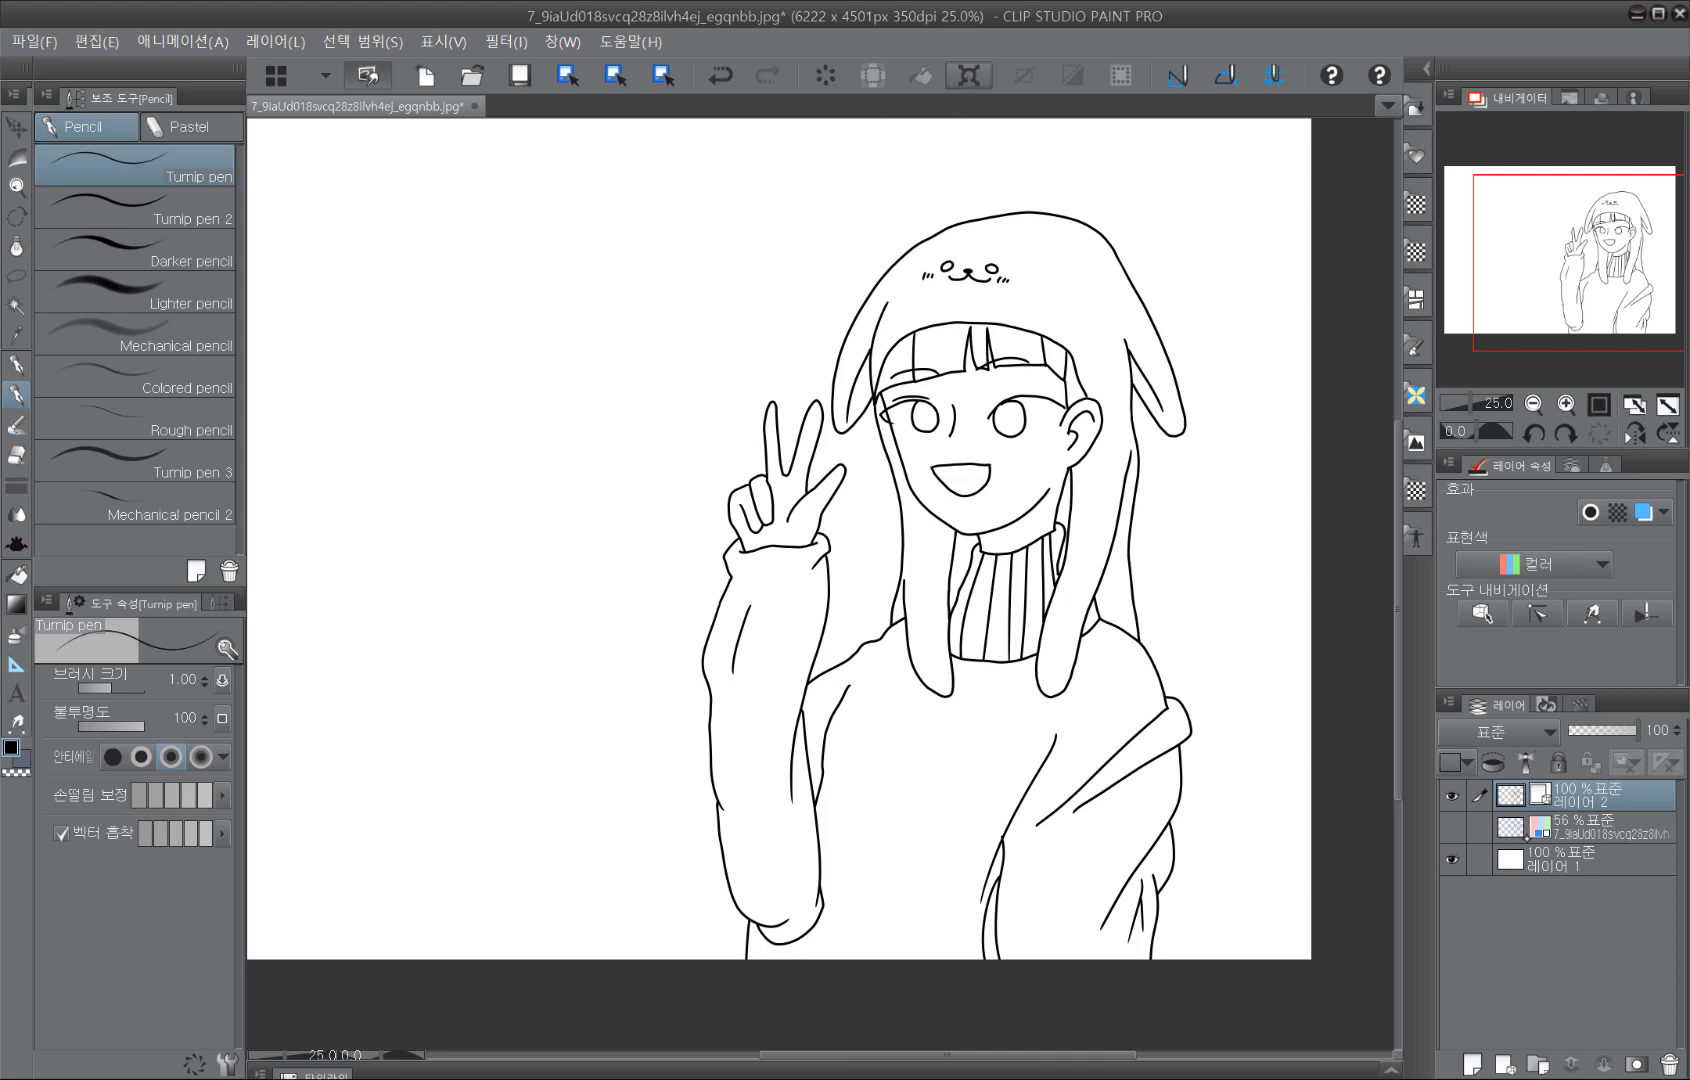
key("ctrl+t")
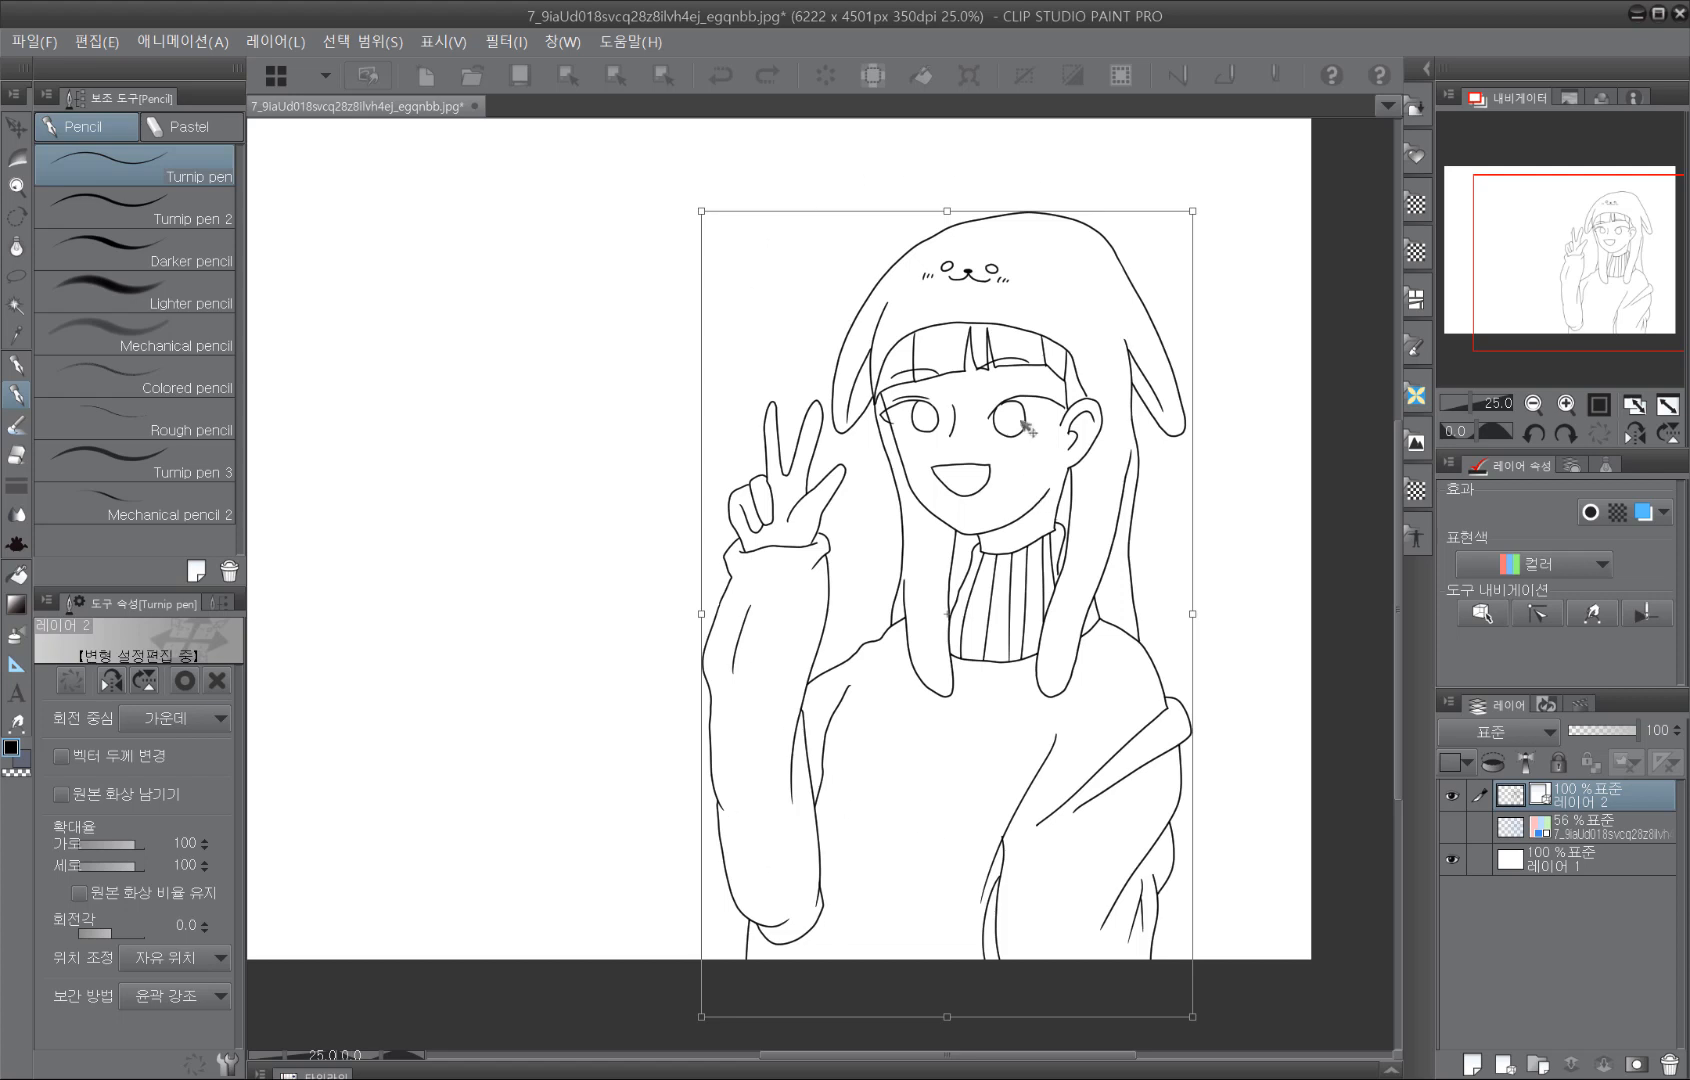
mouse_move(1241, 193)
left_mouse_down()
mouse_move(1192, 155)
mouse_move(1207, 151)
mouse_move(1264, 245)
mouse_move(1260, 215)
mouse_move(1162, 192)
mouse_move(1105, 358)
mouse_move(1150, 355)
mouse_move(1156, 257)
mouse_move(1122, 108)
left_mouse_up()
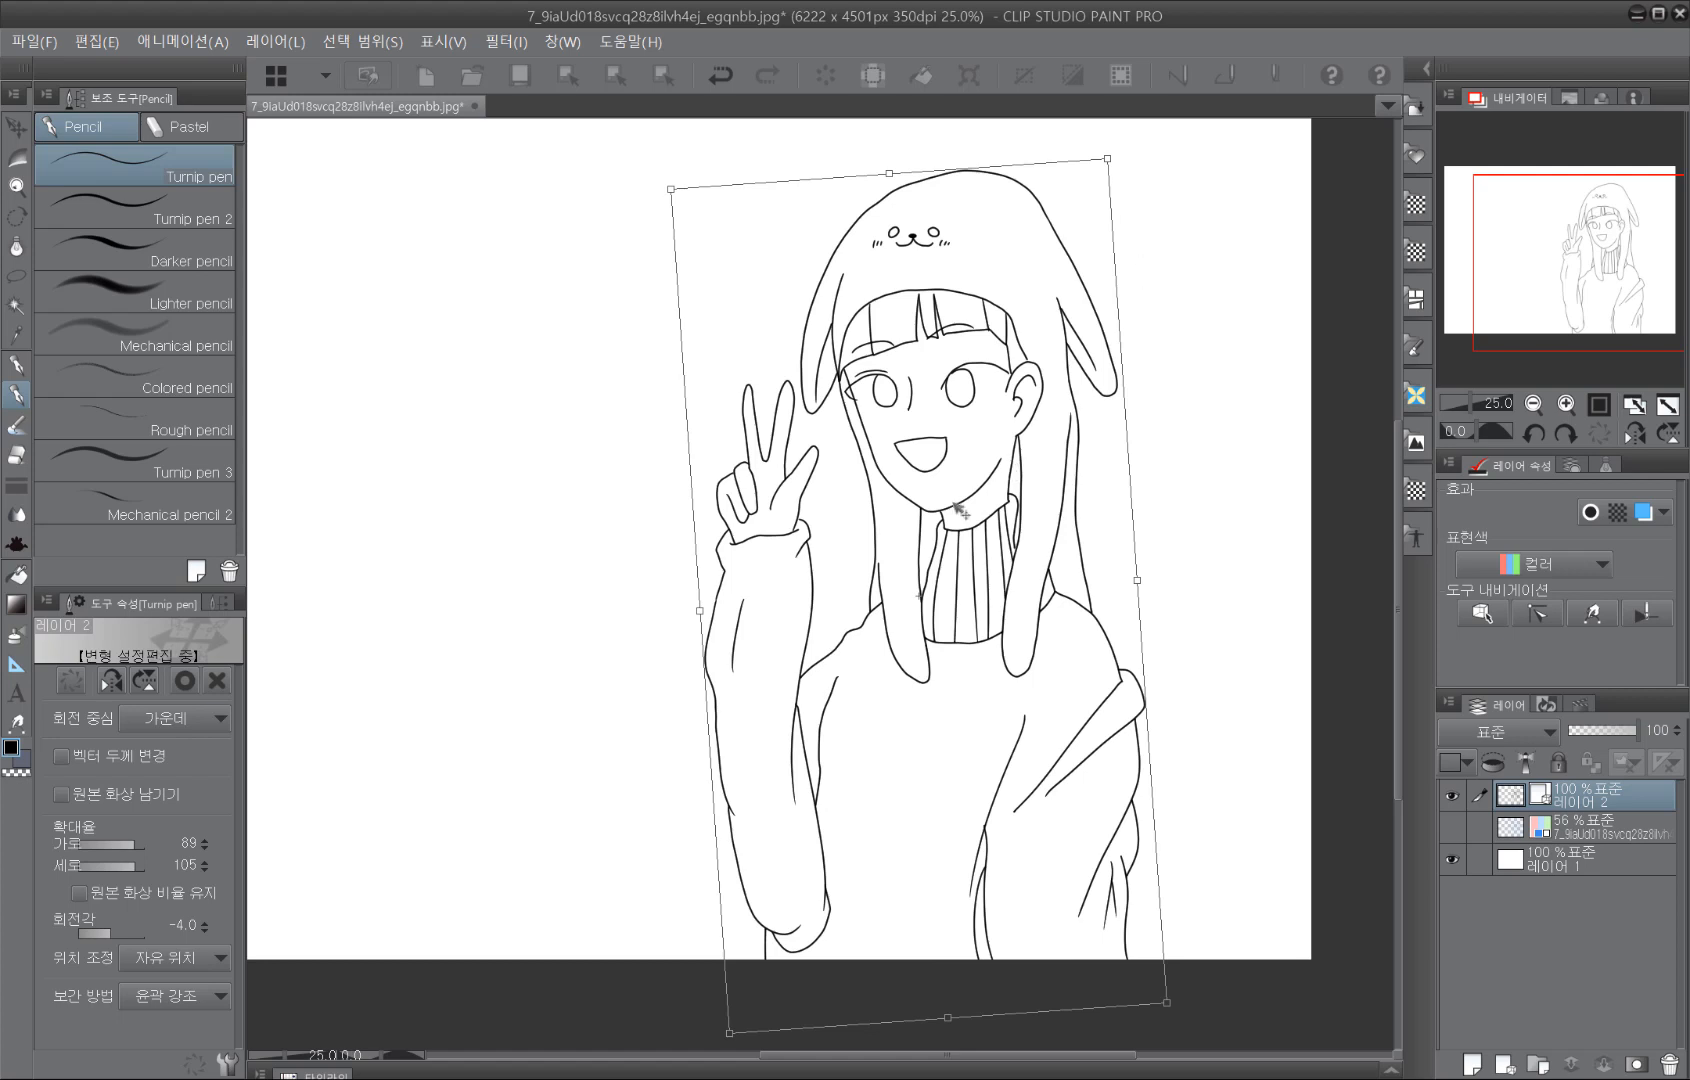
key("ctrl+z")
key("ctrl+z")
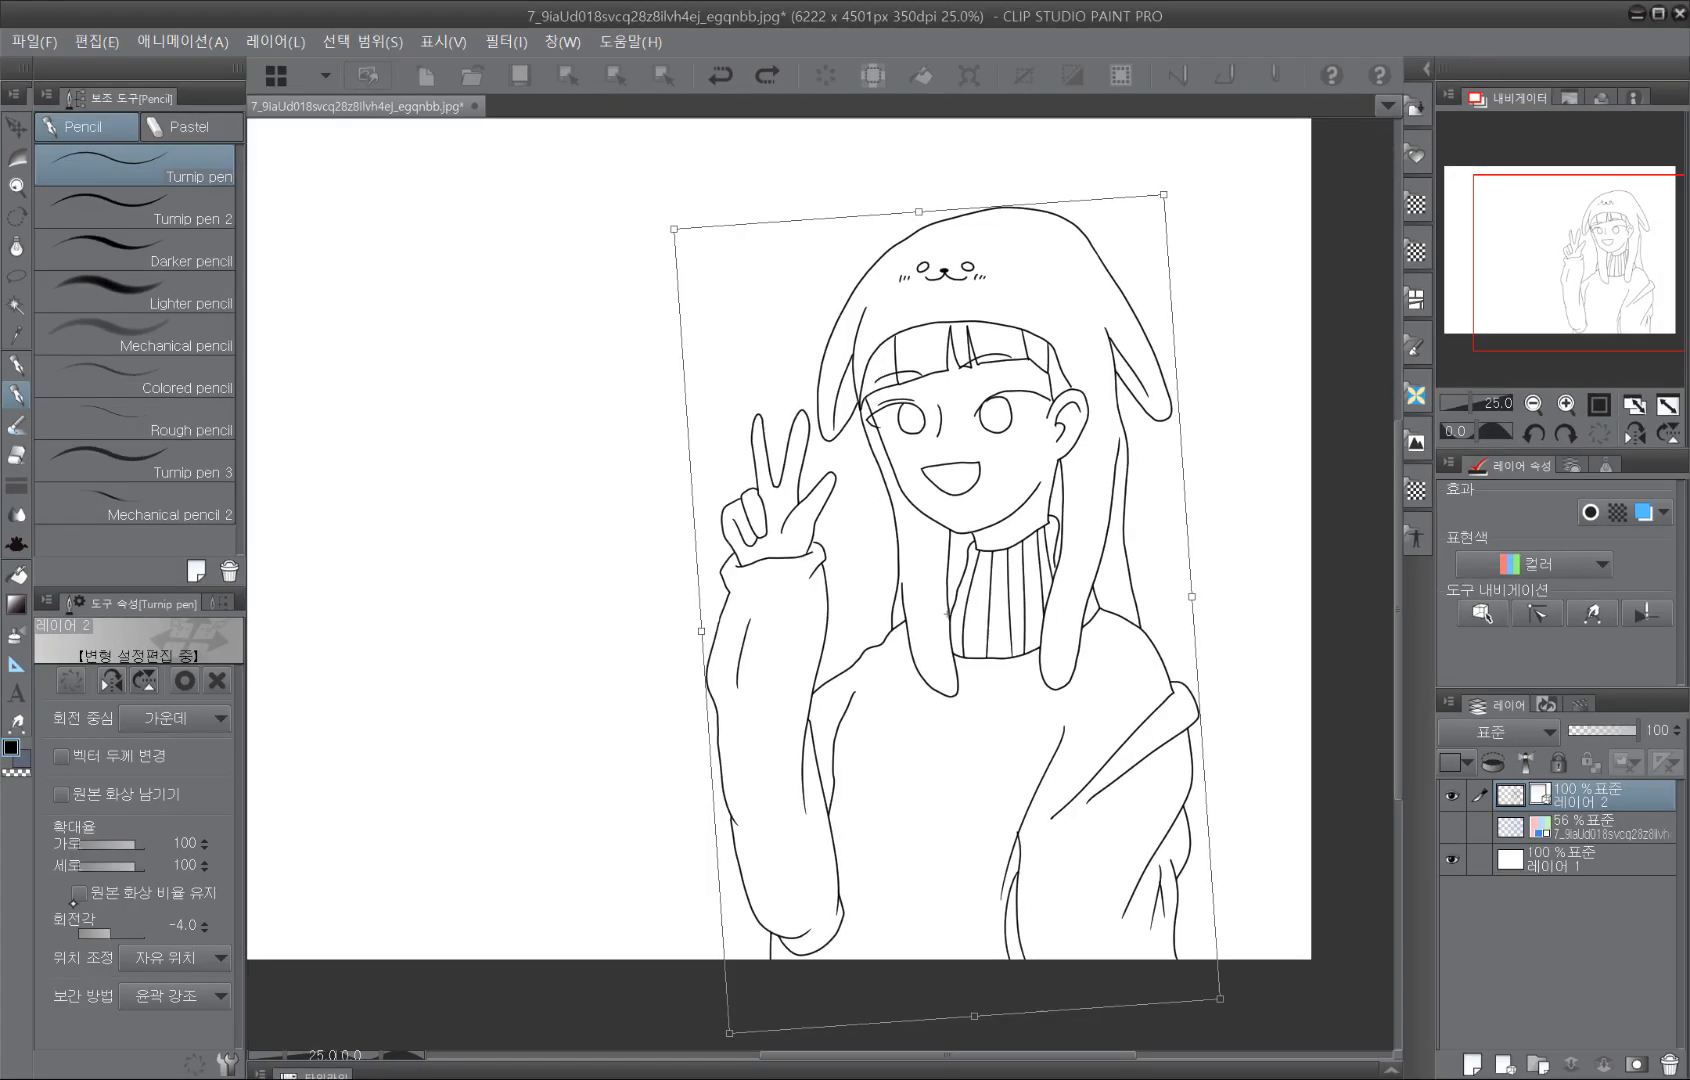
Step: Try shrinking the line art to about 41% with its original aspect ratio locked in the transform
left_click(80, 893)
mouse_move(671, 219)
left_mouse_down()
mouse_move(825, 410)
mouse_move(805, 412)
left_mouse_up()
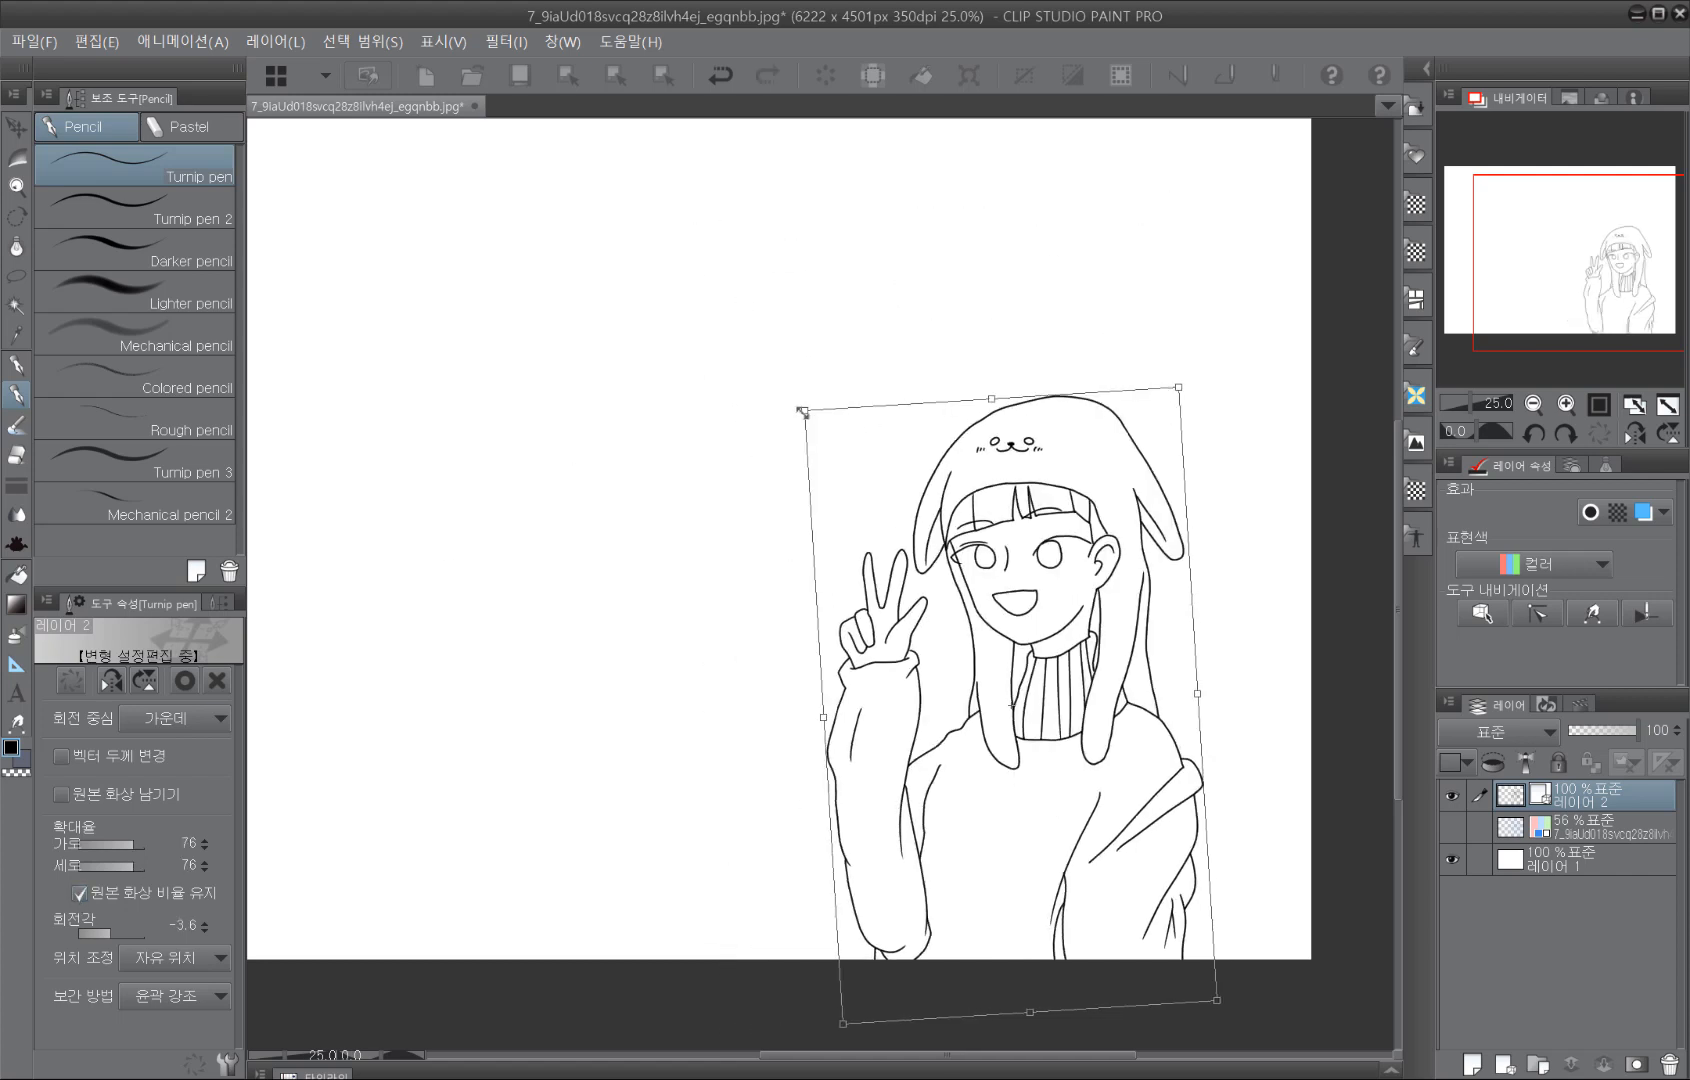
mouse_move(1075, 470)
left_mouse_down()
mouse_move(1189, 551)
mouse_move(1110, 706)
mouse_move(1205, 497)
mouse_move(1202, 562)
mouse_move(1123, 709)
left_mouse_up()
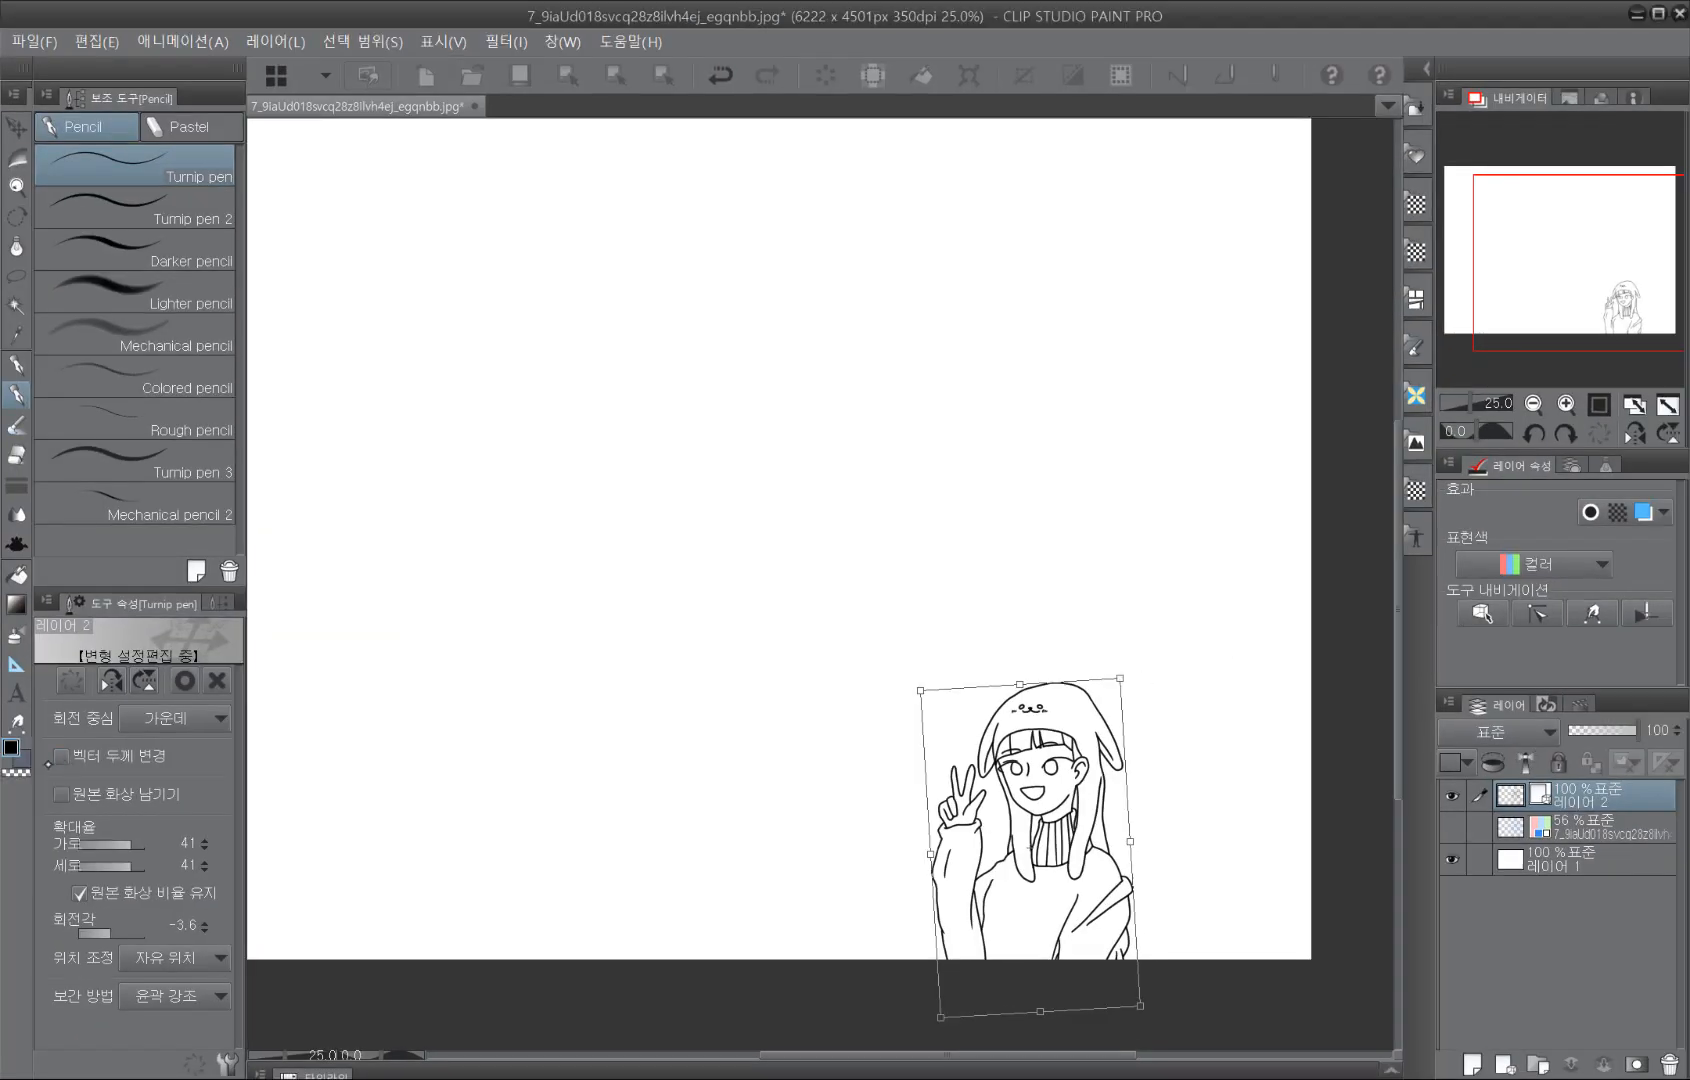
Step: Try enlarging and shrinking the line art with vector thickness scaling enabled, and cancel the whole transform
left_click(61, 757)
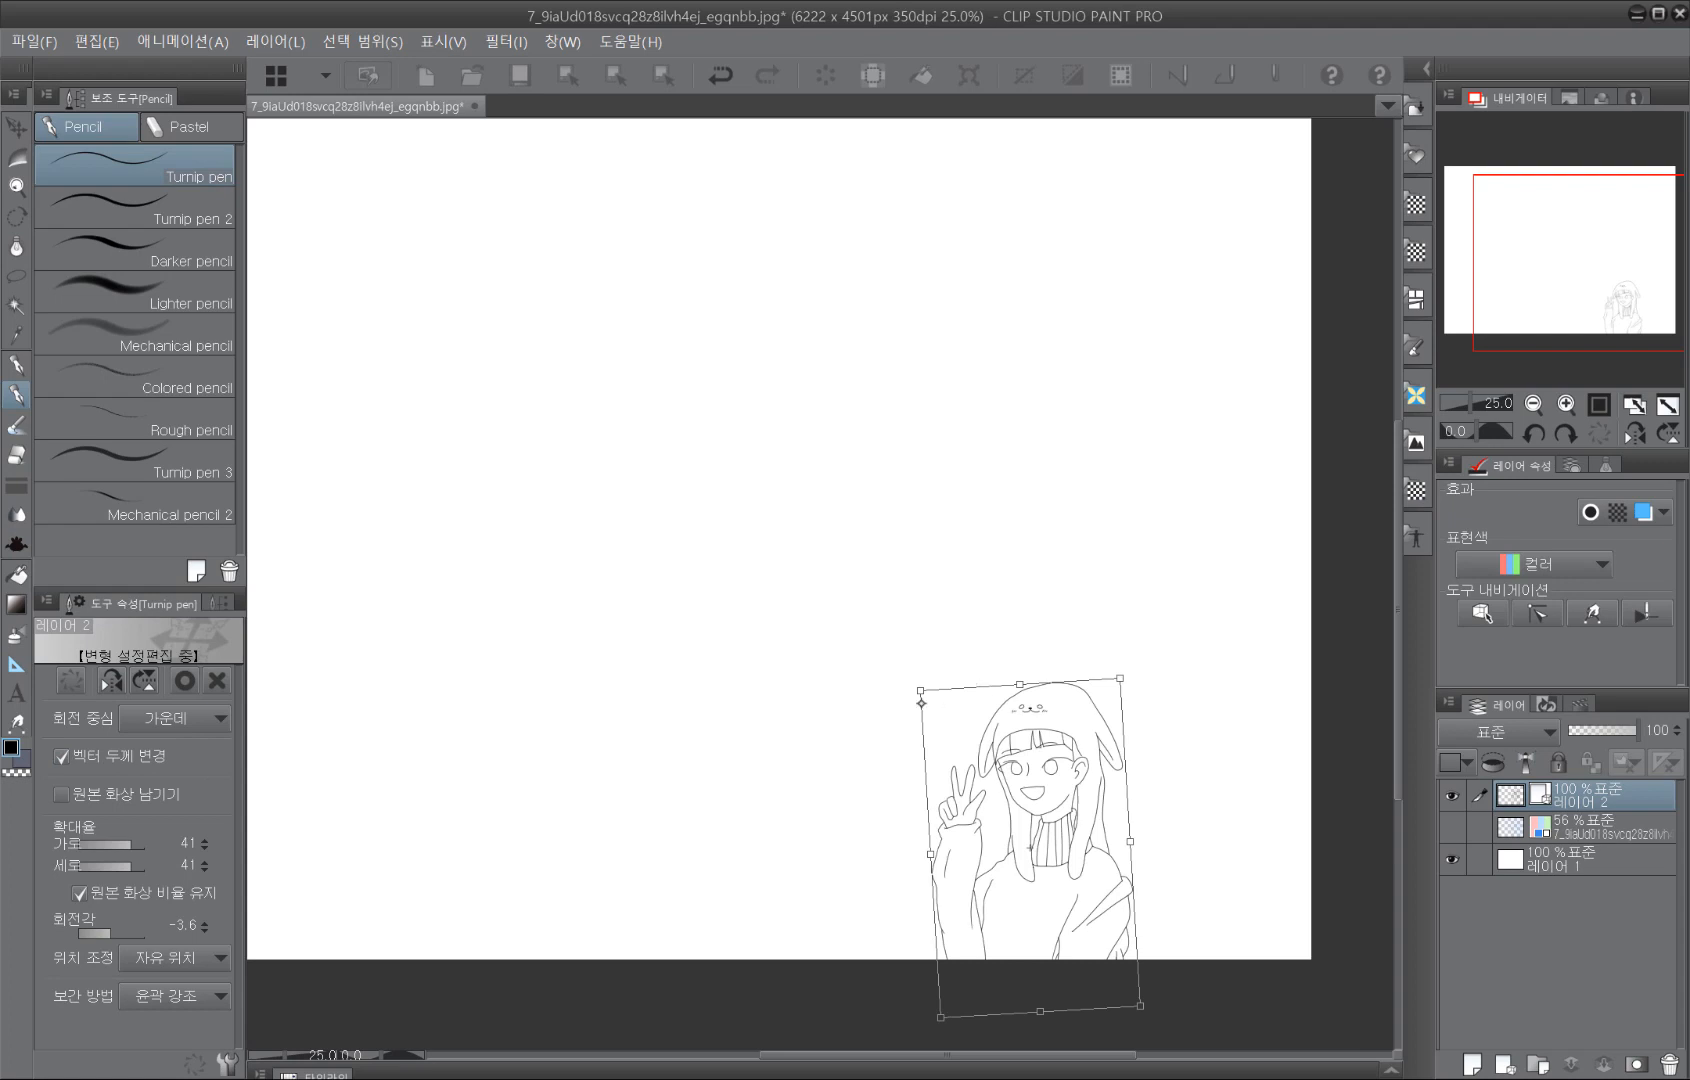
left_click_drag(922, 687, 445, 212)
left_click_drag(1092, 195, 1149, 80)
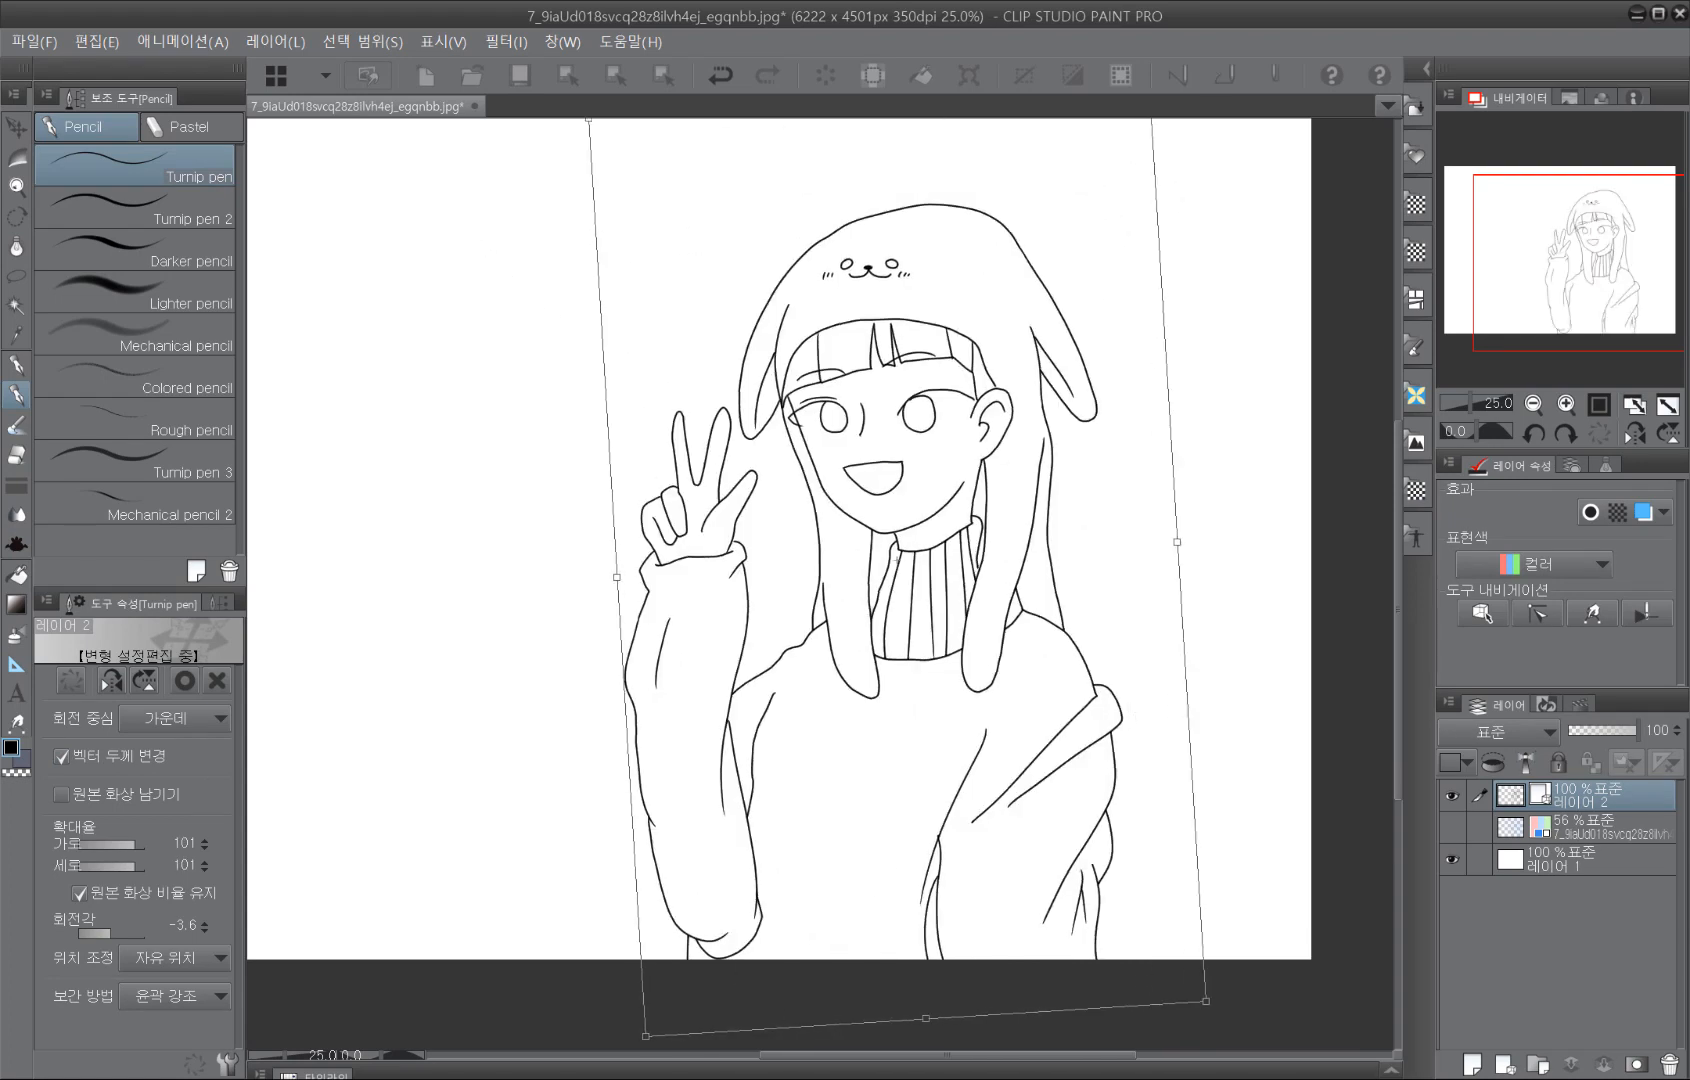
mouse_move(1182, 539)
left_mouse_down()
mouse_move(932, 592)
mouse_move(768, 566)
left_mouse_up()
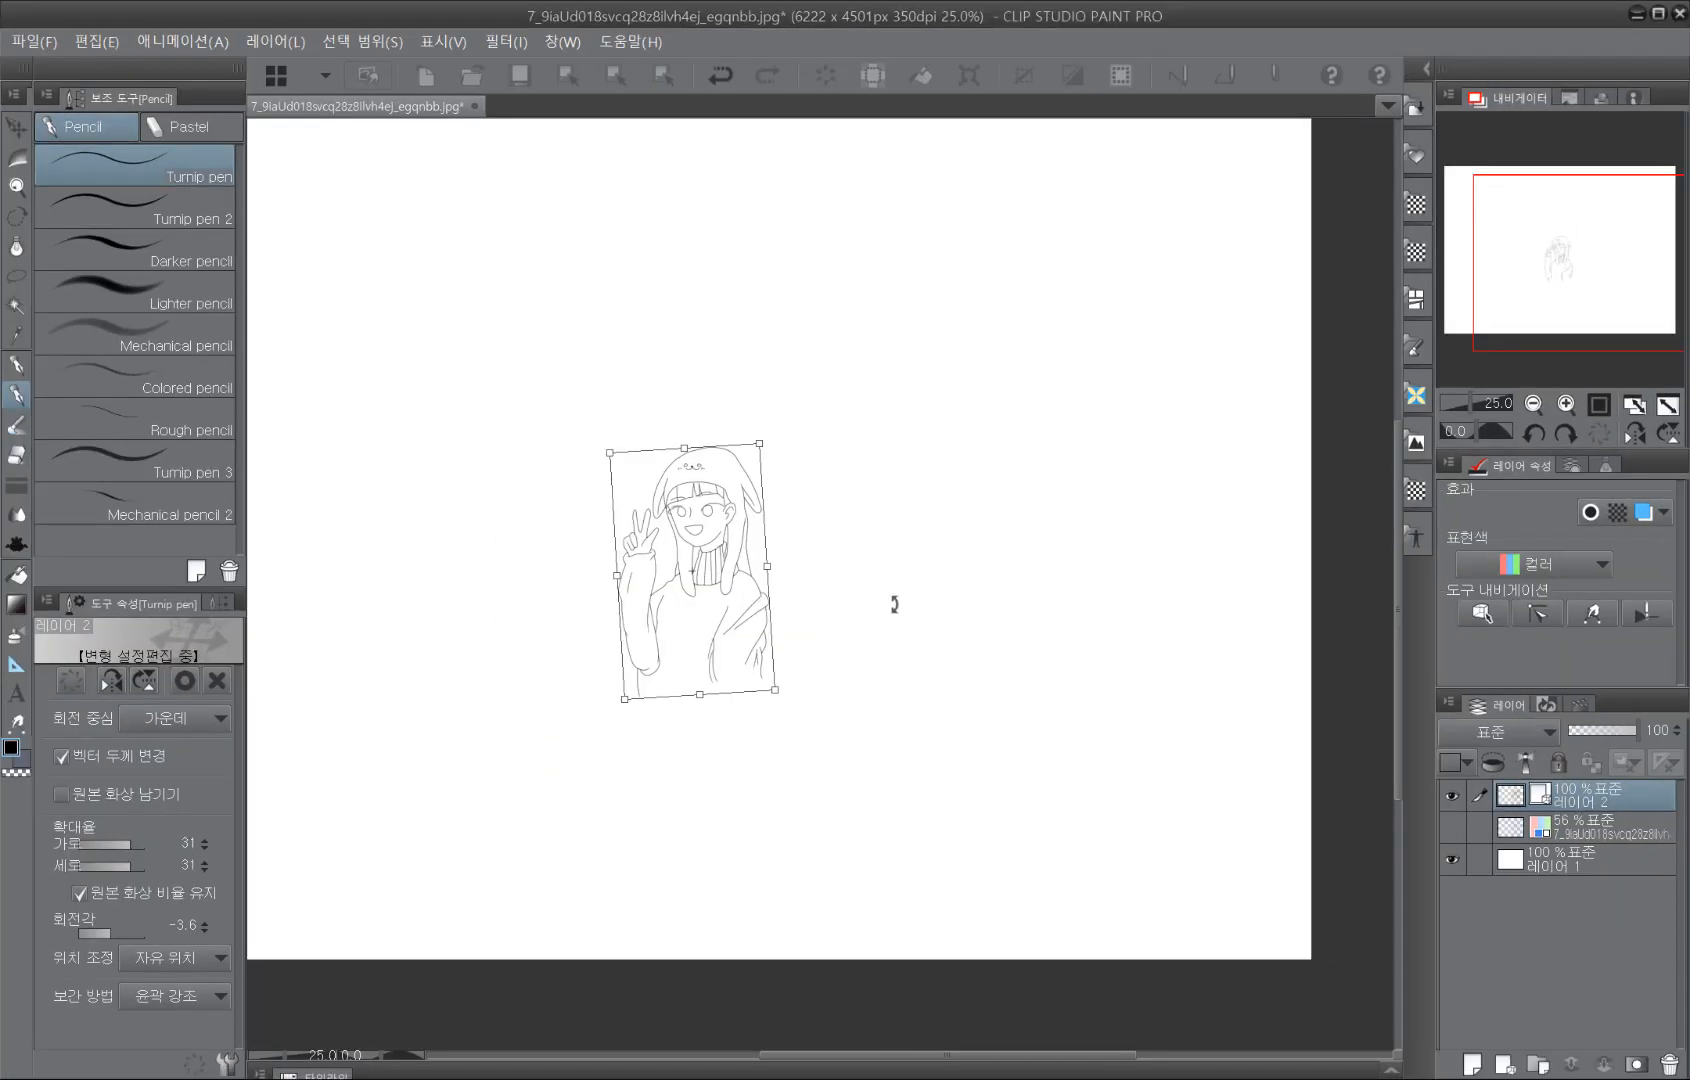
left_click(720, 75)
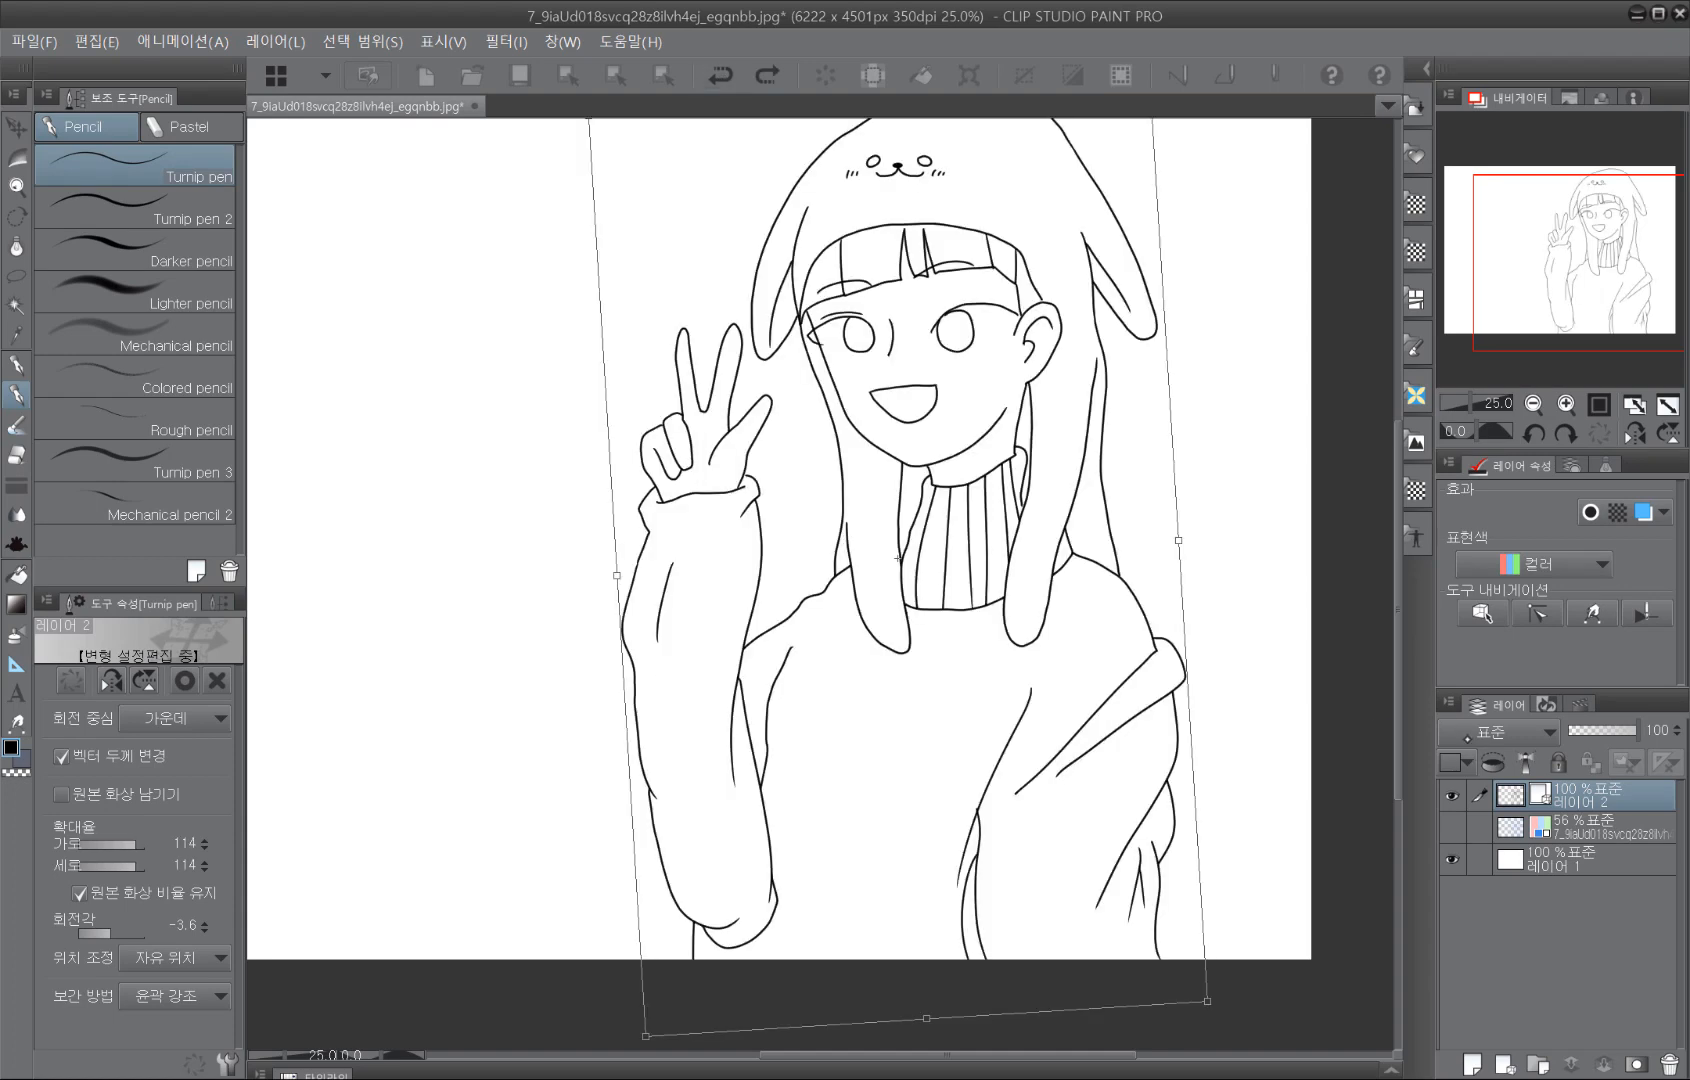
key("Escape")
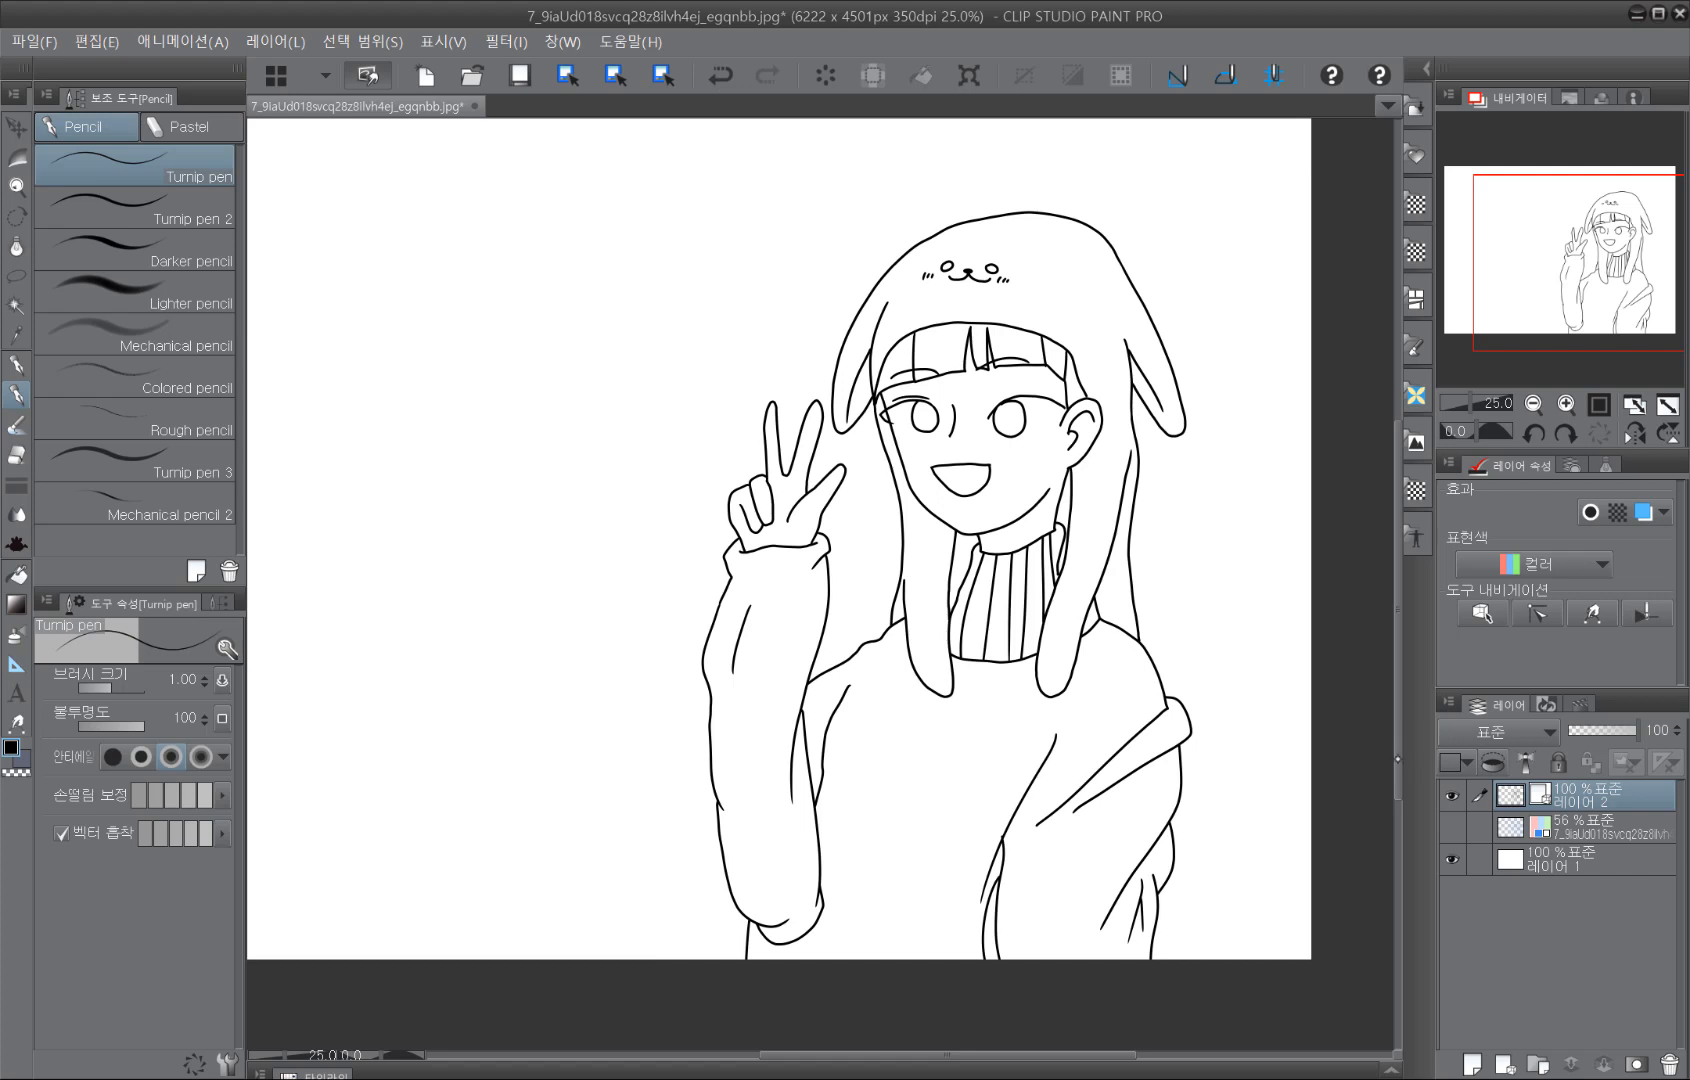
Step: Check the line art's balance by temporarily flipping the canvas view horizontally
left_click_drag(820, 560, 800, 601)
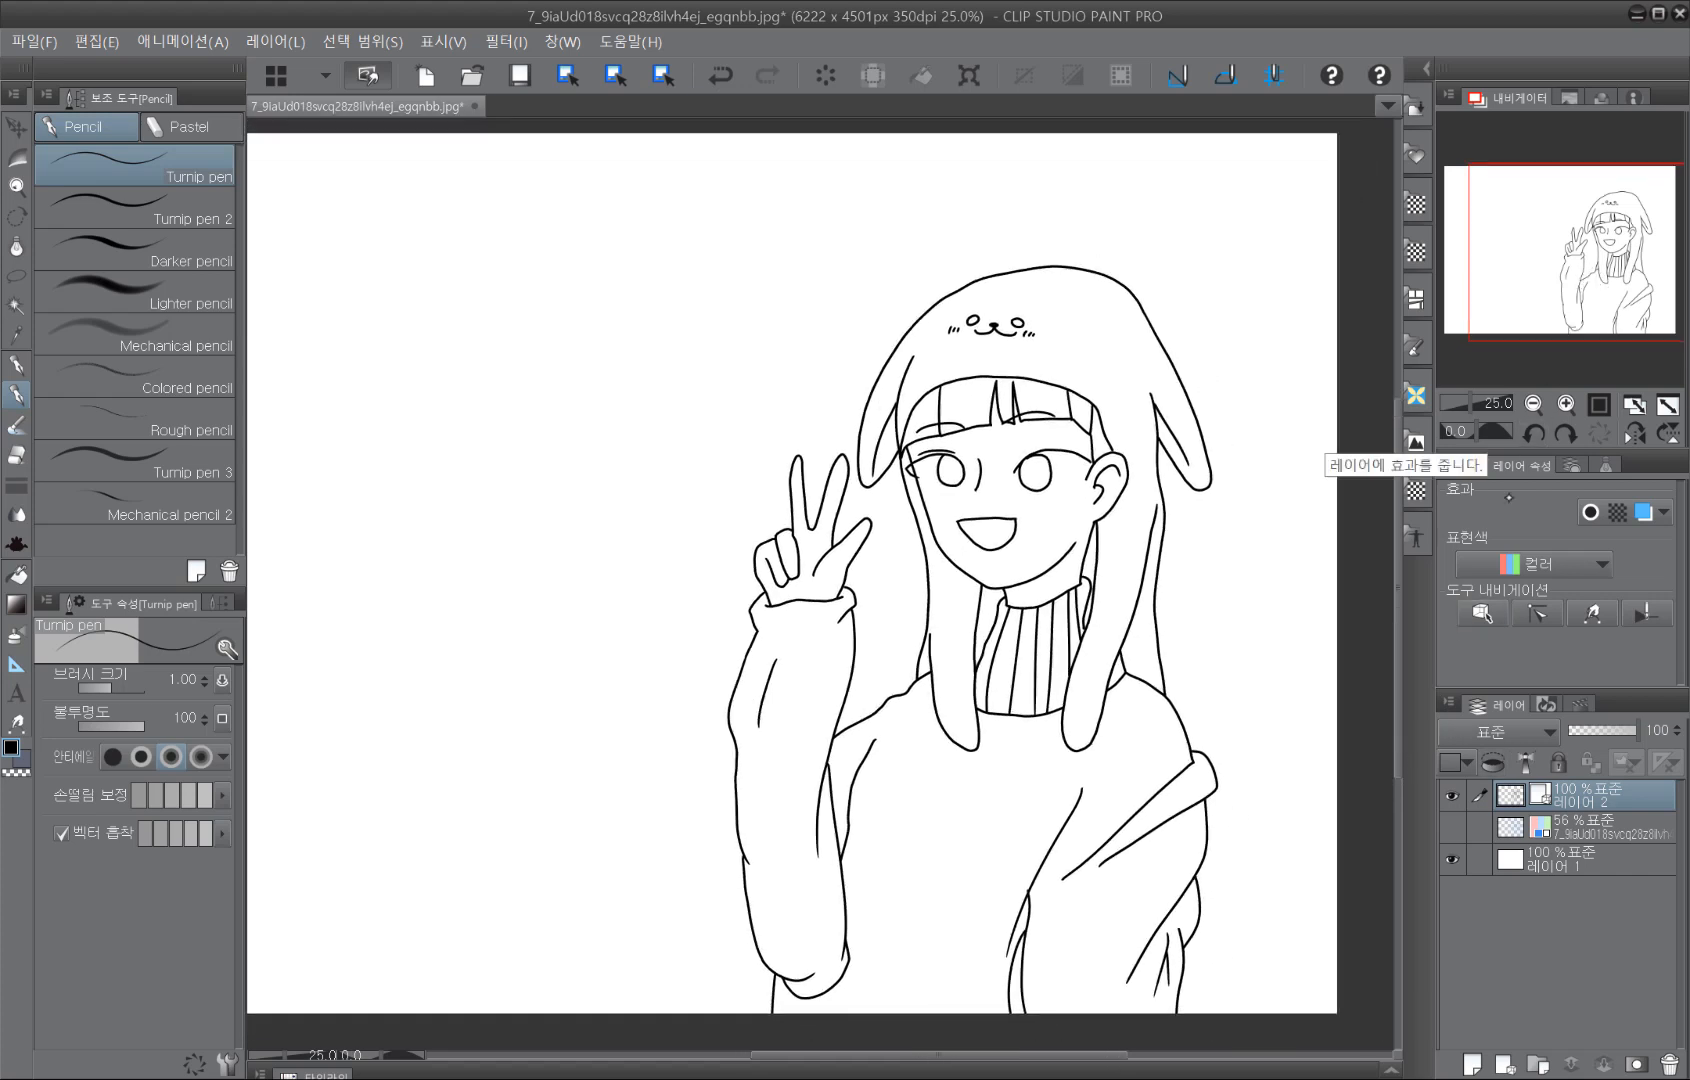
left_click(1634, 432)
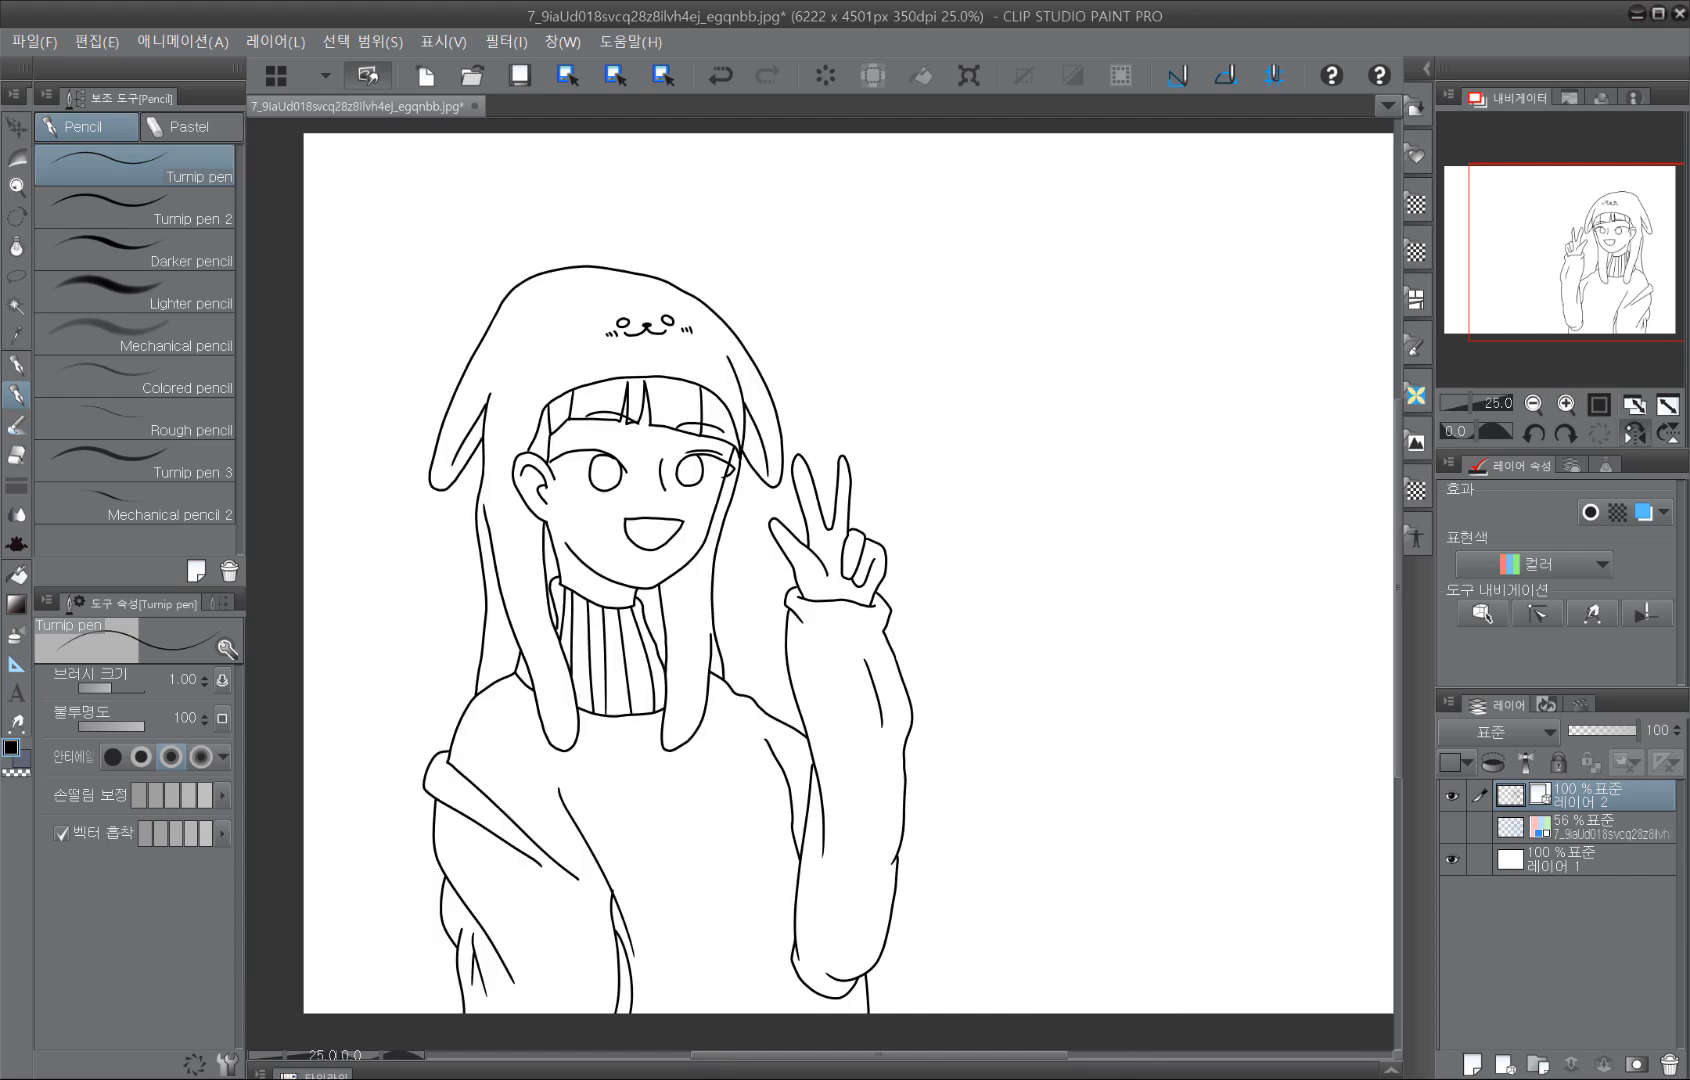
left_click(1634, 432)
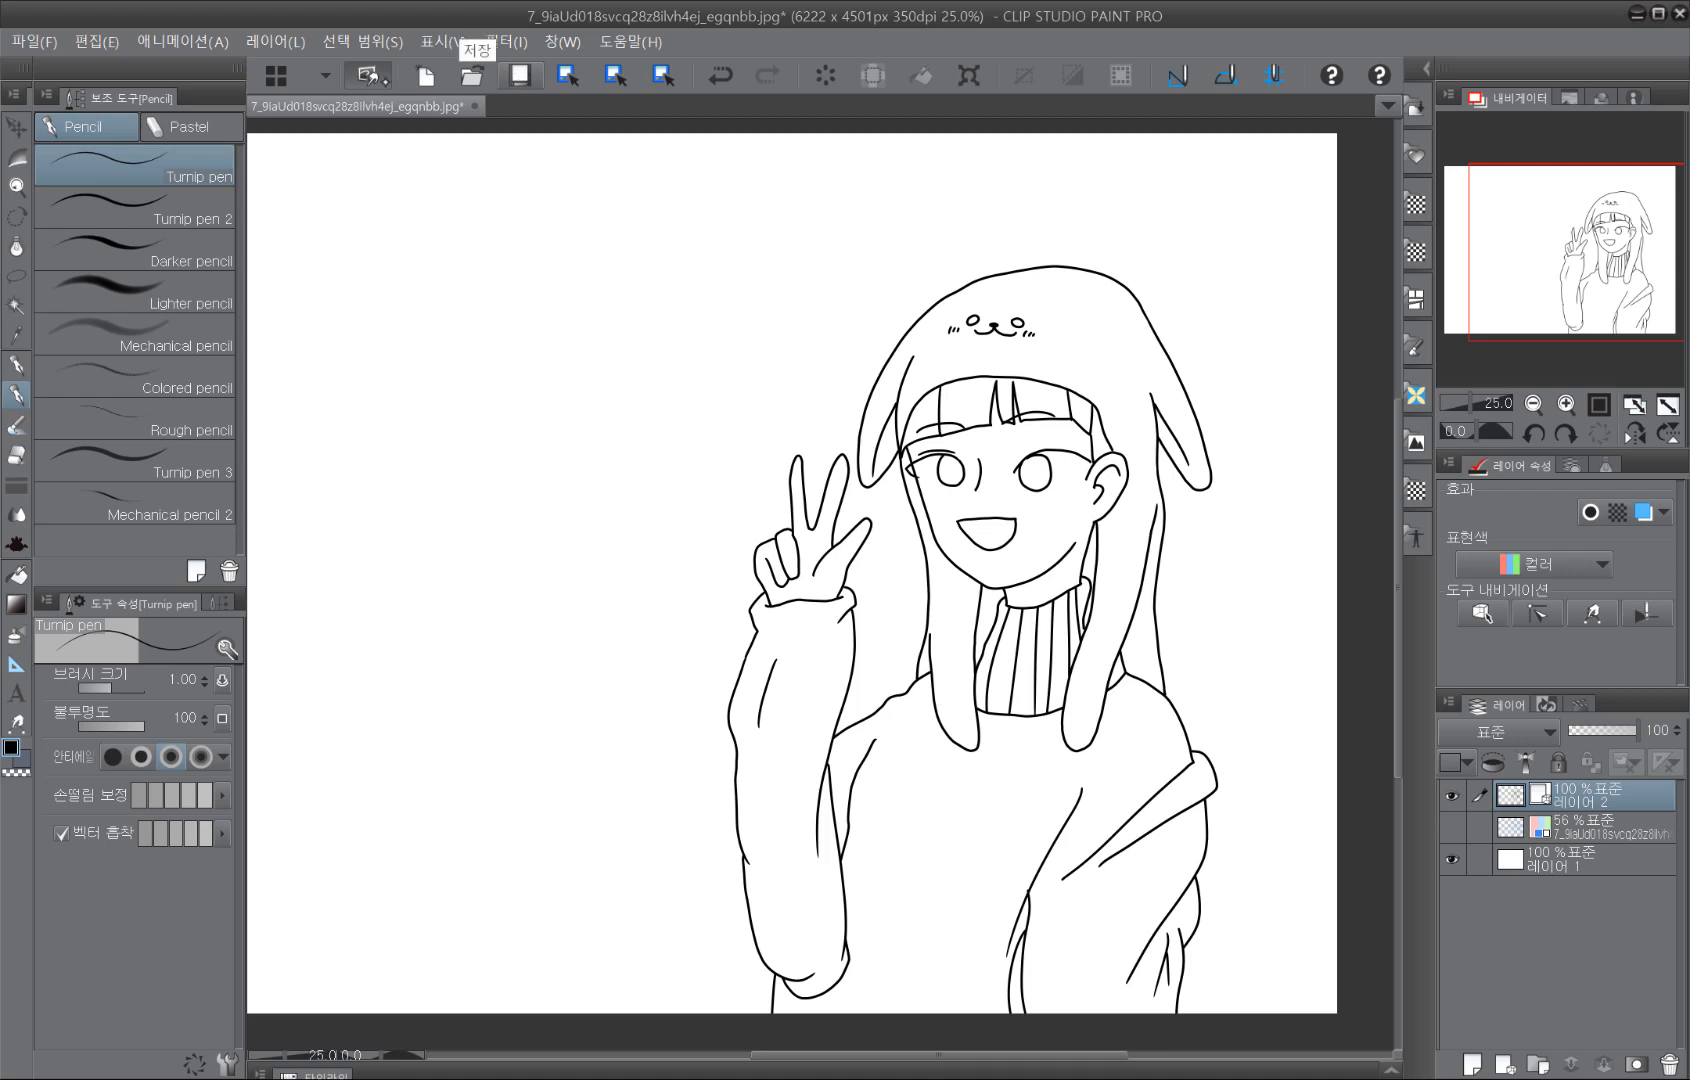
Step: Examine the file formats offered for saving the drawing under another name, and cancel without saving
left_click(34, 42)
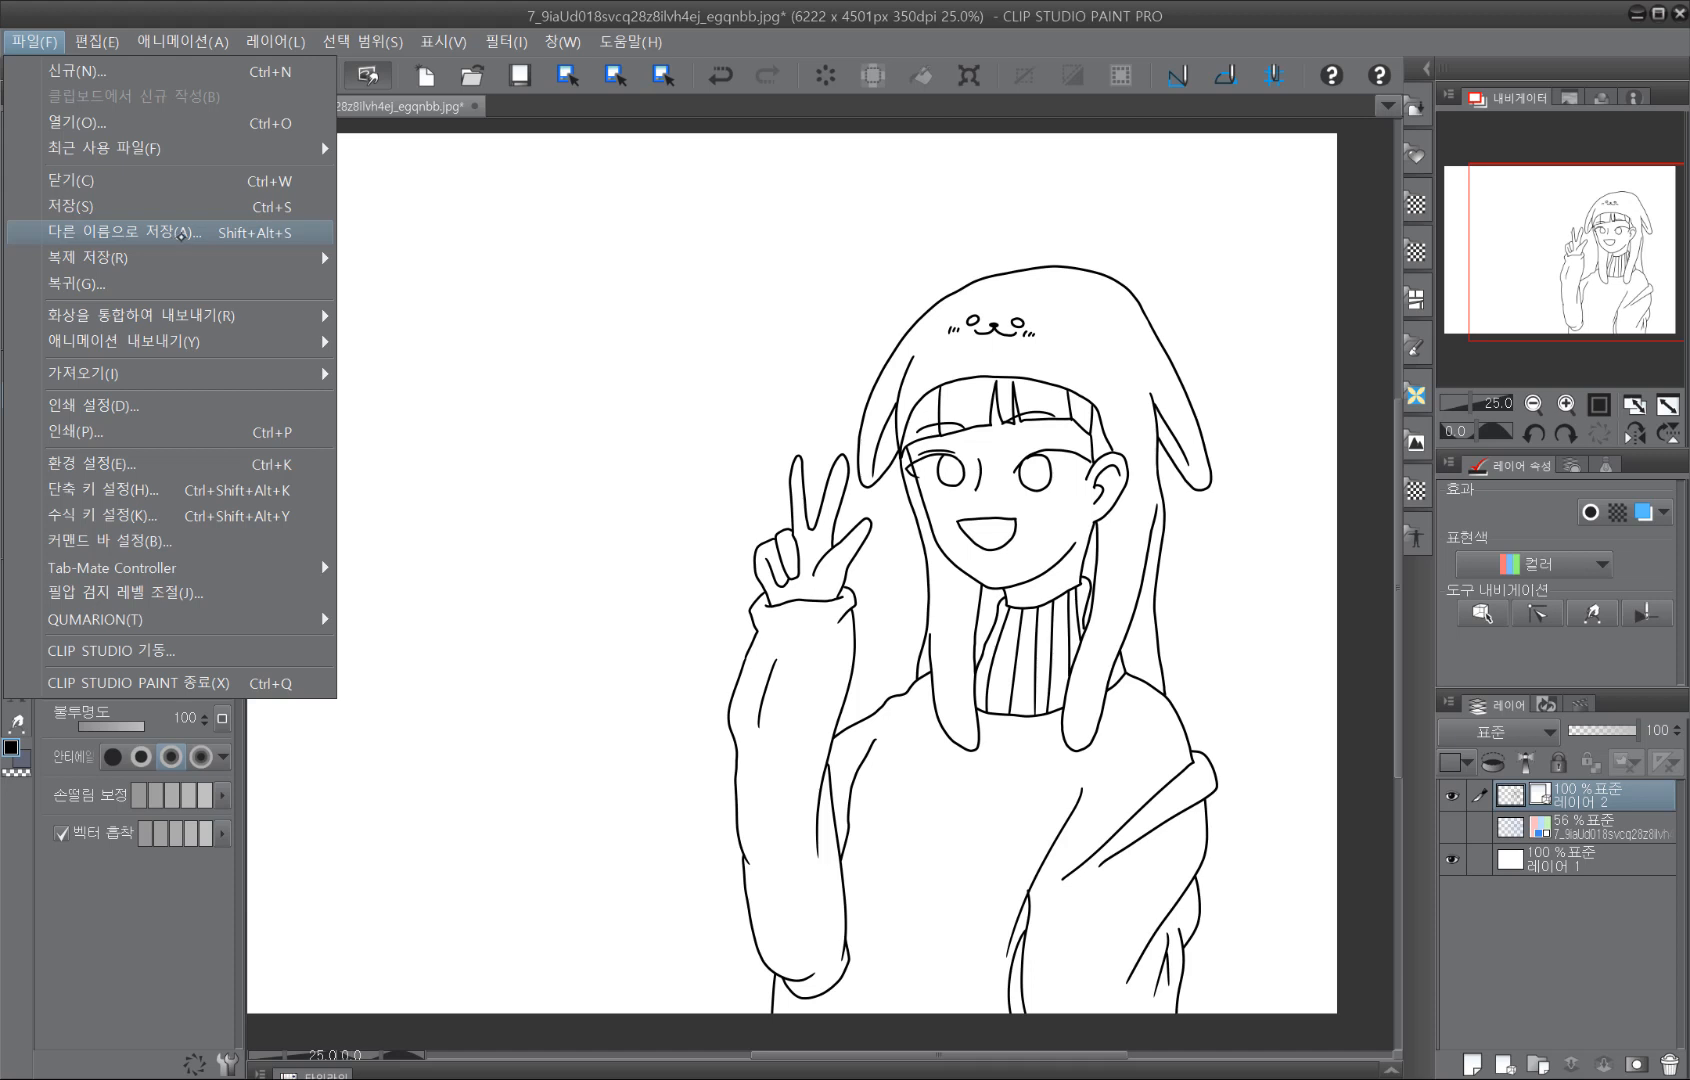
left_click(237, 234)
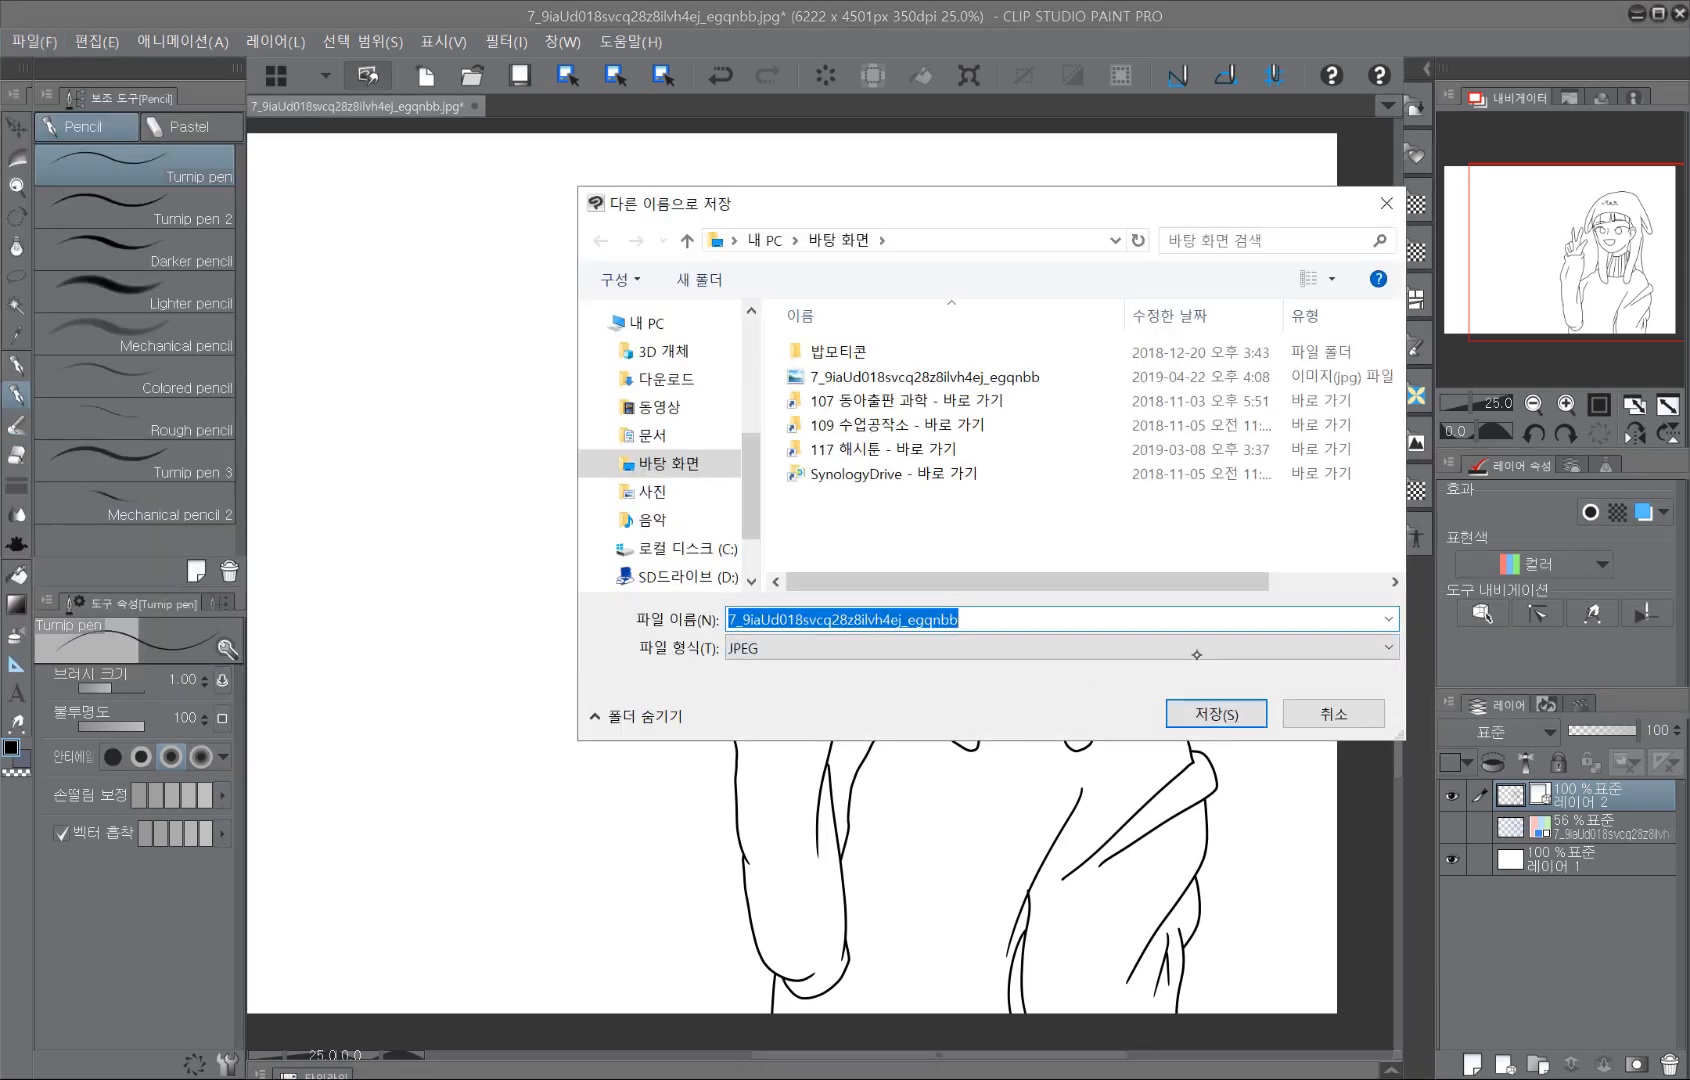
left_click(923, 658)
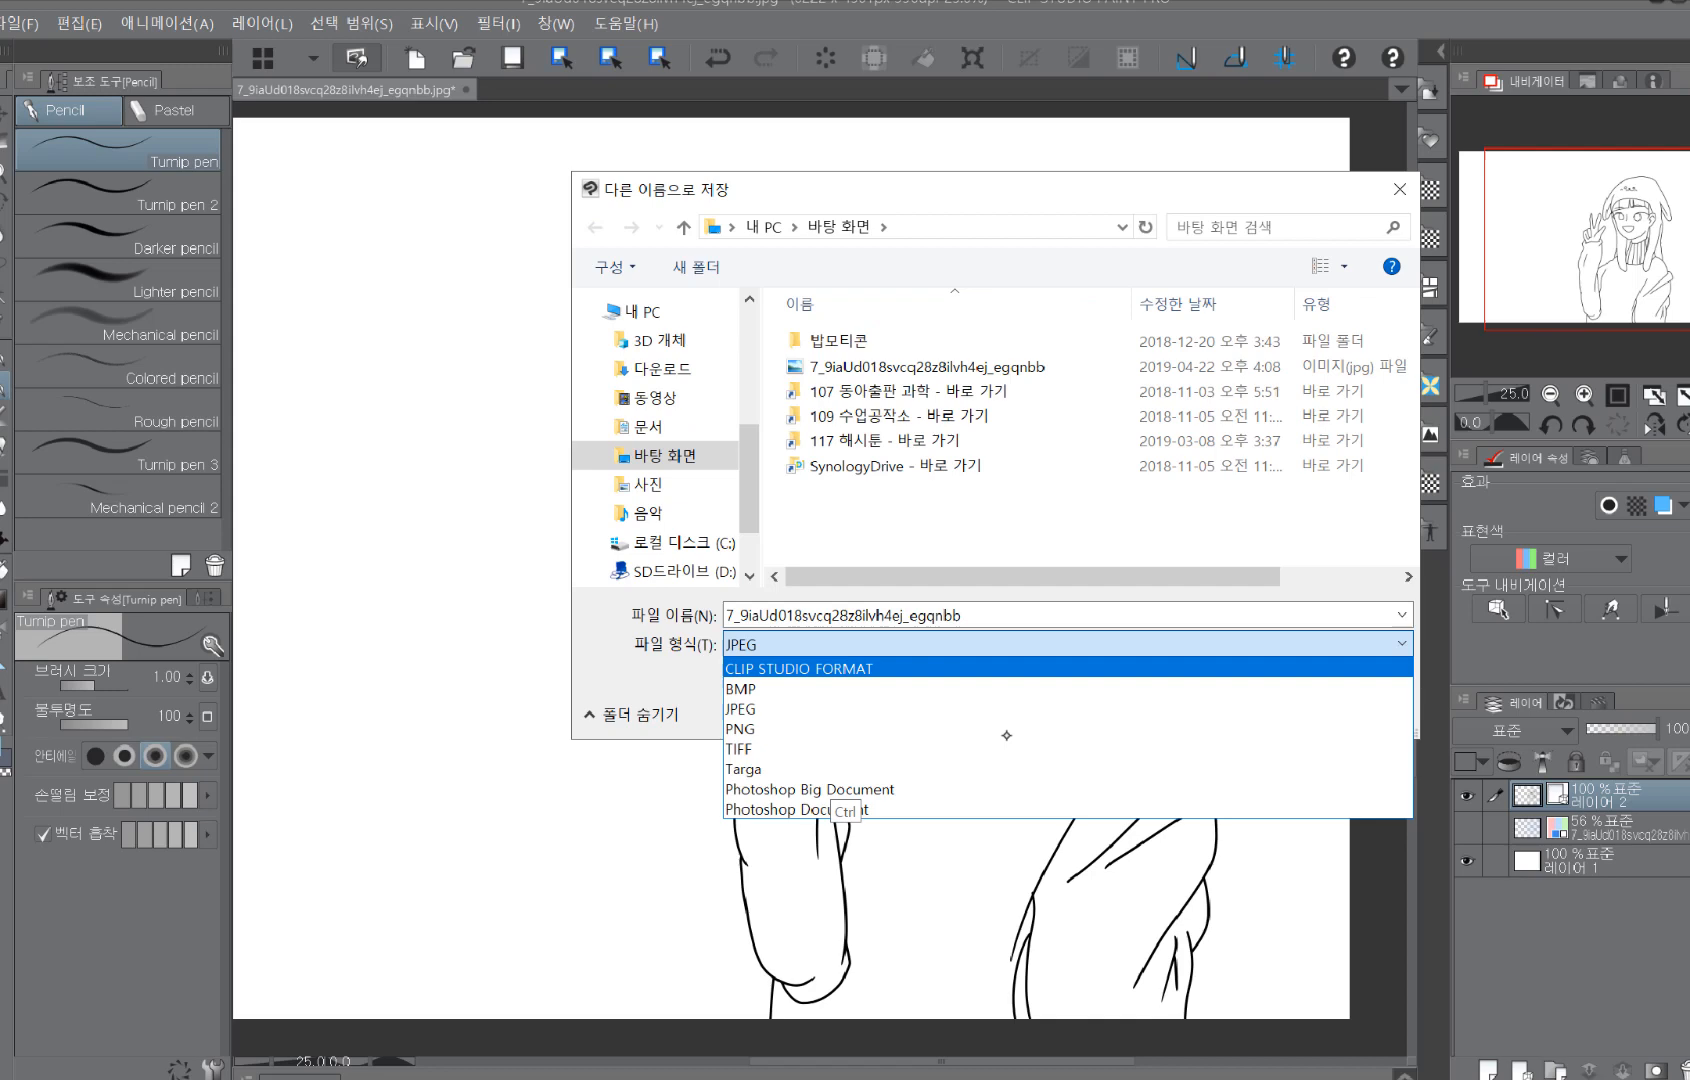
left_click(1483, 625)
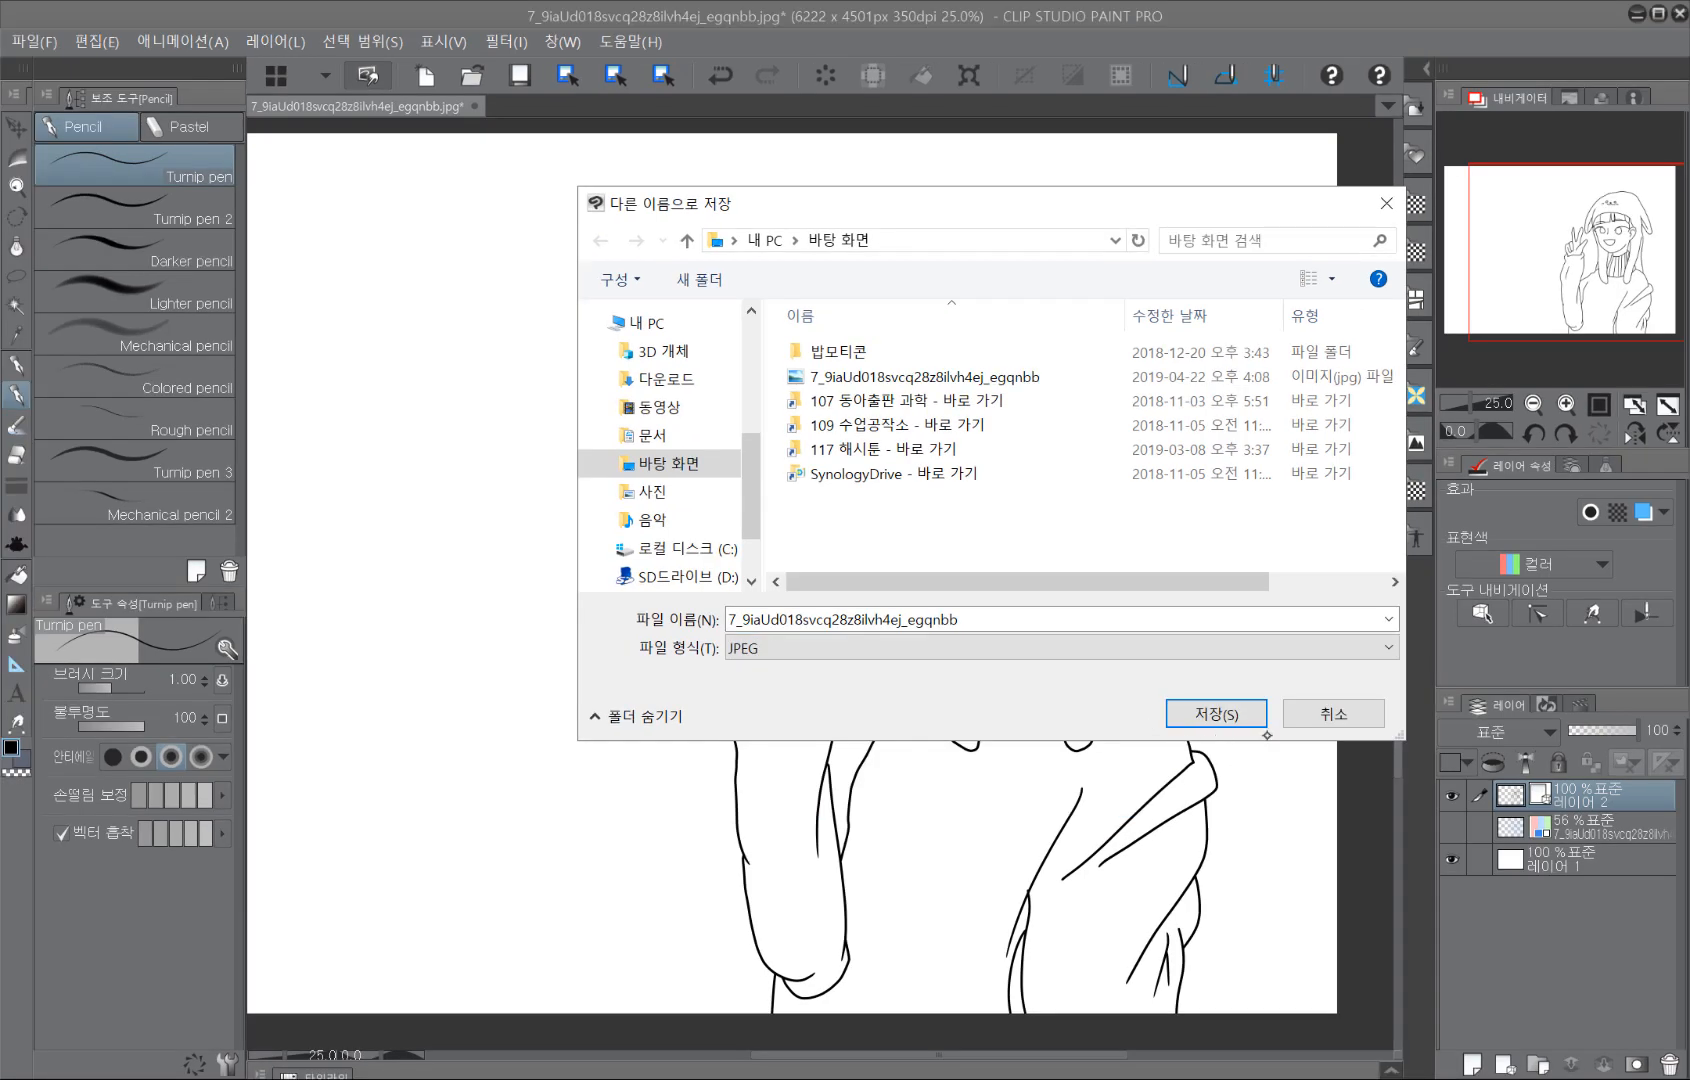
left_click(1335, 715)
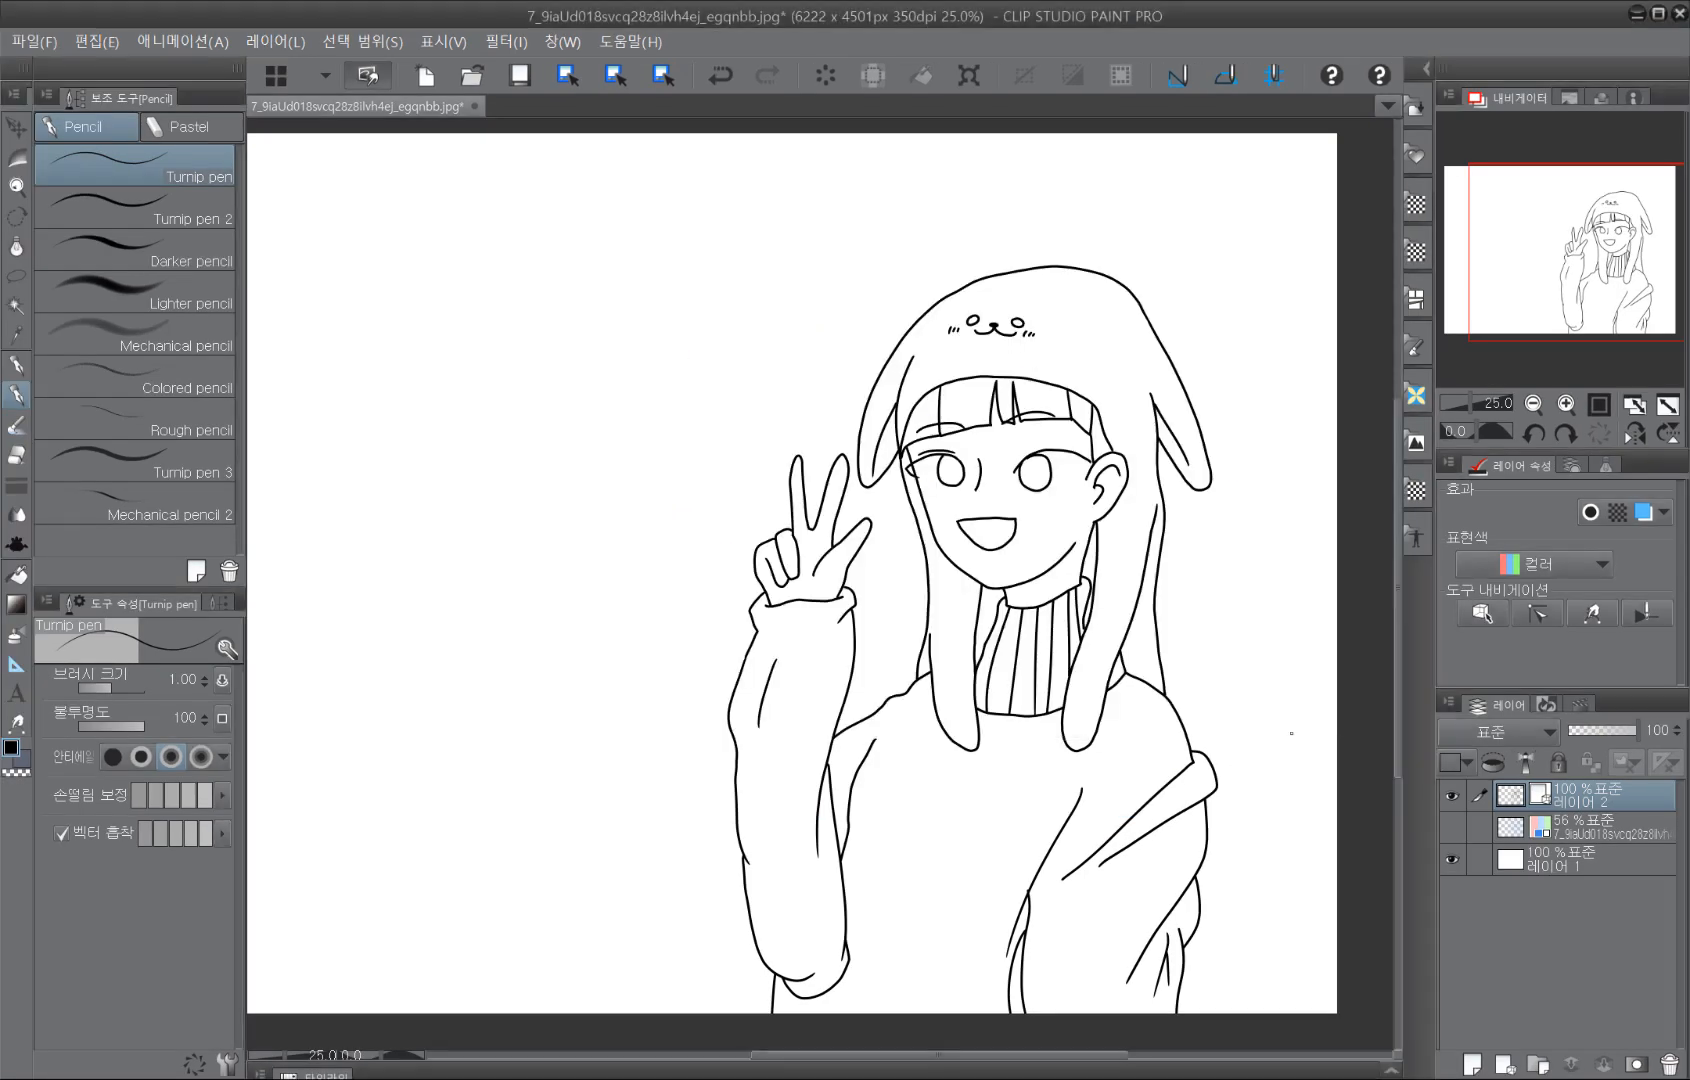